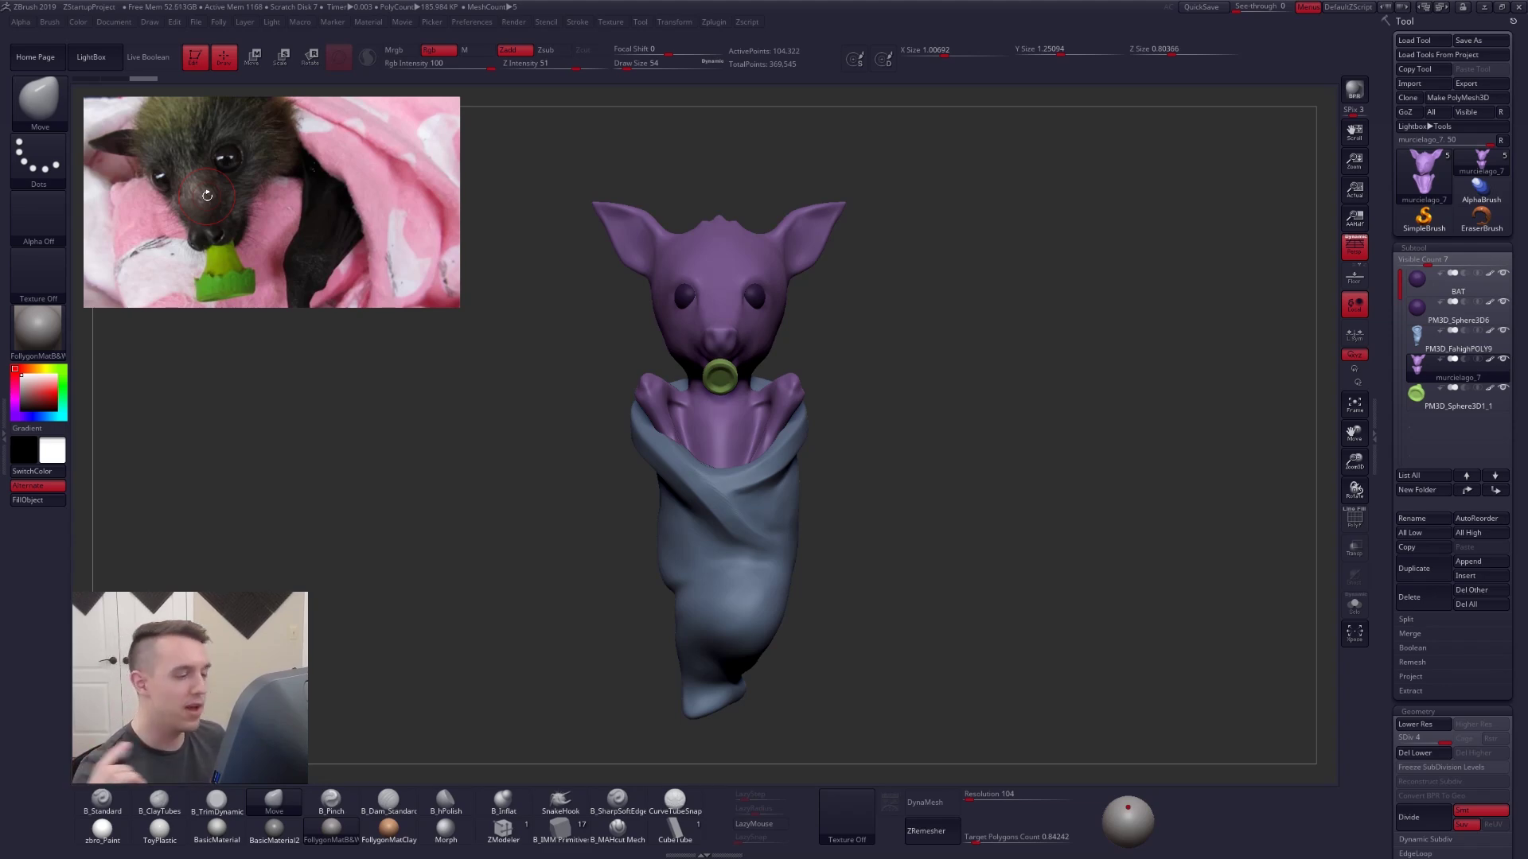
# - Turn off the polypaint colour display for all subtools so the whole bat shows in plain grey
pyautogui.moveTo(873, 396)
pyautogui.keyDown('alt'); pyautogui.mouseDown()
pyautogui.moveTo(920, 409)
pyautogui.moveTo(912, 390)
pyautogui.mouseUp(); pyautogui.keyUp('alt')
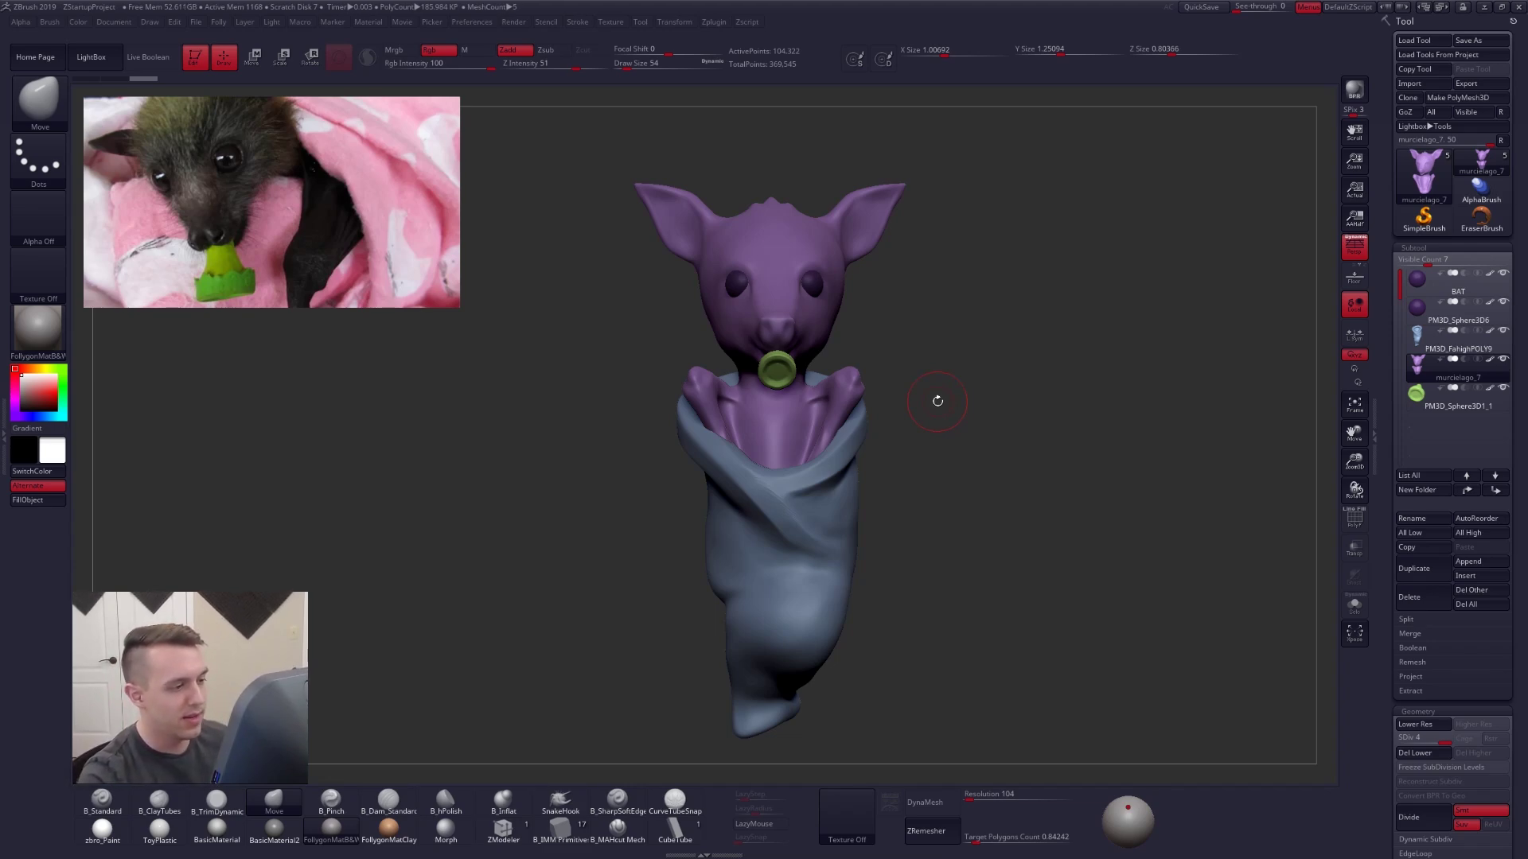
pyautogui.moveTo(979, 655)
pyautogui.mouseDown()
pyautogui.moveTo(1114, 649)
pyautogui.moveTo(999, 629)
pyautogui.mouseUp()
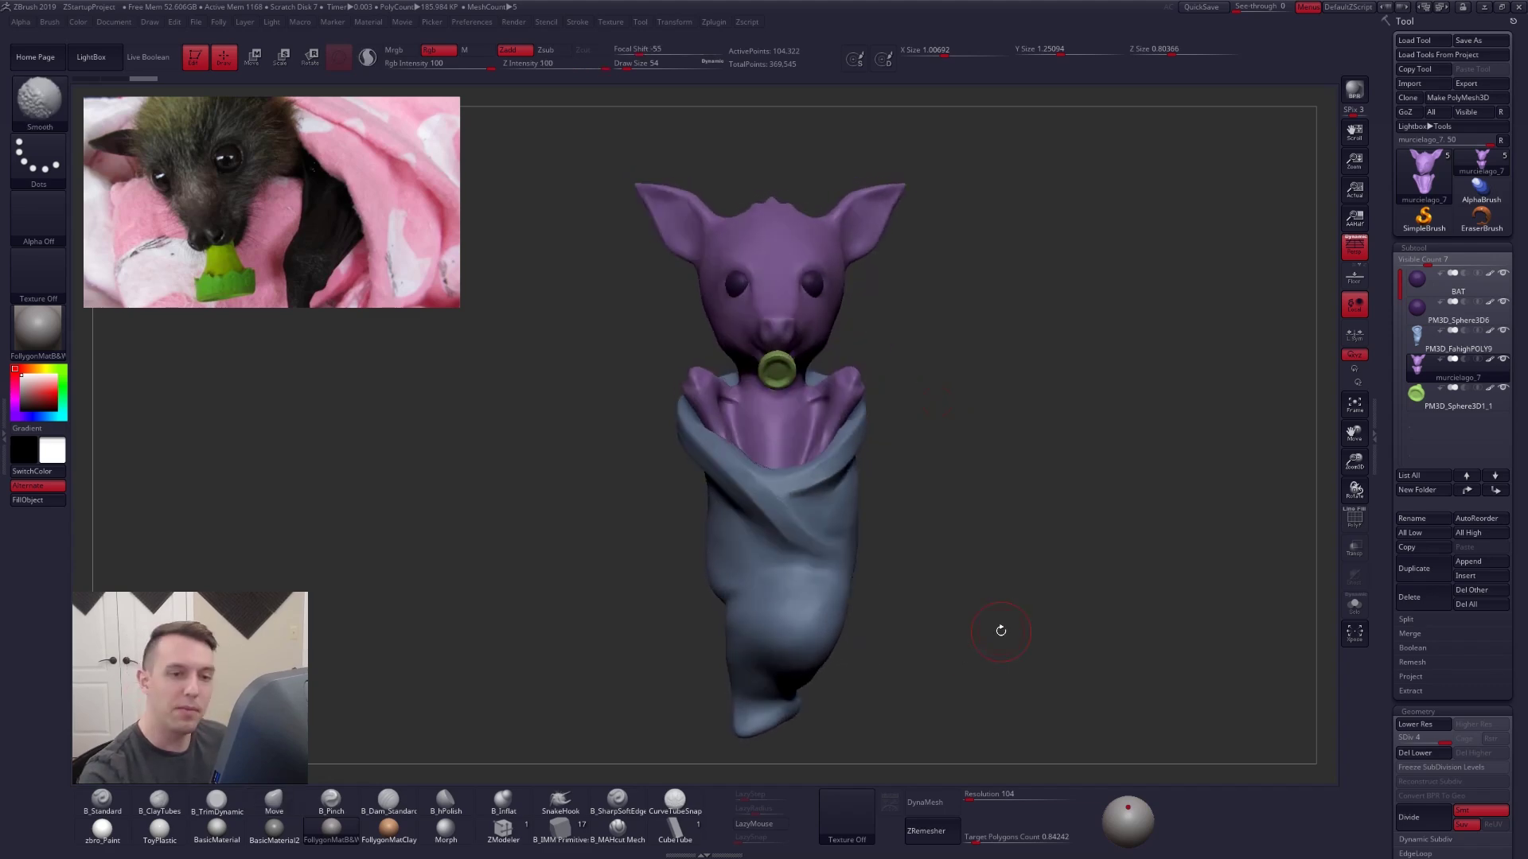
pyautogui.keyDown('shift'); pyautogui.click(1490, 360); pyautogui.keyUp('shift')
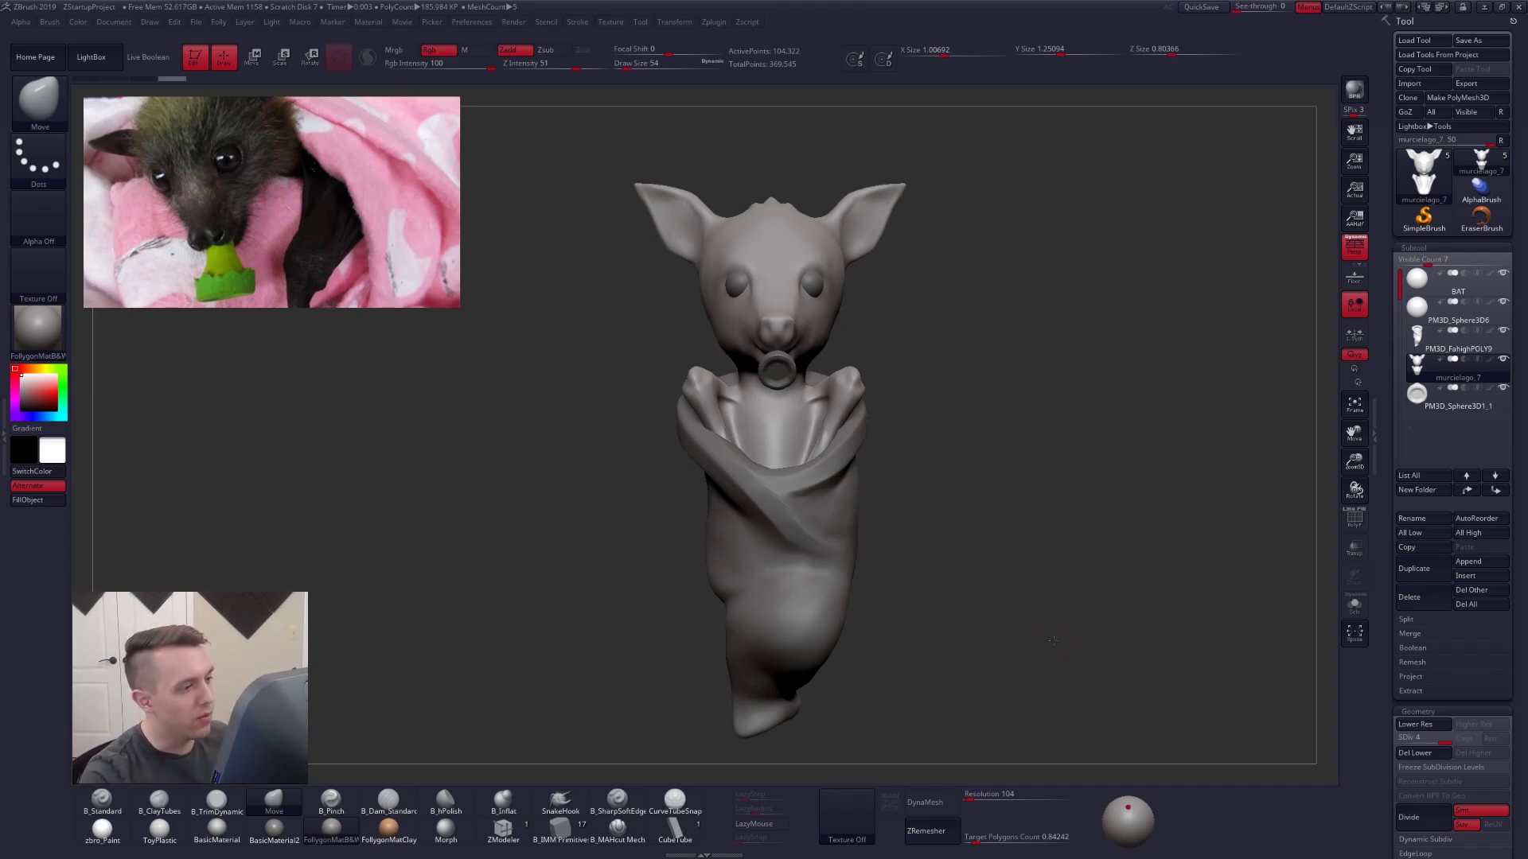
pyautogui.moveTo(1088, 625)
pyautogui.mouseDown()
pyautogui.moveTo(979, 672)
pyautogui.moveTo(969, 643)
pyautogui.moveTo(992, 658)
pyautogui.moveTo(962, 640)
pyautogui.mouseUp()
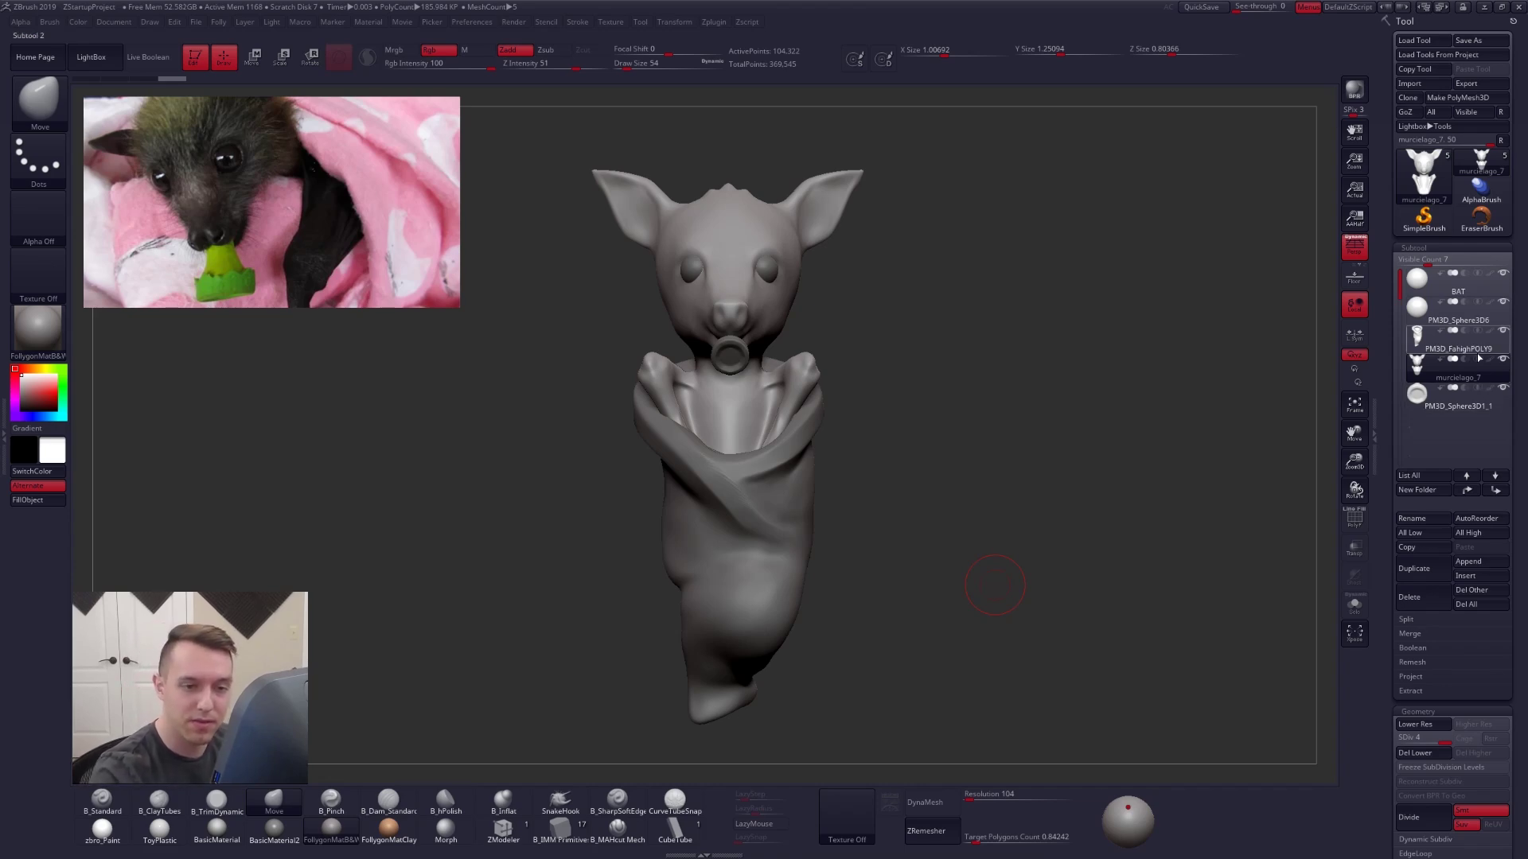
# - Hide the blanket subtool PM3D_FahighPOLY9 and move the bat body subtool above it in the subtool order
pyautogui.click(1501, 337)
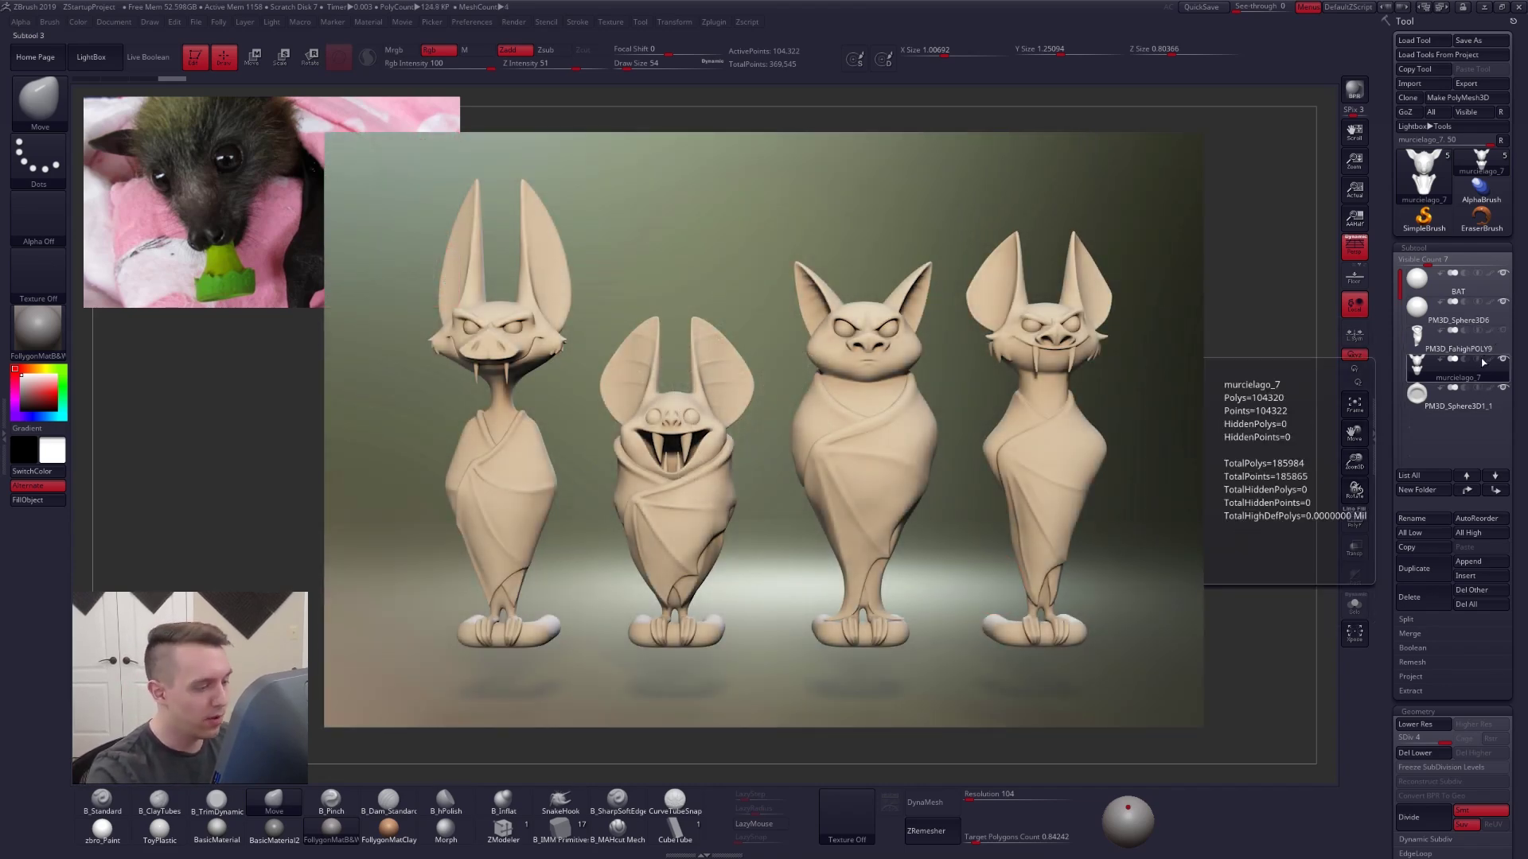
pyautogui.click(1463, 491)
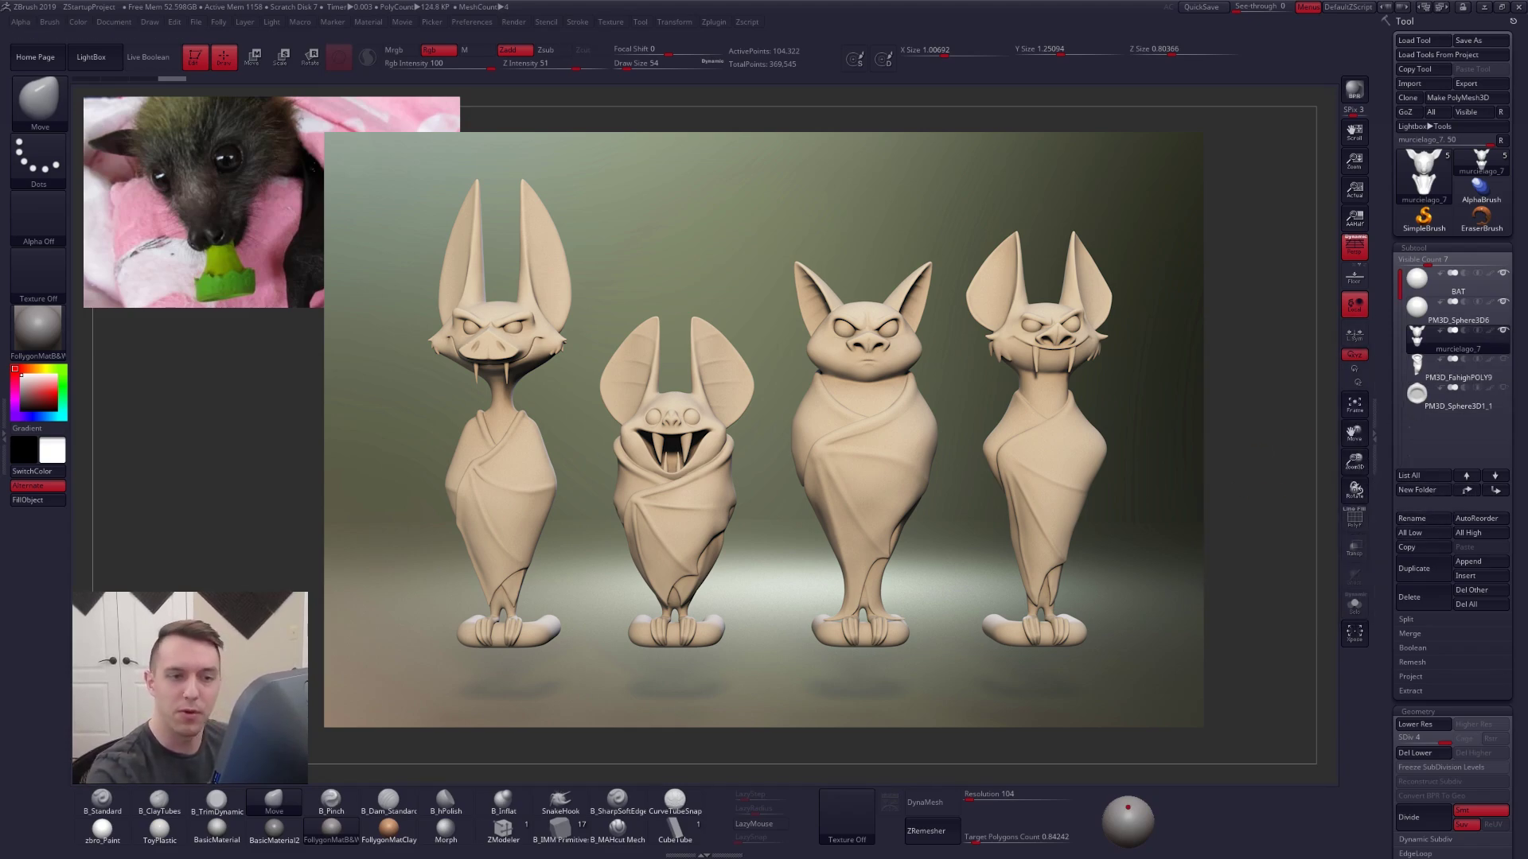
# - Hide the ring in the bat's mouth and turn off the perspective view
pyautogui.click(1354, 249)
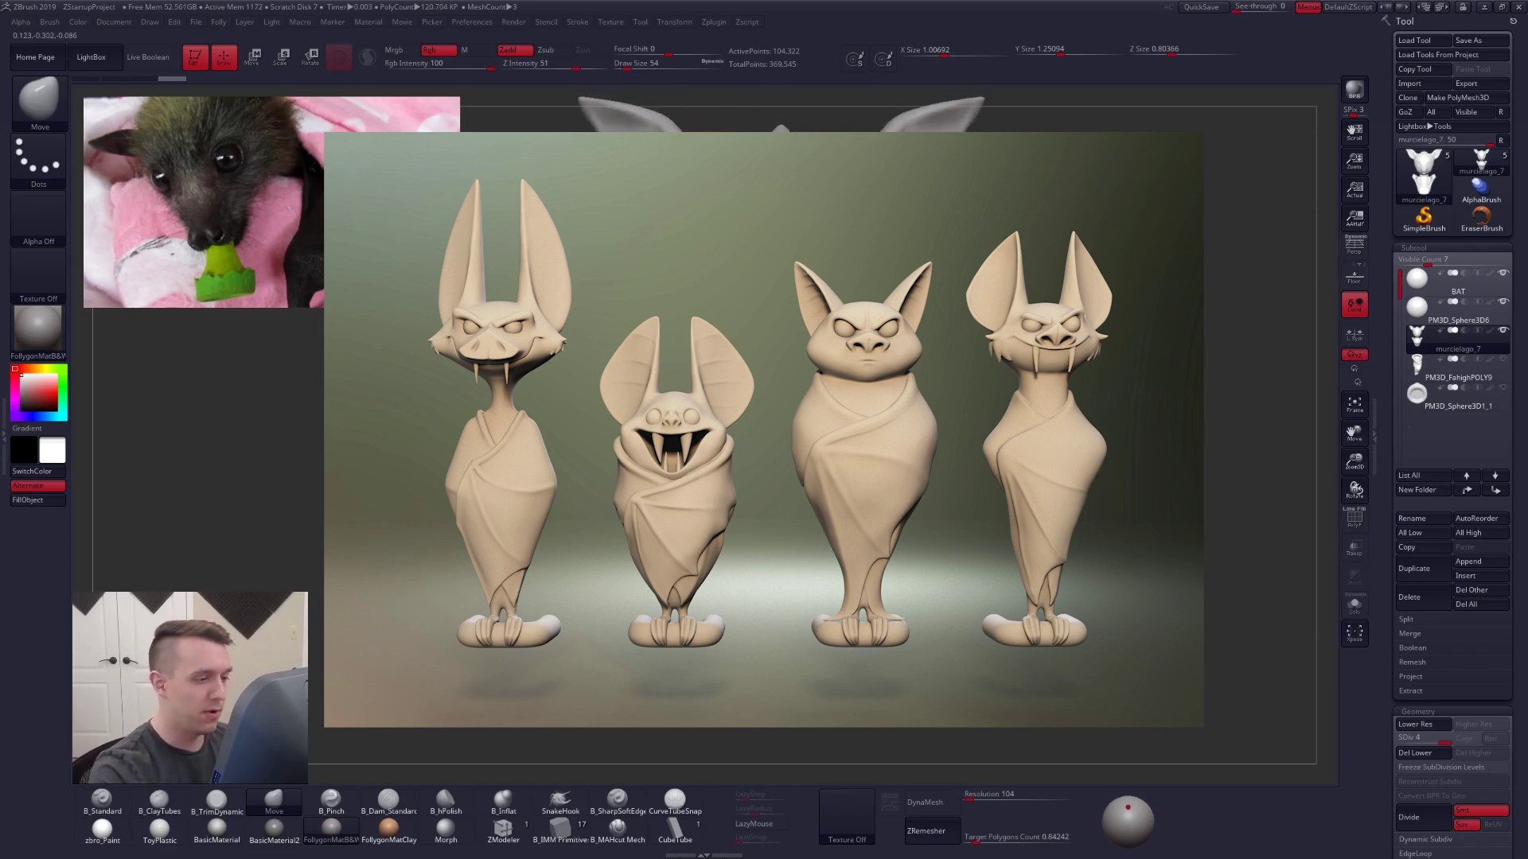
pyautogui.hotkey('ctrl', 'shift', 'f')
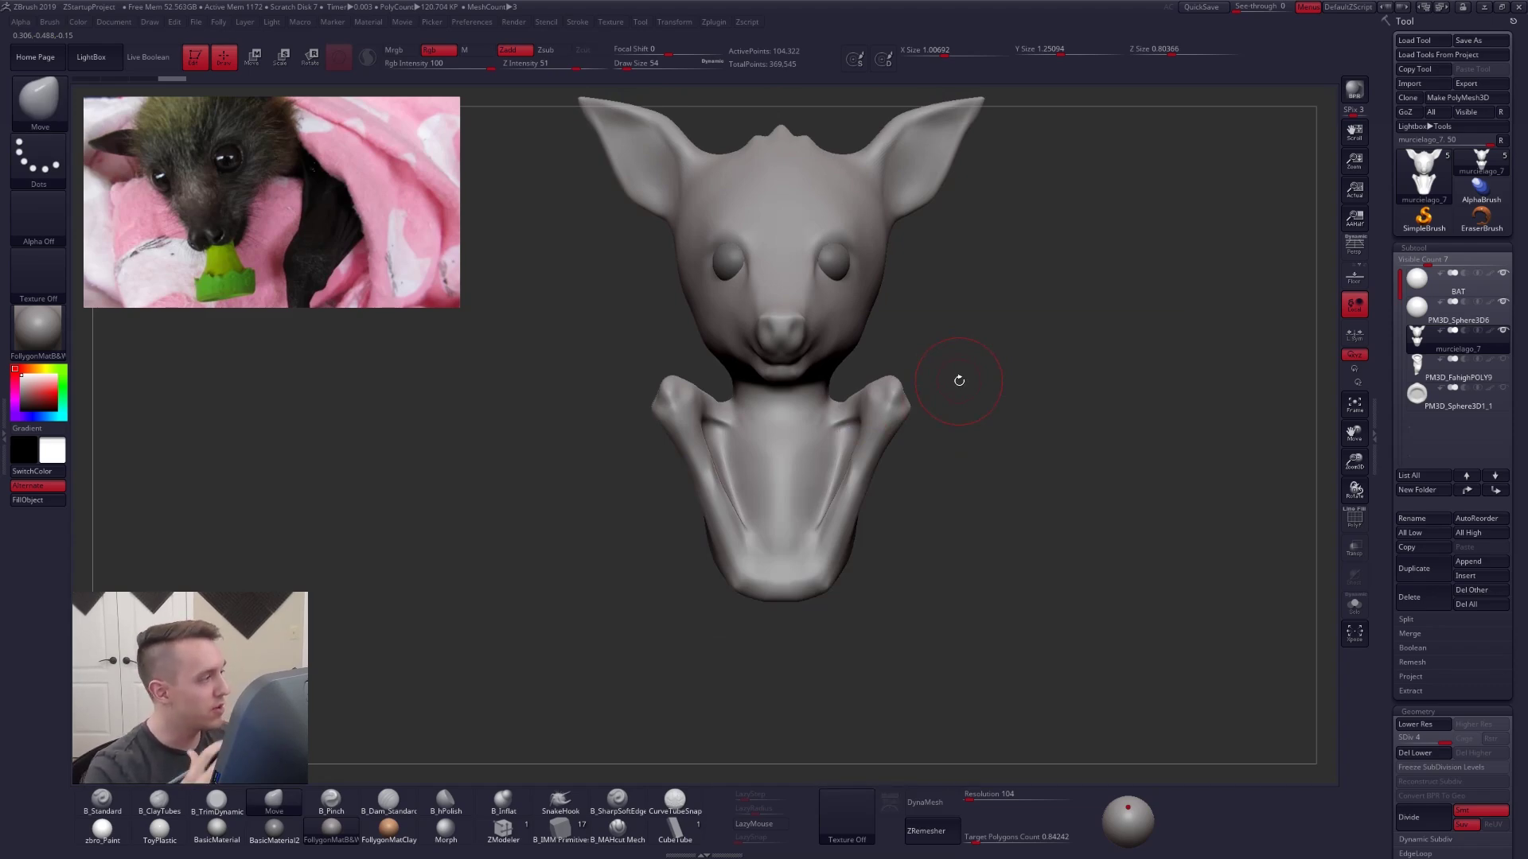
pyautogui.keyDown('alt'); pyautogui.moveTo(904, 573); pyautogui.dragTo(912, 631); pyautogui.keyUp('alt')
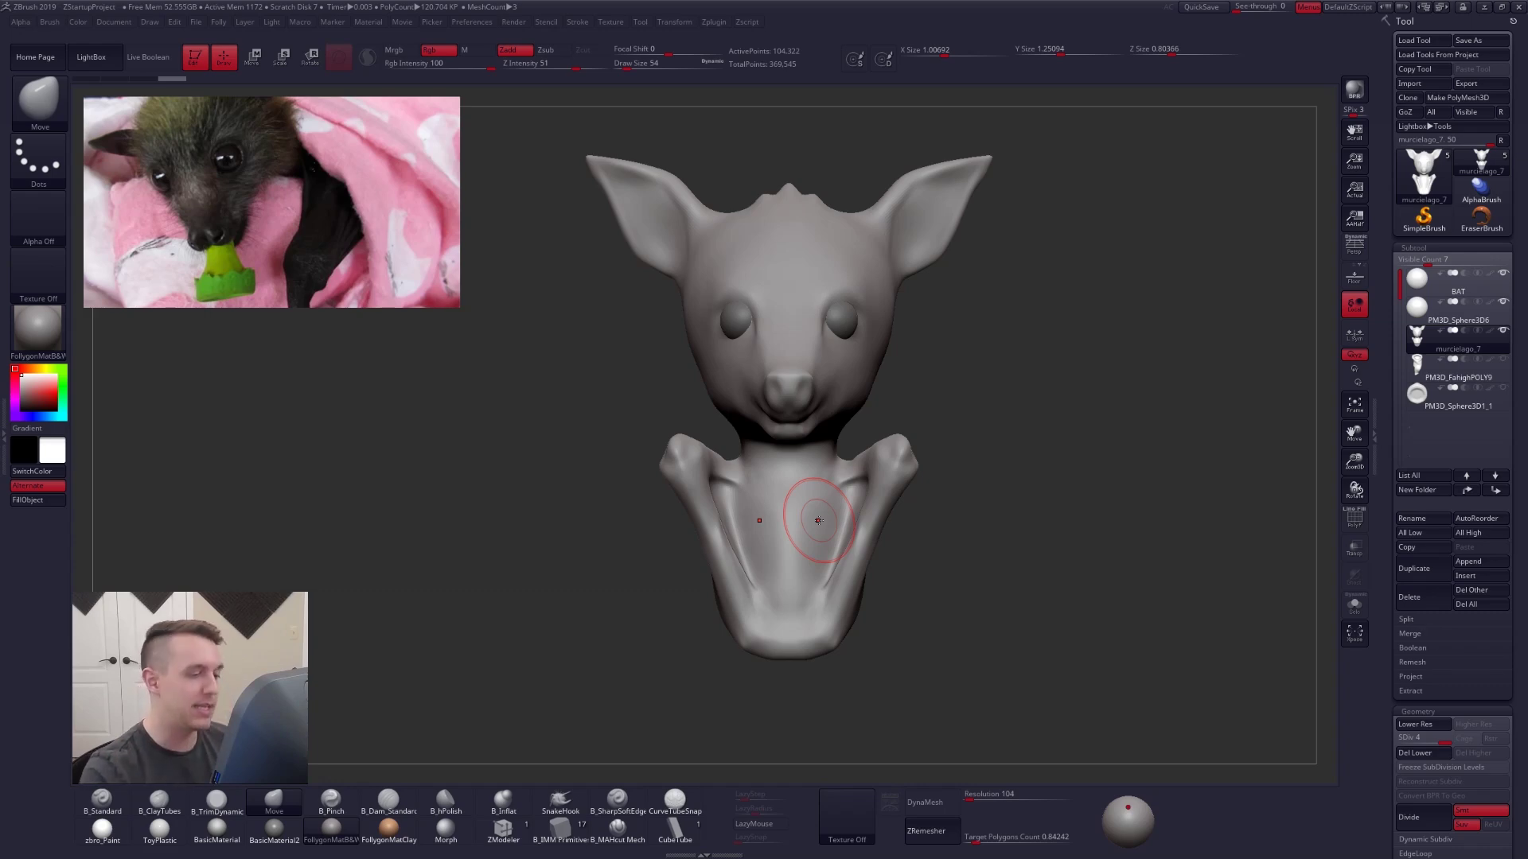
# - Try isolating both raised upper arms with an inverted lasso mask, and clear the mask
pyautogui.moveTo(870, 546)
pyautogui.mouseDown()
pyautogui.moveTo(902, 550)
pyautogui.moveTo(873, 547)
pyautogui.mouseUp()
pyautogui.moveTo(895, 410)
pyautogui.keyDown('ctrl'); pyautogui.mouseDown()
pyautogui.moveTo(1027, 522)
pyautogui.moveTo(1044, 506)
pyautogui.mouseUp(); pyautogui.keyUp('ctrl')
pyautogui.keyDown('ctrl'); pyautogui.click(1048, 501); pyautogui.keyUp('ctrl')
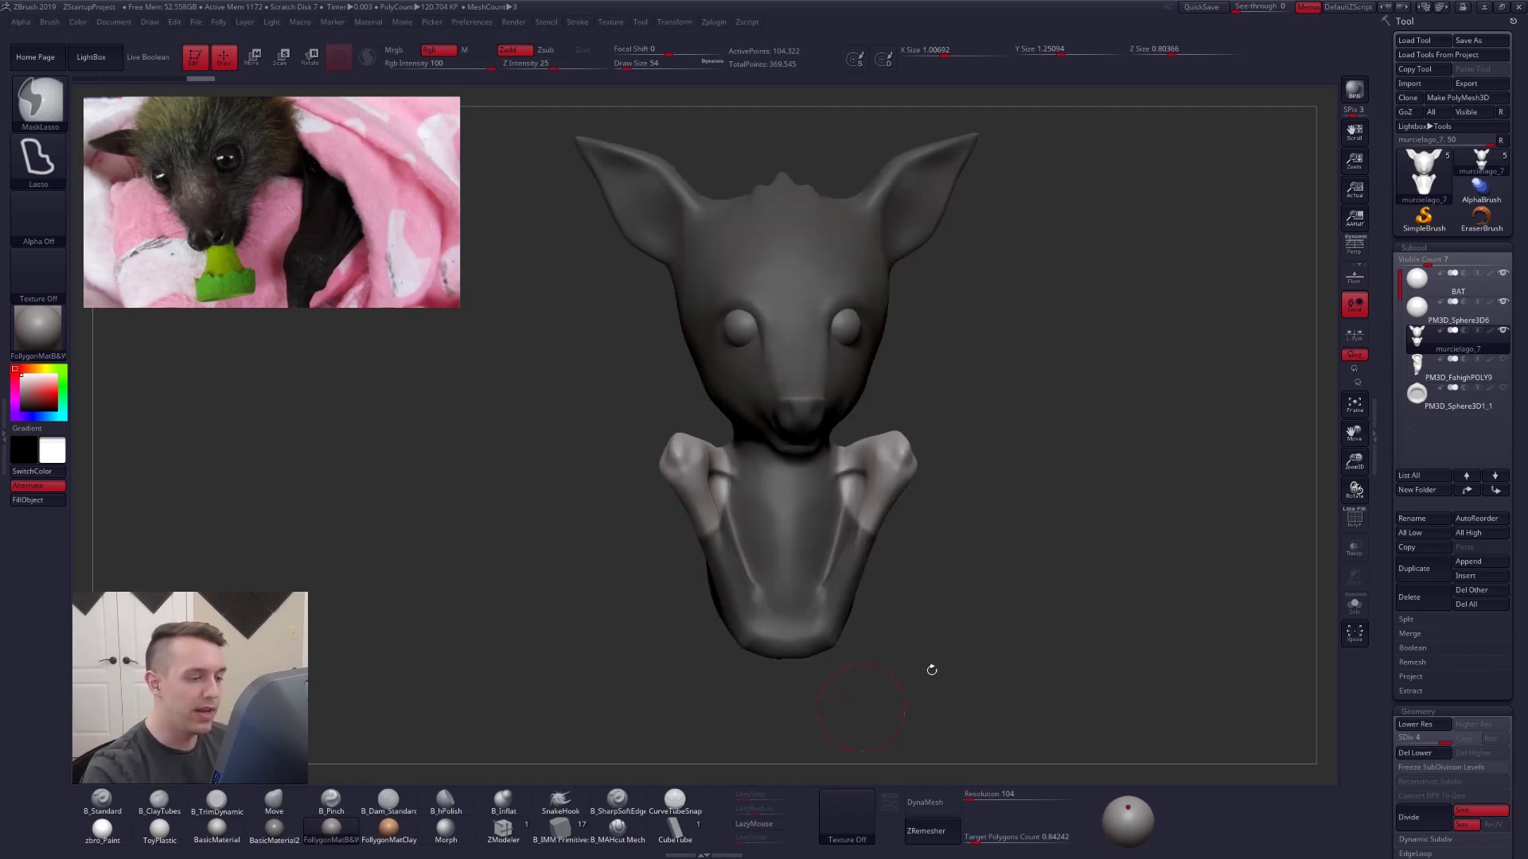
pyautogui.keyDown('ctrl'); pyautogui.moveTo(989, 620); pyautogui.dragTo(1089, 597); pyautogui.keyUp('ctrl')
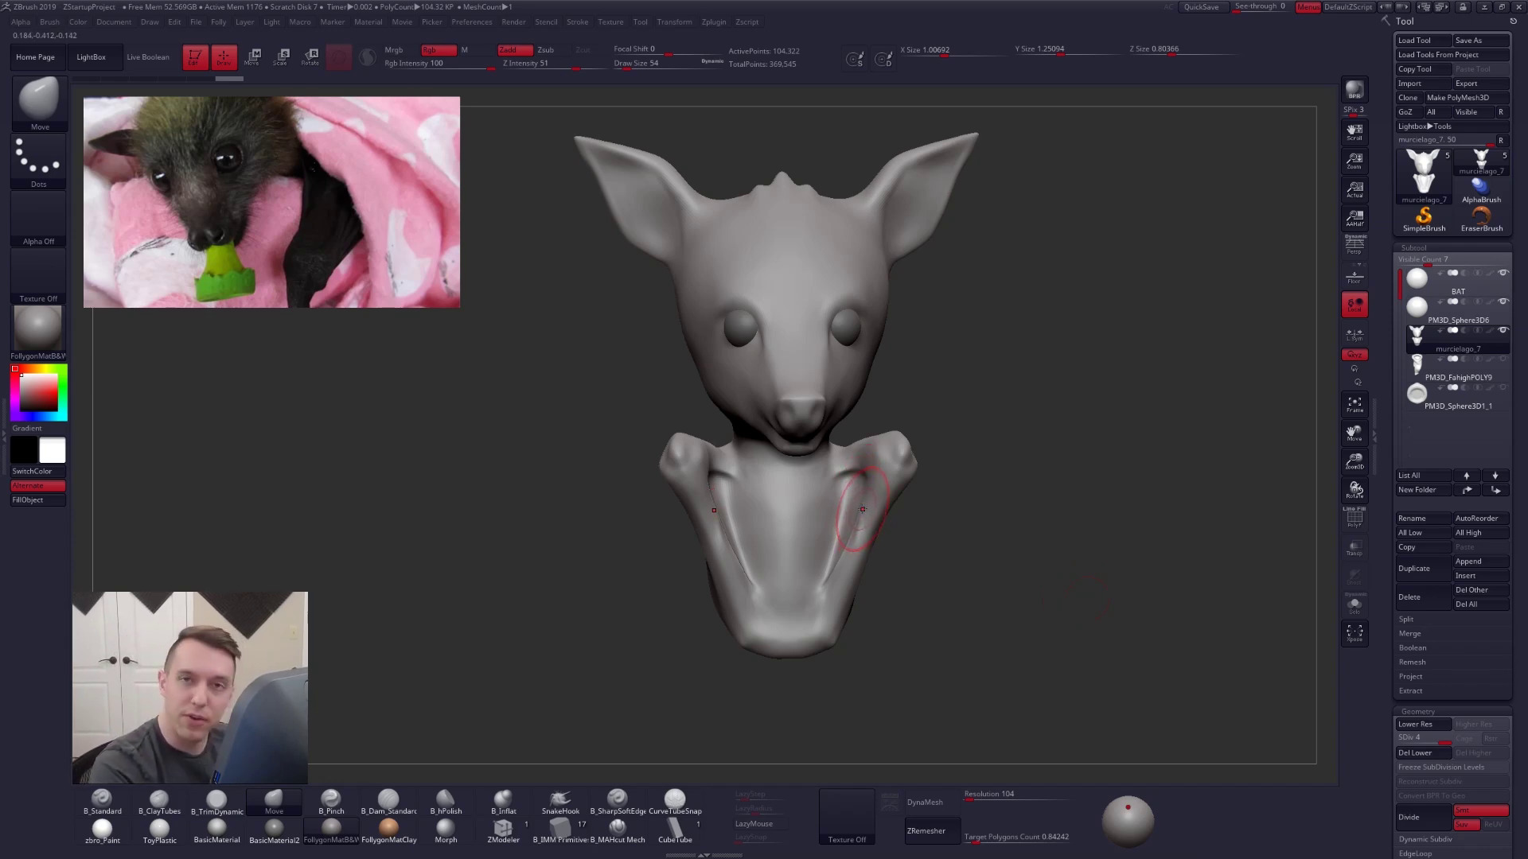
# - Hide both arms of the bat body with a symmetrical lasso selection, leaving the head and torso
pyautogui.keyDown('alt'); pyautogui.moveTo(849, 569); pyautogui.dragTo(831, 543, button='right'); pyautogui.keyUp('alt')
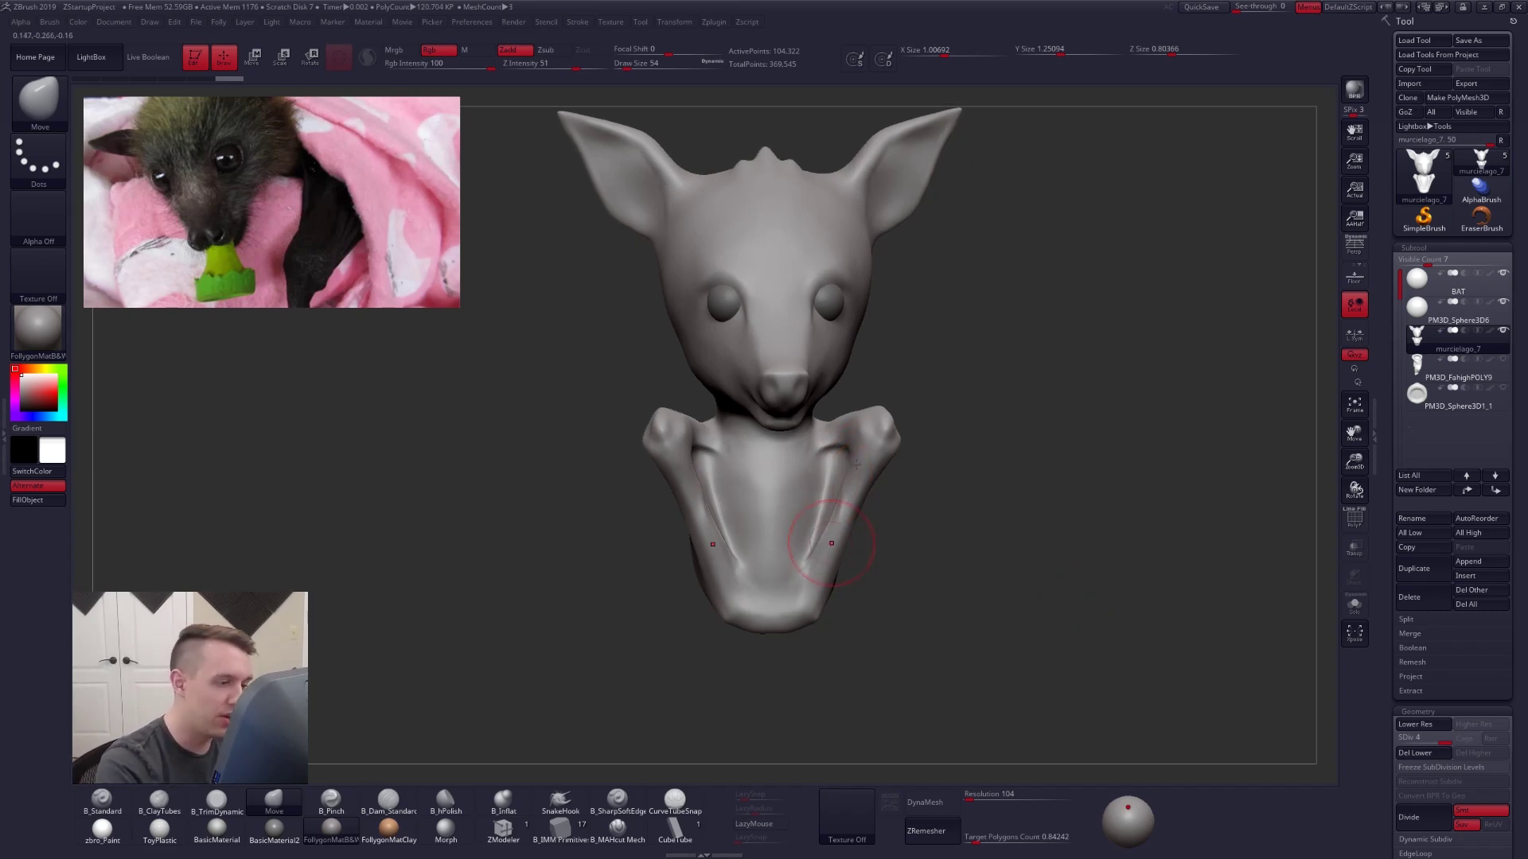
pyautogui.moveTo(831, 543); pyautogui.dragTo(852, 483, button='right')
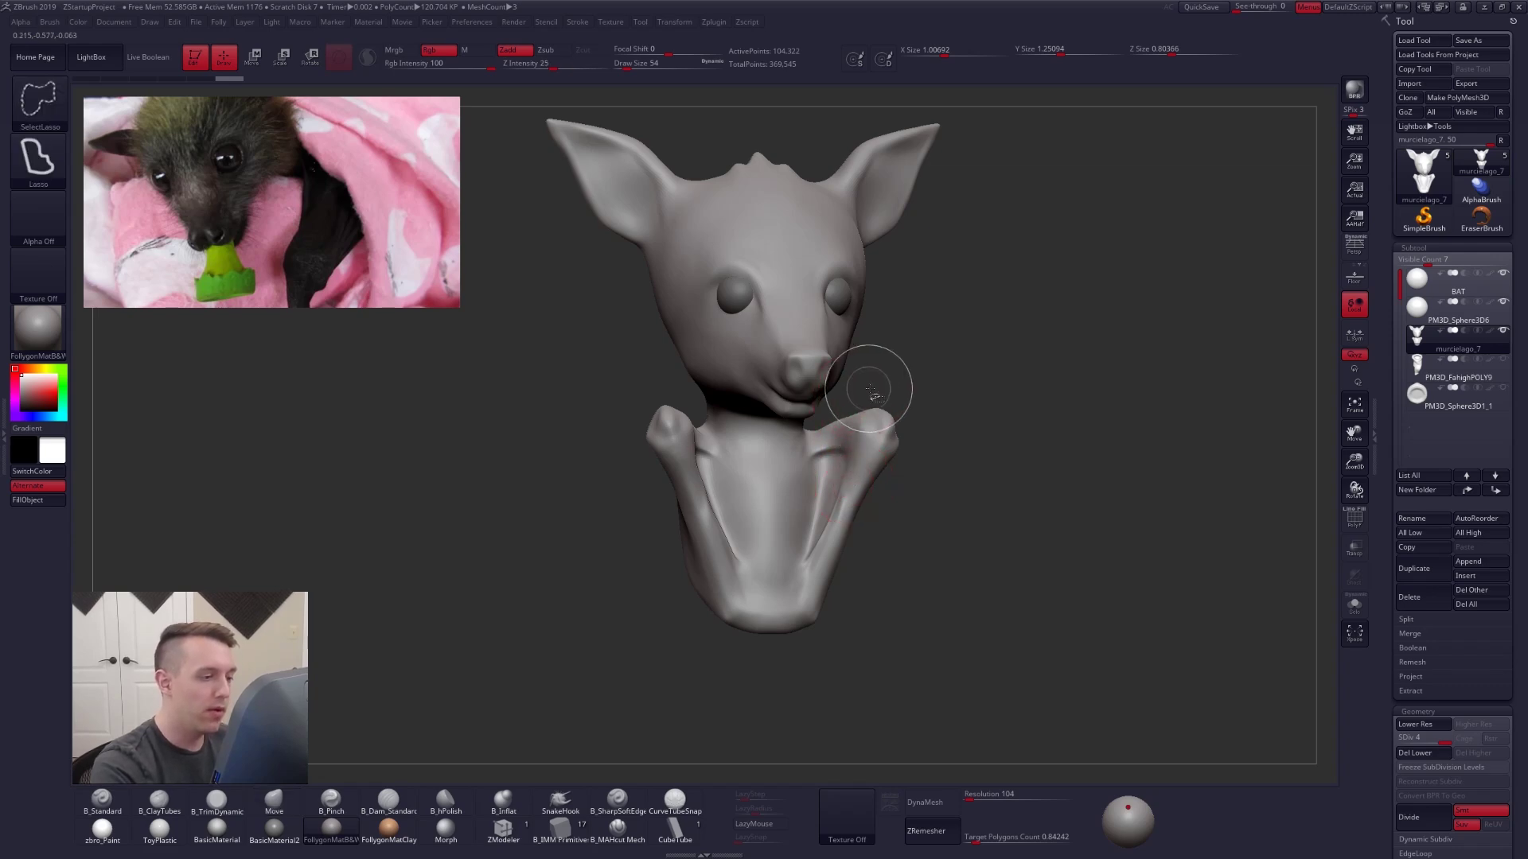
pyautogui.moveTo(867, 391)
pyautogui.keyDown('ctrl'); pyautogui.keyDown('shift'); pyautogui.mouseDown()
pyautogui.moveTo(822, 448)
pyautogui.moveTo(798, 607)
pyautogui.moveTo(987, 646)
pyautogui.mouseUp(); pyautogui.keyUp('shift'); pyautogui.keyUp('ctrl')
pyautogui.moveTo(1133, 477)
pyautogui.mouseDown(button='right')
pyautogui.moveTo(918, 612)
pyautogui.moveTo(844, 620)
pyautogui.moveTo(952, 634)
pyautogui.mouseUp(button='right')
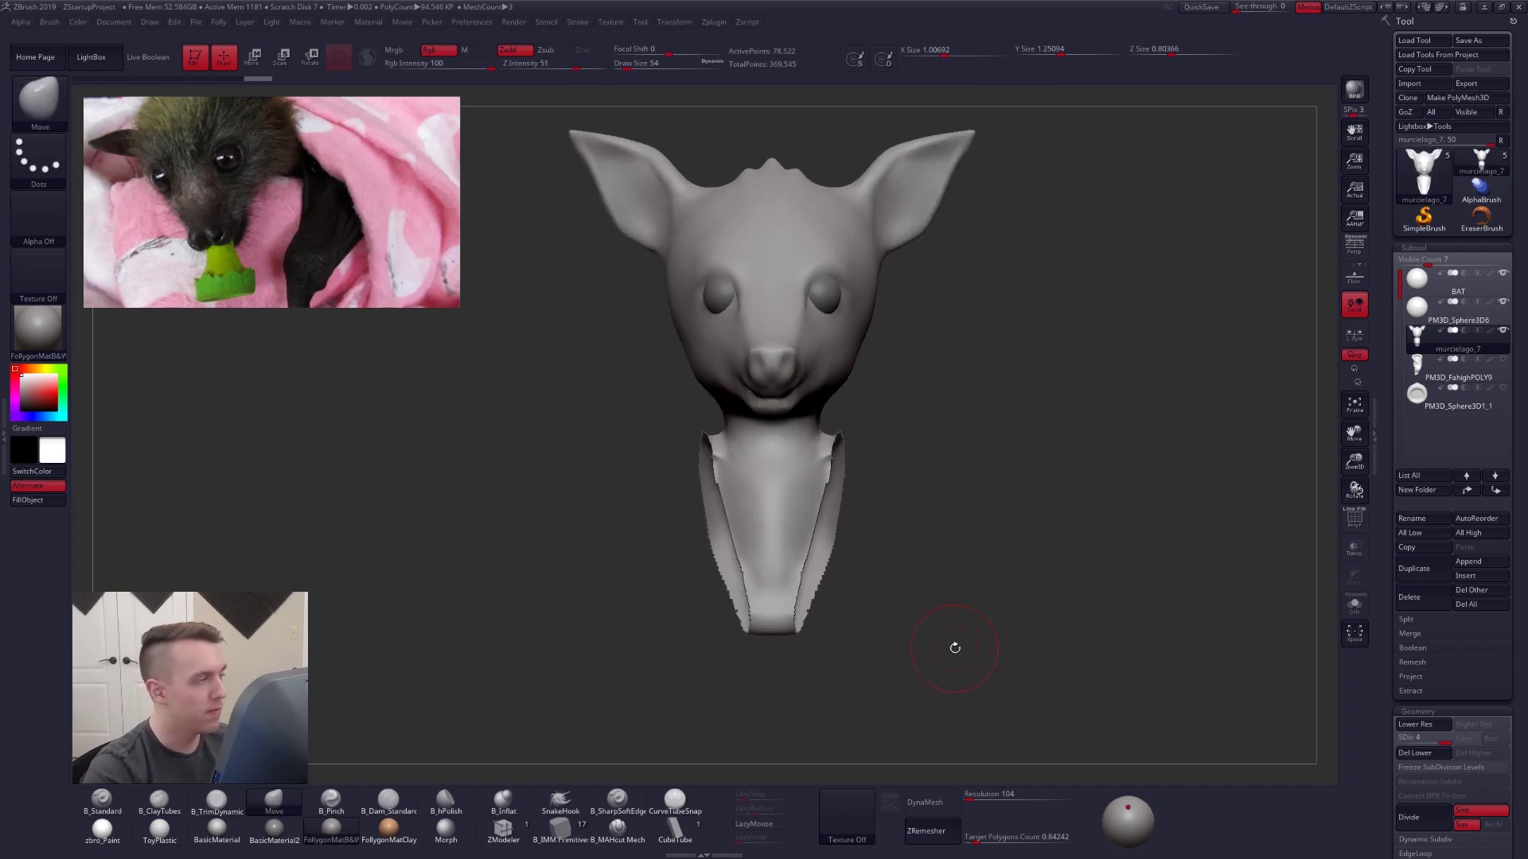
# - Try isolating the lower torso with a rectangular selection, and restore the head and upper torso
pyautogui.hotkey('ctrl', 'shift')
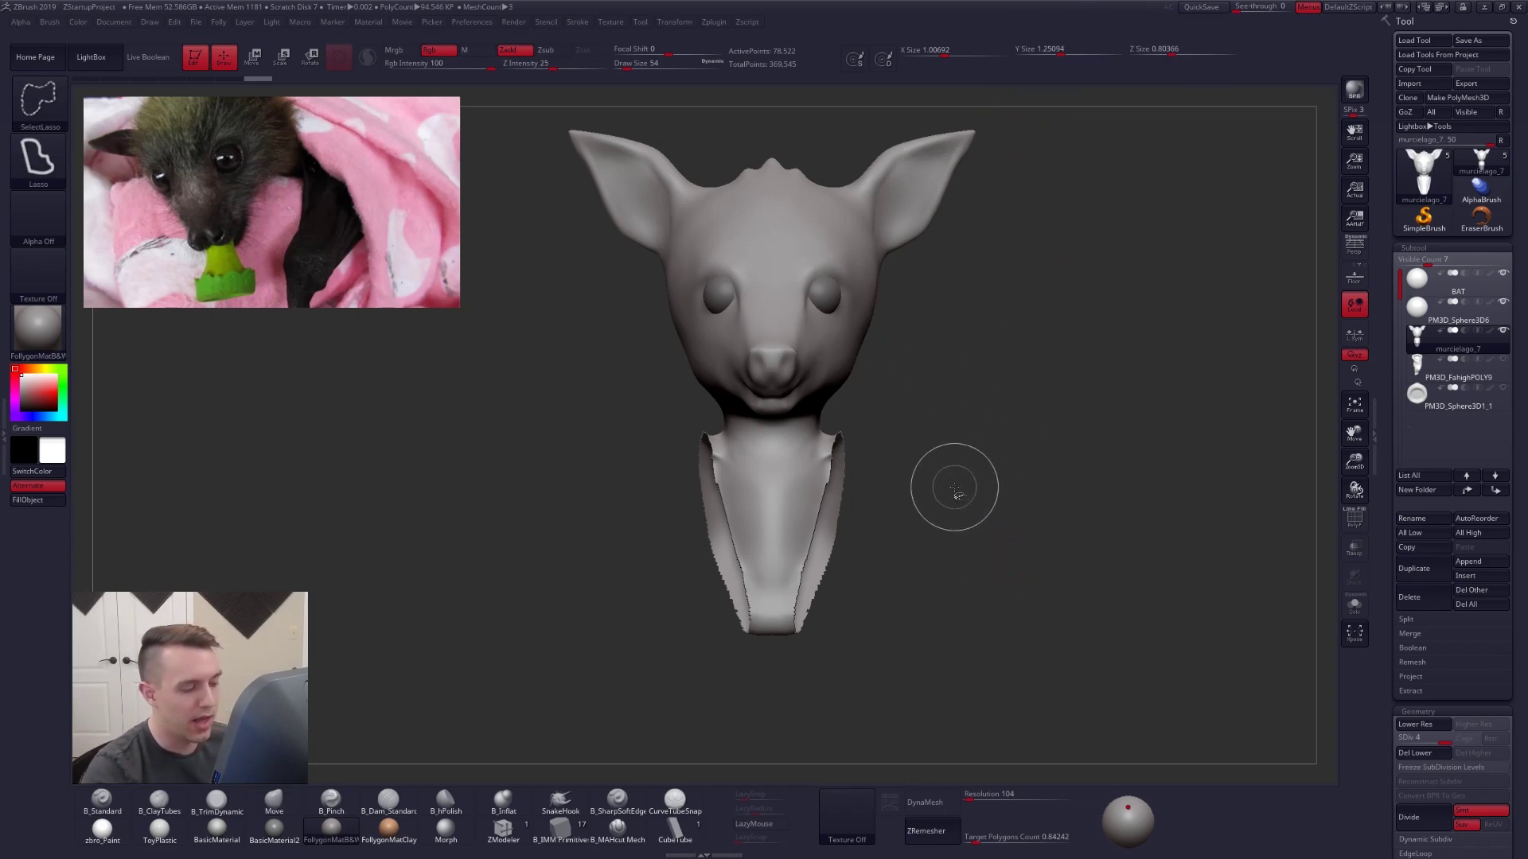
pyautogui.hotkey('ctrl', 'shift')
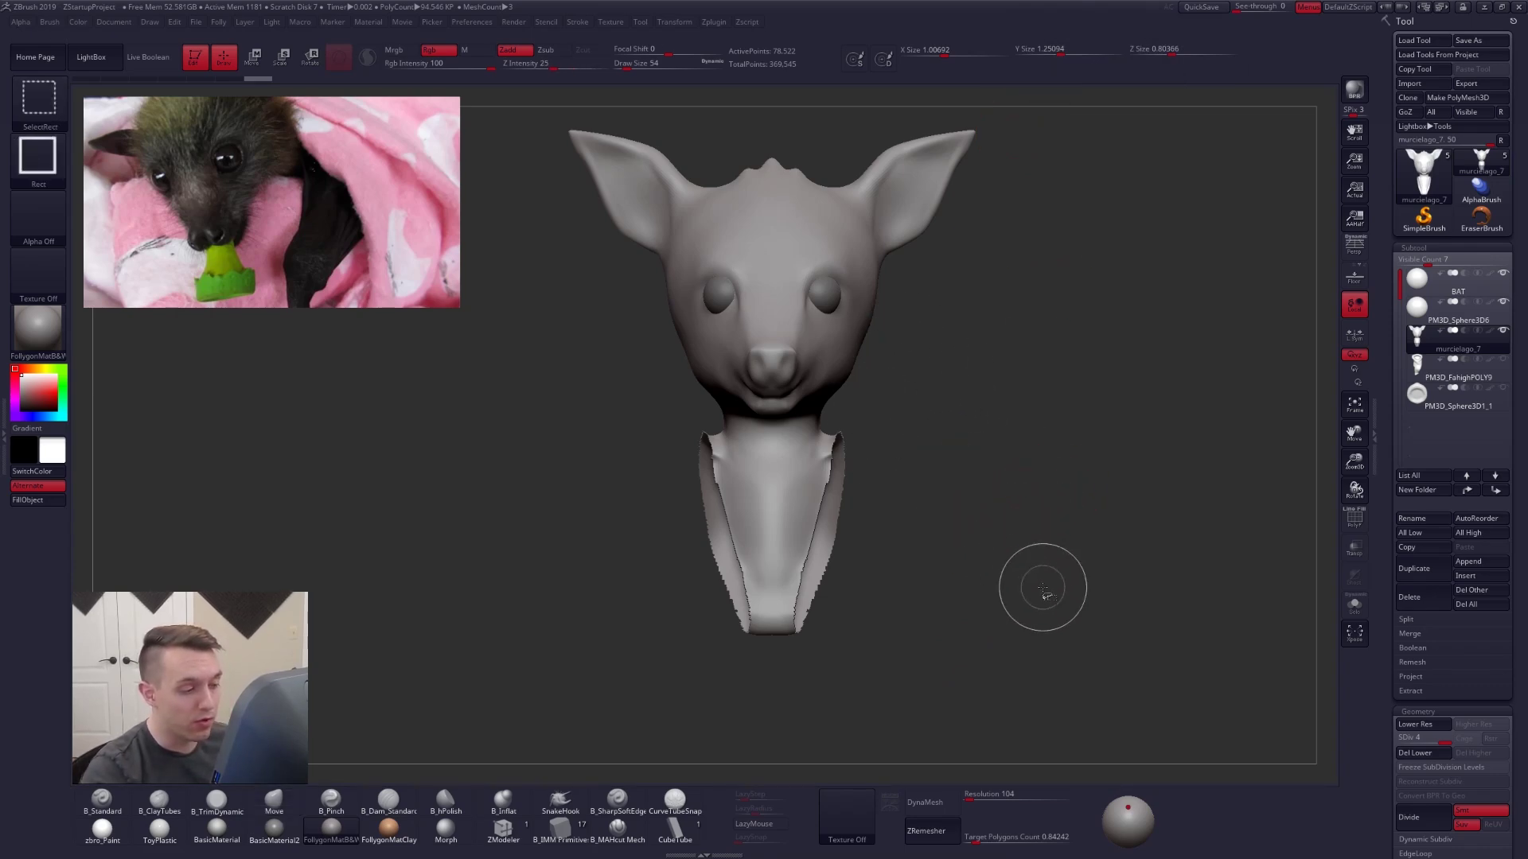
pyautogui.moveTo(1011, 631)
pyautogui.keyDown('ctrl'); pyautogui.keyDown('shift'); pyautogui.mouseDown()
pyautogui.moveTo(692, 468)
pyautogui.moveTo(691, 502)
pyautogui.mouseUp(); pyautogui.keyUp('shift'); pyautogui.keyUp('ctrl')
pyautogui.press('space')
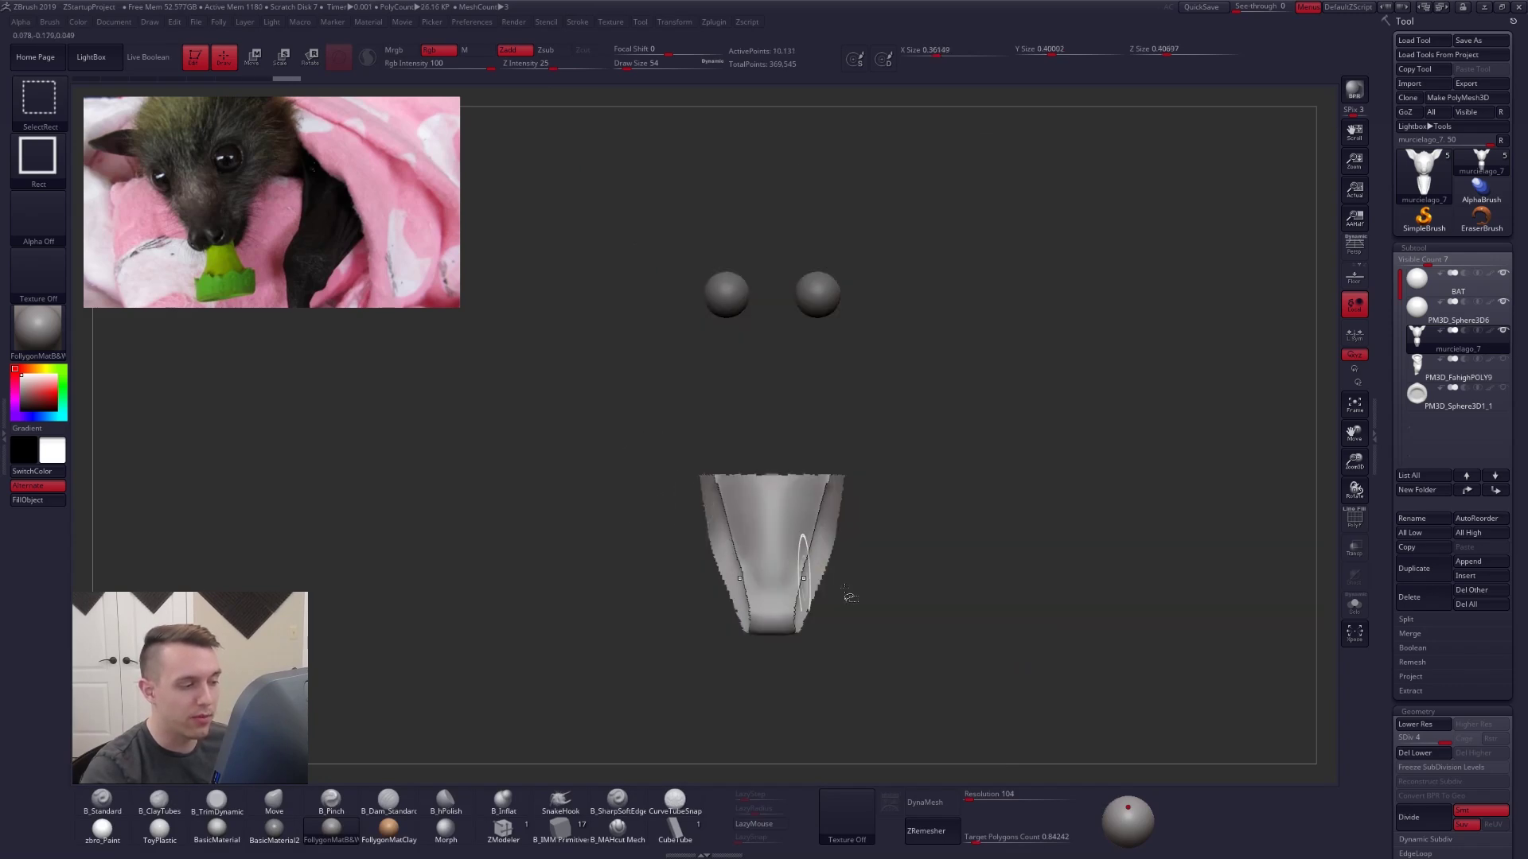
pyautogui.keyDown('ctrl'); pyautogui.keyDown('shift'); pyautogui.click(945, 535); pyautogui.keyUp('shift'); pyautogui.keyUp('ctrl')
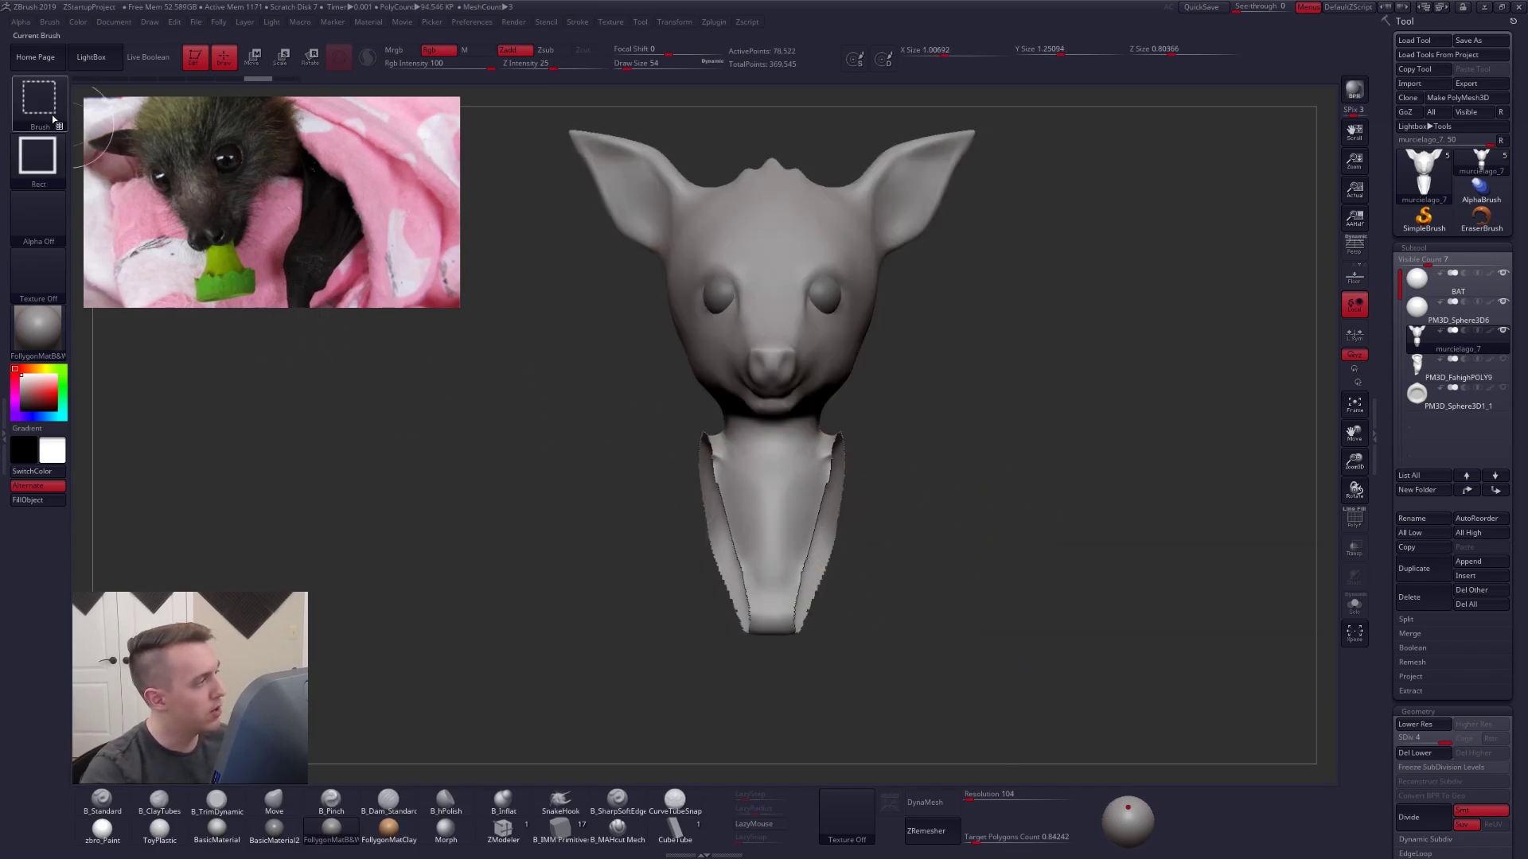
# - Set the selection brush back to SelectLasso
pyautogui.keyDown('ctrl'); pyautogui.keyDown('shift'); pyautogui.click(38, 99); pyautogui.keyUp('shift'); pyautogui.keyUp('ctrl')
pyautogui.keyDown('ctrl'); pyautogui.keyDown('shift'); pyautogui.click(136, 118); pyautogui.keyUp('shift'); pyautogui.keyUp('ctrl')
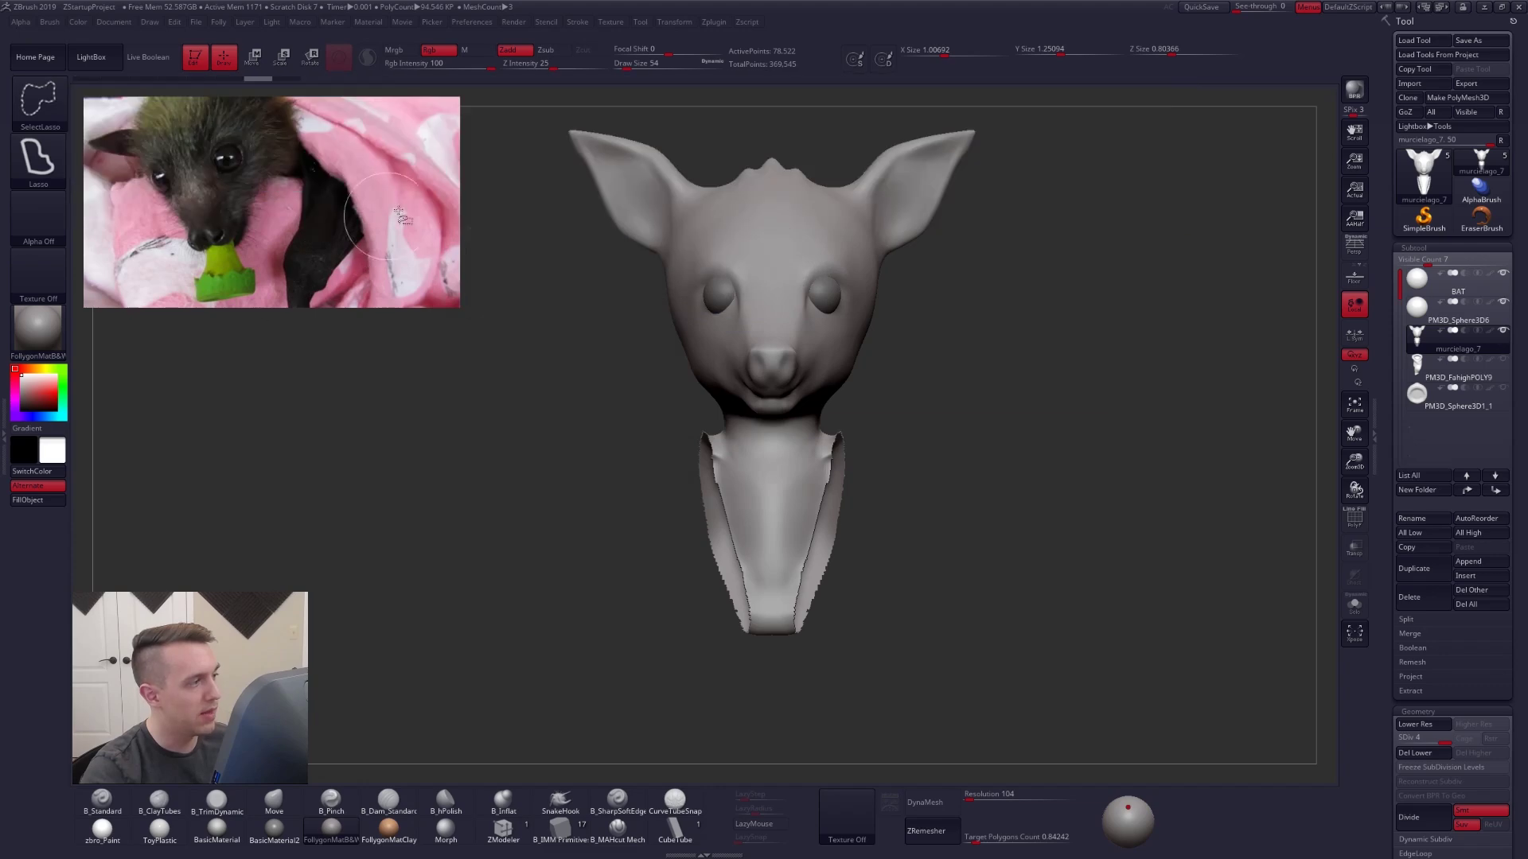
pyautogui.keyDown('ctrl'); pyautogui.keyDown('shift'); pyautogui.click(65, 109); pyautogui.keyUp('shift'); pyautogui.keyUp('ctrl')
pyautogui.keyDown('ctrl'); pyautogui.keyDown('shift'); pyautogui.click(390, 163); pyautogui.keyUp('shift'); pyautogui.keyUp('ctrl')
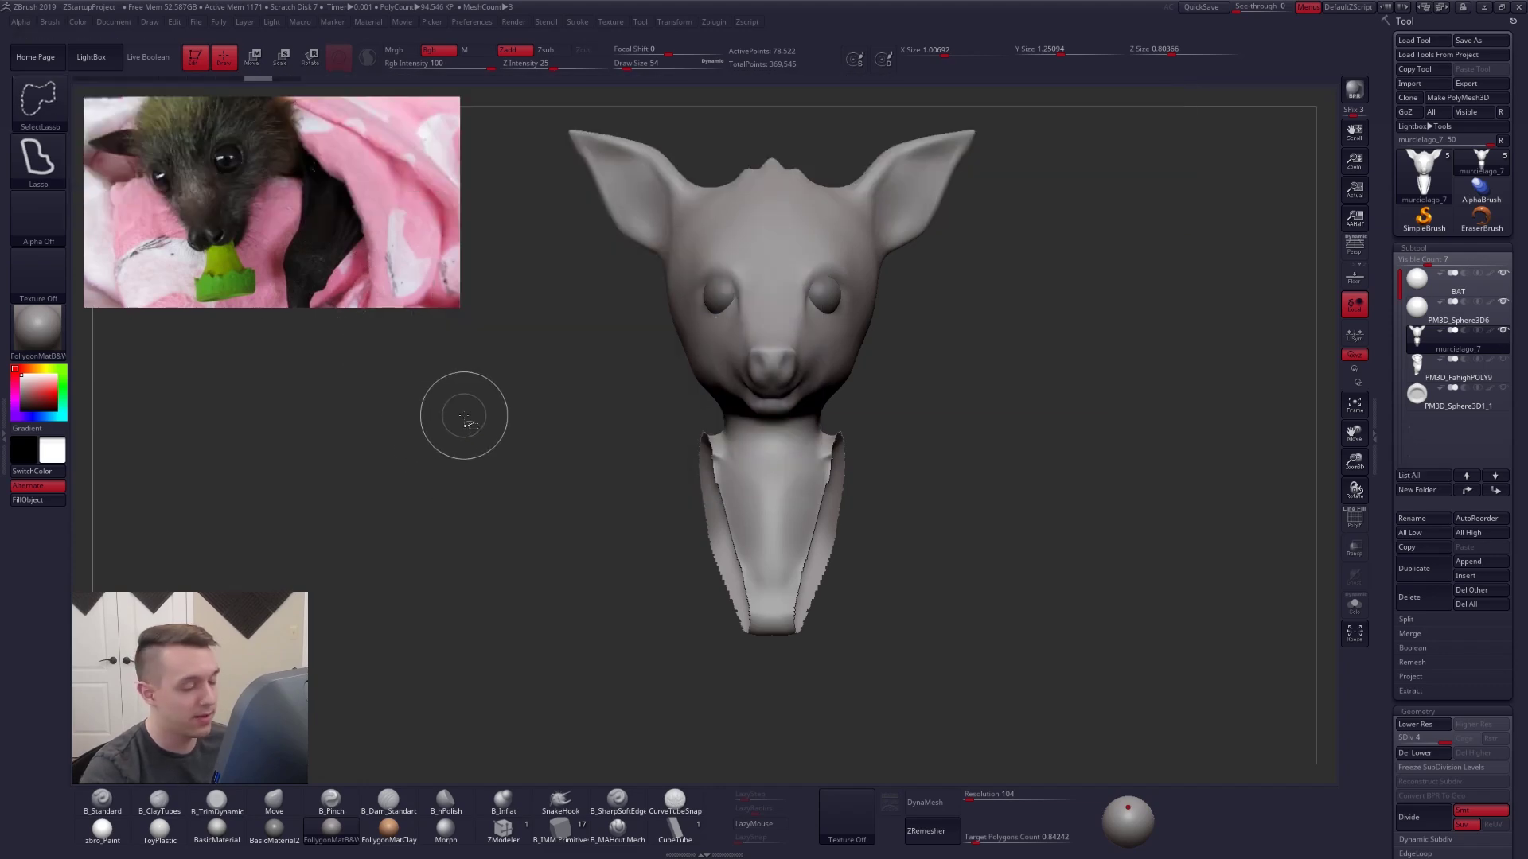
pyautogui.moveTo(879, 545)
pyautogui.mouseDown()
pyautogui.moveTo(1011, 561)
pyautogui.moveTo(882, 589)
pyautogui.mouseUp()
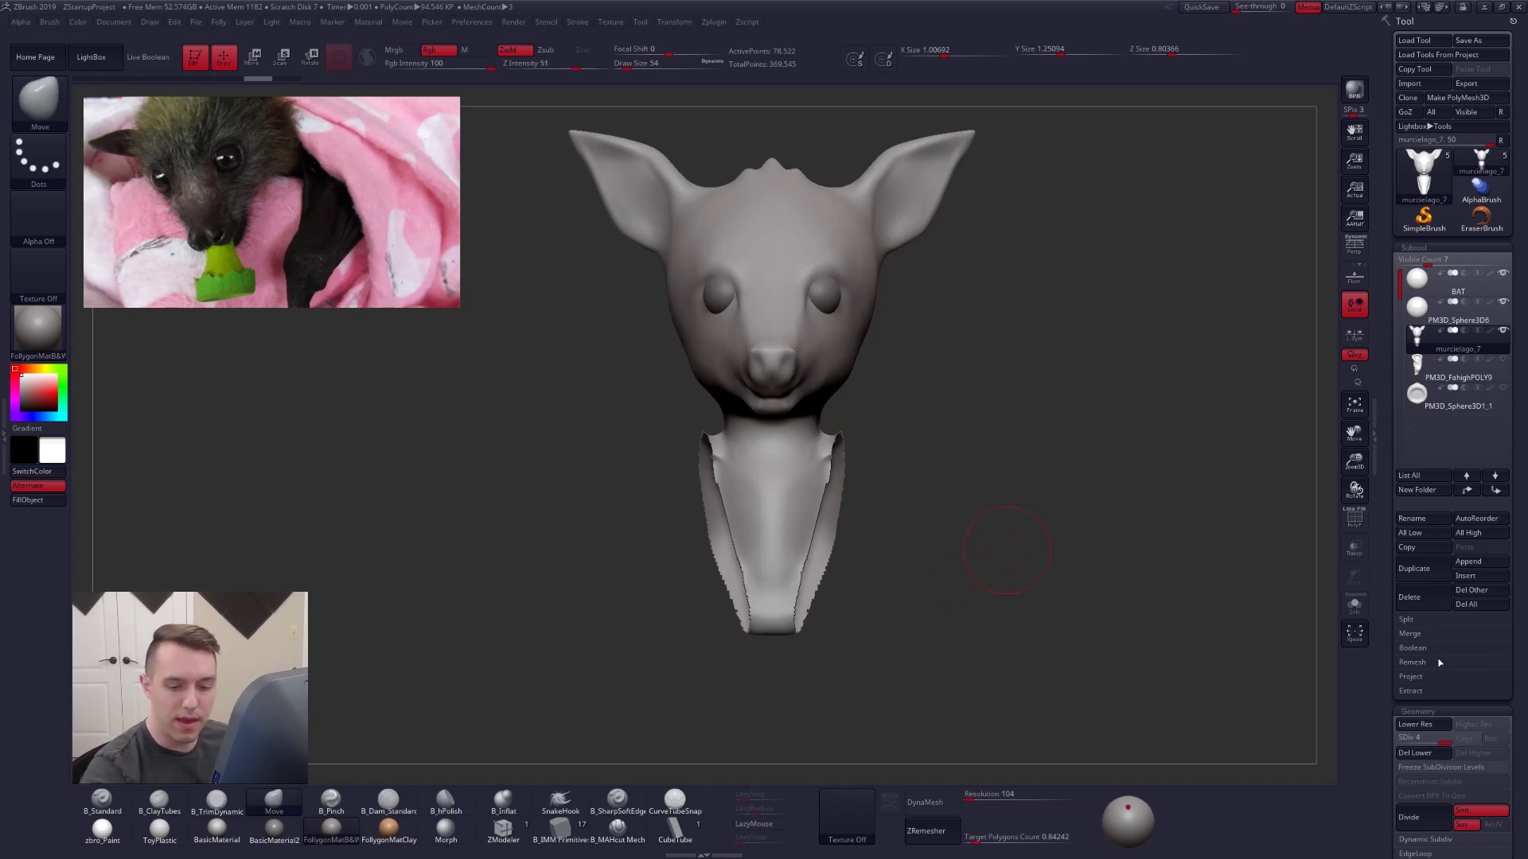
# - Delete the body's lower subdivision levels and split the hidden arms off into their own subtool
pyautogui.click(1425, 754)
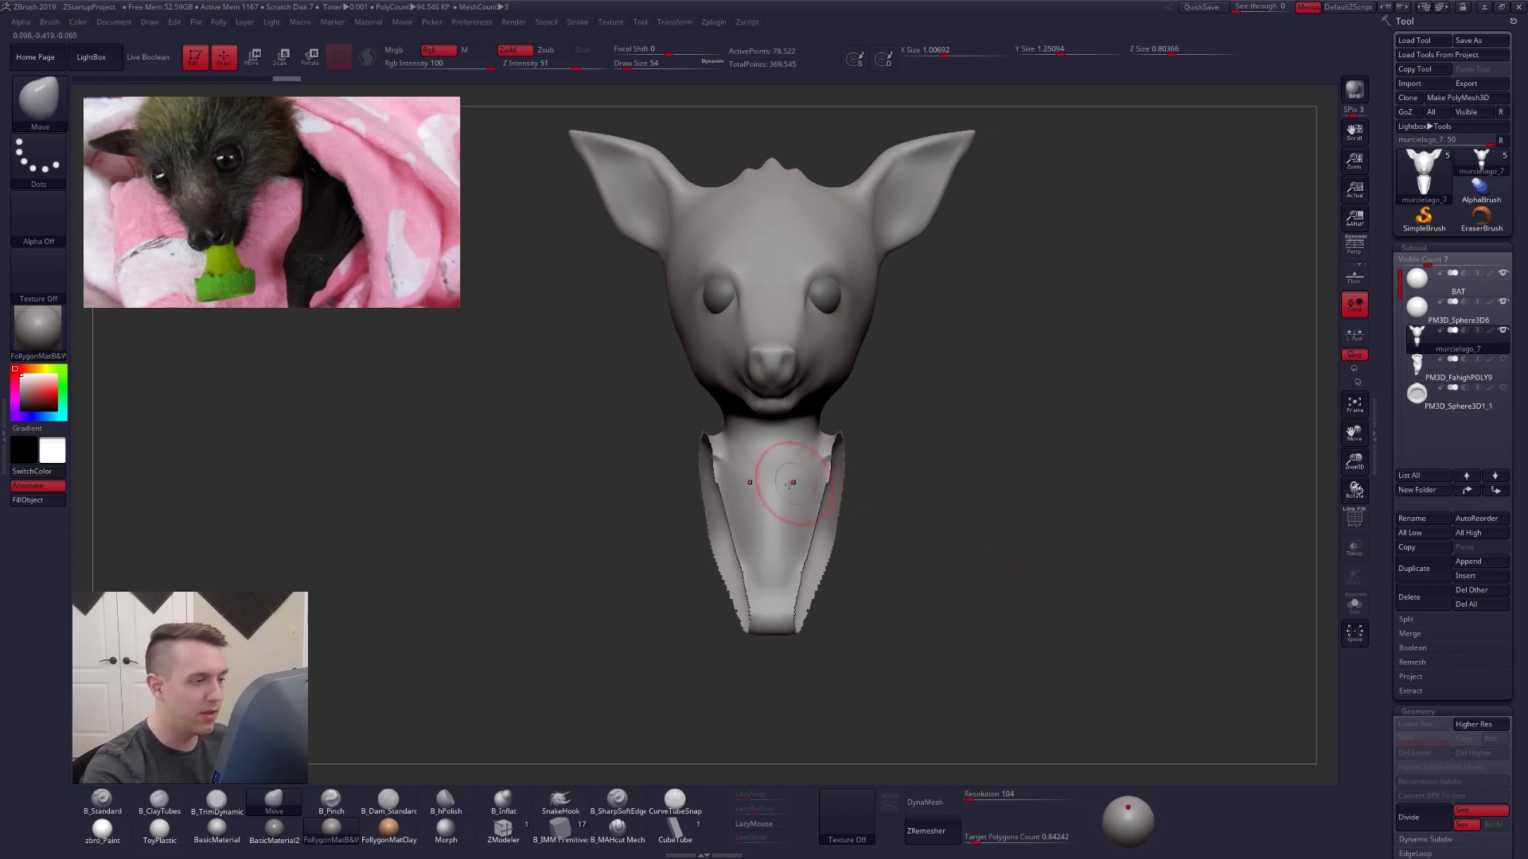
pyautogui.scroll(-10, 1388, 518)
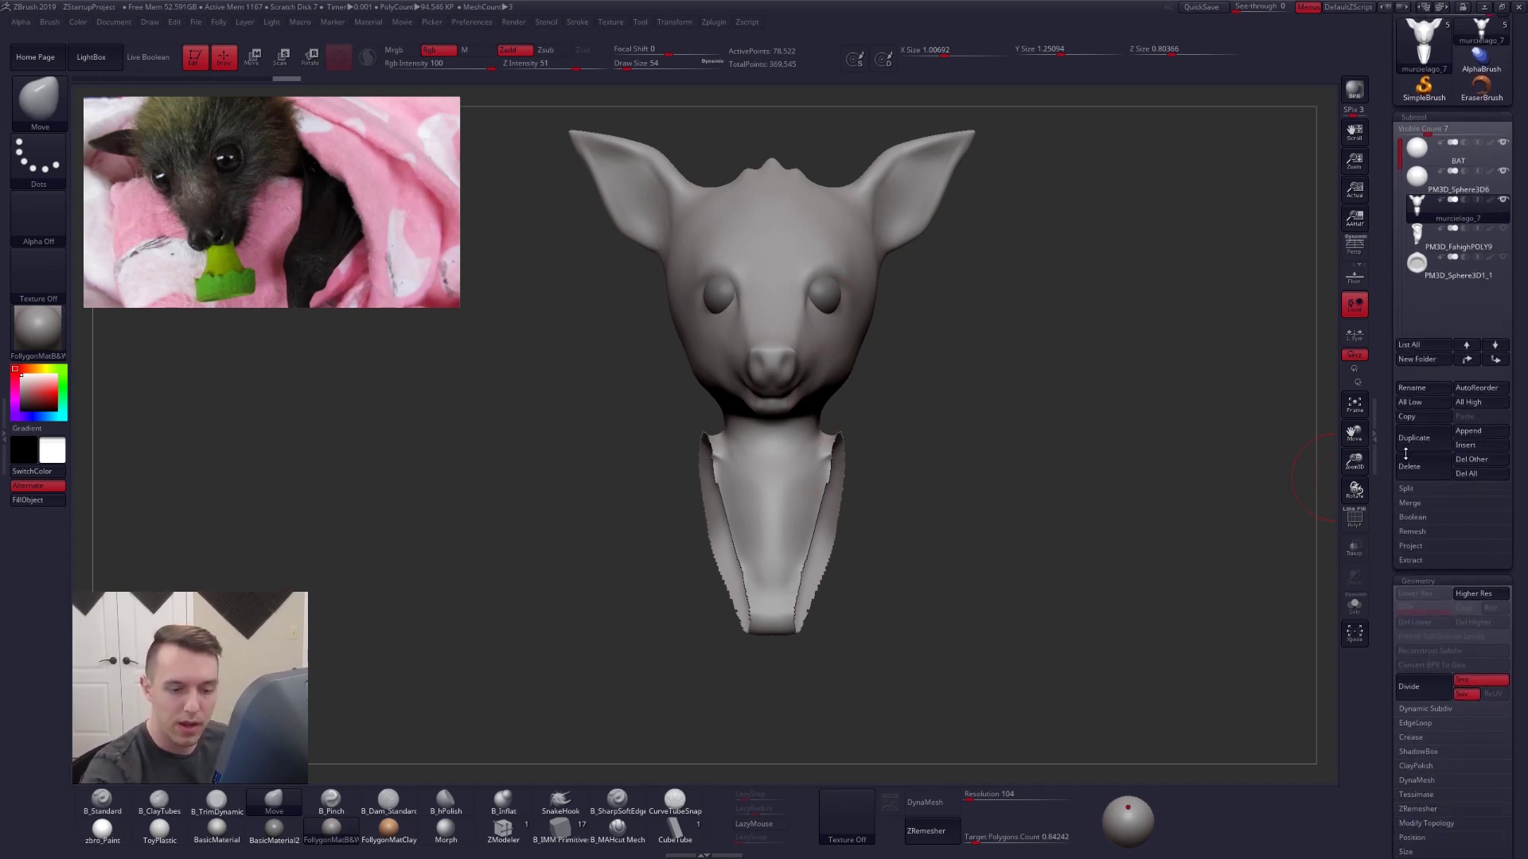
pyautogui.scroll(-1, 1404, 404)
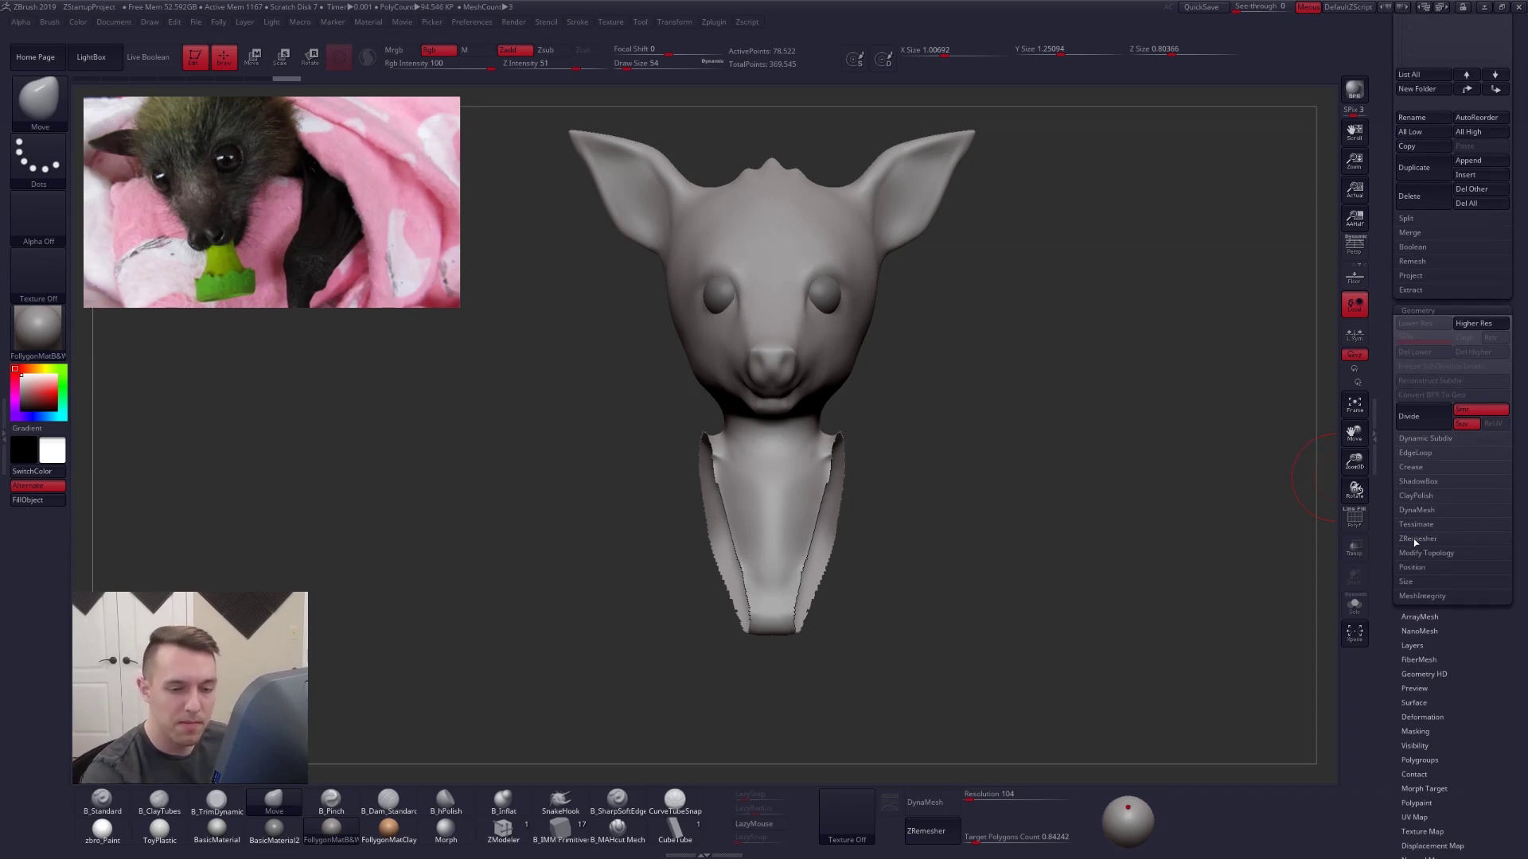
pyautogui.click(1408, 219)
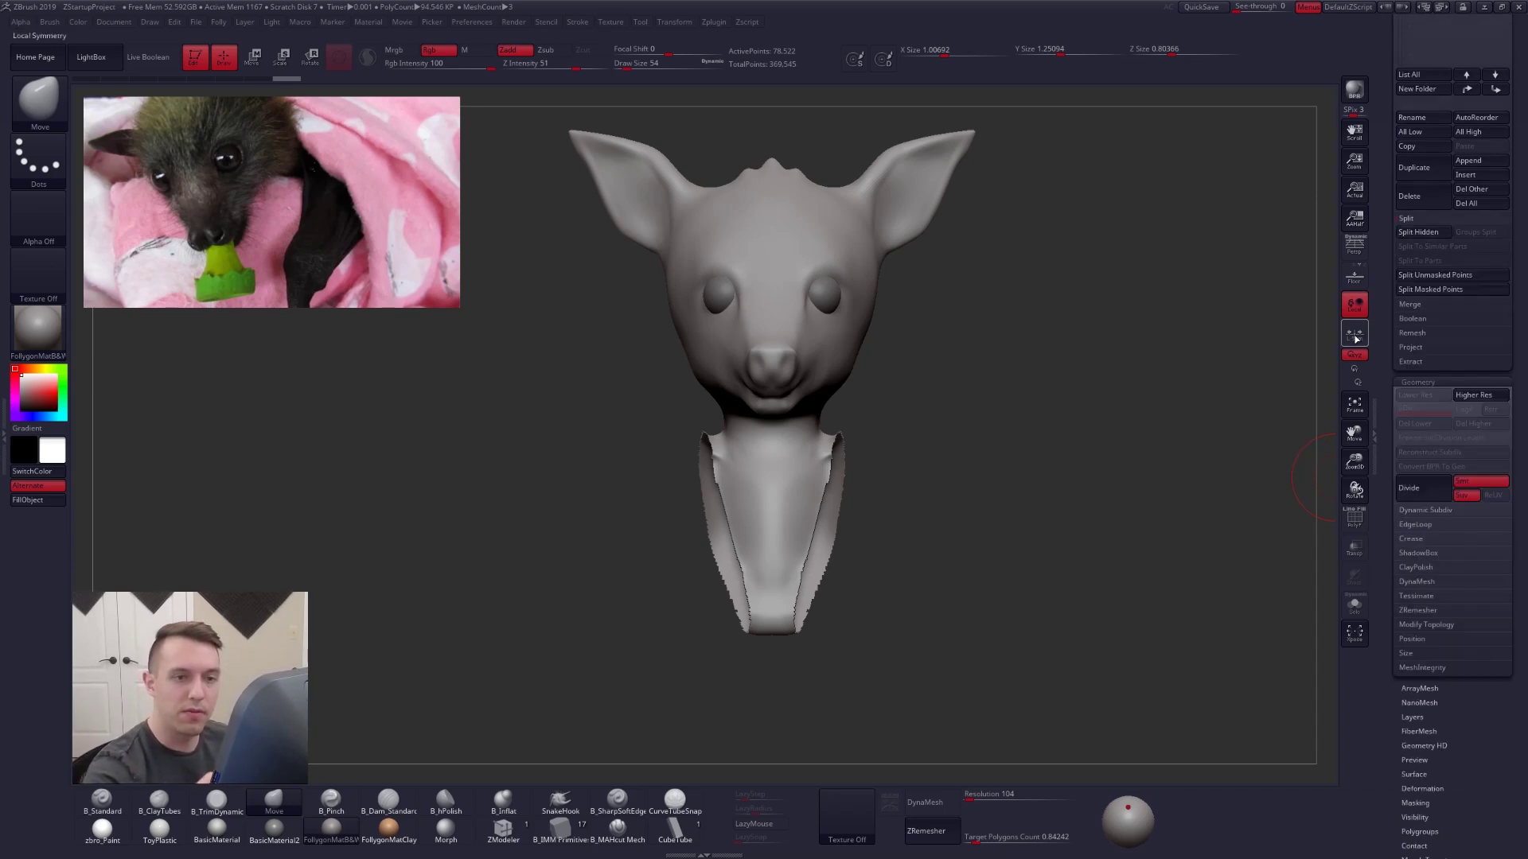
pyautogui.click(1432, 235)
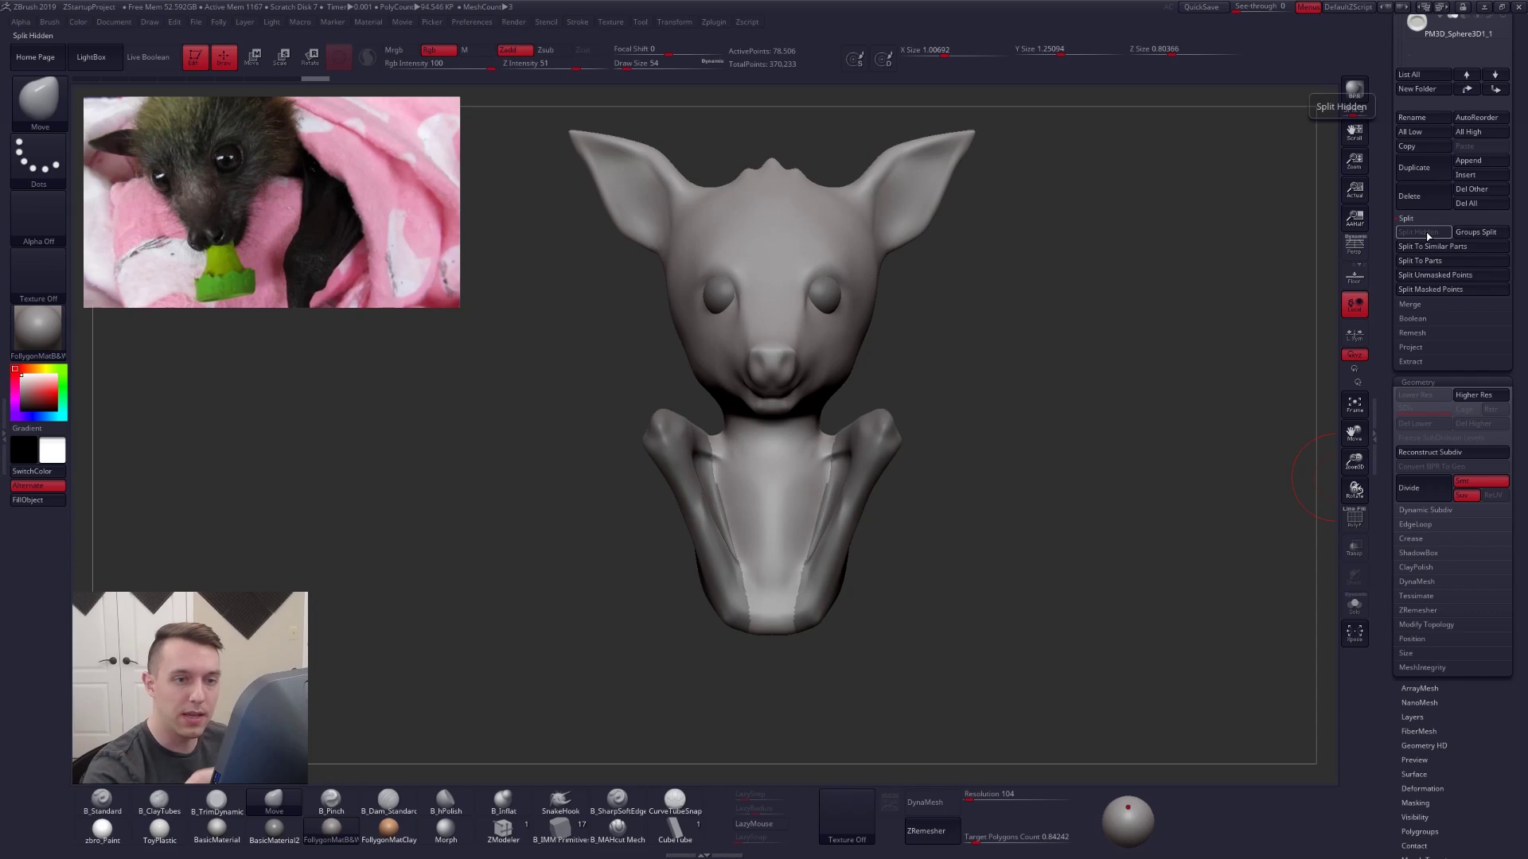
# - Select the split-off arms subtool, inspect it in Solo mode and DynaMesh it at resolution 104
pyautogui.scroll(11, 1371, 366)
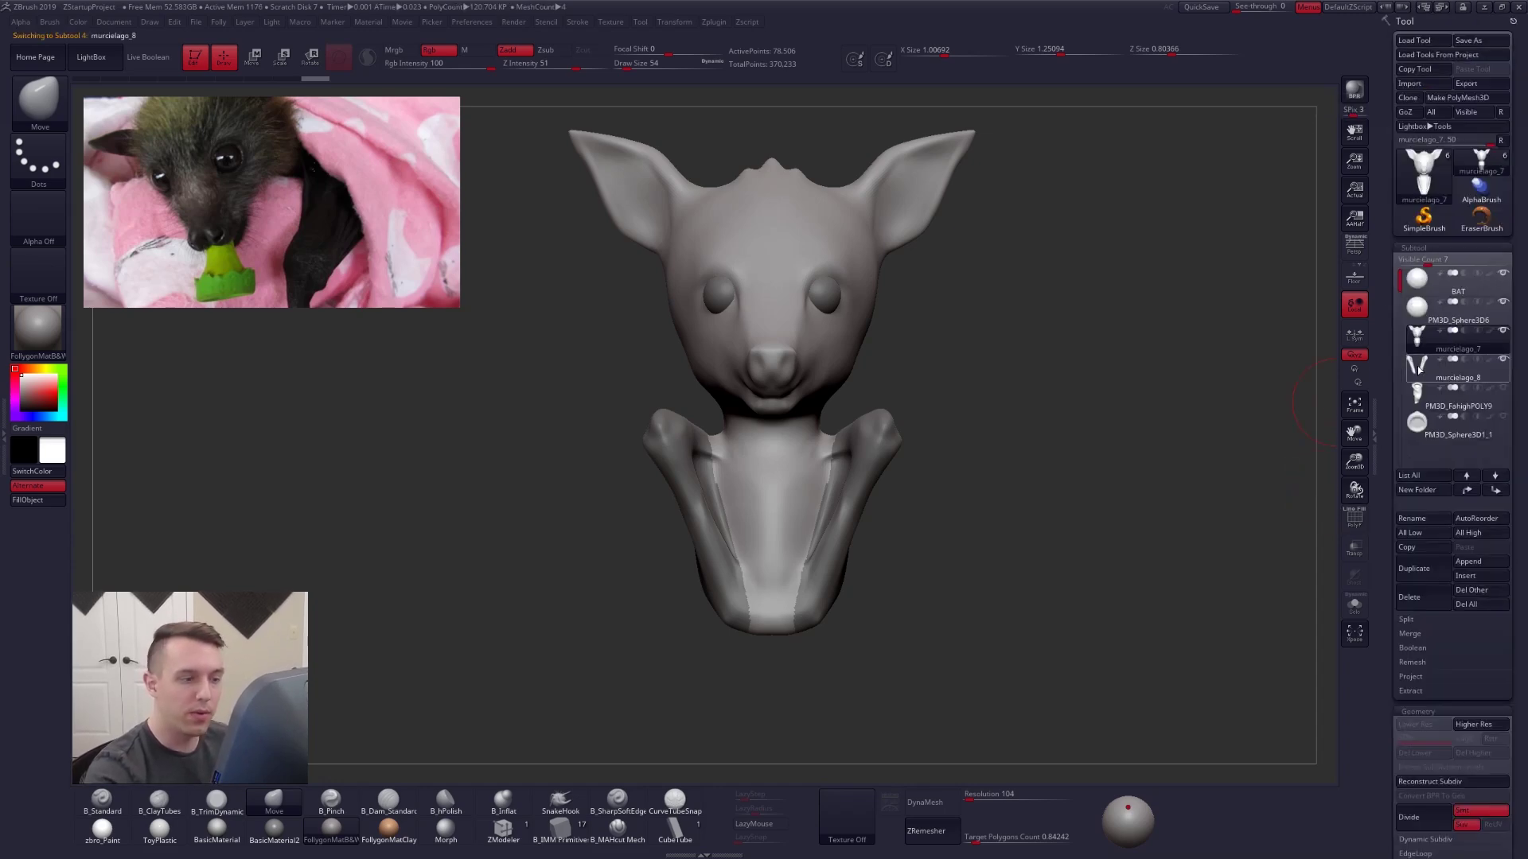
pyautogui.click(1418, 370)
pyautogui.click(1354, 605)
pyautogui.moveTo(958, 583)
pyautogui.mouseDown()
pyautogui.moveTo(1063, 561)
pyautogui.moveTo(983, 593)
pyautogui.mouseUp()
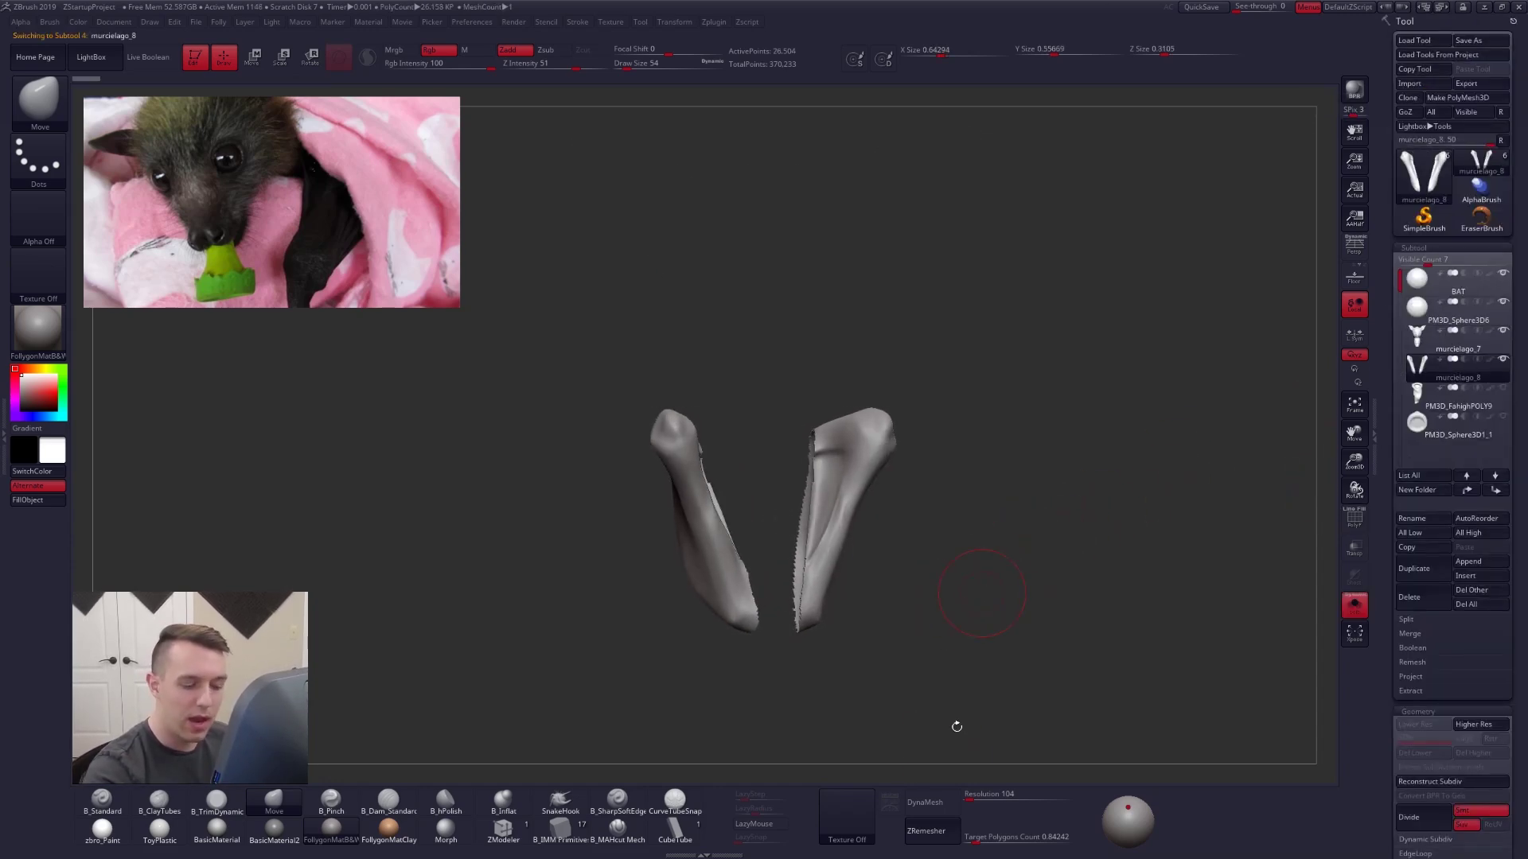
pyautogui.moveTo(872, 595); pyautogui.dragTo(938, 600)
pyautogui.hotkey('alt', 's')
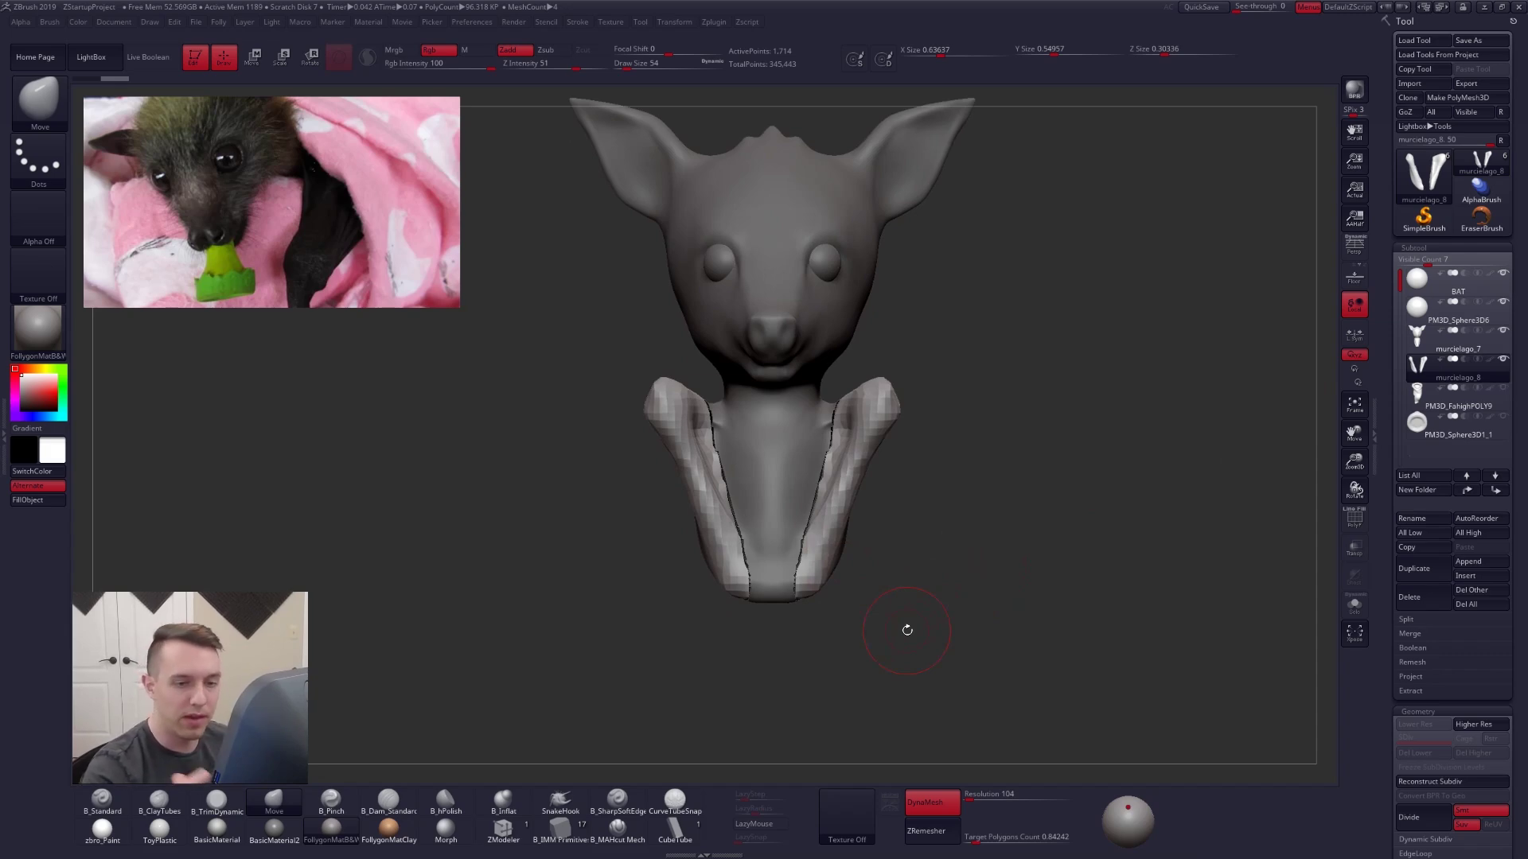
# - Select the head-and-torso subtool and isolate it in Solo mode
pyautogui.click(1427, 350)
pyautogui.hotkey('alt', 's')
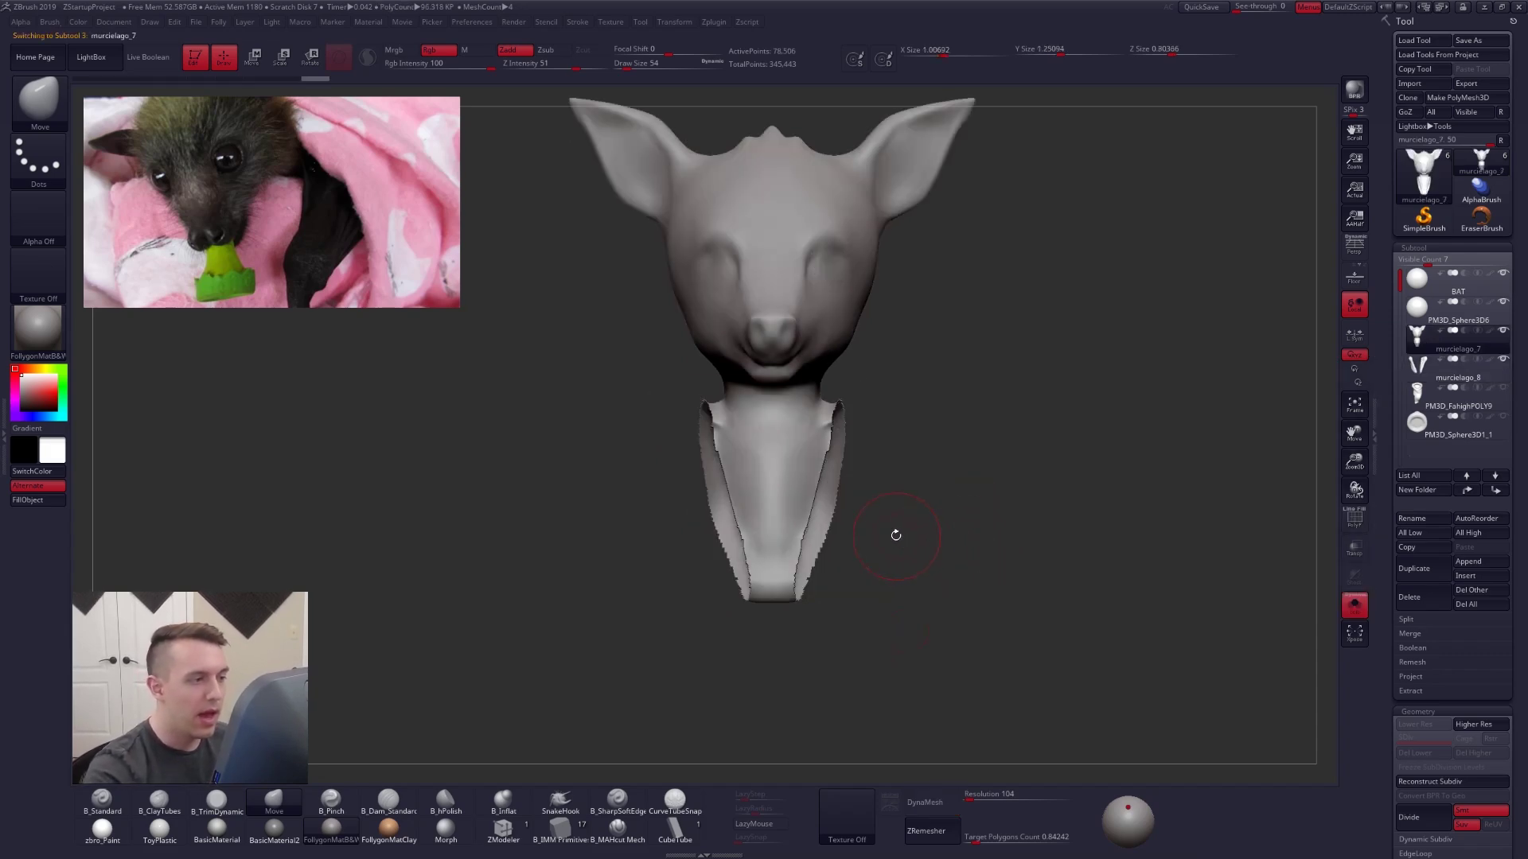
pyautogui.moveTo(897, 532)
pyautogui.mouseDown()
pyautogui.moveTo(1019, 541)
pyautogui.moveTo(925, 529)
pyautogui.mouseUp()
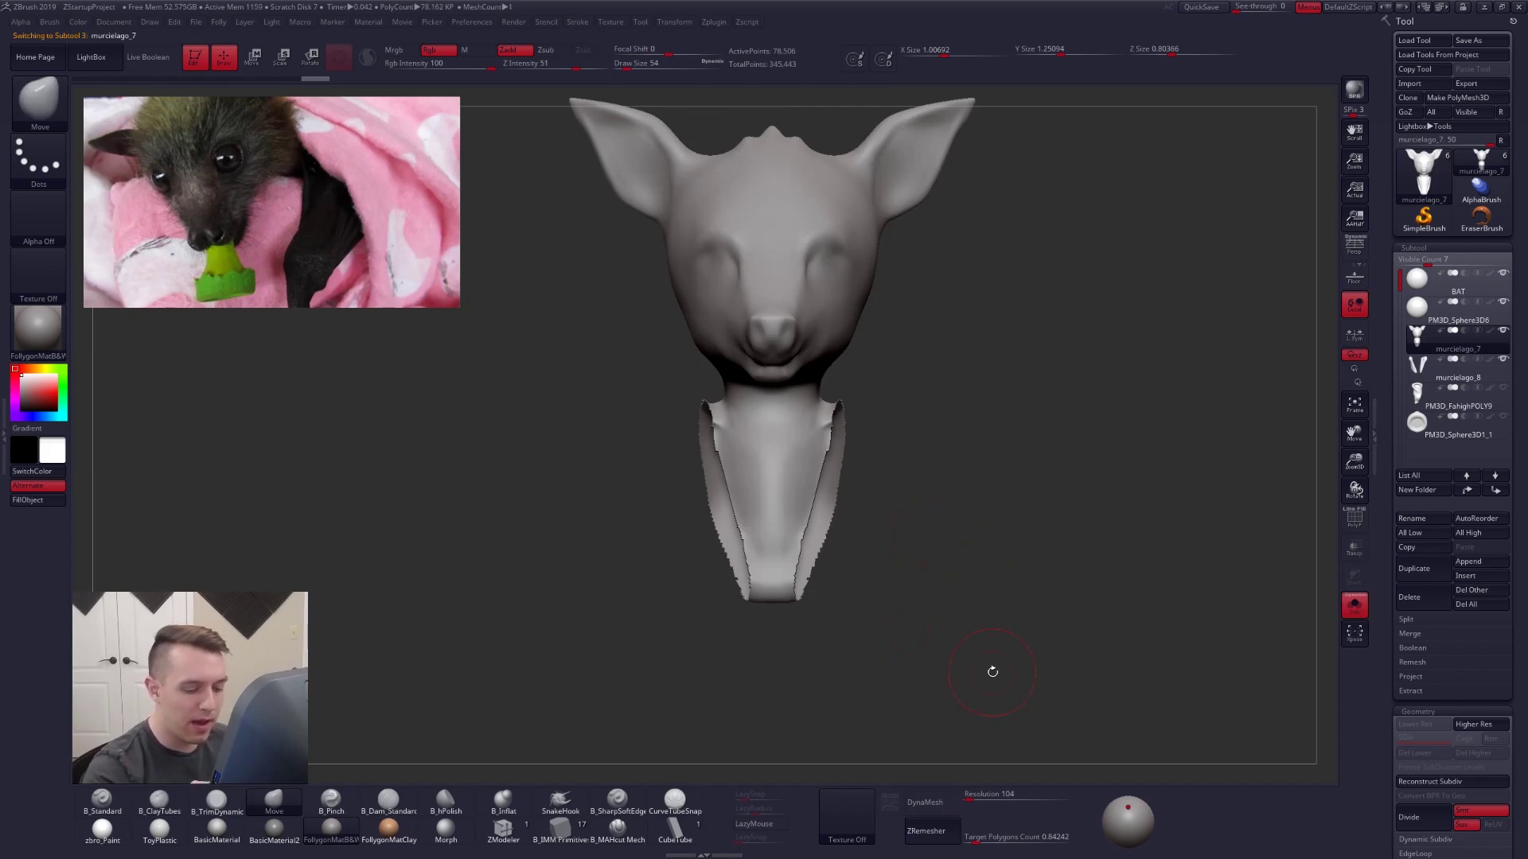
# - Try to DynaMesh the head and torso at resolution 104, and undo the remesh
pyautogui.click(945, 808)
pyautogui.hotkey('ctrl', 'z')
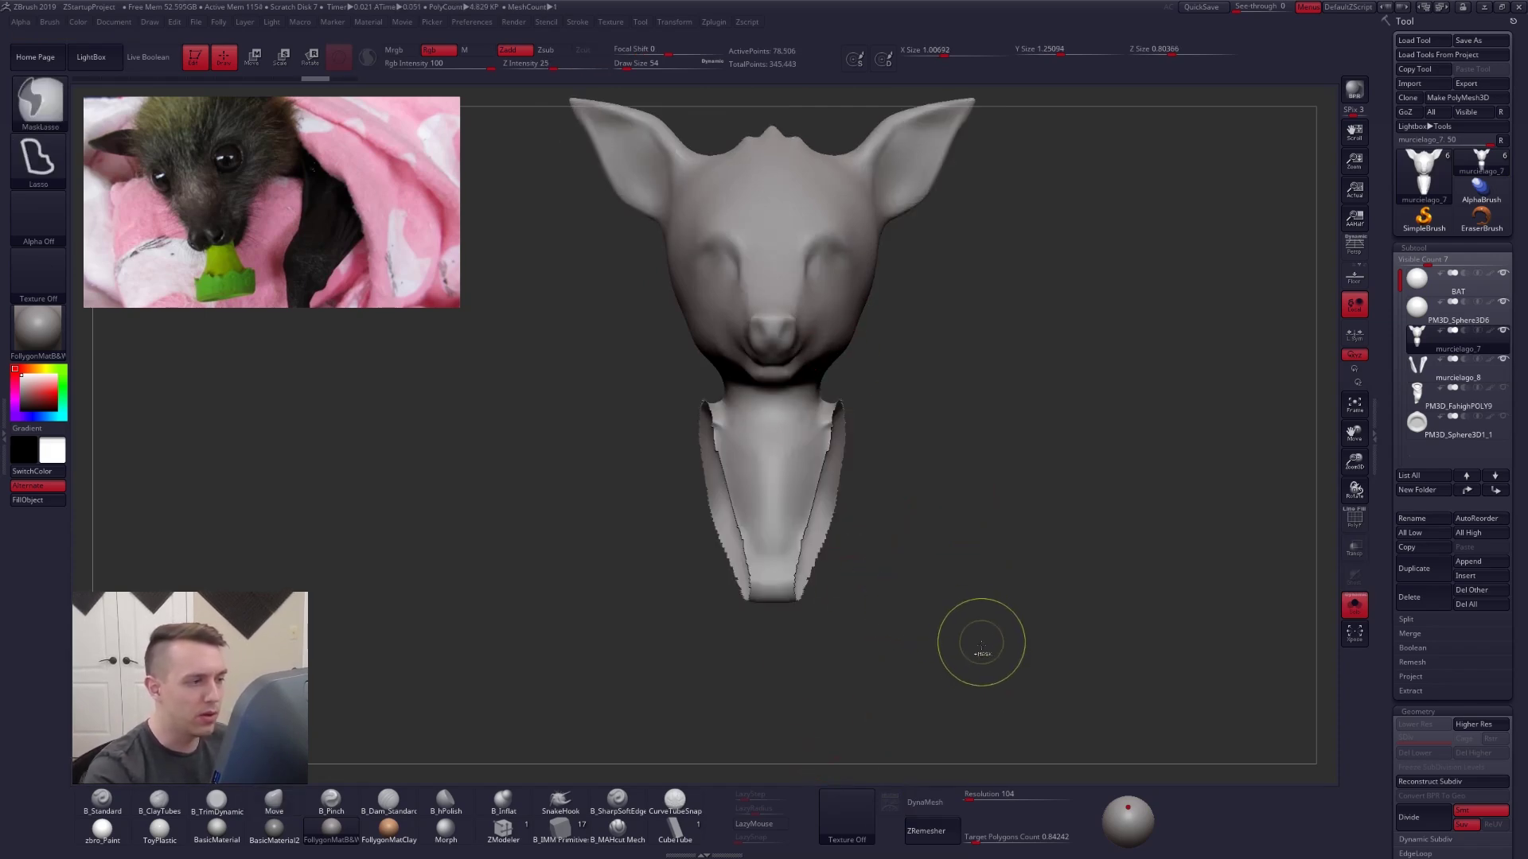
pyautogui.moveTo(979, 641); pyautogui.dragTo(957, 701)
pyautogui.hotkey('ctrl', 'shift', 'z')
pyautogui.hotkey('ctrl', 'z')
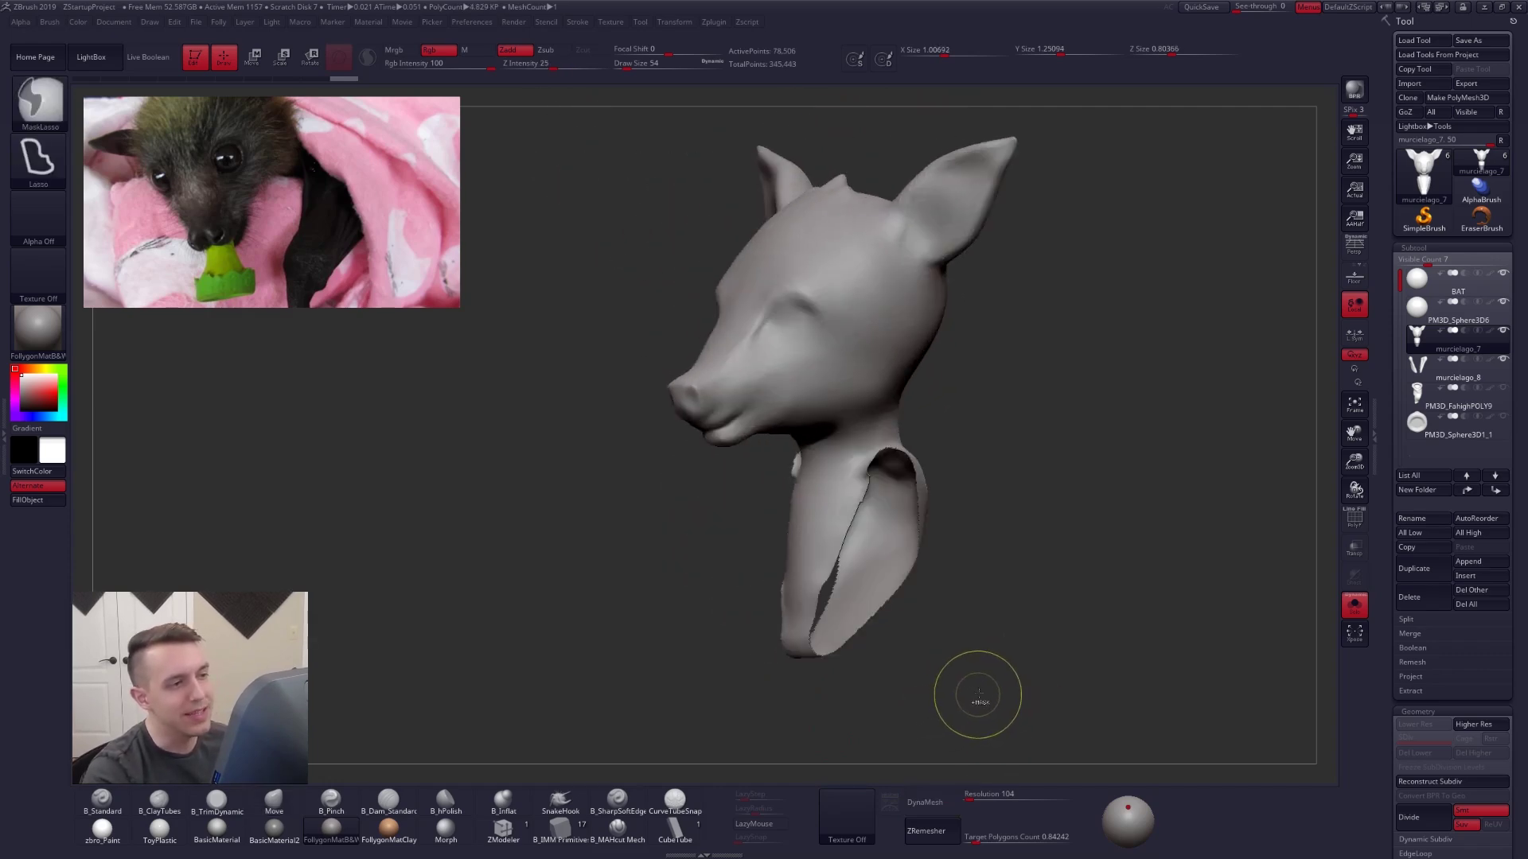
# - Set the DynaMesh resolution to 336 and DynaMesh the head and torso to close the arm openings
pyautogui.click(987, 797)
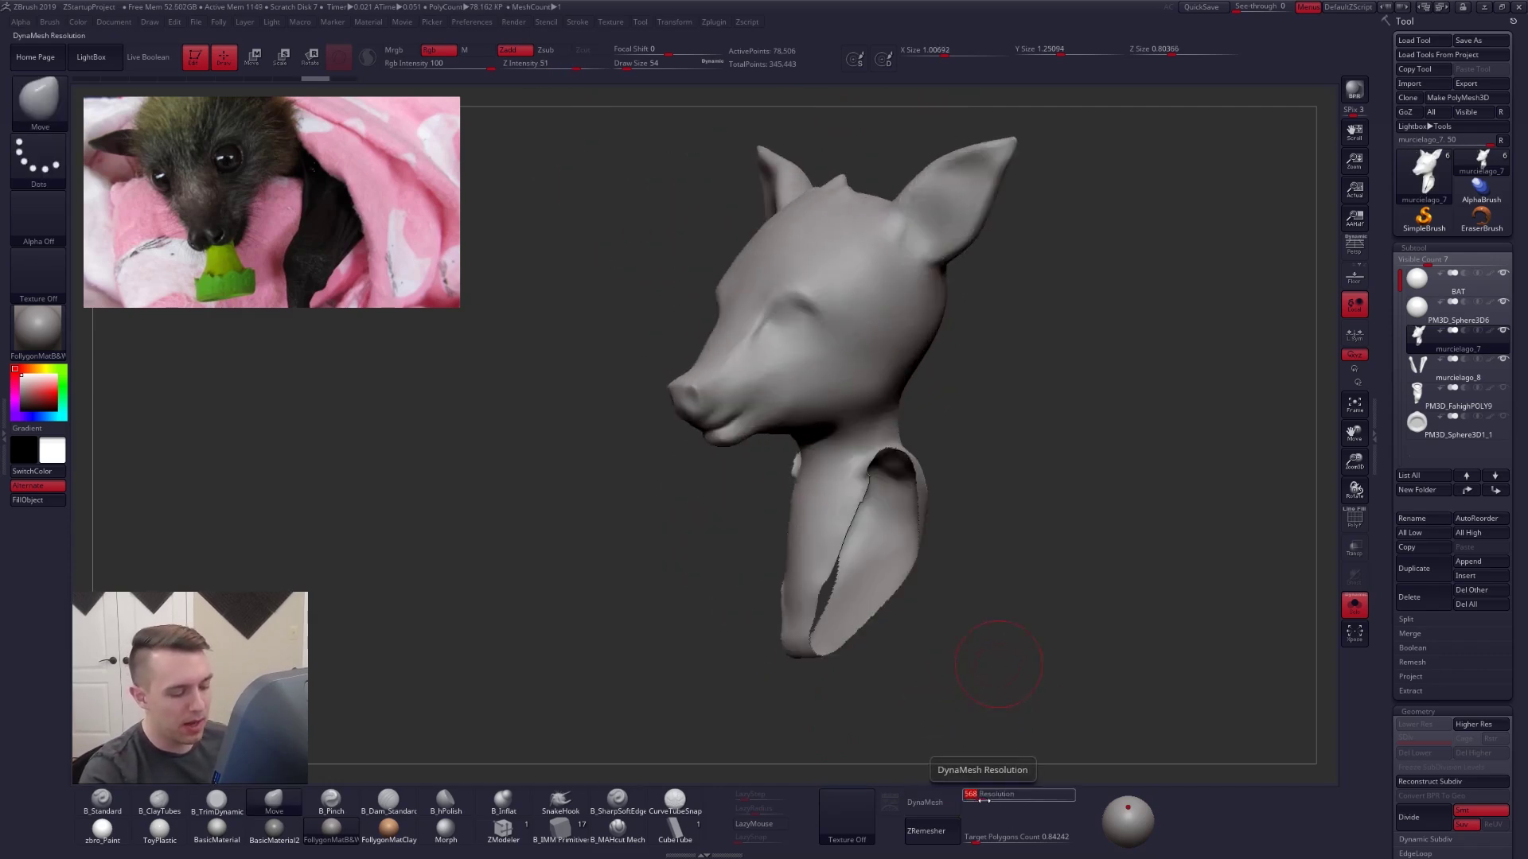
pyautogui.click(925, 802)
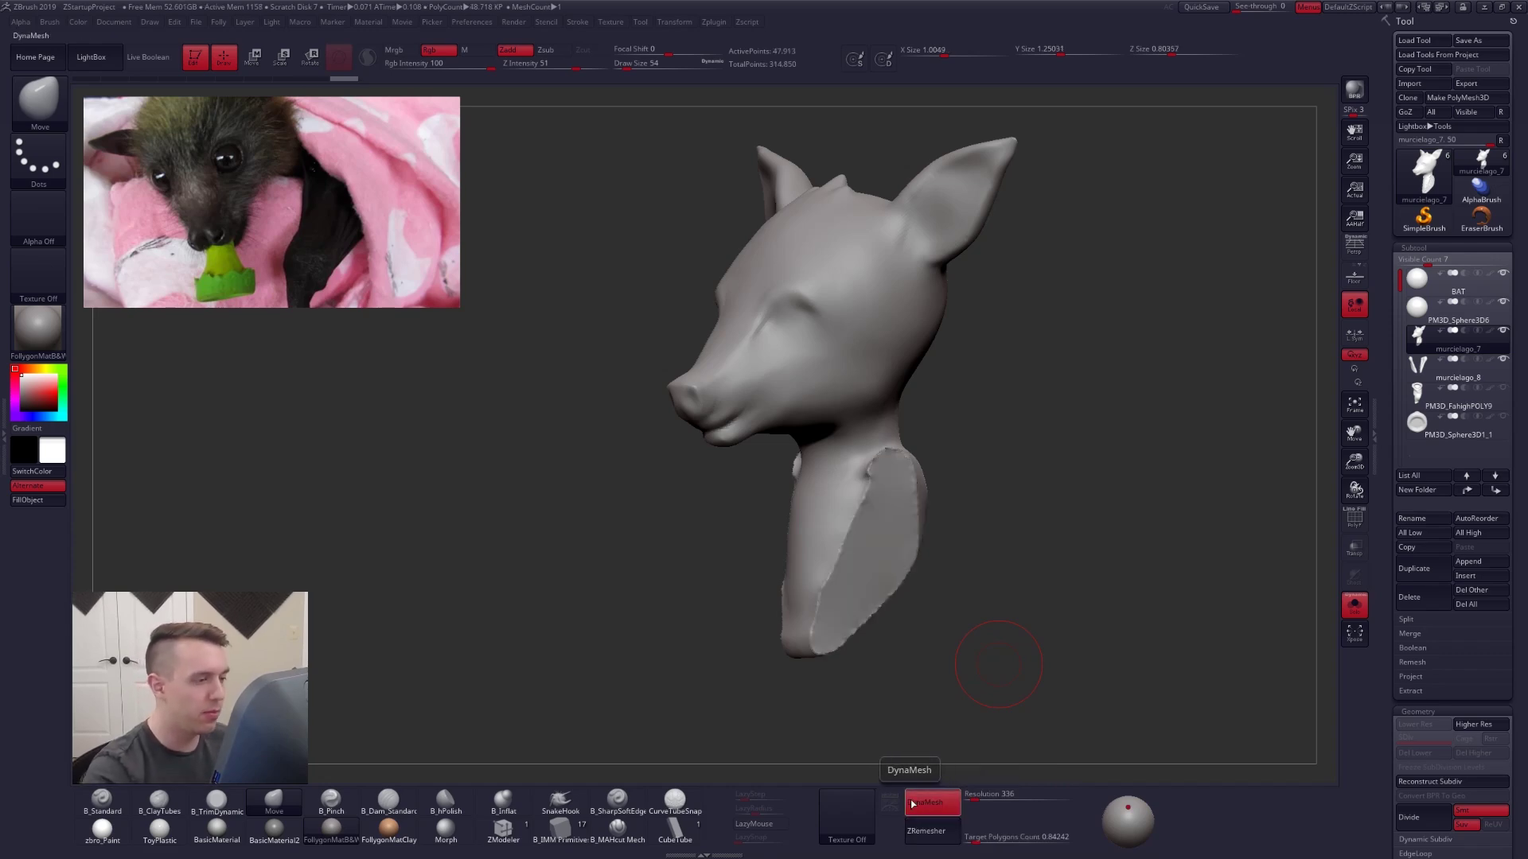
# - Smooth out the jagged edges and cut faces at the torso's arm openings, adjusting the brush size
pyautogui.keyDown('alt'); pyautogui.moveTo(851, 434); pyautogui.dragTo(825, 430, button='right'); pyautogui.keyUp('alt')
pyautogui.press('space')
pyautogui.moveTo(863, 500); pyautogui.dragTo(867, 499)
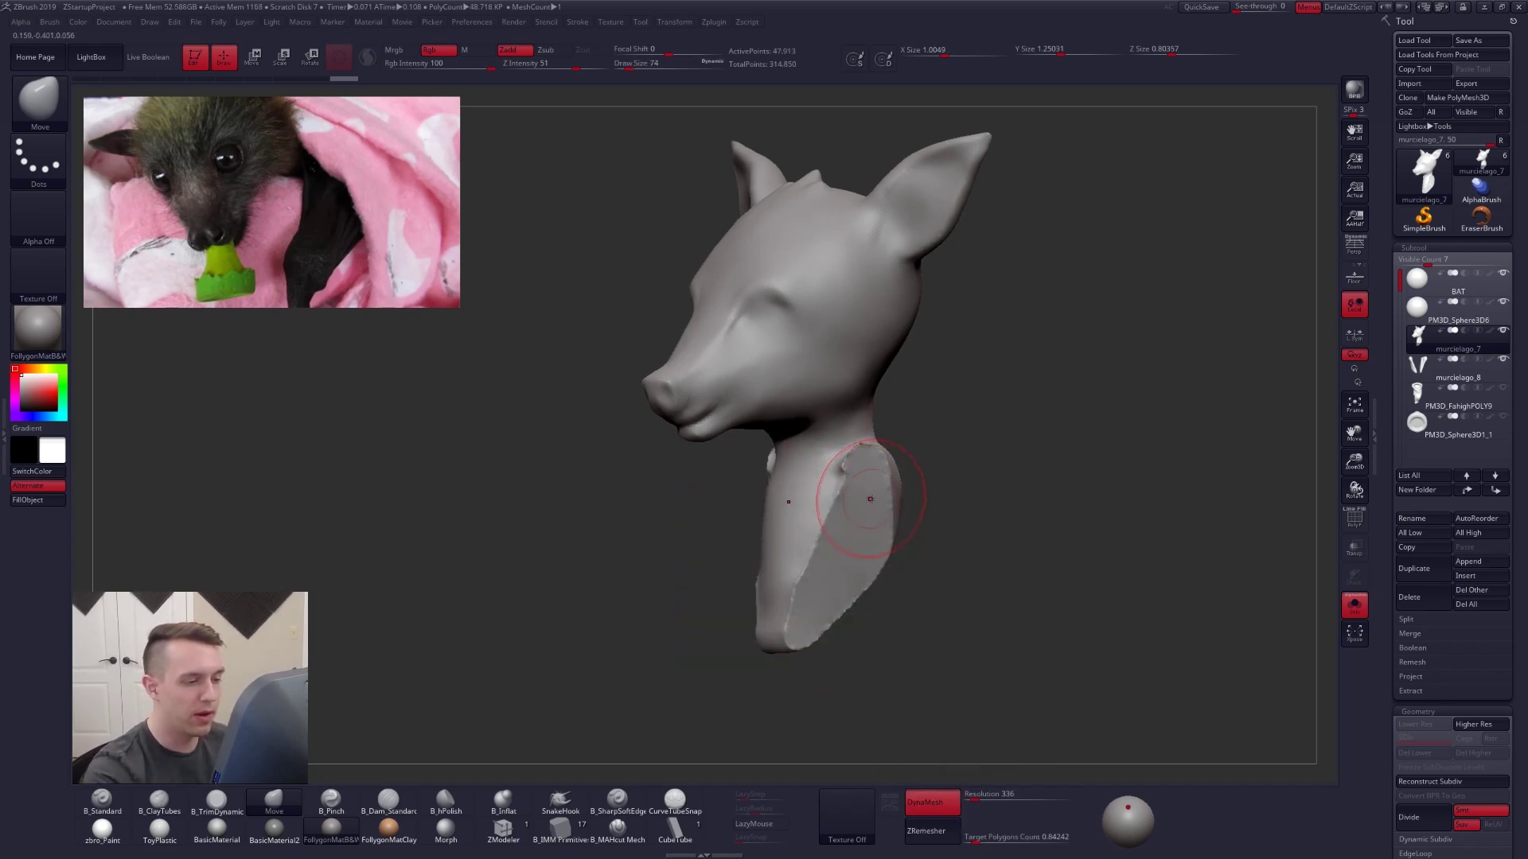
pyautogui.keyDown('alt'); pyautogui.moveTo(875, 551); pyautogui.dragTo(876, 517, button='right'); pyautogui.keyUp('alt')
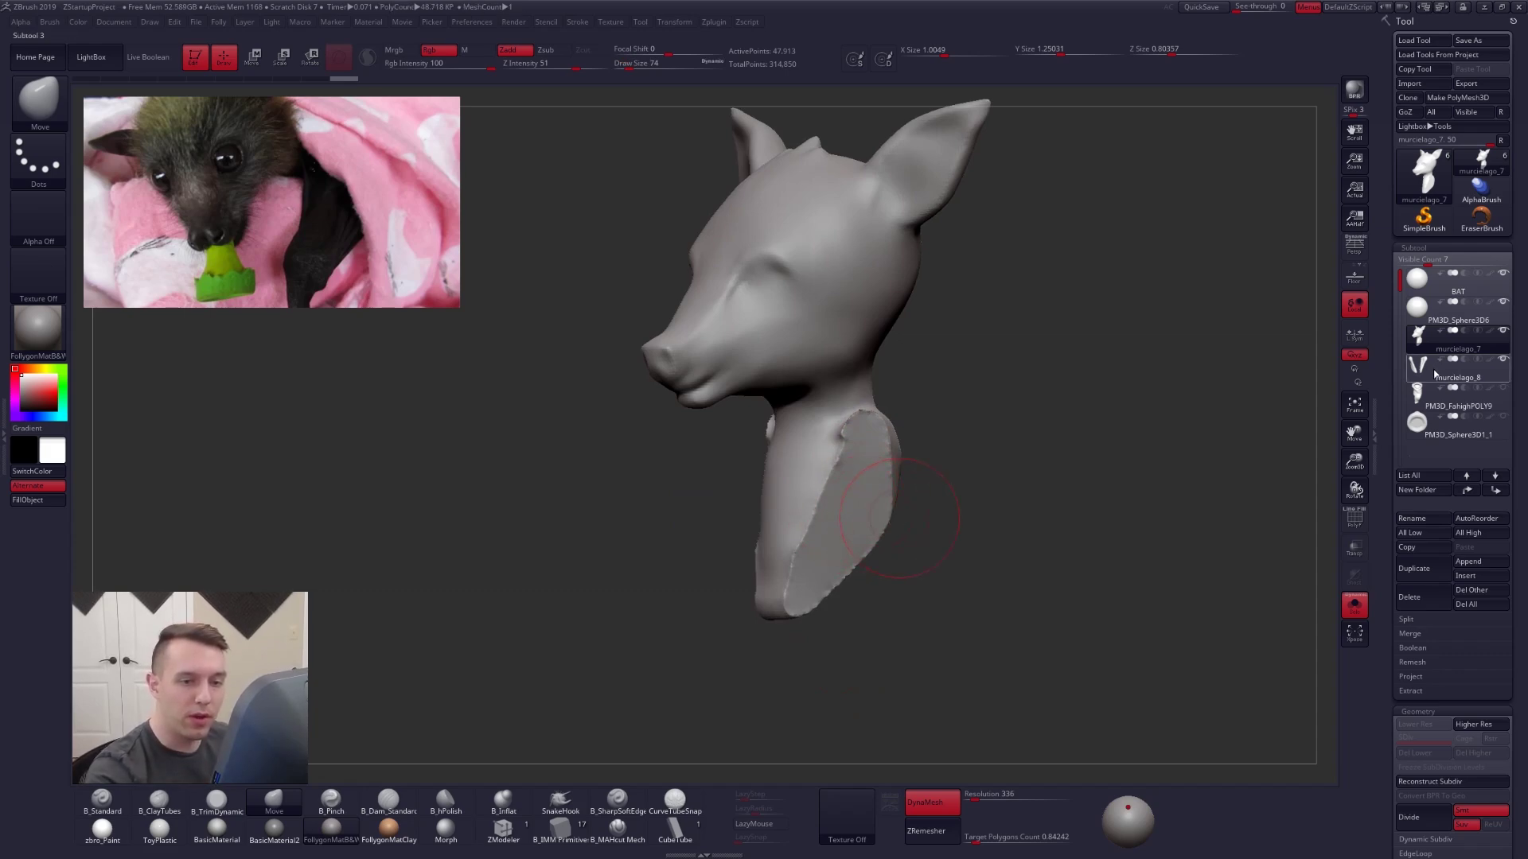
pyautogui.click(1355, 604)
pyautogui.moveTo(899, 573)
pyautogui.mouseDown(button='right')
pyautogui.moveTo(966, 584)
pyautogui.moveTo(990, 566)
pyautogui.moveTo(908, 575)
pyautogui.mouseUp(button='right')
pyautogui.click(1355, 605)
pyautogui.press('space')
pyautogui.moveTo(864, 491); pyautogui.dragTo(859, 490)
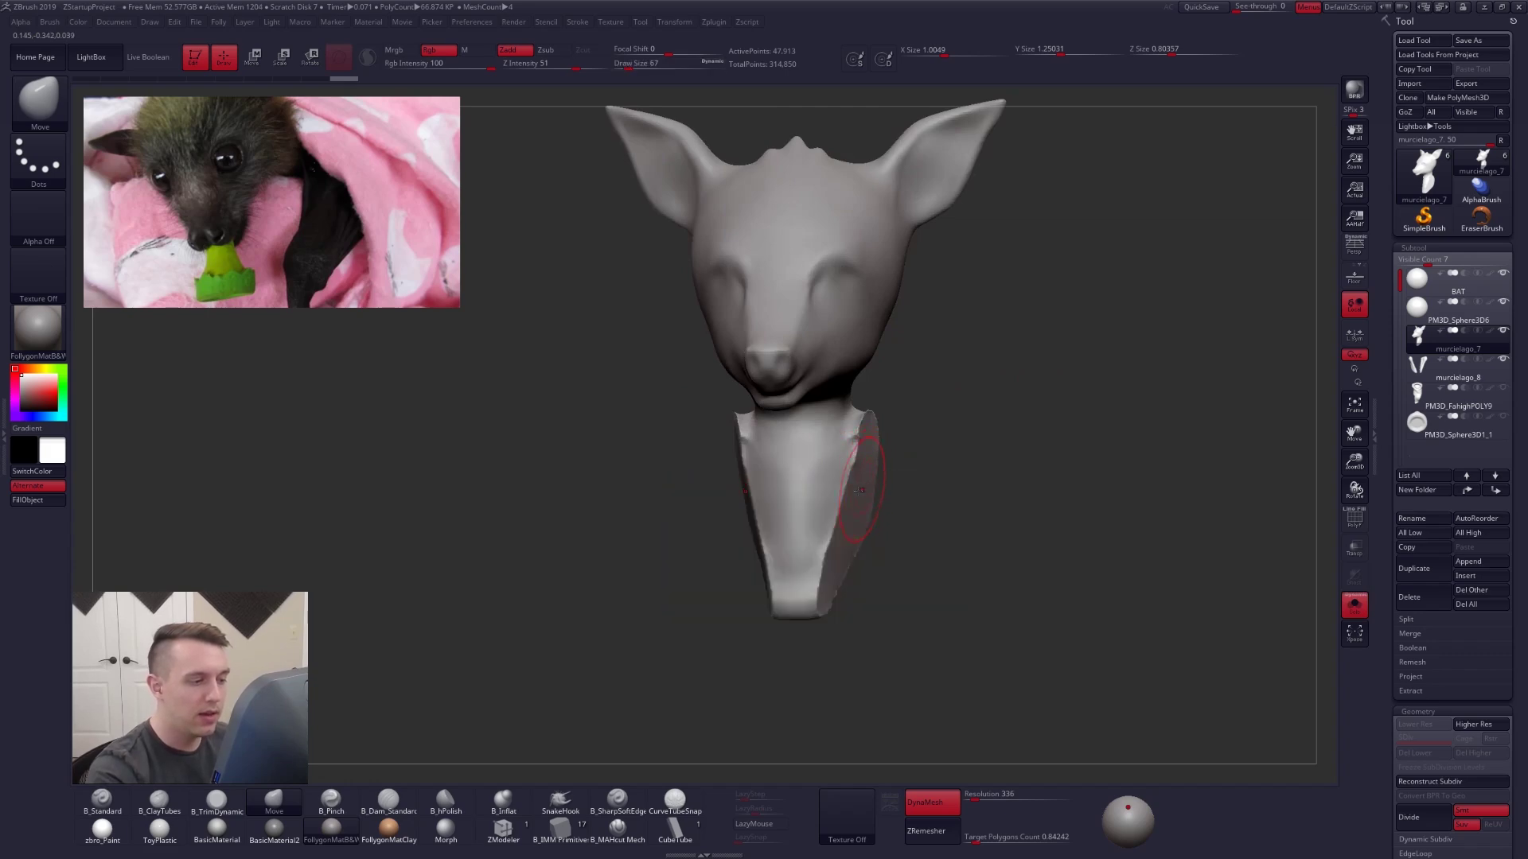
pyautogui.moveTo(861, 490); pyautogui.dragTo(795, 487, button='right')
pyautogui.press('space')
pyautogui.moveTo(817, 563); pyautogui.dragTo(831, 562)
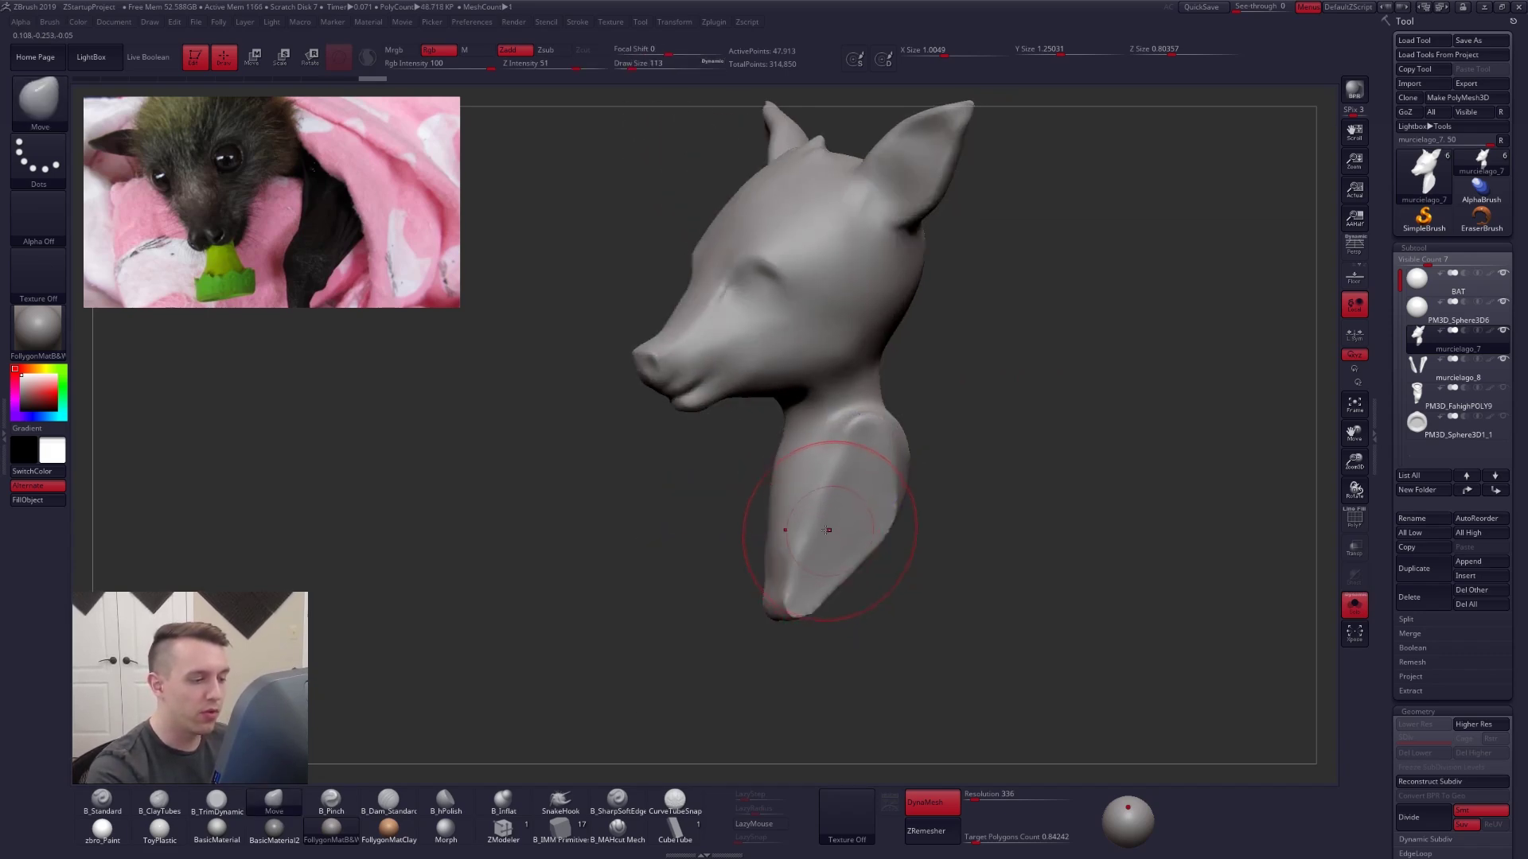
# - Build up volume on the sides of the torso with the ClayTubes brush and smooth the strokes
pyautogui.press('2')
pyautogui.moveTo(783, 489); pyautogui.dragTo(776, 595)
pyautogui.moveTo(801, 466)
pyautogui.mouseDown()
pyautogui.moveTo(784, 573)
pyautogui.moveTo(796, 561)
pyautogui.mouseUp()
pyautogui.moveTo(852, 455)
pyautogui.mouseDown()
pyautogui.moveTo(831, 573)
pyautogui.moveTo(788, 604)
pyautogui.mouseUp()
pyautogui.moveTo(879, 485)
pyautogui.mouseDown()
pyautogui.moveTo(823, 585)
pyautogui.moveTo(864, 564)
pyautogui.mouseUp()
pyautogui.press('space')
pyautogui.moveTo(859, 442); pyautogui.dragTo(823, 479)
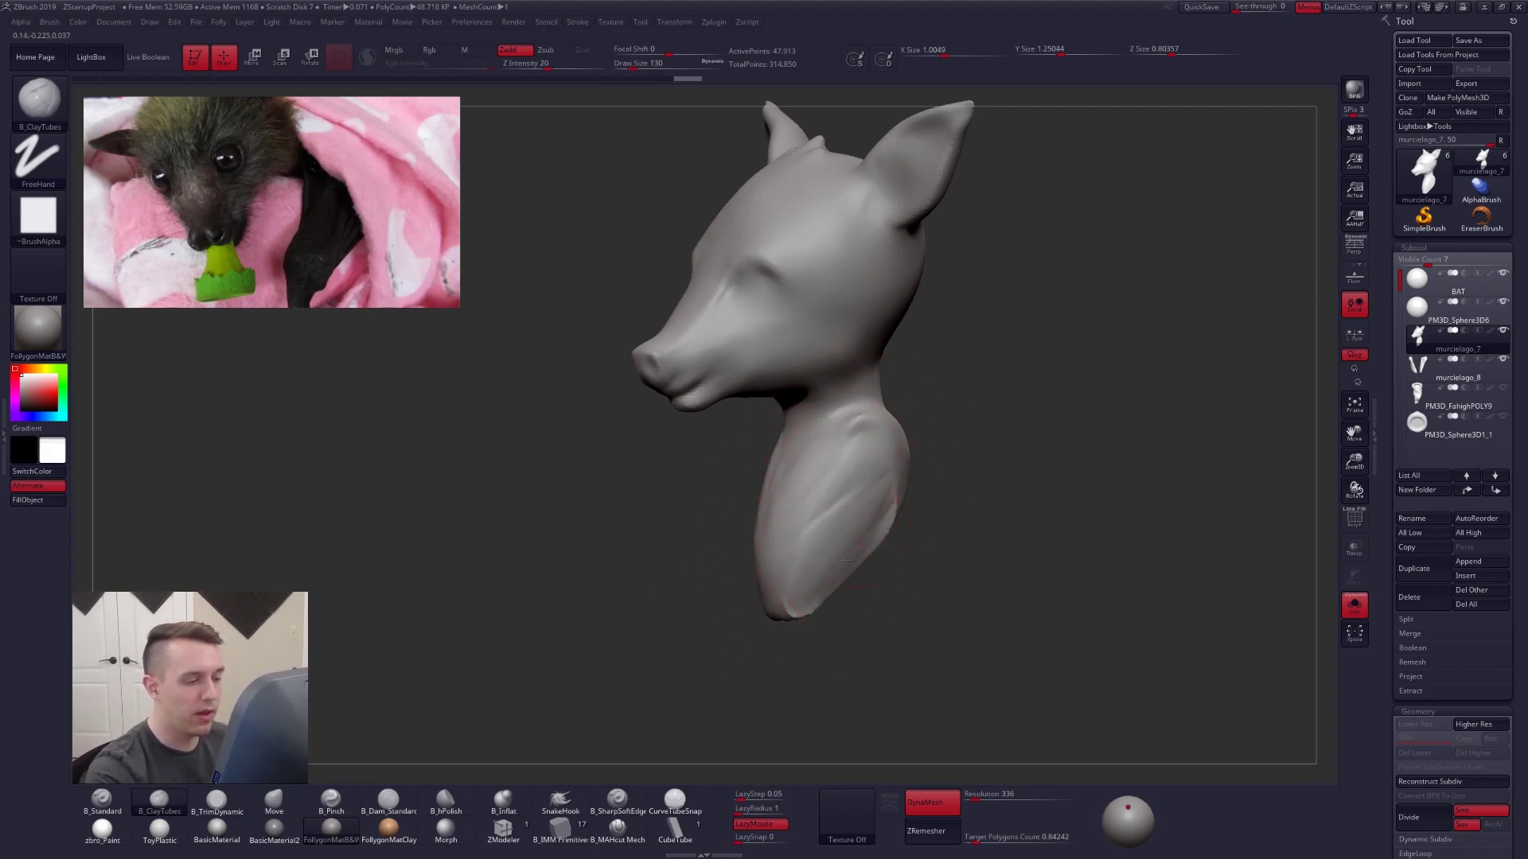
pyautogui.press('shift')
pyautogui.moveTo(866, 470); pyautogui.dragTo(896, 473, button='right')
pyautogui.press('space')
pyautogui.moveTo(845, 551); pyautogui.dragTo(840, 551)
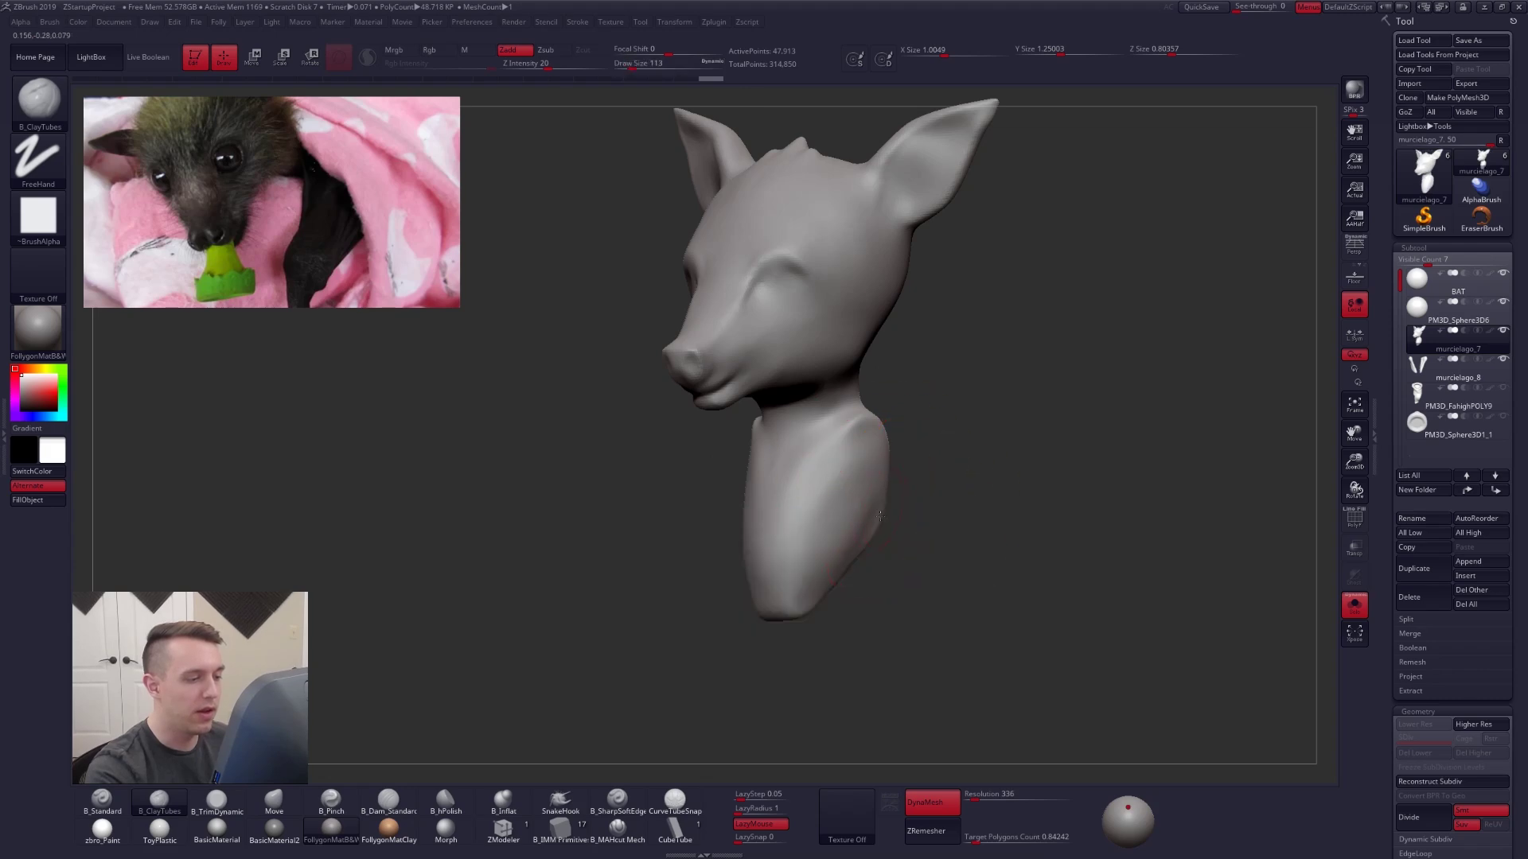
# - Refine the torso's silhouette from the front with the Move brush and smooth the chest and shoulders
pyautogui.moveTo(840, 551); pyautogui.dragTo(887, 500, button='right')
pyautogui.press('b')
pyautogui.press('m')
pyautogui.press('v')
pyautogui.press('space')
pyautogui.moveTo(882, 503); pyautogui.dragTo(888, 502)
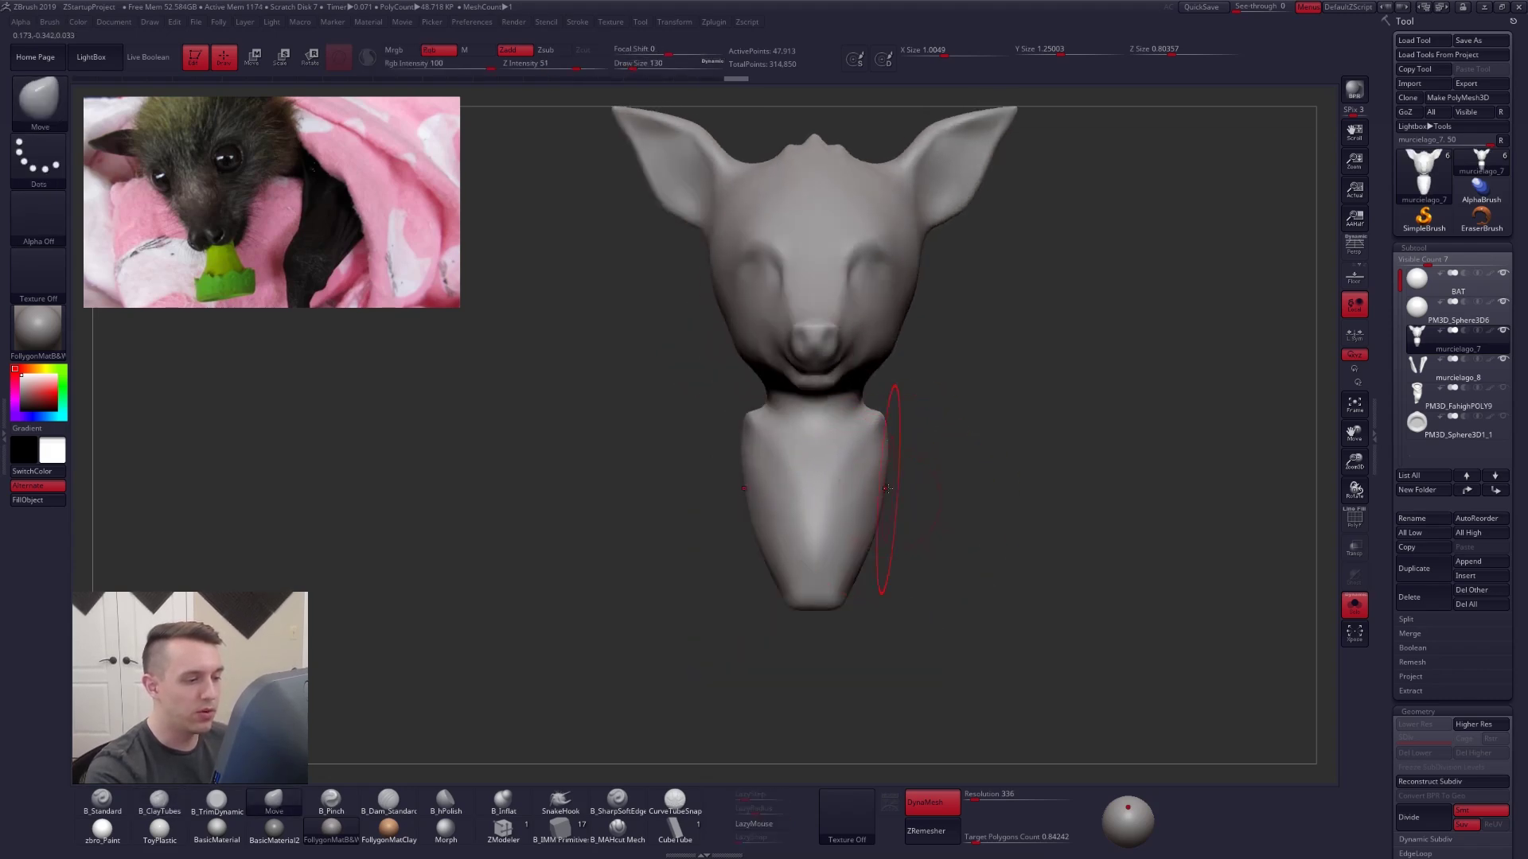
pyautogui.keyDown('alt'); pyautogui.moveTo(894, 569); pyautogui.dragTo(852, 567, button='right'); pyautogui.keyUp('alt')
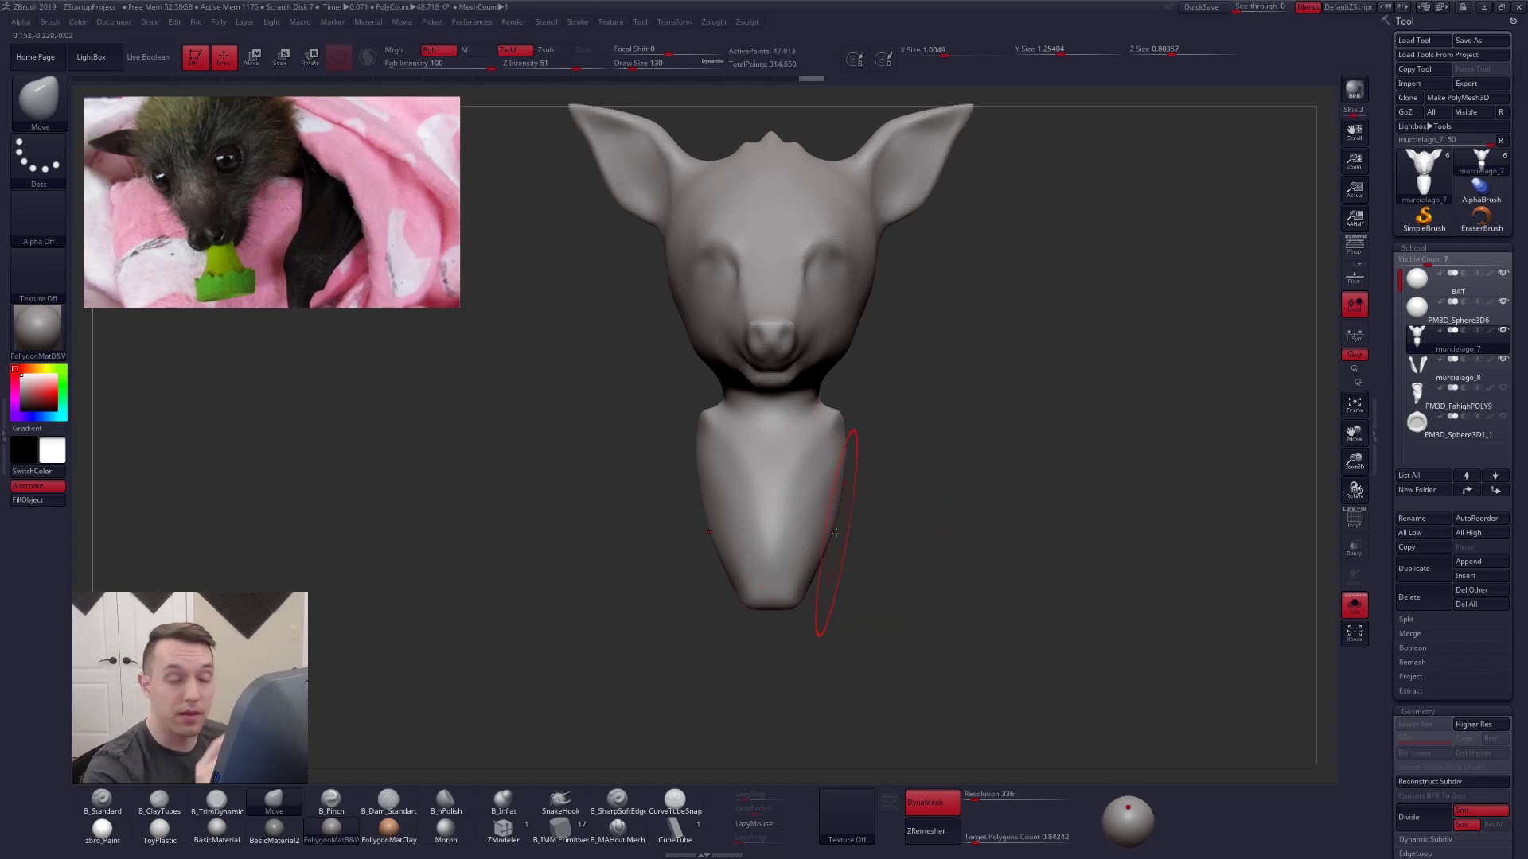
pyautogui.press('space')
pyautogui.moveTo(828, 440); pyautogui.dragTo(822, 440)
pyautogui.keyDown('shift'); pyautogui.moveTo(833, 447); pyautogui.dragTo(802, 474, button='right'); pyautogui.keyUp('shift')
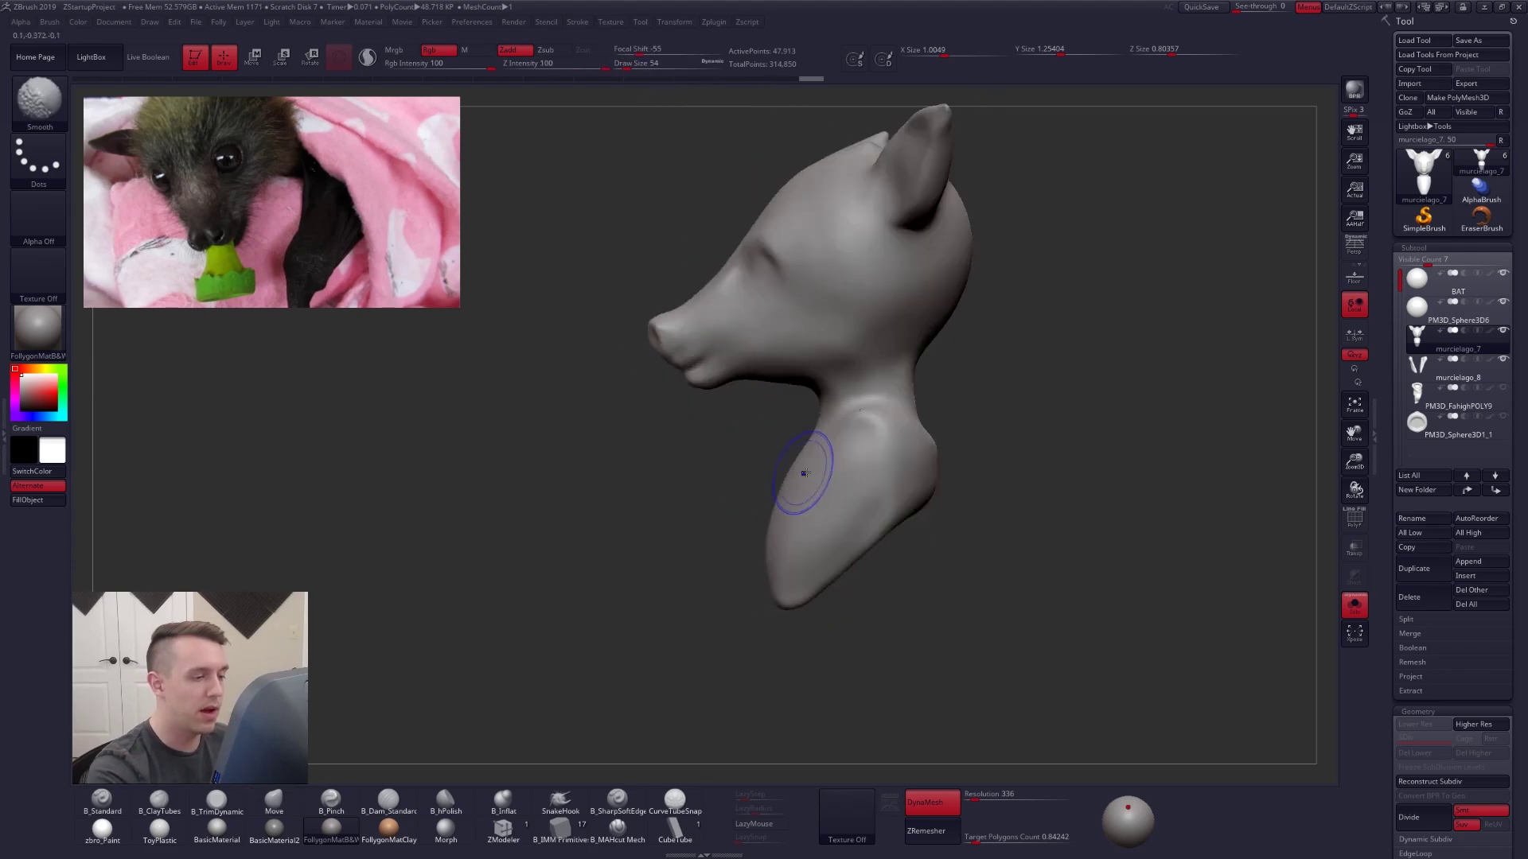
# - DynaMesh the head and torso again and adjust the shoulder with the Move brush
pyautogui.keyDown('ctrl'); pyautogui.moveTo(1042, 465); pyautogui.dragTo(1096, 438); pyautogui.keyUp('ctrl')
pyautogui.press('space')
pyautogui.moveTo(949, 465); pyautogui.dragTo(854, 458)
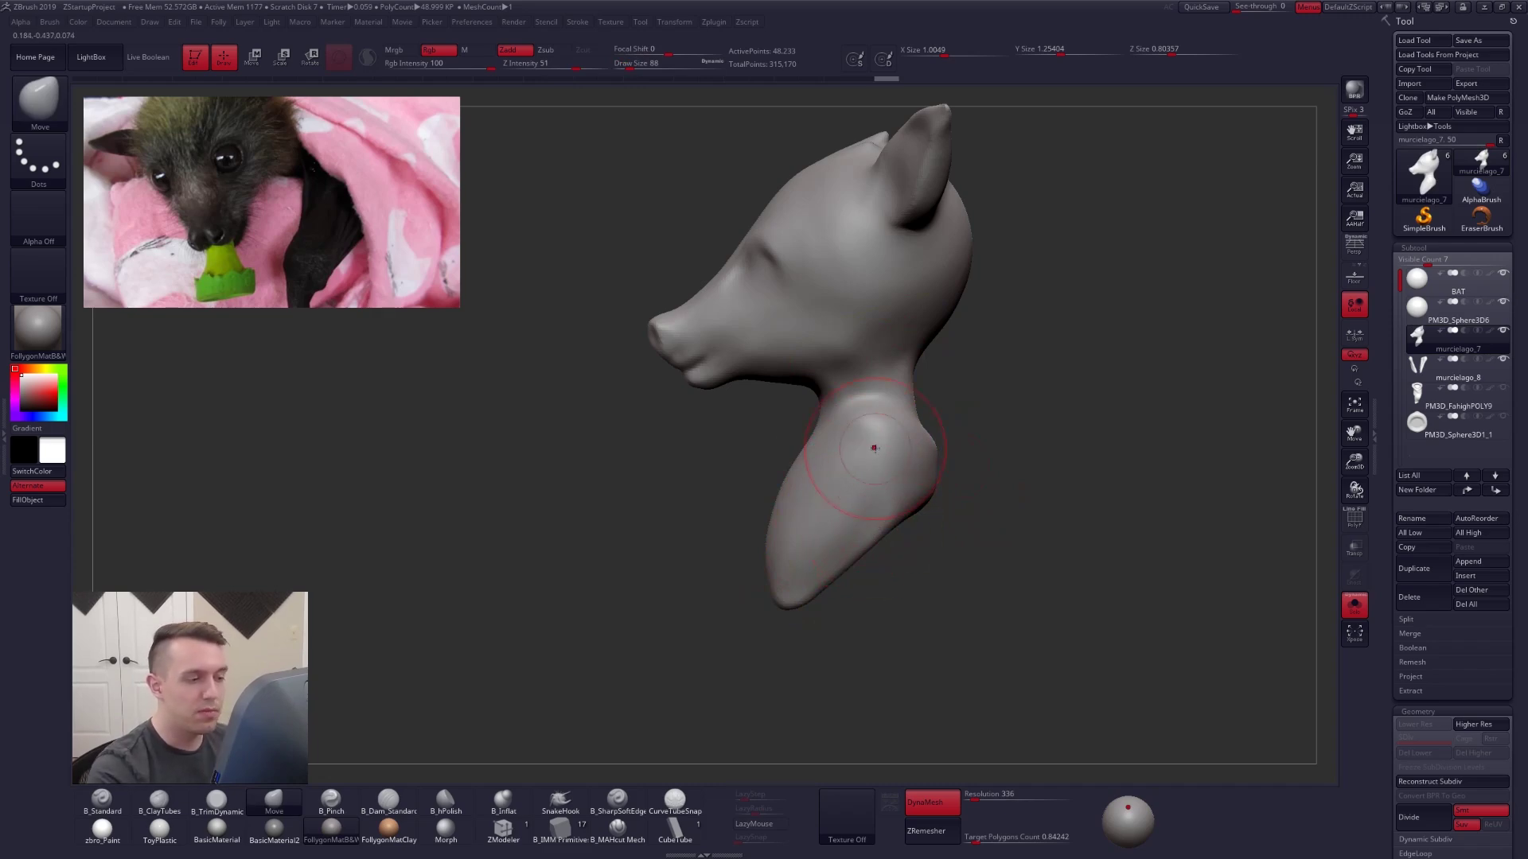
# - Flatten the upper back with the trim brush, add clay to the lower back, and smooth both areas
pyautogui.moveTo(916, 451); pyautogui.dragTo(897, 481, button='right')
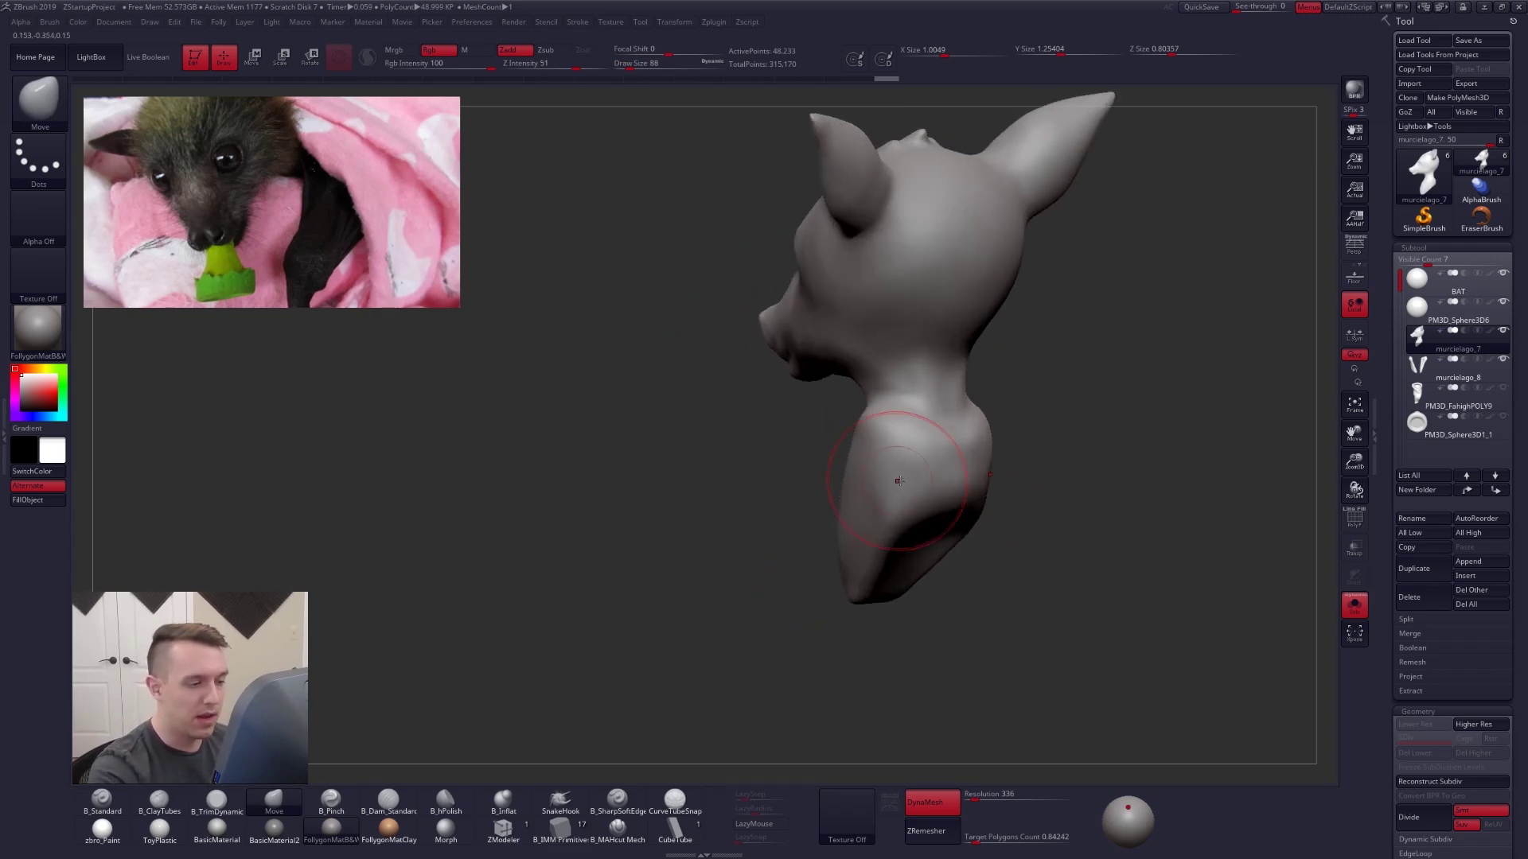
pyautogui.press('3')
pyautogui.moveTo(915, 471)
pyautogui.mouseDown()
pyautogui.moveTo(949, 466)
pyautogui.moveTo(909, 468)
pyautogui.moveTo(927, 469)
pyautogui.mouseUp()
pyautogui.press('shift')
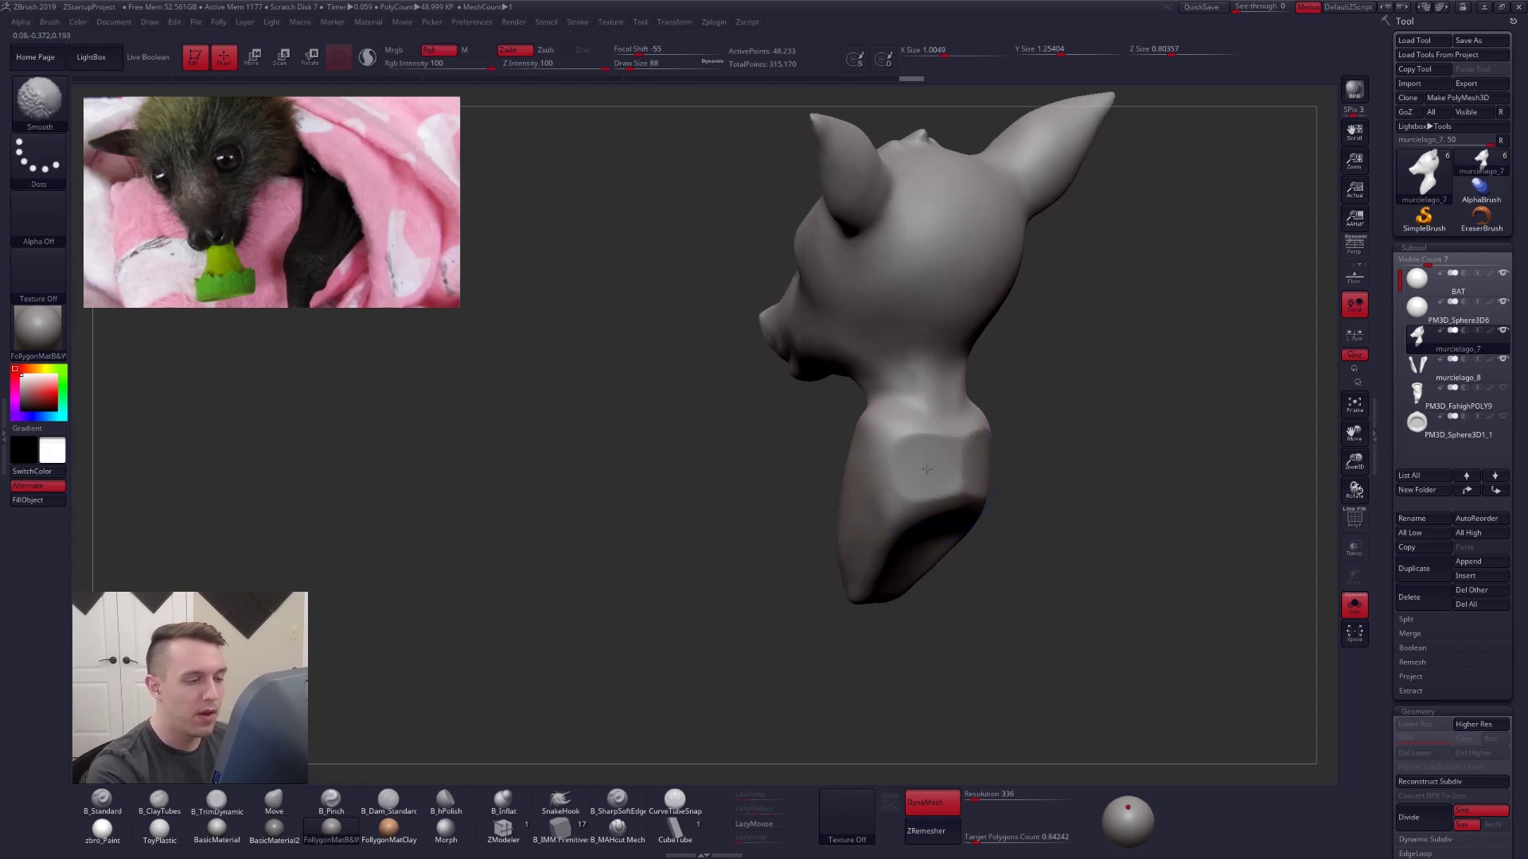
pyautogui.moveTo(952, 522); pyautogui.dragTo(929, 464, button='right')
pyautogui.press('2')
pyautogui.moveTo(925, 536)
pyautogui.mouseDown()
pyautogui.moveTo(904, 569)
pyautogui.moveTo(917, 549)
pyautogui.mouseUp()
pyautogui.press('shift')
# - Lengthen the lower end of the torso downward with the Move brush at draw size 227
pyautogui.moveTo(892, 525); pyautogui.dragTo(947, 589, button='right')
pyautogui.keyDown('ctrl'); pyautogui.moveTo(883, 637); pyautogui.dragTo(870, 604, button='right'); pyautogui.keyUp('ctrl')
pyautogui.press('space')
pyautogui.moveTo(916, 536); pyautogui.dragTo(928, 536)
pyautogui.press('4')
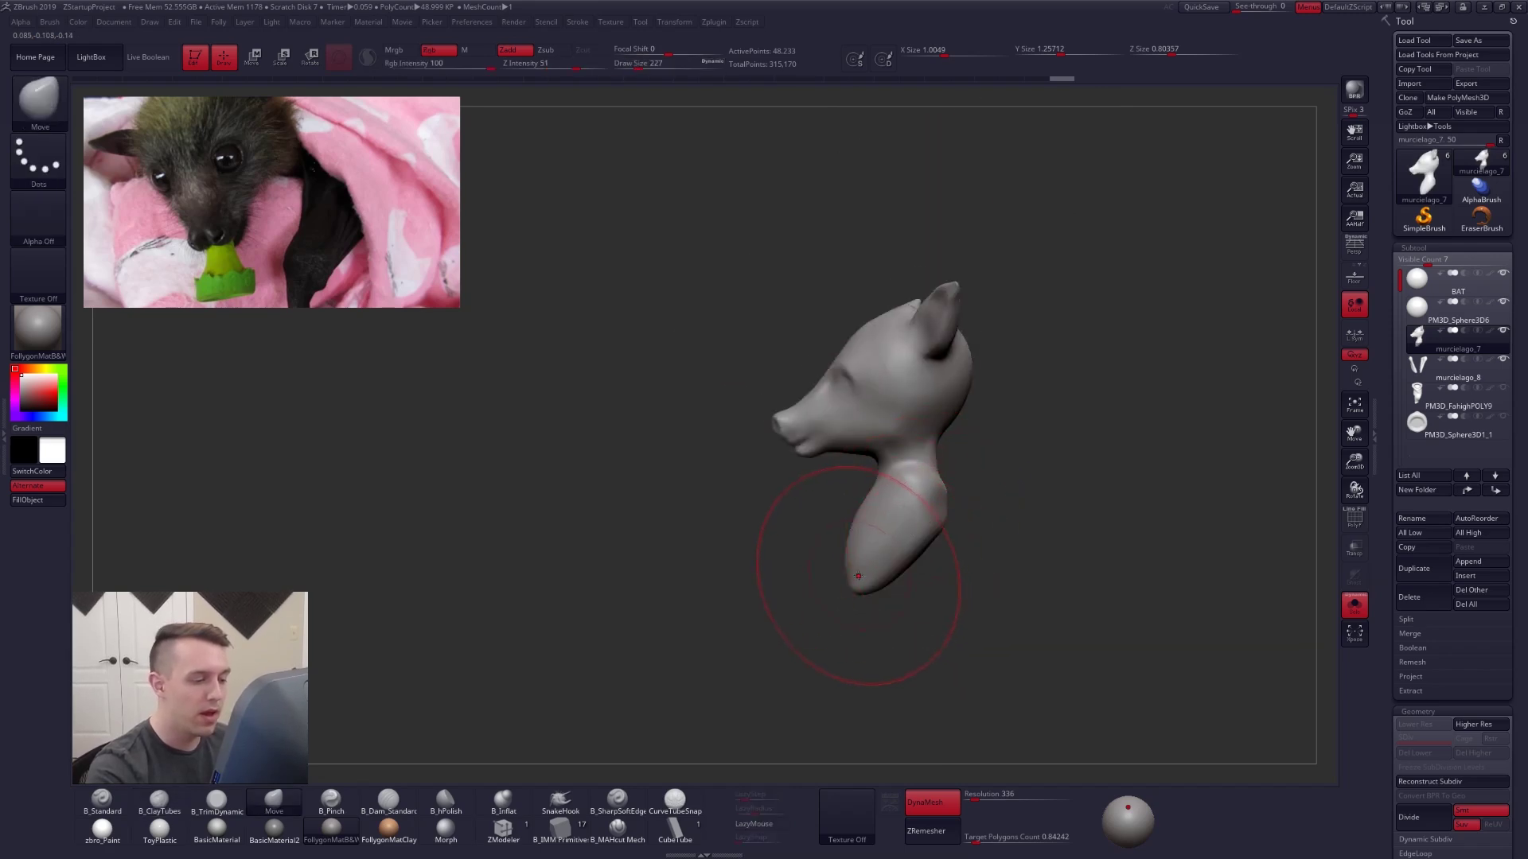
pyautogui.moveTo(858, 575); pyautogui.dragTo(869, 593)
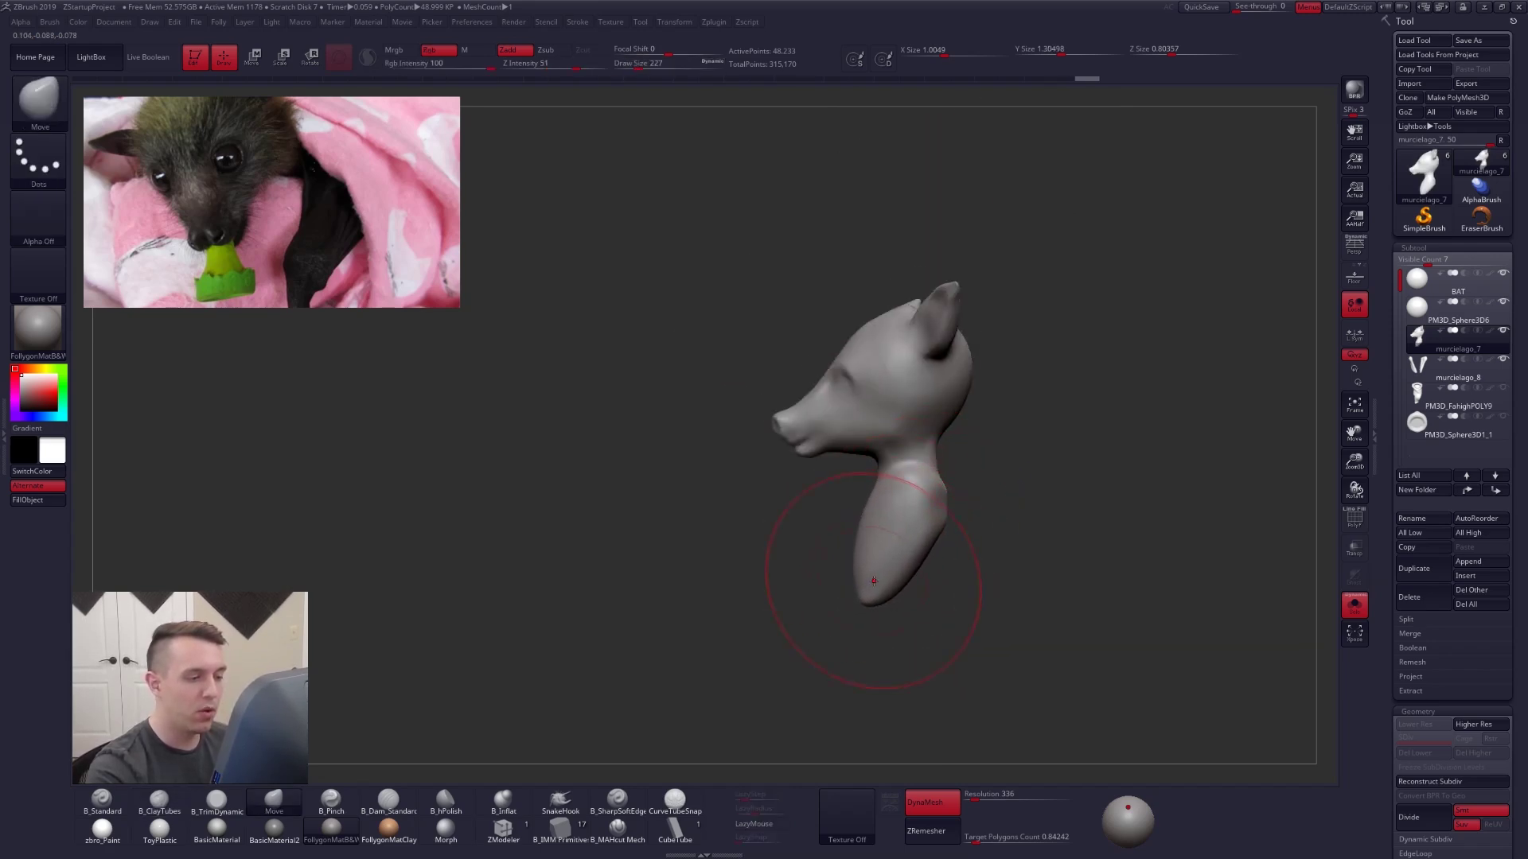
pyautogui.moveTo(923, 536)
pyautogui.keyDown('alt'); pyautogui.mouseDown(button='right')
pyautogui.moveTo(842, 528)
pyautogui.moveTo(860, 489)
pyautogui.mouseUp(button='right'); pyautogui.keyUp('alt')
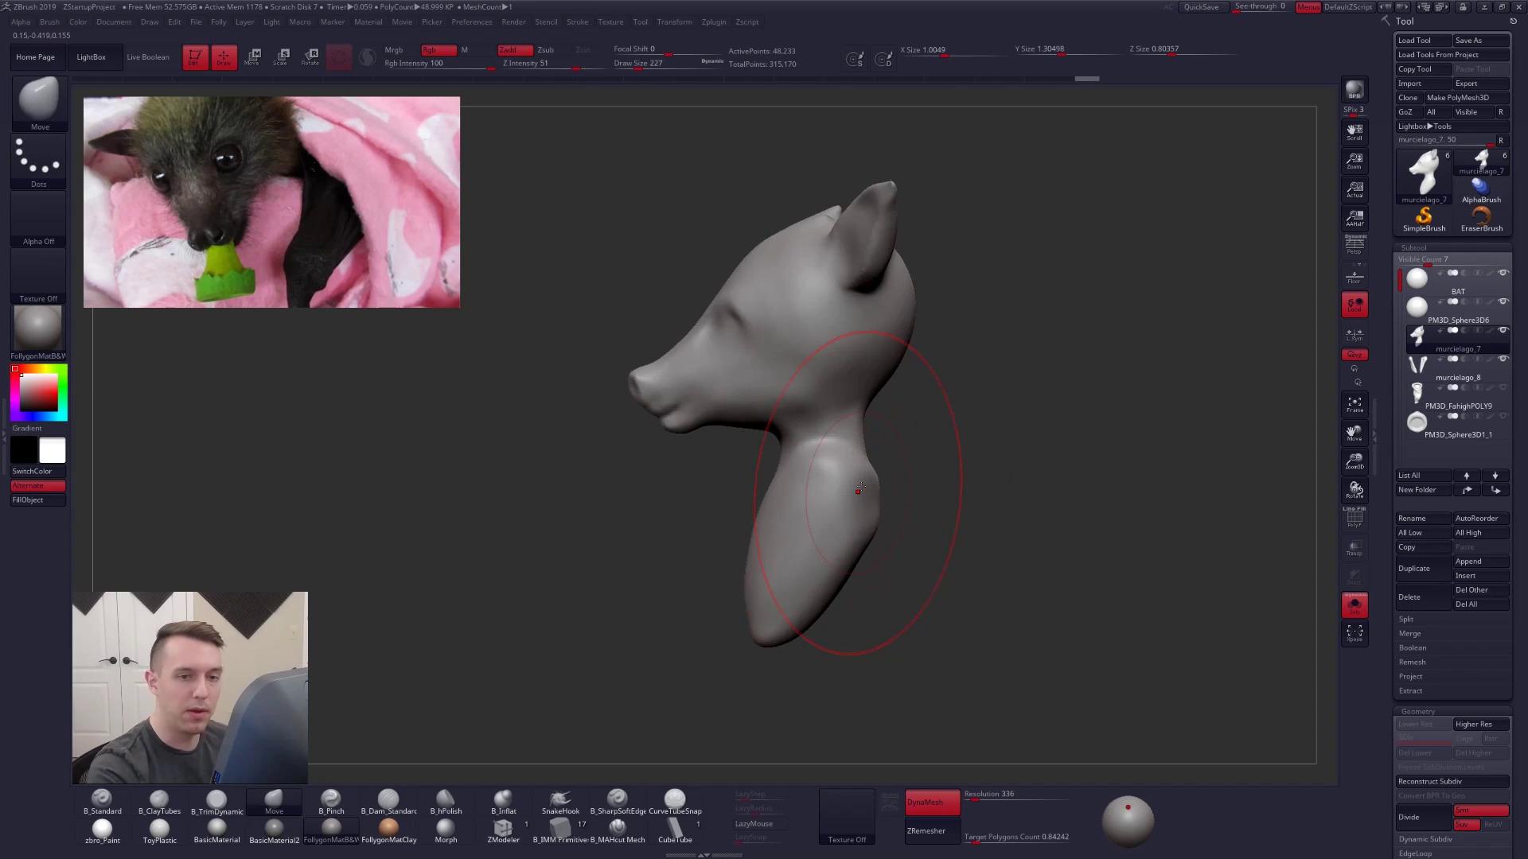
pyautogui.press('space')
pyautogui.moveTo(894, 455); pyautogui.dragTo(884, 456)
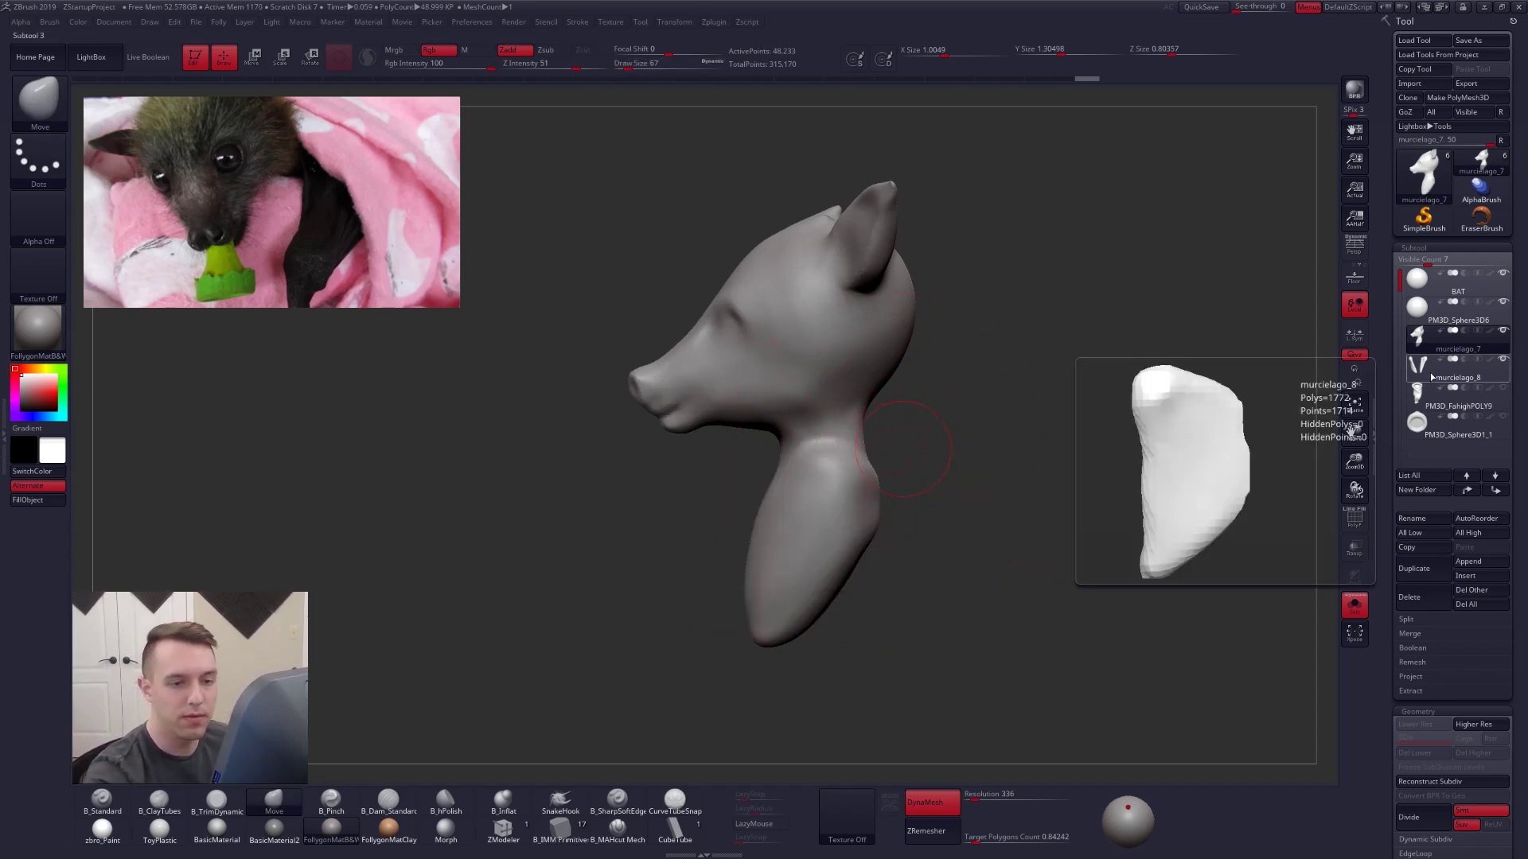
# - Select the arms subtool, show it together with the body, and ZRemesh it at a target polygon count of 0.1
pyautogui.click(1458, 371)
pyautogui.hotkey('shift', 's')
pyautogui.moveTo(770, 528); pyautogui.dragTo(1006, 515, button='right')
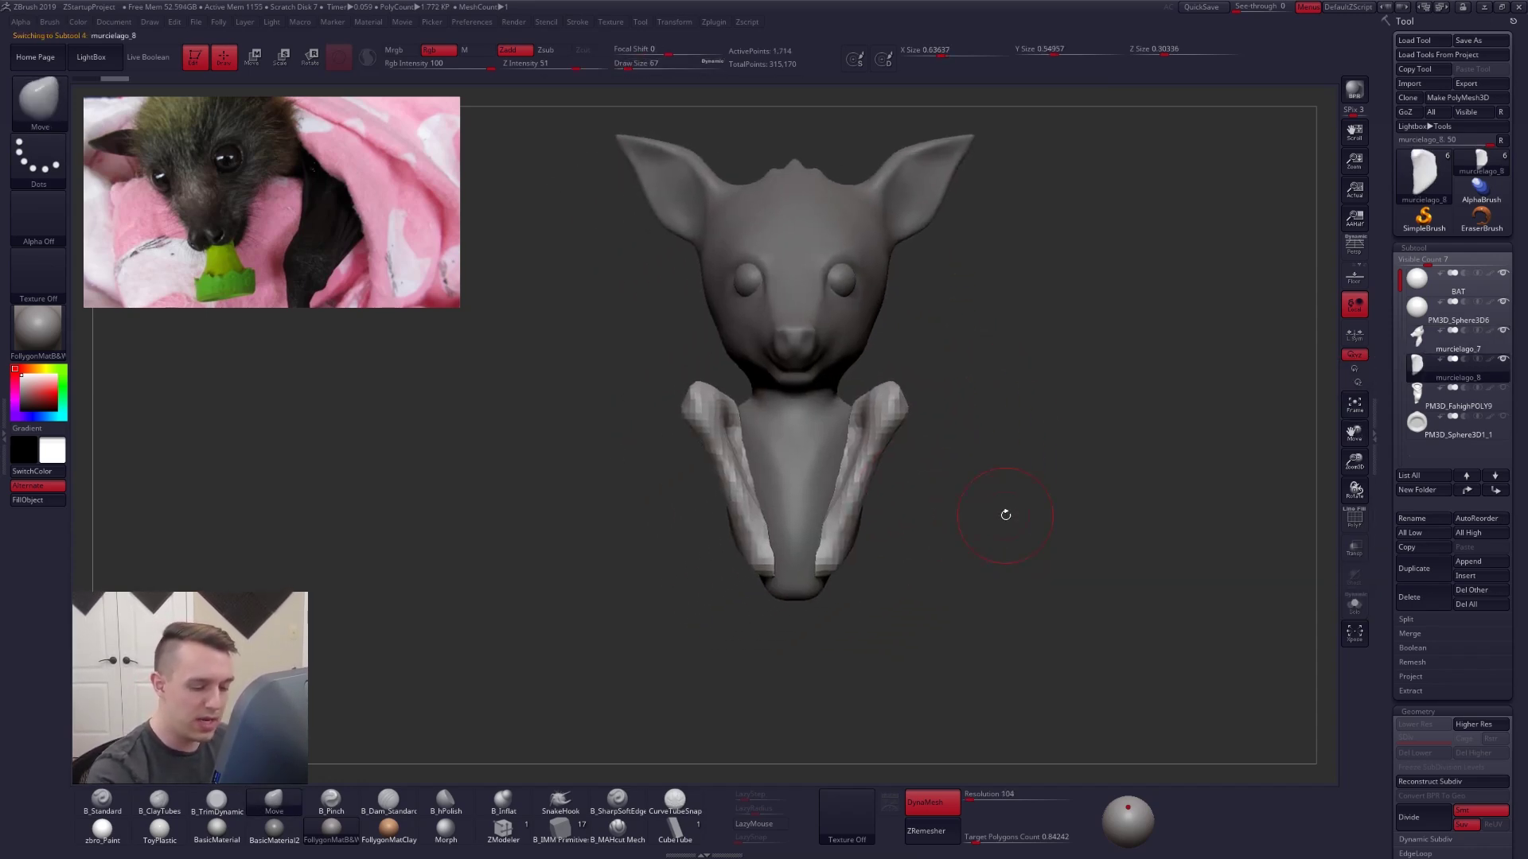
pyautogui.moveTo(976, 840); pyautogui.dragTo(959, 837)
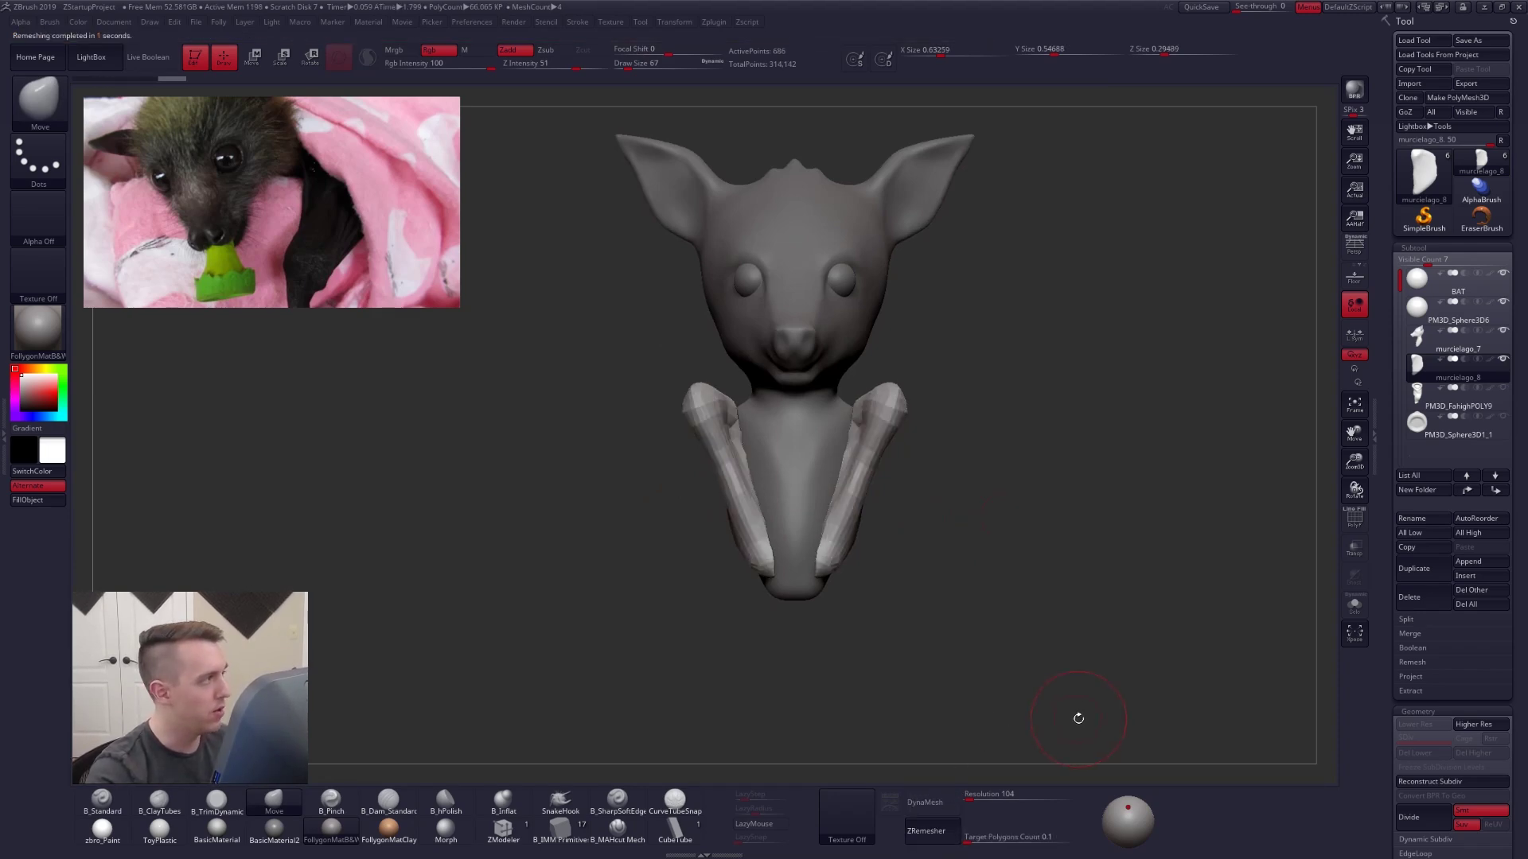
# - Isolate the arms with their wireframe shown and step back and forth through the undo history to compare the mesh versions
pyautogui.hotkey('shift', 'f')
pyautogui.hotkey('shift', 'f')
pyautogui.hotkey('alt', 's')
pyautogui.moveTo(1018, 628); pyautogui.dragTo(883, 514)
pyautogui.hotkey('ctrl', 'z')
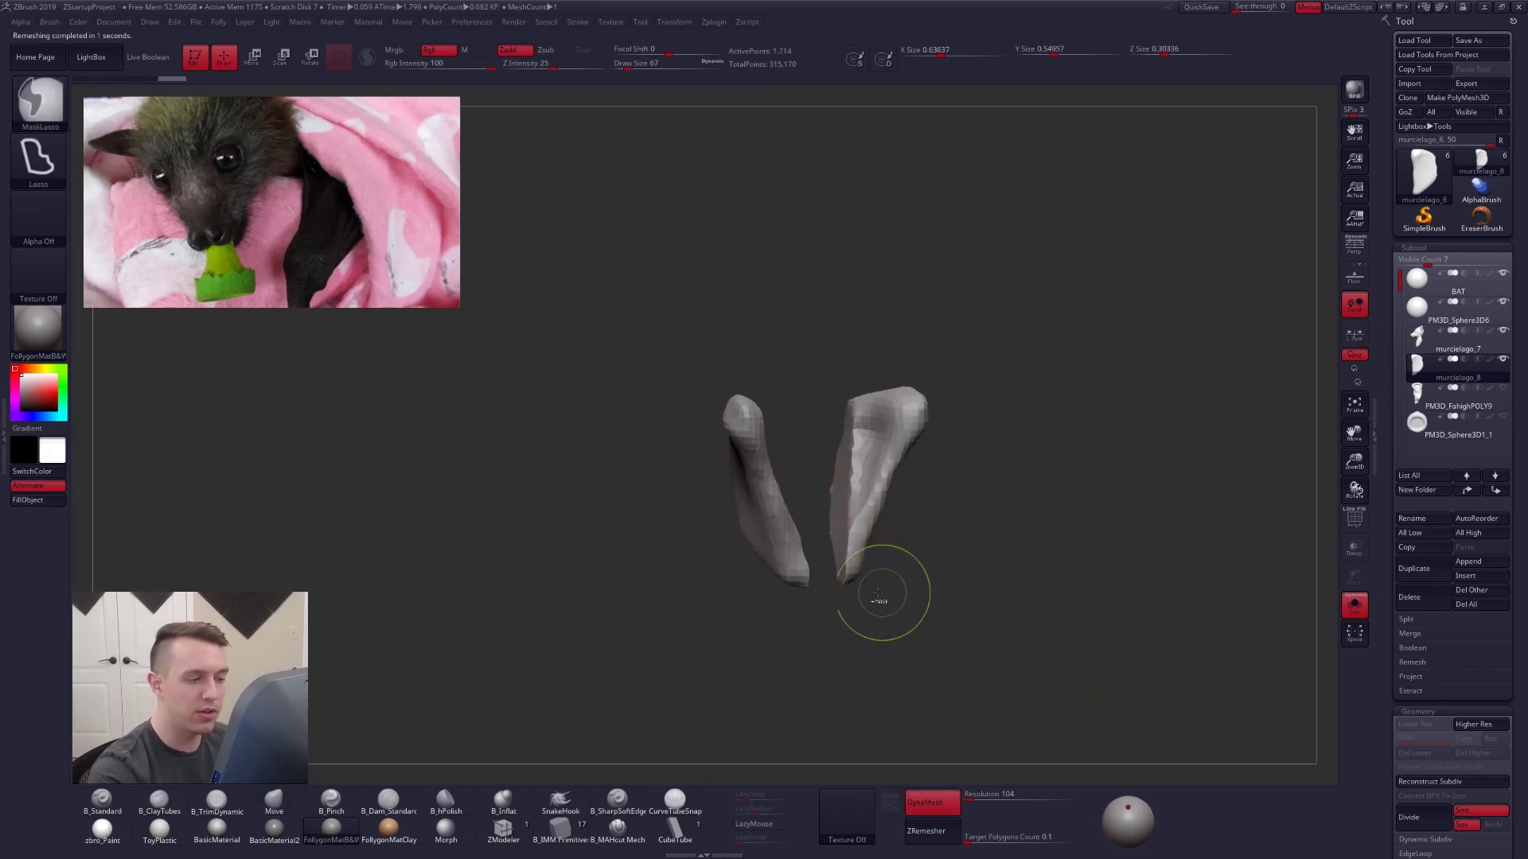
pyautogui.keyDown('alt'); pyautogui.moveTo(878, 600); pyautogui.dragTo(859, 682); pyautogui.keyUp('alt')
pyautogui.hotkey('ctrl', 'z')
pyautogui.hotkey('shift', 'f')
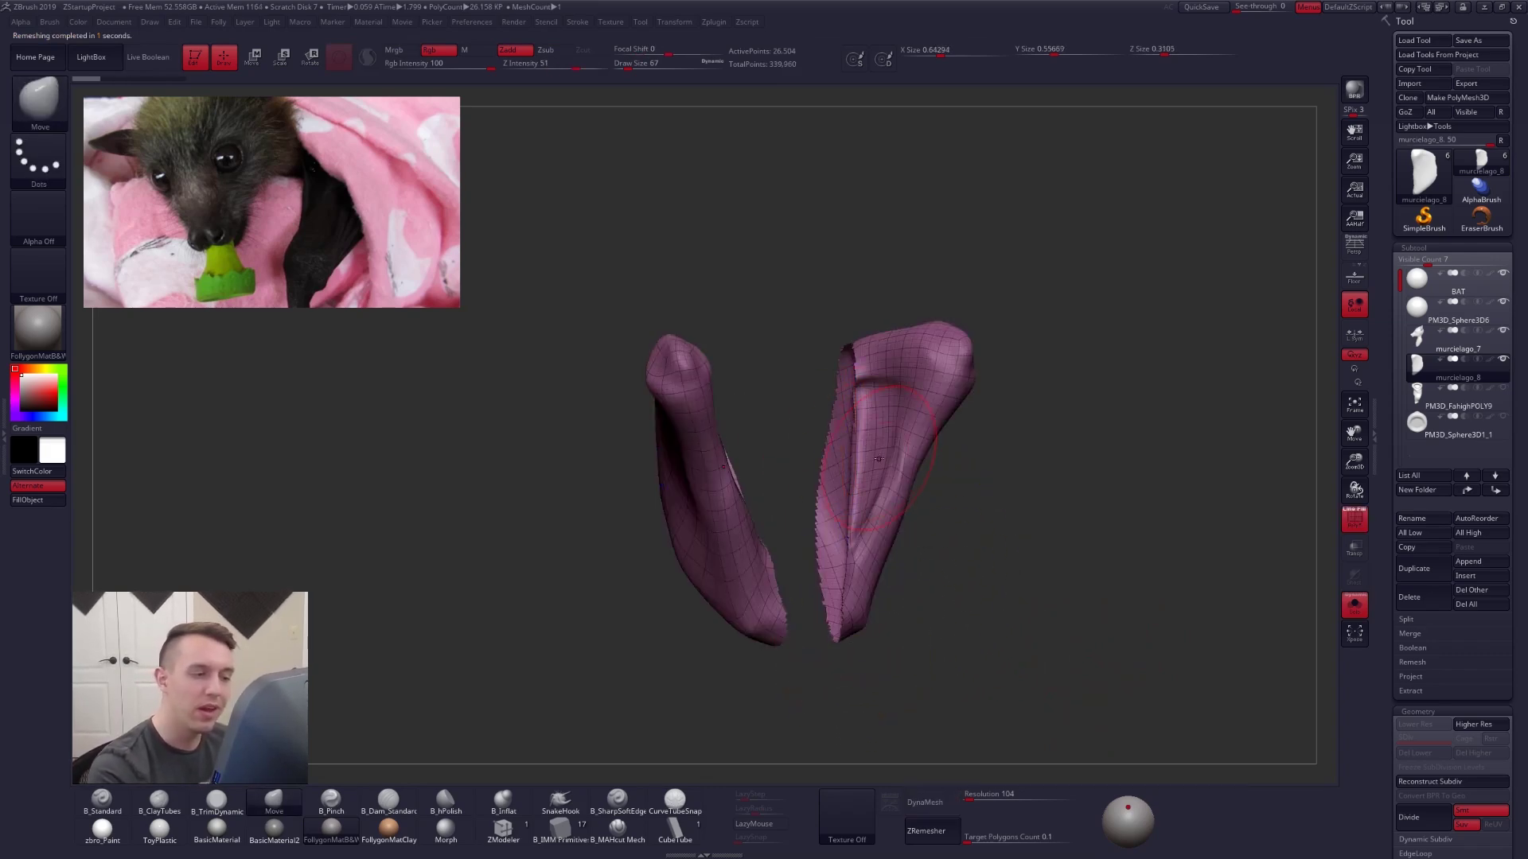
pyautogui.hotkey('ctrl', 'shift')
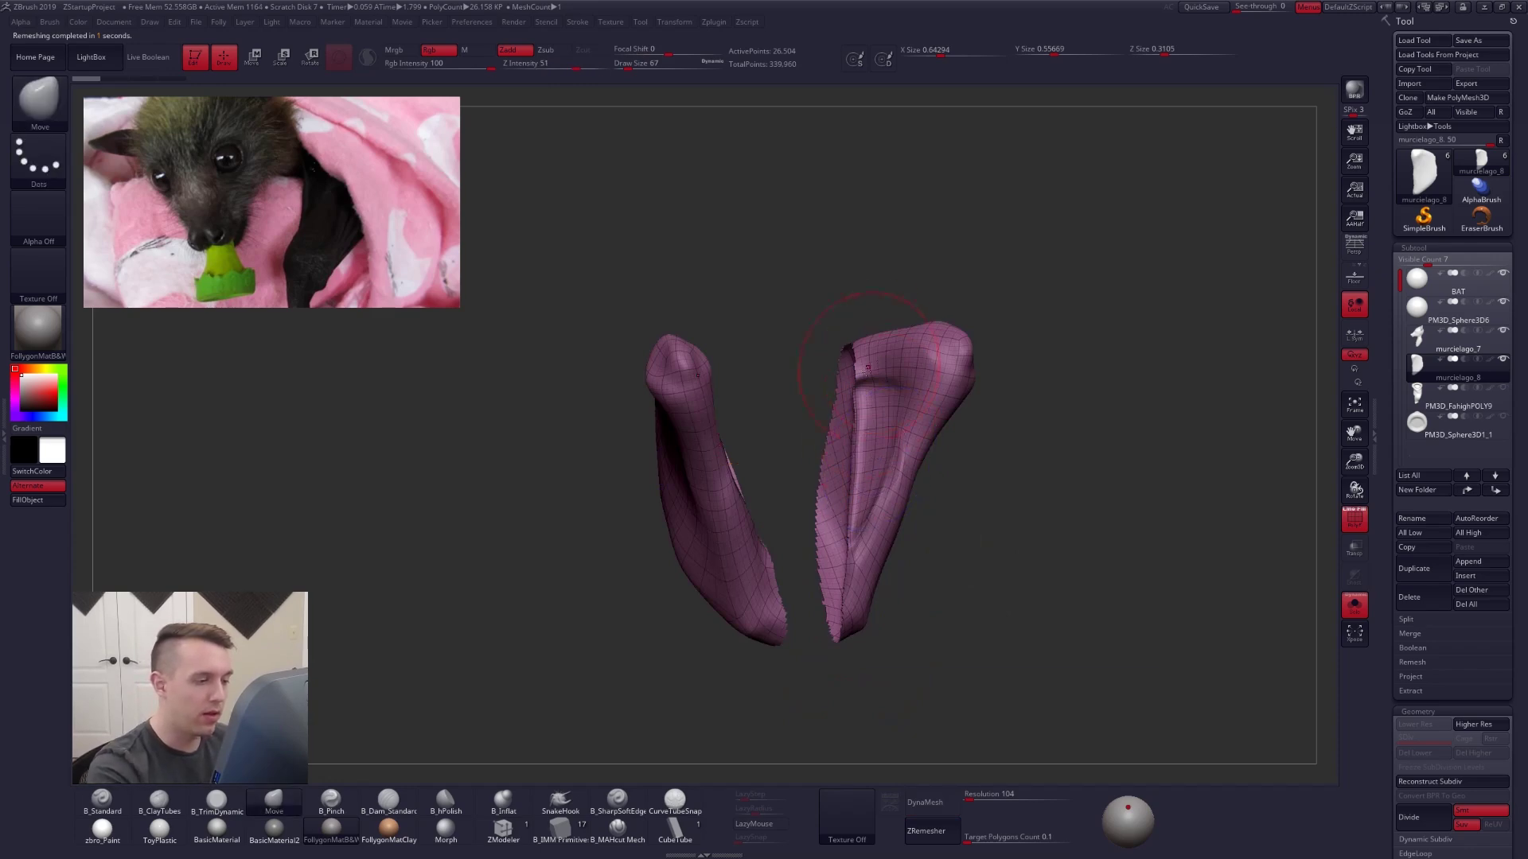
pyautogui.moveTo(837, 448)
pyautogui.mouseDown(button='right')
pyautogui.moveTo(879, 441)
pyautogui.moveTo(947, 473)
pyautogui.mouseUp(button='right')
pyautogui.hotkey('ctrl', 'shift', 'd')
pyautogui.hotkey('ctrl', 'shift', 'z')
pyautogui.hotkey('ctrl', 'shift', 'z')
# - Smooth the low-poly arms, show the rest of the bat again, and adjust the arm shape from the side
pyautogui.keyDown('shift'); pyautogui.moveTo(873, 422); pyautogui.dragTo(880, 521); pyautogui.keyUp('shift')
pyautogui.moveTo(881, 521); pyautogui.dragTo(1011, 513, button='right')
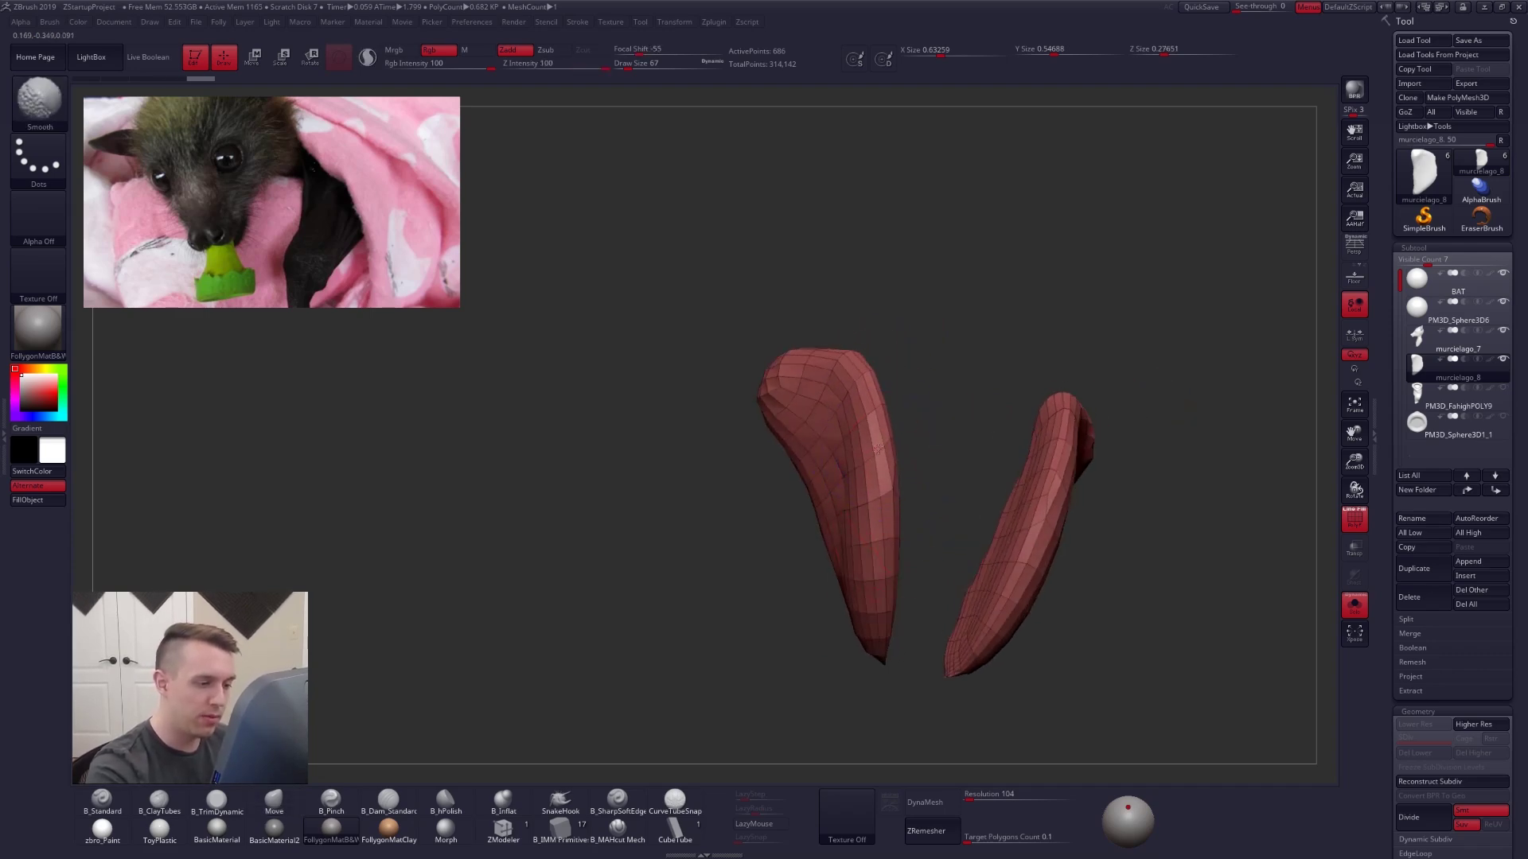
pyautogui.keyDown('shift'); pyautogui.moveTo(873, 485); pyautogui.dragTo(885, 549); pyautogui.keyUp('shift')
pyautogui.hotkey('alt', 's')
pyautogui.moveTo(898, 552); pyautogui.dragTo(971, 534, button='right')
pyautogui.press('space')
pyautogui.moveTo(902, 505)
pyautogui.mouseDown()
pyautogui.moveTo(915, 503)
pyautogui.moveTo(881, 491)
pyautogui.mouseUp()
pyautogui.press('space')
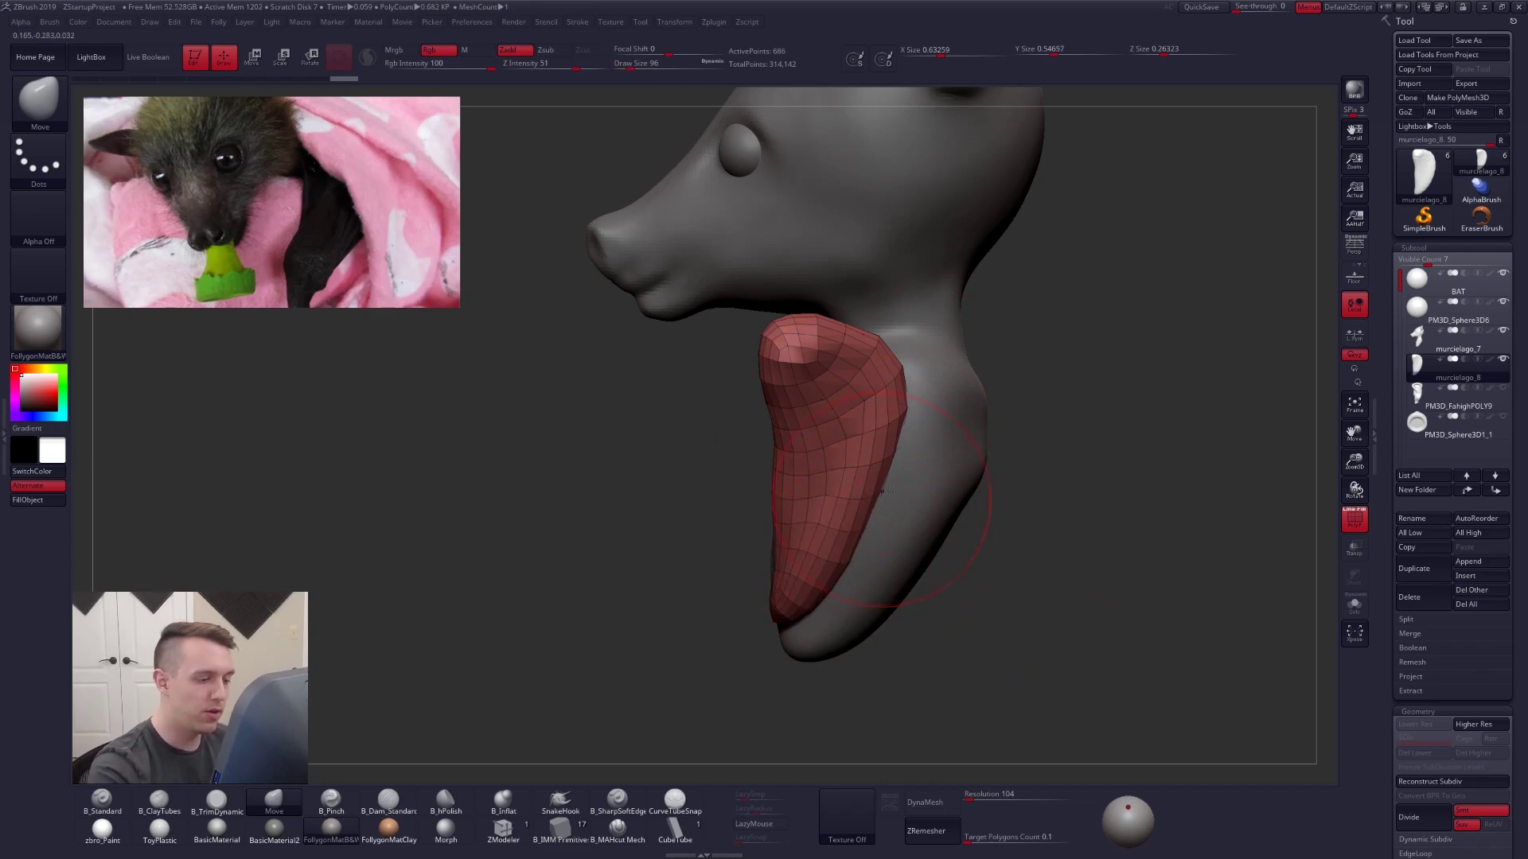
pyautogui.scroll(-5, 1416, 446)
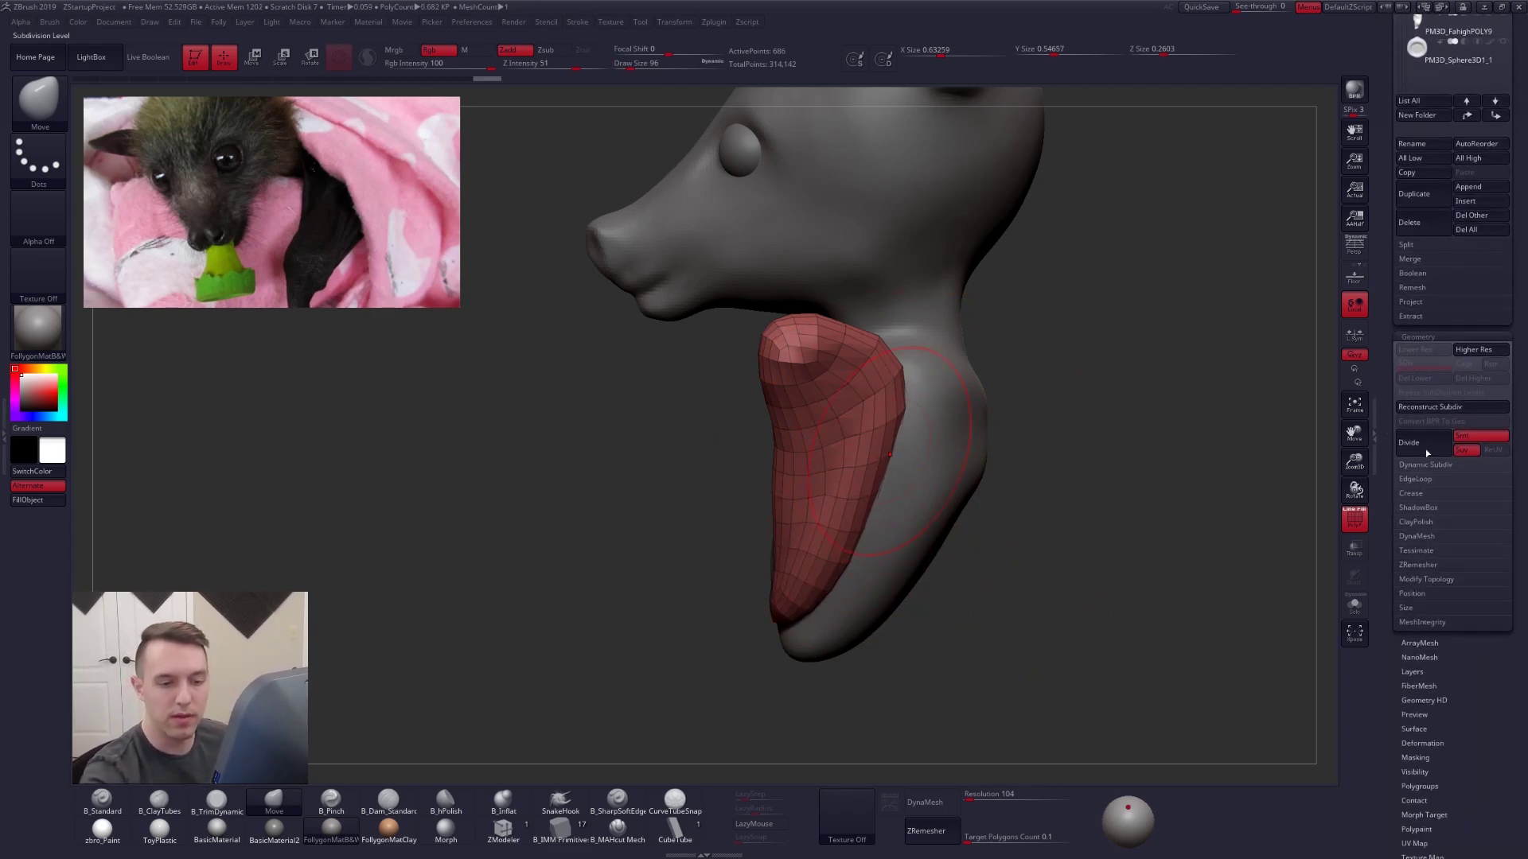
pyautogui.click(1421, 564)
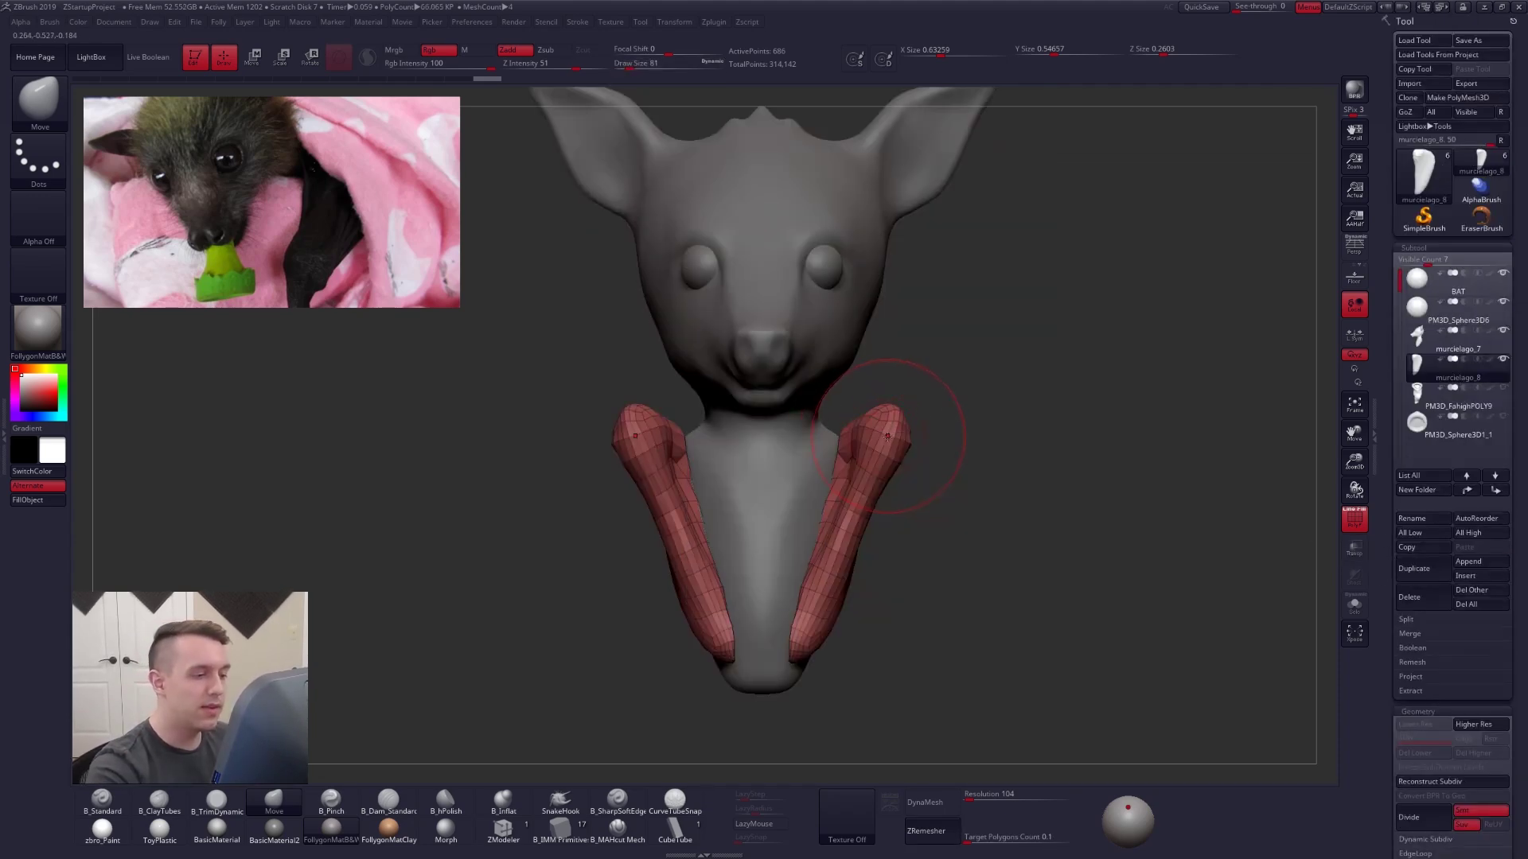
# - Switch the transform mode from the gizmo to the Transpose line for the arms subtool
pyautogui.press('space')
pyautogui.moveTo(823, 533); pyautogui.dragTo(829, 533)
pyautogui.moveTo(987, 510)
pyautogui.mouseDown()
pyautogui.moveTo(1071, 517)
pyautogui.moveTo(1026, 477)
pyautogui.mouseUp()
pyautogui.press('r')
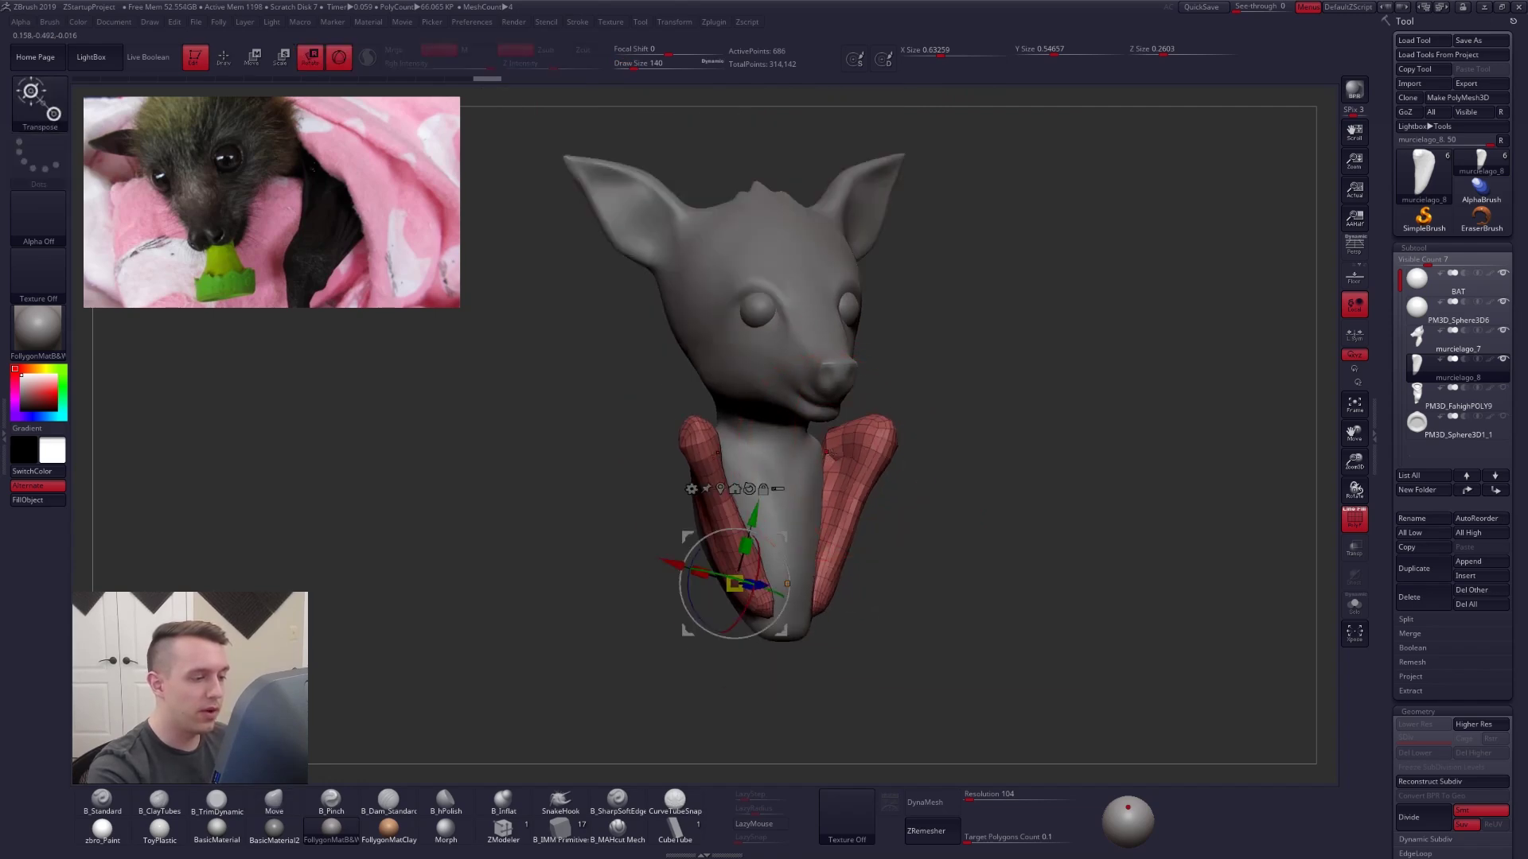
pyautogui.click(339, 58)
pyautogui.press('q')
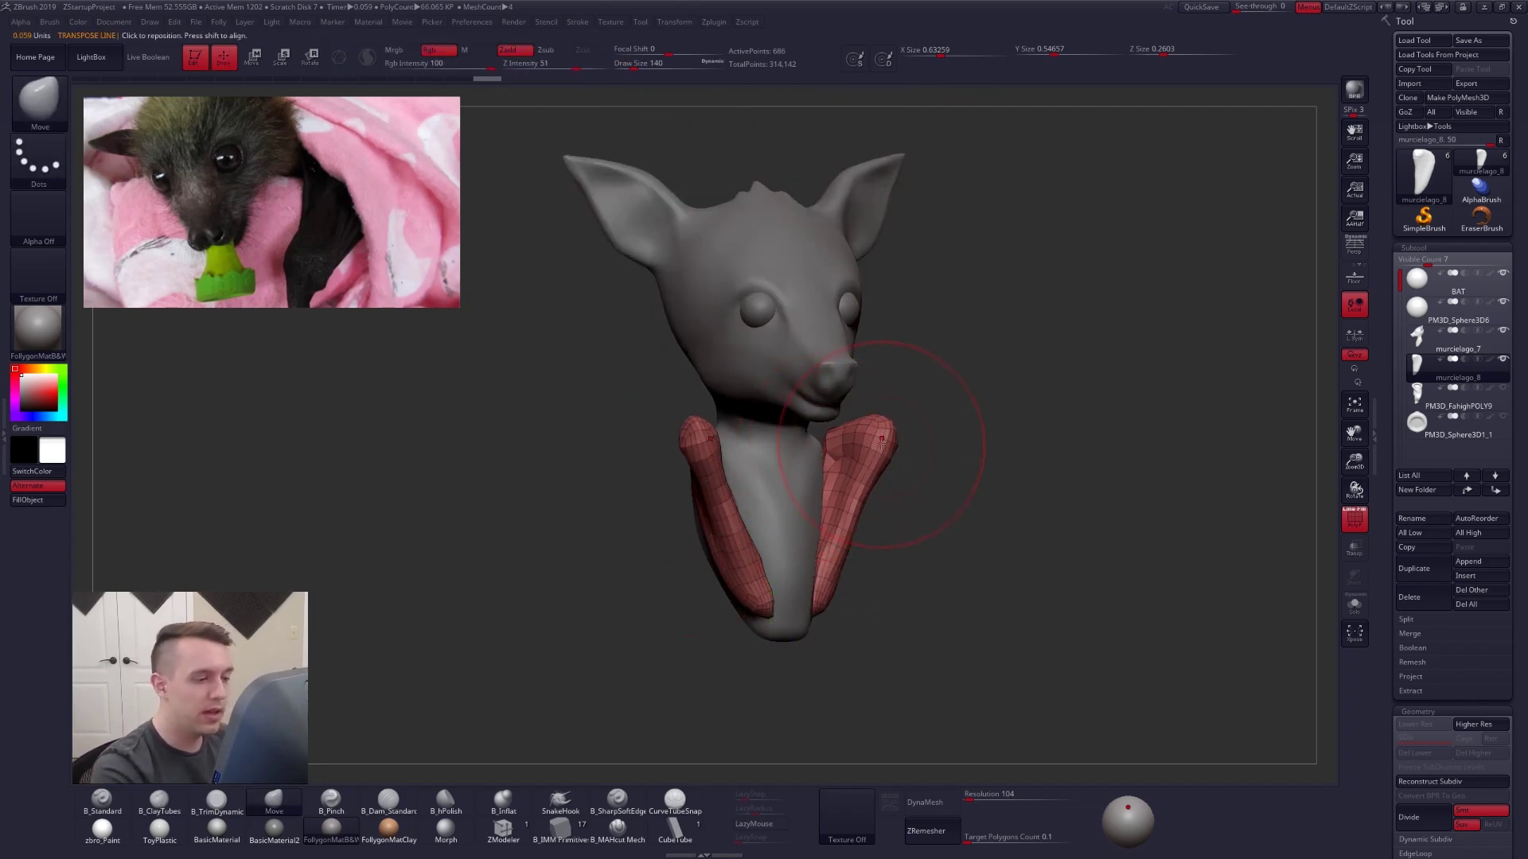
# - Reshape the arms into shorter, rounded forms that taper downward with the Move brush, working from several angles
pyautogui.press('space')
pyautogui.moveTo(878, 436); pyautogui.dragTo(881, 435)
pyautogui.moveTo(967, 502); pyautogui.dragTo(764, 517)
pyautogui.moveTo(905, 465); pyautogui.dragTo(895, 455)
pyautogui.moveTo(783, 513); pyautogui.dragTo(736, 514)
pyautogui.press('space')
pyautogui.moveTo(882, 527)
pyautogui.mouseDown()
pyautogui.moveTo(905, 509)
pyautogui.moveTo(915, 519)
pyautogui.moveTo(892, 512)
pyautogui.moveTo(911, 543)
pyautogui.mouseUp()
pyautogui.press('space')
pyautogui.hotkey('alt', 'shift', 's')
pyautogui.hotkey('alt', 'shift', 's')
pyautogui.press('space')
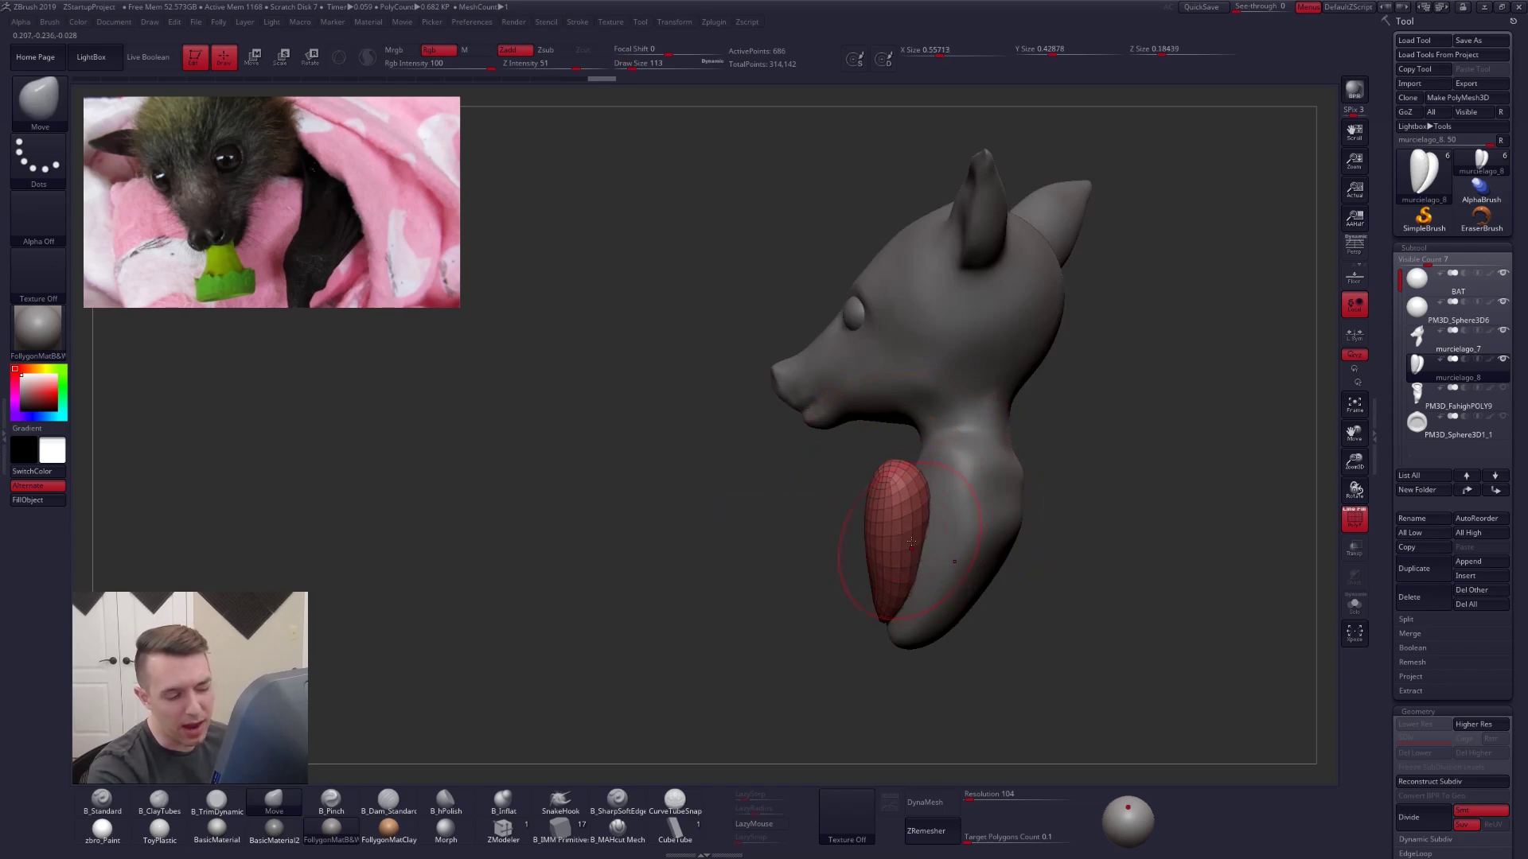
pyautogui.moveTo(784, 526); pyautogui.dragTo(611, 510)
# - Rotate the arms outward from the shoulders and move them in against the torso with the Transpose line
pyautogui.press('r')
pyautogui.moveTo(833, 434)
pyautogui.mouseDown()
pyautogui.moveTo(889, 567)
pyautogui.moveTo(777, 567)
pyautogui.mouseUp()
pyautogui.press('w')
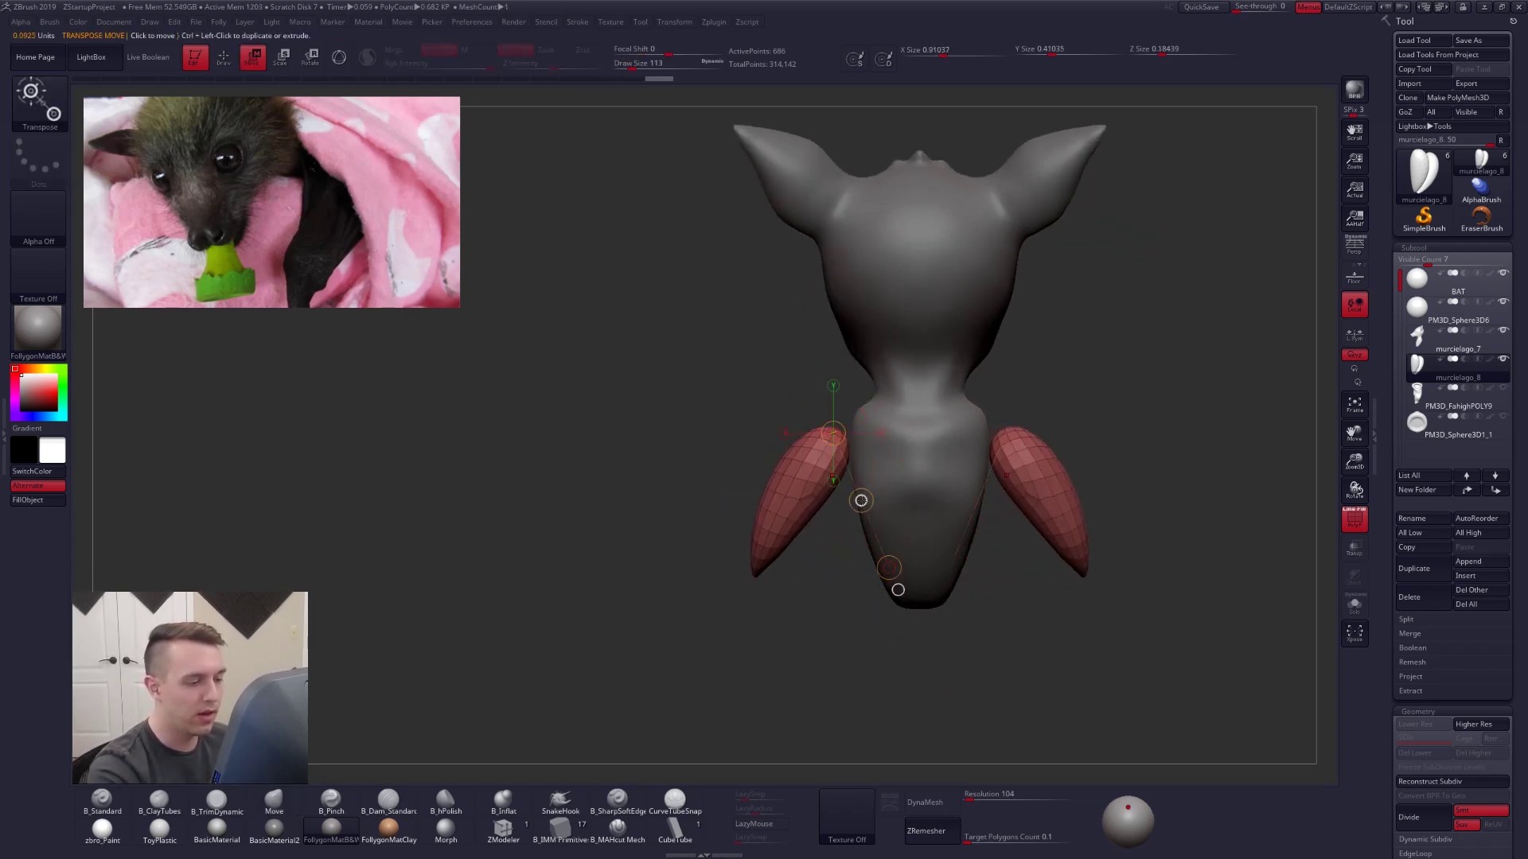
pyautogui.moveTo(862, 501); pyautogui.dragTo(879, 488)
pyautogui.press('q')
pyautogui.moveTo(758, 519); pyautogui.dragTo(933, 458)
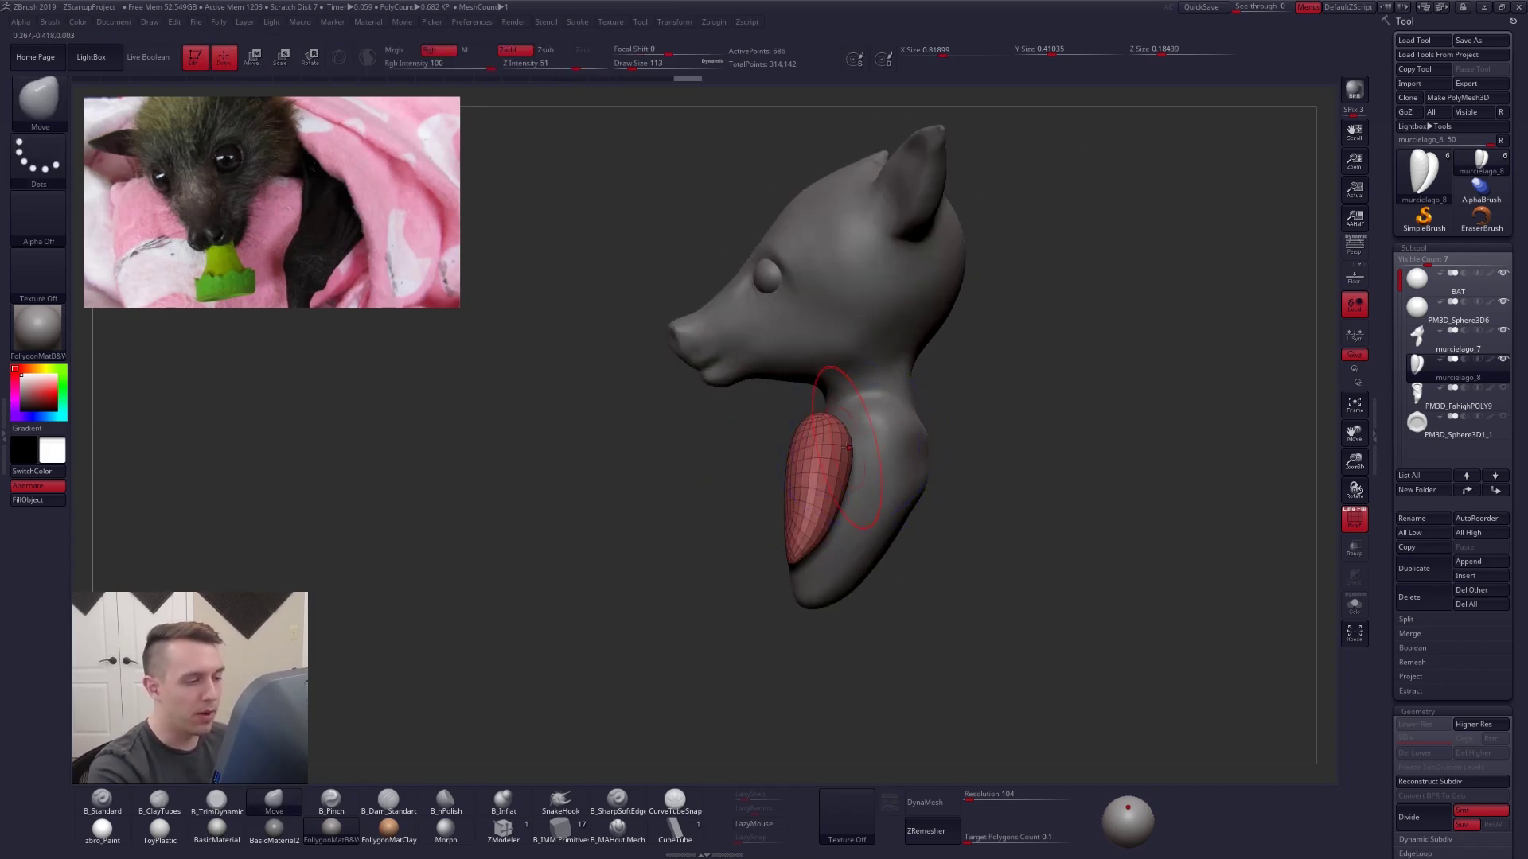
# - Reposition the arms along the side of the torso and shape them into longer, slimmer upper arms
pyautogui.press('w')
pyautogui.moveTo(818, 474)
pyautogui.mouseDown()
pyautogui.moveTo(920, 472)
pyautogui.moveTo(874, 485)
pyautogui.moveTo(873, 467)
pyautogui.moveTo(981, 500)
pyautogui.mouseUp()
pyautogui.press('q')
pyautogui.press('s')
pyautogui.press('s')
pyautogui.moveTo(901, 533); pyautogui.dragTo(950, 600)
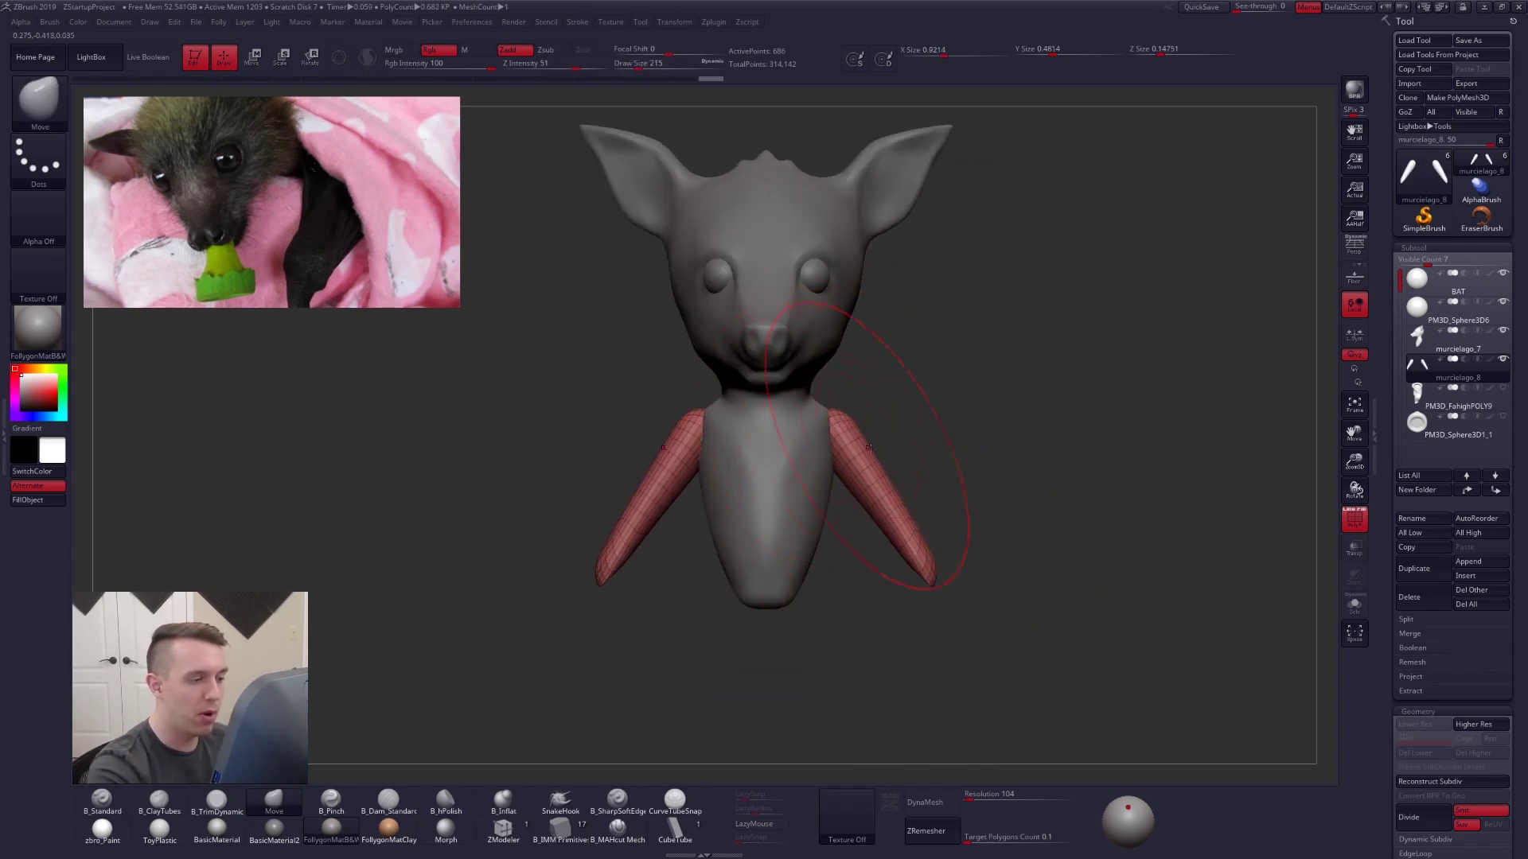
# - Place a Transpose line at the lower tip of the upper arm and duplicate the arms to make forearms
pyautogui.press('[')
pyautogui.press('r')
pyautogui.moveTo(931, 581)
pyautogui.mouseDown()
pyautogui.moveTo(993, 522)
pyautogui.moveTo(1040, 541)
pyautogui.moveTo(979, 539)
pyautogui.mouseUp()
pyautogui.press('ctrl')
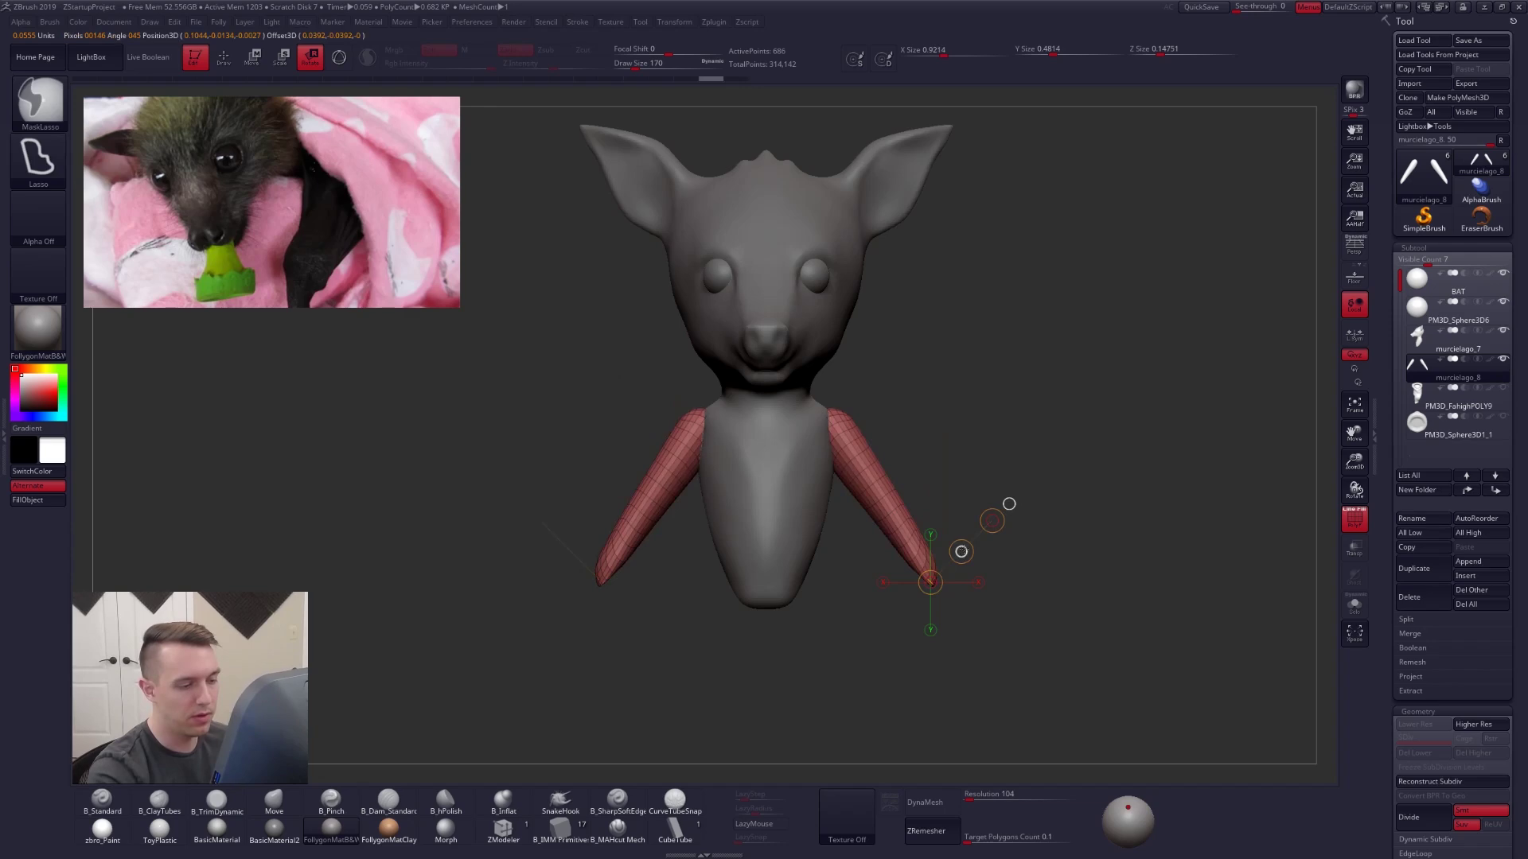
pyautogui.press('w')
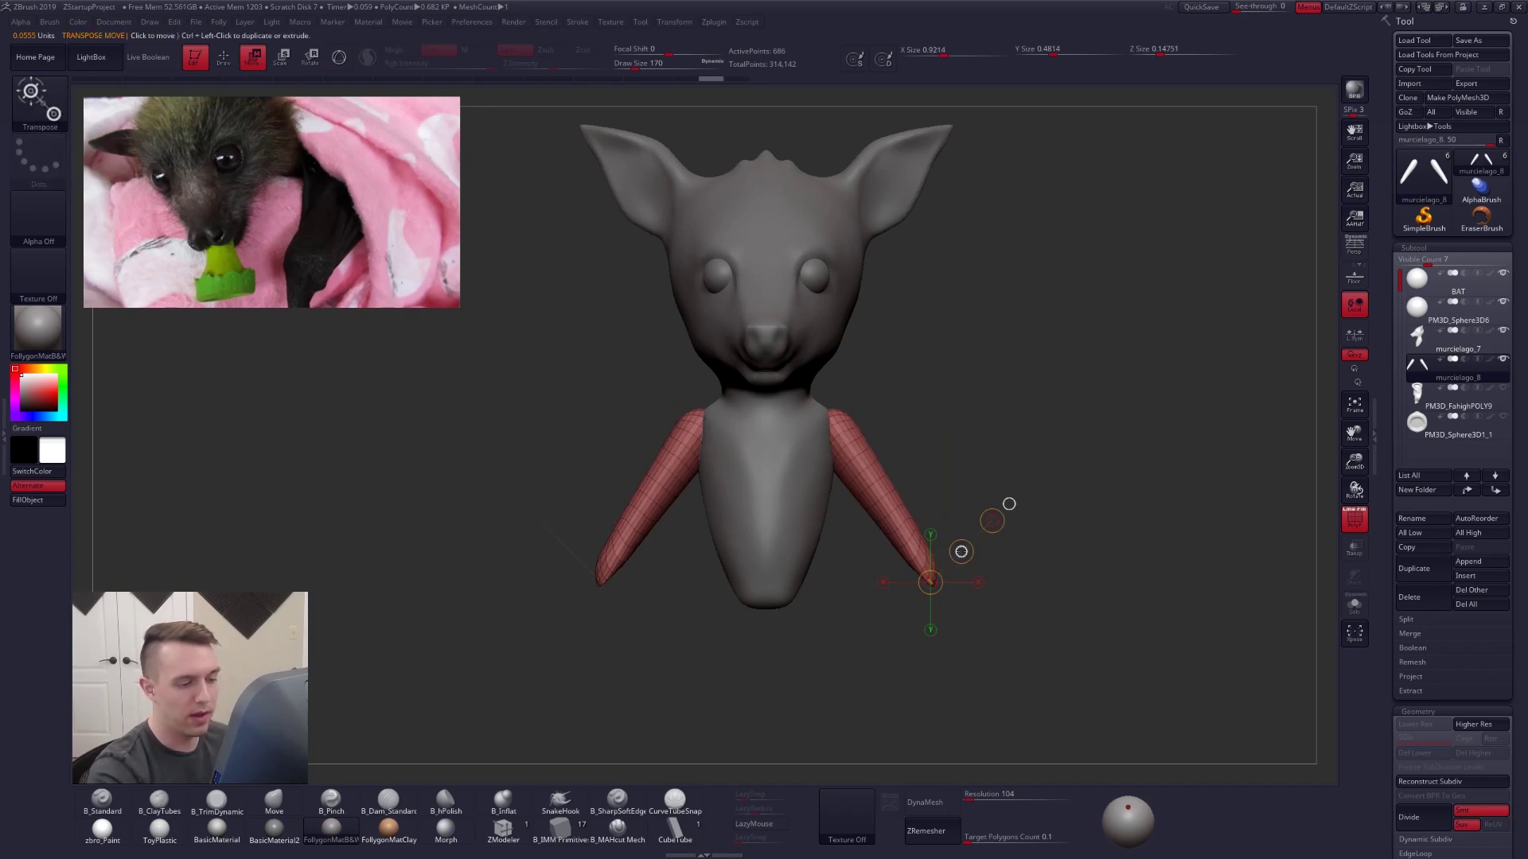
pyautogui.moveTo(971, 545)
pyautogui.keyDown('ctrl'); pyautogui.mouseDown()
pyautogui.moveTo(1064, 524)
pyautogui.moveTo(1102, 553)
pyautogui.moveTo(1026, 721)
pyautogui.mouseUp(); pyautogui.keyUp('ctrl')
# - Rotate the duplicated forearms up and outward, and move them to meet the upper arms at the elbows
pyautogui.press('r')
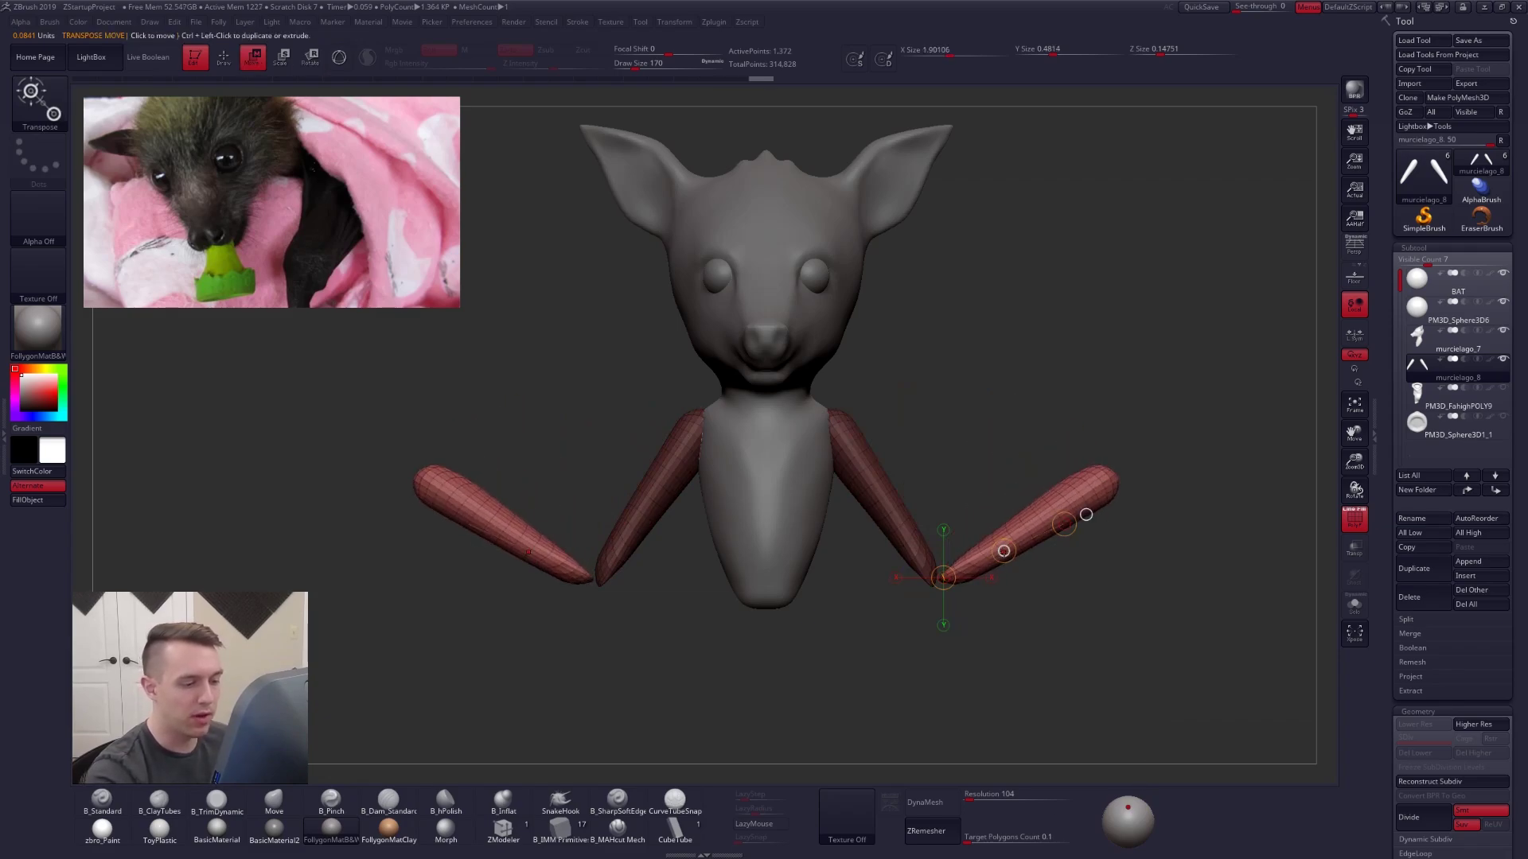
pyautogui.moveTo(1004, 552); pyautogui.dragTo(989, 558)
pyautogui.press('q')
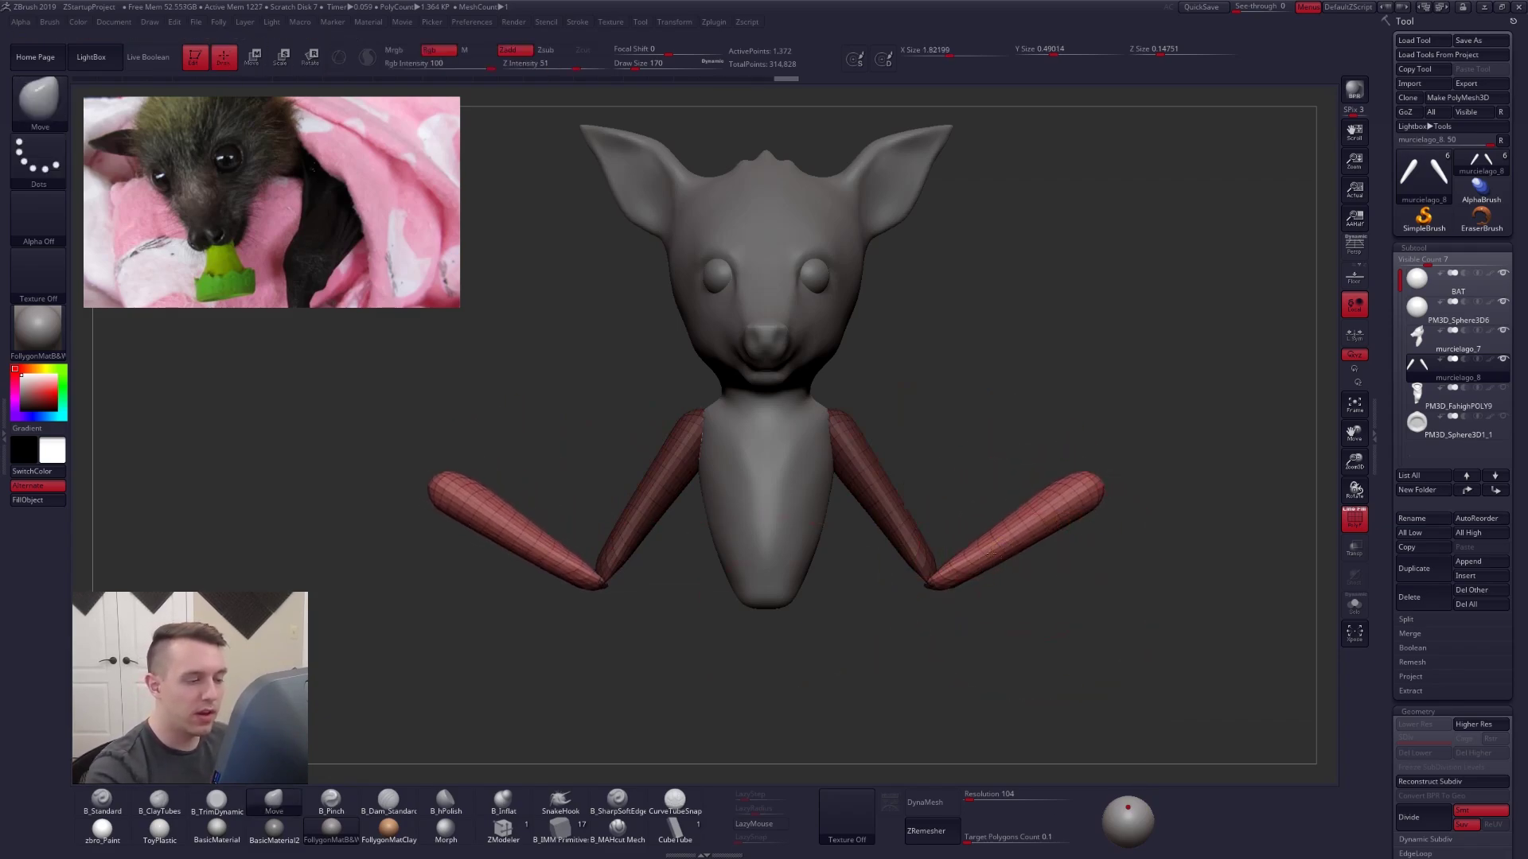
# - Clear the arm mask and stretch the upper arms and forearms outward from the shoulders with a Transpose line
pyautogui.keyDown('ctrl'); pyautogui.moveTo(991, 551); pyautogui.dragTo(1049, 542, button='right'); pyautogui.keyUp('ctrl')
pyautogui.keyDown('alt'); pyautogui.moveTo(1049, 542); pyautogui.dragTo(985, 549, button='right'); pyautogui.keyUp('alt')
pyautogui.rightClick(951, 628)
pyautogui.keyDown('ctrl'); pyautogui.moveTo(1021, 615); pyautogui.dragTo(1085, 581); pyautogui.keyUp('ctrl')
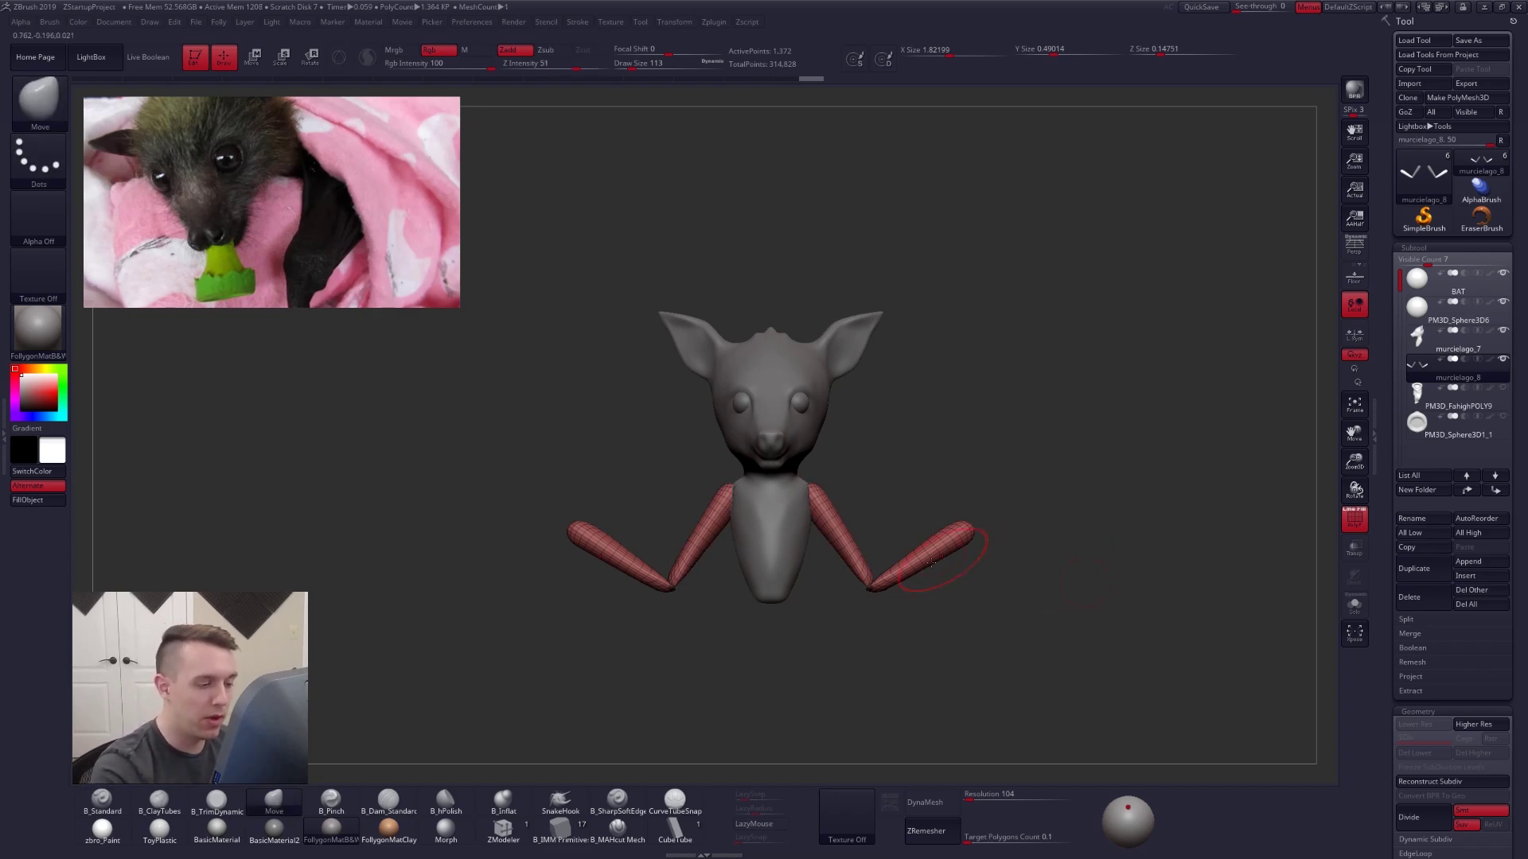
pyautogui.press('w')
pyautogui.moveTo(812, 487)
pyautogui.mouseDown()
pyautogui.moveTo(988, 613)
pyautogui.moveTo(1061, 600)
pyautogui.mouseUp()
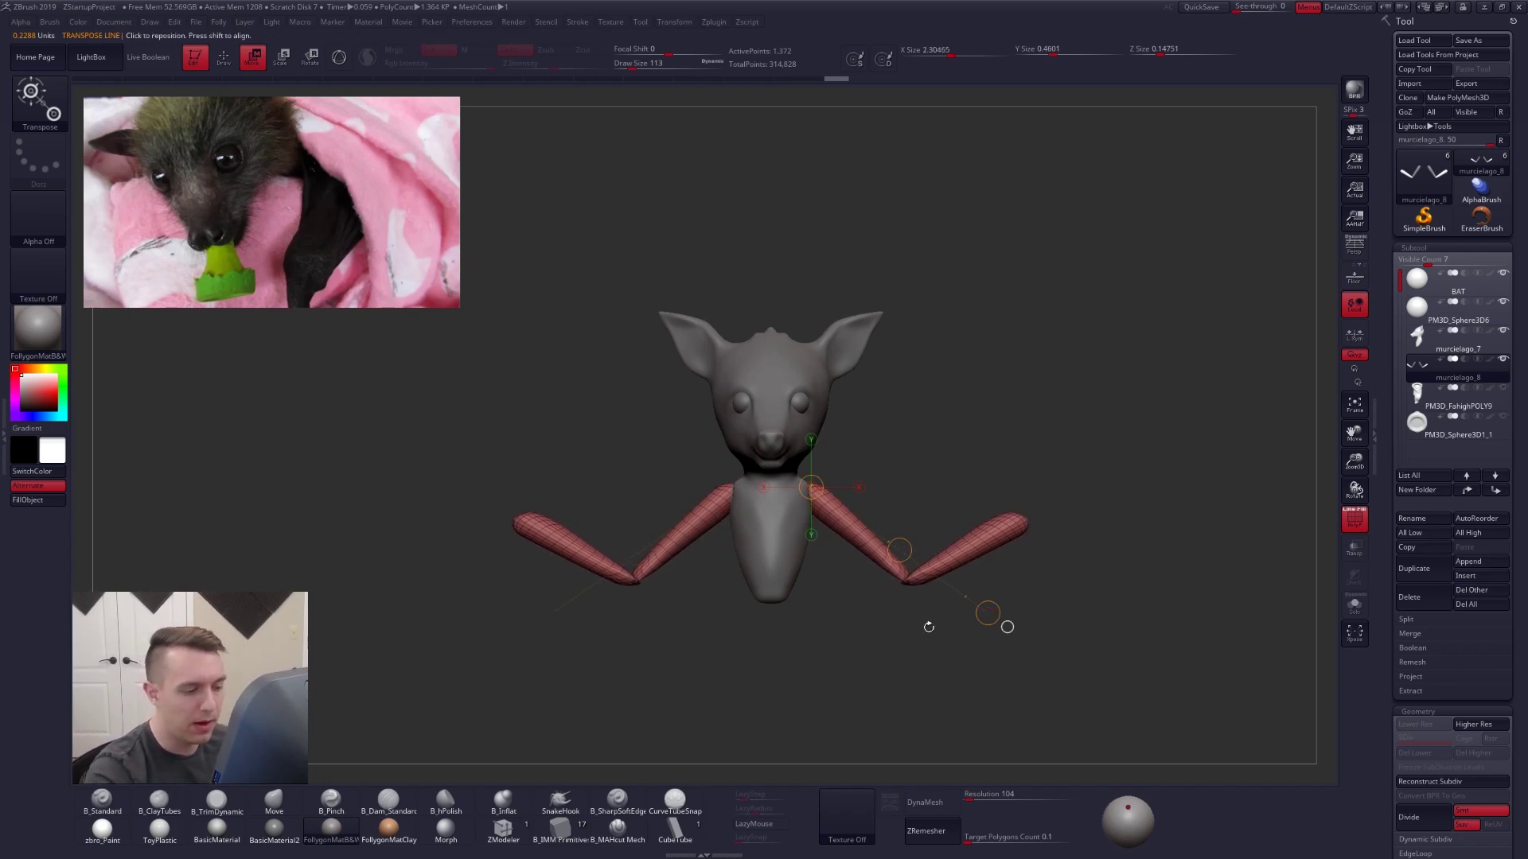
pyautogui.press('q')
pyautogui.press('w')
pyautogui.hotkey('ctrl', 'z')
pyautogui.hotkey('ctrl', 'z')
pyautogui.hotkey('ctrl', 'shift', 'z')
pyautogui.hotkey('ctrl', 'shift', 'z')
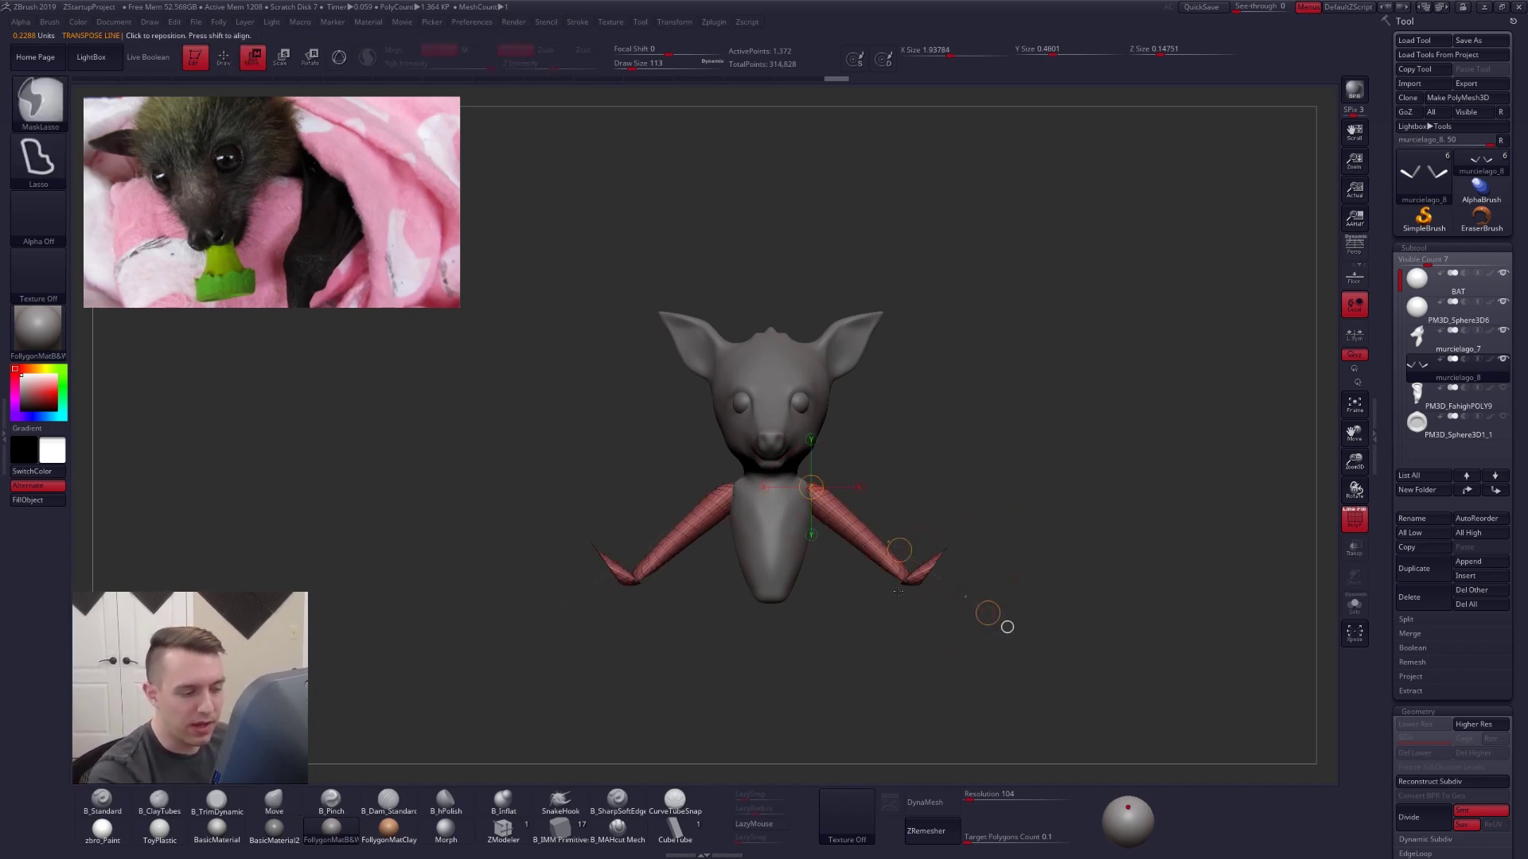
pyautogui.moveTo(819, 509)
pyautogui.mouseDown()
pyautogui.moveTo(931, 592)
pyautogui.moveTo(1022, 525)
pyautogui.mouseUp()
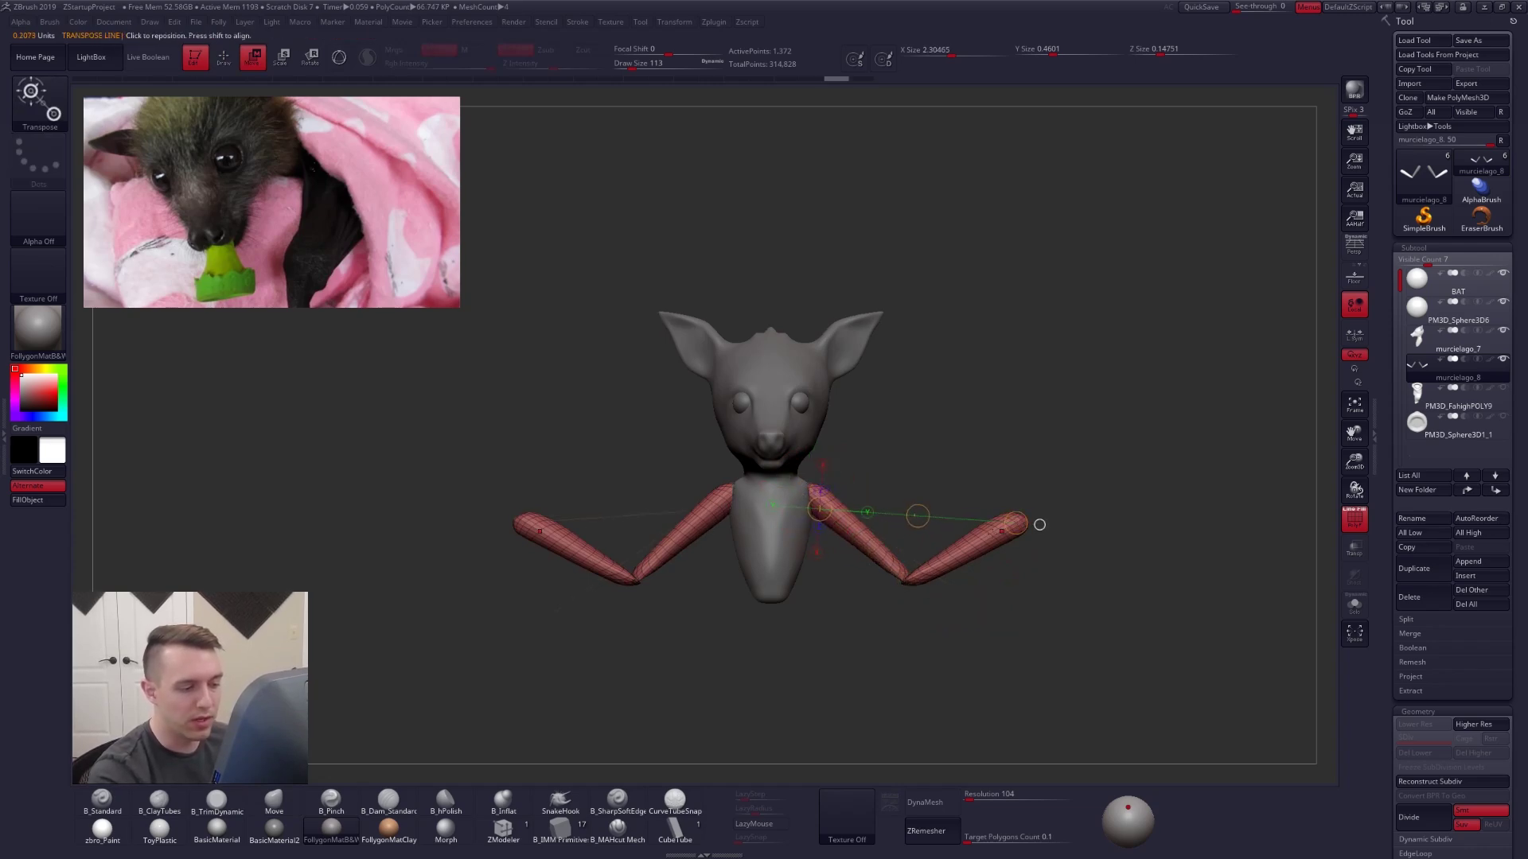
pyautogui.press('q')
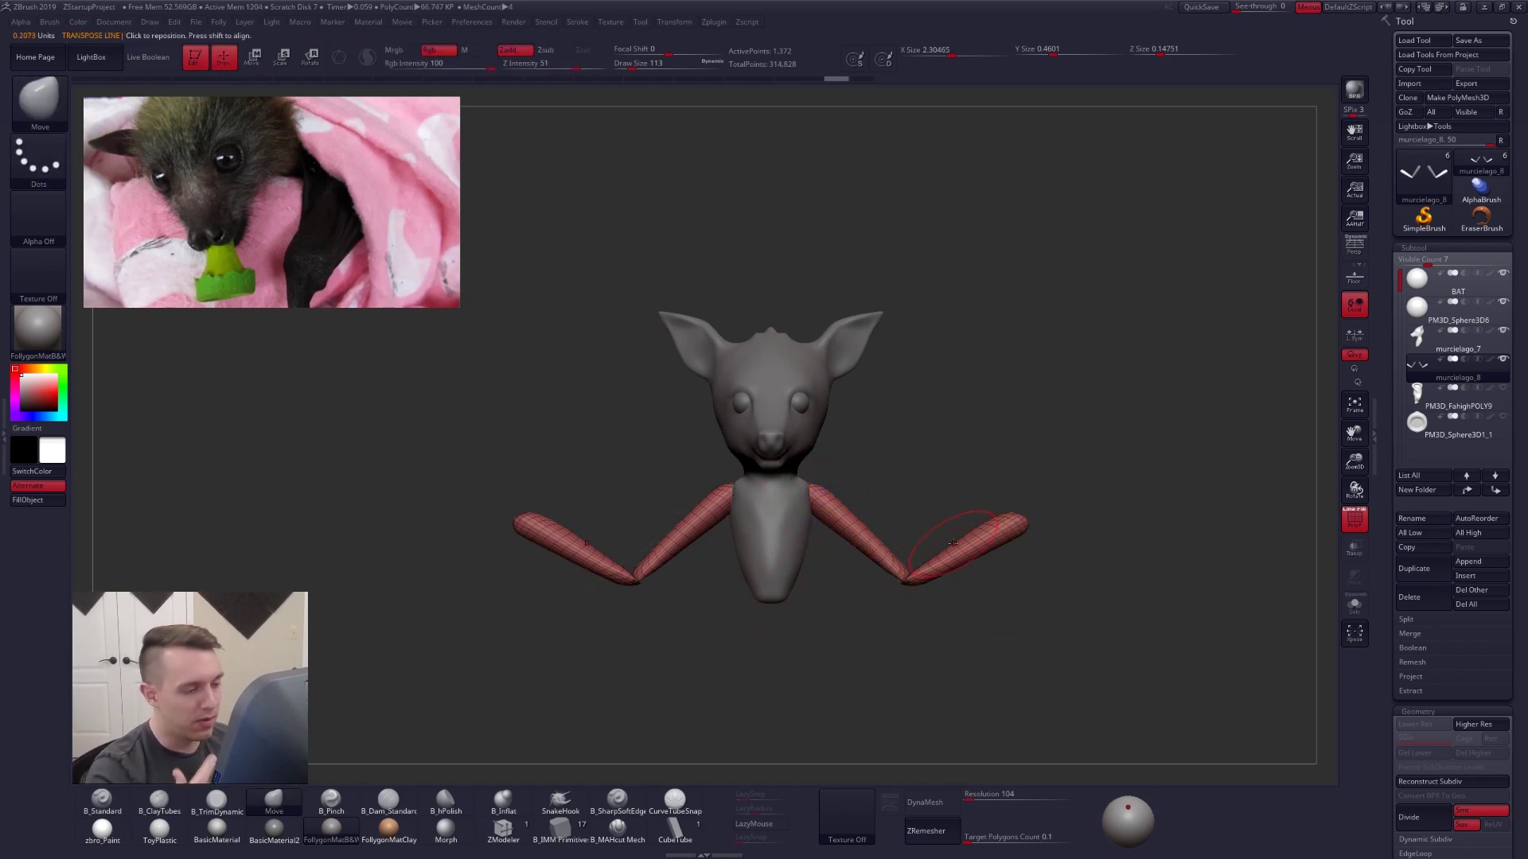
# - Merge the upper arms and forearms into one mesh with DynaMesh at resolution 104 and hide the wireframe
pyautogui.press('s')
pyautogui.moveTo(906, 514); pyautogui.dragTo(908, 517)
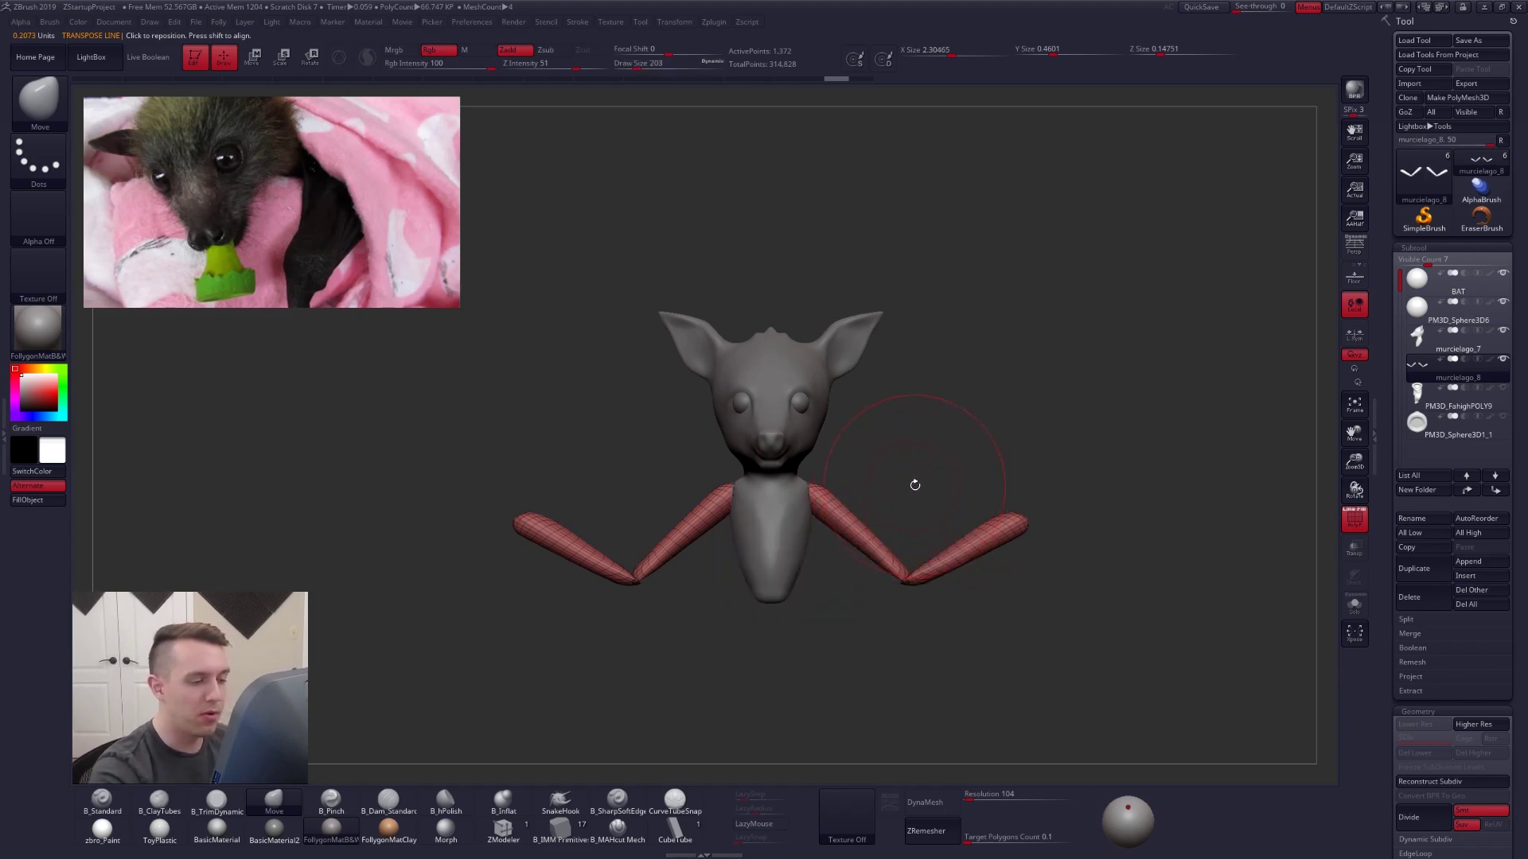
pyautogui.press('[')
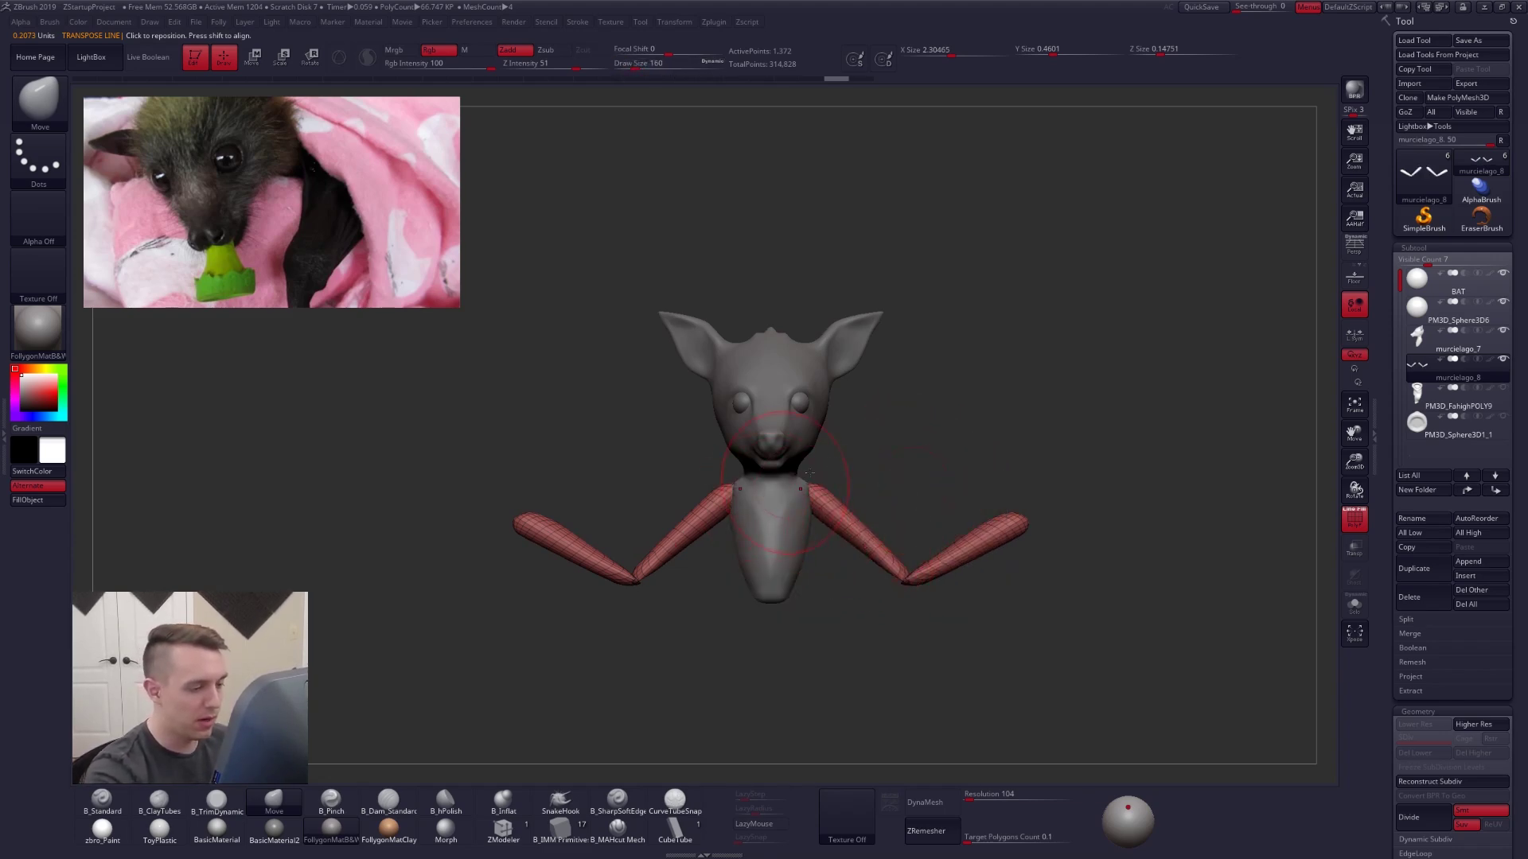
pyautogui.moveTo(809, 472); pyautogui.dragTo(934, 516)
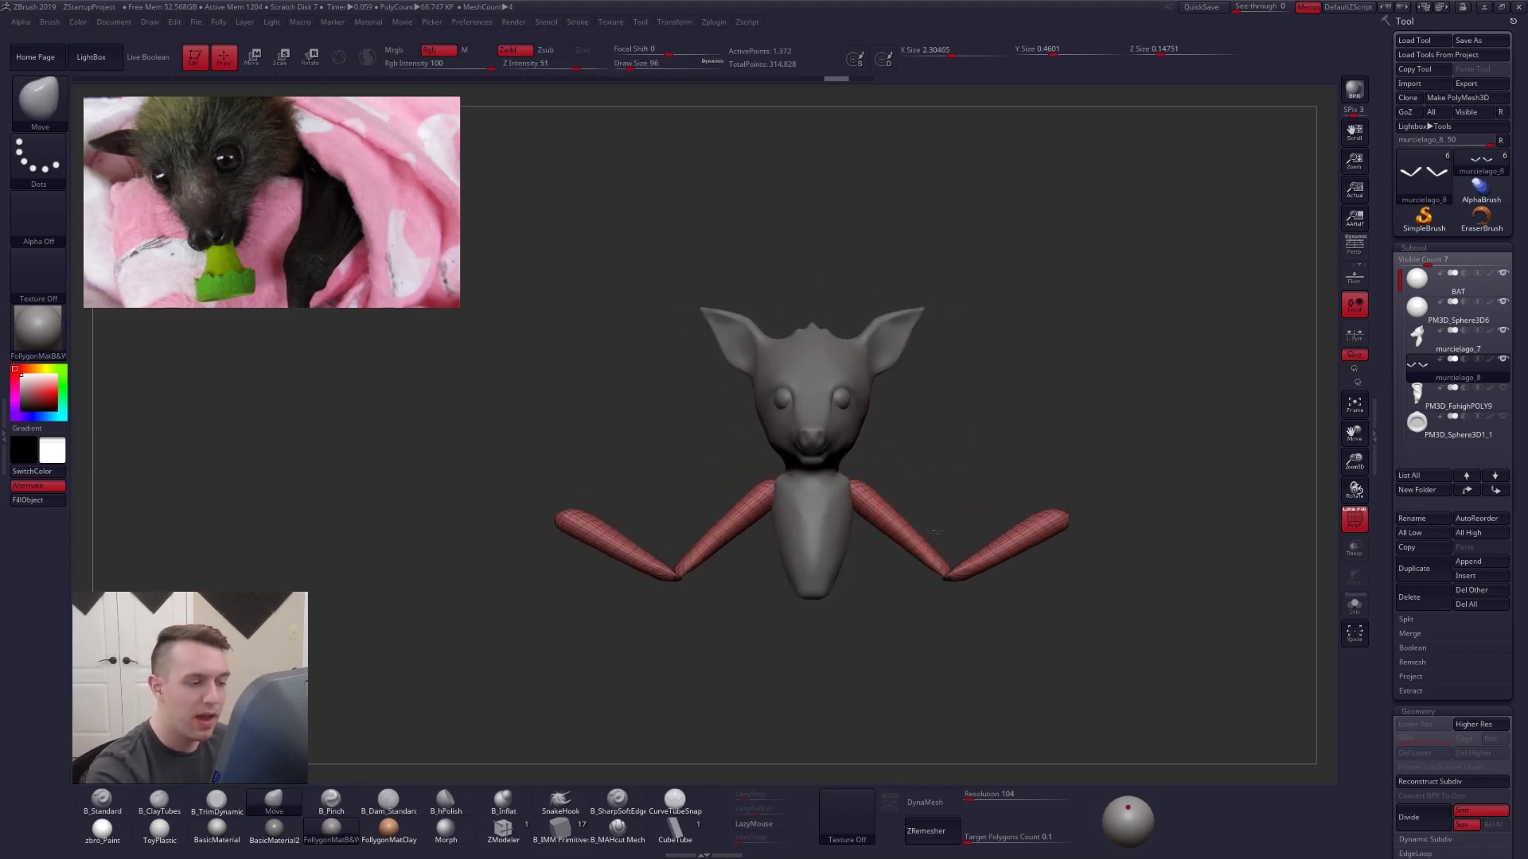
pyautogui.keyDown('alt'); pyautogui.moveTo(936, 530); pyautogui.dragTo(906, 515); pyautogui.keyUp('alt')
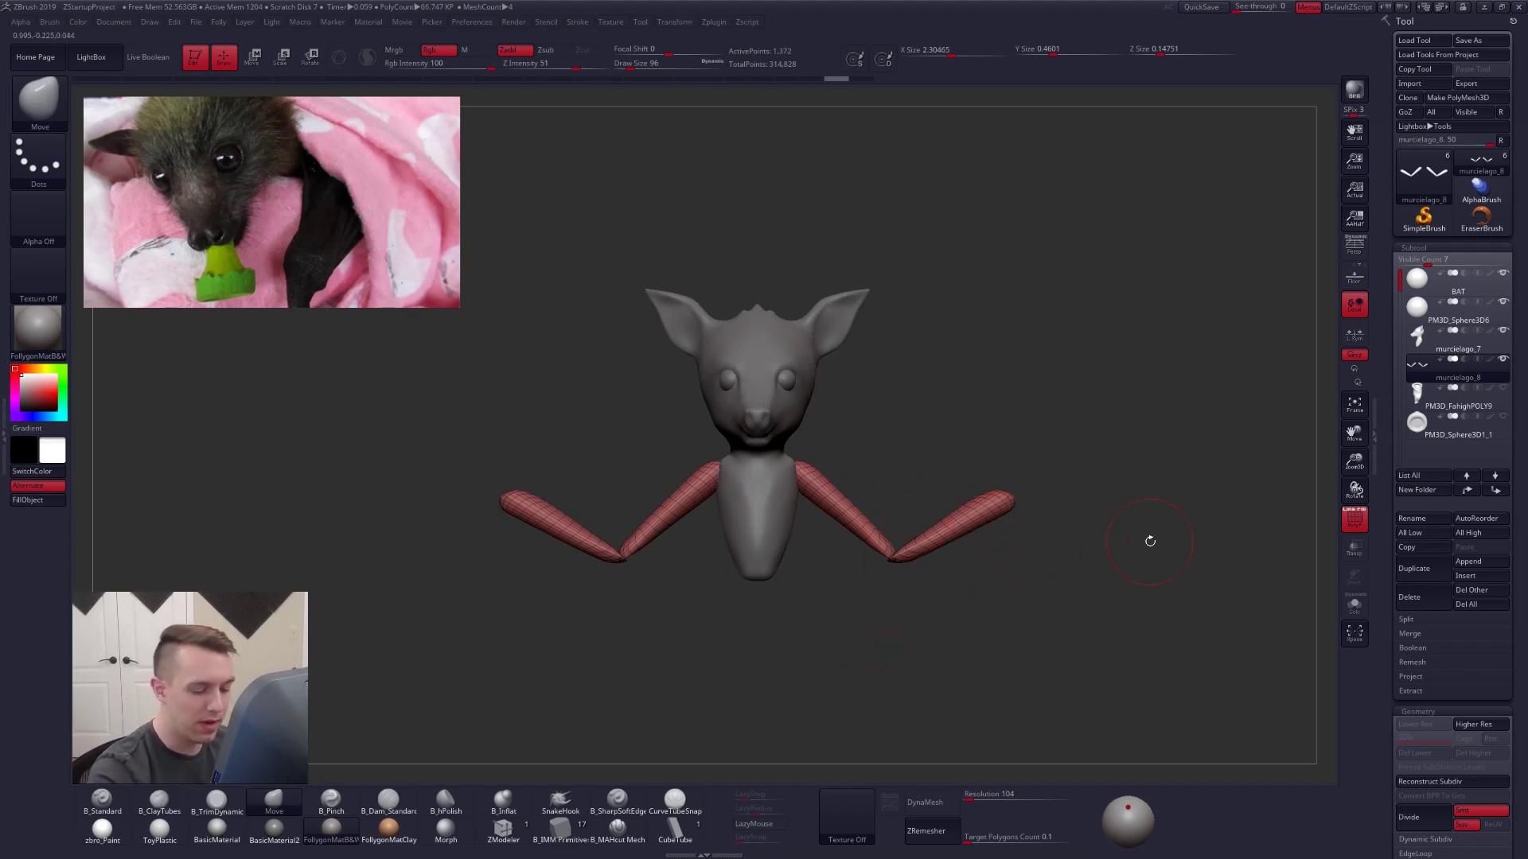
pyautogui.click(945, 799)
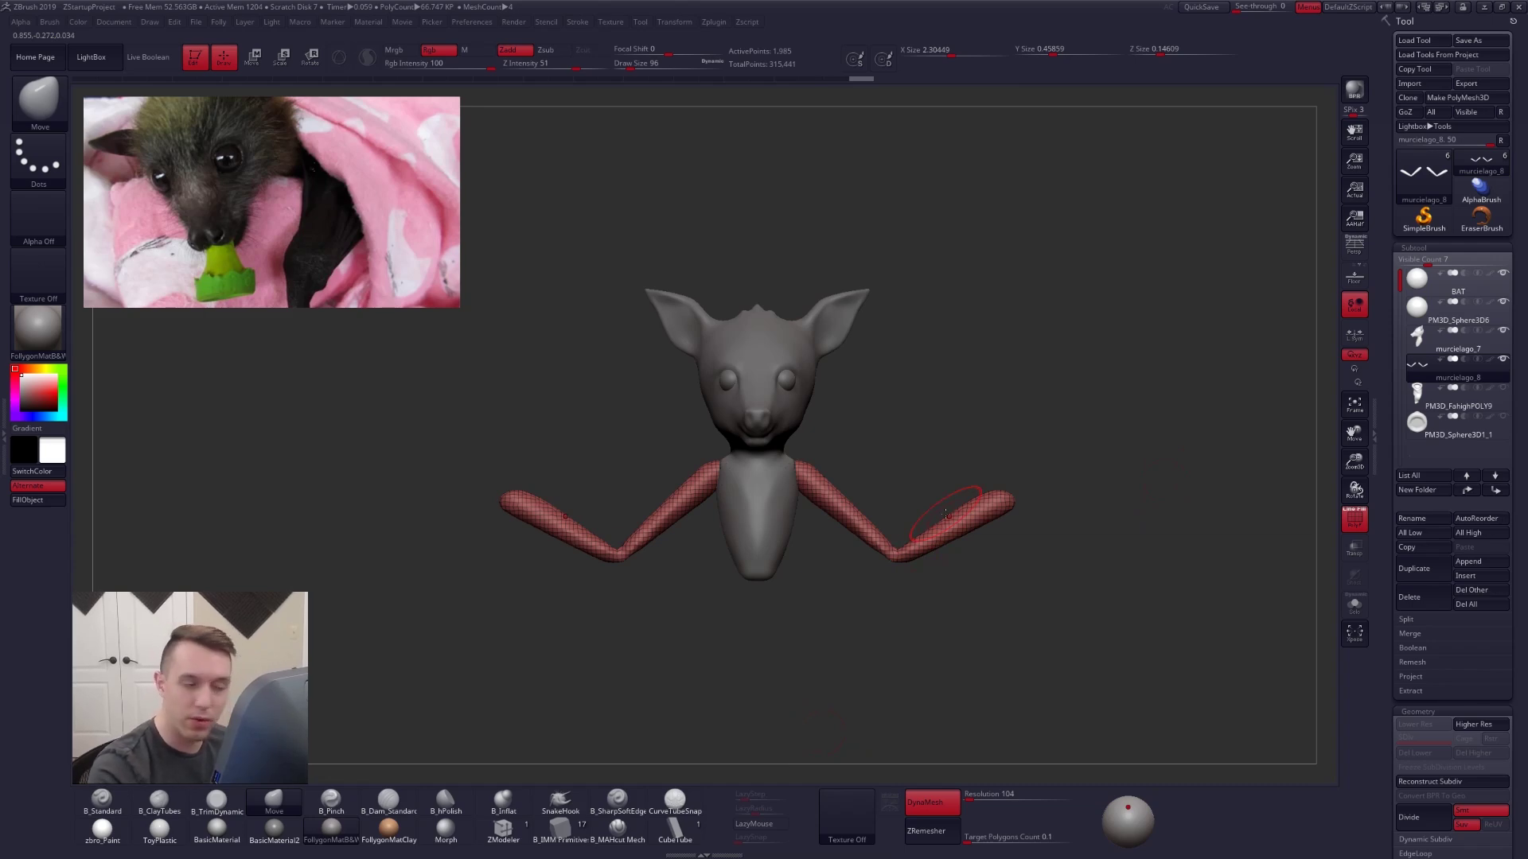
pyautogui.hotkey('shift', 'f')
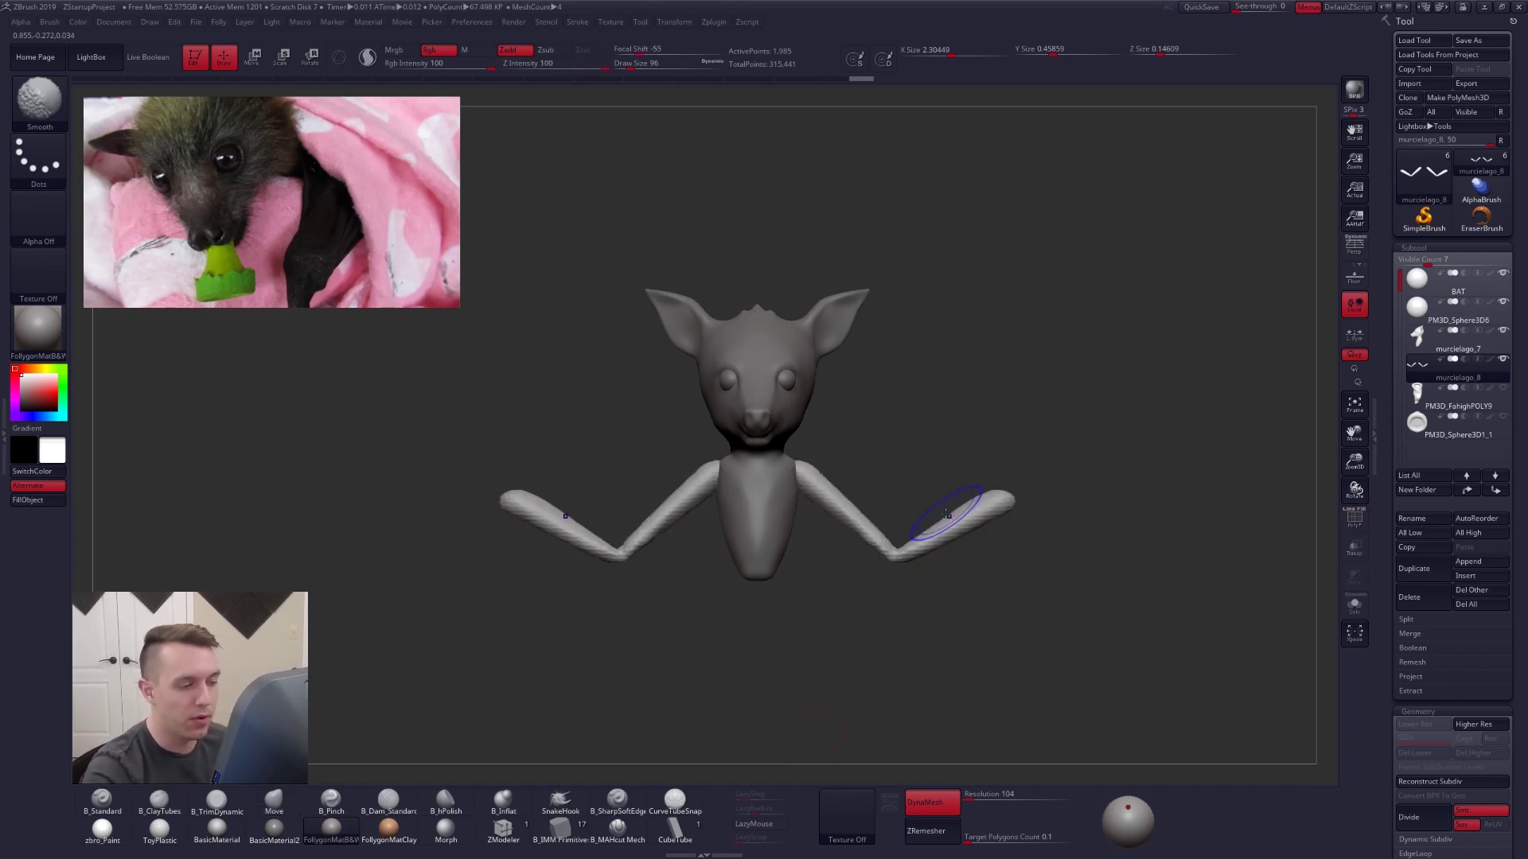
# - Try to thicken the upper arms down toward the elbows with a larger Move brush
pyautogui.keyDown('alt'); pyautogui.moveTo(968, 605); pyautogui.dragTo(978, 551); pyautogui.keyUp('alt')
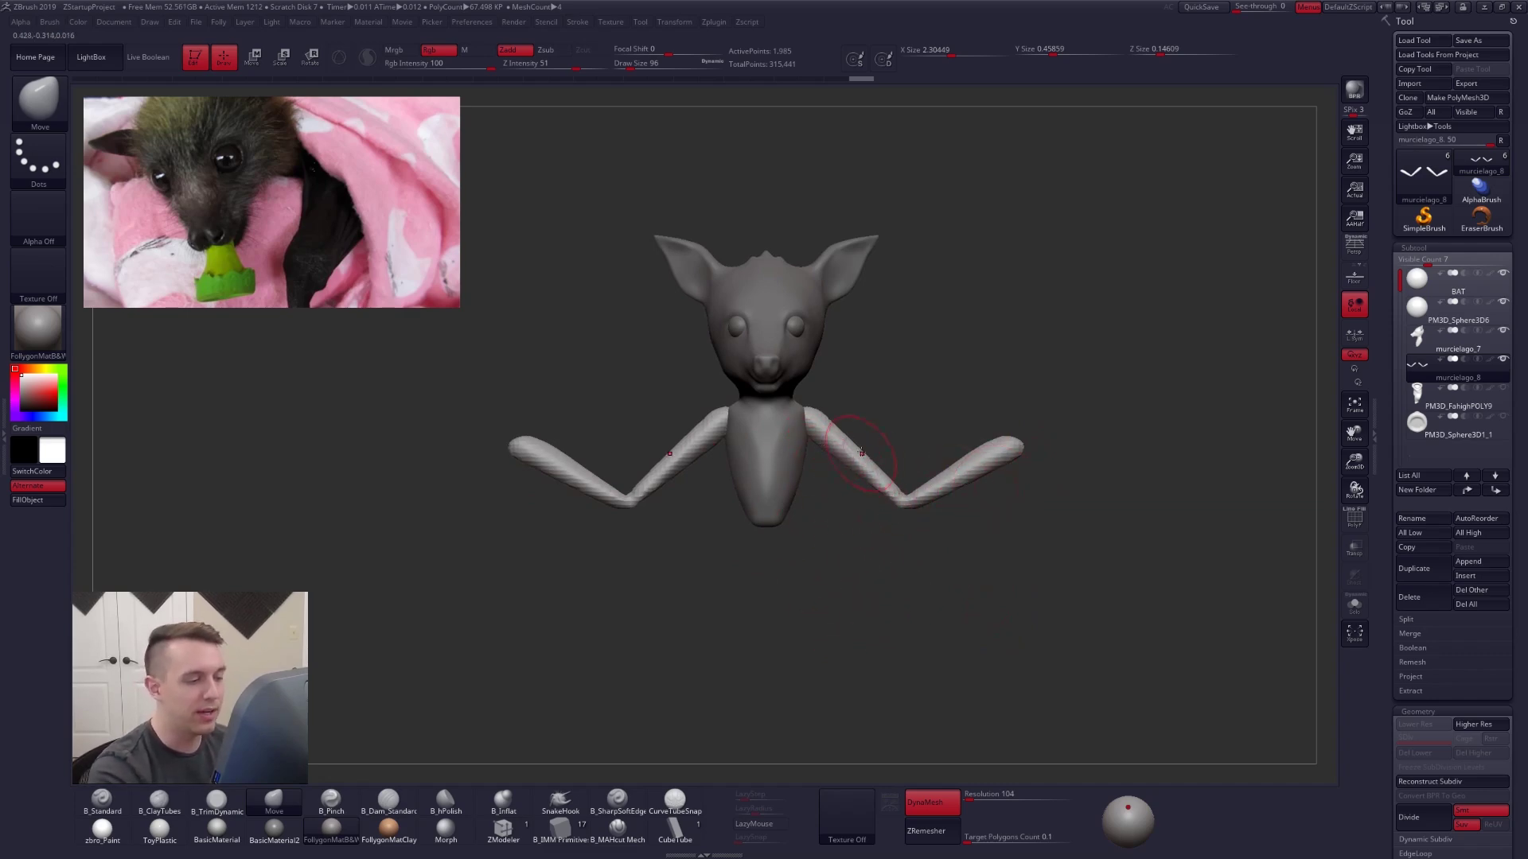
pyautogui.press('space')
pyautogui.moveTo(869, 442)
pyautogui.mouseDown()
pyautogui.moveTo(875, 476)
pyautogui.moveTo(919, 501)
pyautogui.moveTo(907, 519)
pyautogui.mouseUp()
pyautogui.hotkey('ctrl', 'space')
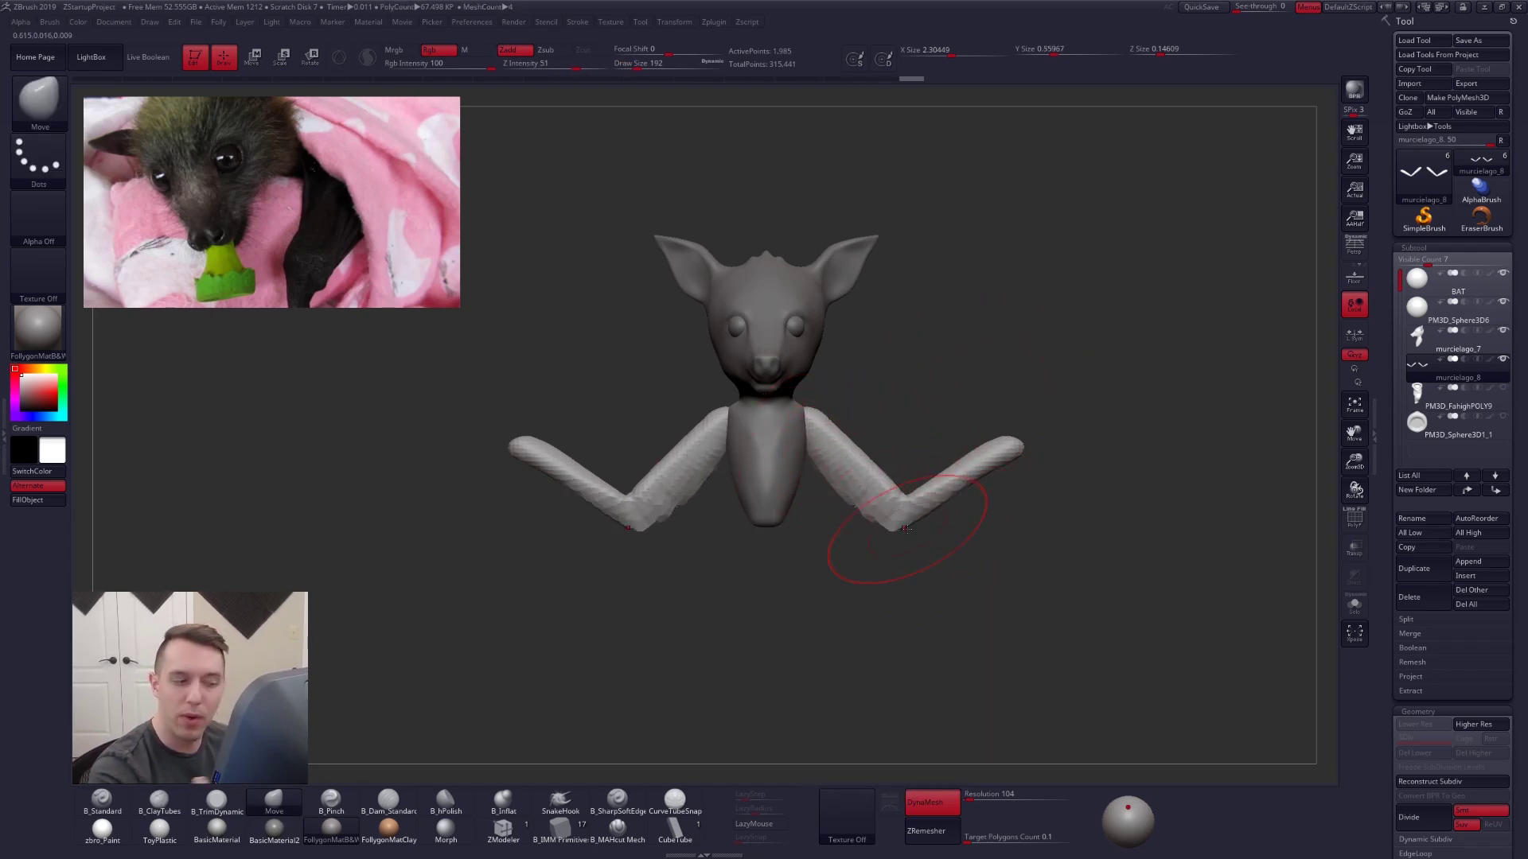
pyautogui.hotkey('ctrl', 'z')
pyautogui.hotkey('ctrl', 'z')
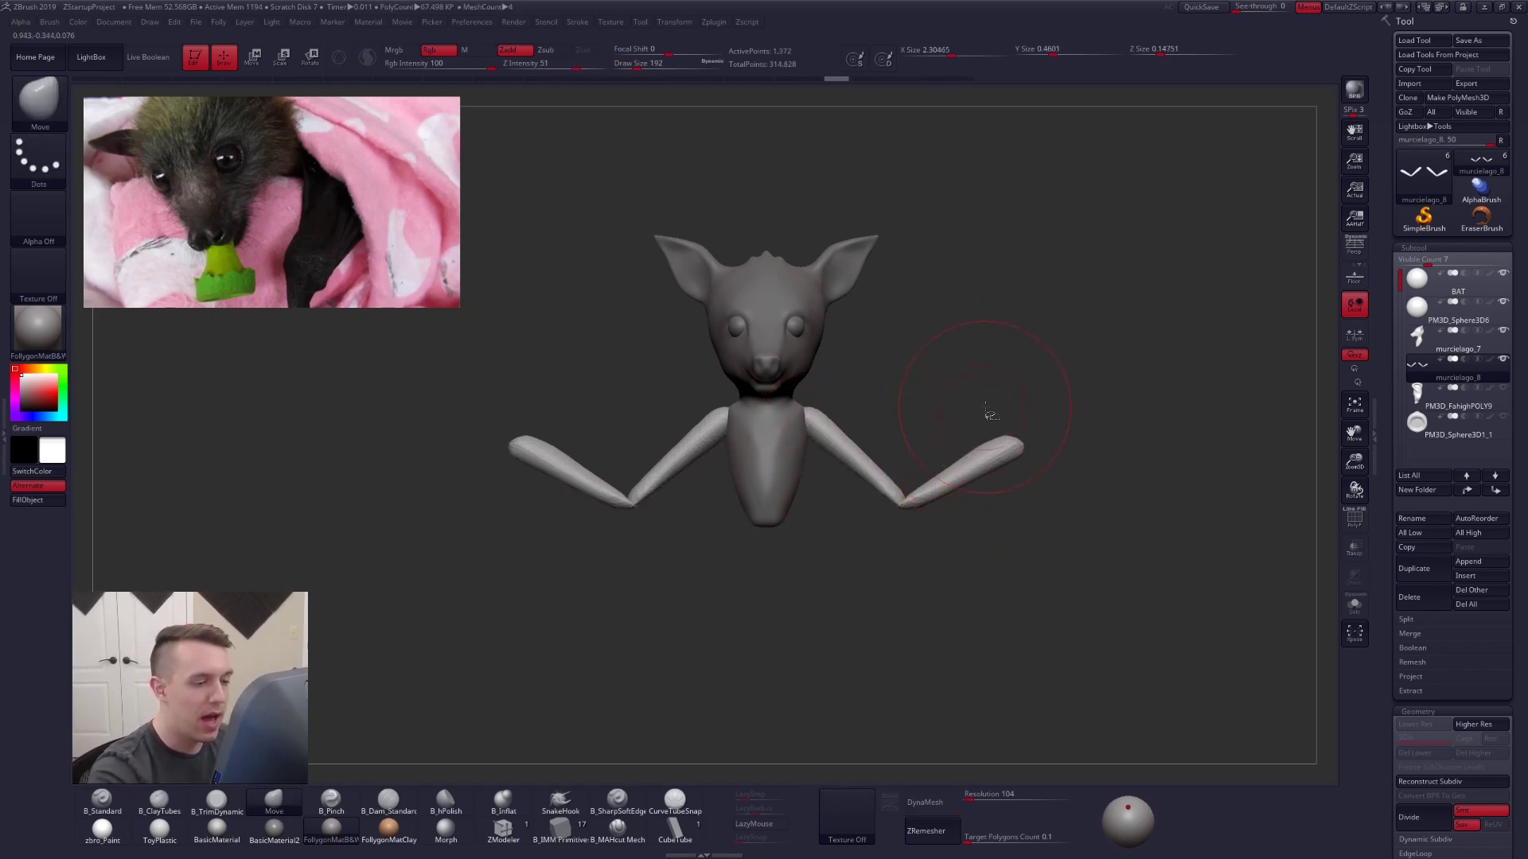
pyautogui.hotkey('ctrl', 'f')
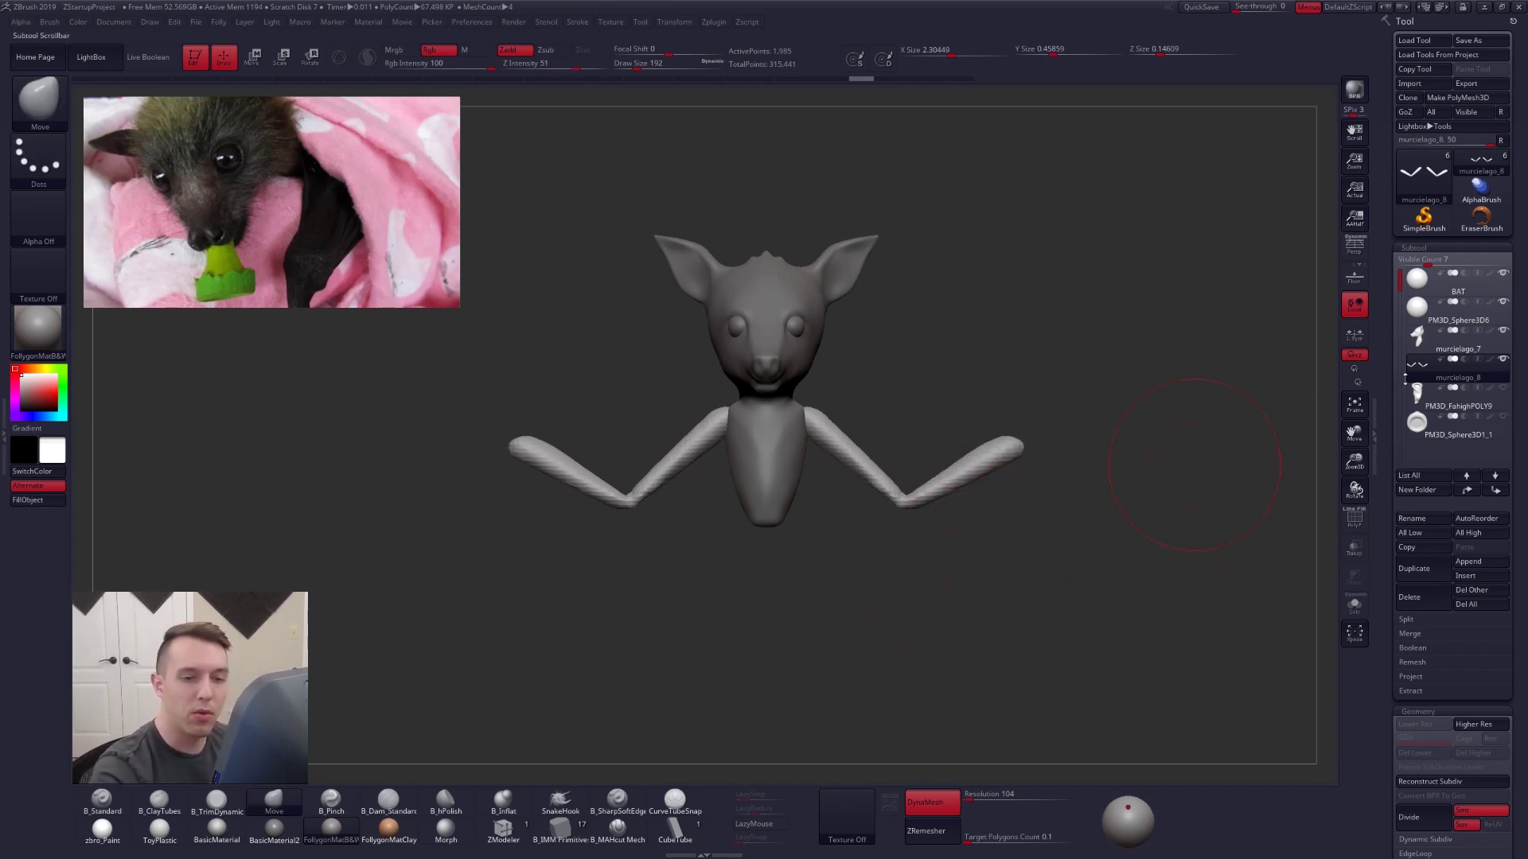
# - Make the head-and-torso subtool active, hide the arms, and show the mouth ring and the swaddle blanket
pyautogui.click(1427, 347)
pyautogui.keyDown('alt'); pyautogui.moveTo(795, 600); pyautogui.dragTo(806, 720); pyautogui.keyUp('alt')
pyautogui.press('space')
pyautogui.click(812, 484)
pyautogui.moveTo(811, 484); pyautogui.dragTo(814, 484)
pyautogui.click(1504, 417)
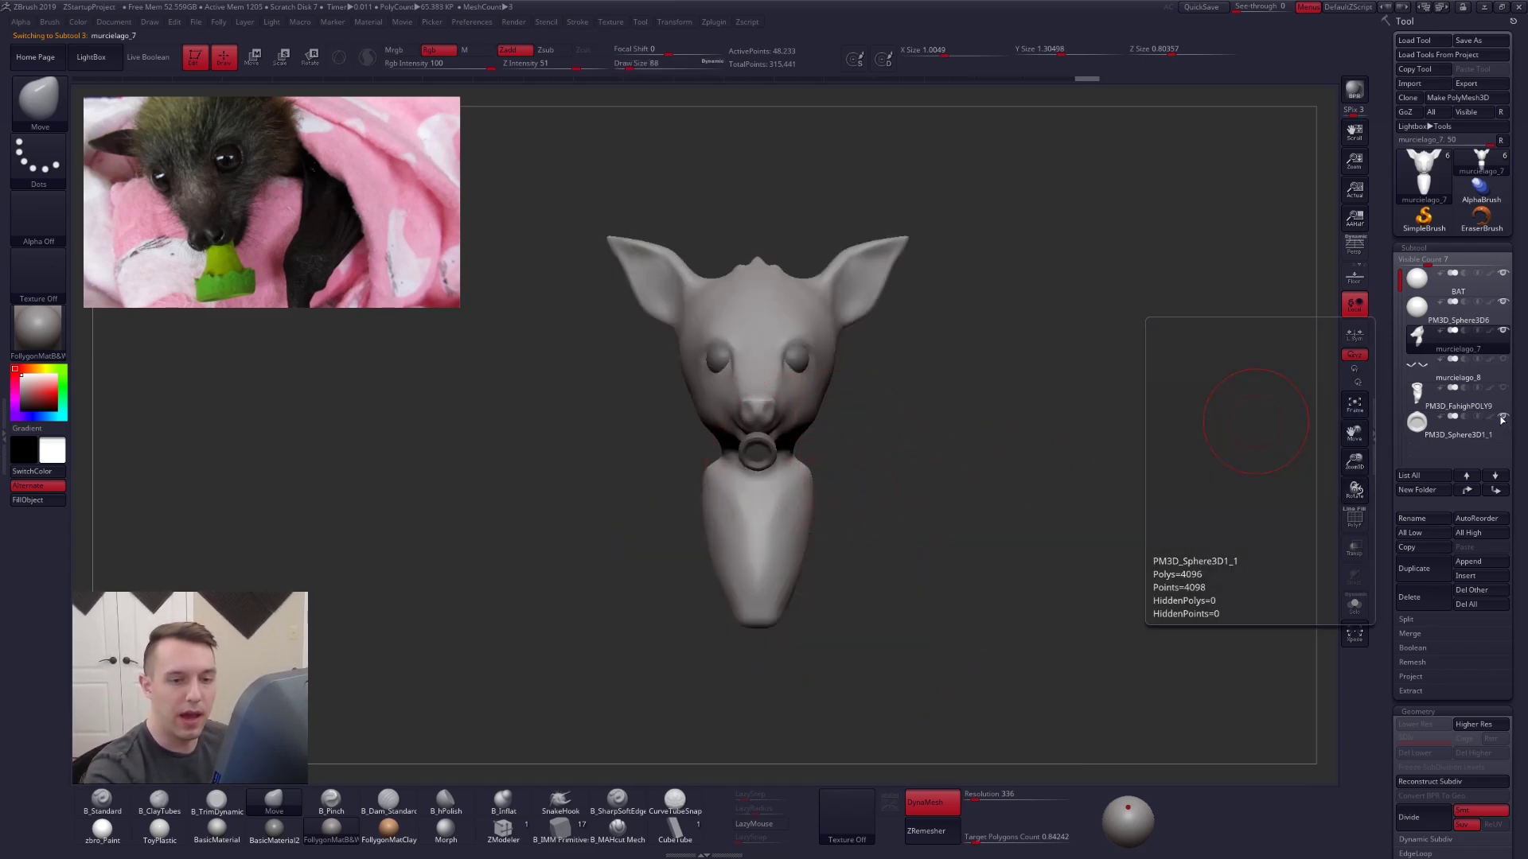
pyautogui.click(1503, 387)
pyautogui.moveTo(966, 550)
pyautogui.mouseDown()
pyautogui.moveTo(902, 581)
pyautogui.moveTo(907, 557)
pyautogui.moveTo(927, 561)
pyautogui.mouseUp()
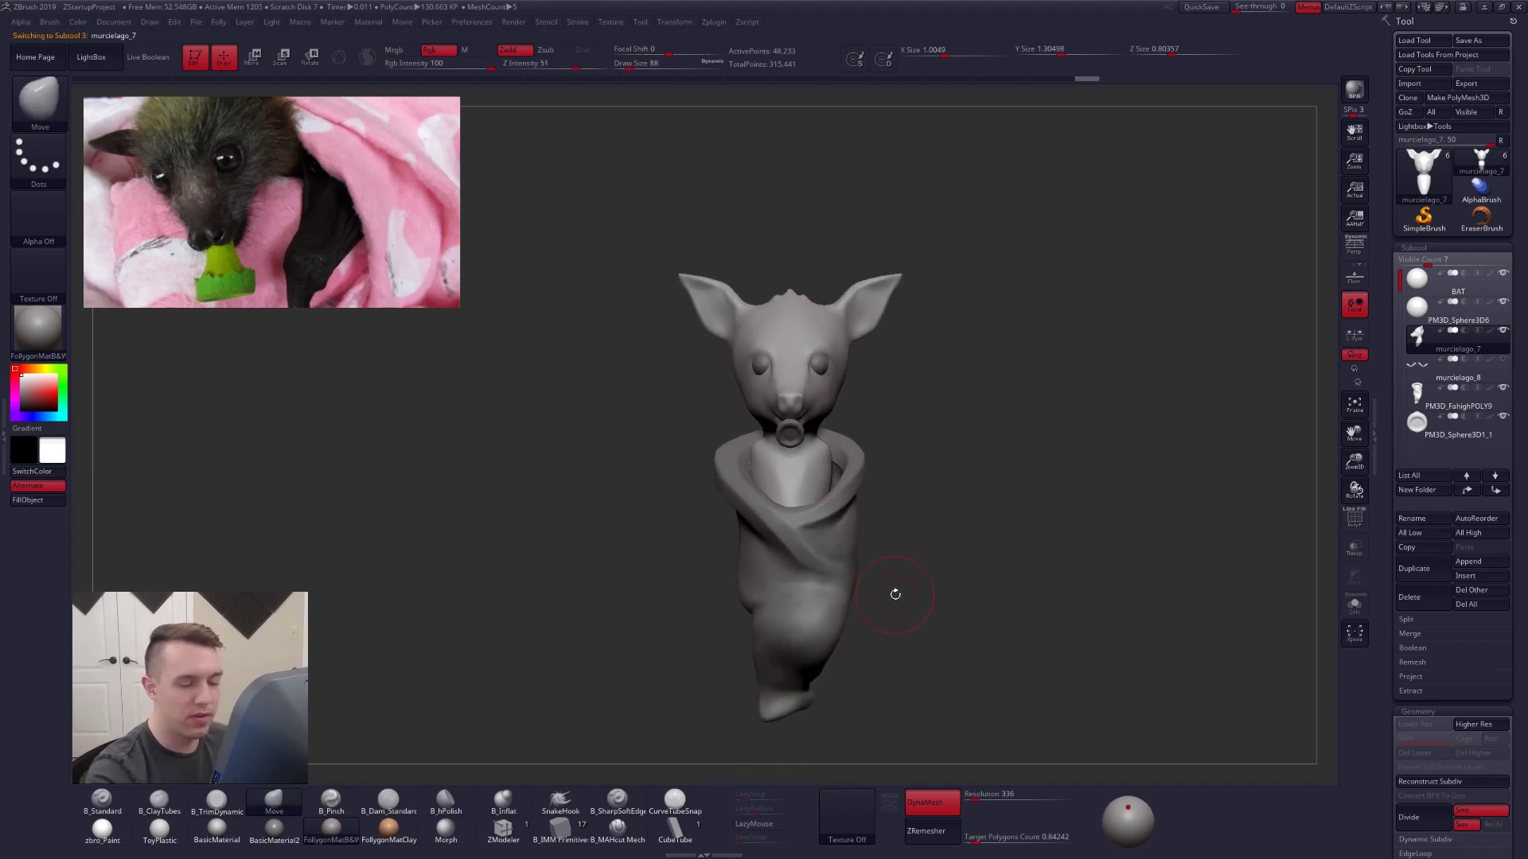
# - Select the swaddle blanket subtool and shift it slightly sideways around the torso with a Transpose line
pyautogui.click(1433, 402)
pyautogui.press('w')
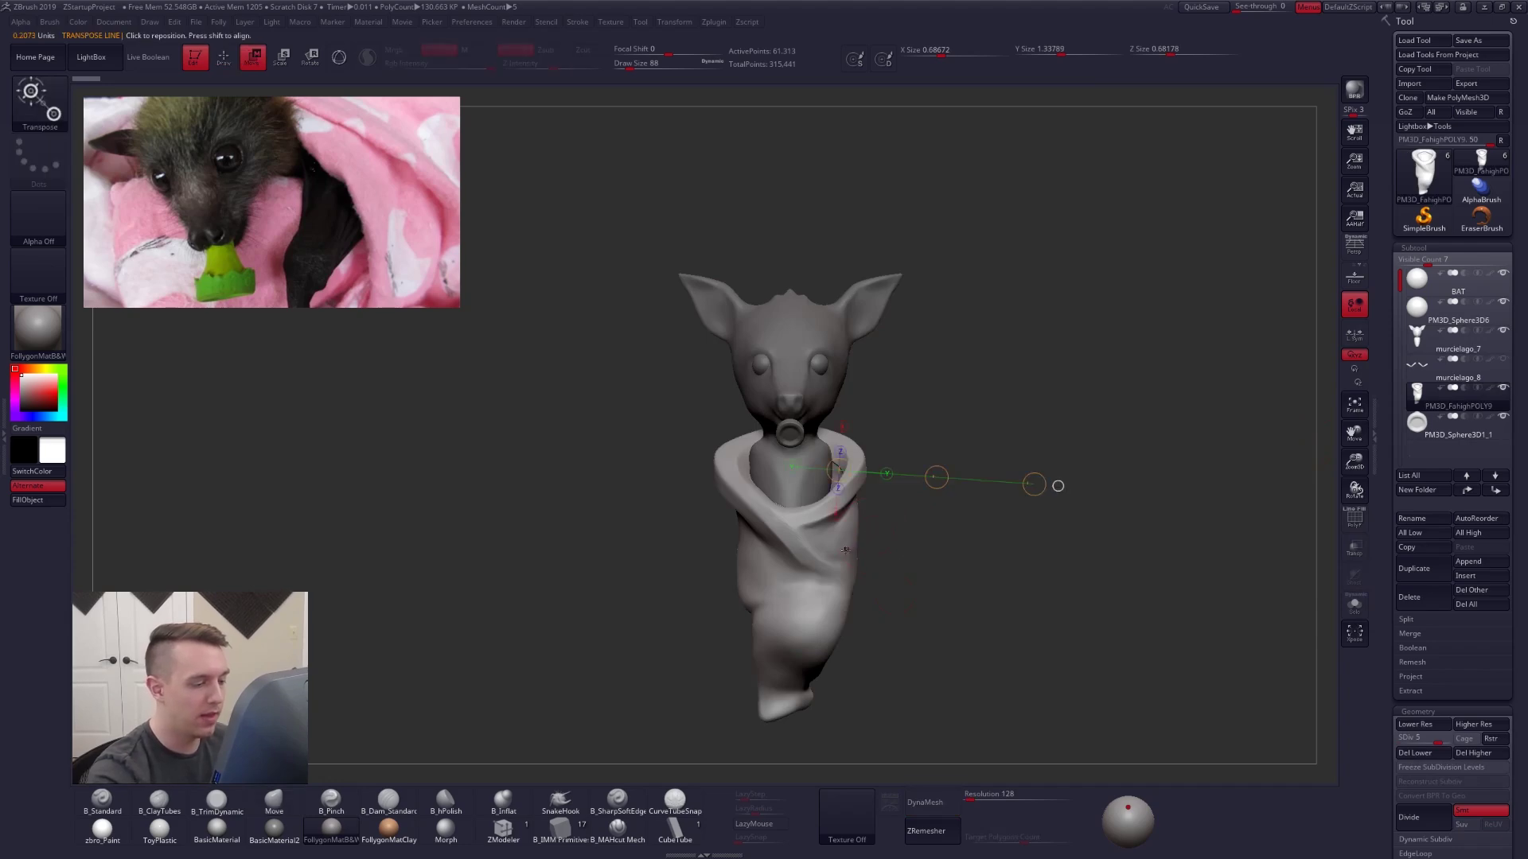
pyautogui.moveTo(836, 565)
pyautogui.keyDown('shift'); pyautogui.mouseDown()
pyautogui.moveTo(905, 562)
pyautogui.moveTo(863, 565)
pyautogui.mouseUp(); pyautogui.keyUp('shift')
pyautogui.press('q')
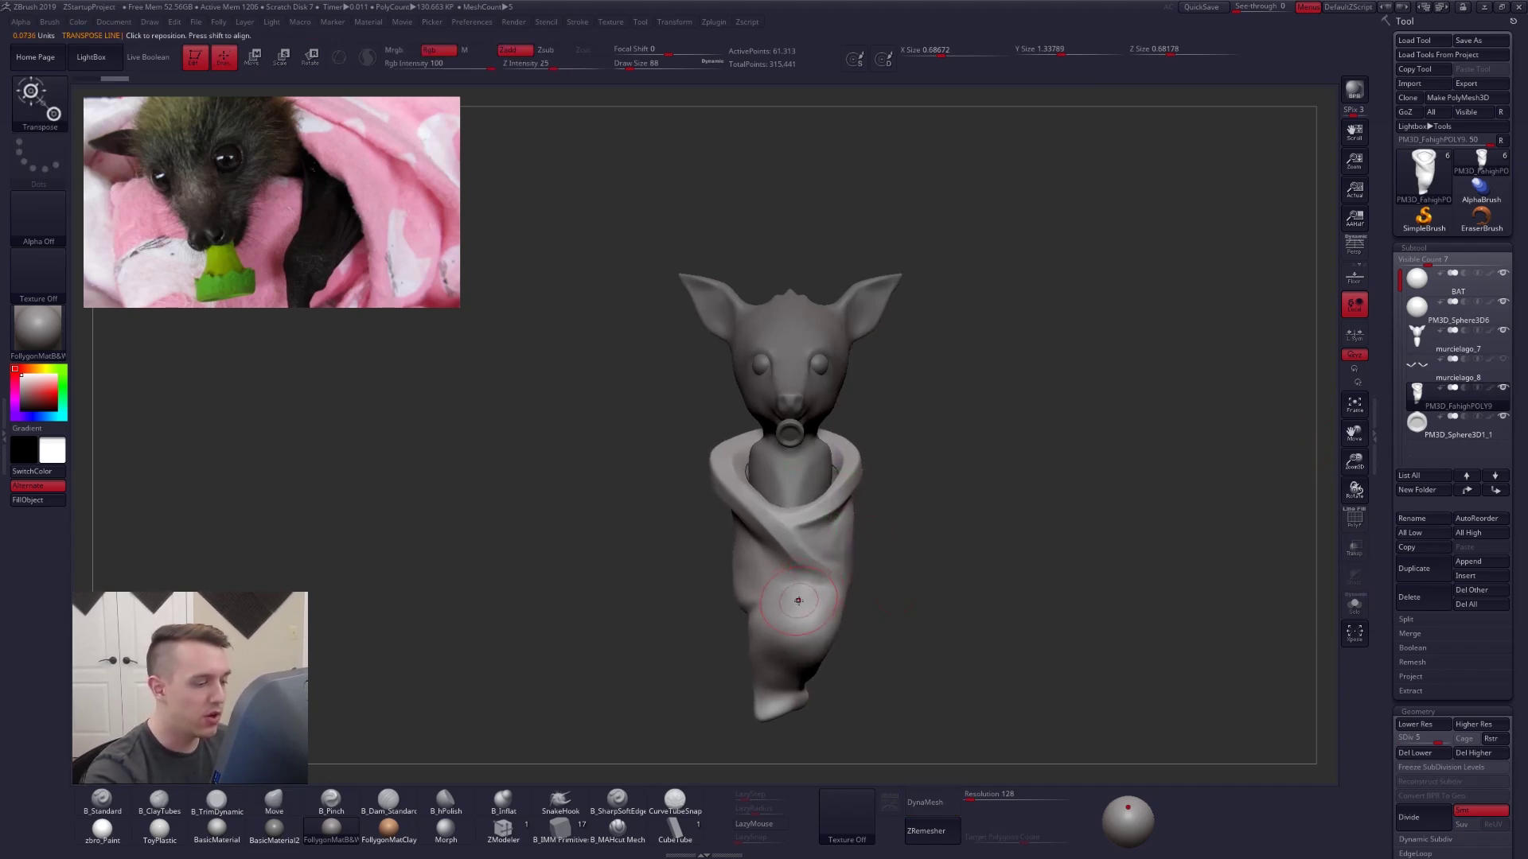
pyautogui.moveTo(734, 617)
pyautogui.mouseDown()
pyautogui.moveTo(1012, 637)
pyautogui.moveTo(1006, 566)
pyautogui.mouseUp()
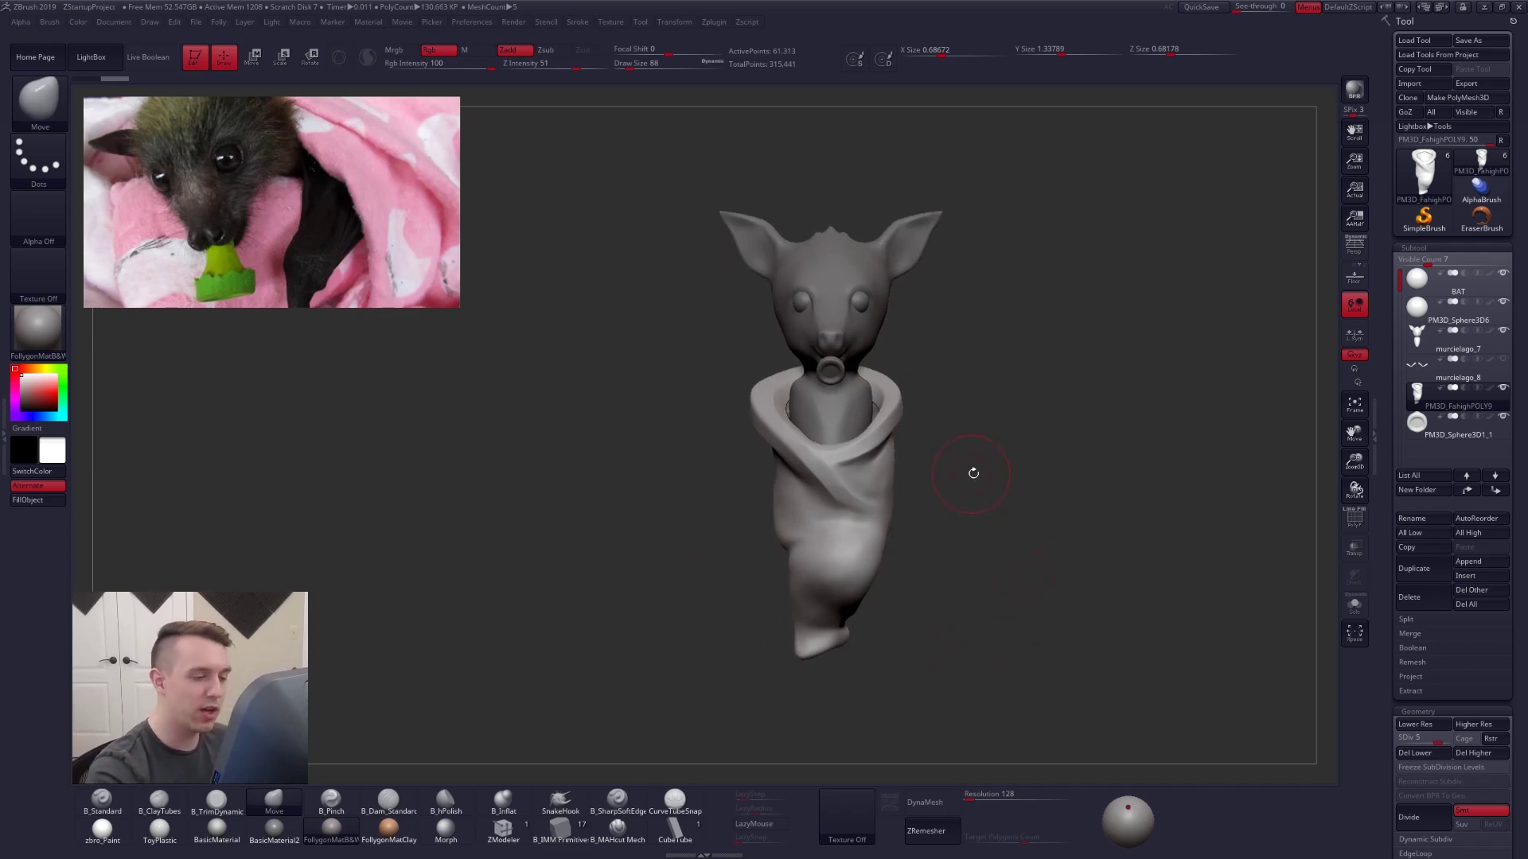
# - Isolate the swaddle blanket in Solo mode with its polyframe shown, and view its opening from the side
pyautogui.keyDown('alt'); pyautogui.moveTo(978, 468); pyautogui.dragTo(932, 509); pyautogui.keyUp('alt')
pyautogui.hotkey('shift', 'f')
pyautogui.hotkey('alt', 's')
pyautogui.moveTo(984, 636); pyautogui.dragTo(915, 706)
pyautogui.hotkey('shift', 'f')
pyautogui.moveTo(887, 648); pyautogui.dragTo(930, 679)
pyautogui.hotkey('alt', 's')
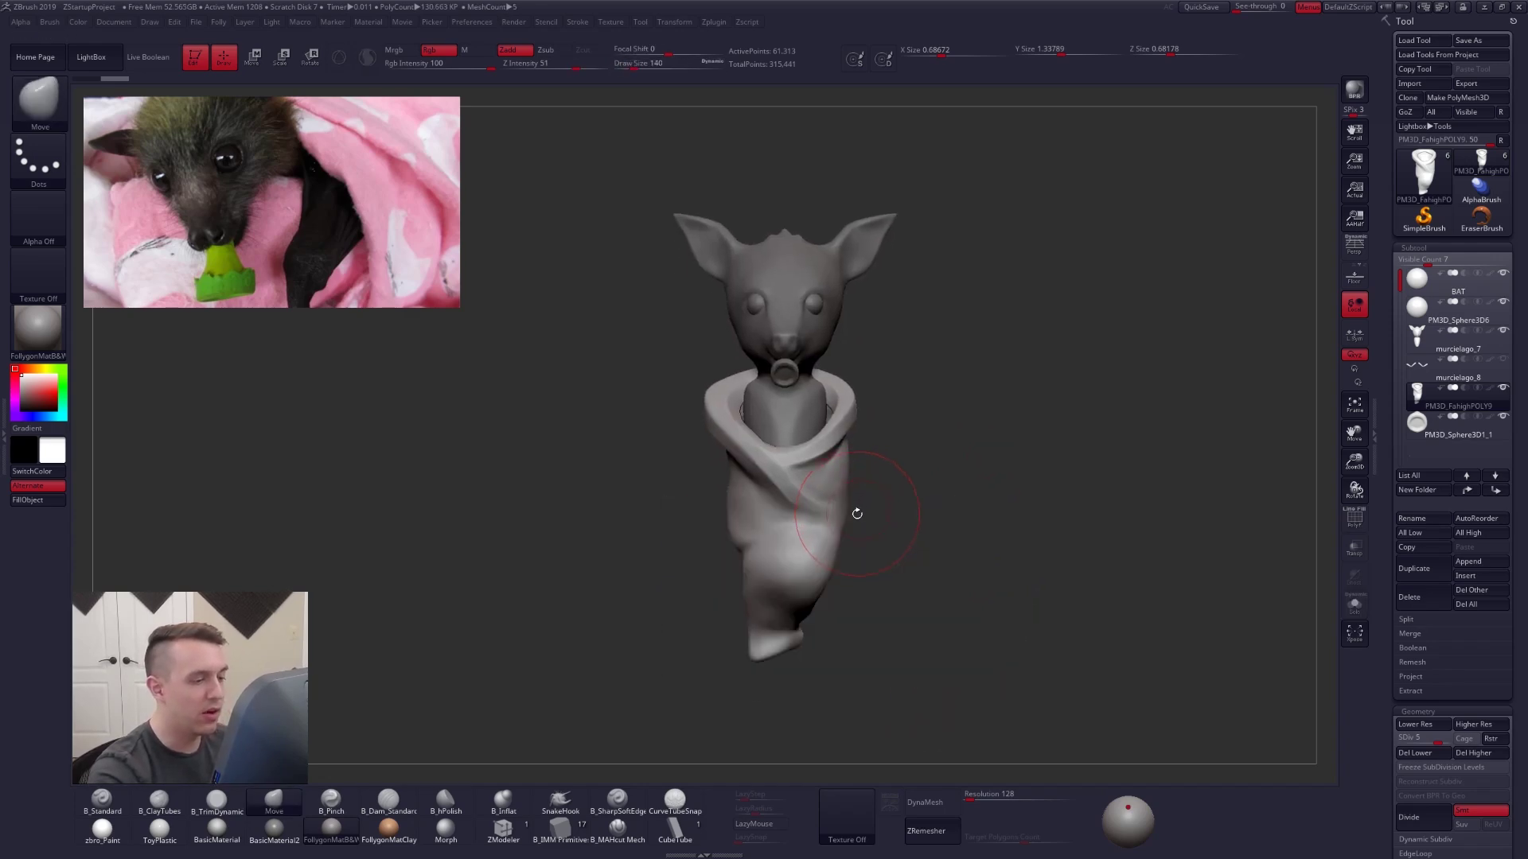
pyautogui.moveTo(884, 519)
pyautogui.mouseDown()
pyautogui.moveTo(802, 546)
pyautogui.moveTo(880, 529)
pyautogui.mouseUp()
pyautogui.hotkey('shift', 'f')
pyautogui.hotkey('alt', 's')
pyautogui.keyDown('alt'); pyautogui.moveTo(846, 358); pyautogui.dragTo(858, 430); pyautogui.keyUp('alt')
pyautogui.hotkey('shift', 'f')
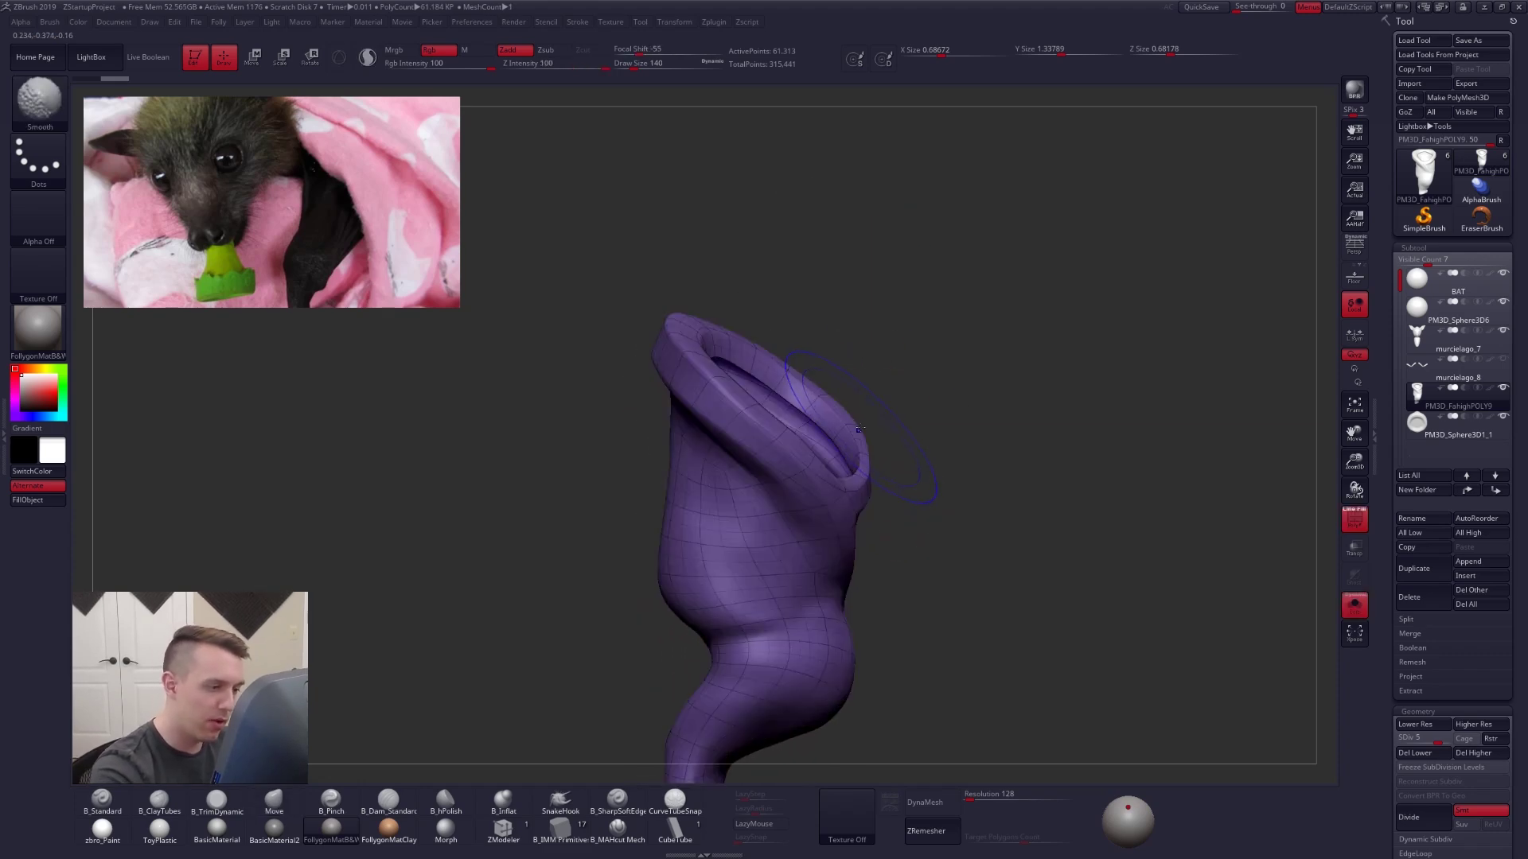
# - Drop the blanket to its lowest subdivision level and turn on Double Sided display
pyautogui.hotkey('shift', 'd')
pyautogui.hotkey('shift', 'd')
pyautogui.hotkey('shift', 'd')
pyautogui.hotkey('alt', 'f')
pyautogui.click(984, 456)
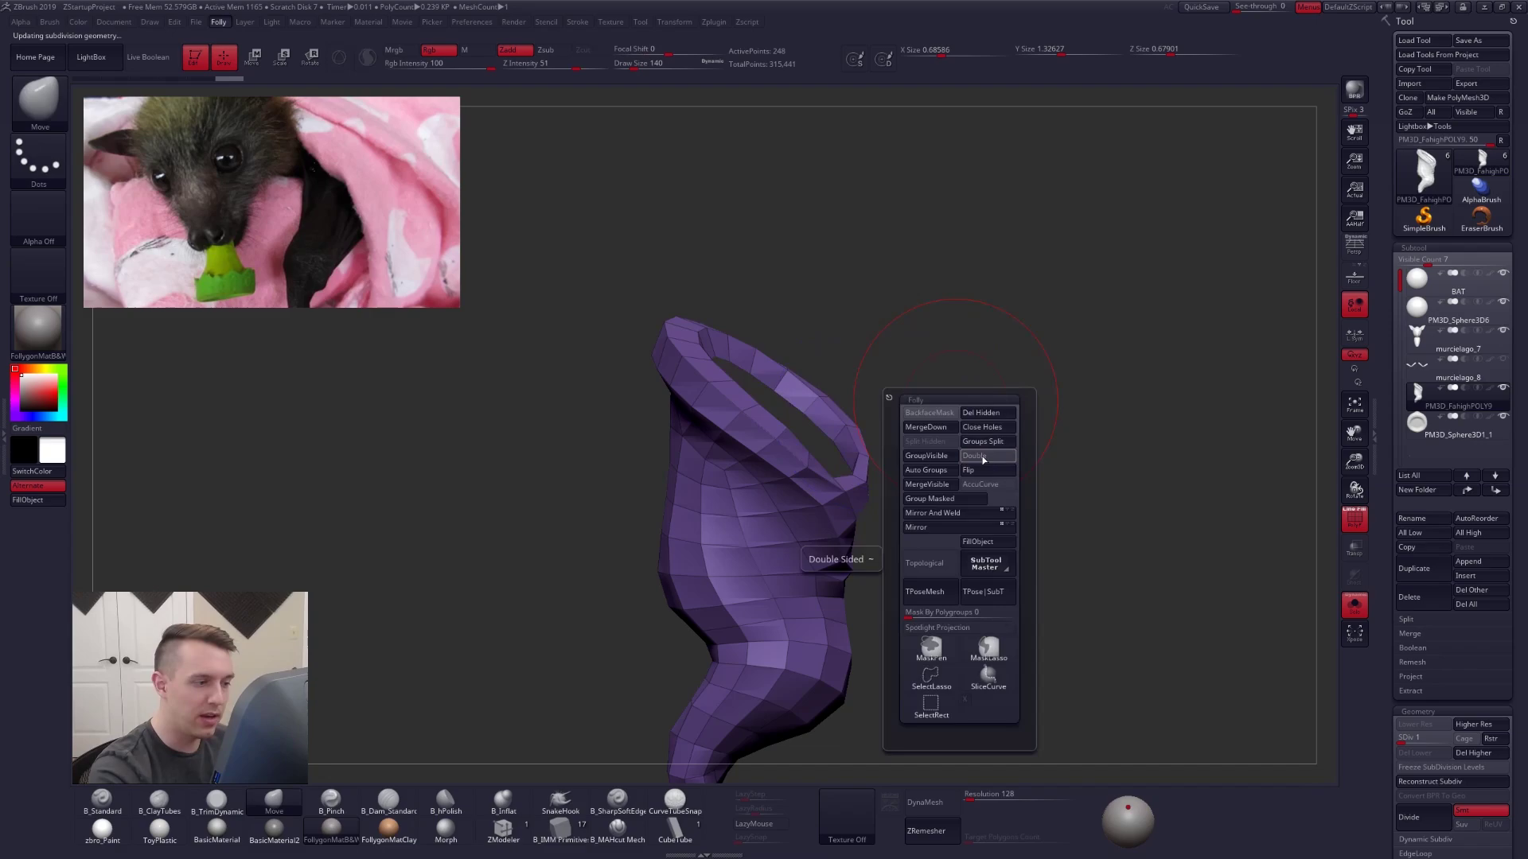
pyautogui.click(984, 456)
# - Step the blanket up to subdivision level 6 and back down to examine its rim and inner surface
pyautogui.press('d')
pyautogui.press('d')
pyautogui.press('d')
pyautogui.press('d')
pyautogui.press('d')
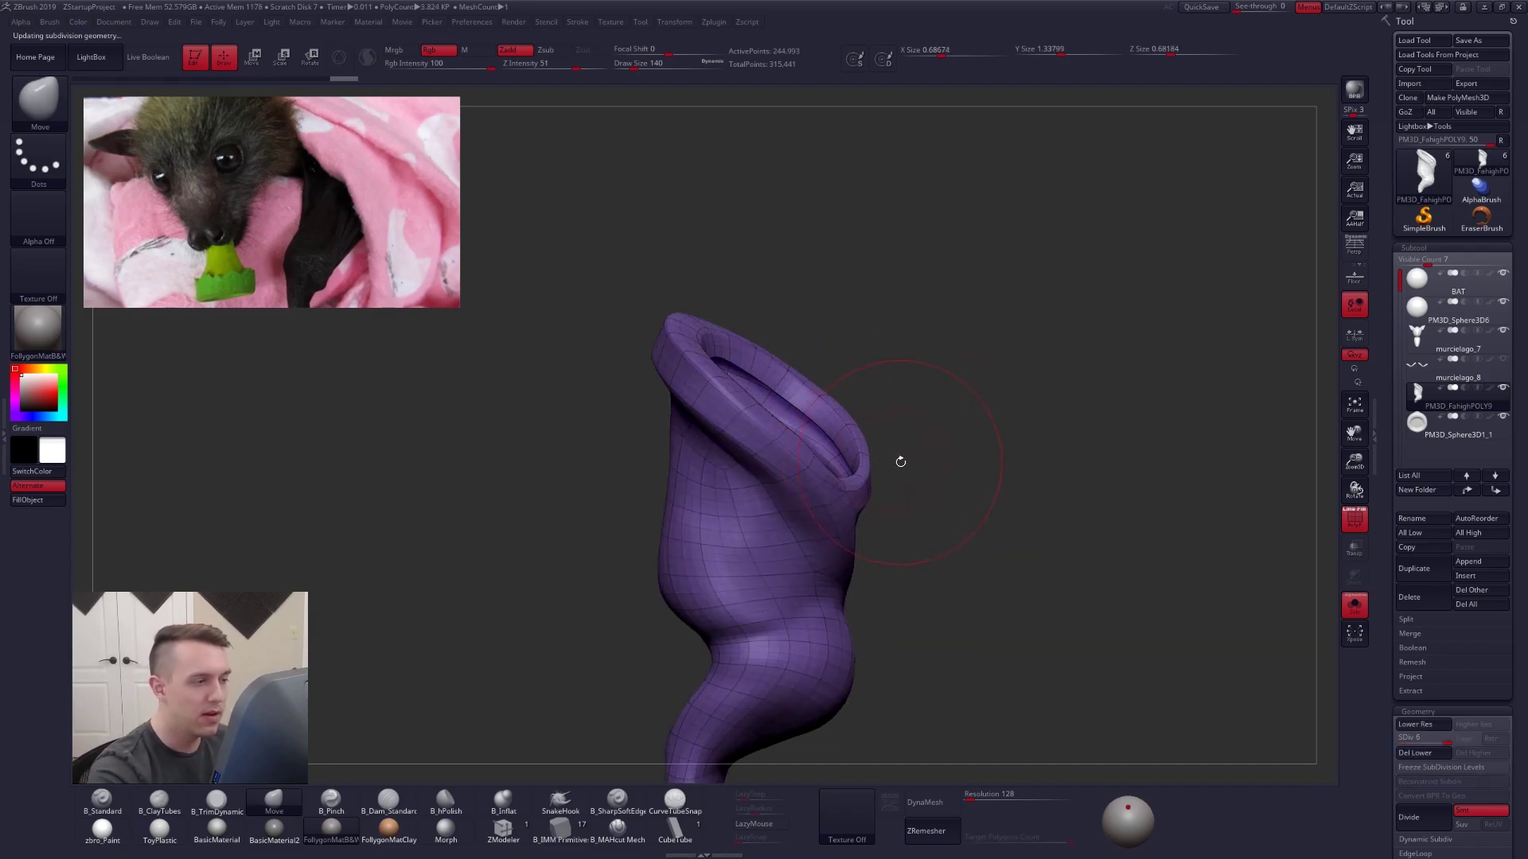
pyautogui.moveTo(901, 461); pyautogui.dragTo(859, 489)
pyautogui.hotkey('shift', 'd')
pyautogui.hotkey('shift', 'd')
pyautogui.hotkey('shift', 'd')
pyautogui.hotkey('shift', 'd')
pyautogui.hotkey('shift', 'd')
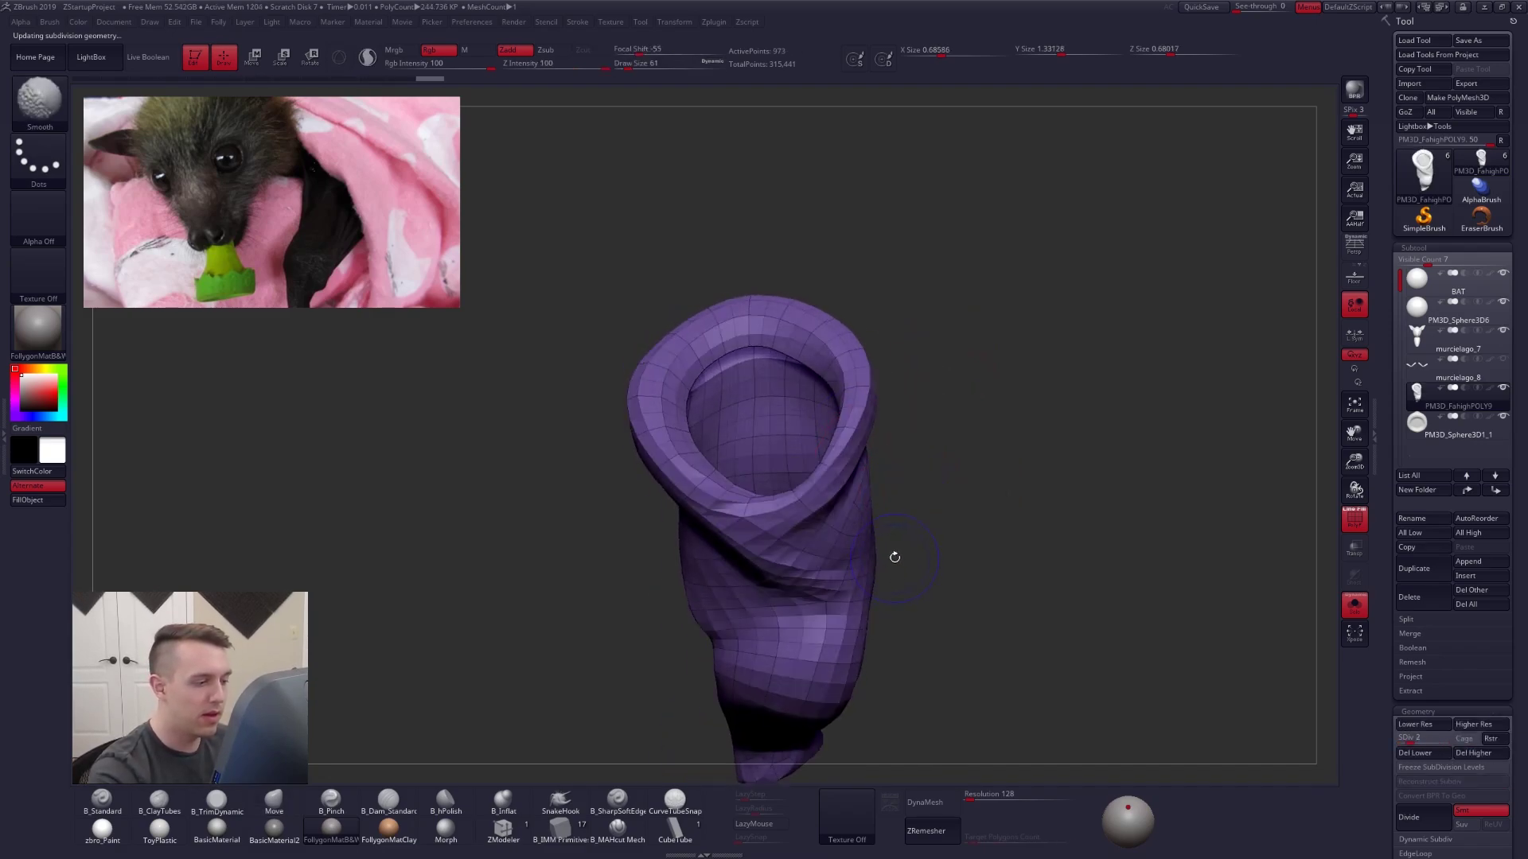
# - Hide the blanket's rolled inner rim polygons with a lasso selection, and show the rest of the bat without the polyframe
pyautogui.moveTo(880, 547)
pyautogui.mouseDown()
pyautogui.moveTo(872, 669)
pyautogui.moveTo(915, 497)
pyautogui.mouseUp()
pyautogui.moveTo(915, 498)
pyautogui.mouseDown(button='right')
pyautogui.moveTo(922, 459)
pyautogui.moveTo(930, 471)
pyautogui.mouseUp(button='right')
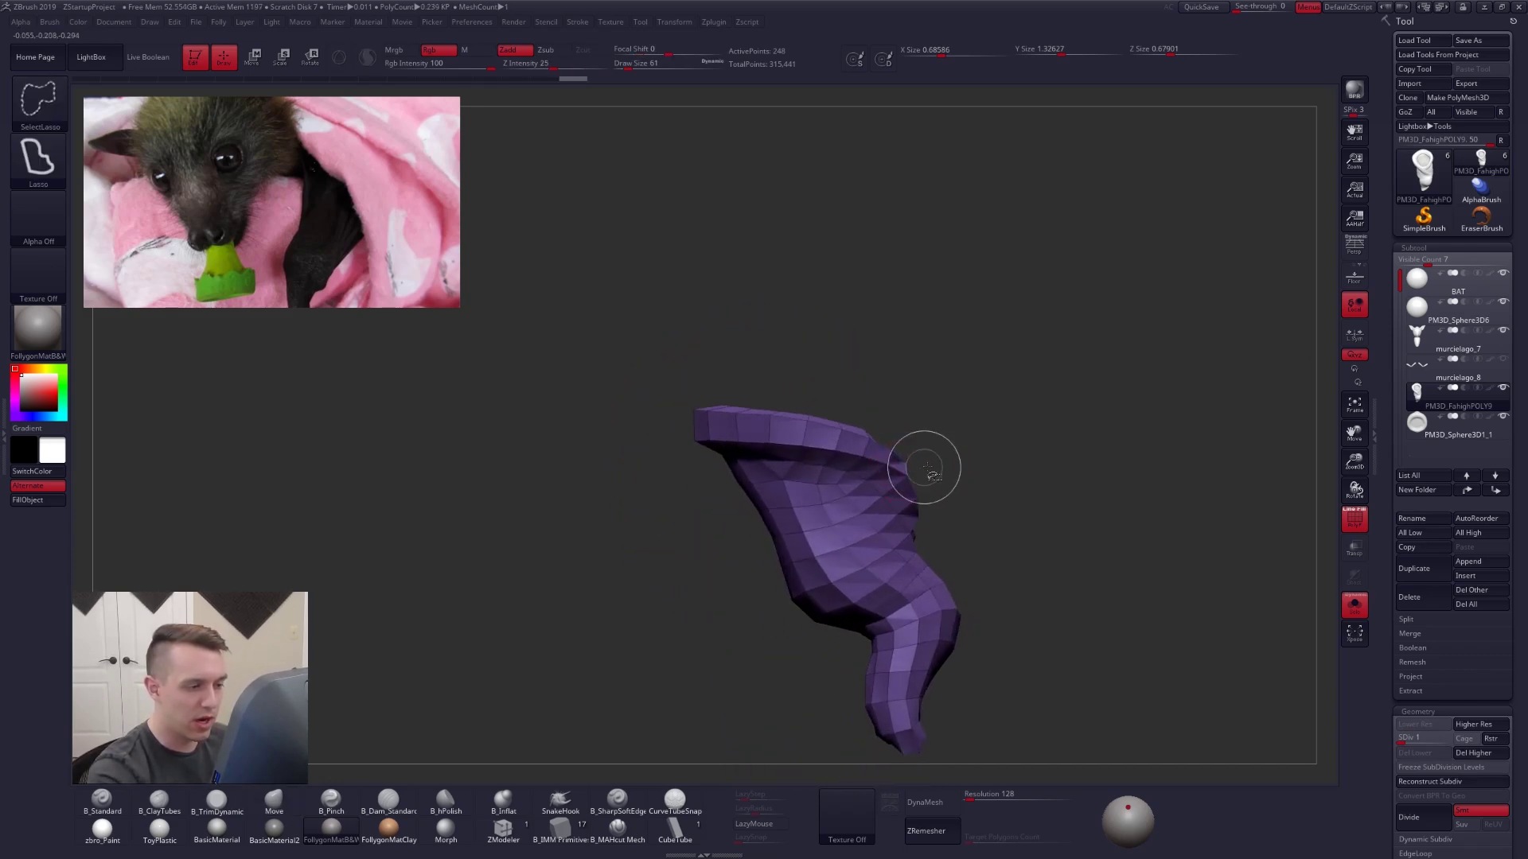
pyautogui.keyDown('ctrl'); pyautogui.keyDown('alt'); pyautogui.keyDown('shift'); pyautogui.moveTo(917, 462); pyautogui.dragTo(713, 342); pyautogui.keyUp('shift'); pyautogui.keyUp('alt'); pyautogui.keyUp('ctrl')
pyautogui.moveTo(978, 440)
pyautogui.mouseDown()
pyautogui.moveTo(933, 471)
pyautogui.moveTo(962, 423)
pyautogui.moveTo(1002, 499)
pyautogui.moveTo(902, 508)
pyautogui.mouseUp()
pyautogui.keyDown('ctrl'); pyautogui.moveTo(902, 508); pyautogui.dragTo(838, 431); pyautogui.keyUp('ctrl')
pyautogui.hotkey('shift', 'f')
pyautogui.moveTo(899, 477); pyautogui.dragTo(896, 554)
pyautogui.hotkey('alt', 's')
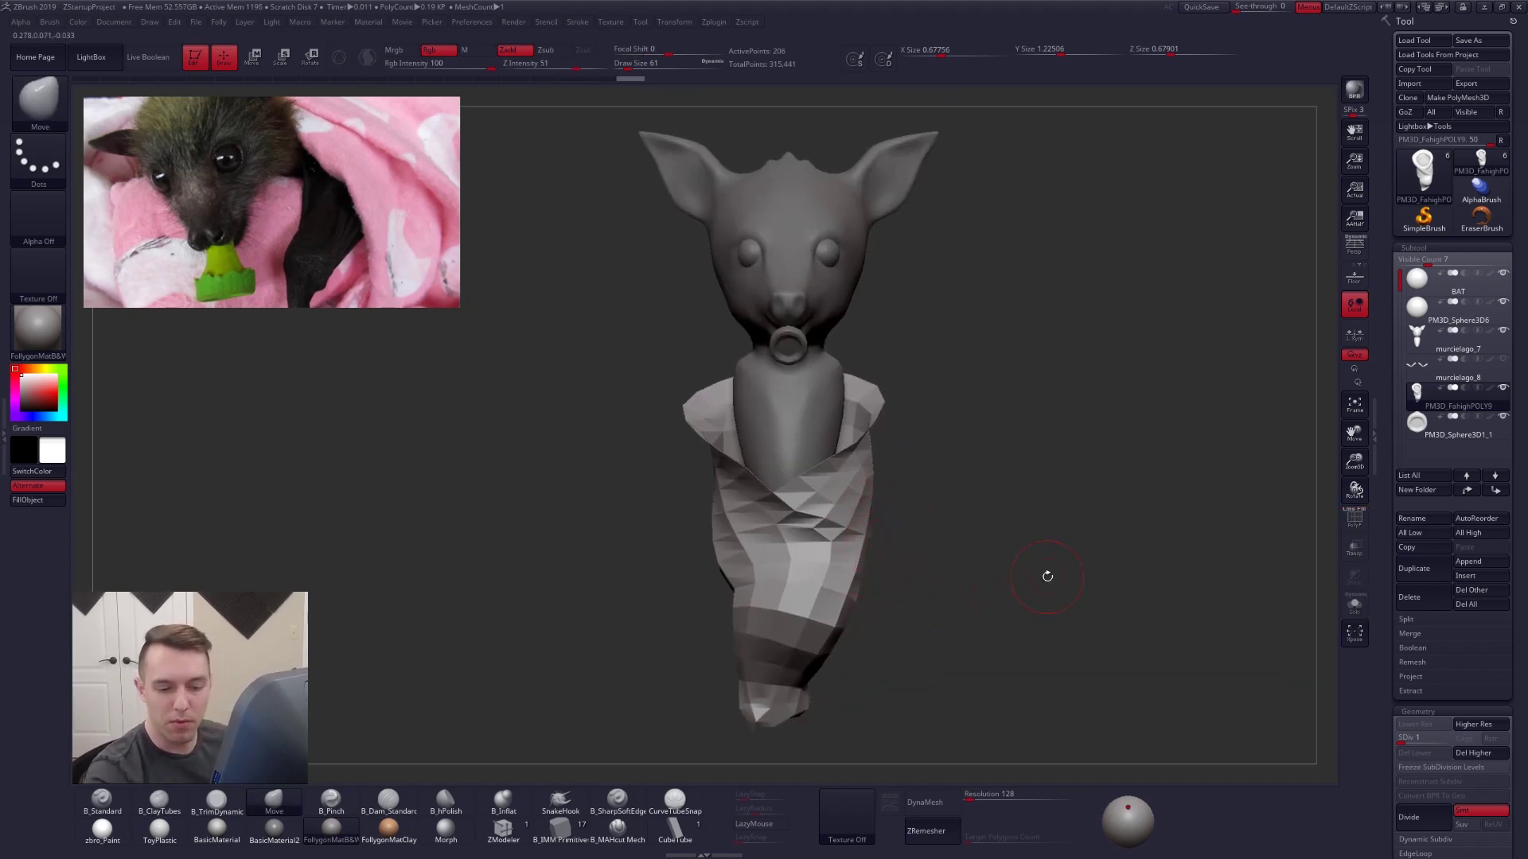
# - Delete the blanket's higher subdivision levels and its hidden polygons
pyautogui.click(1467, 754)
pyautogui.hotkey('ctrl', 'f')
pyautogui.click(1079, 378)
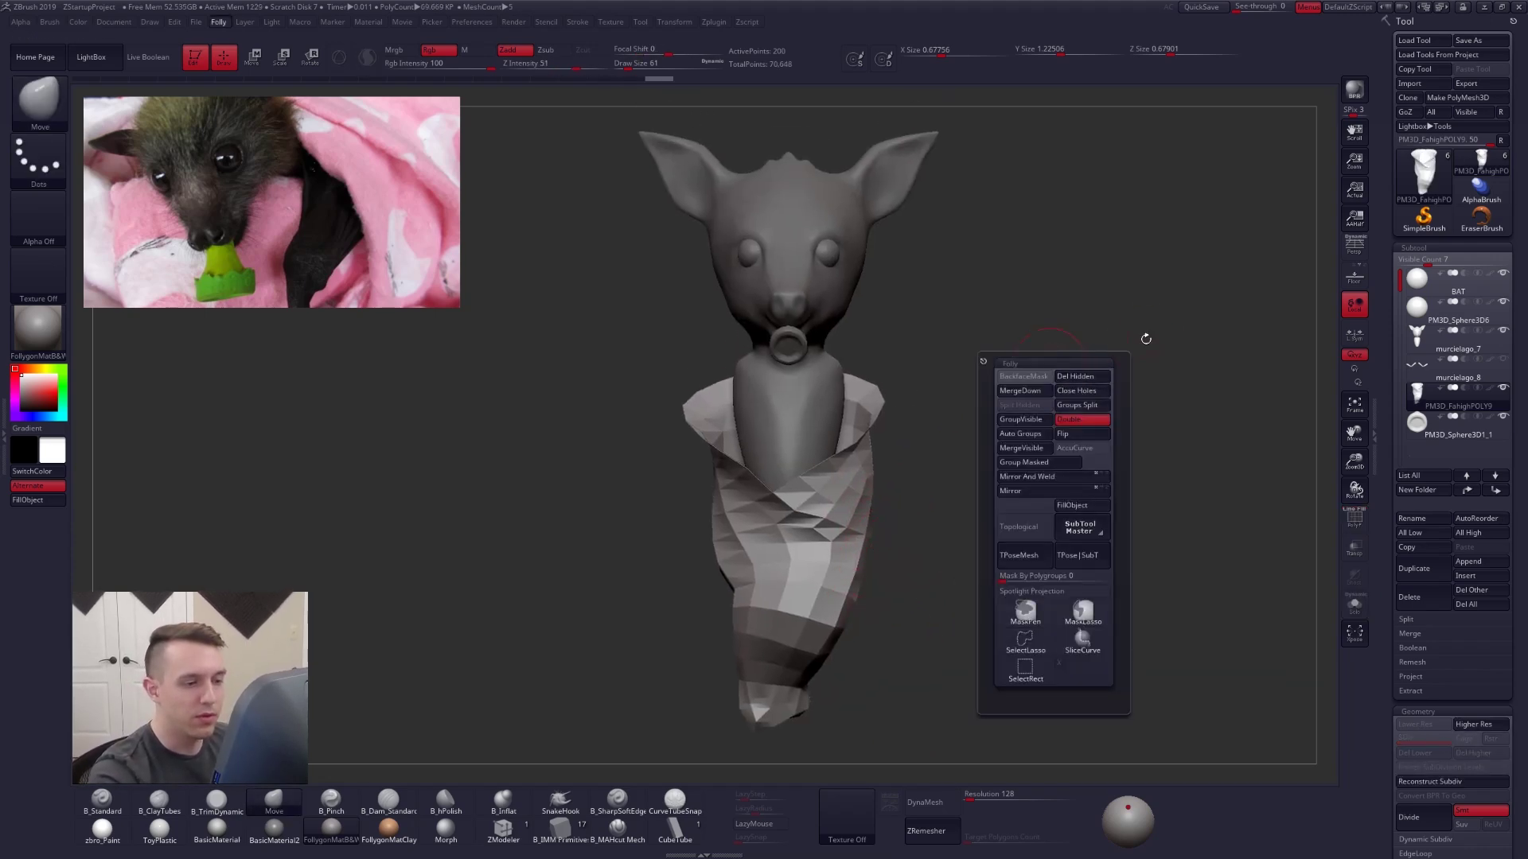
# - Activate Dynamic Subdiv on the blanket and check the smoothed shape from the front and side
pyautogui.keyDown('alt'); pyautogui.moveTo(912, 509); pyautogui.dragTo(921, 488); pyautogui.keyUp('alt')
pyautogui.press('d')
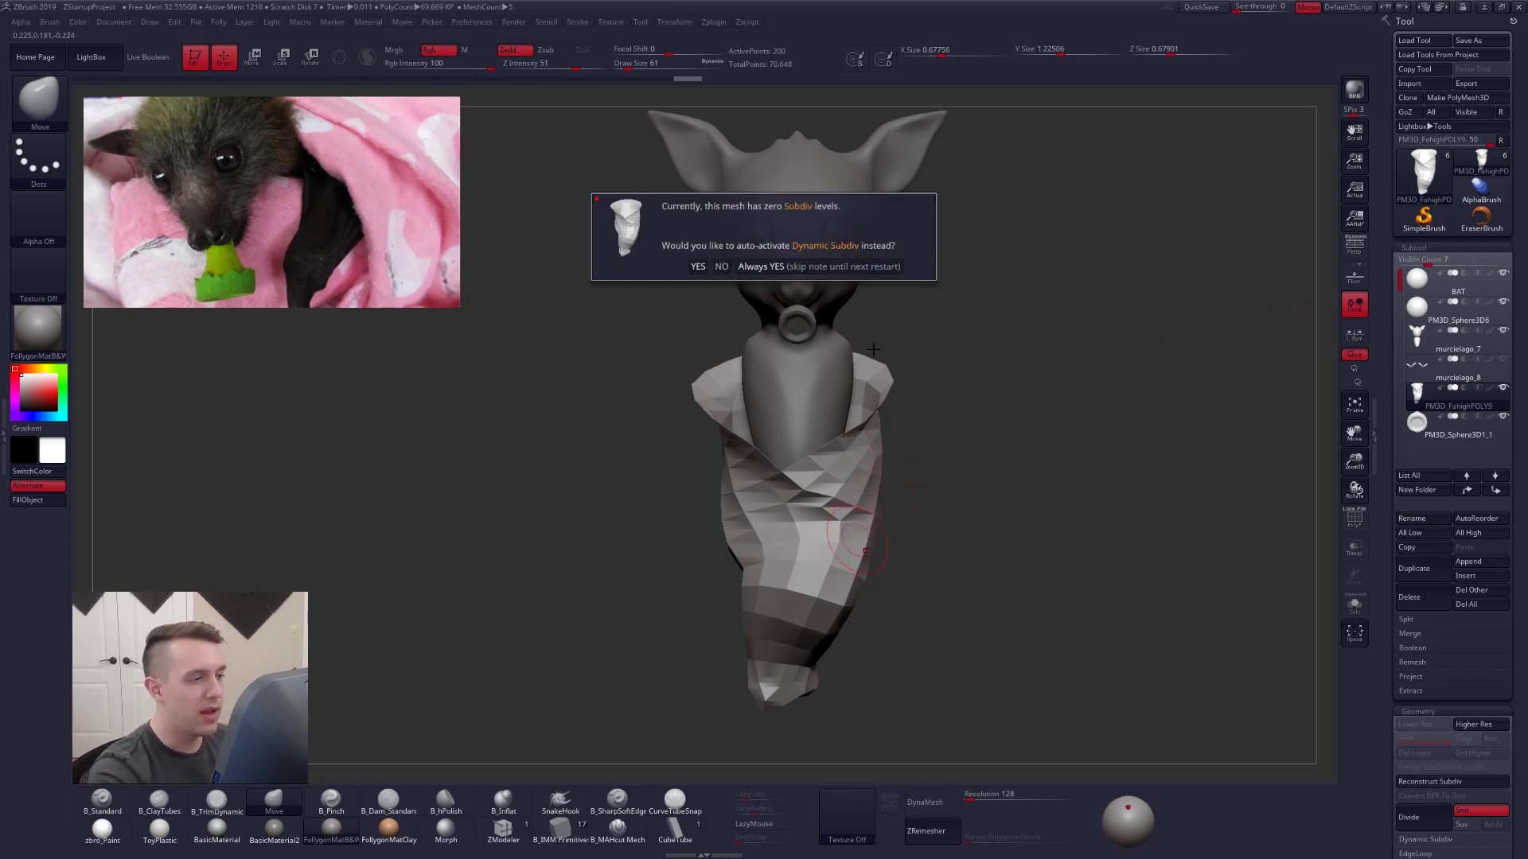
pyautogui.click(698, 267)
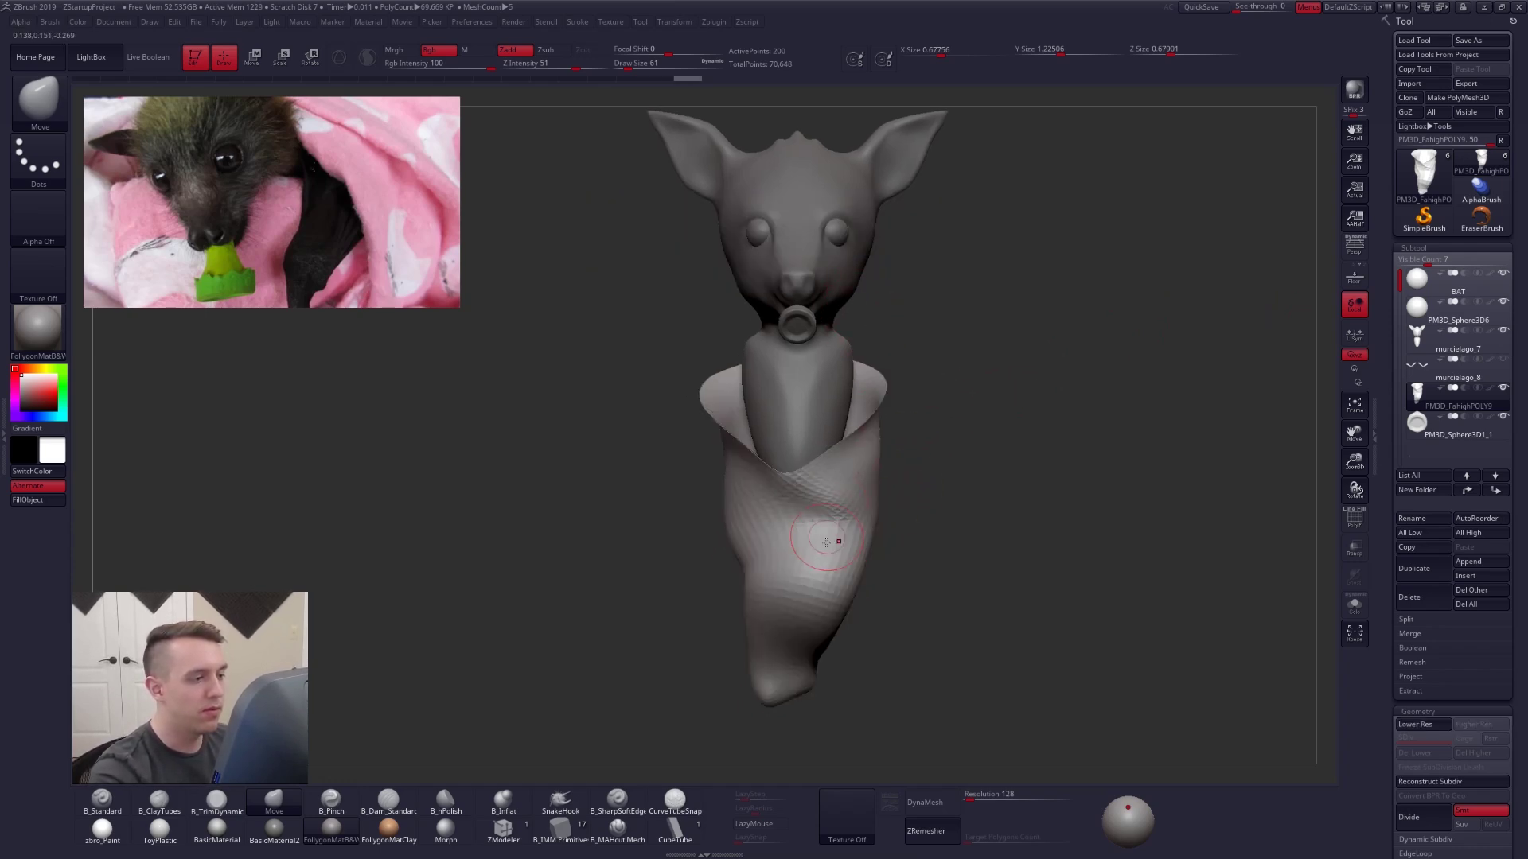
pyautogui.moveTo(818, 546); pyautogui.dragTo(889, 609, button='right')
pyautogui.press('shift')
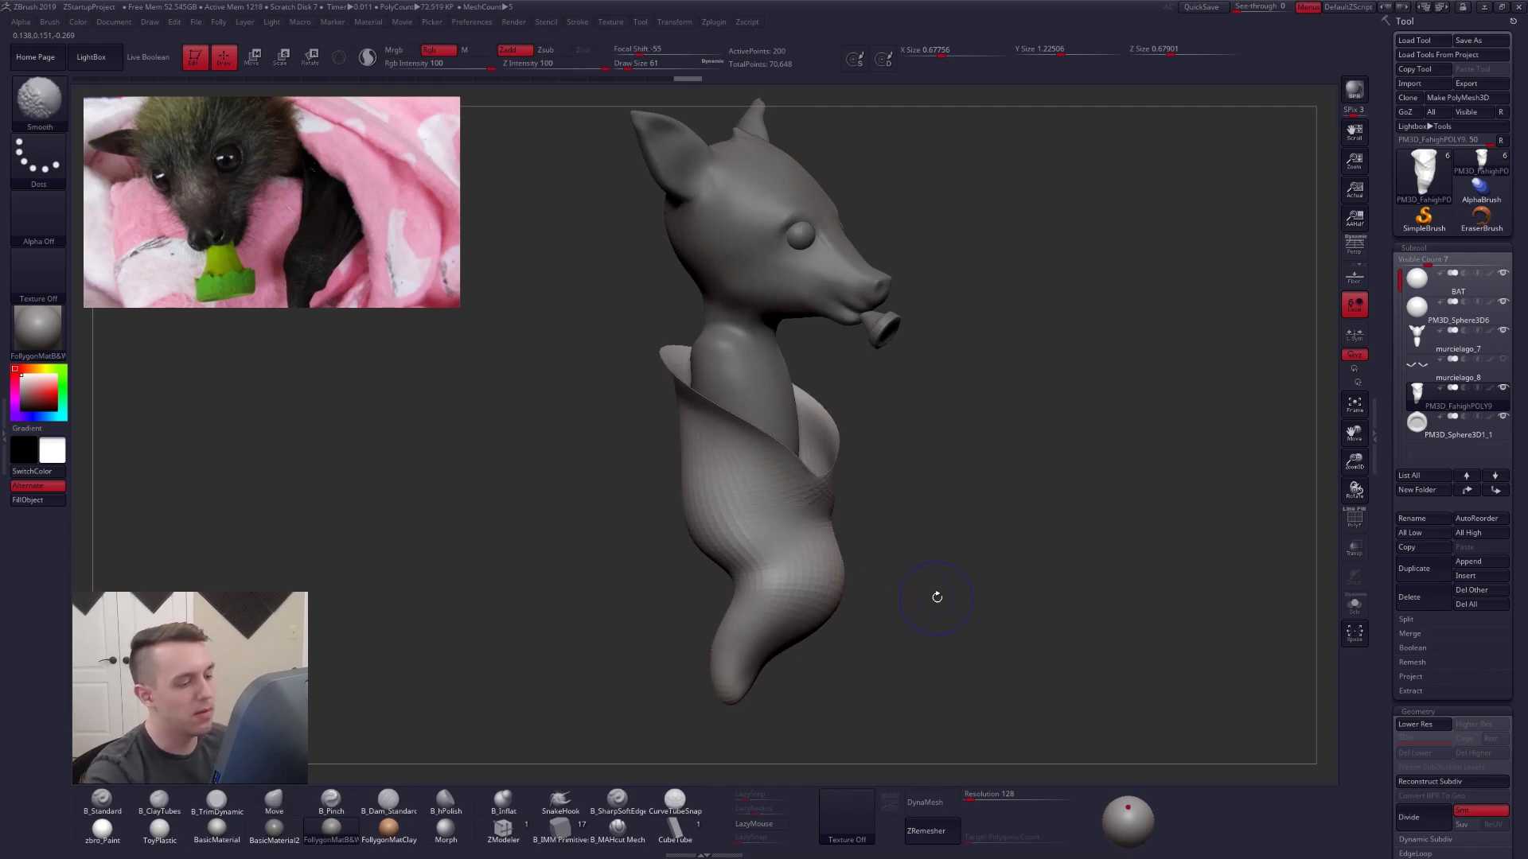
# - Compare the blanket's faceted and smoothed forms, both isolated and together with the bat
pyautogui.hotkey('shift', 'd')
pyautogui.keyDown('alt'); pyautogui.moveTo(797, 723); pyautogui.dragTo(864, 634); pyautogui.keyUp('alt')
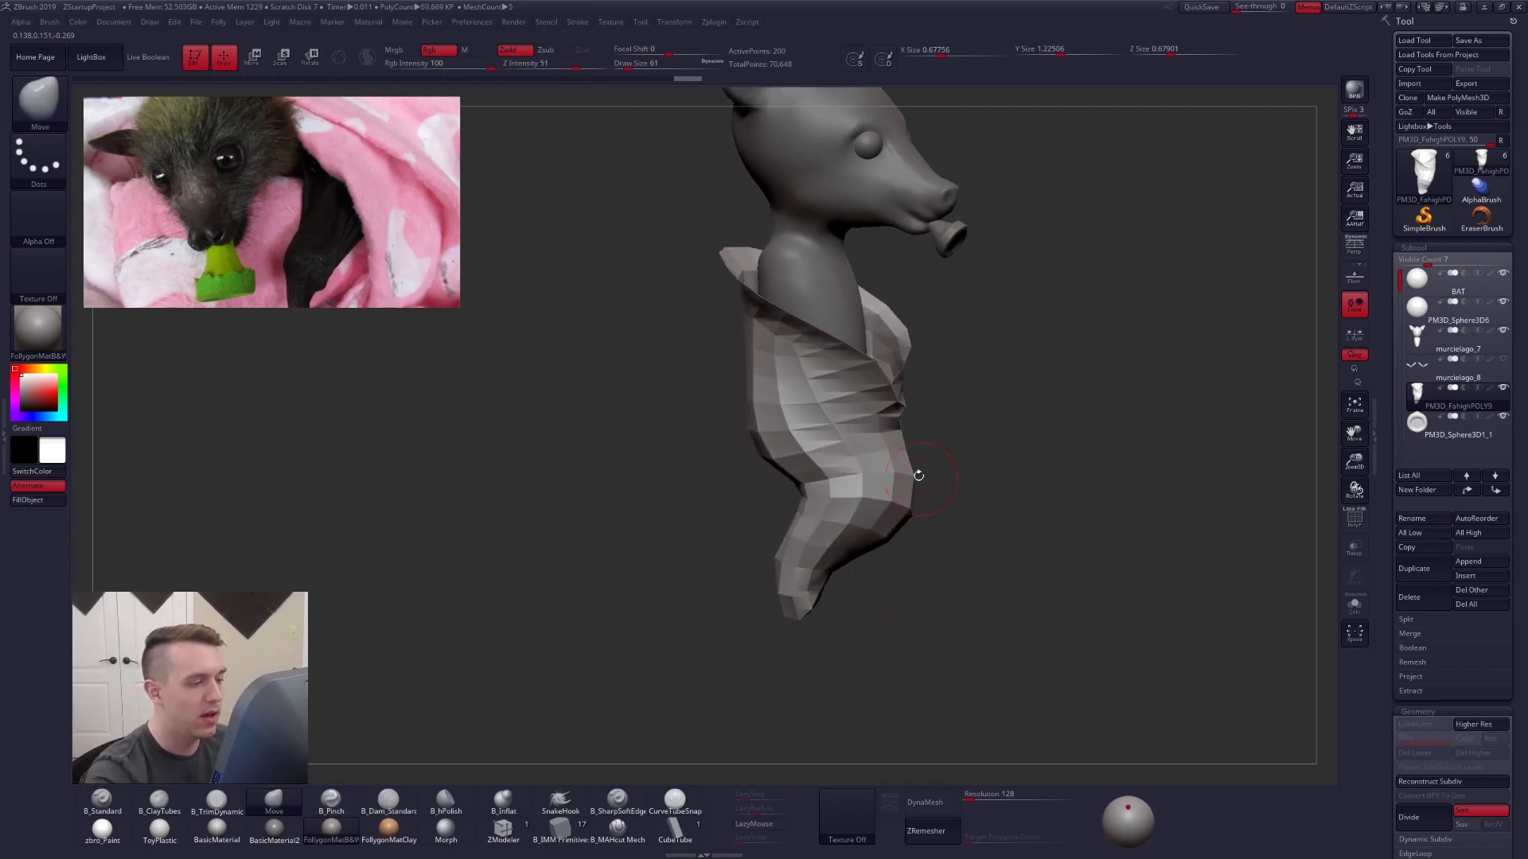
pyautogui.hotkey('ctrl', 'shift', 's')
pyautogui.keyDown('alt'); pyautogui.moveTo(956, 451); pyautogui.dragTo(843, 533); pyautogui.keyUp('alt')
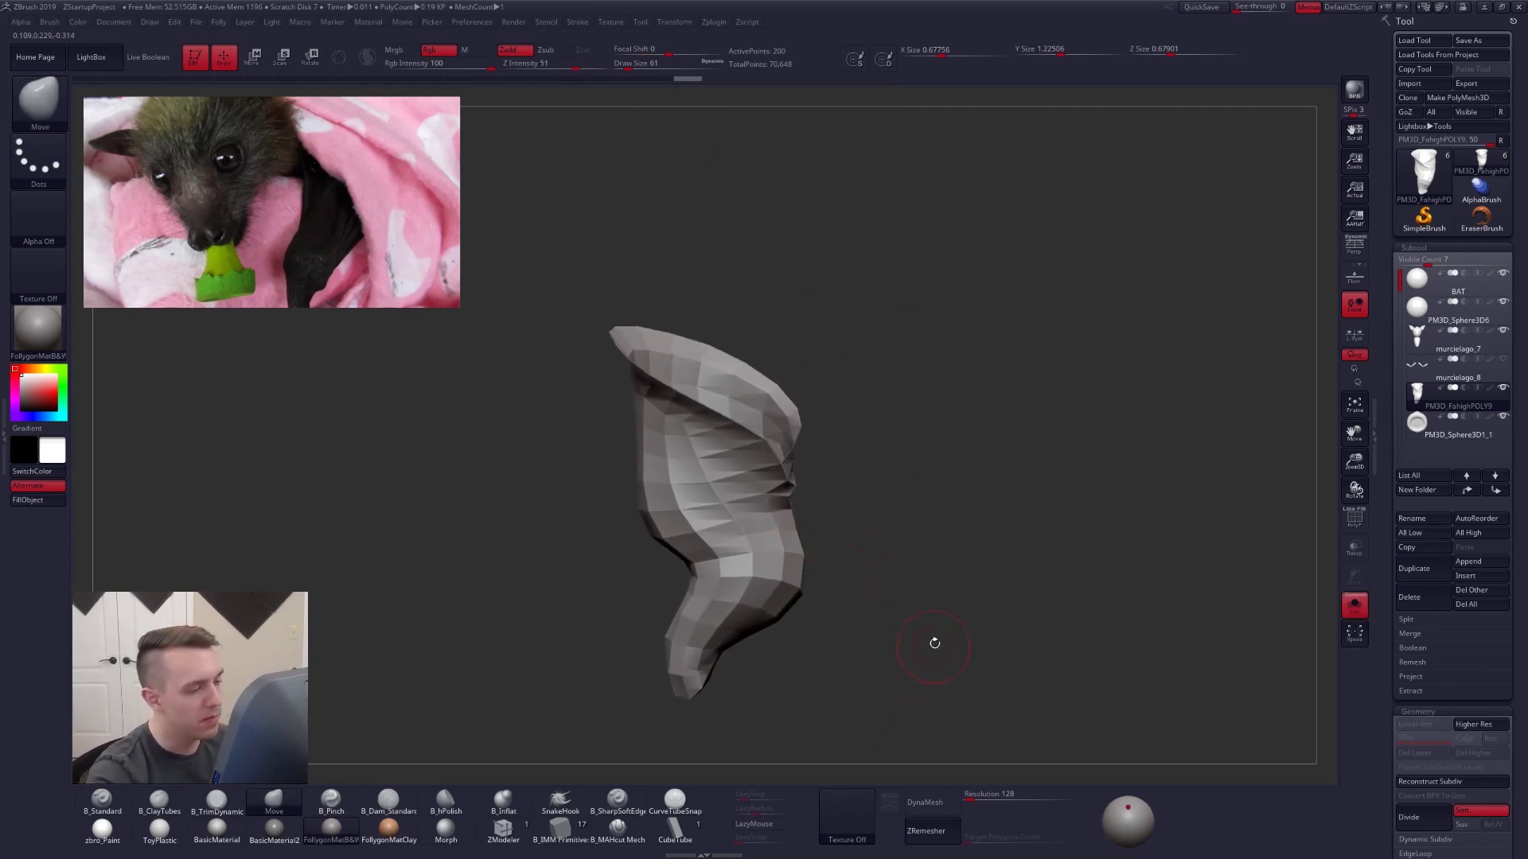
pyautogui.hotkey('ctrl', 'shift', 's')
pyautogui.press('d')
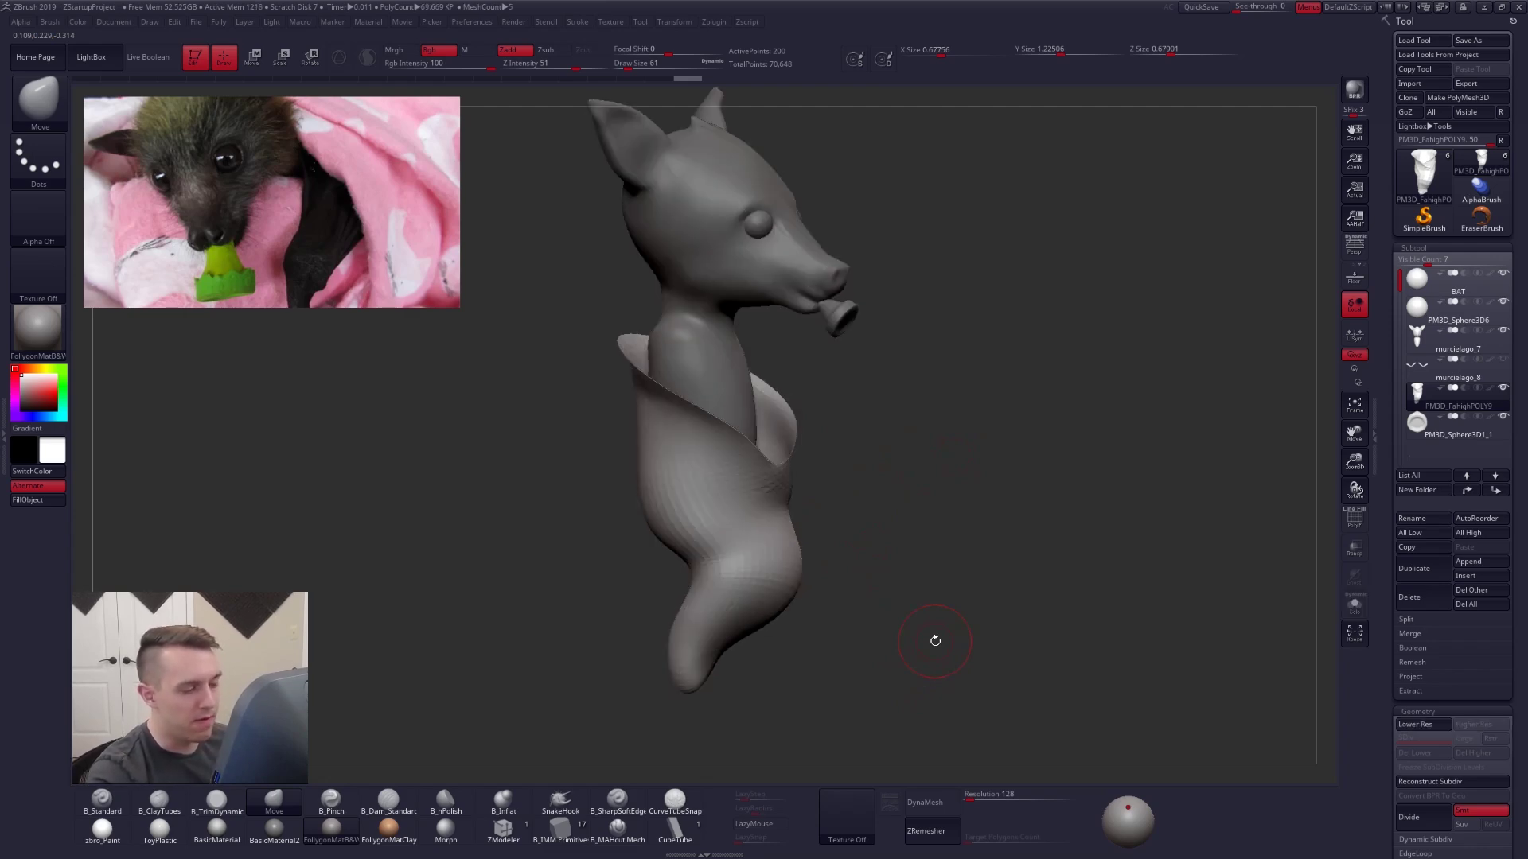
pyautogui.hotkey('shift', 'd')
# - Reshape the low-poly blanket around the torso with a larger Move brush
pyautogui.moveTo(819, 484)
pyautogui.mouseDown()
pyautogui.moveTo(880, 453)
pyautogui.moveTo(844, 390)
pyautogui.moveTo(813, 480)
pyautogui.moveTo(768, 424)
pyautogui.moveTo(675, 382)
pyautogui.mouseUp()
pyautogui.press('space')
pyautogui.moveTo(875, 457)
pyautogui.mouseDown()
pyautogui.moveTo(778, 443)
pyautogui.moveTo(836, 443)
pyautogui.mouseUp()
pyautogui.press('space')
pyautogui.moveTo(795, 430); pyautogui.dragTo(792, 429)
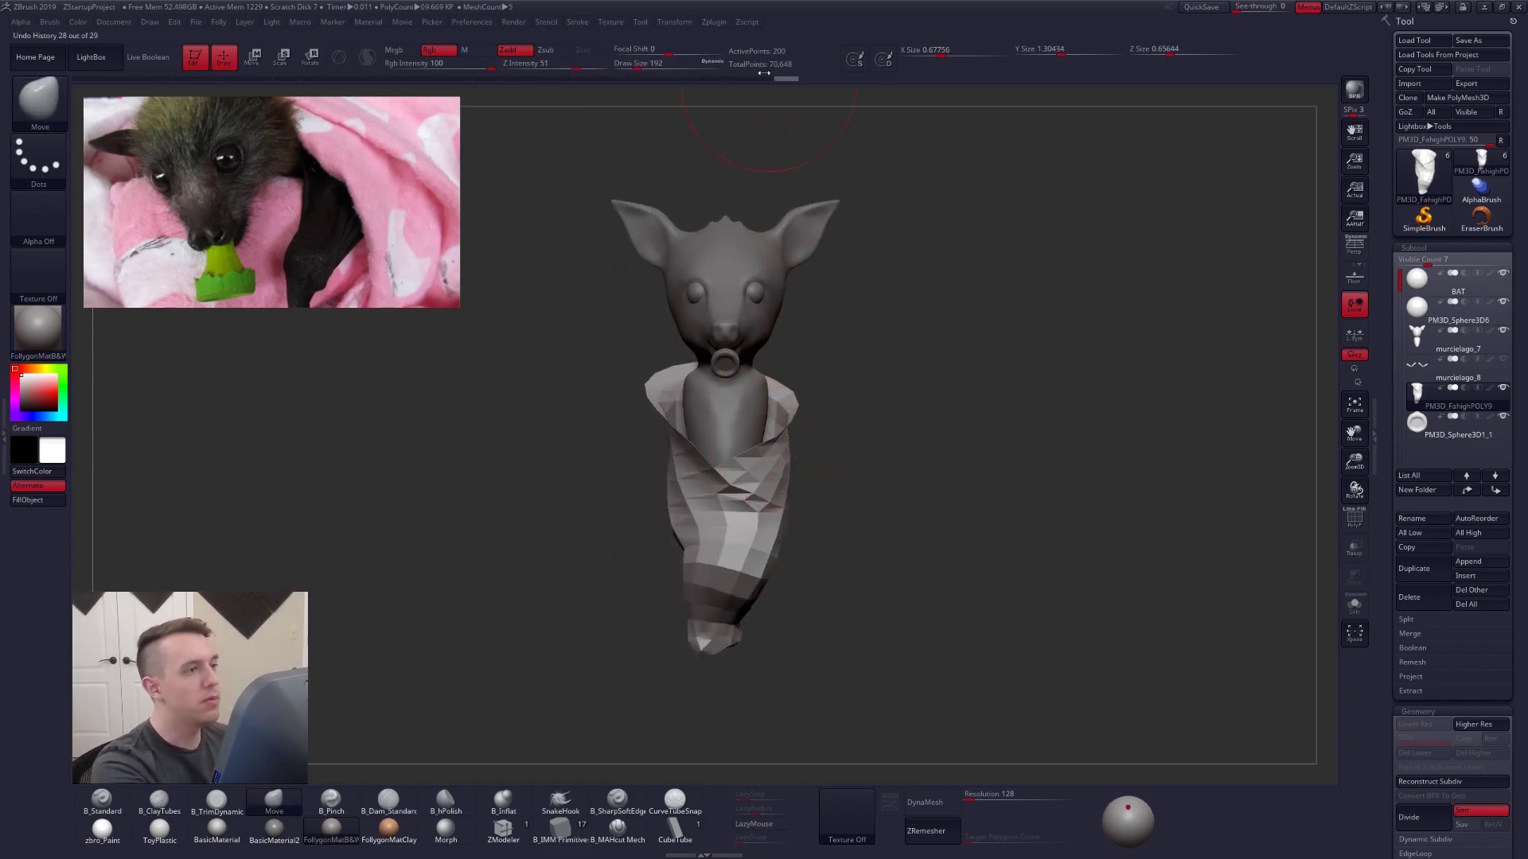
# - Step back through the undo history to compare the earlier subdivided blanket with the current low-poly version
pyautogui.hotkey('ctrl', 'd')
pyautogui.hotkey('ctrl', 'd')
pyautogui.hotkey('ctrl', 'd')
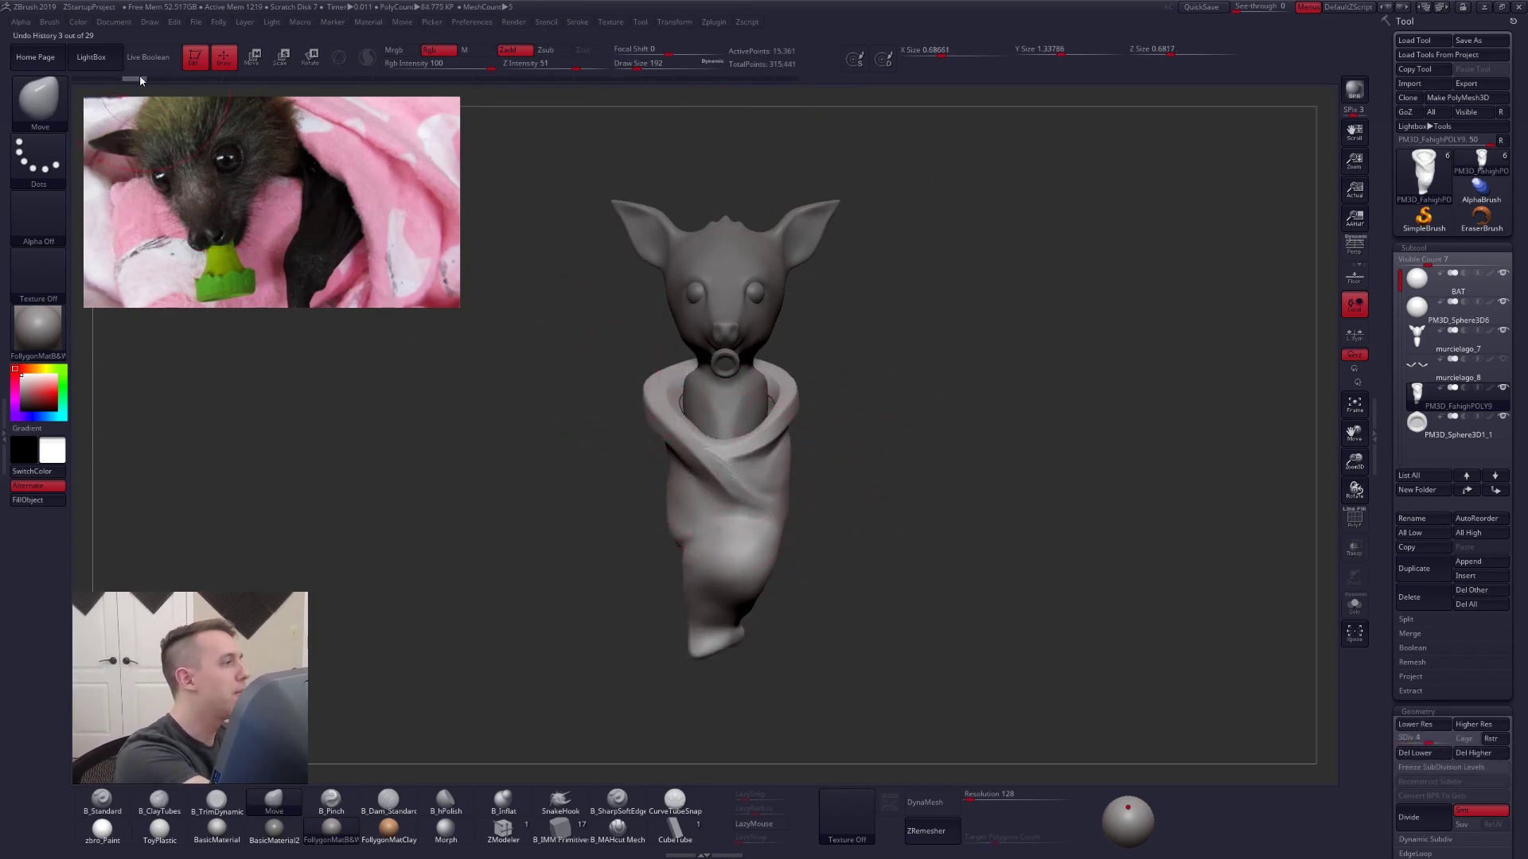
pyautogui.moveTo(140, 78); pyautogui.dragTo(740, 91)
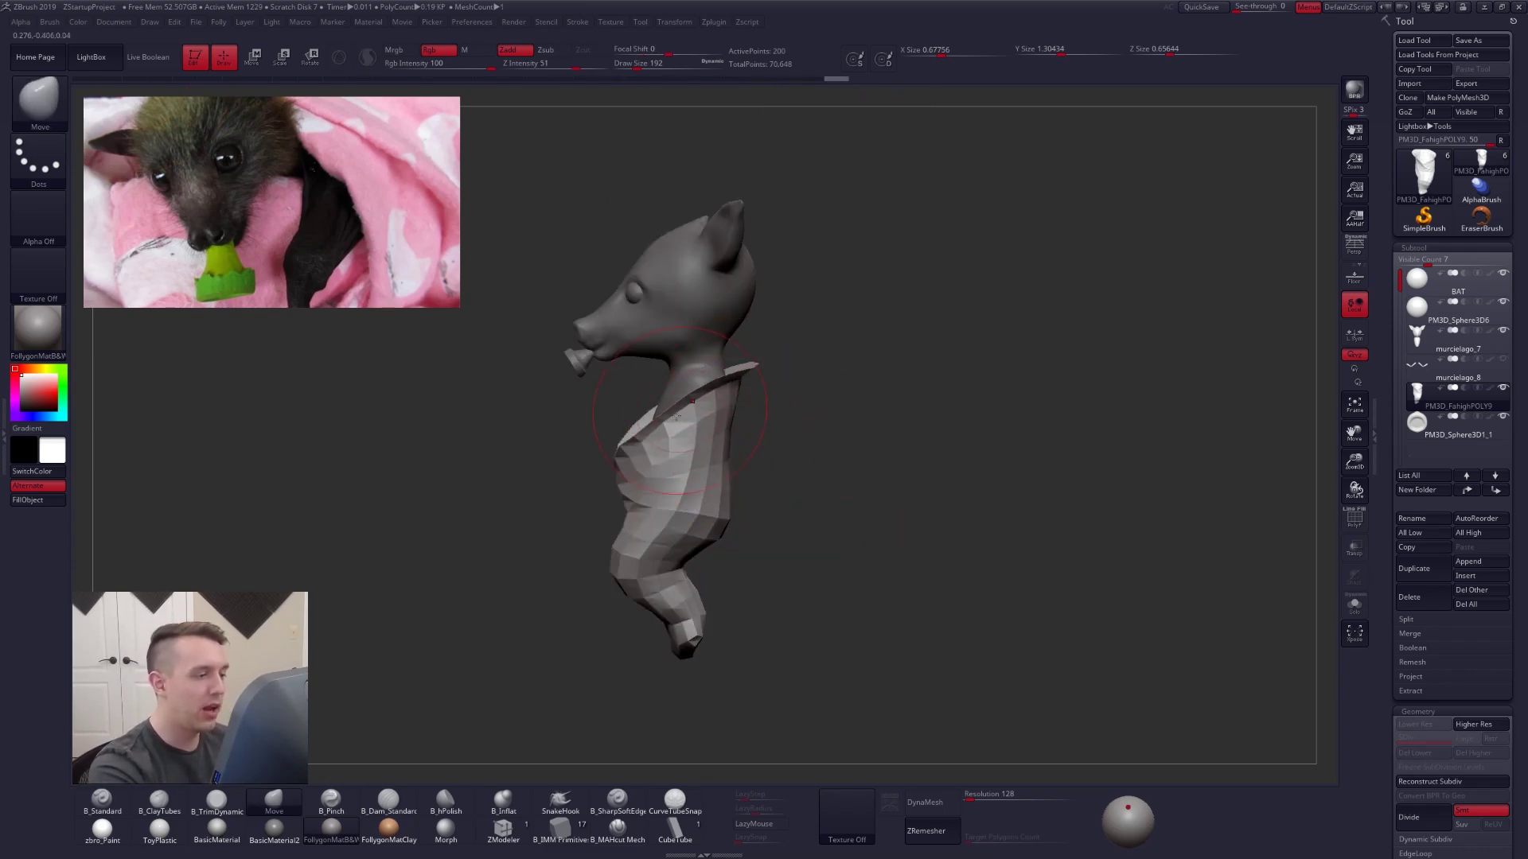
# - Isolate the blanket and examine its polygon wireframe up close from the front
pyautogui.moveTo(677, 416)
pyautogui.mouseDown()
pyautogui.moveTo(723, 383)
pyautogui.moveTo(888, 576)
pyautogui.mouseUp()
pyautogui.press('space')
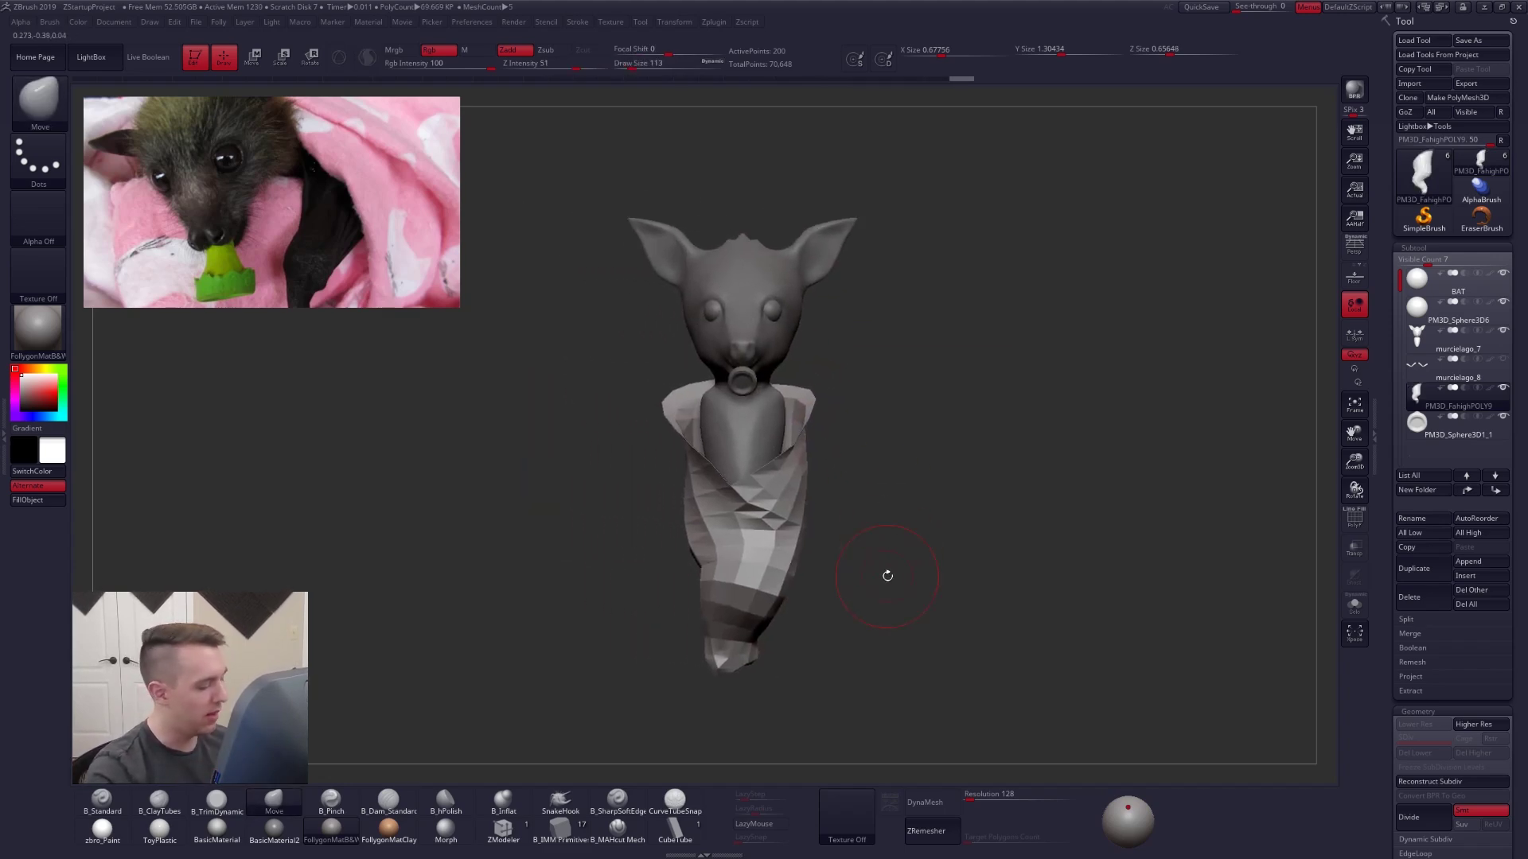
pyautogui.click(529, 829)
pyautogui.hotkey('alt', 's')
pyautogui.press('f')
pyautogui.hotkey('shift', 'f')
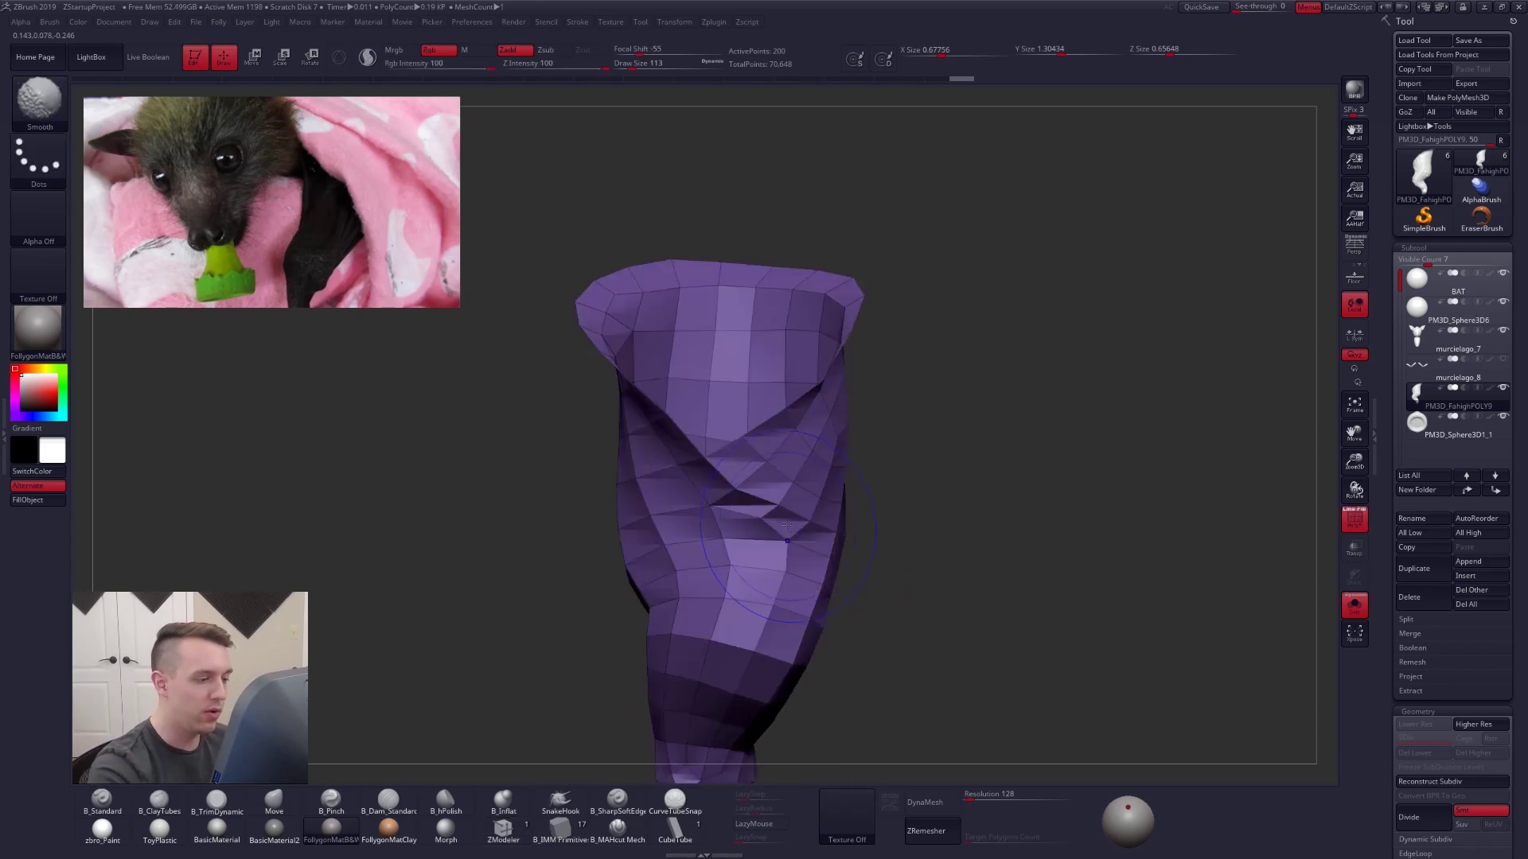
pyautogui.press('f')
pyautogui.hotkey('shift', 'f')
pyautogui.keyDown('ctrl'); pyautogui.moveTo(859, 524); pyautogui.dragTo(877, 484, button='right'); pyautogui.keyUp('ctrl')
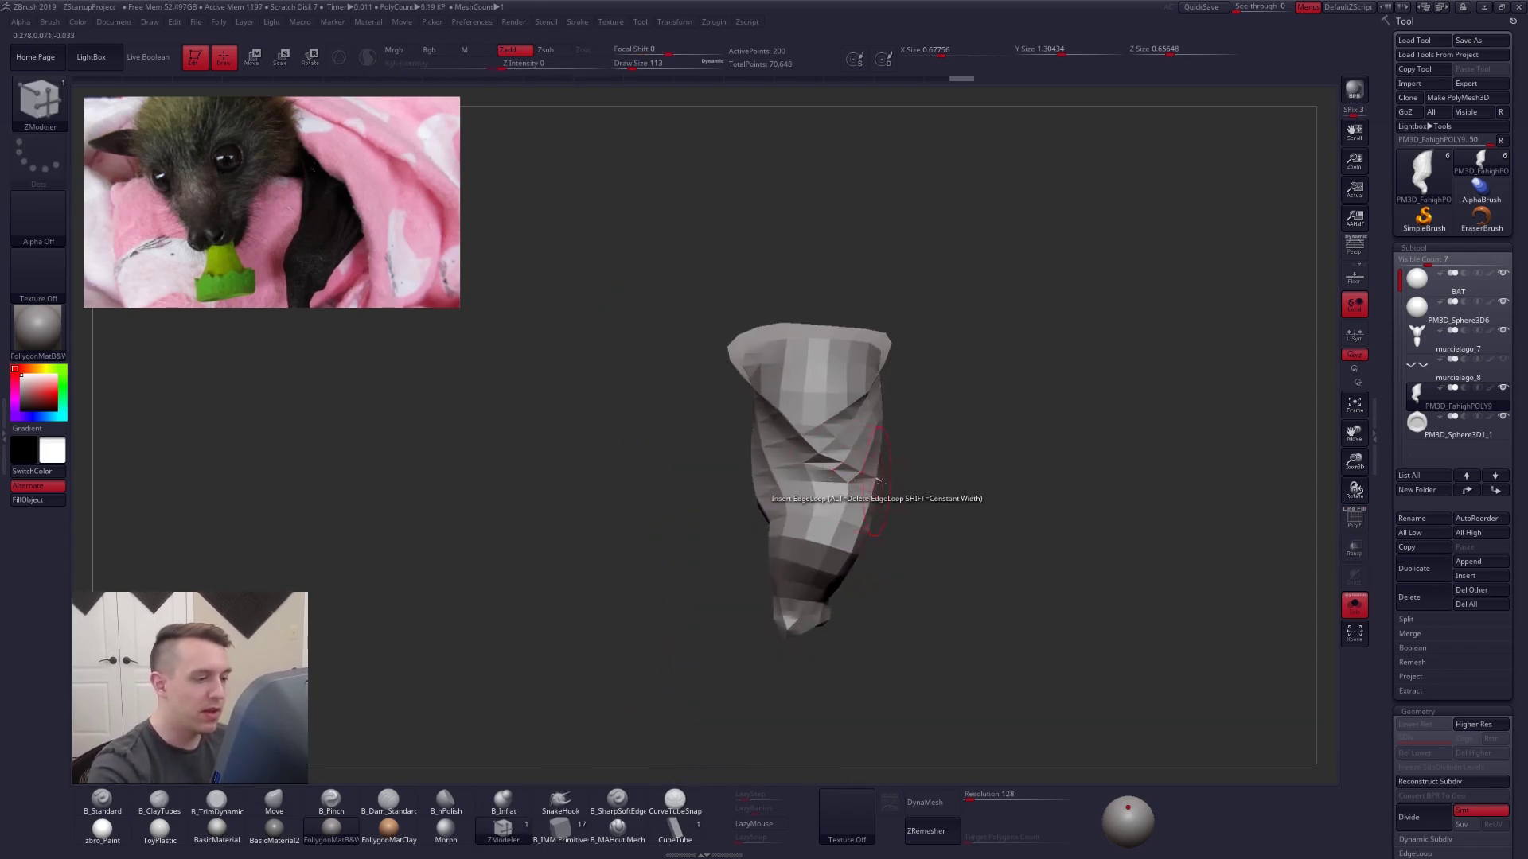
# - Reduce the Move brush to a draw size of 38 and show the blanket's polygon wireframe
pyautogui.press('b')
pyautogui.press('m')
pyautogui.press('v')
pyautogui.press('s')
pyautogui.moveTo(923, 471); pyautogui.dragTo(900, 474)
pyautogui.hotkey('shift', 'f')
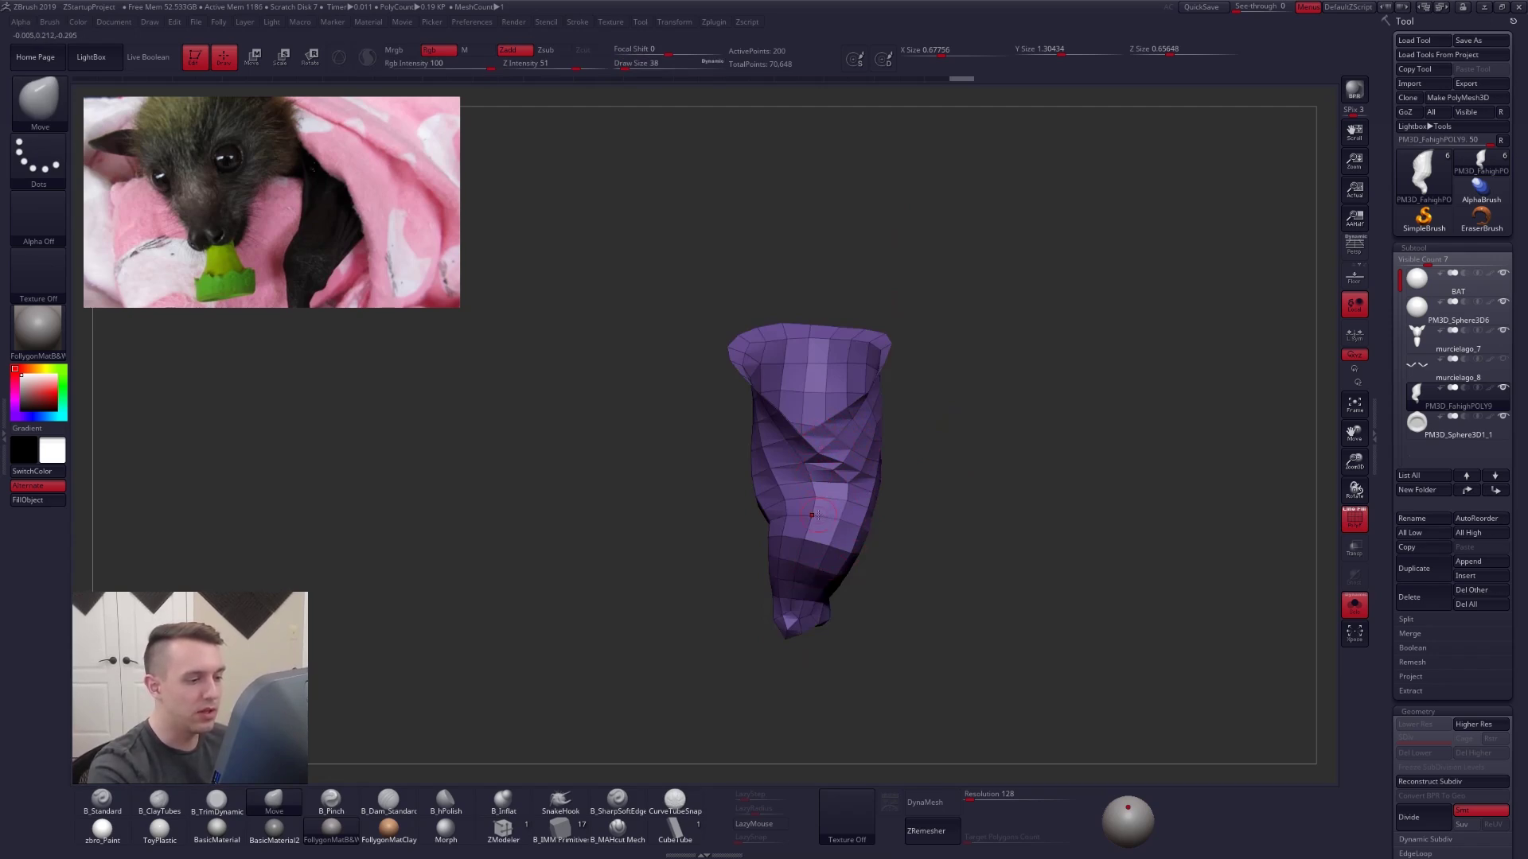
# - Set ZModeler's polygon action to delete single polygons and begin removing the crumpled ones where the blanket's front folds meet
pyautogui.click(516, 829)
pyautogui.keyDown('ctrl'); pyautogui.moveTo(785, 491); pyautogui.dragTo(816, 539, button='right'); pyautogui.keyUp('ctrl')
pyautogui.keyDown('alt'); pyautogui.moveTo(816, 538); pyautogui.dragTo(789, 529, button='right'); pyautogui.keyUp('alt')
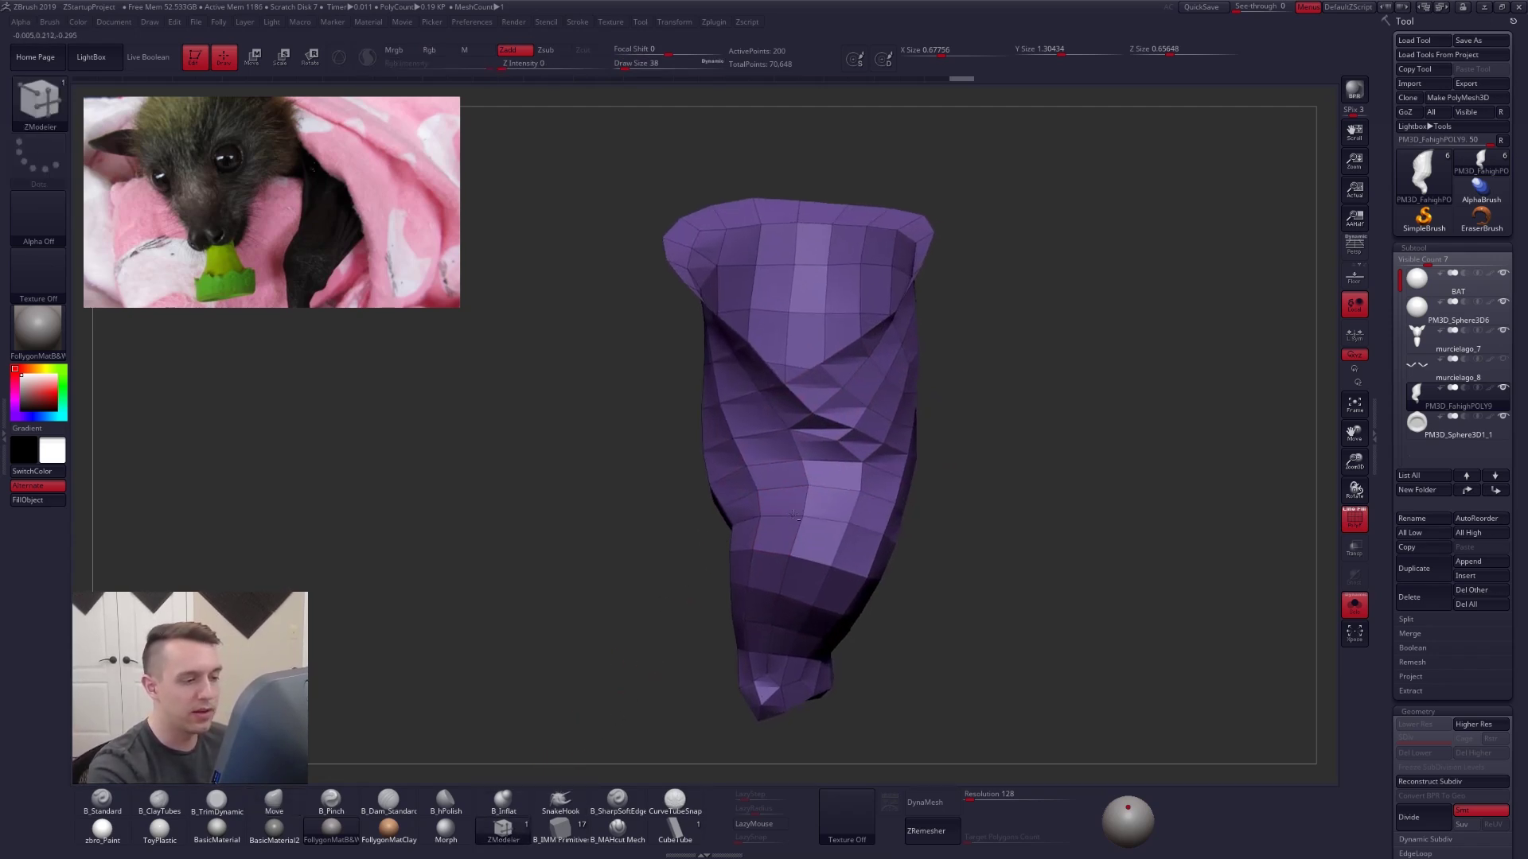
pyautogui.press('space')
pyautogui.click(716, 426)
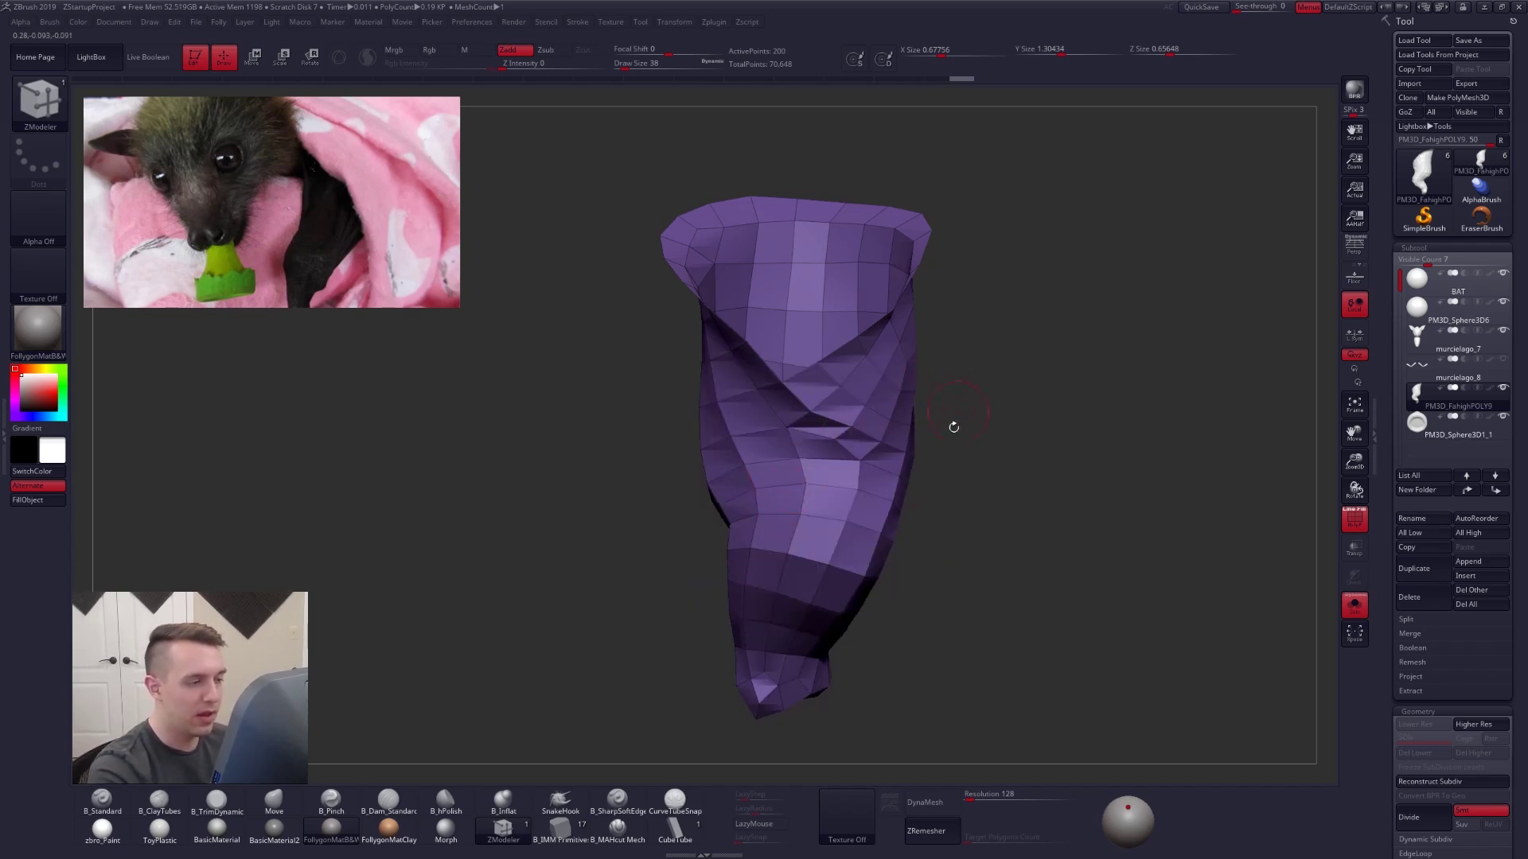
pyautogui.click(838, 413)
pyautogui.click(833, 427)
pyautogui.moveTo(935, 481); pyautogui.dragTo(851, 468)
pyautogui.click(859, 448)
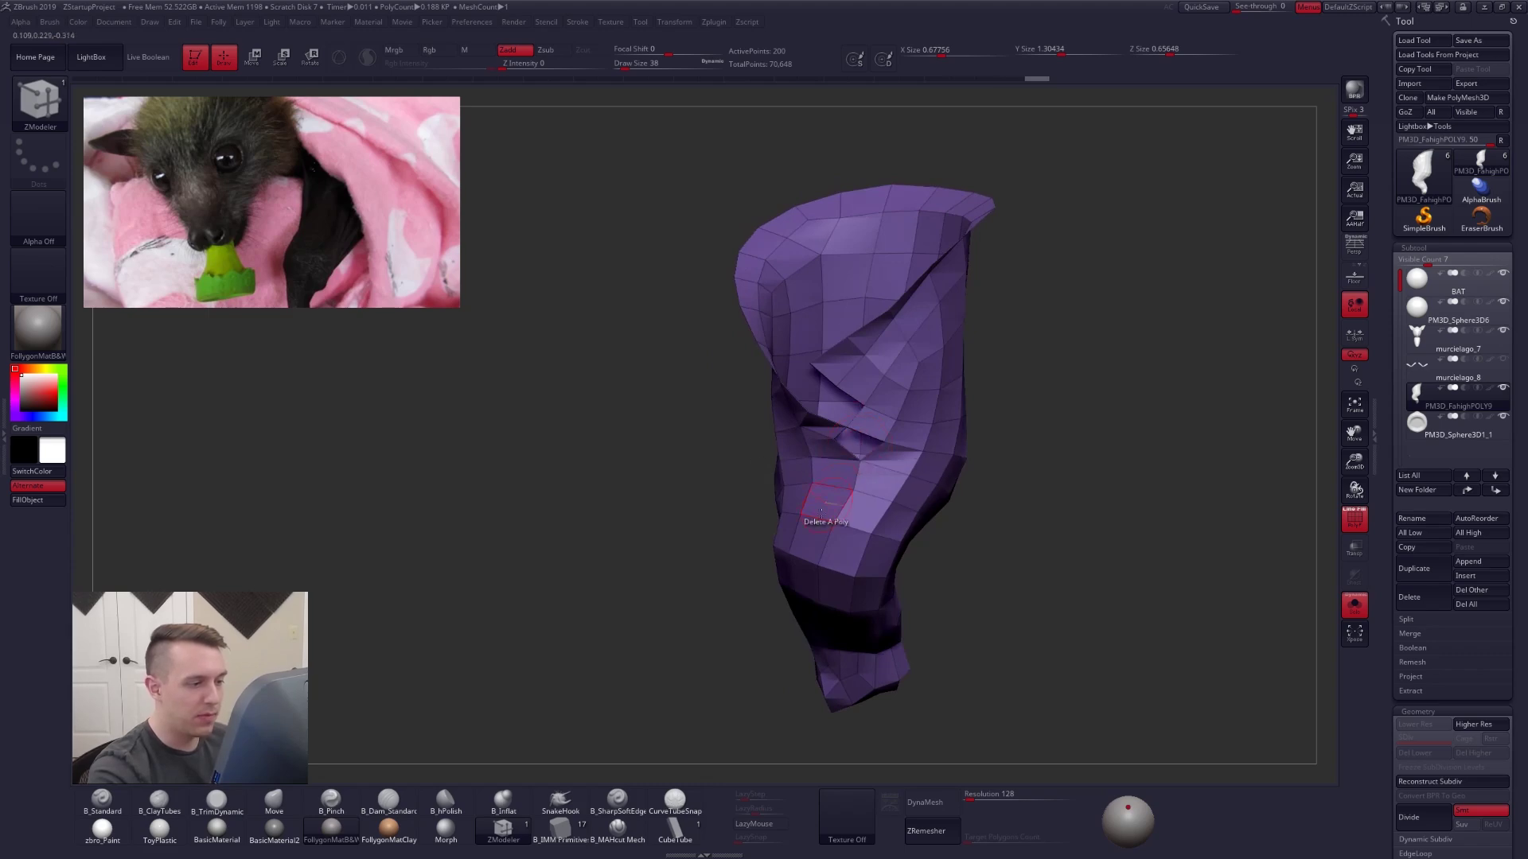
# - Delete single polygons down the blanket's front to its pointed lower end, opening a strip between the two sides
pyautogui.click(835, 430)
pyautogui.moveTo(784, 481); pyautogui.dragTo(839, 455, button='right')
pyautogui.click(834, 452)
pyautogui.moveTo(833, 475); pyautogui.dragTo(802, 686)
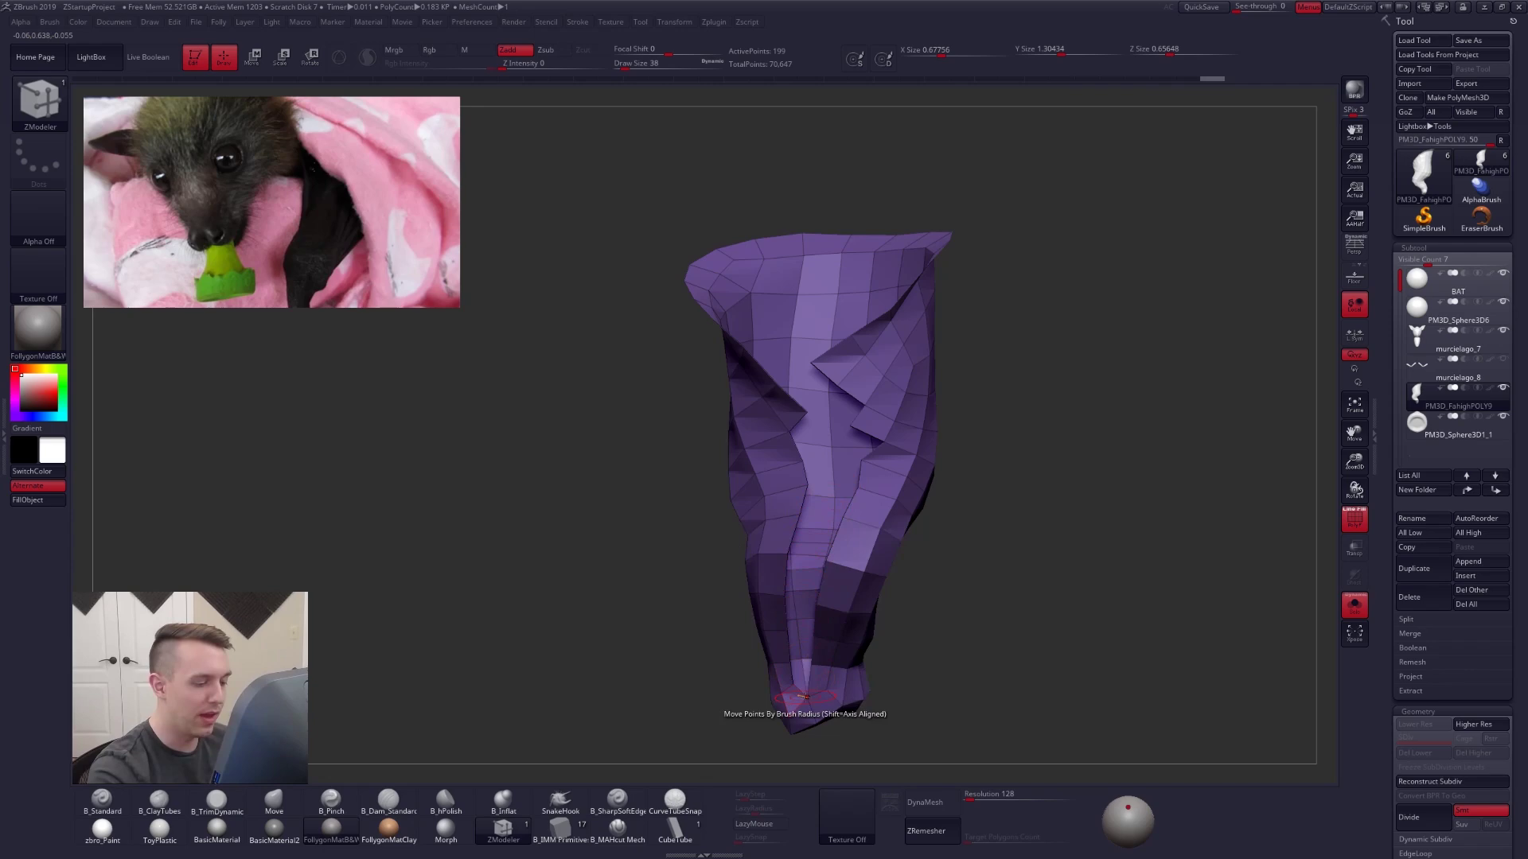
pyautogui.click(802, 695)
pyautogui.moveTo(799, 659)
pyautogui.keyDown('alt'); pyautogui.mouseDown(button='right')
pyautogui.moveTo(814, 502)
pyautogui.moveTo(824, 549)
pyautogui.moveTo(808, 568)
pyautogui.moveTo(826, 500)
pyautogui.mouseUp(button='right'); pyautogui.keyUp('alt')
pyautogui.click(793, 544)
pyautogui.click(805, 574)
pyautogui.moveTo(826, 583); pyautogui.dragTo(826, 628, button='right')
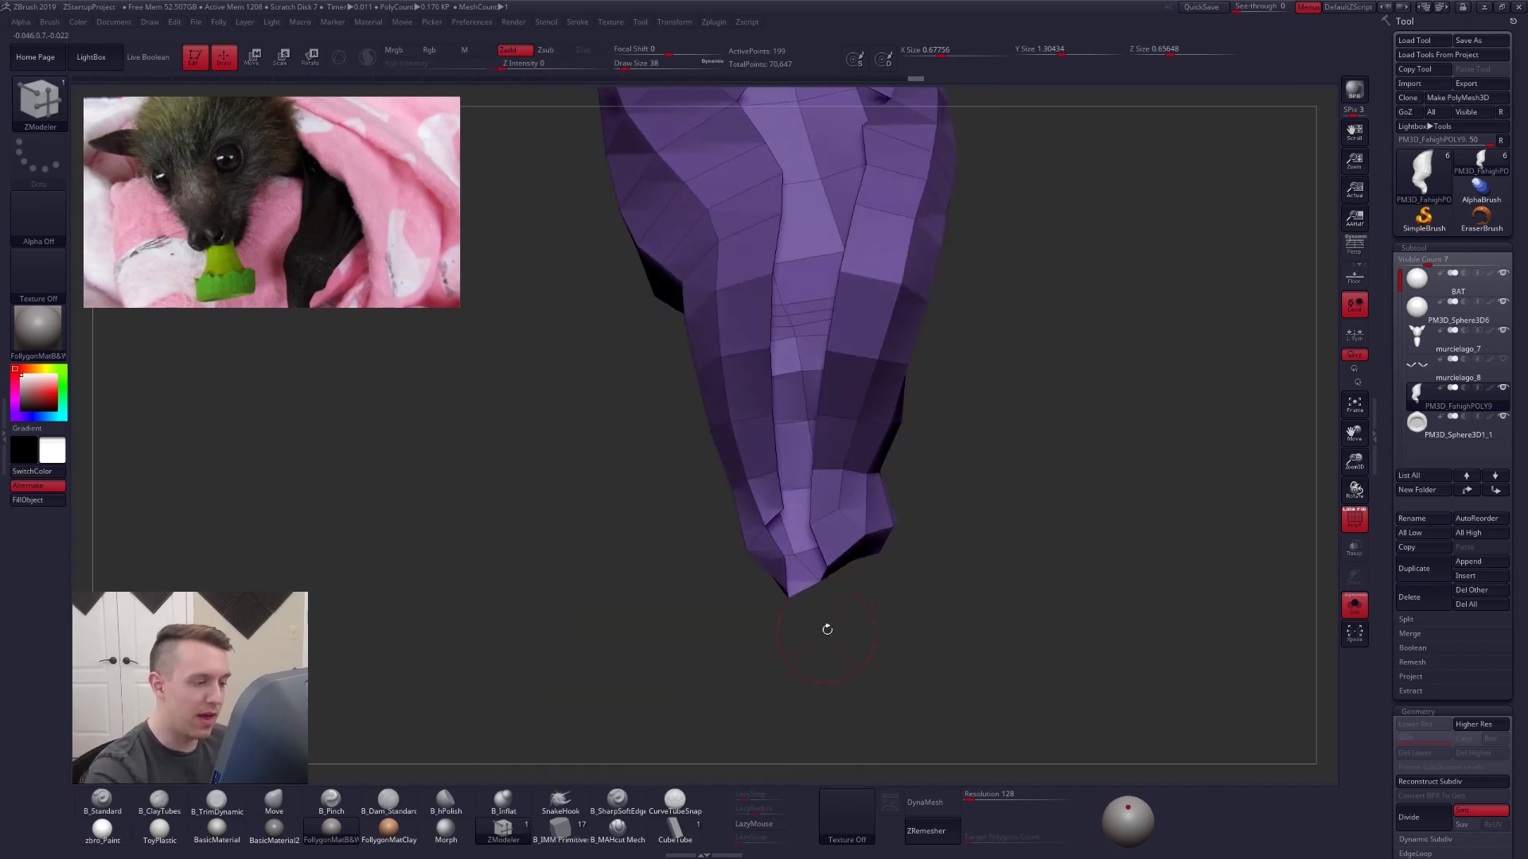
# - Preview the opened blanket with Dynamic Subdiv from the front and side, and return to its faceted form
pyautogui.press('d')
pyautogui.moveTo(826, 546)
pyautogui.keyDown('ctrl'); pyautogui.mouseDown(button='right')
pyautogui.moveTo(826, 433)
pyautogui.moveTo(837, 550)
pyautogui.mouseUp(button='right'); pyautogui.keyUp('ctrl')
pyautogui.press('b')
pyautogui.press('m')
pyautogui.press('v')
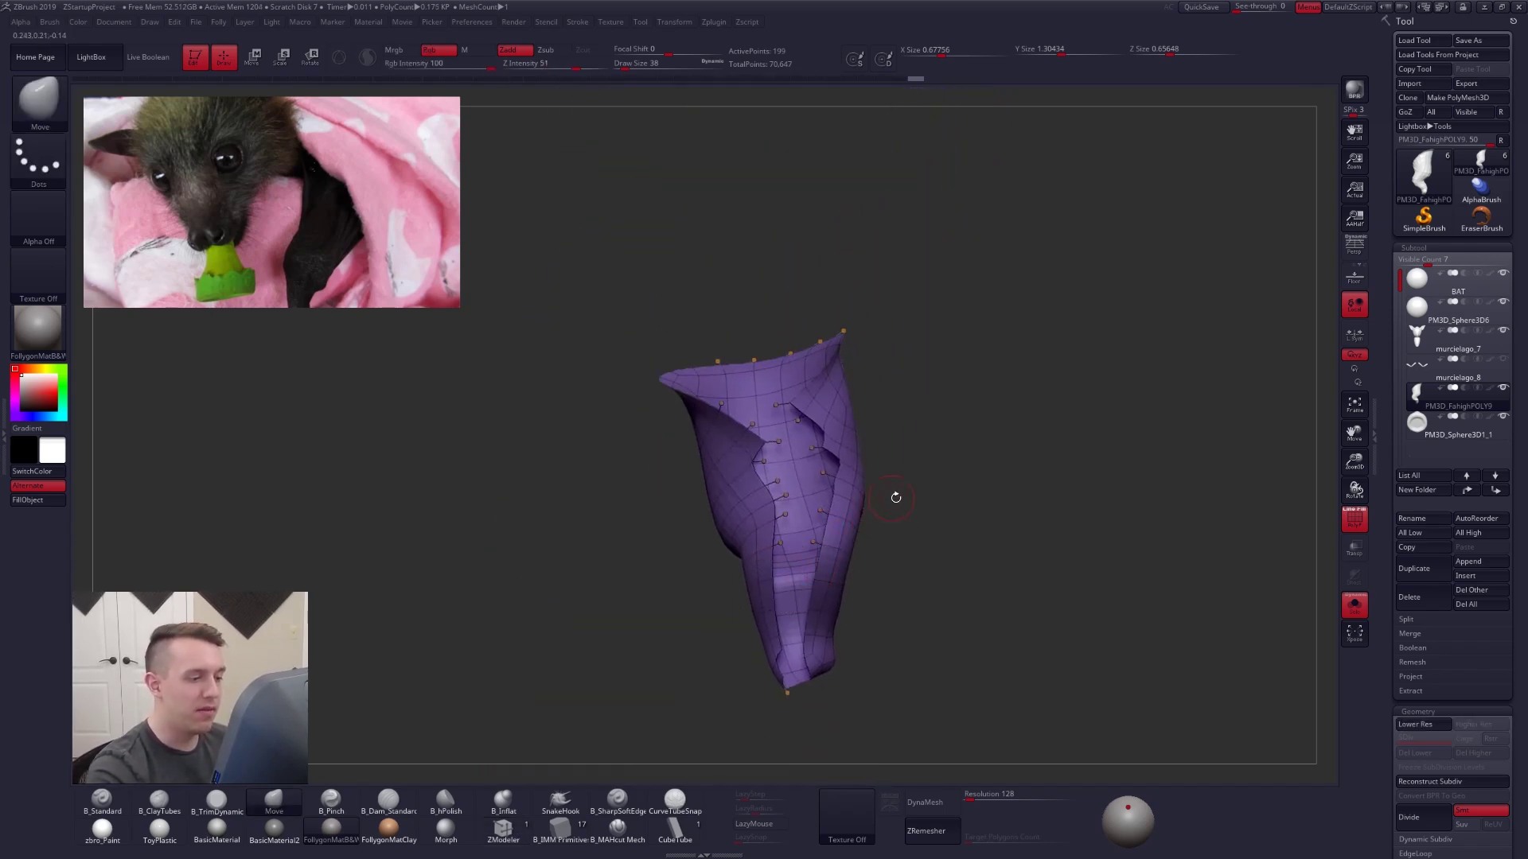
pyautogui.moveTo(896, 498); pyautogui.dragTo(837, 495, button='right')
pyautogui.hotkey('shift', 'd')
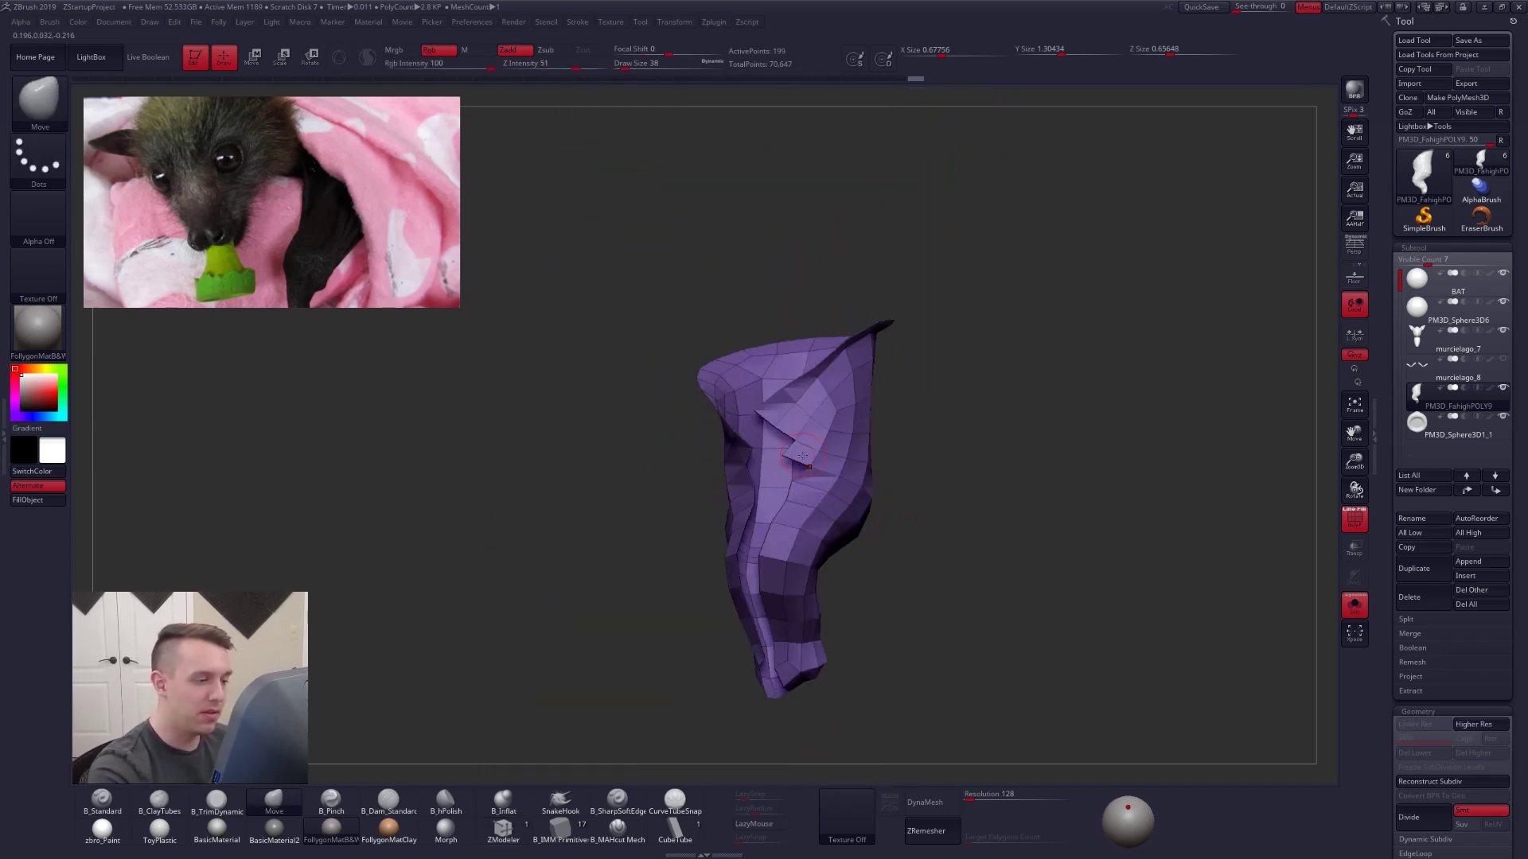
# - Delete the leftover corner polygon on the blanket's front flap with ZModeler
pyautogui.click(517, 828)
pyautogui.moveTo(812, 470); pyautogui.dragTo(764, 469, button='right')
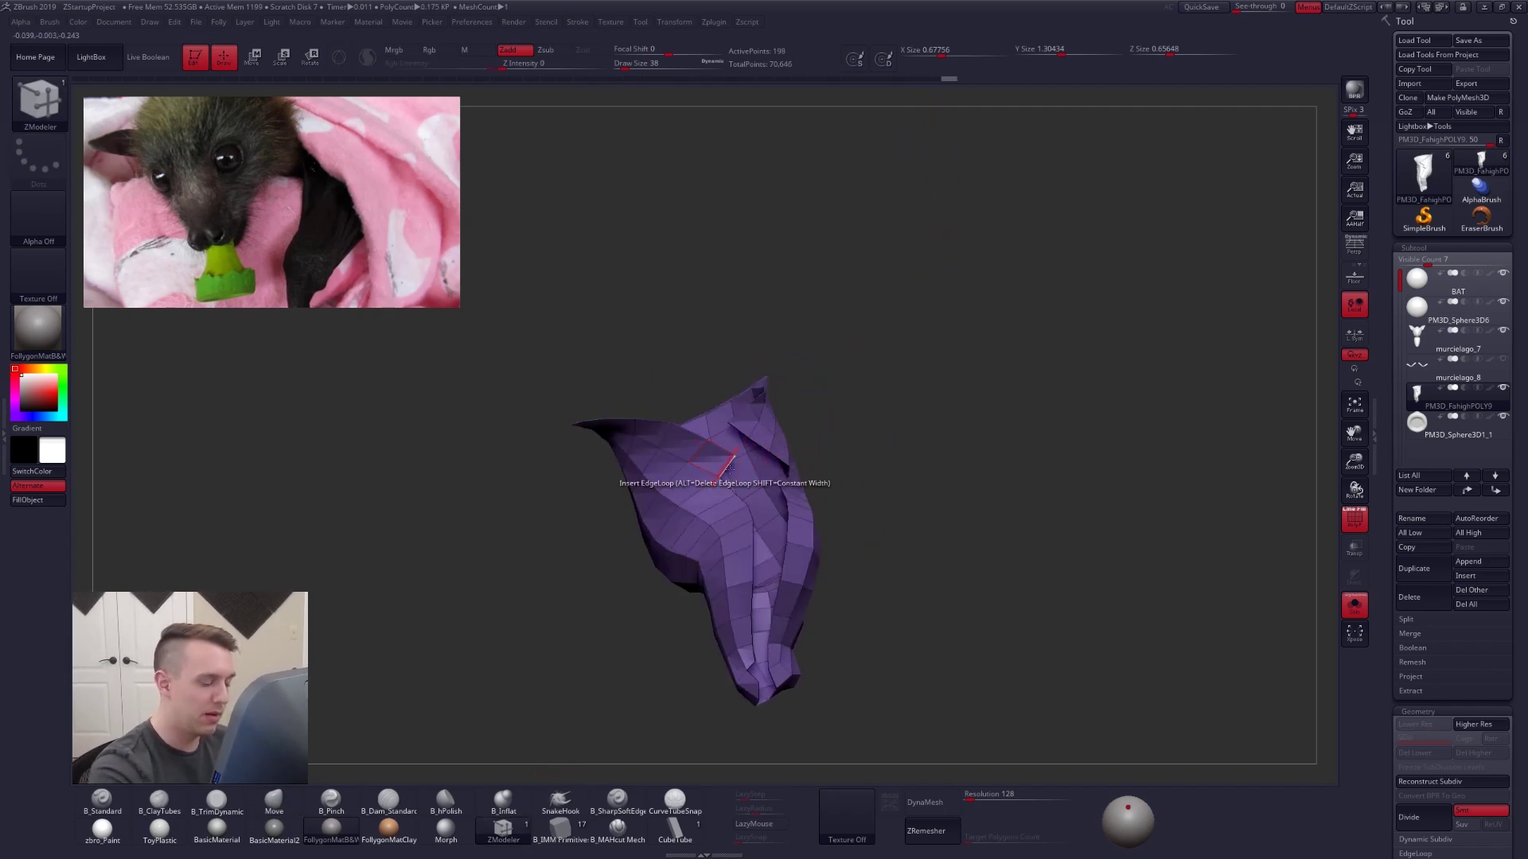
pyautogui.keyDown('alt'); pyautogui.moveTo(831, 566); pyautogui.dragTo(841, 498, button='right'); pyautogui.keyUp('alt')
# - Check the trimmed blanket smoothed and together with the bat, and isolate it again
pyautogui.press('d')
pyautogui.moveTo(750, 559)
pyautogui.mouseDown(button='right')
pyautogui.moveTo(781, 651)
pyautogui.moveTo(756, 593)
pyautogui.mouseUp(button='right')
pyautogui.hotkey('shift', 'd')
pyautogui.hotkey('shift', 's')
pyautogui.press('b')
pyautogui.press('m')
pyautogui.press('v')
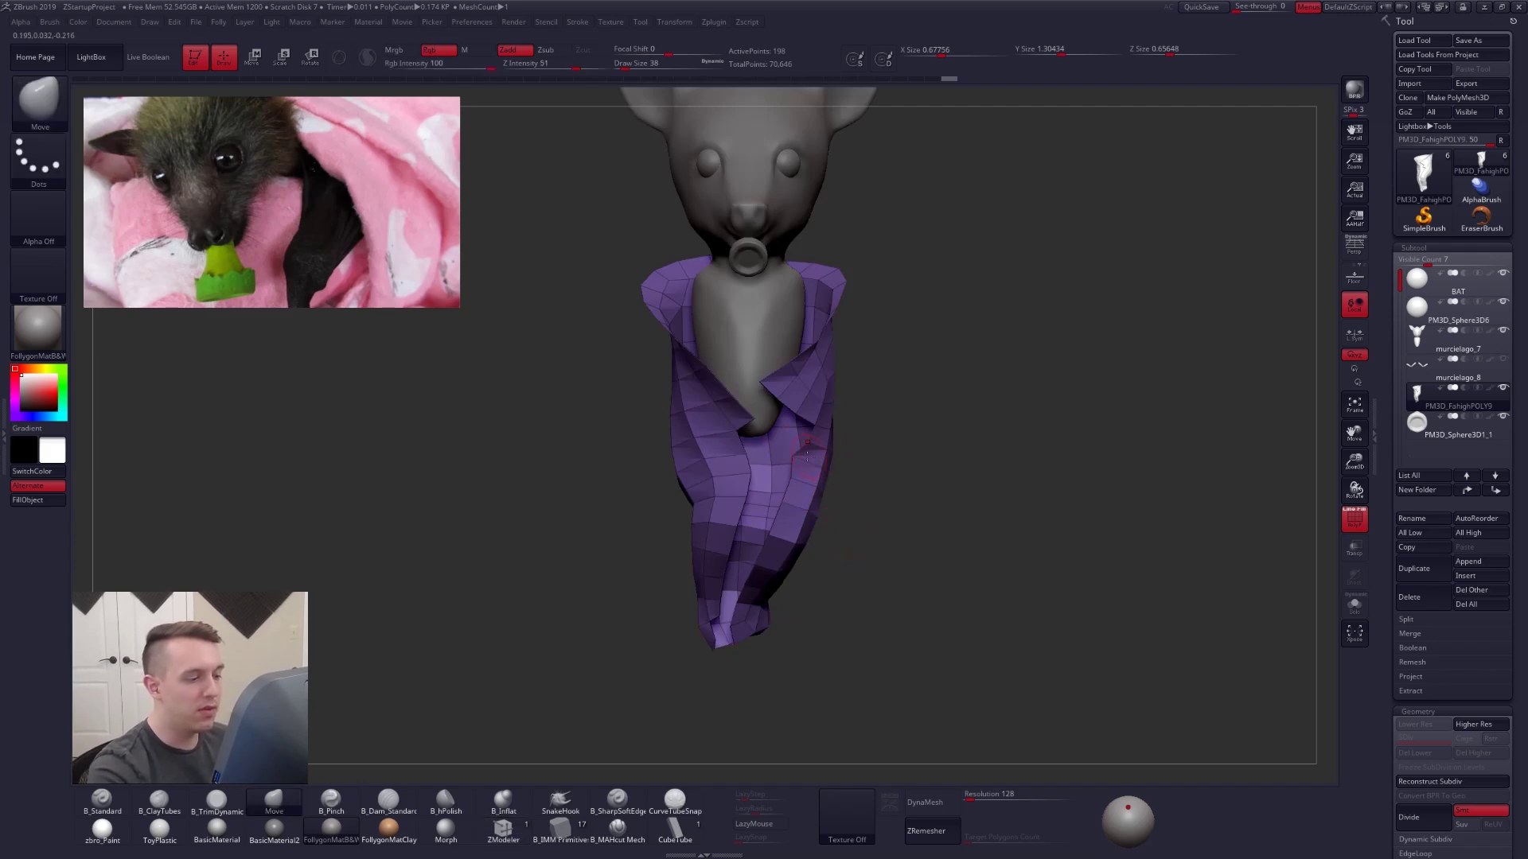
pyautogui.hotkey('shift', 's')
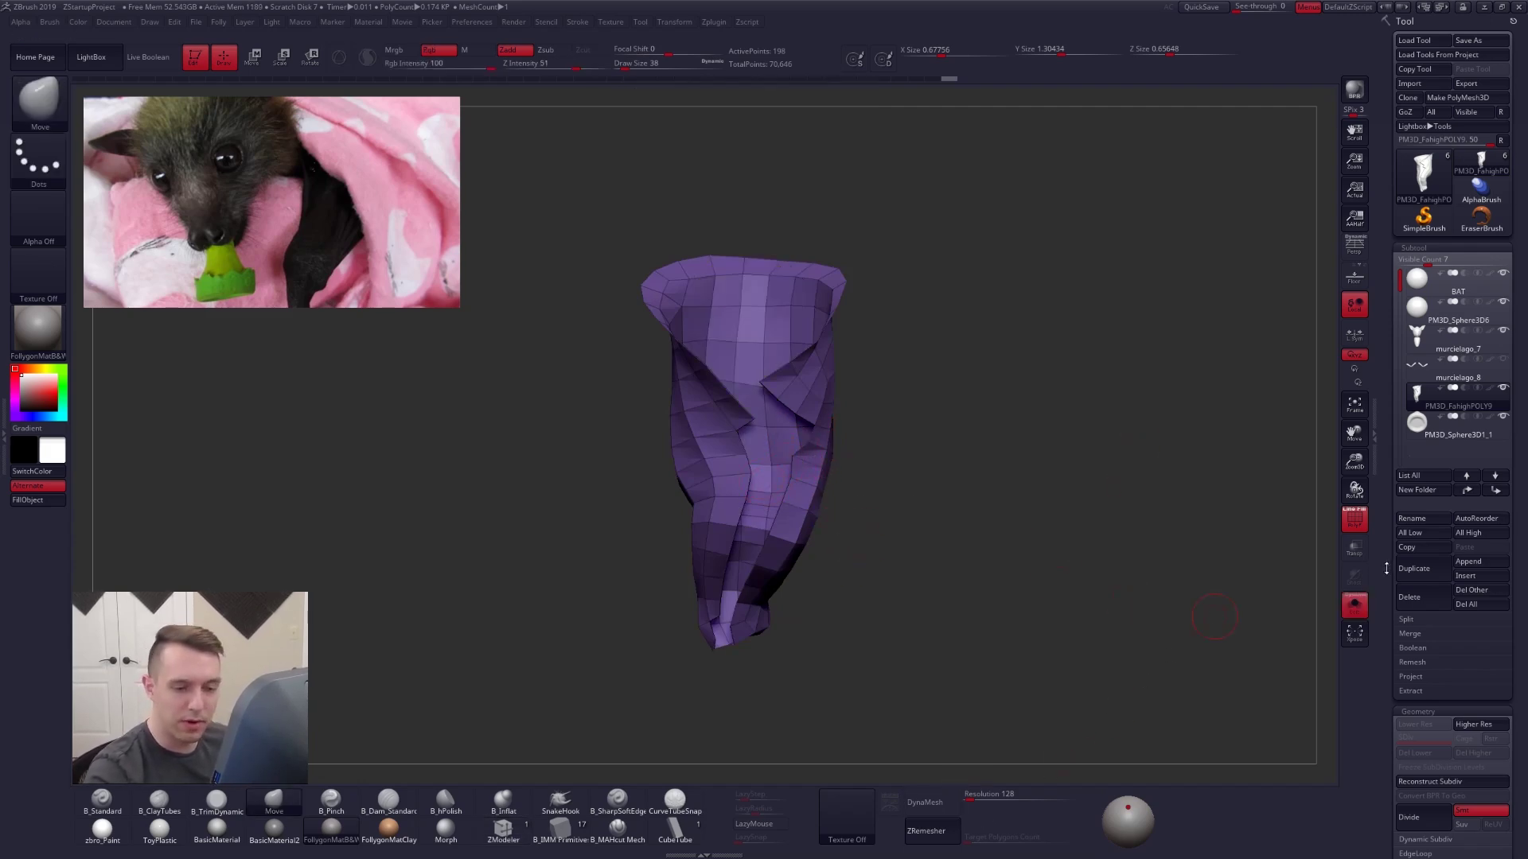
# - ZRemesh the trimmed blanket with Half turned off and a target polygon count of 0.1
pyautogui.scroll(-5, 1387, 568)
pyautogui.click(1432, 535)
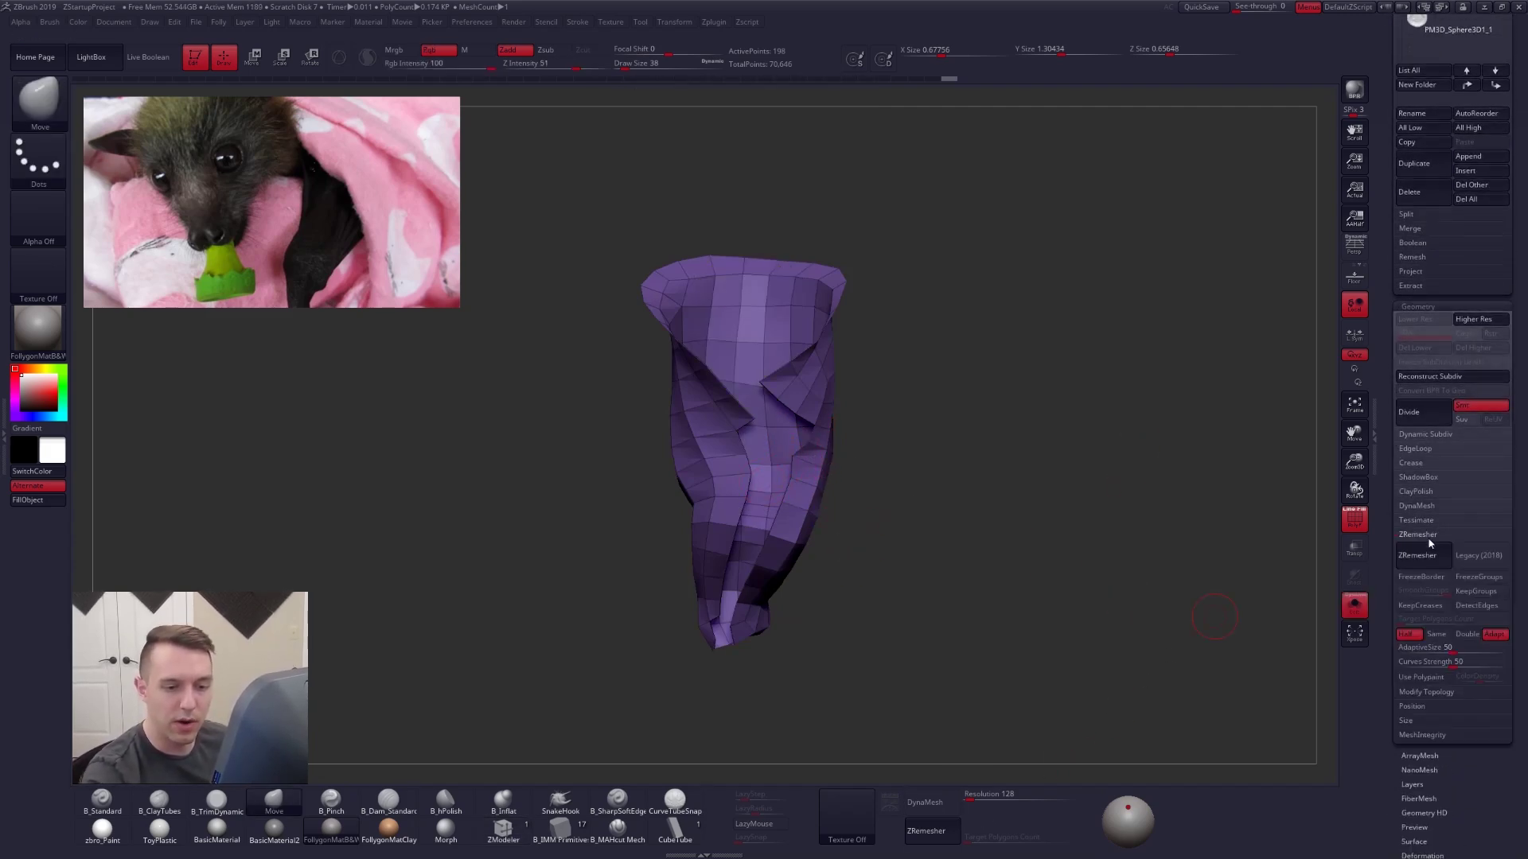
pyautogui.click(1437, 634)
pyautogui.click(1436, 635)
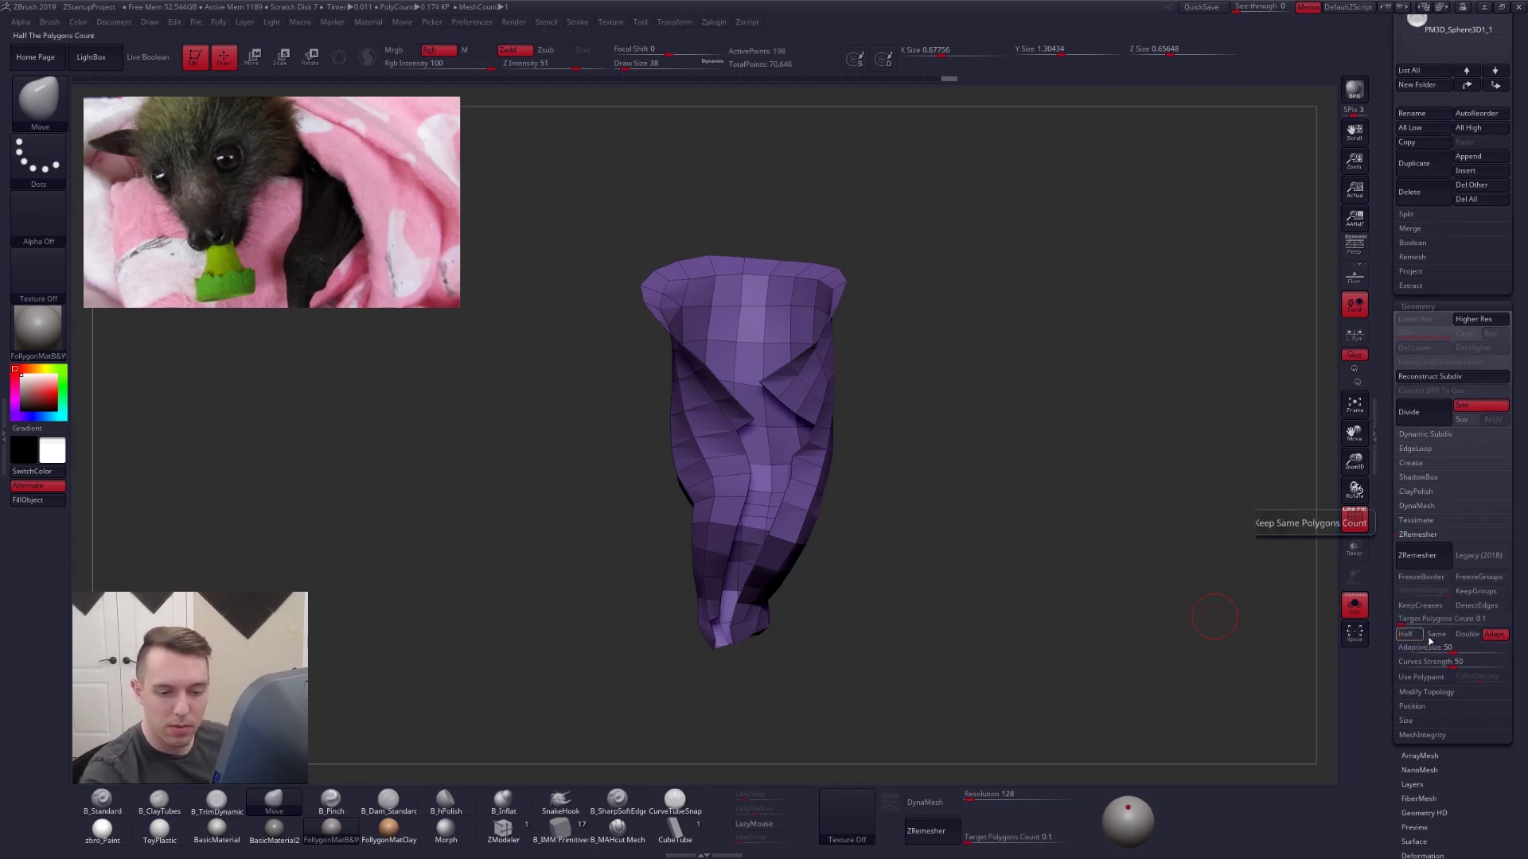
pyautogui.click(1432, 567)
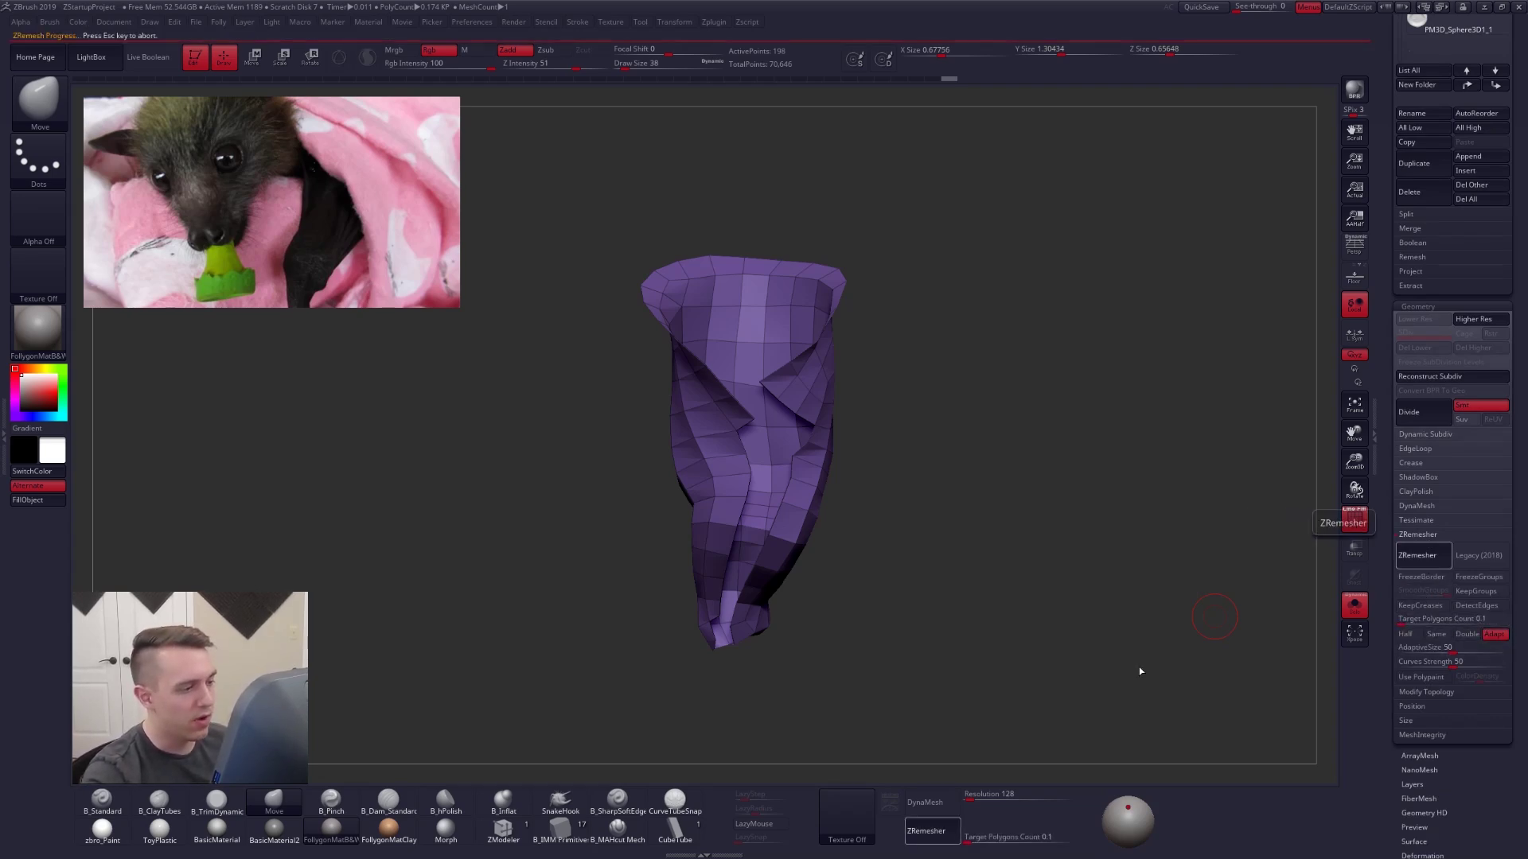
# - Subdivide the remeshed blanket to level 5 and delete its lower subdivision levels
pyautogui.hotkey('ctrl', 'd')
pyautogui.hotkey('ctrl', 'd')
pyautogui.hotkey('ctrl', 'd')
pyautogui.hotkey('ctrl', 'd')
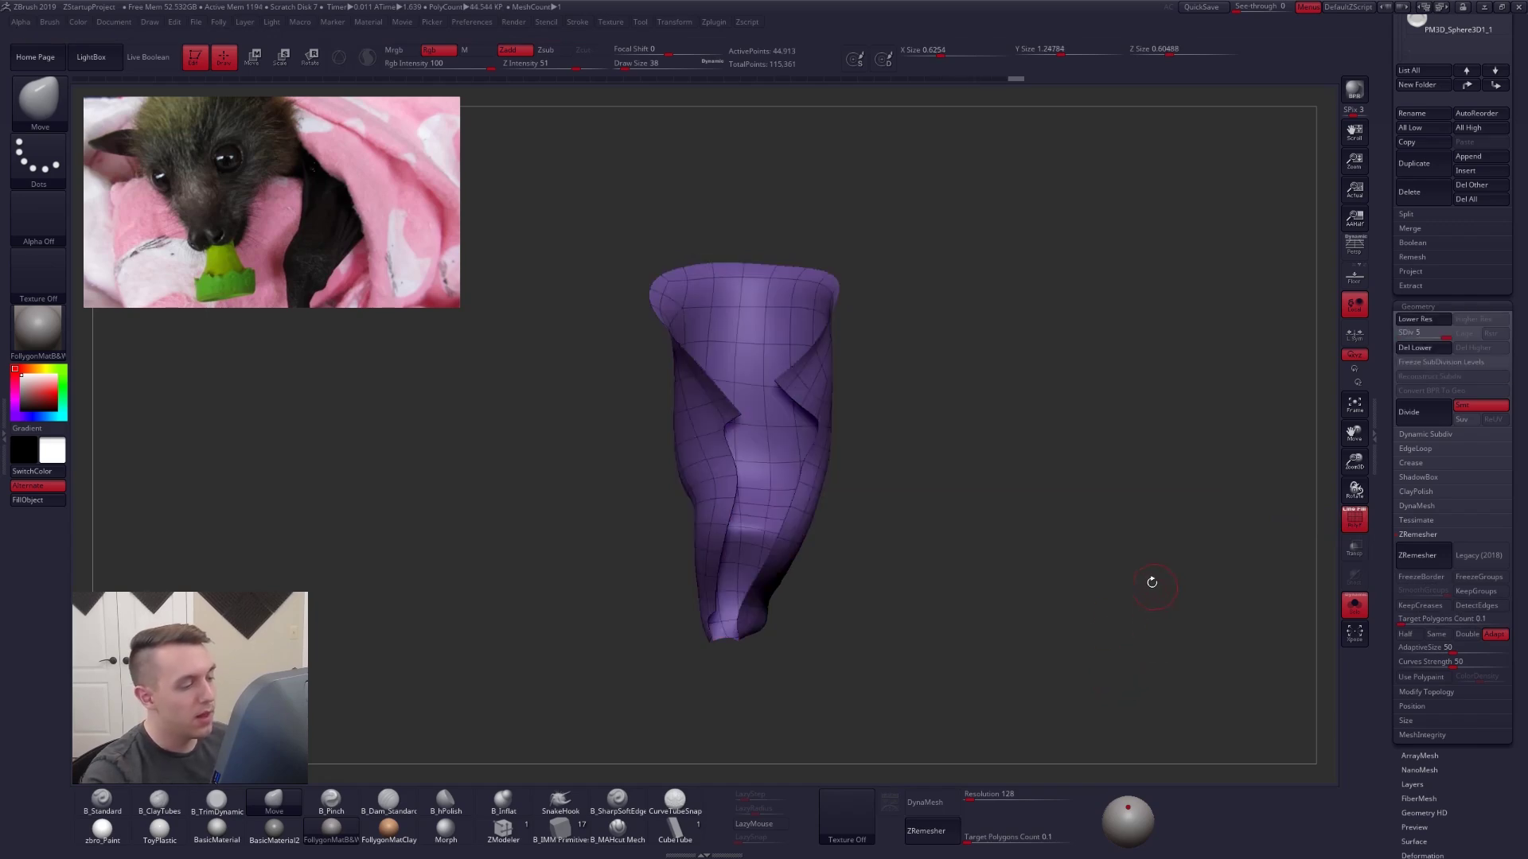
pyautogui.click(1423, 555)
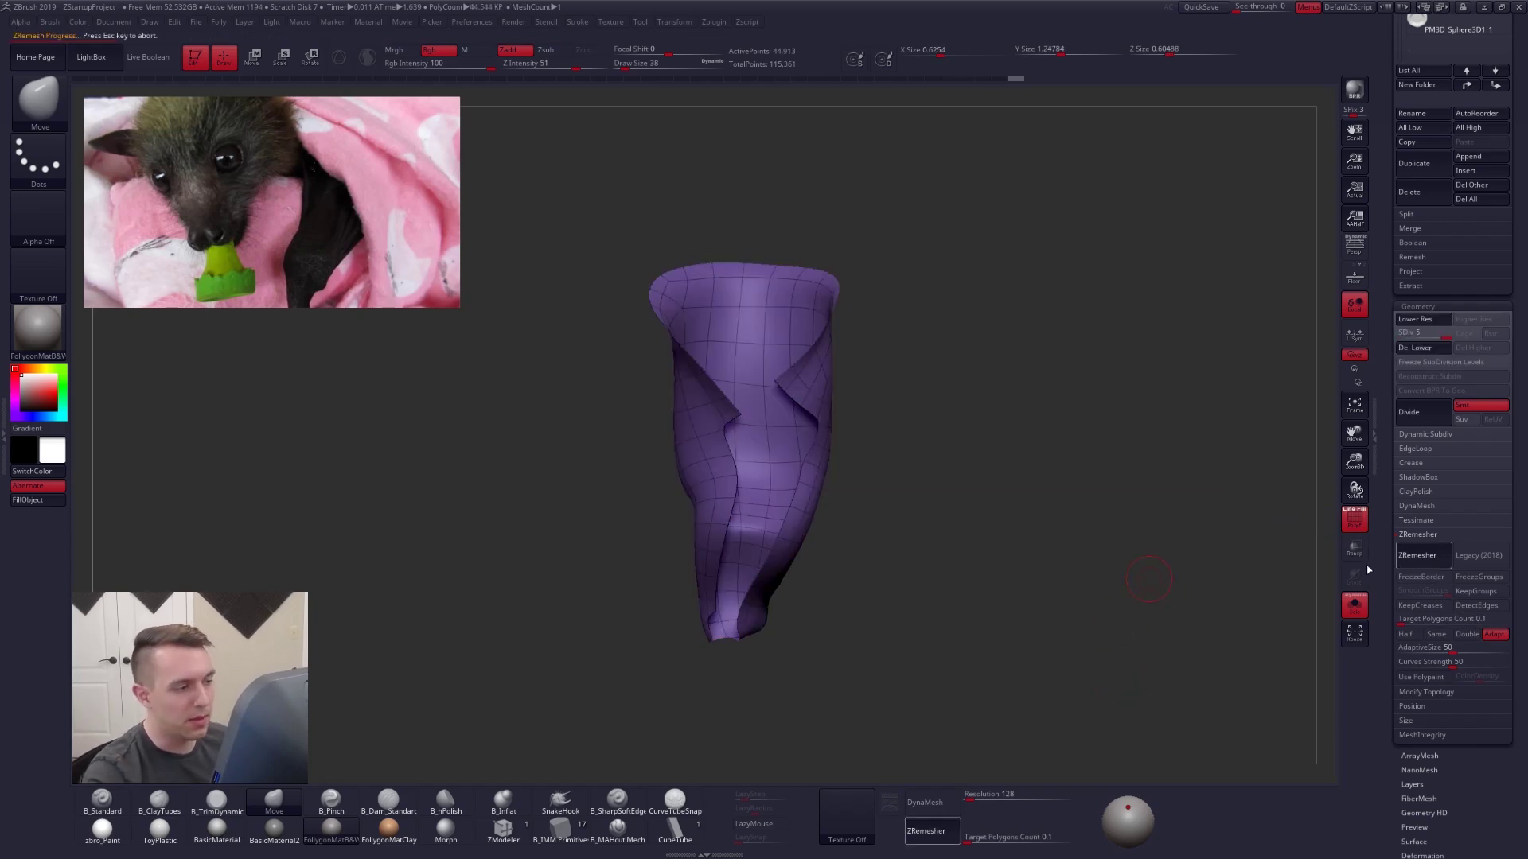
pyautogui.press('Escape')
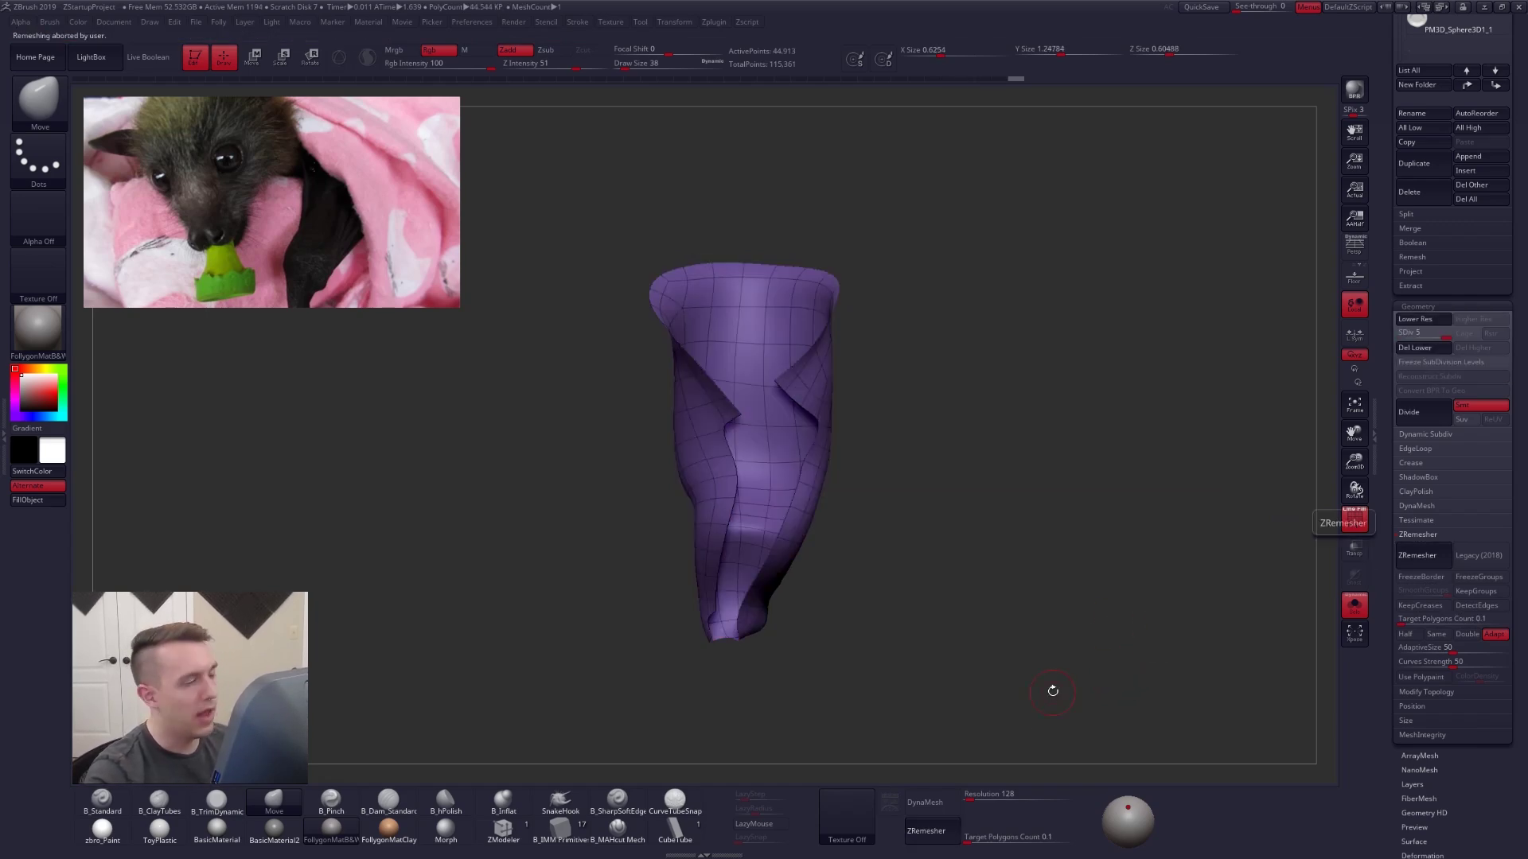
pyautogui.click(1431, 349)
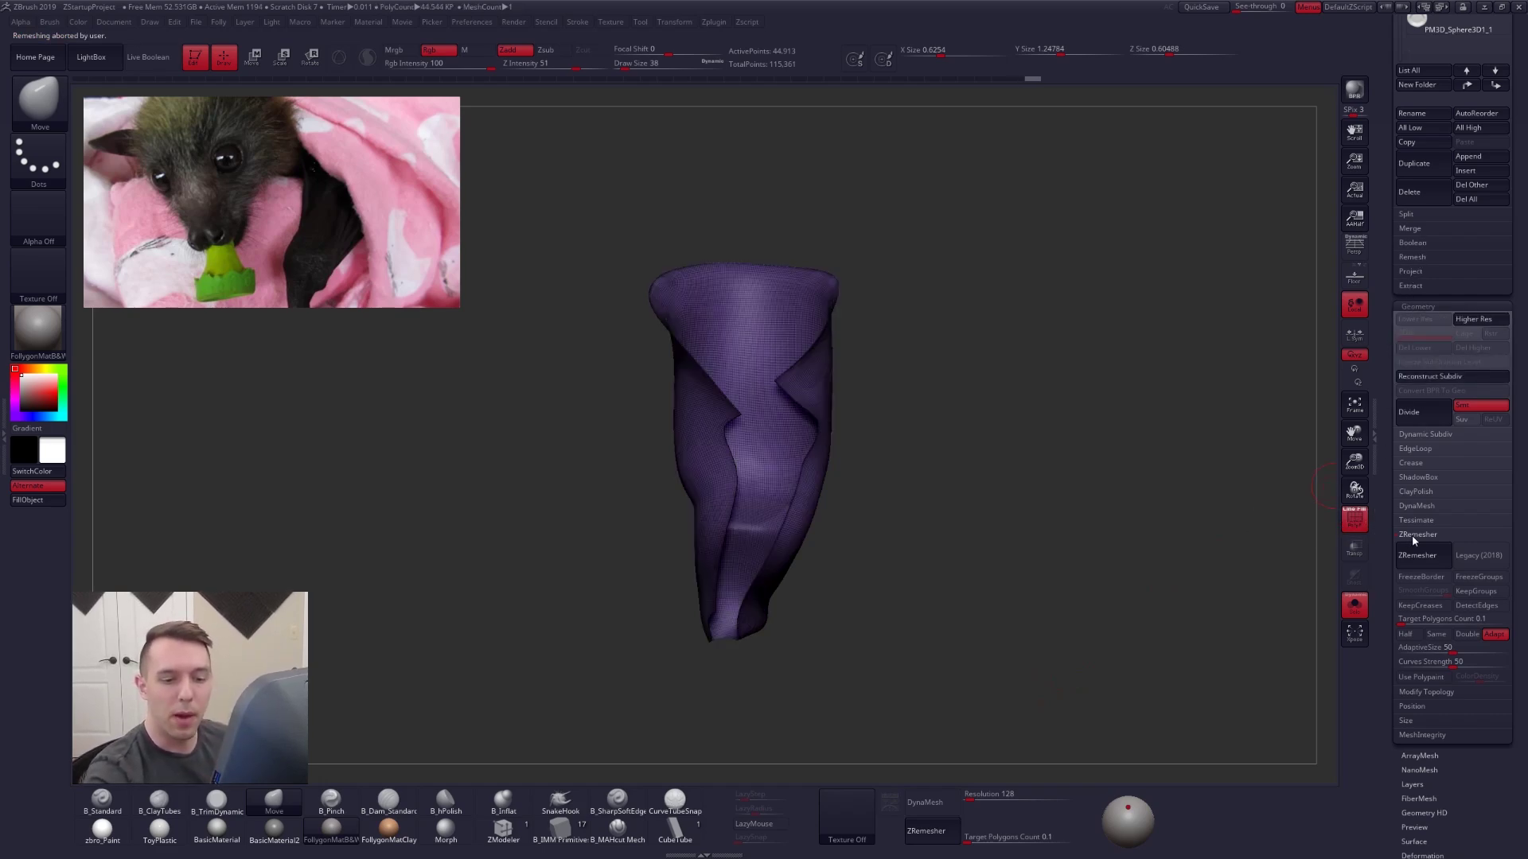
# - Apply GroupsLoops with 4 loops and GPolish 50 to the dense blanket mesh
pyautogui.click(1412, 462)
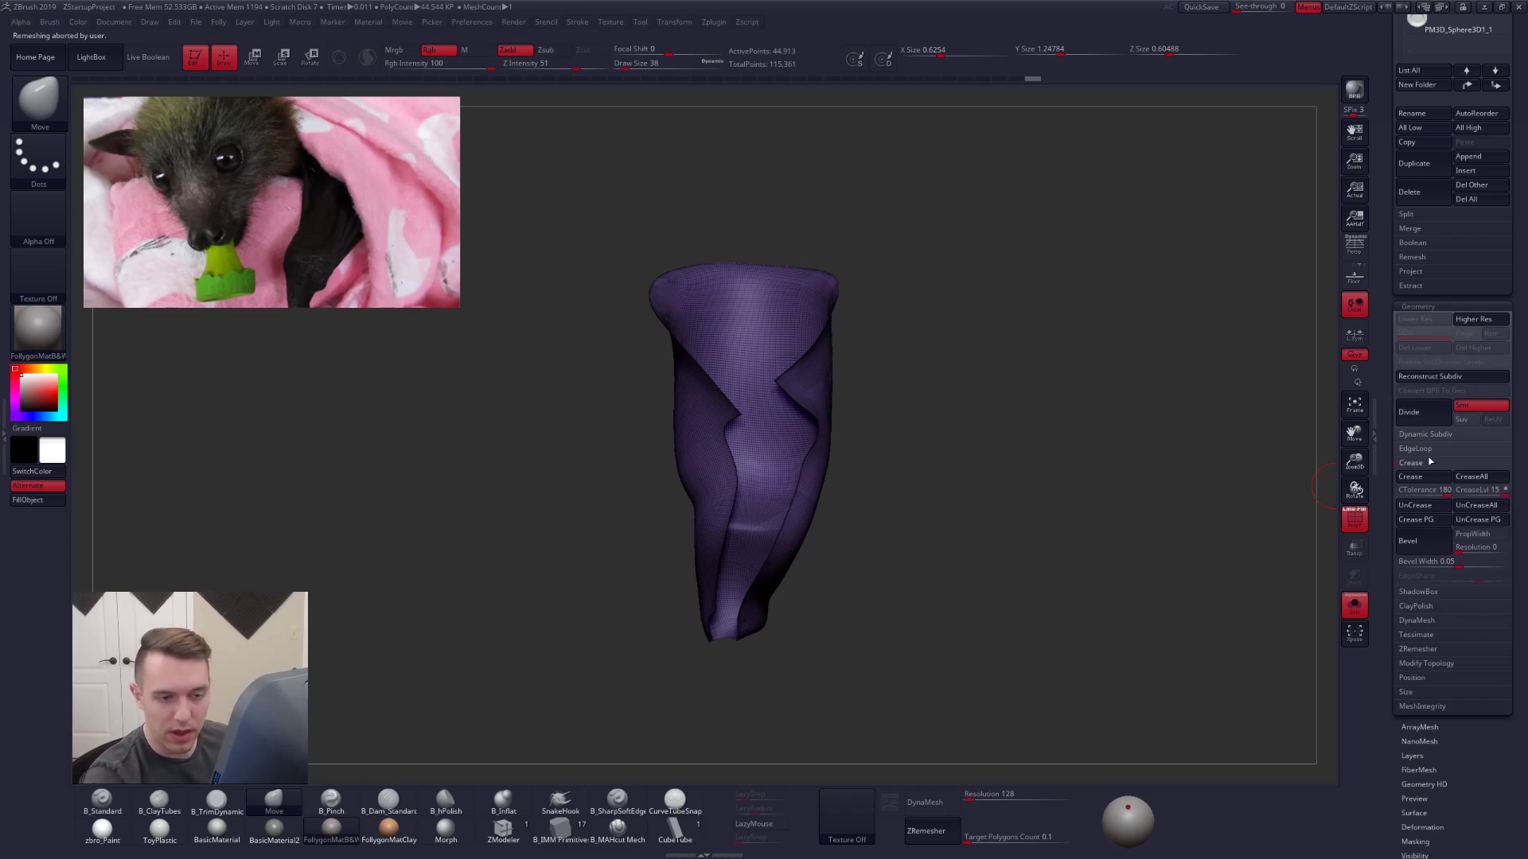
pyautogui.click(1432, 449)
pyautogui.click(1436, 533)
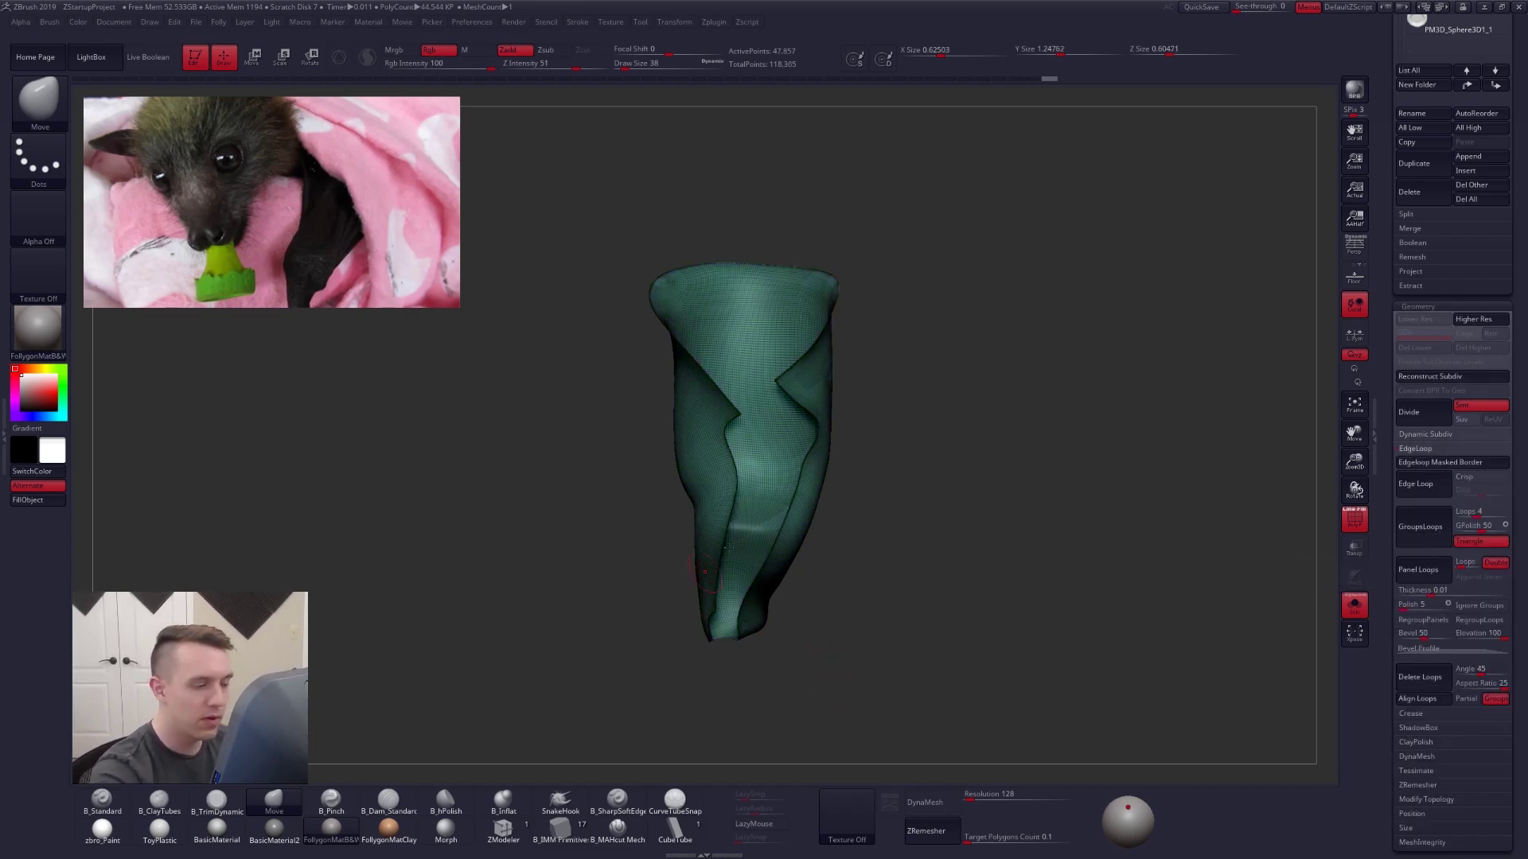
pyautogui.click(1403, 450)
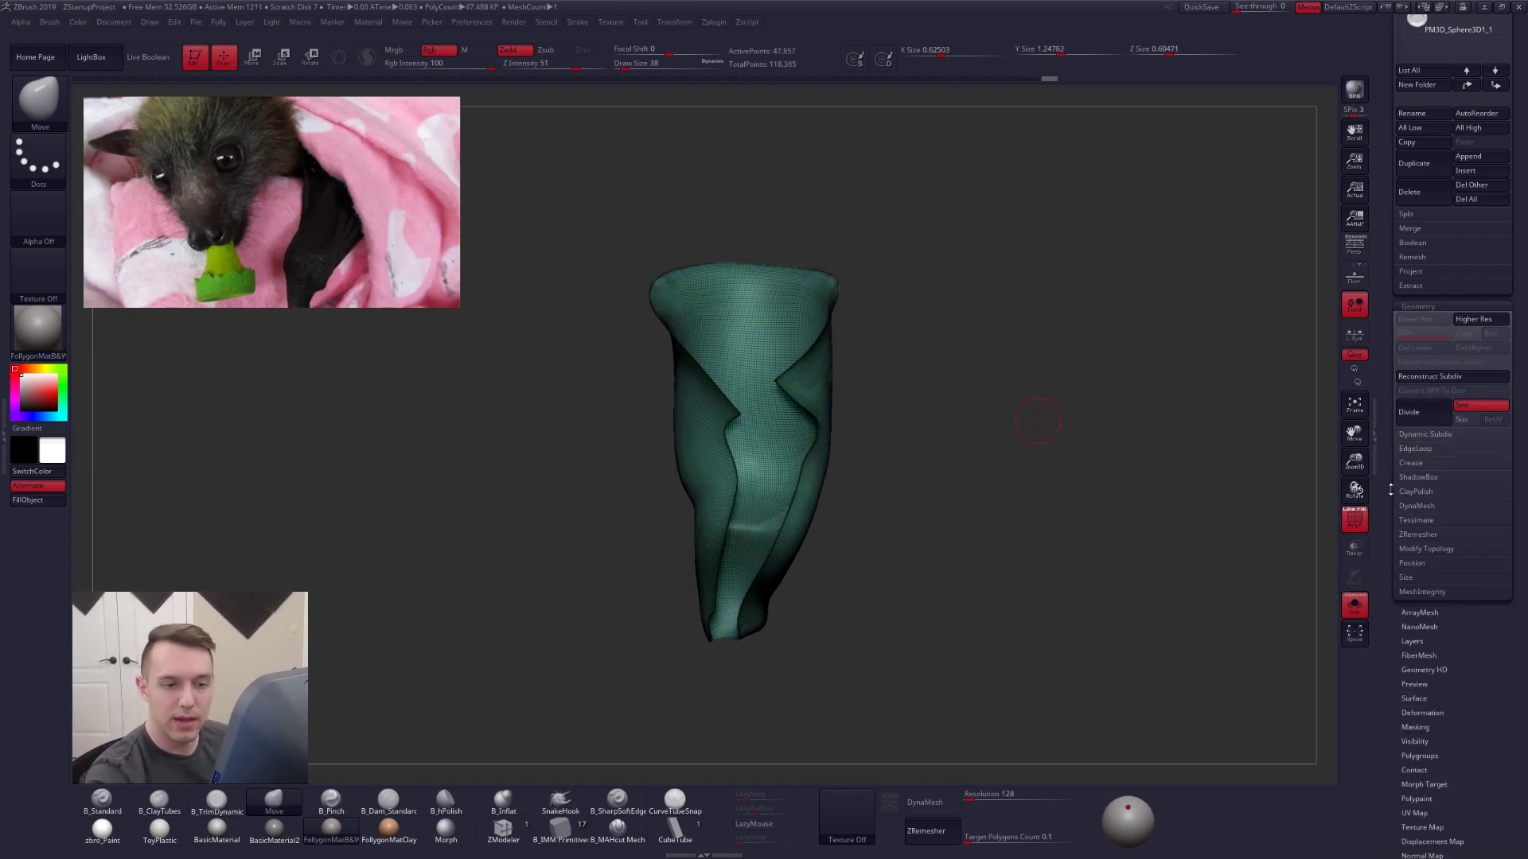
# - ZRemesh the dense blanket back to low poly with a target polygon count of 0.1
pyautogui.scroll(-3, 1425, 446)
pyautogui.click(1428, 364)
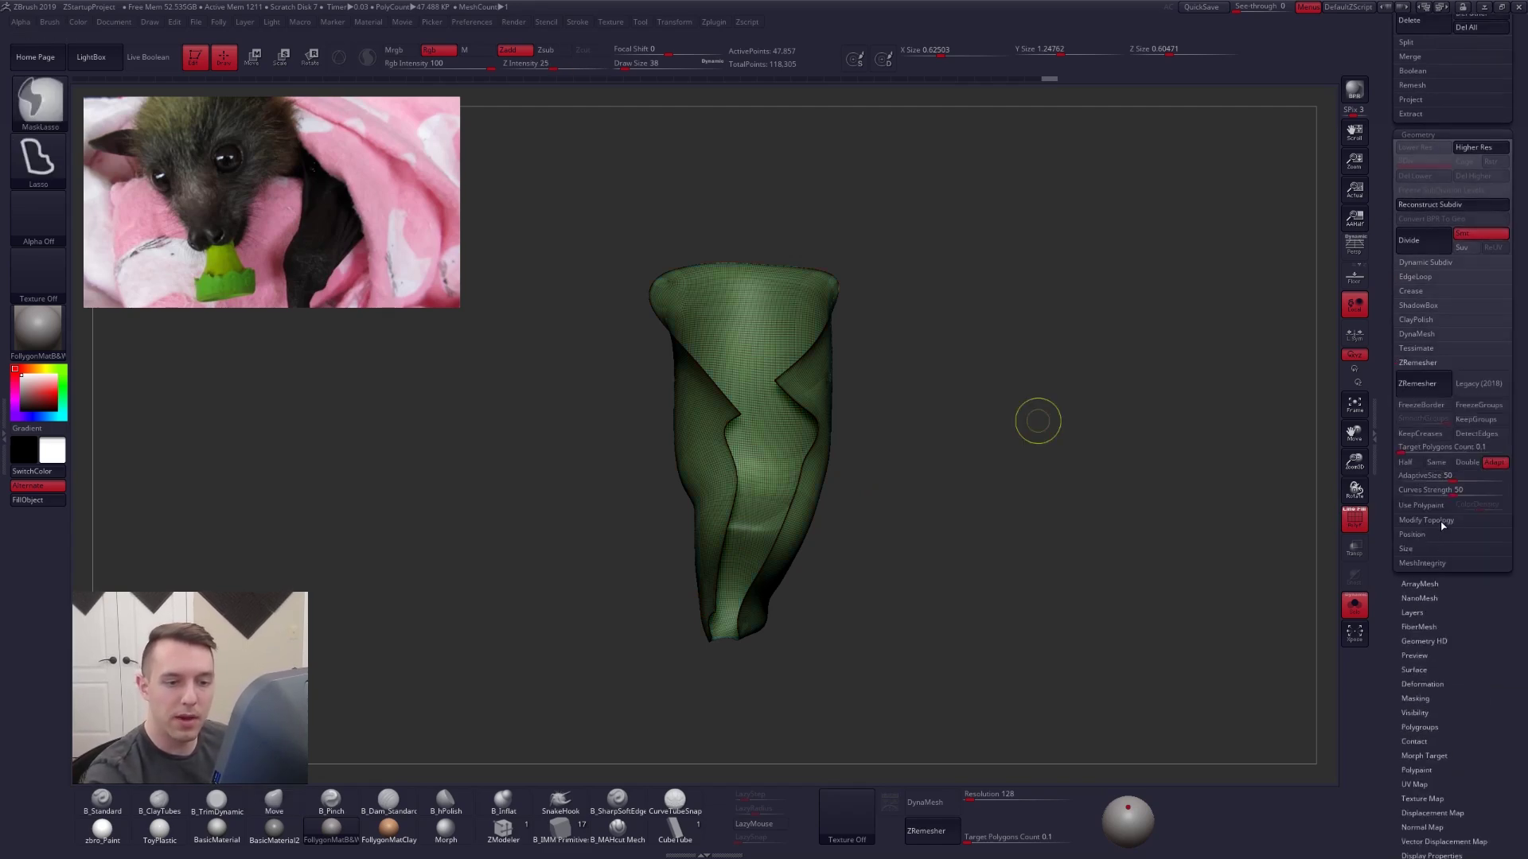
pyautogui.click(1425, 384)
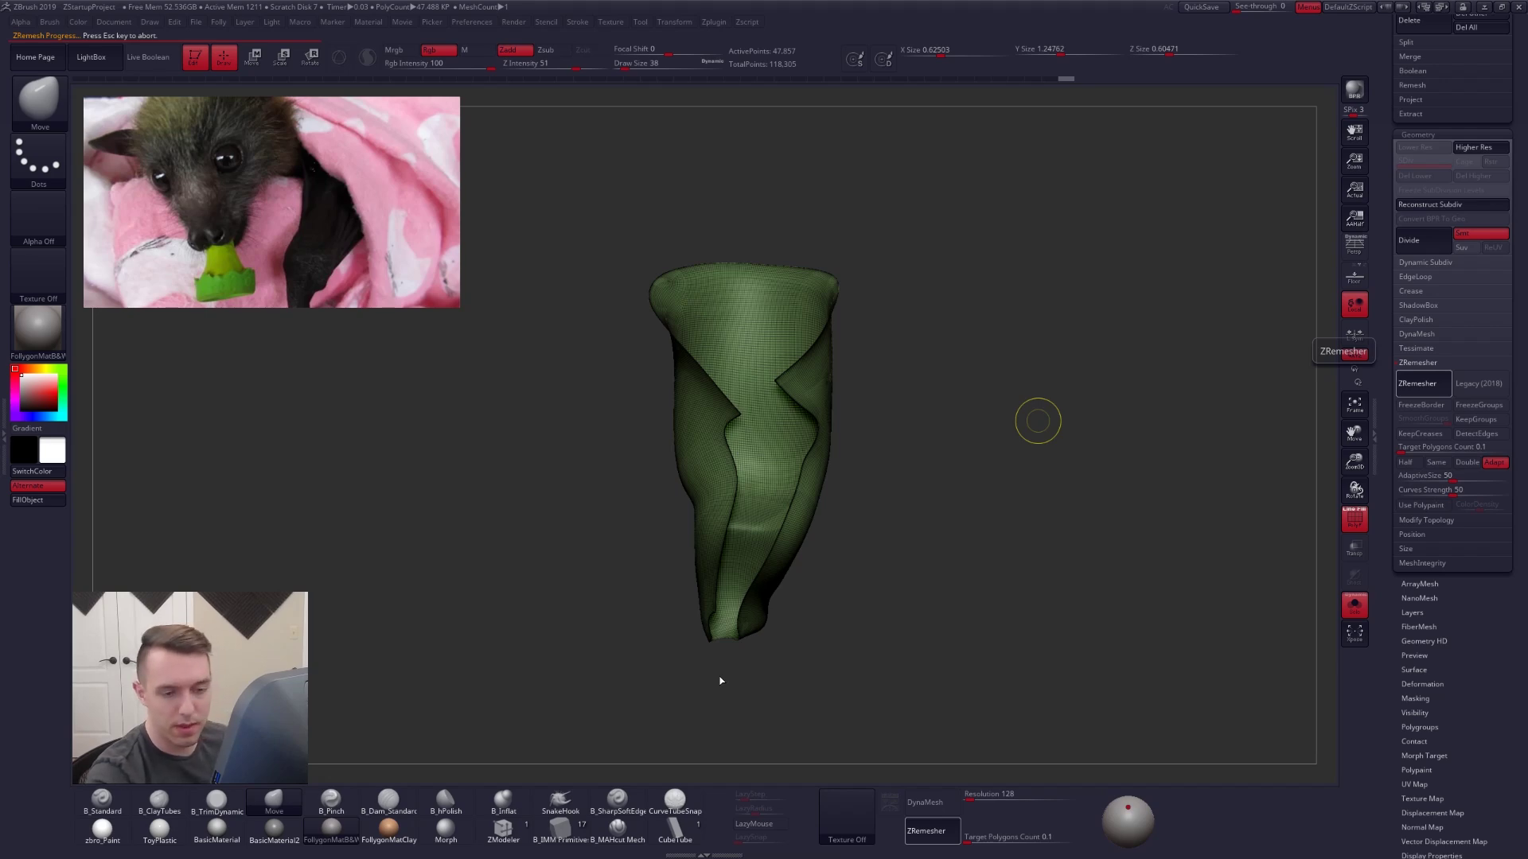
# - Inspect the new low-poly blanket from several angles in both faceted and Dynamic Subdiv form
pyautogui.moveTo(809, 451); pyautogui.dragTo(828, 500, button='right')
pyautogui.moveTo(827, 499); pyautogui.dragTo(834, 437)
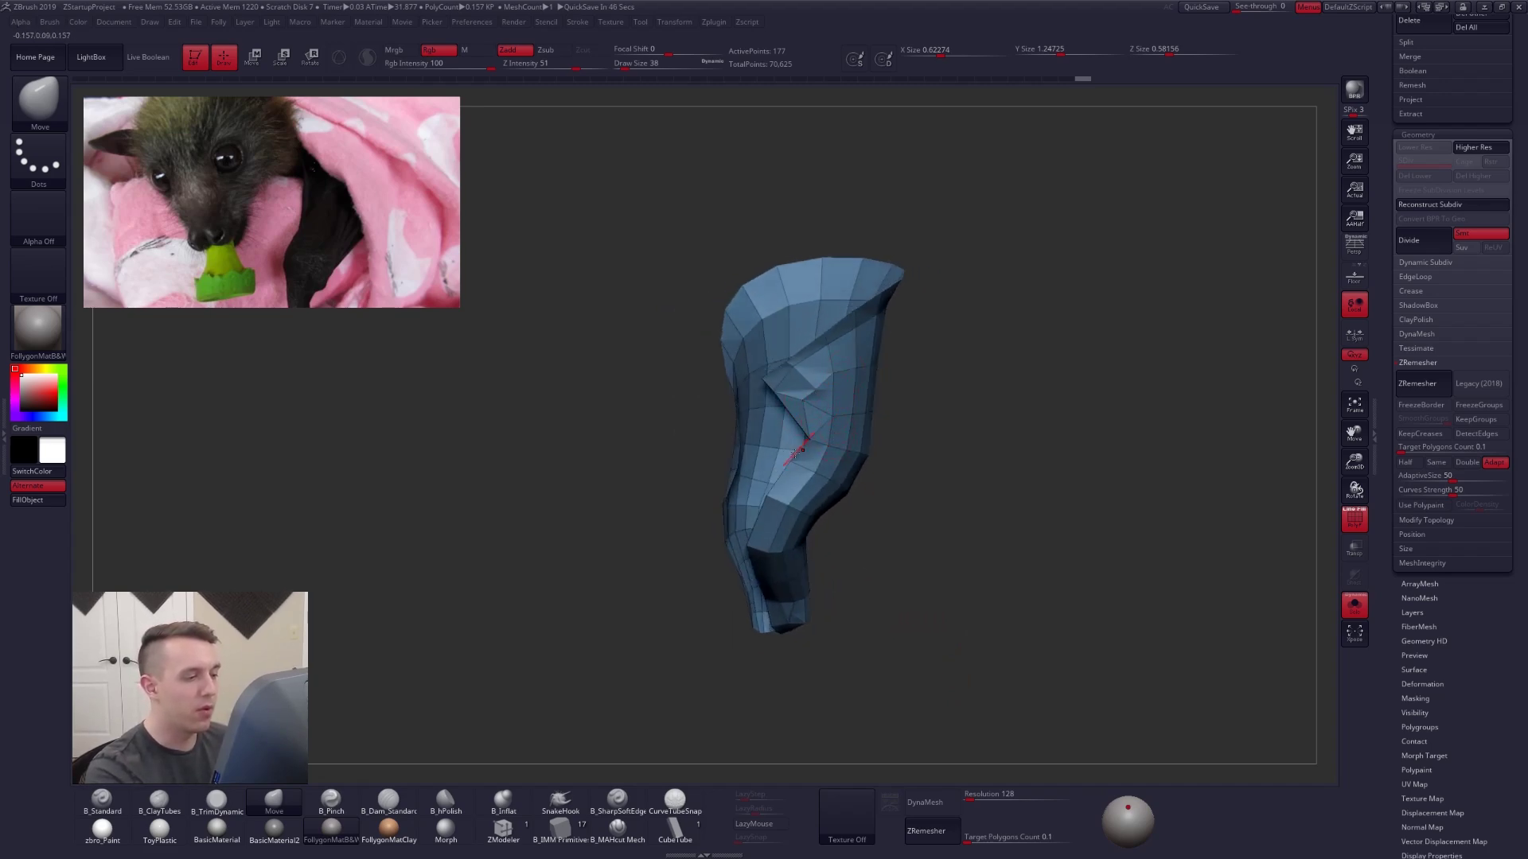
pyautogui.moveTo(794, 456); pyautogui.dragTo(830, 448, button='right')
pyautogui.press('d')
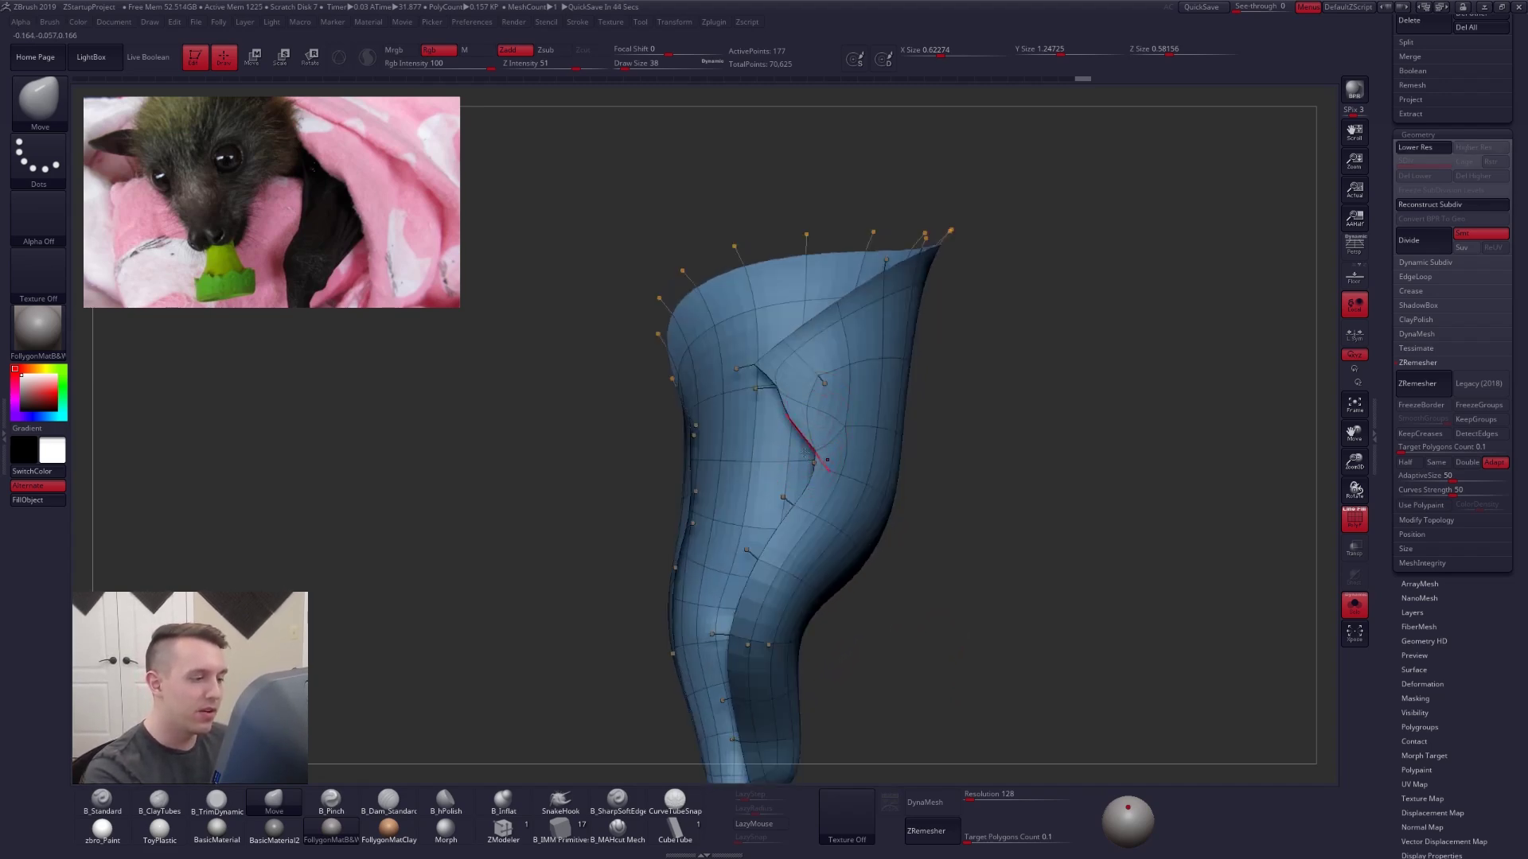
pyautogui.keyDown('alt'); pyautogui.moveTo(764, 585); pyautogui.dragTo(823, 554, button='right'); pyautogui.keyUp('alt')
pyautogui.hotkey('shift', 'd')
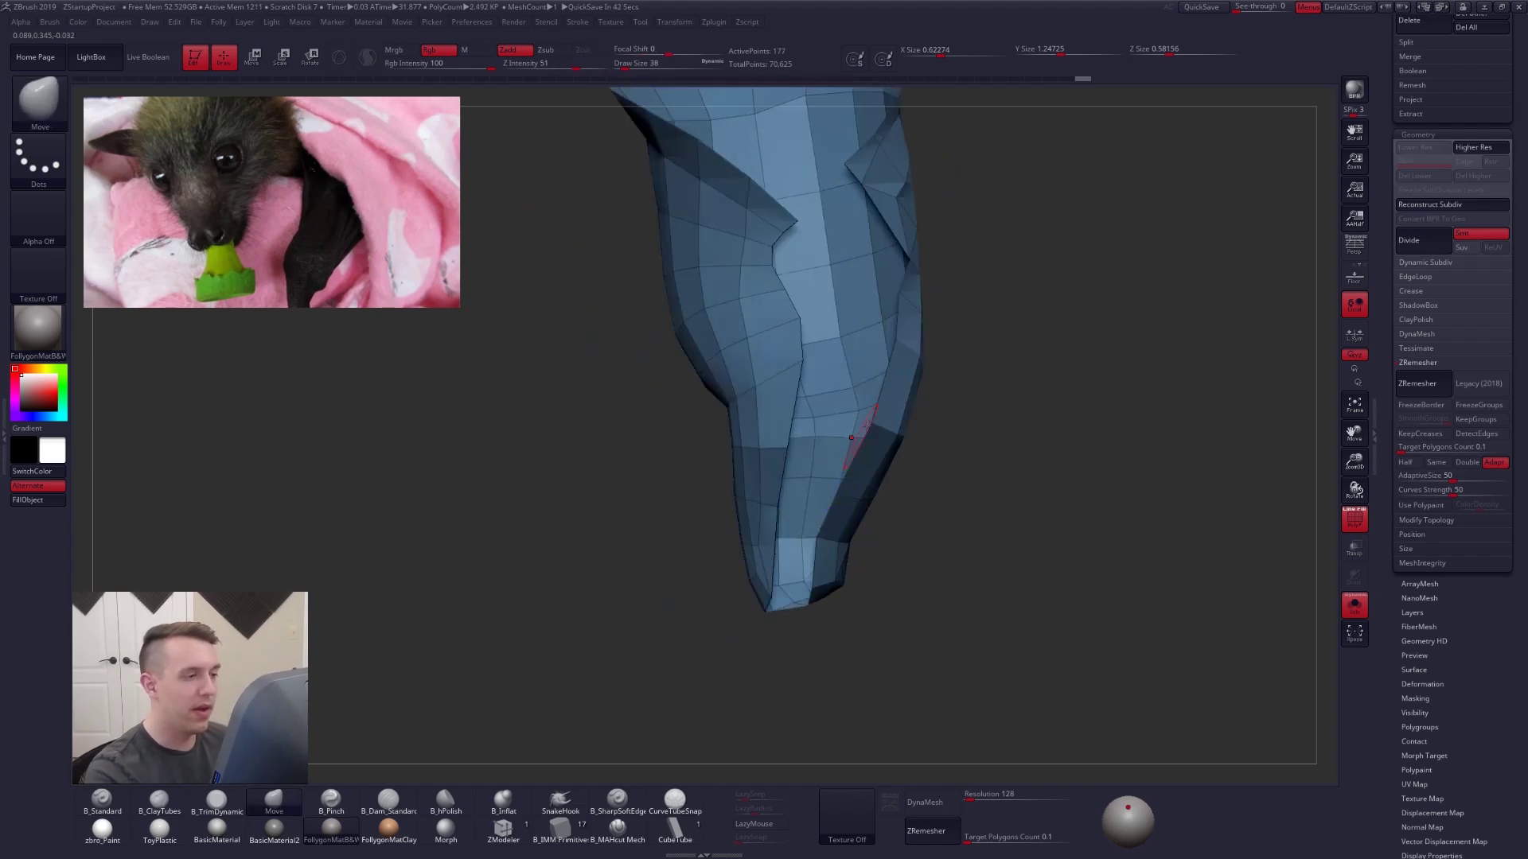
# - Bring the bat back into view and lasso-mask the side of the blanket that carries the sharp front flap
pyautogui.keyDown('alt'); pyautogui.moveTo(859, 433); pyautogui.dragTo(824, 567, button='right'); pyautogui.keyUp('alt')
pyautogui.hotkey('alt', 's')
pyautogui.keyDown('alt'); pyautogui.moveTo(824, 567); pyautogui.dragTo(855, 524, button='right'); pyautogui.keyUp('alt')
pyautogui.moveTo(854, 523); pyautogui.dragTo(853, 523)
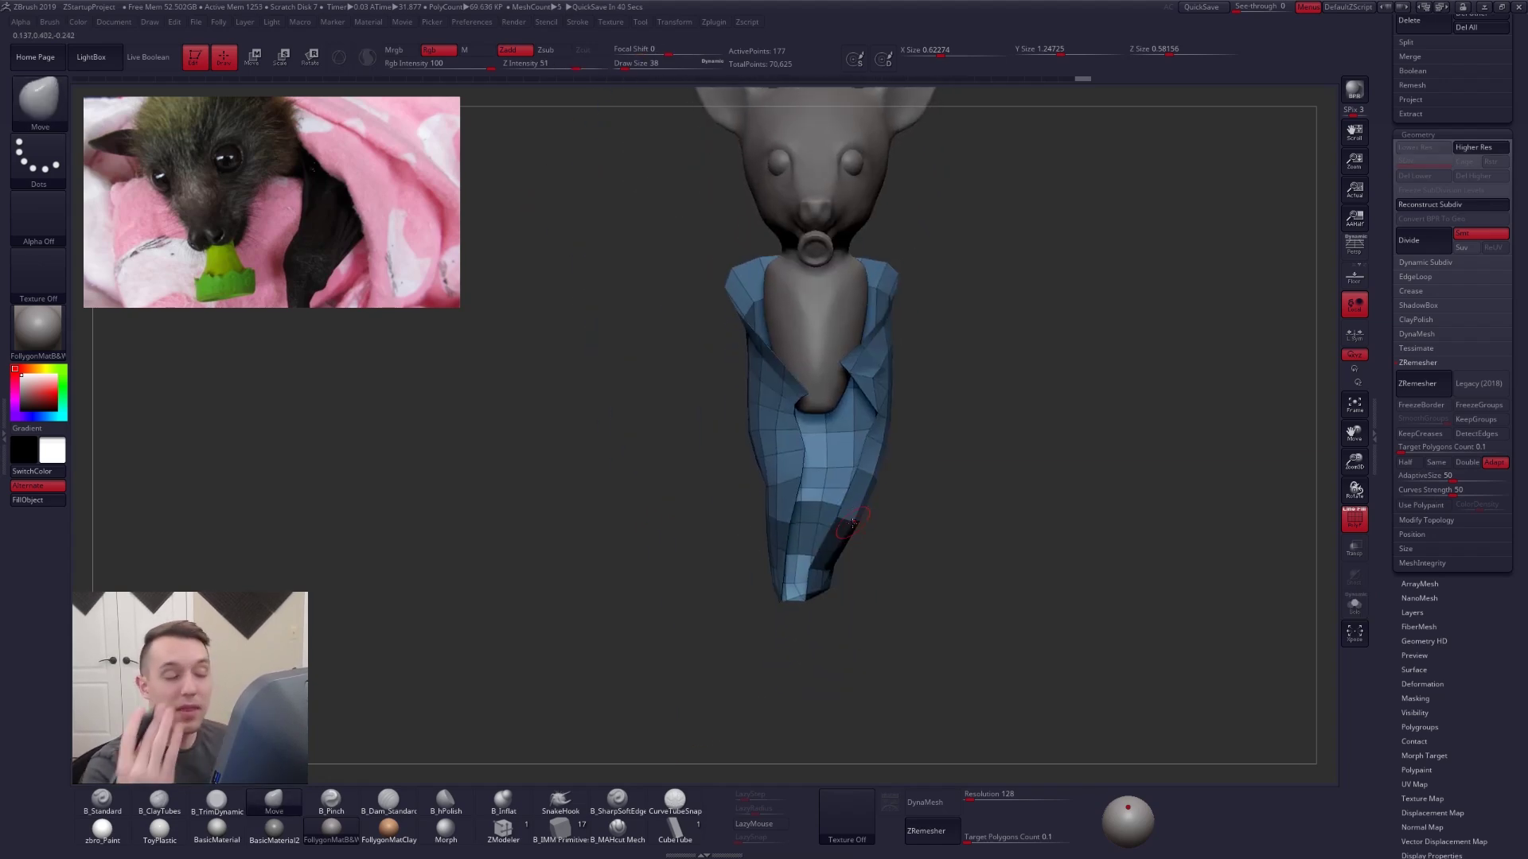
pyautogui.rightClick(829, 347)
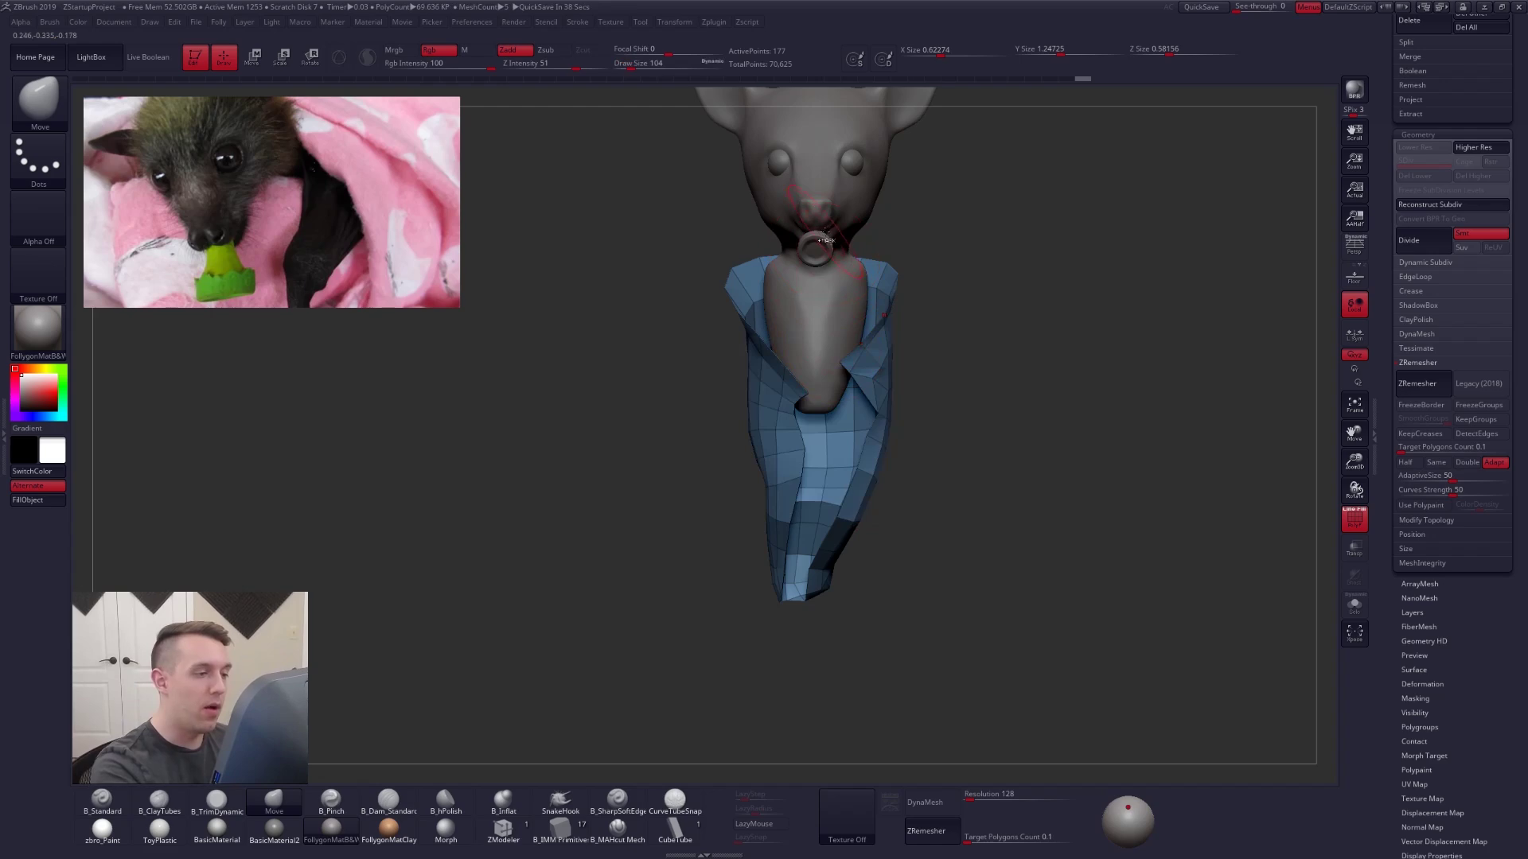
pyautogui.keyDown('ctrl'); pyautogui.moveTo(827, 256); pyautogui.dragTo(820, 326); pyautogui.keyUp('ctrl')
pyautogui.keyDown('ctrl'); pyautogui.moveTo(813, 510); pyautogui.dragTo(964, 555); pyautogui.keyUp('ctrl')
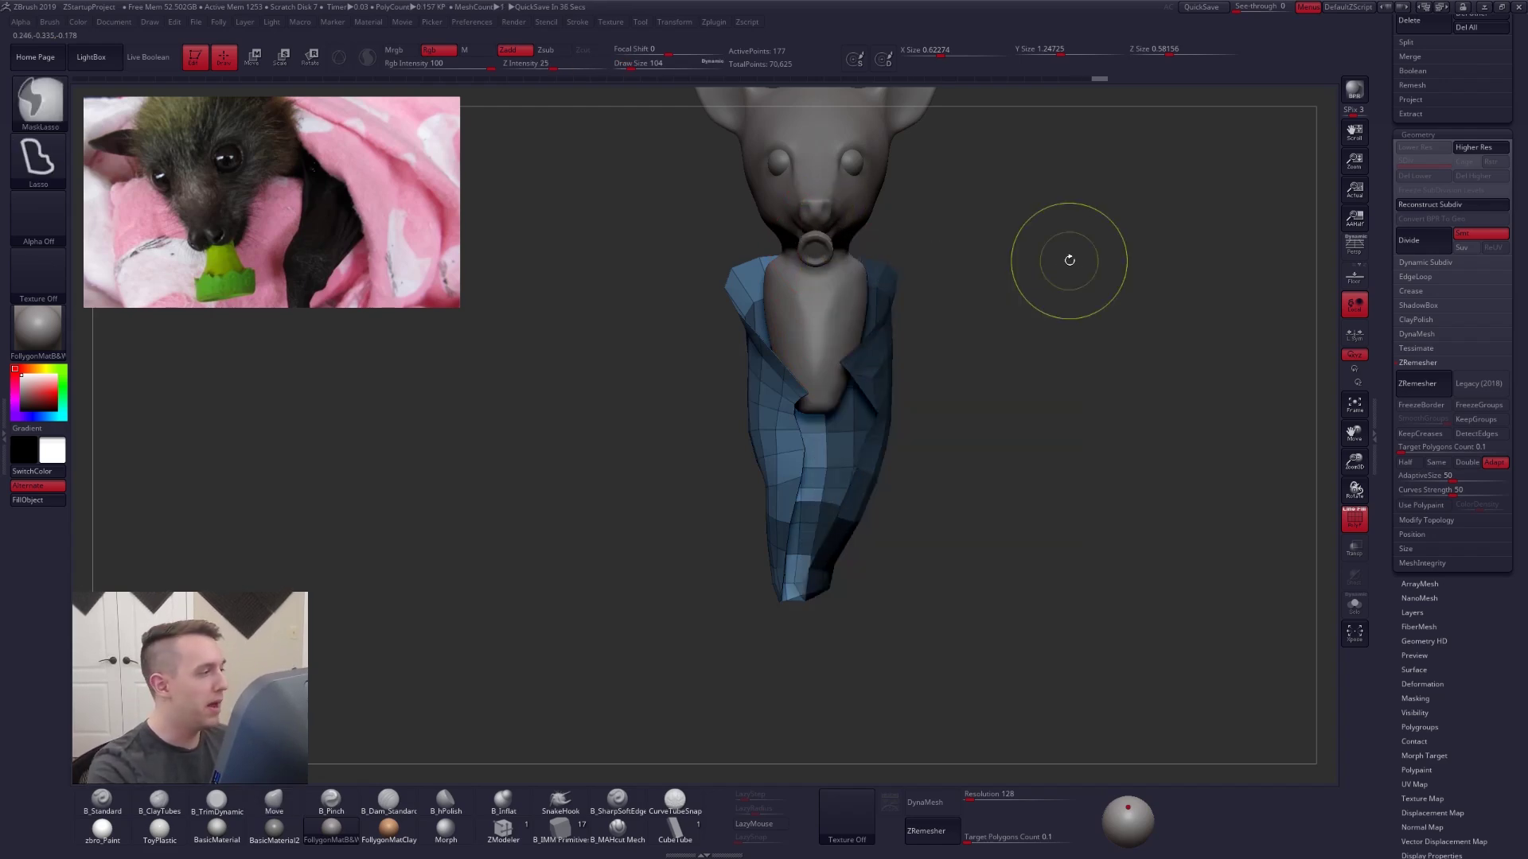
# - Pull the unmasked front flap of the blanket across the torso with the Move brush at draw size 140
pyautogui.keyDown('alt'); pyautogui.moveTo(388, 442); pyautogui.dragTo(337, 484); pyautogui.keyUp('alt')
pyautogui.press('space')
pyautogui.moveTo(799, 455); pyautogui.dragTo(807, 456)
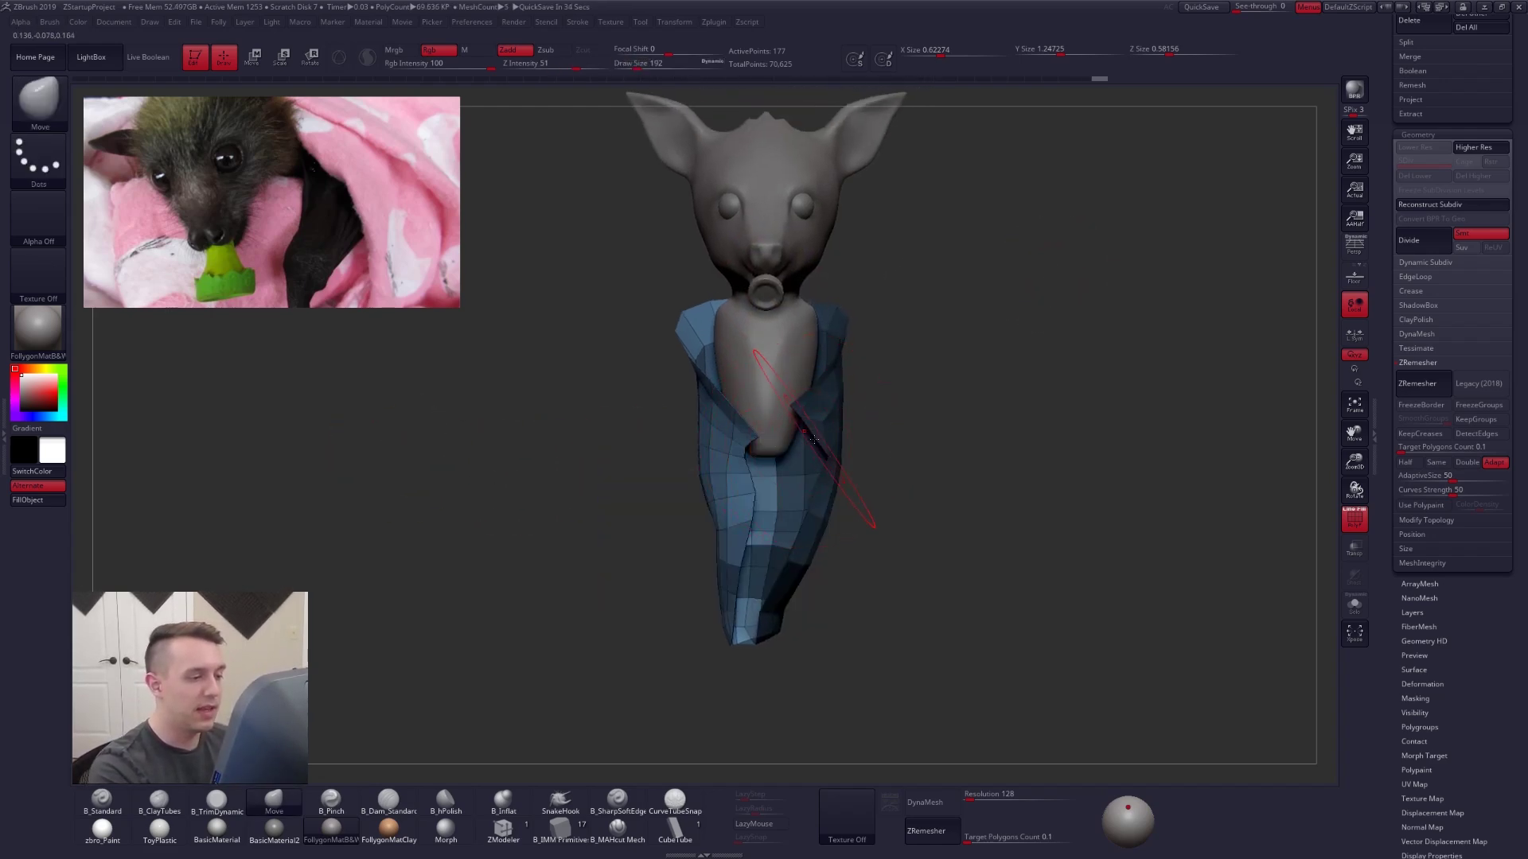
pyautogui.moveTo(446, 458); pyautogui.dragTo(593, 446)
pyautogui.press('space')
pyautogui.moveTo(784, 458); pyautogui.dragTo(780, 458)
pyautogui.moveTo(832, 414)
pyautogui.mouseDown()
pyautogui.moveTo(859, 399)
pyautogui.moveTo(824, 543)
pyautogui.mouseUp()
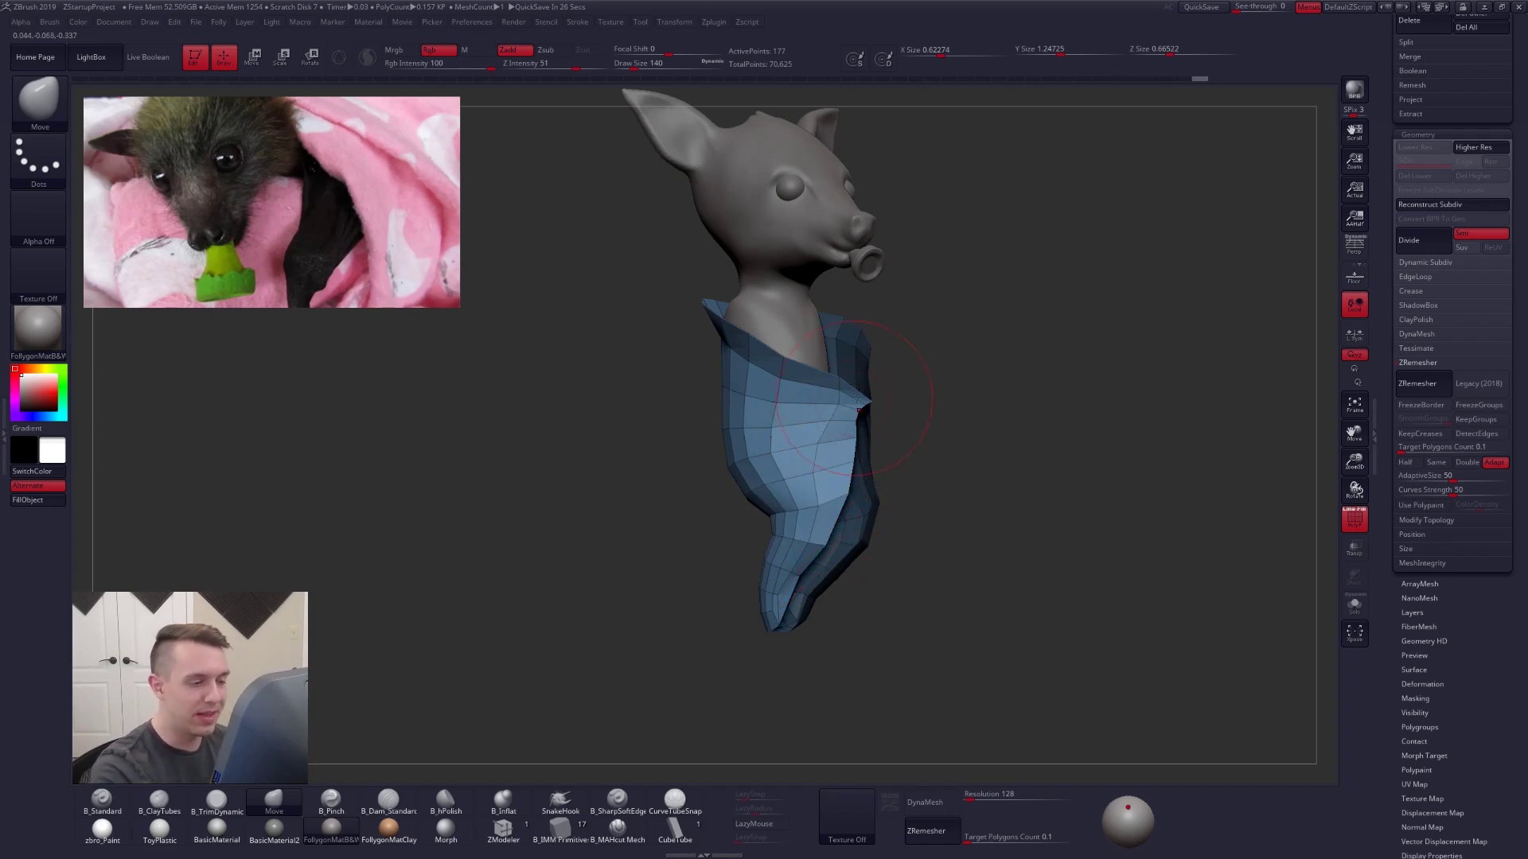
# - Extend the flap's corner and lower edge over the opposite side of the blanket and invert the mask
pyautogui.press('space')
pyautogui.moveTo(863, 406); pyautogui.dragTo(891, 388)
pyautogui.press('space')
pyautogui.moveTo(851, 458); pyautogui.dragTo(866, 440)
pyautogui.moveTo(841, 508); pyautogui.dragTo(858, 504)
pyautogui.moveTo(858, 505); pyautogui.dragTo(788, 501, button='right')
pyautogui.moveTo(812, 442); pyautogui.dragTo(826, 440)
pyautogui.keyDown('ctrl'); pyautogui.click(902, 460); pyautogui.keyUp('ctrl')
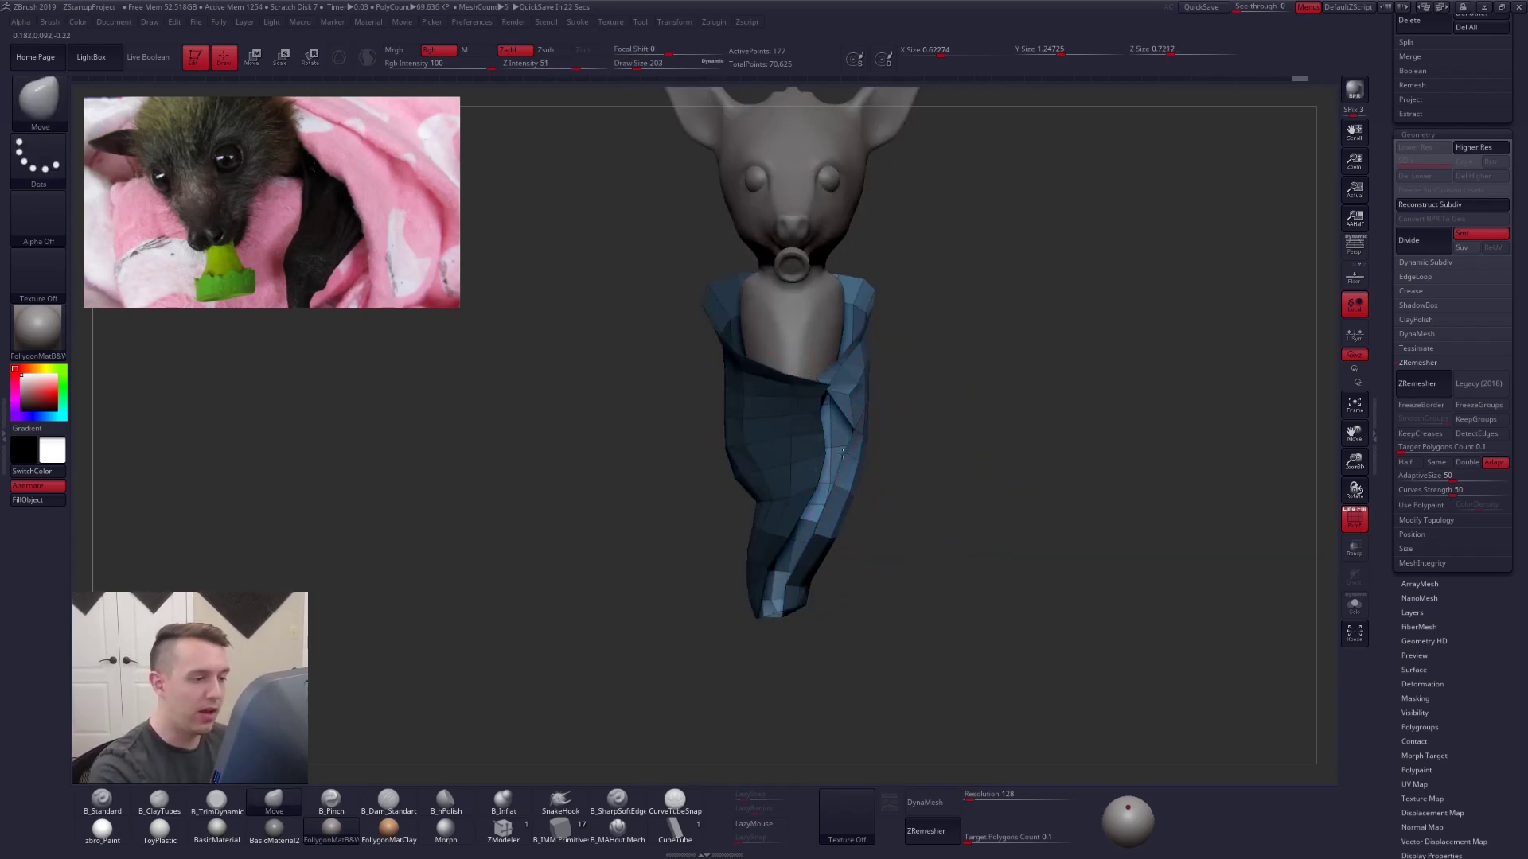
# - Tuck the opposite side of the blanket and its lower end inward beneath the overlapping flap
pyautogui.moveTo(902, 459); pyautogui.dragTo(864, 459, button='right')
pyautogui.moveTo(838, 426); pyautogui.dragTo(817, 430)
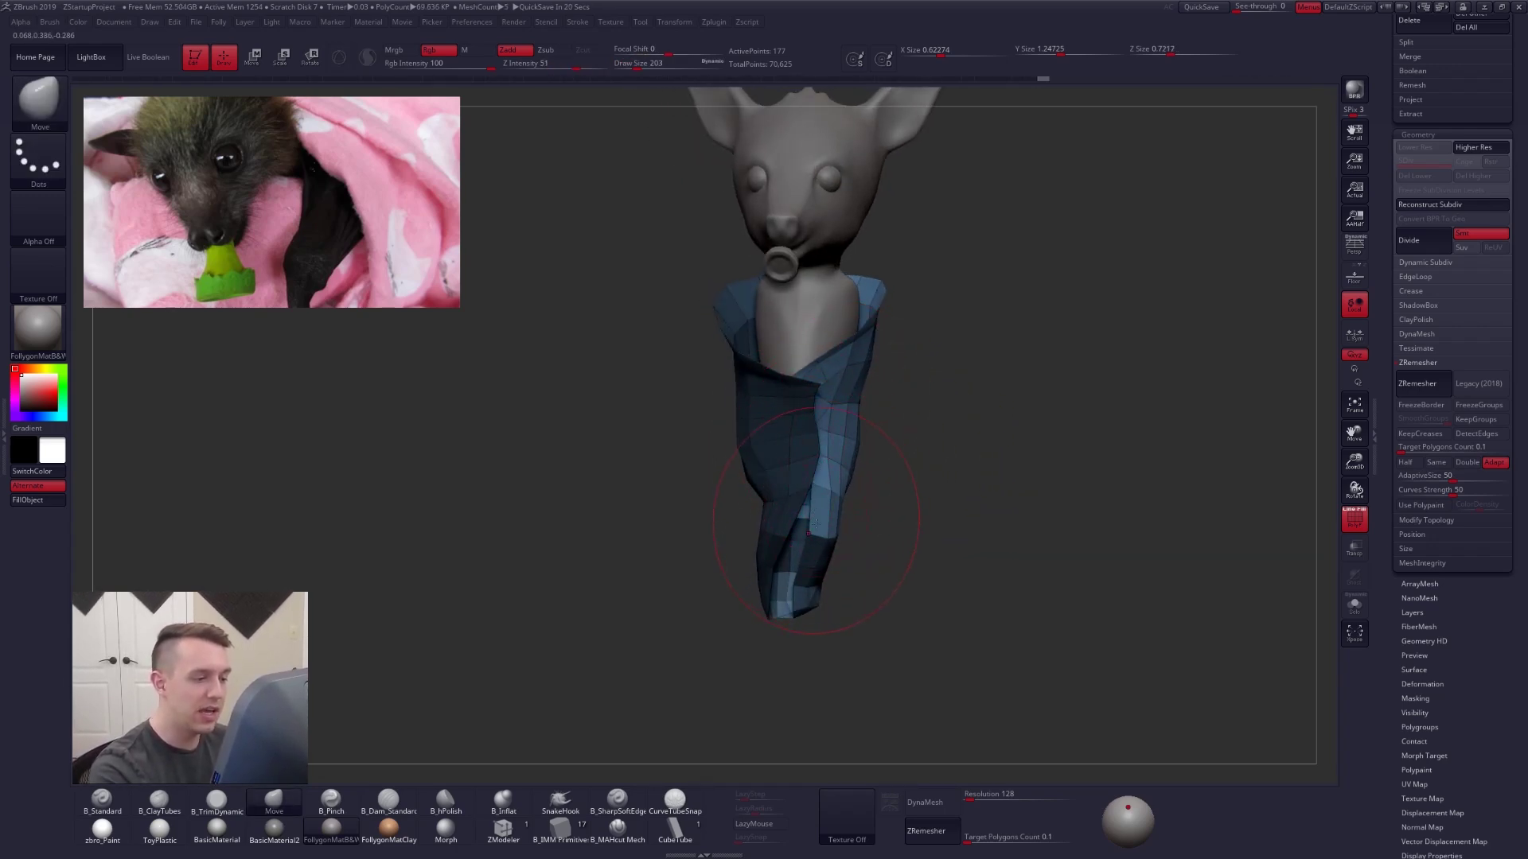
pyautogui.moveTo(825, 564)
pyautogui.mouseDown()
pyautogui.moveTo(791, 537)
pyautogui.moveTo(808, 548)
pyautogui.mouseUp()
pyautogui.press('space')
pyautogui.press('space')
pyautogui.moveTo(807, 548)
pyautogui.keyDown('shift'); pyautogui.mouseDown(button='right')
pyautogui.moveTo(828, 518)
pyautogui.moveTo(795, 541)
pyautogui.mouseUp(button='right'); pyautogui.keyUp('shift')
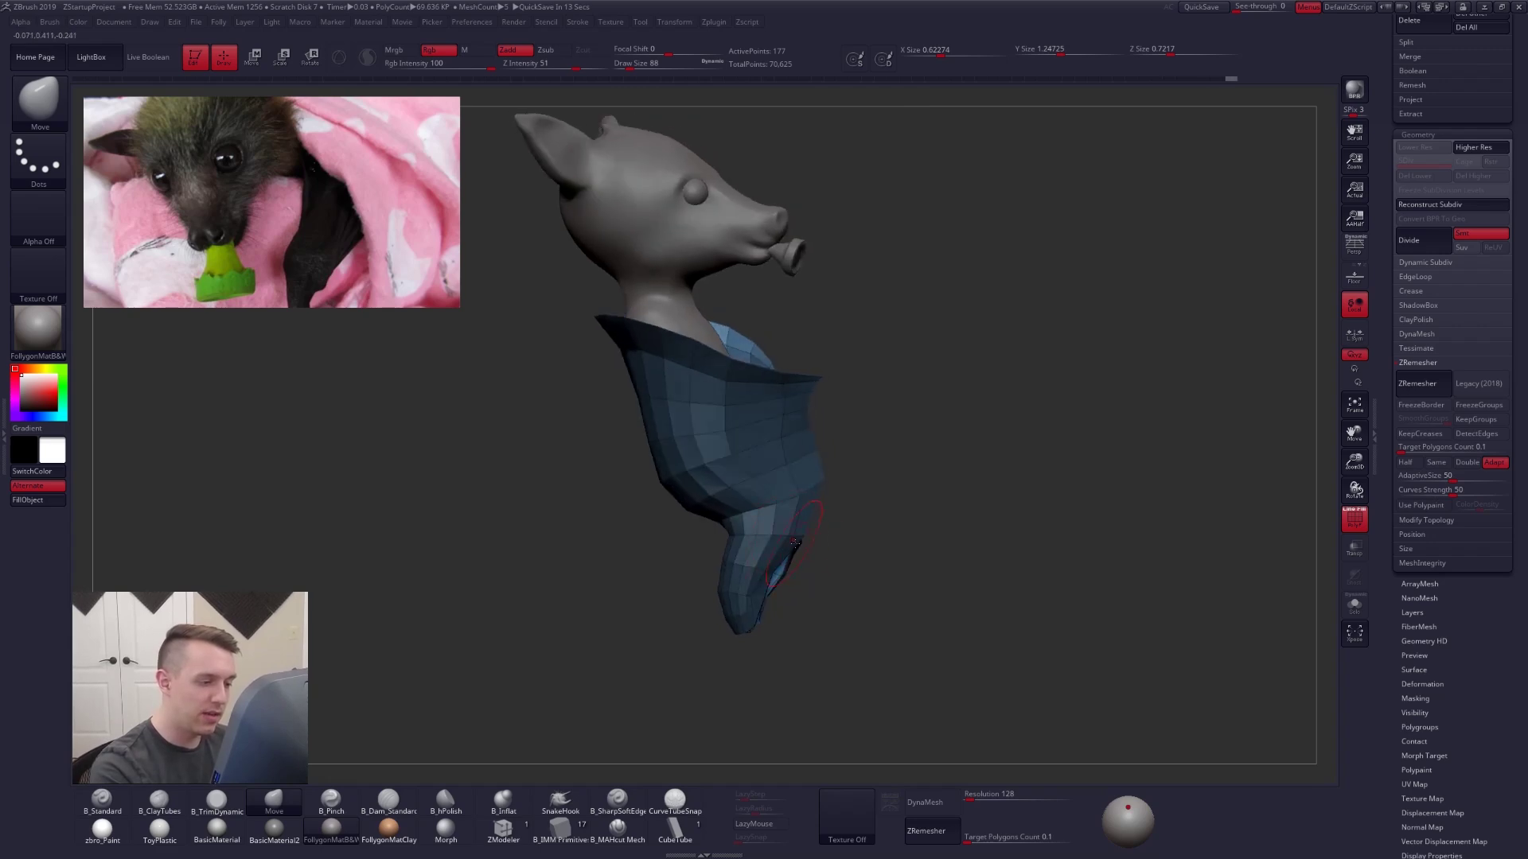
pyautogui.moveTo(795, 543); pyautogui.dragTo(788, 543)
# - Clear the mask and adjust the flap's upper front edge with the Move brush at draw size 140
pyautogui.moveTo(769, 571); pyautogui.dragTo(861, 545, button='right')
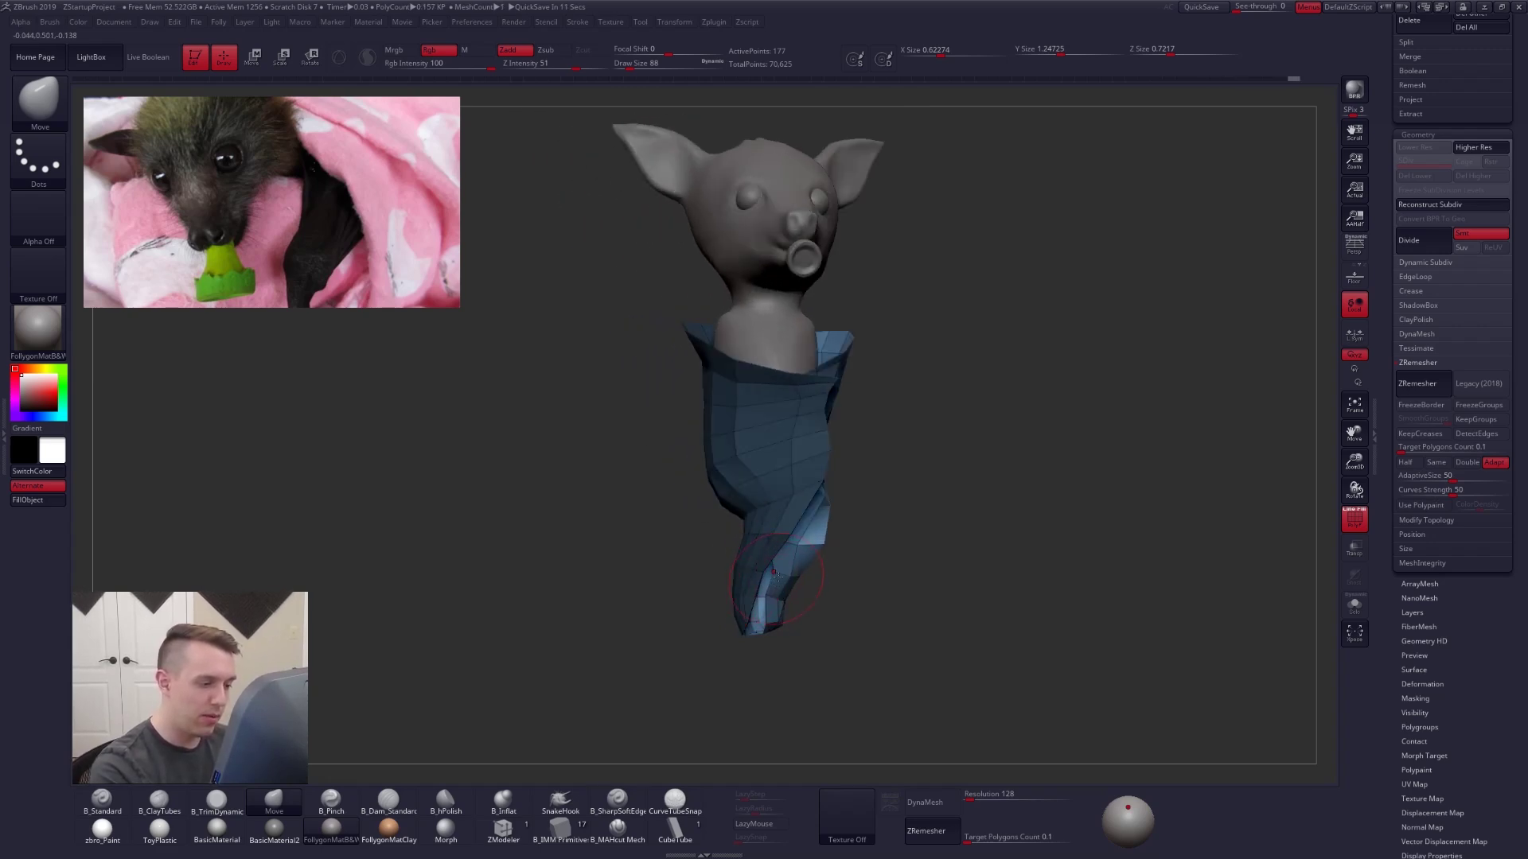
pyautogui.hotkey('ctrl', 'shift')
pyautogui.keyDown('ctrl'); pyautogui.moveTo(860, 545); pyautogui.dragTo(883, 567); pyautogui.keyUp('ctrl')
pyautogui.moveTo(876, 557); pyautogui.dragTo(835, 549, button='right')
pyautogui.press('space')
pyautogui.moveTo(769, 542); pyautogui.dragTo(776, 542)
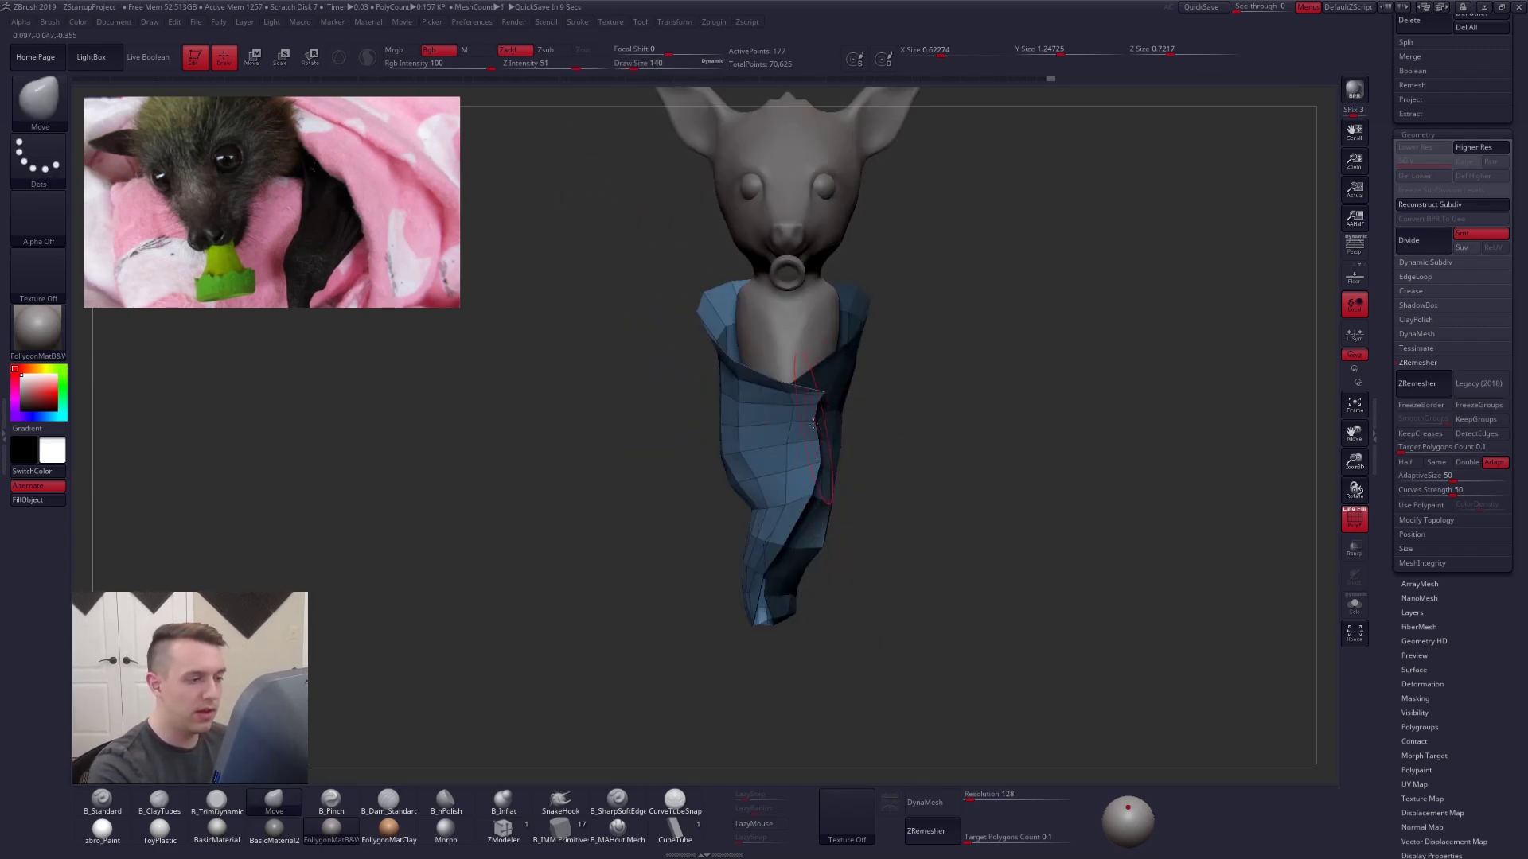
pyautogui.moveTo(798, 422); pyautogui.dragTo(805, 409)
# - Check the overlapping front from the sides and reduce the Move brush to draw size 54 for refining it
pyautogui.moveTo(908, 400); pyautogui.dragTo(817, 404, button='right')
pyautogui.press('space')
pyautogui.moveTo(769, 485); pyautogui.dragTo(764, 484)
pyautogui.moveTo(764, 446); pyautogui.dragTo(812, 429, button='right')
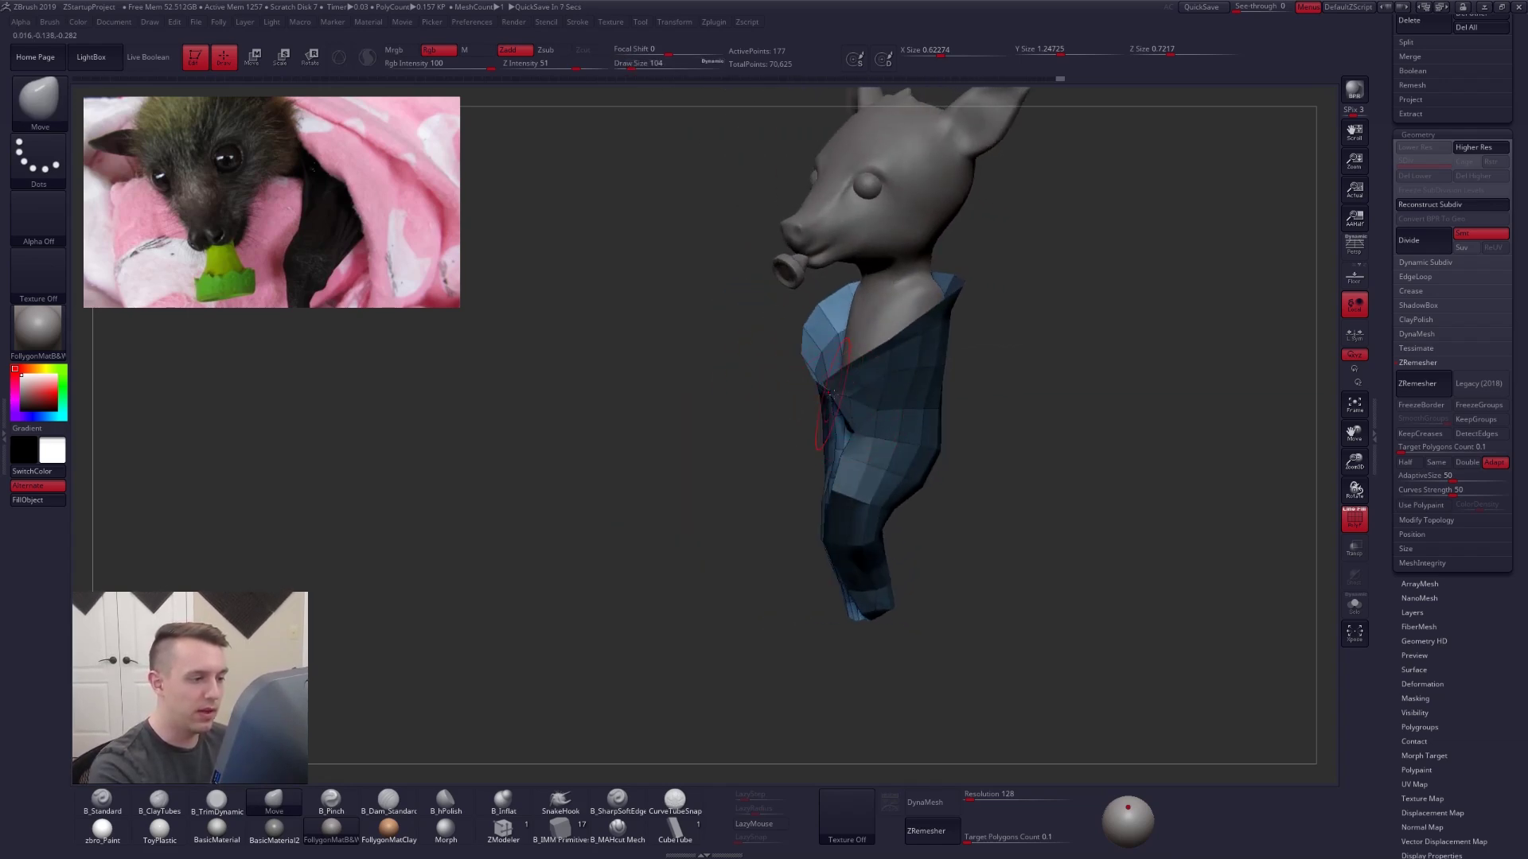
pyautogui.press('space')
pyautogui.moveTo(790, 472); pyautogui.dragTo(787, 473)
pyautogui.moveTo(787, 358)
pyautogui.mouseDown(button='right')
pyautogui.moveTo(818, 418)
pyautogui.moveTo(768, 398)
pyautogui.moveTo(864, 390)
pyautogui.mouseUp(button='right')
pyautogui.hotkey('alt', 's')
pyautogui.moveTo(881, 399)
pyautogui.keyDown('ctrl'); pyautogui.mouseDown()
pyautogui.moveTo(814, 436)
pyautogui.moveTo(734, 414)
pyautogui.moveTo(851, 217)
pyautogui.moveTo(874, 239)
pyautogui.mouseUp(); pyautogui.keyUp('ctrl')
pyautogui.moveTo(803, 382); pyautogui.dragTo(866, 428, button='right')
pyautogui.press('space')
pyautogui.moveTo(865, 429); pyautogui.dragTo(872, 428)
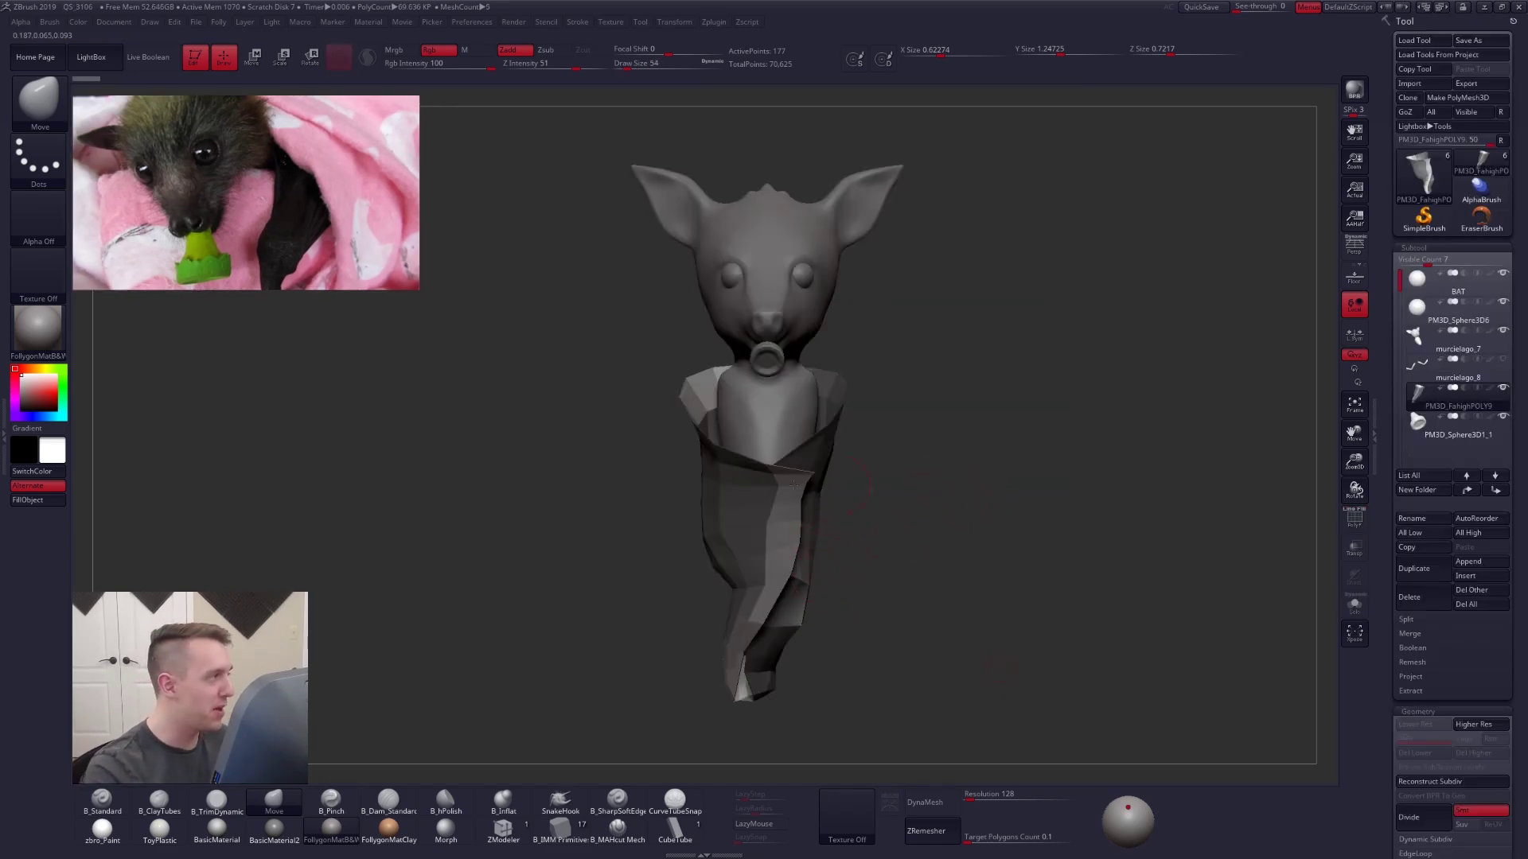
# - Reshape the front edge where the flap folds over the lower blanket, using the Move brush at draw size 88
pyautogui.moveTo(803, 530)
pyautogui.mouseDown()
pyautogui.moveTo(771, 490)
pyautogui.moveTo(832, 487)
pyautogui.mouseUp()
pyautogui.press('s')
pyautogui.moveTo(825, 510); pyautogui.dragTo(826, 553)
pyautogui.moveTo(815, 557)
pyautogui.mouseDown(button='right')
pyautogui.moveTo(839, 565)
pyautogui.moveTo(823, 586)
pyautogui.mouseUp(button='right')
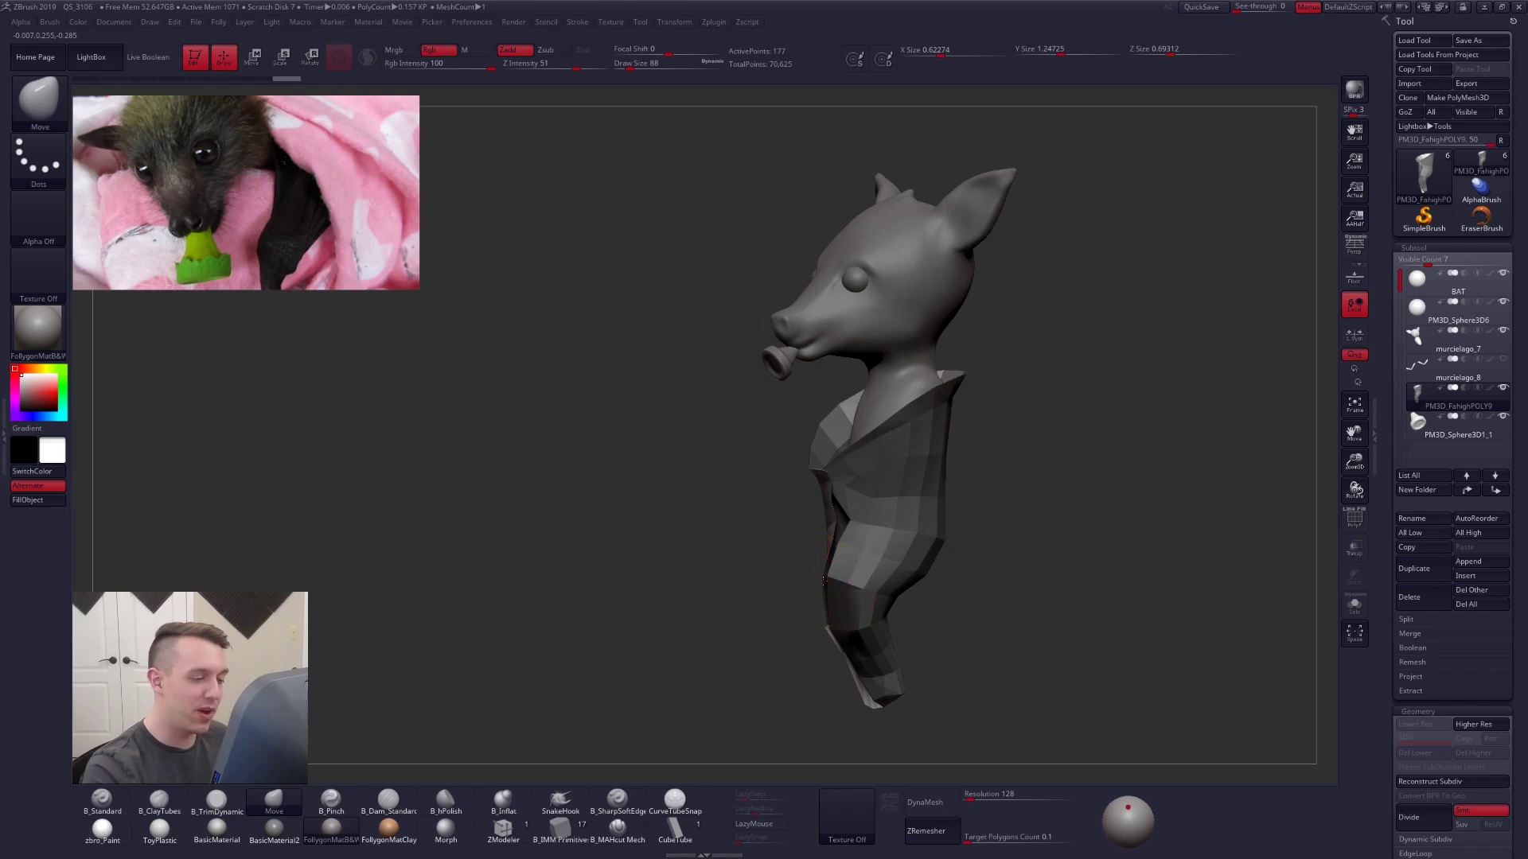
pyautogui.moveTo(827, 581)
pyautogui.mouseDown()
pyautogui.moveTo(820, 651)
pyautogui.moveTo(784, 583)
pyautogui.mouseUp()
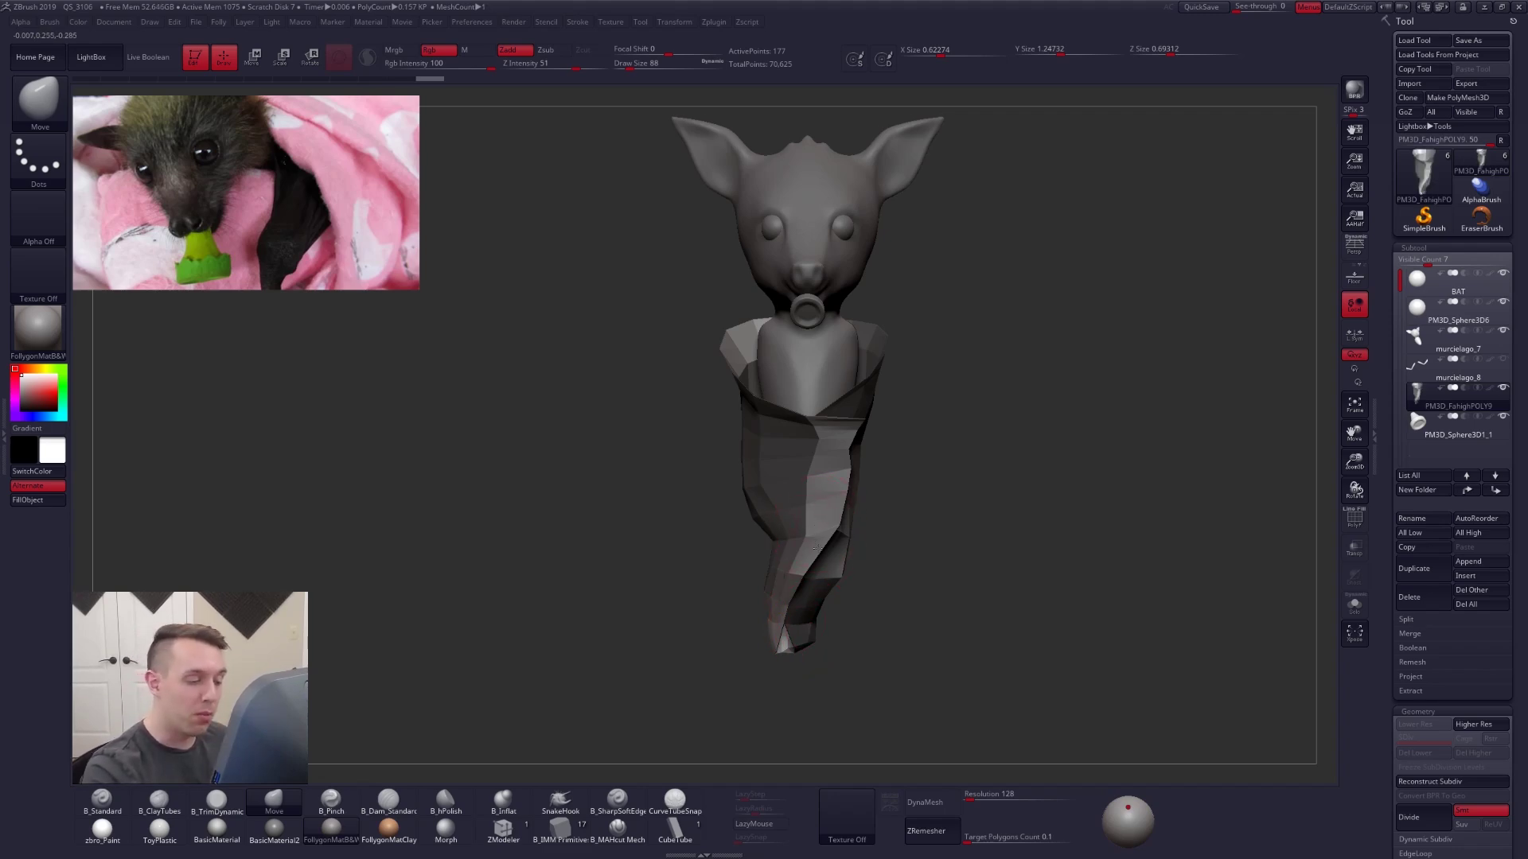
# - Adjust the blanket's lower fold and lift the flap's top corner with the Move brush at draw size 239
pyautogui.moveTo(871, 577); pyautogui.dragTo(919, 585)
pyautogui.moveTo(784, 625); pyautogui.dragTo(907, 605)
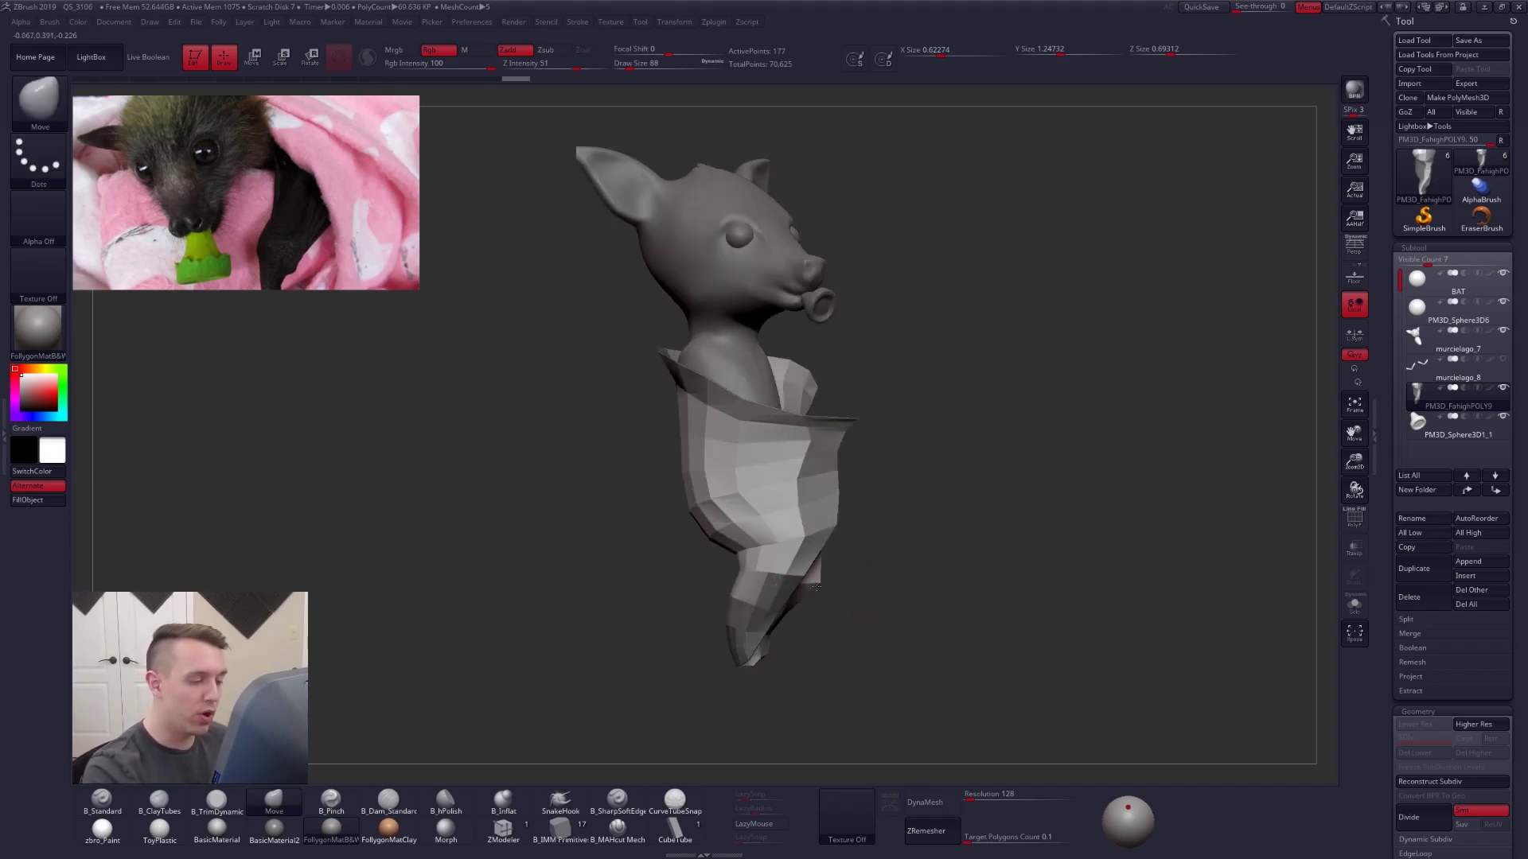
pyautogui.moveTo(817, 588)
pyautogui.mouseDown(button='right')
pyautogui.moveTo(781, 586)
pyautogui.moveTo(873, 522)
pyautogui.moveTo(799, 578)
pyautogui.mouseUp(button='right')
pyautogui.rightClick(818, 444)
pyautogui.moveTo(821, 434); pyautogui.dragTo(829, 421)
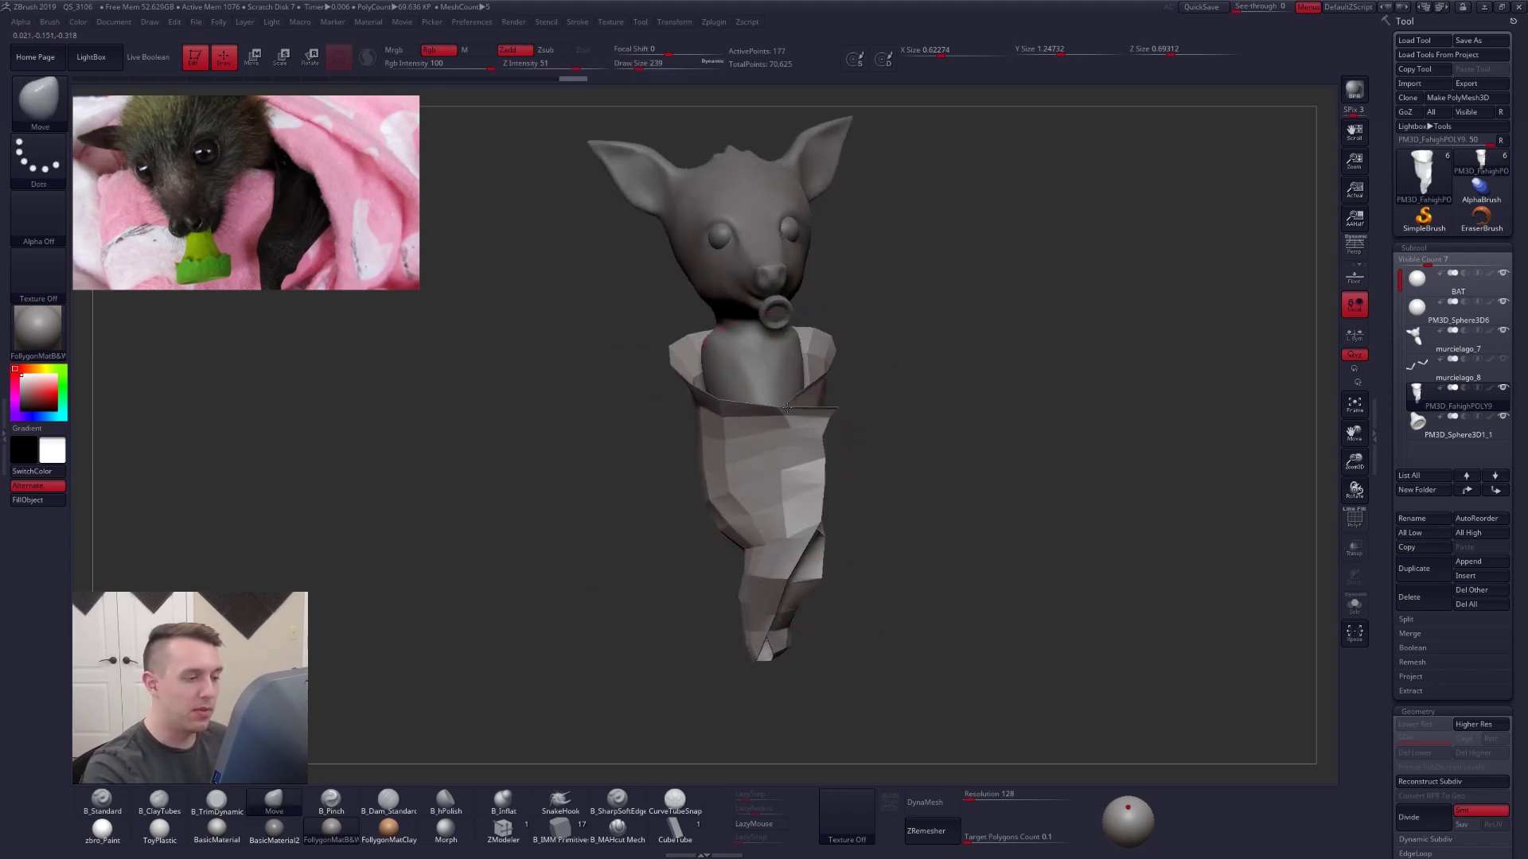
pyautogui.rightClick(832, 421)
pyautogui.moveTo(892, 590)
pyautogui.keyDown('shift'); pyautogui.mouseDown(button='right')
pyautogui.moveTo(856, 597)
pyautogui.moveTo(910, 702)
pyautogui.mouseUp(button='right'); pyautogui.keyUp('shift')
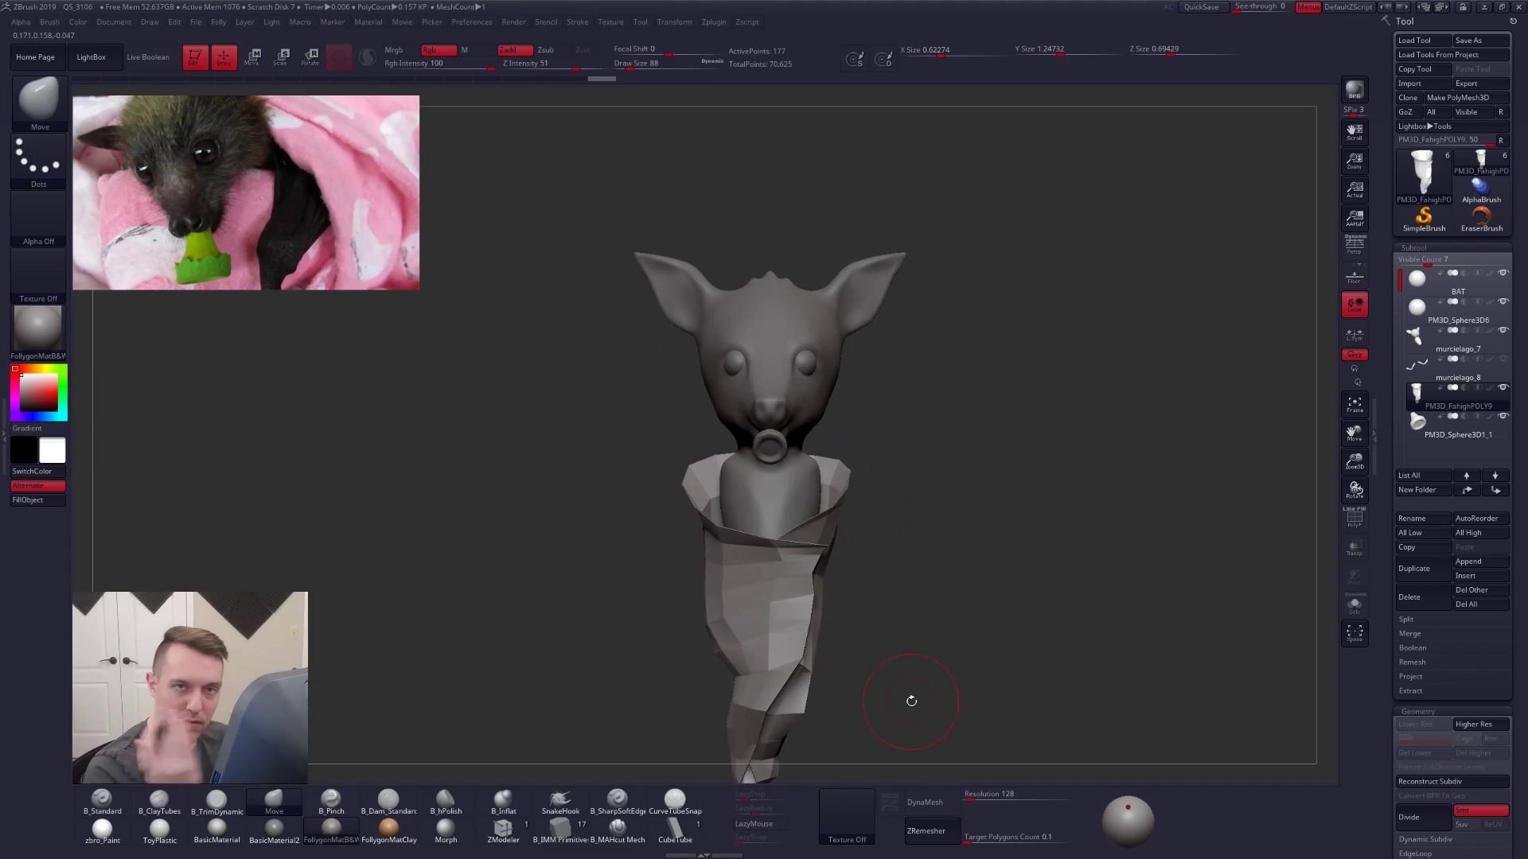
# - Extrude all of the blanket's polygons slightly with ZModeler to give the wrap thickness
pyautogui.click(502, 828)
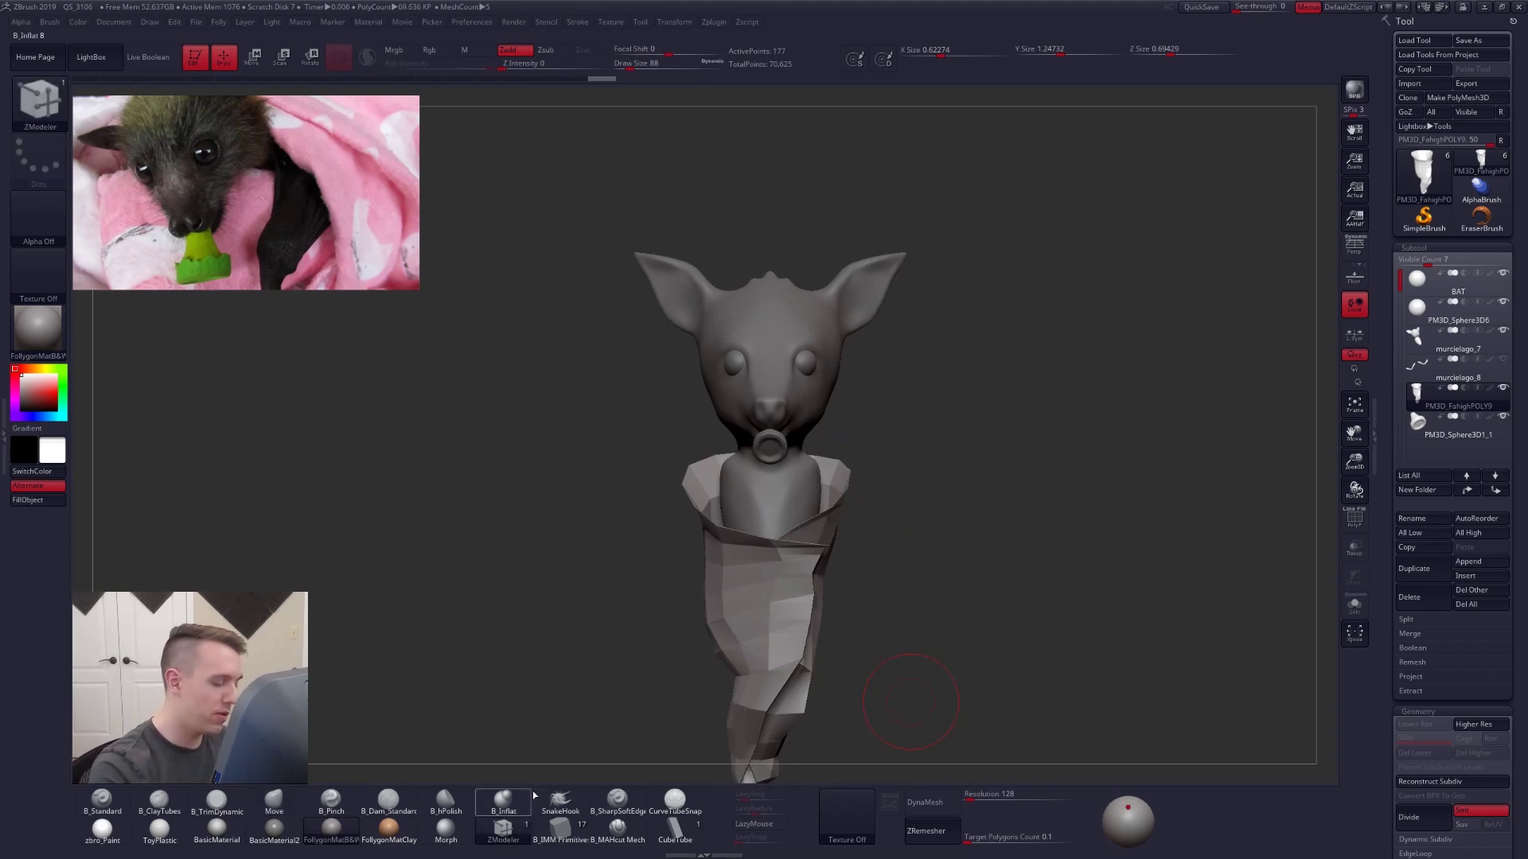
pyautogui.moveTo(863, 511); pyautogui.dragTo(829, 549, button='right')
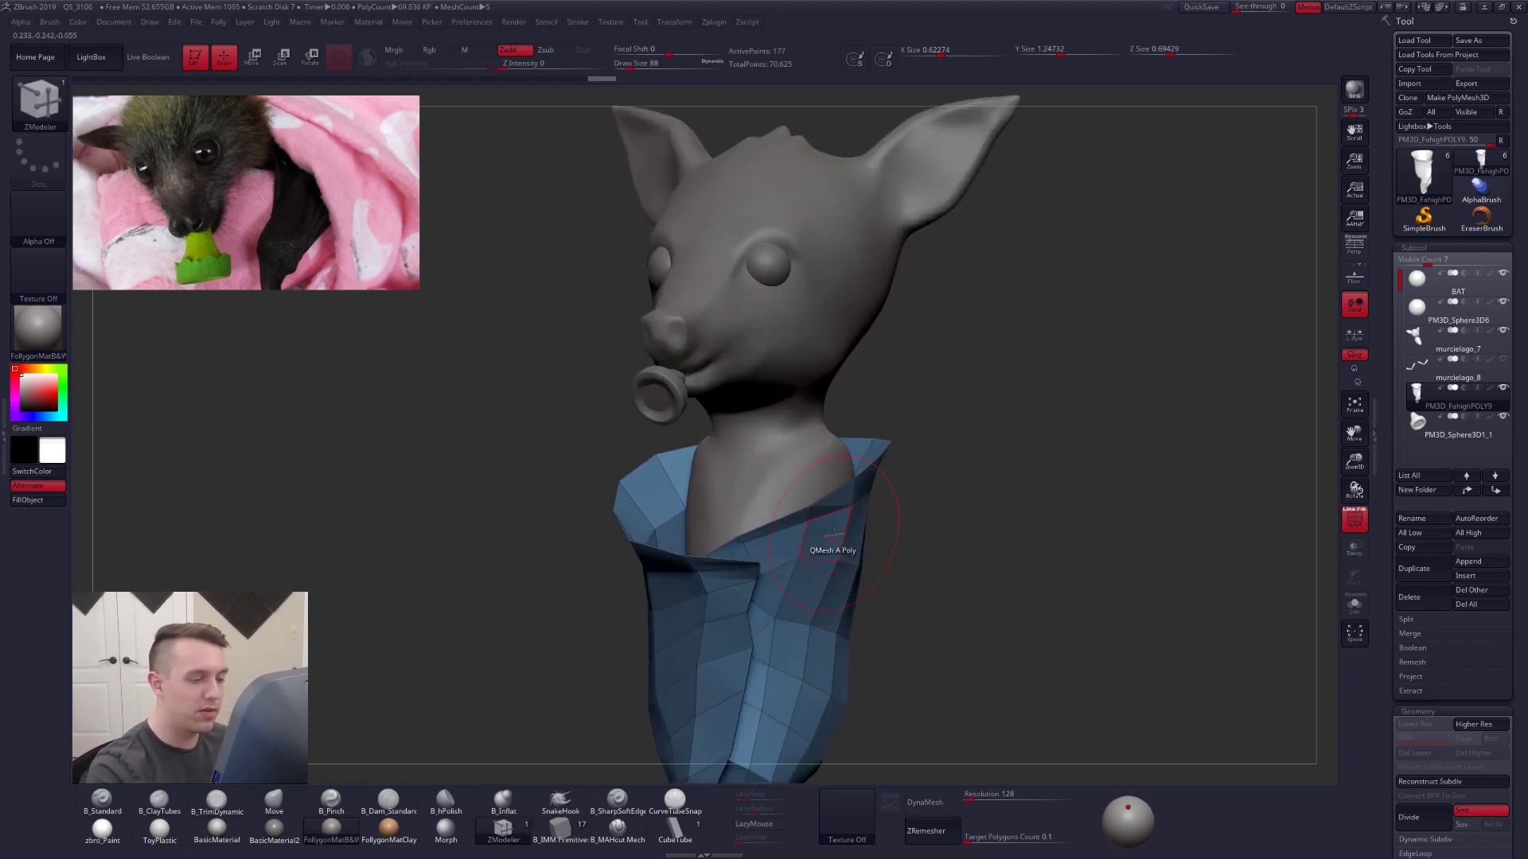
pyautogui.press('space')
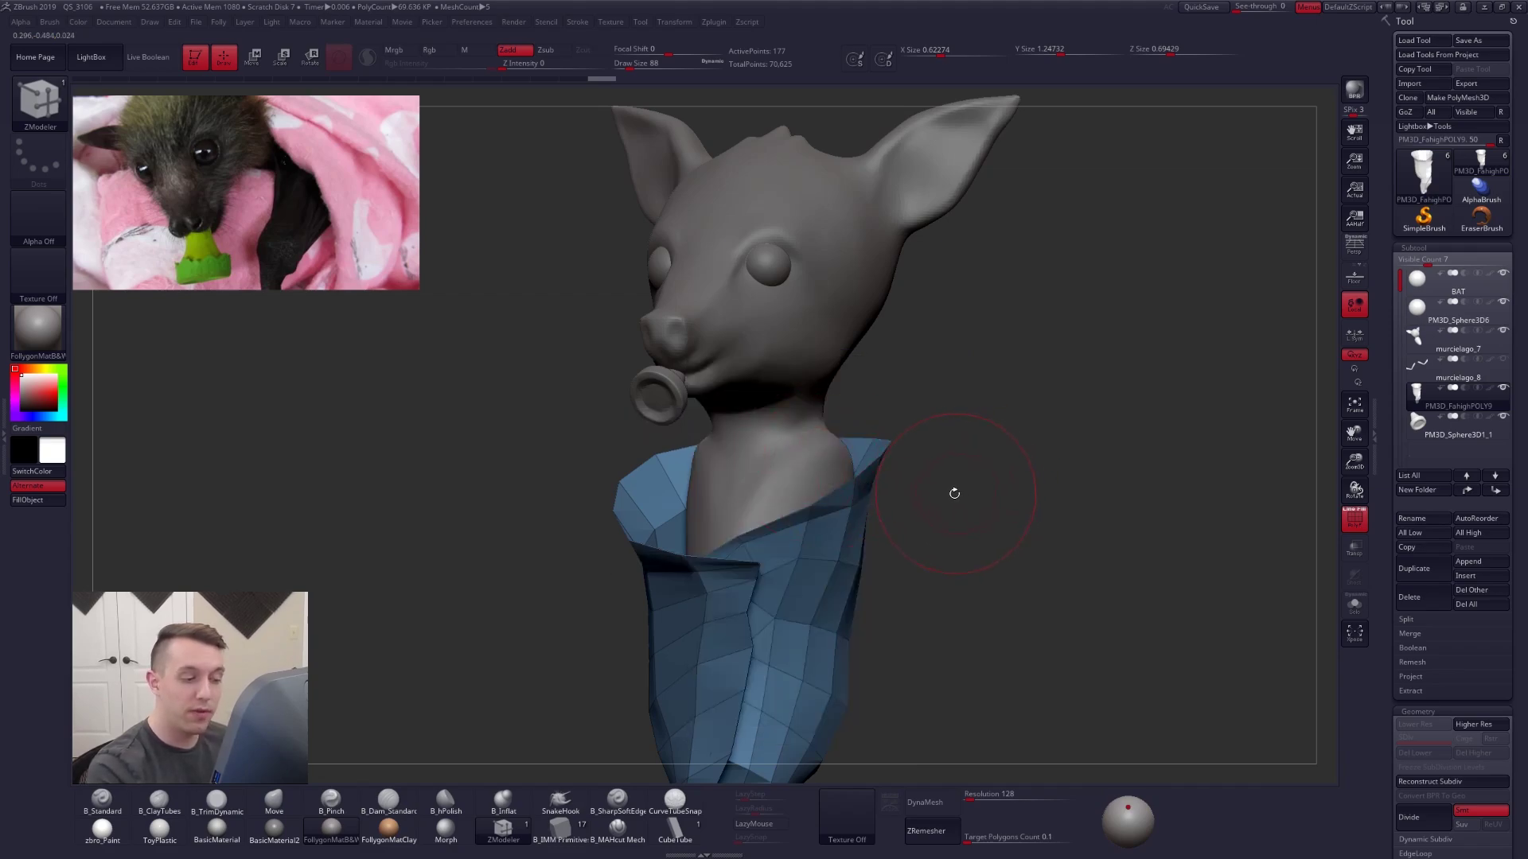
pyautogui.keyDown('alt'); pyautogui.moveTo(923, 503); pyautogui.dragTo(969, 405, button='right'); pyautogui.keyUp('alt')
pyautogui.press('space')
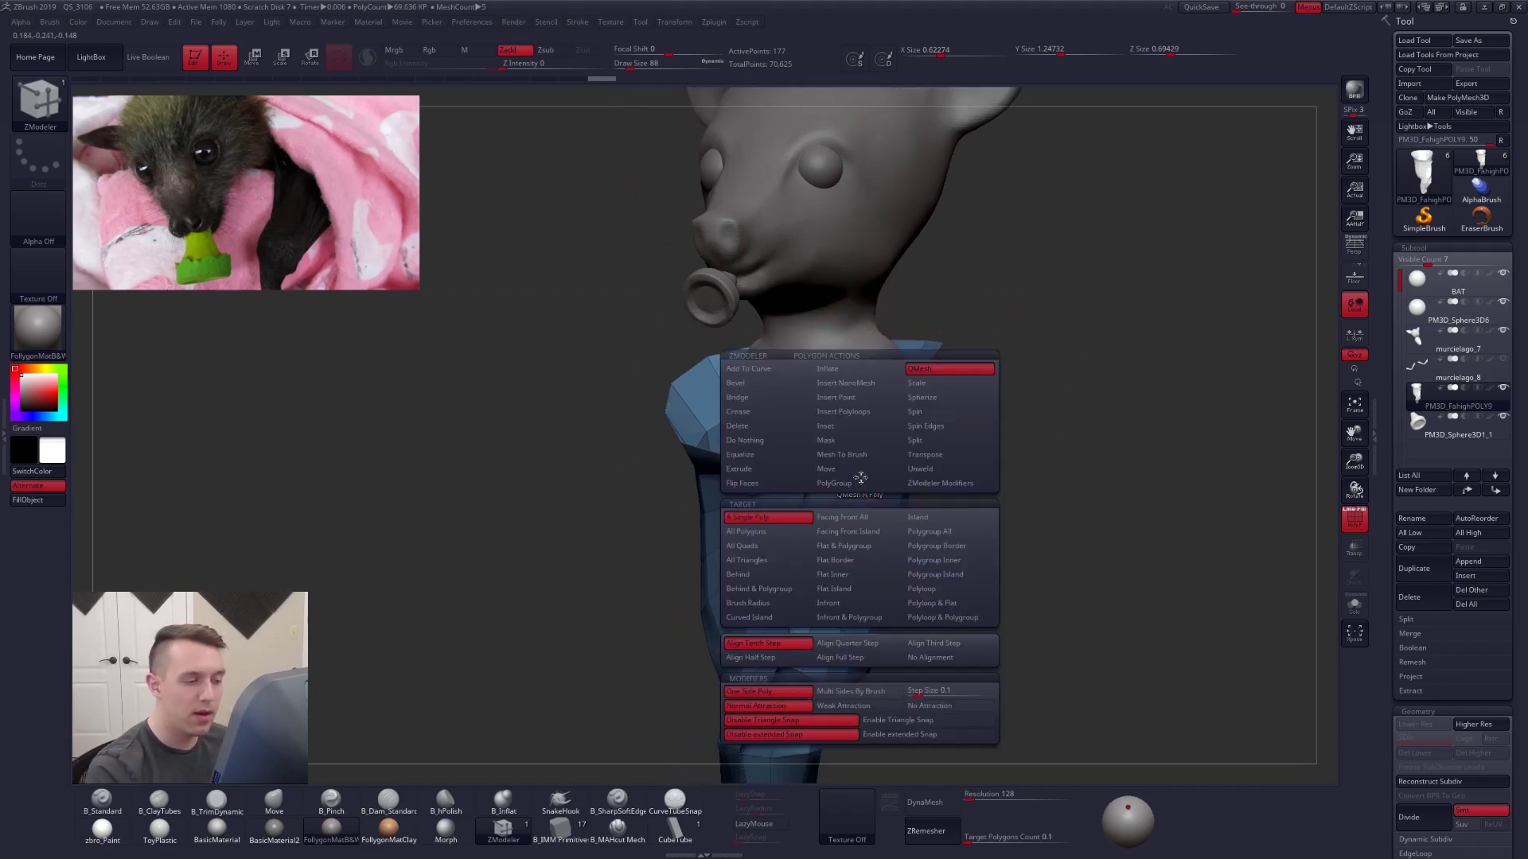
pyautogui.click(748, 468)
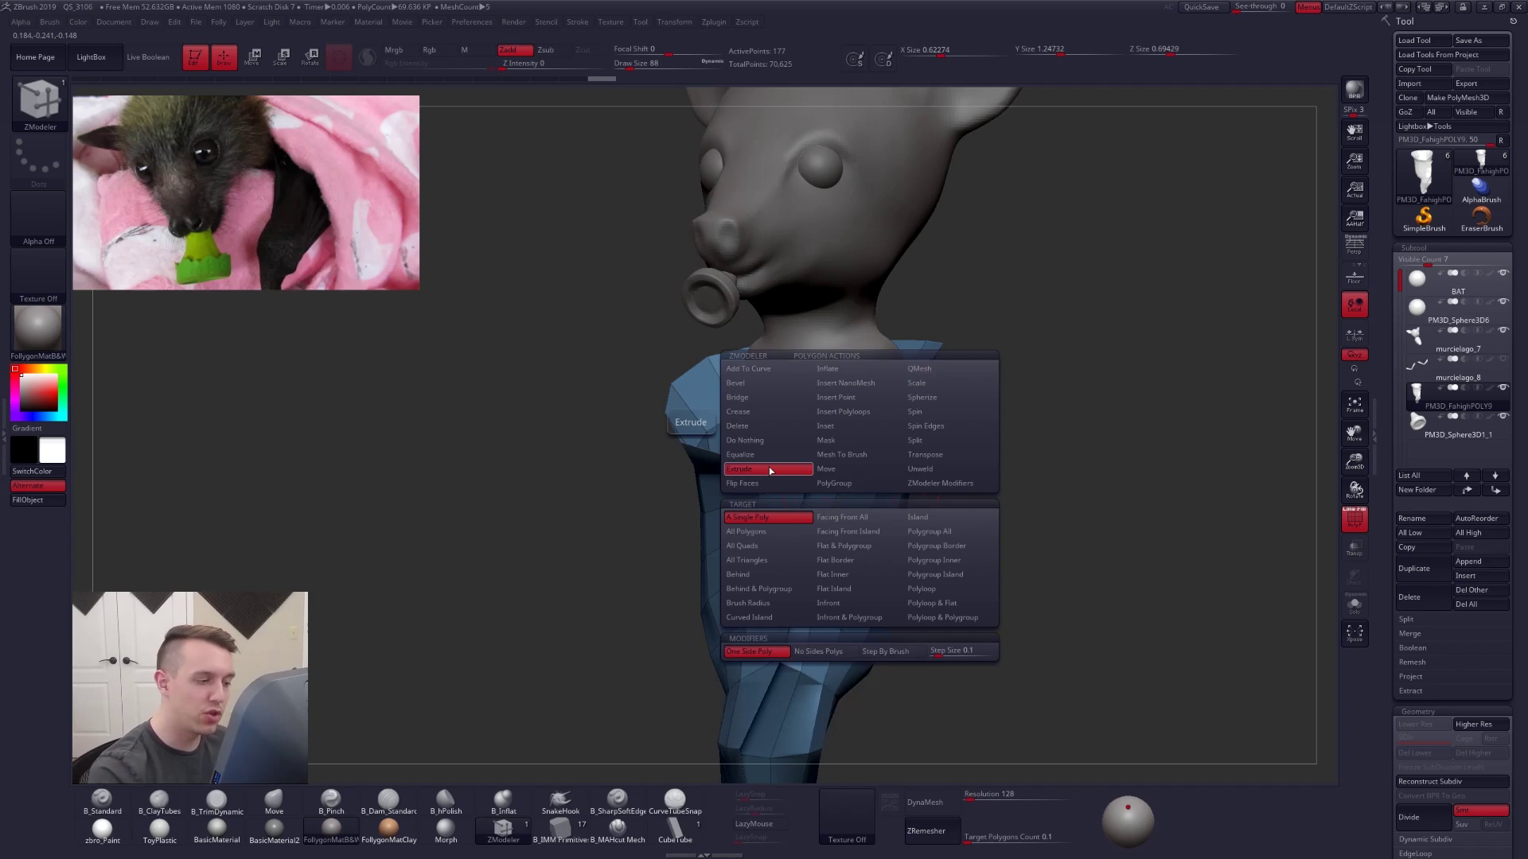
pyautogui.click(768, 532)
pyautogui.moveTo(783, 536); pyautogui.dragTo(999, 522, button='right')
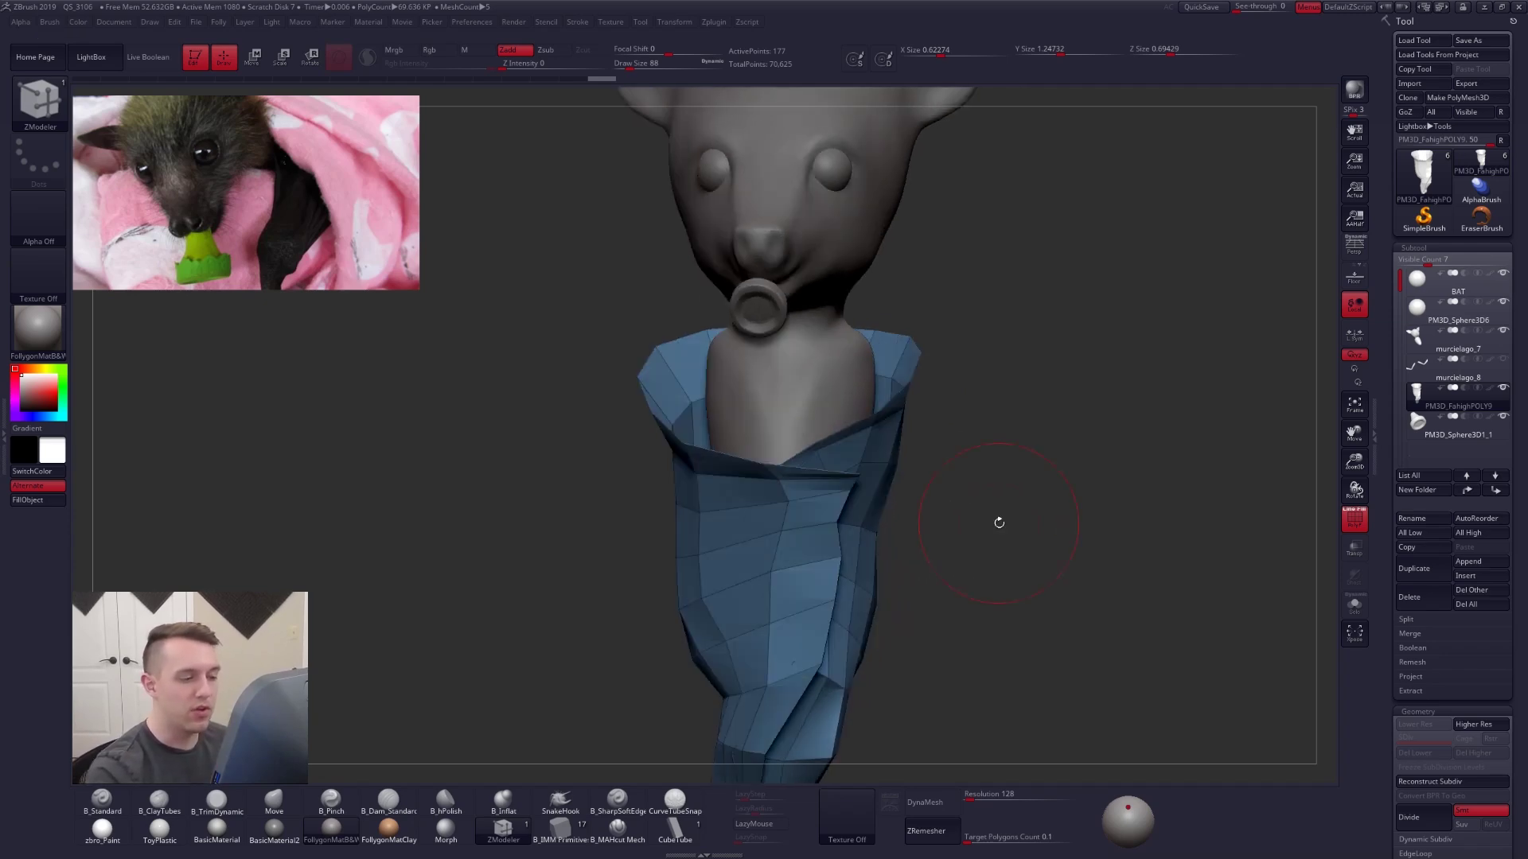
pyautogui.moveTo(871, 478); pyautogui.dragTo(860, 478)
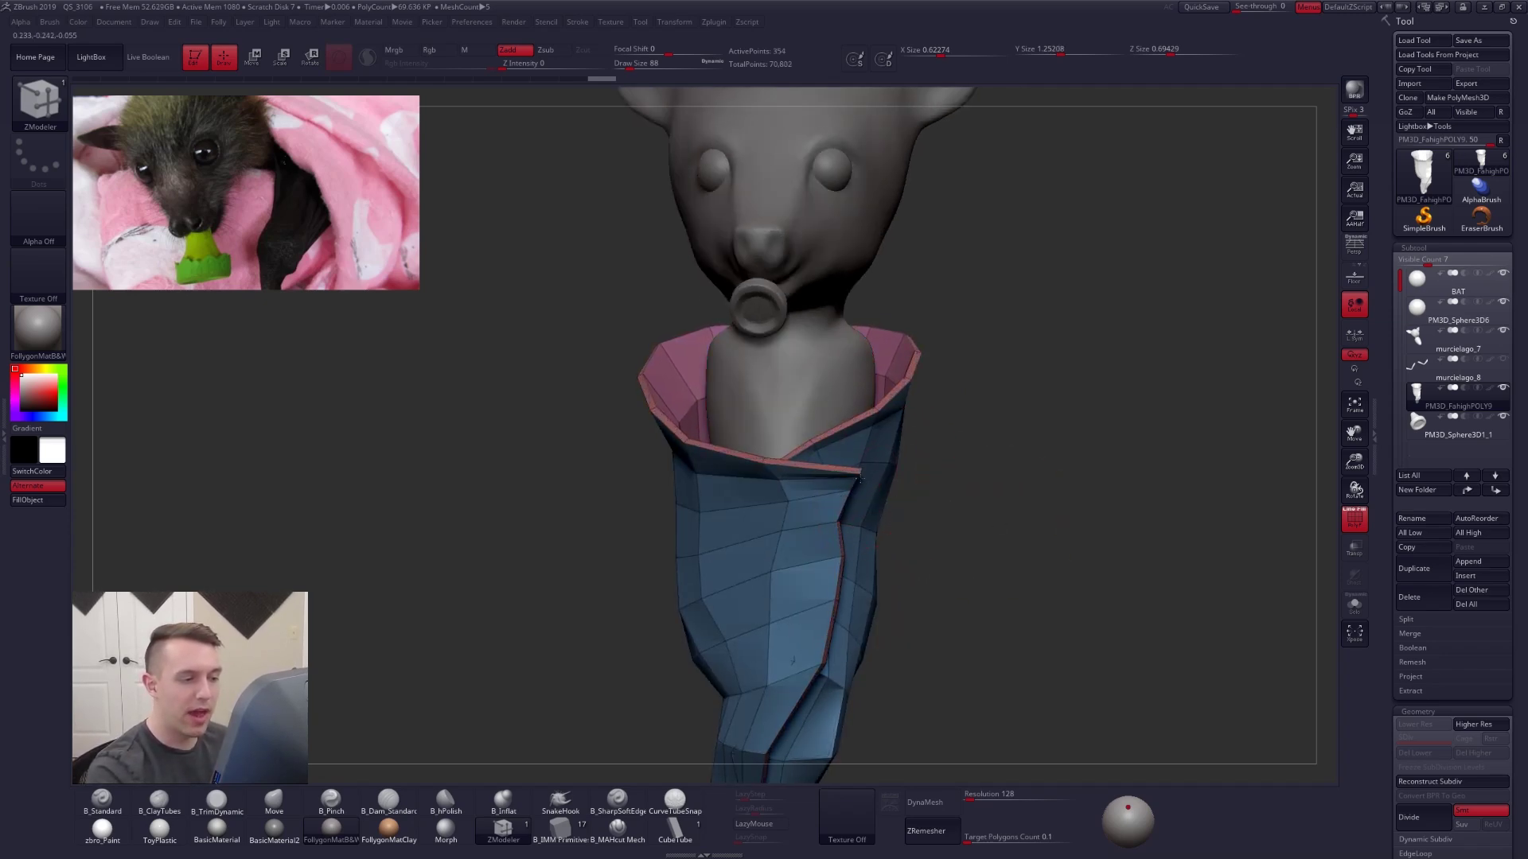
# - Turn on Dynamic Subdiv for the thickened blanket, choosing Always YES for auto-activation, and hide the polyframe
pyautogui.press('d')
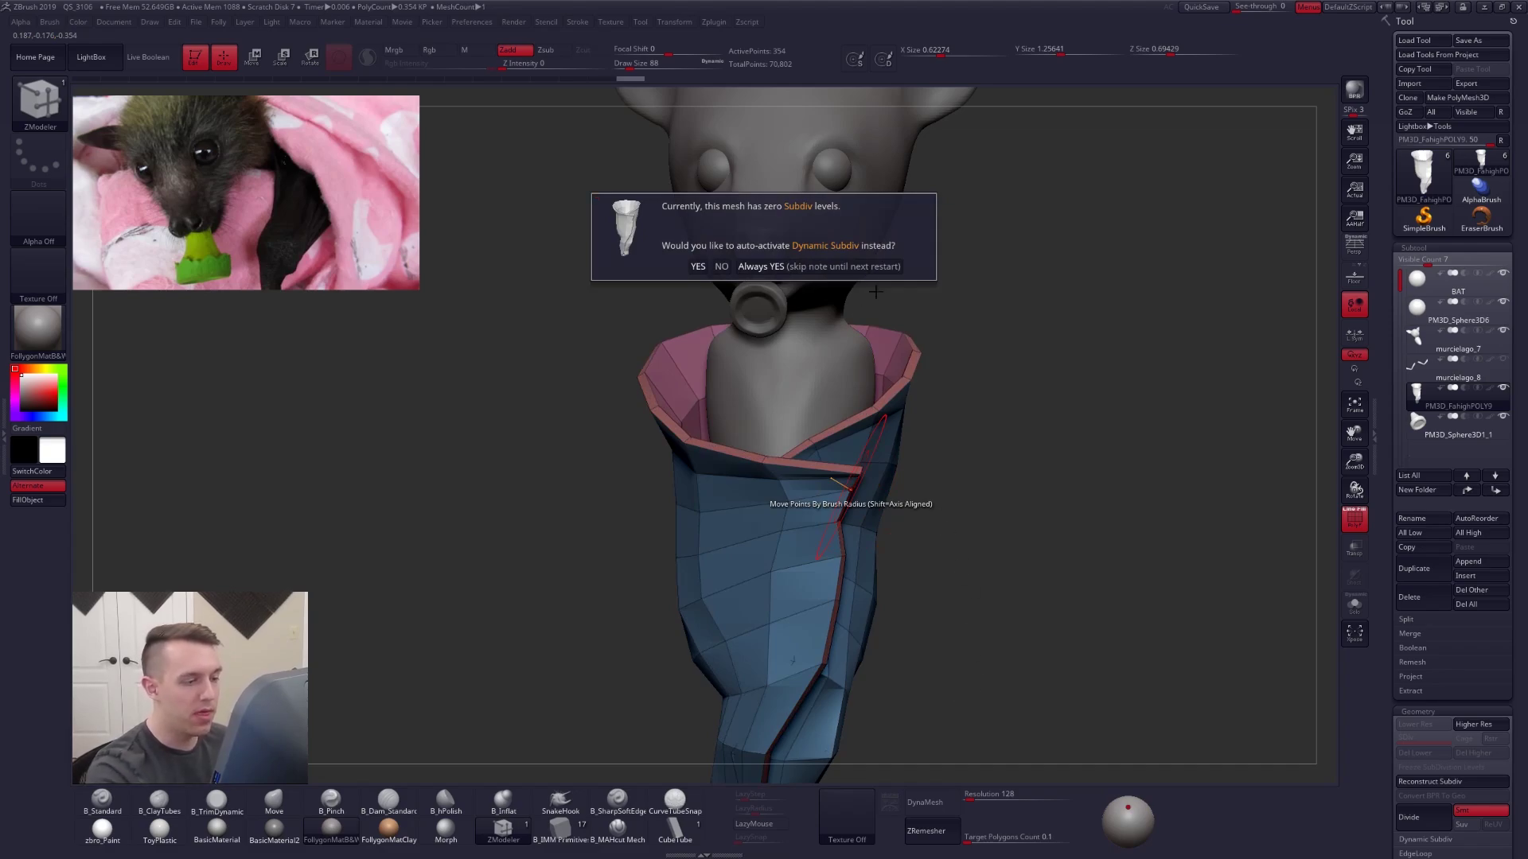
pyautogui.click(820, 267)
pyautogui.moveTo(979, 546); pyautogui.dragTo(949, 563)
pyautogui.hotkey('shift', 'f')
pyautogui.keyDown('alt'); pyautogui.moveTo(1008, 605); pyautogui.dragTo(915, 635); pyautogui.keyUp('alt')
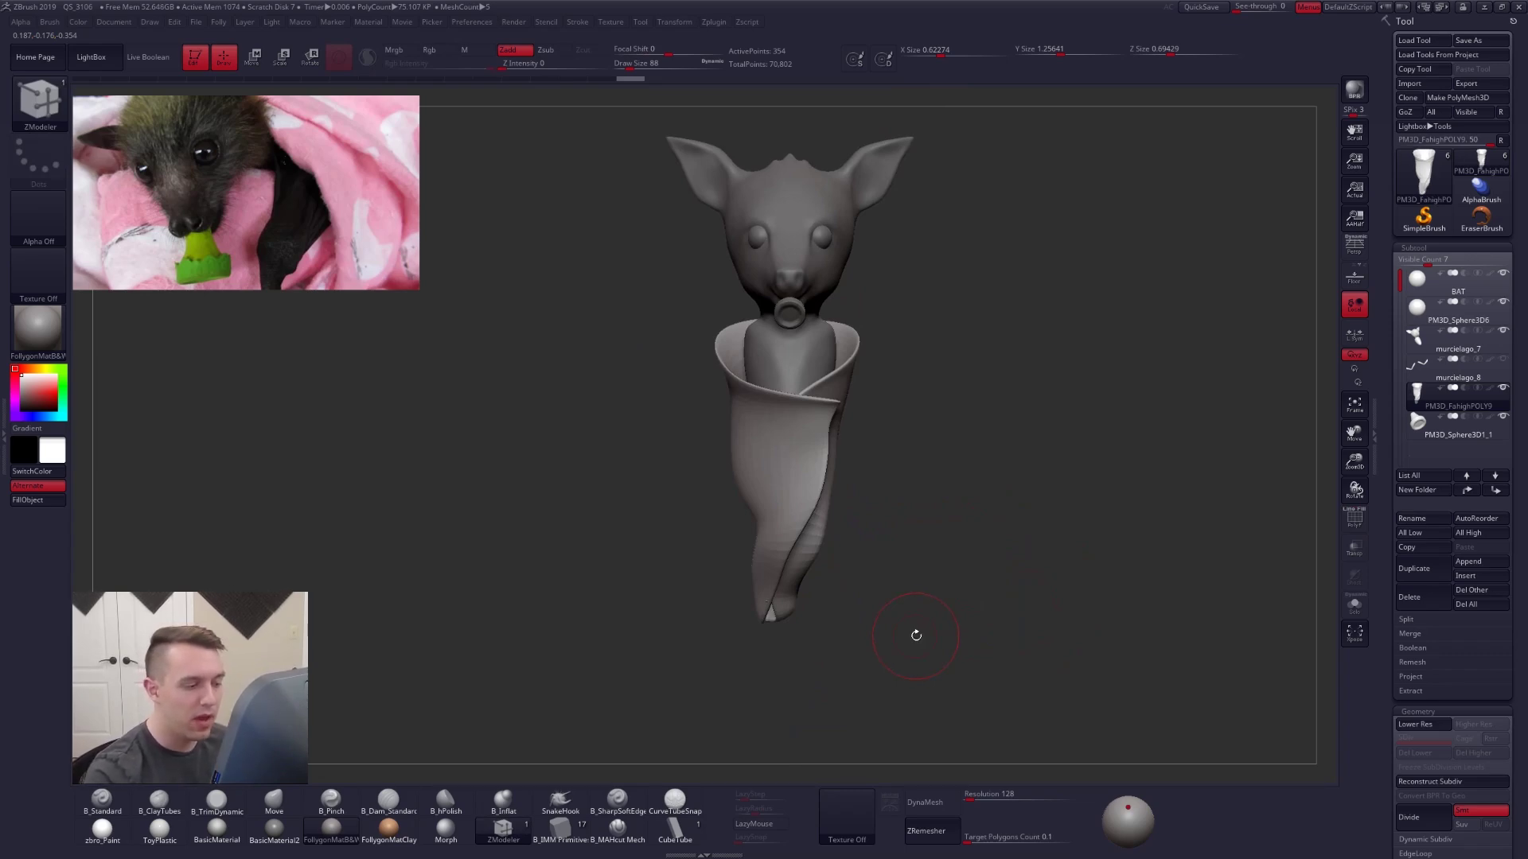
# - Try dividing the blanket into real subdivision levels up to level 3 and step back down through them
pyautogui.hotkey('ctrl', 'd')
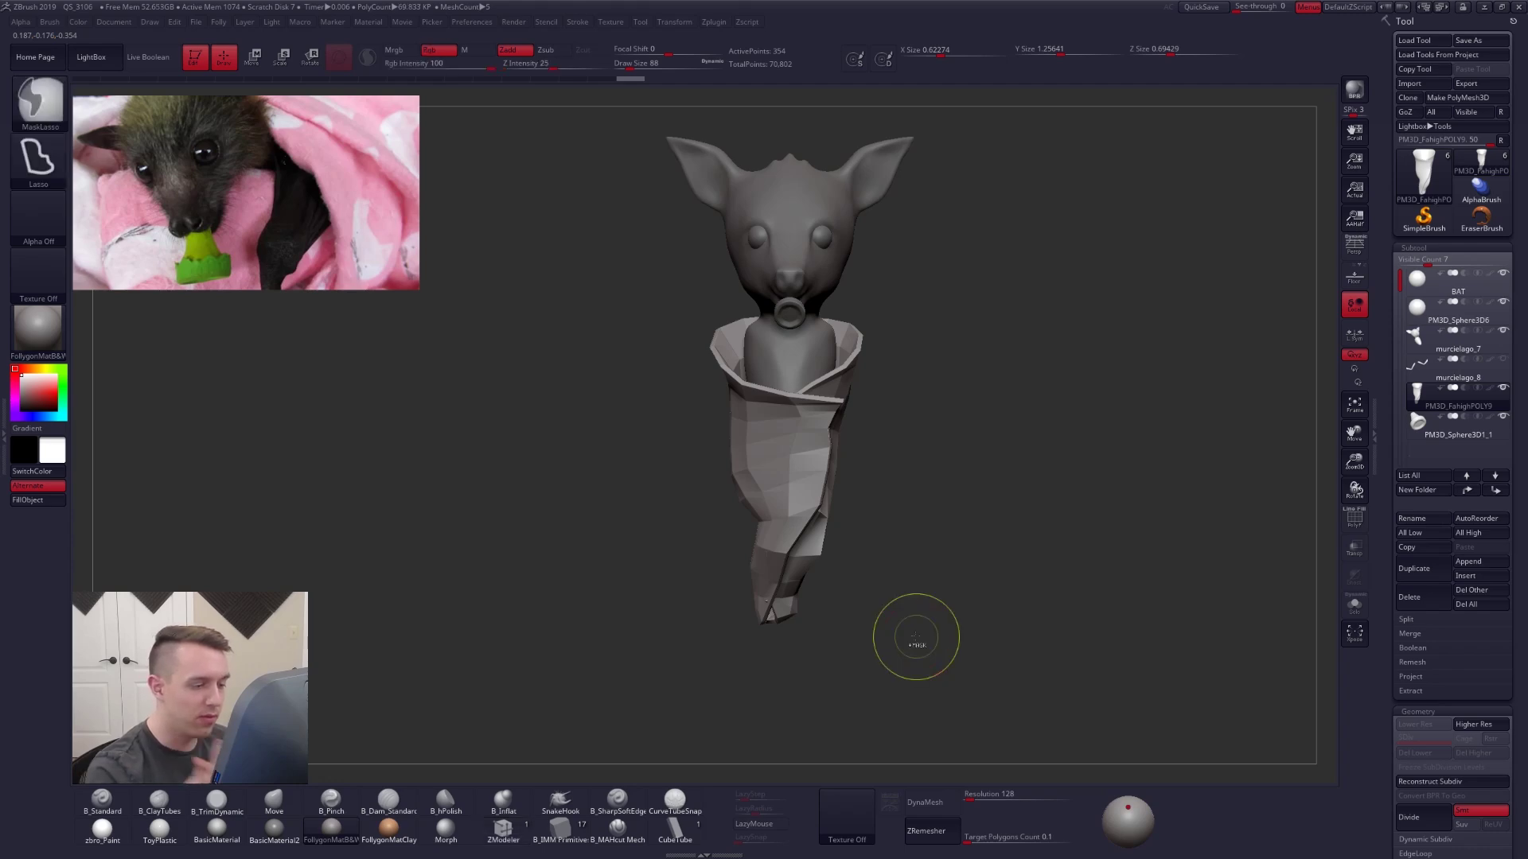
pyautogui.hotkey('ctrl', 'd')
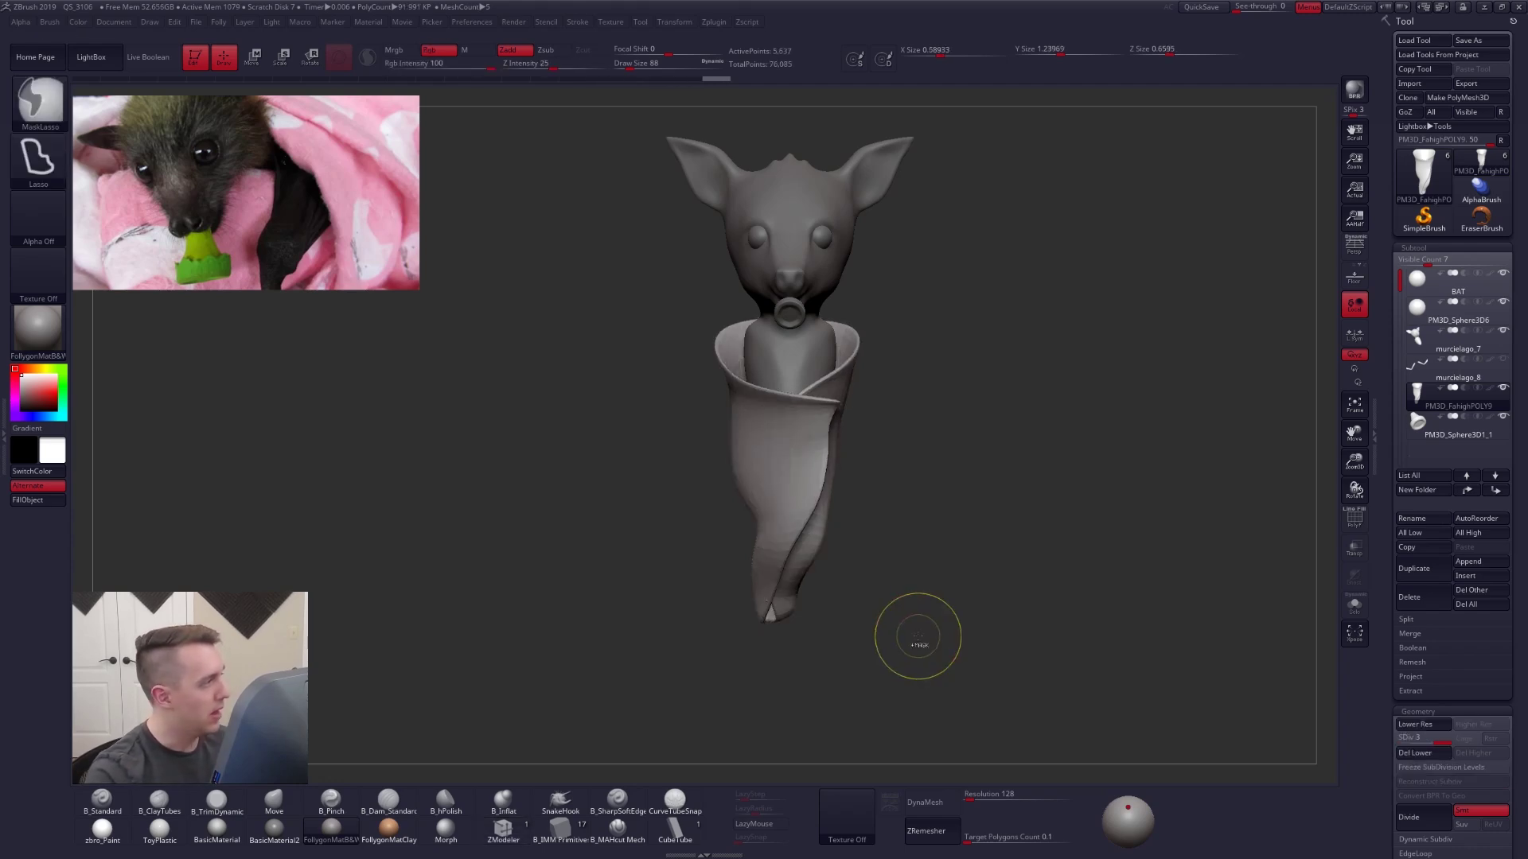
pyautogui.hotkey('shift', 'd')
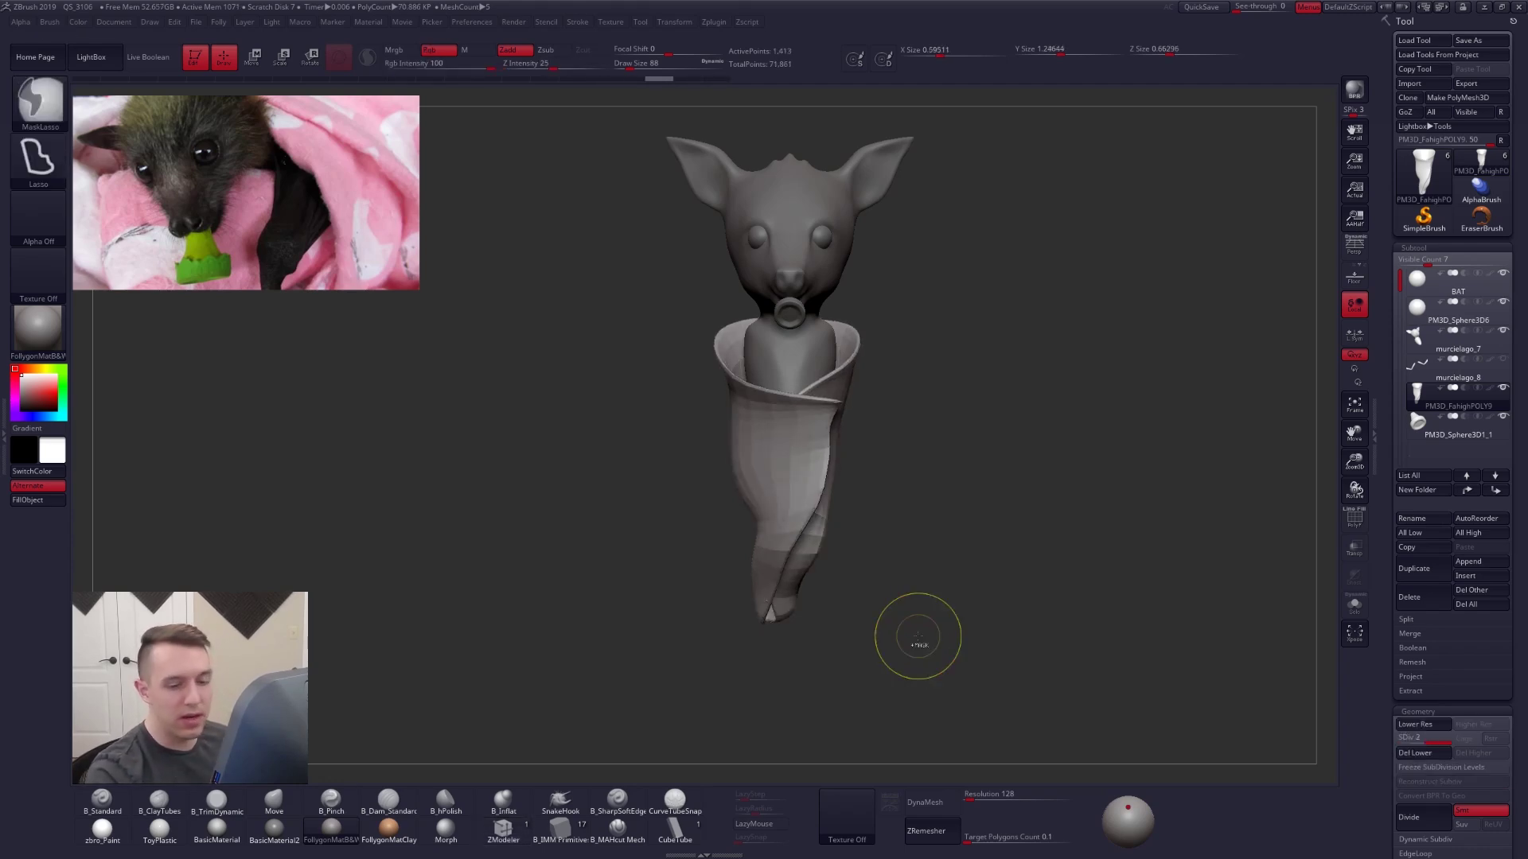
pyautogui.hotkey('shift', 'd')
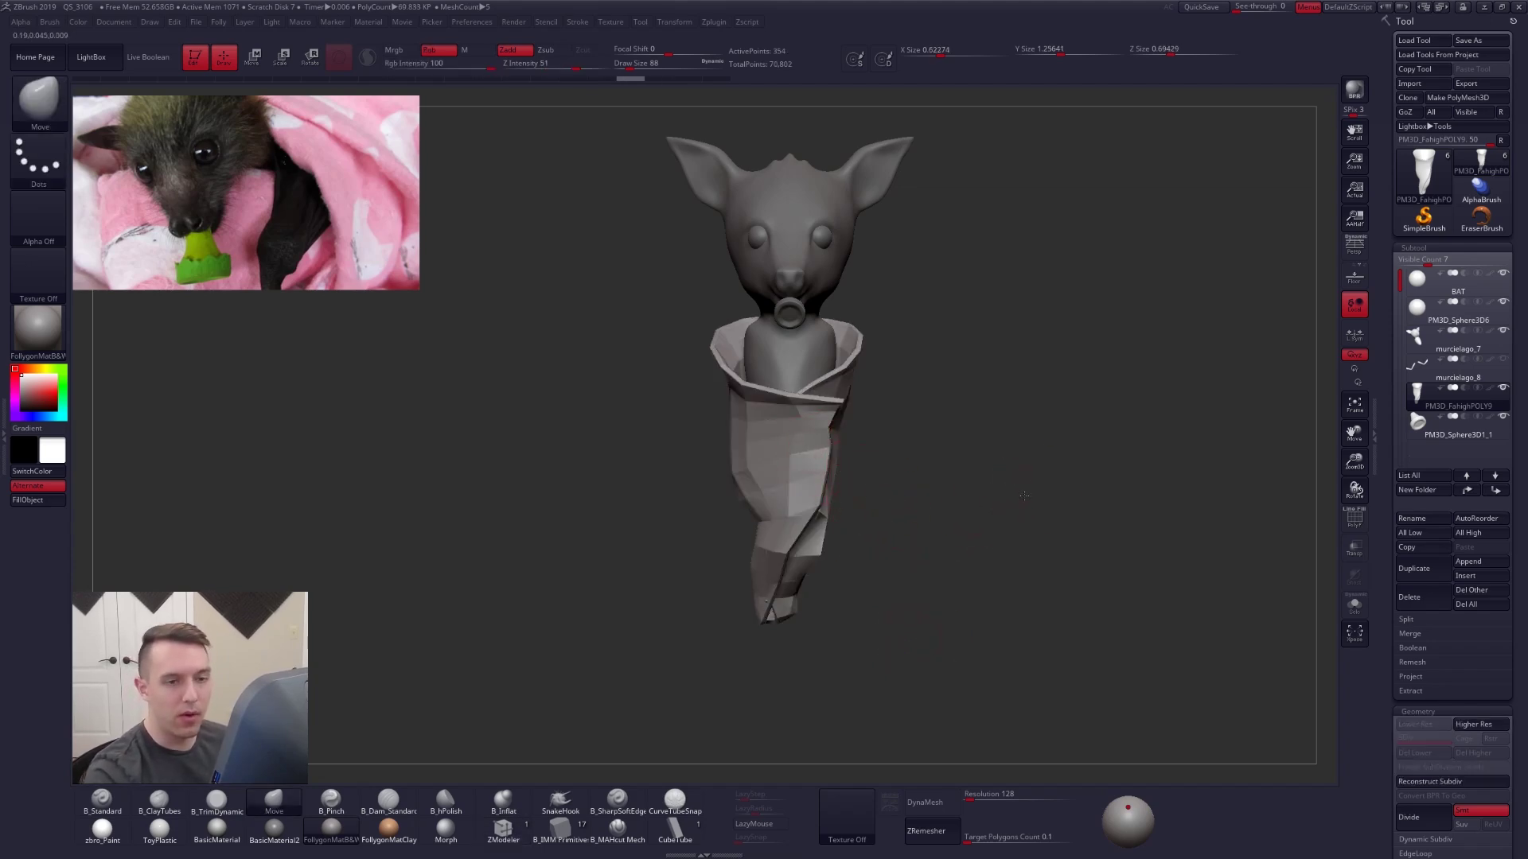
# - Turn off Double in the blanket's display properties and isolate the blanket to examine its surface direction
pyautogui.keyDown('alt'); pyautogui.moveTo(1024, 496); pyautogui.dragTo(1004, 517); pyautogui.keyUp('alt')
pyautogui.moveTo(1423, 506); pyautogui.dragTo(1419, 272)
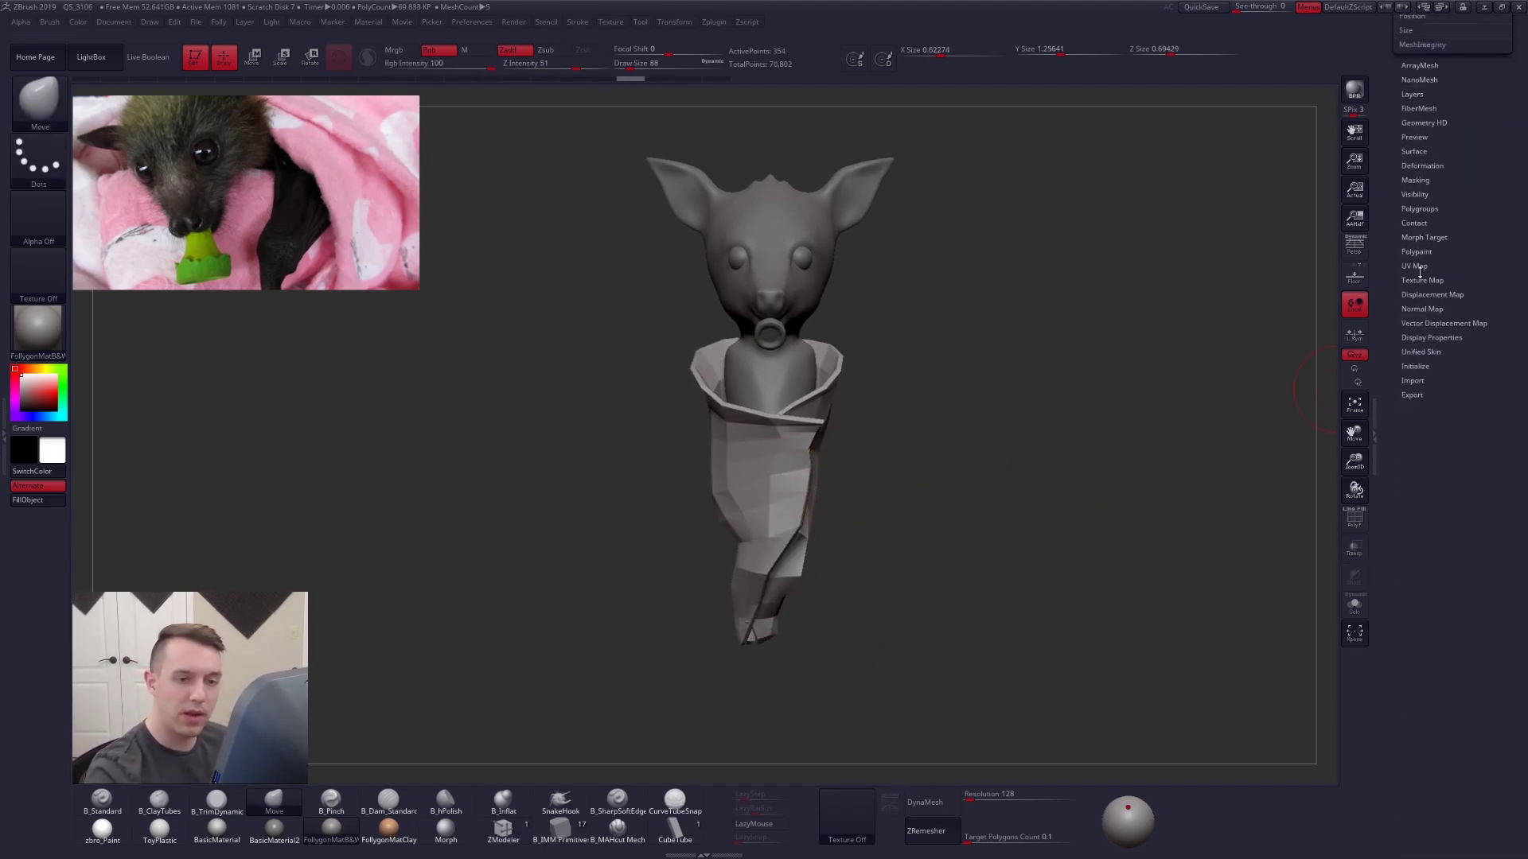
pyautogui.click(1437, 338)
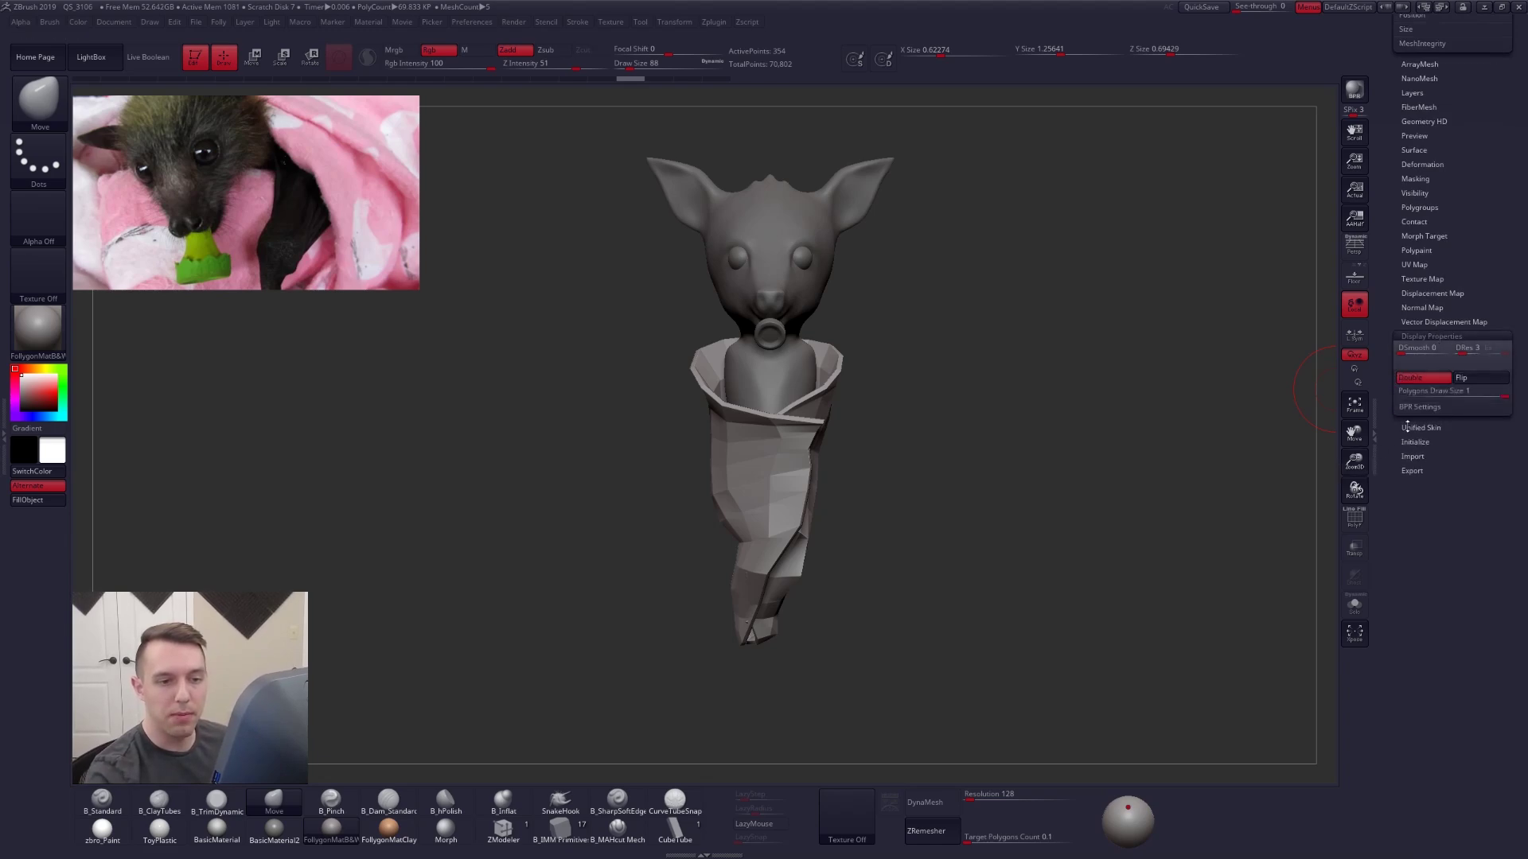
pyautogui.click(1432, 381)
pyautogui.click(1428, 380)
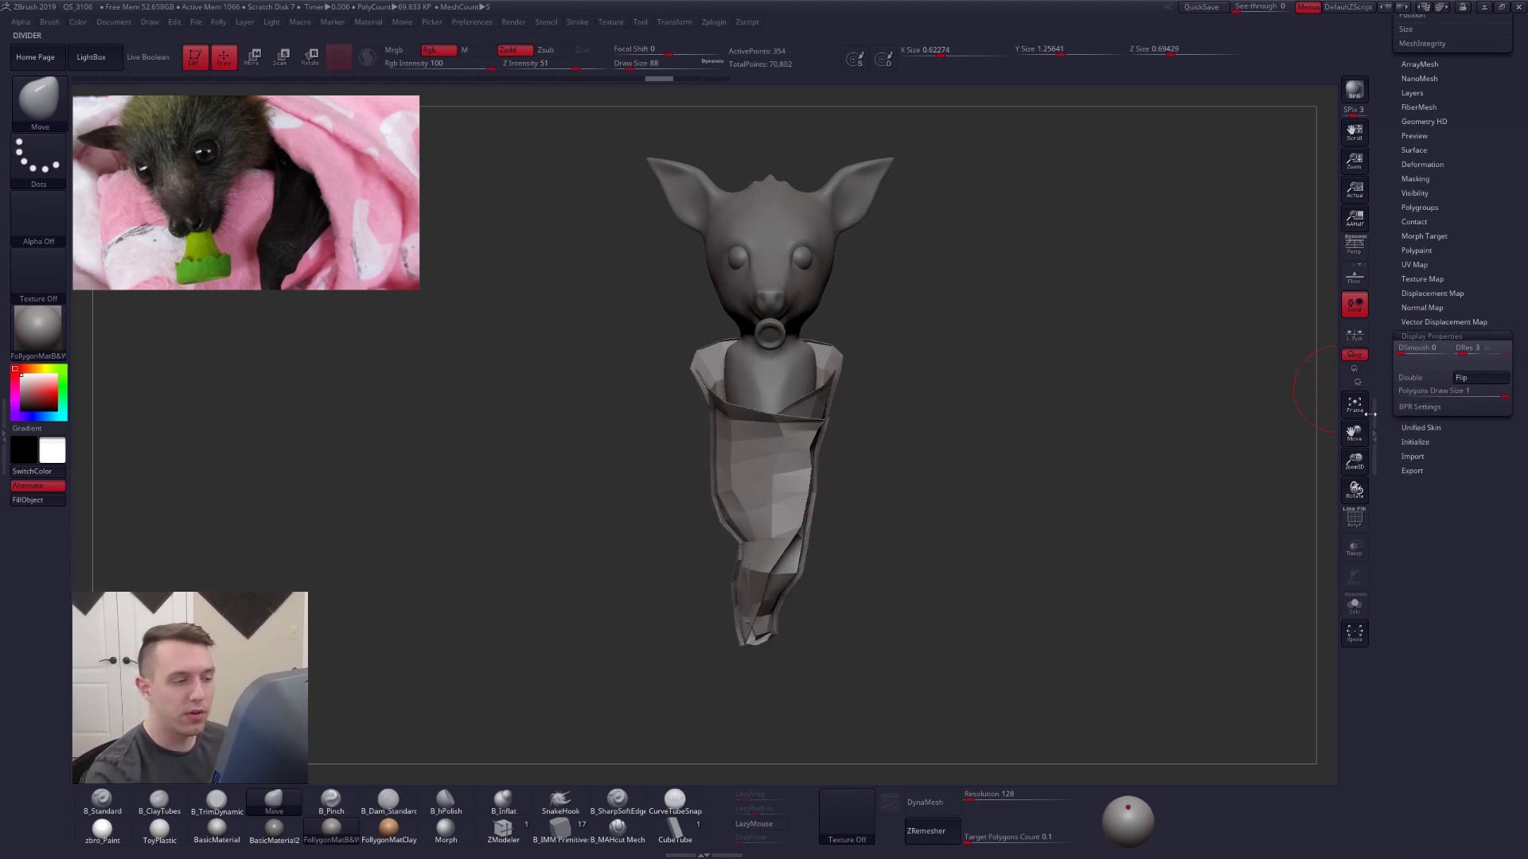
pyautogui.moveTo(792, 454)
pyautogui.keyDown('ctrl'); pyautogui.mouseDown(button='right')
pyautogui.moveTo(779, 509)
pyautogui.moveTo(837, 499)
pyautogui.moveTo(825, 503)
pyautogui.moveTo(851, 525)
pyautogui.mouseUp(button='right'); pyautogui.keyUp('ctrl')
pyautogui.hotkey('alt', 's')
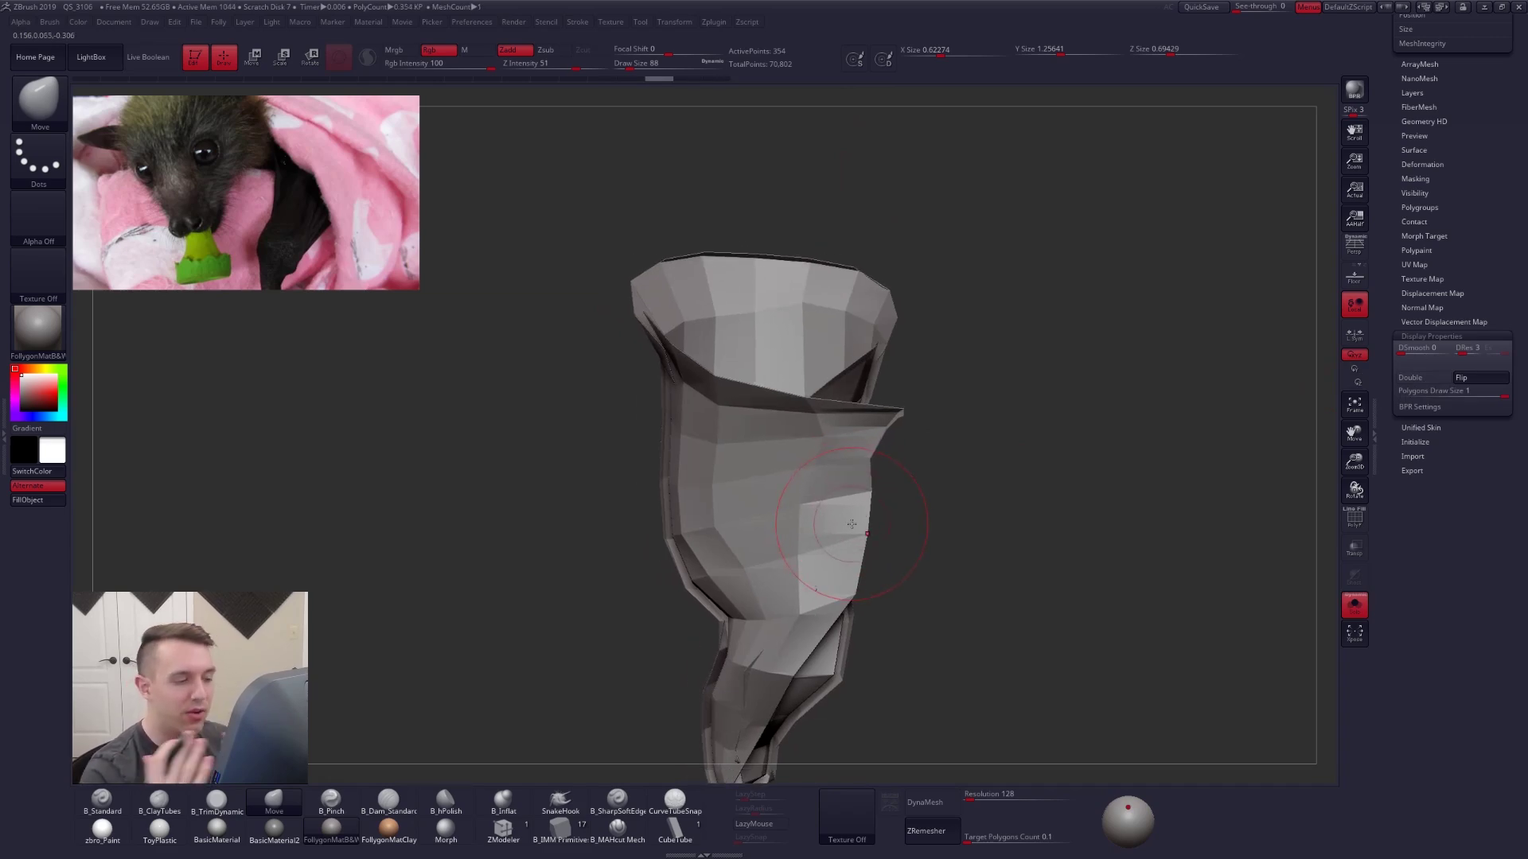
# - Flip the blanket's normals and bring the rest of the bat back into view
pyautogui.click(1481, 383)
pyautogui.click(1450, 335)
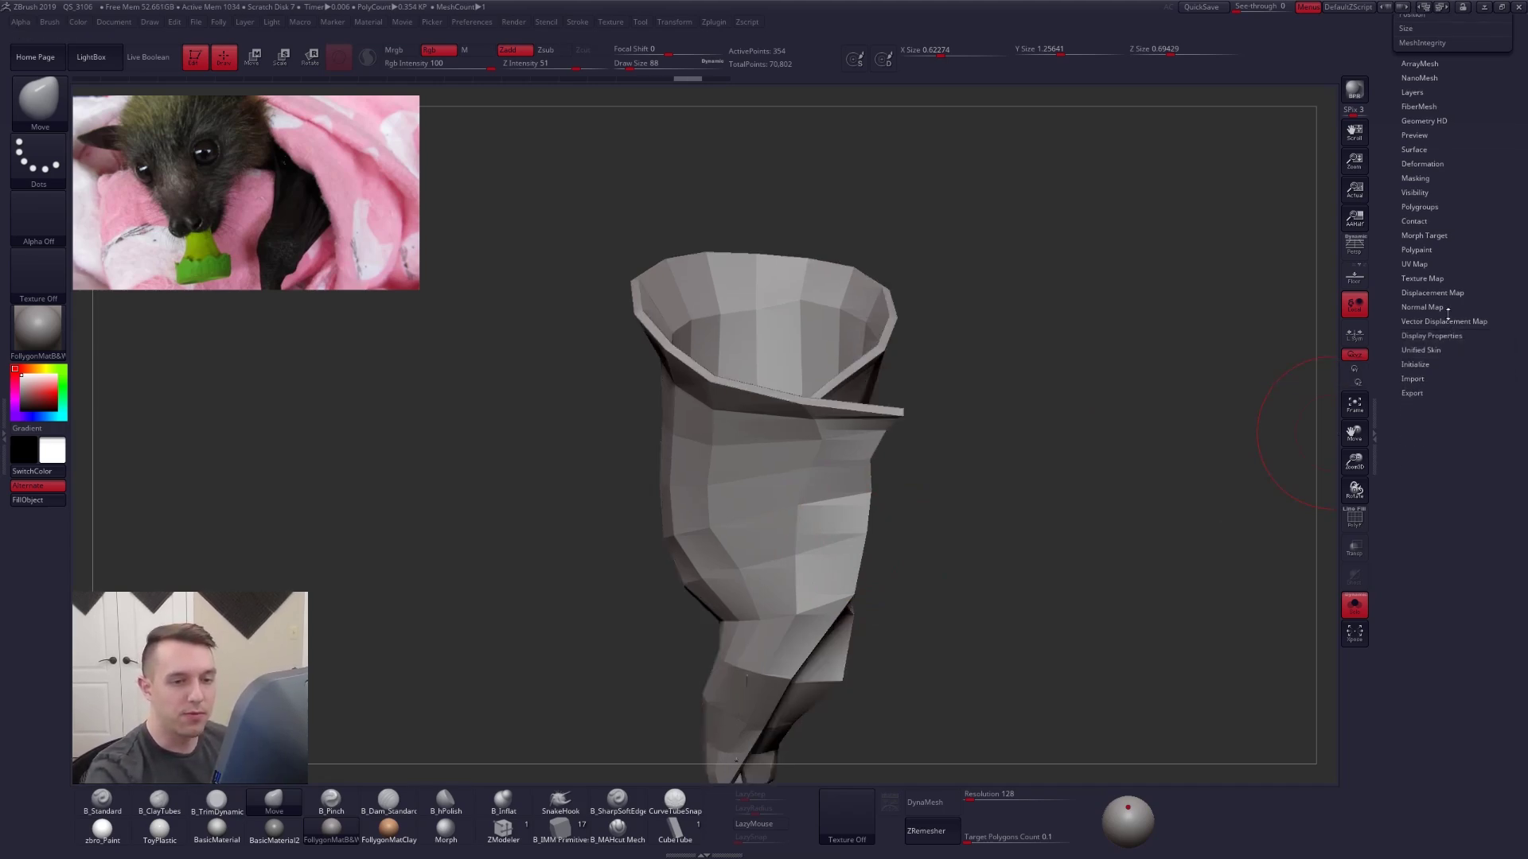
pyautogui.moveTo(1395, 326); pyautogui.dragTo(1393, 748)
pyautogui.keyDown('alt'); pyautogui.moveTo(1156, 540); pyautogui.dragTo(1053, 607); pyautogui.keyUp('alt')
pyautogui.hotkey('alt', 's')
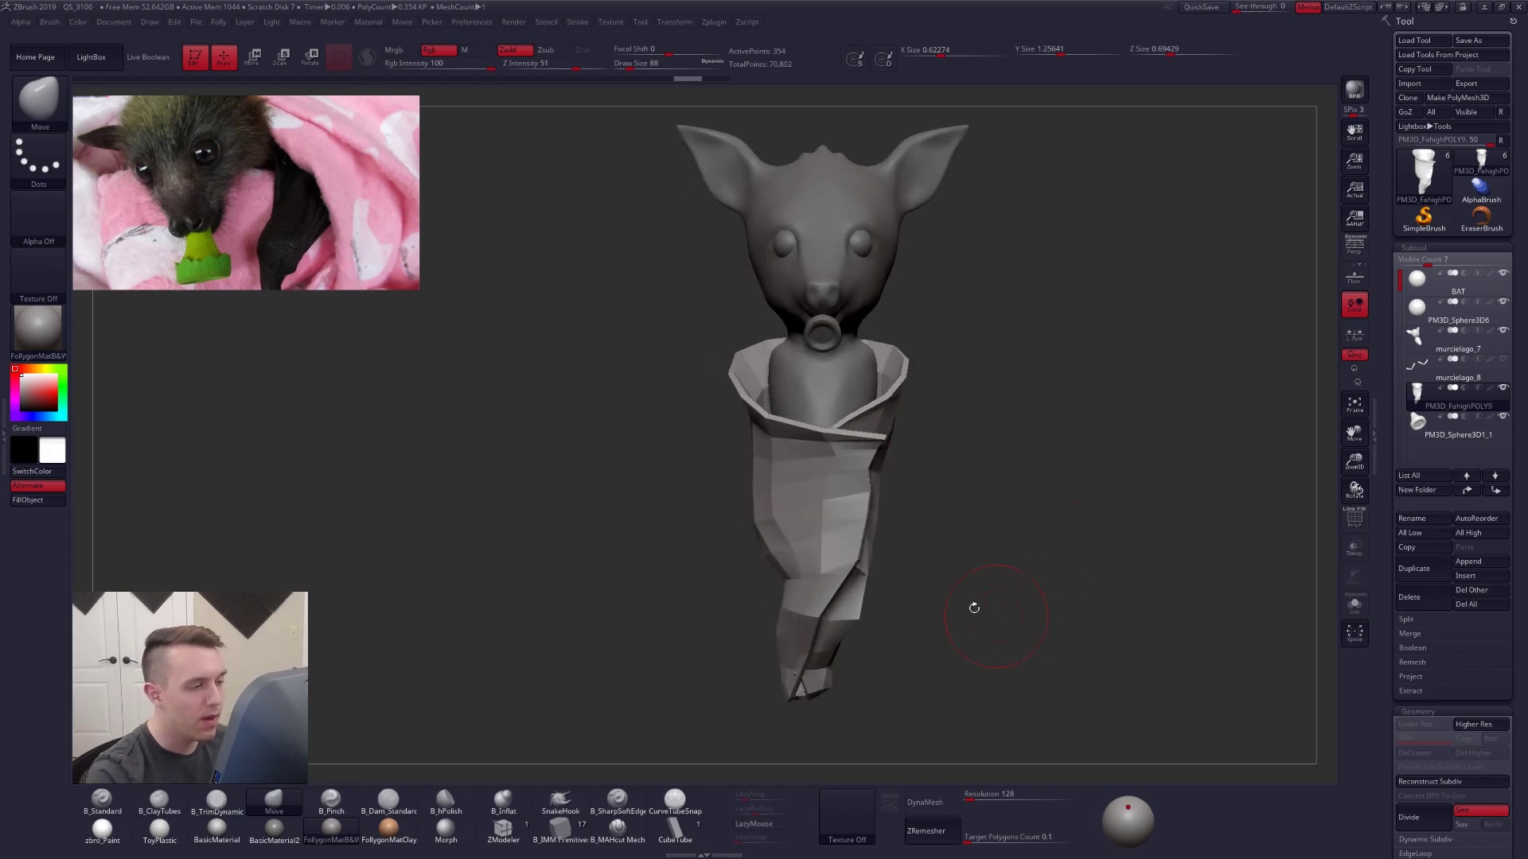
# - Compare the blanket with Dynamic Subdiv smoothing on and off, and enlarge the brush to draw size 170
pyautogui.press('d')
pyautogui.moveTo(961, 601); pyautogui.dragTo(900, 693)
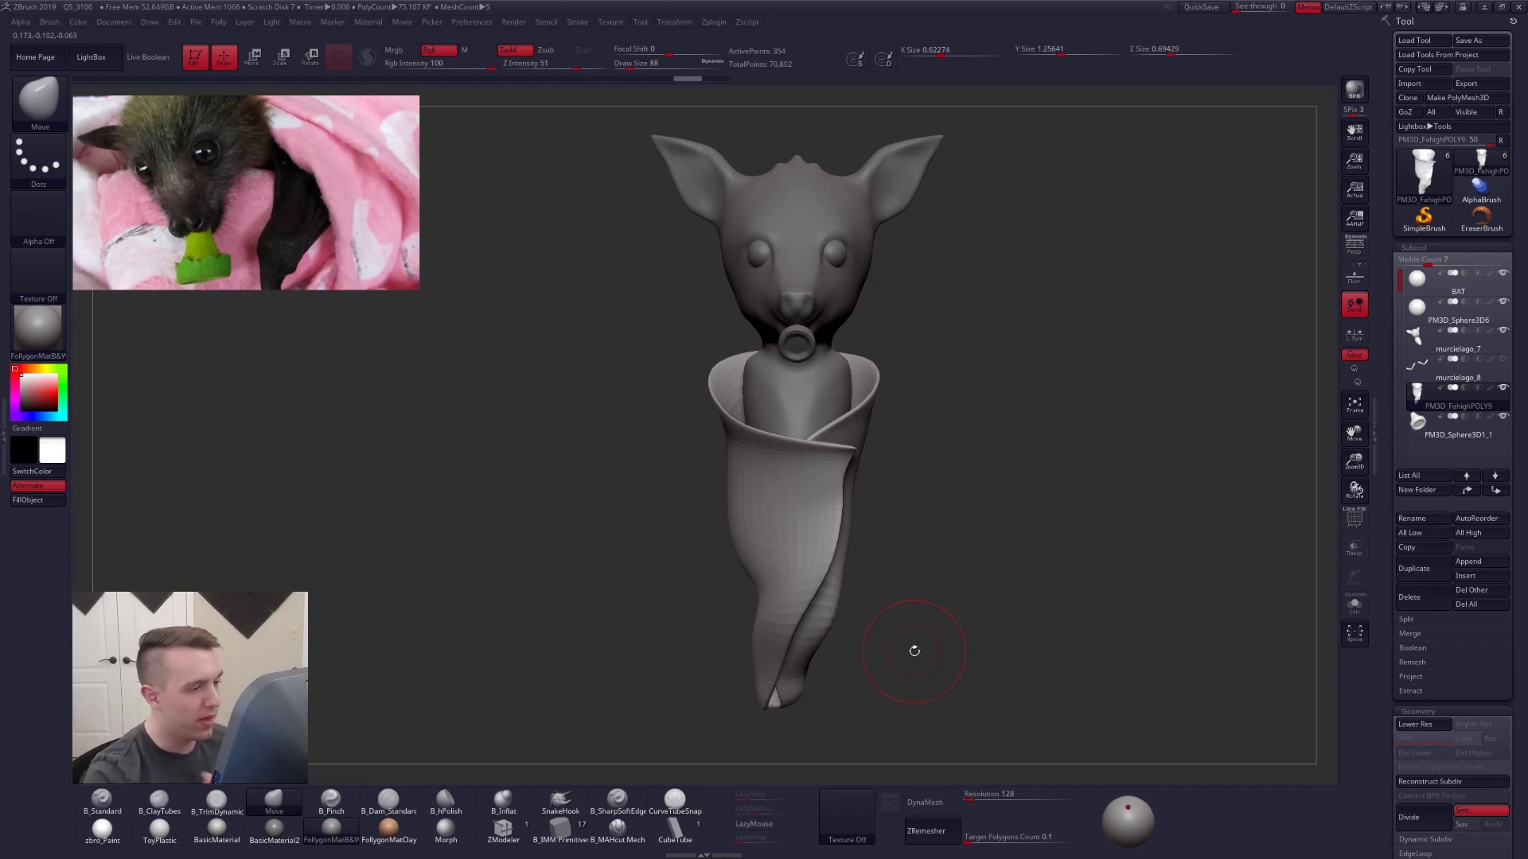
pyautogui.hotkey('shift', 'd')
pyautogui.press('space')
pyautogui.moveTo(813, 495); pyautogui.dragTo(820, 495)
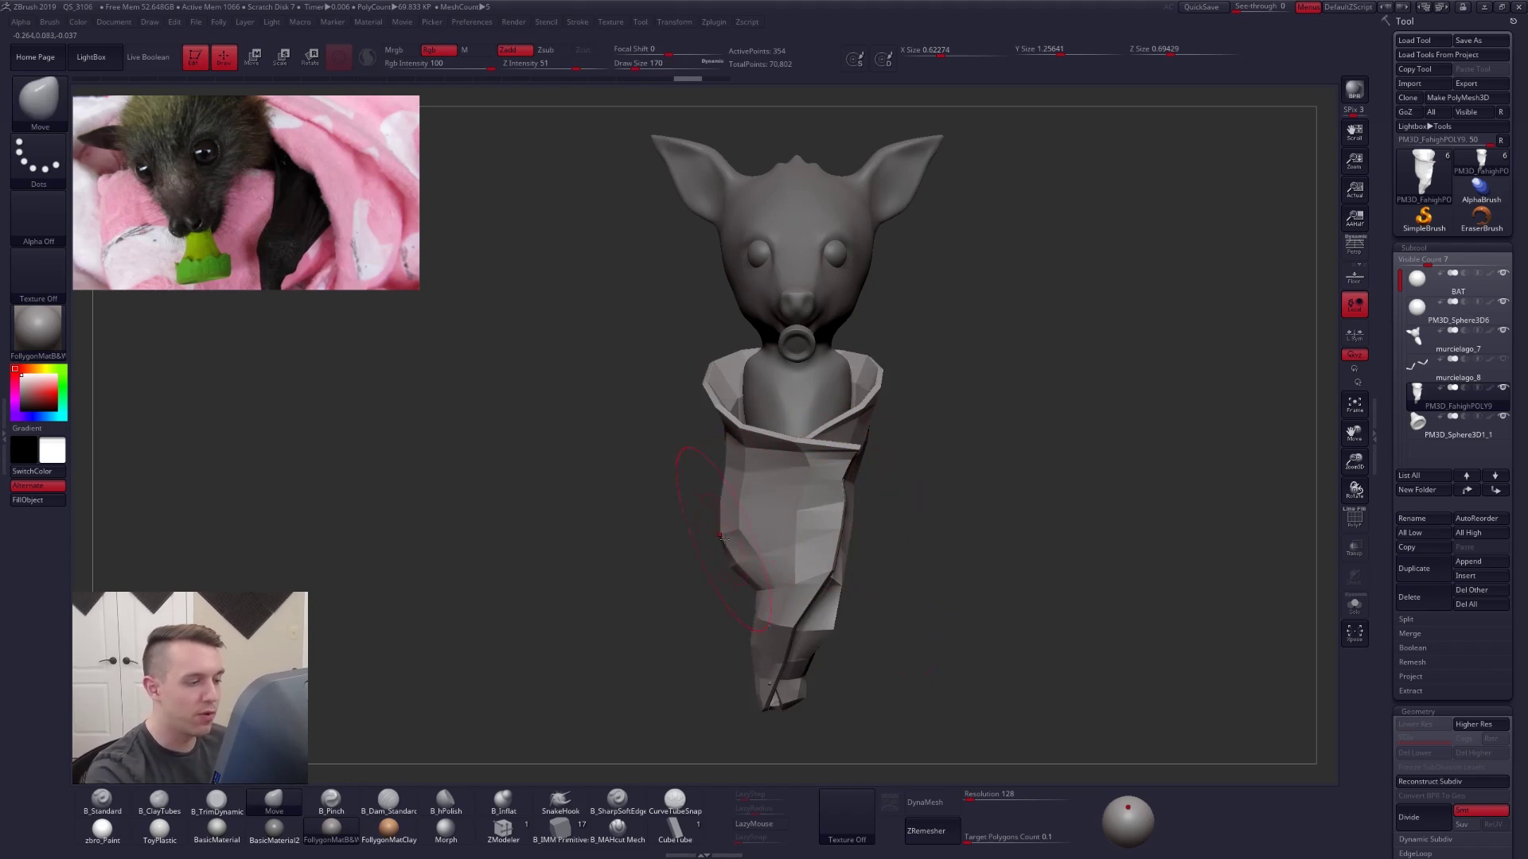
# - From a side view of the smoothed blanket, pull its front rim in closer to the bat's chest with the Move brush at draw size 96
pyautogui.keyDown('shift'); pyautogui.moveTo(721, 538); pyautogui.dragTo(875, 603); pyautogui.keyUp('shift')
pyautogui.press('d')
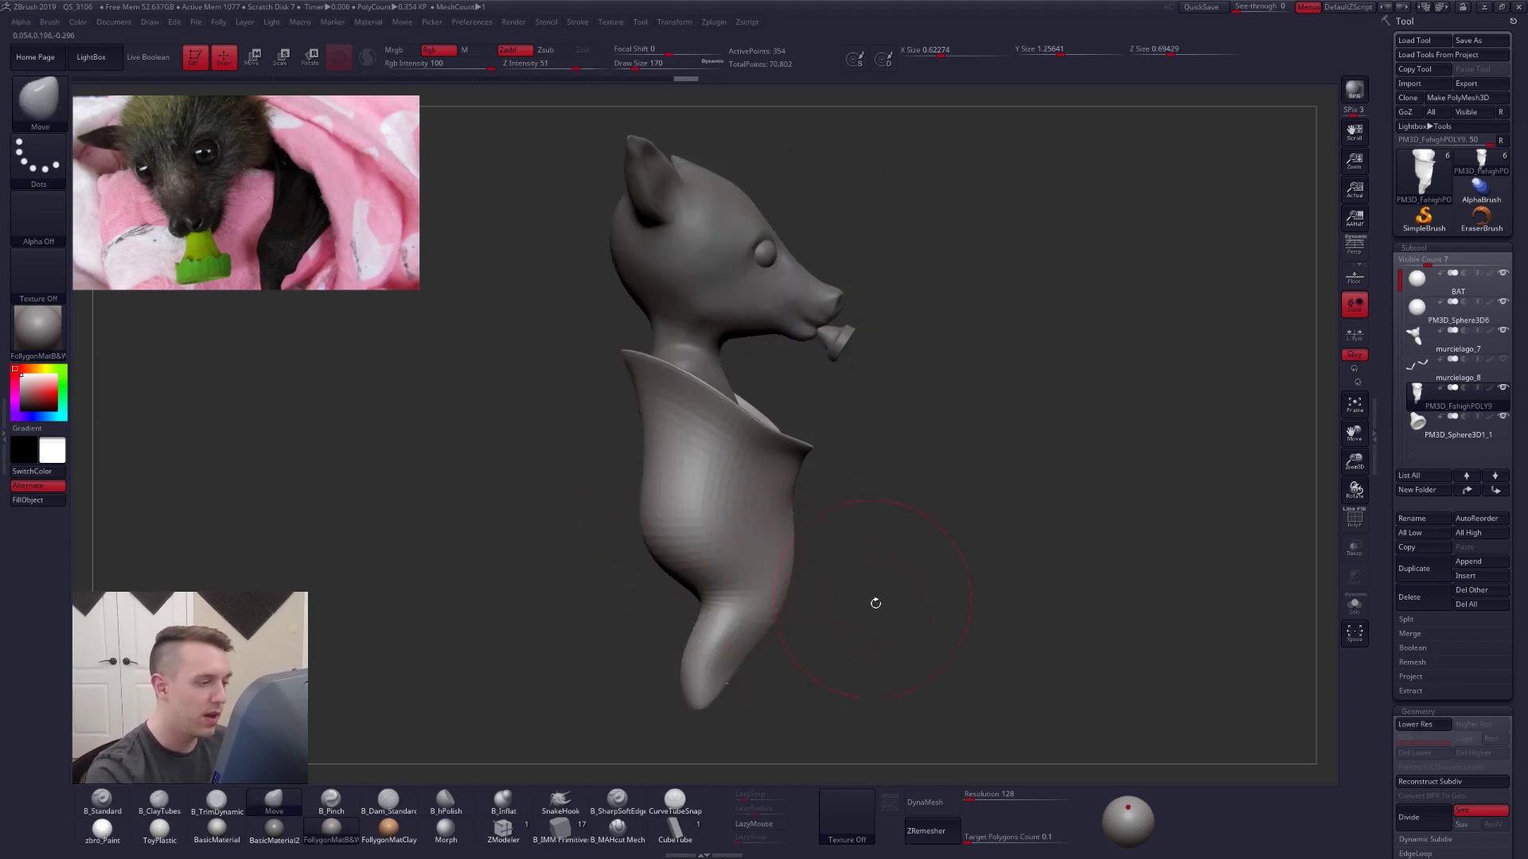
pyautogui.keyDown('alt'); pyautogui.moveTo(914, 679); pyautogui.dragTo(942, 648); pyautogui.keyUp('alt')
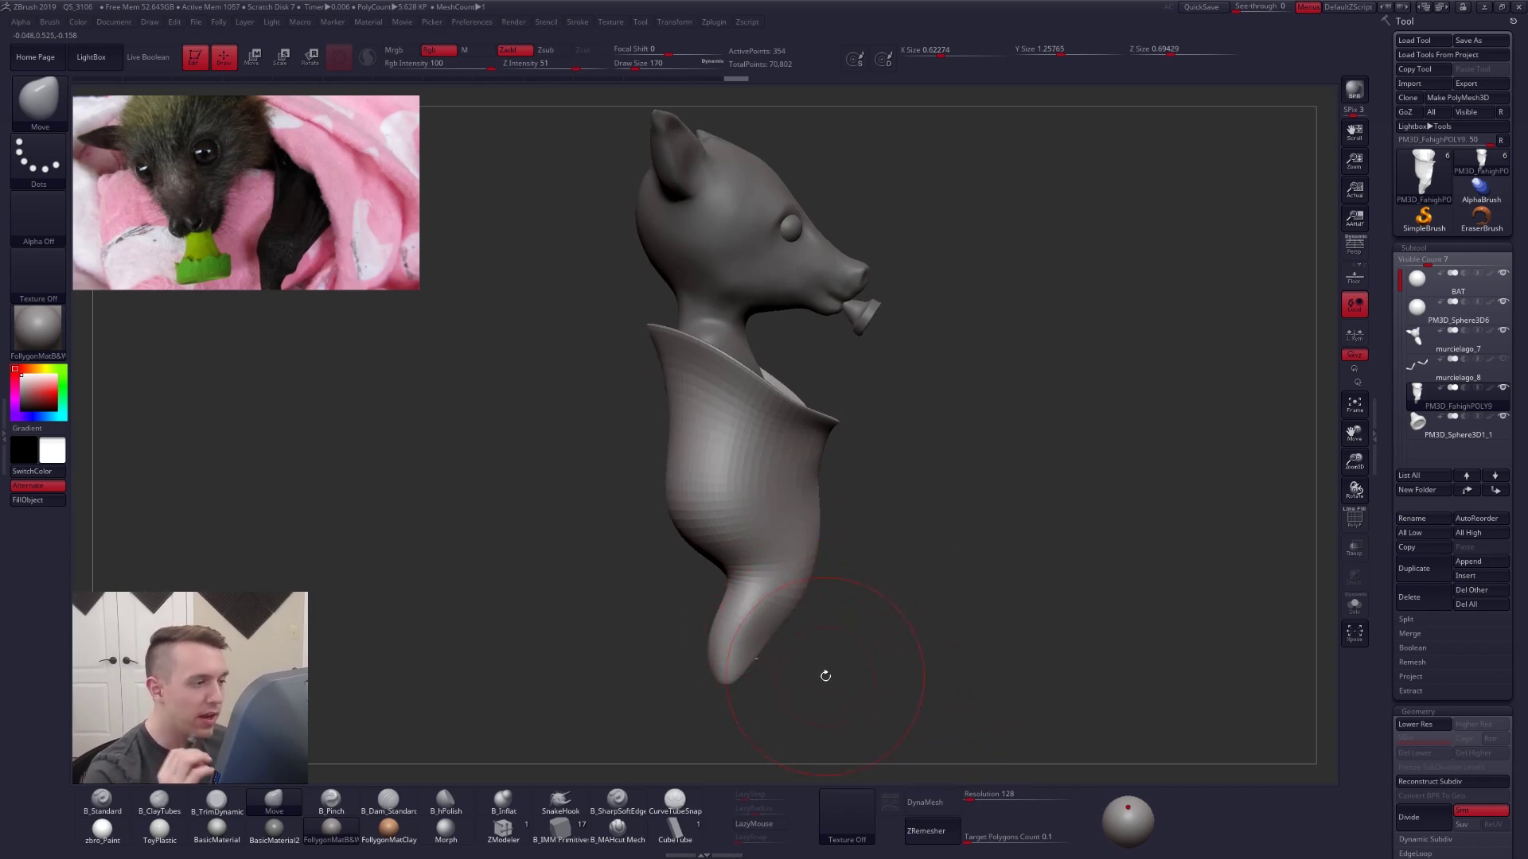
pyautogui.press('space')
pyautogui.moveTo(793, 456)
pyautogui.mouseDown()
pyautogui.moveTo(808, 443)
pyautogui.moveTo(785, 422)
pyautogui.moveTo(783, 435)
pyautogui.mouseUp()
pyautogui.press('space')
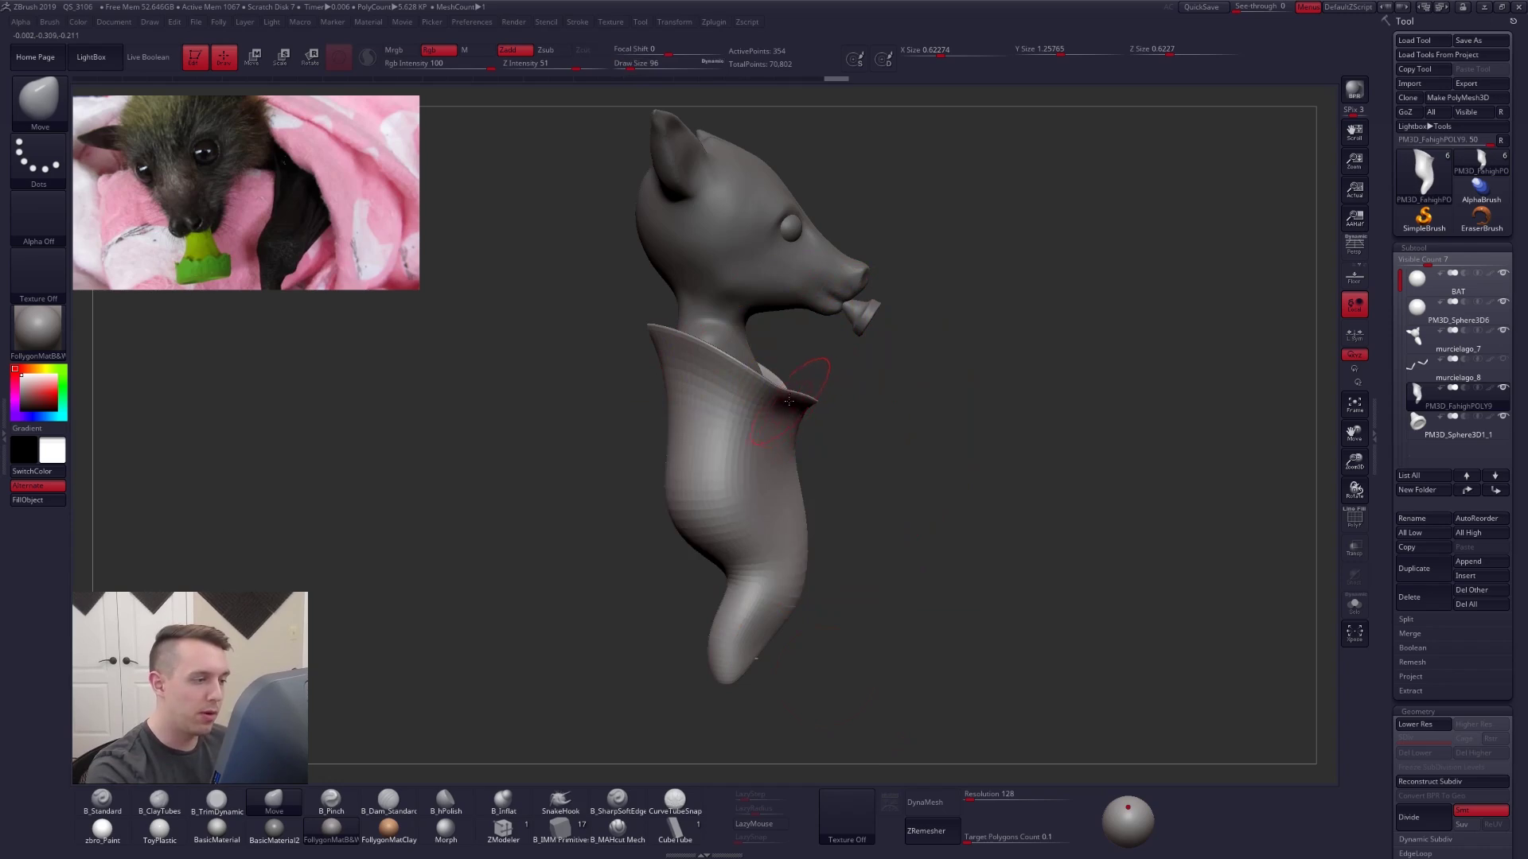
# - Make the bat's head and body the active subtool in front view and reduce the brush to draw size 49
pyautogui.moveTo(947, 378); pyautogui.dragTo(848, 378)
pyautogui.keyDown('alt'); pyautogui.moveTo(947, 397); pyautogui.dragTo(994, 609); pyautogui.keyUp('alt')
pyautogui.keyDown('alt'); pyautogui.click(802, 438); pyautogui.keyUp('alt')
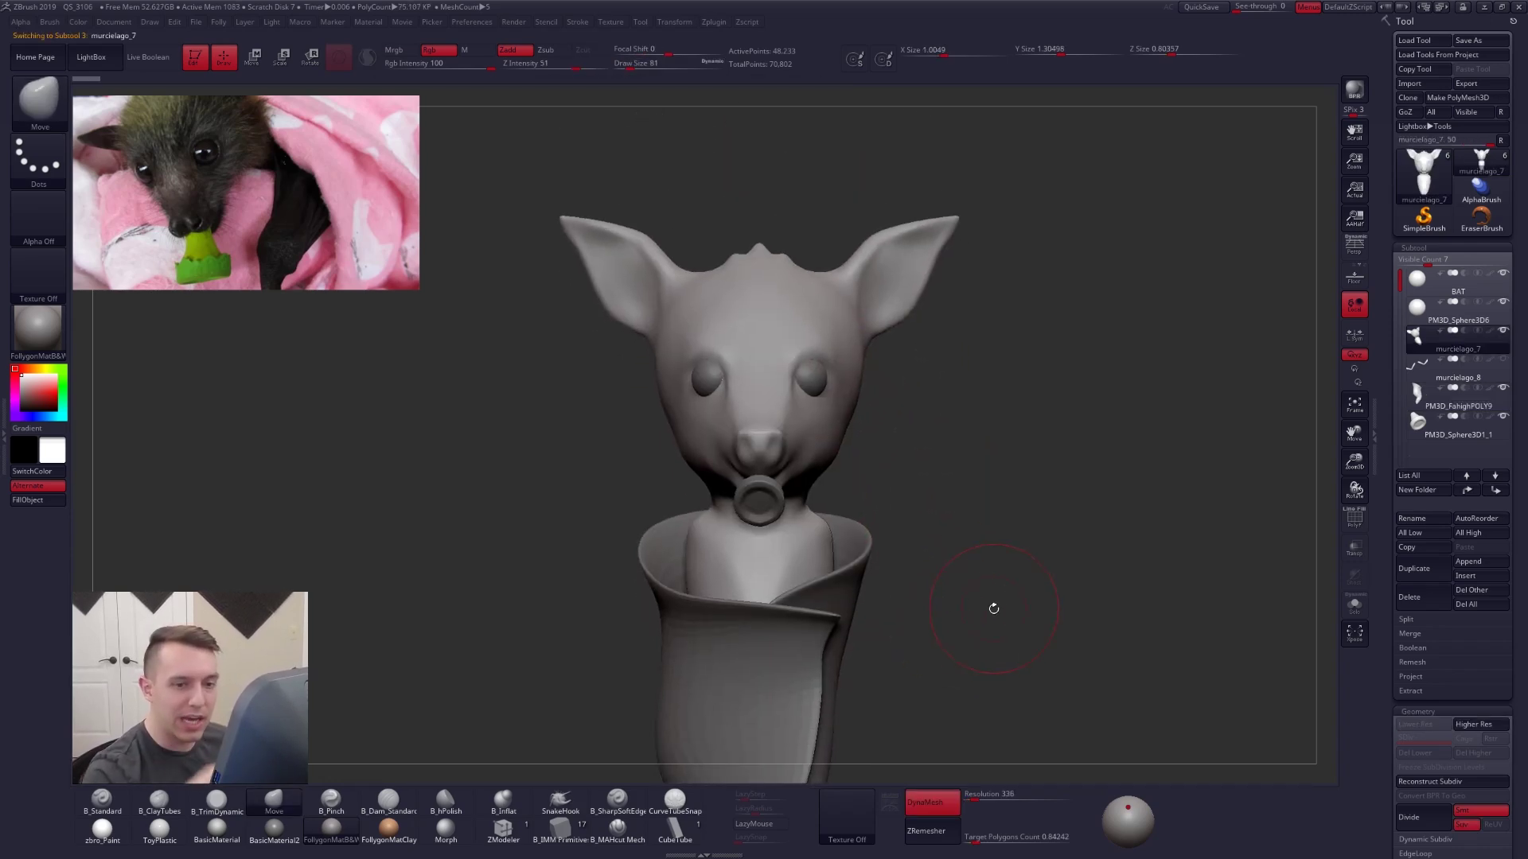
pyautogui.moveTo(1017, 633); pyautogui.dragTo(1011, 619, button='right')
pyautogui.press('space')
pyautogui.moveTo(1057, 585)
pyautogui.mouseDown()
pyautogui.moveTo(1003, 583)
pyautogui.moveTo(982, 624)
pyautogui.moveTo(996, 648)
pyautogui.mouseUp()
pyautogui.moveTo(995, 648); pyautogui.dragTo(1036, 632, button='right')
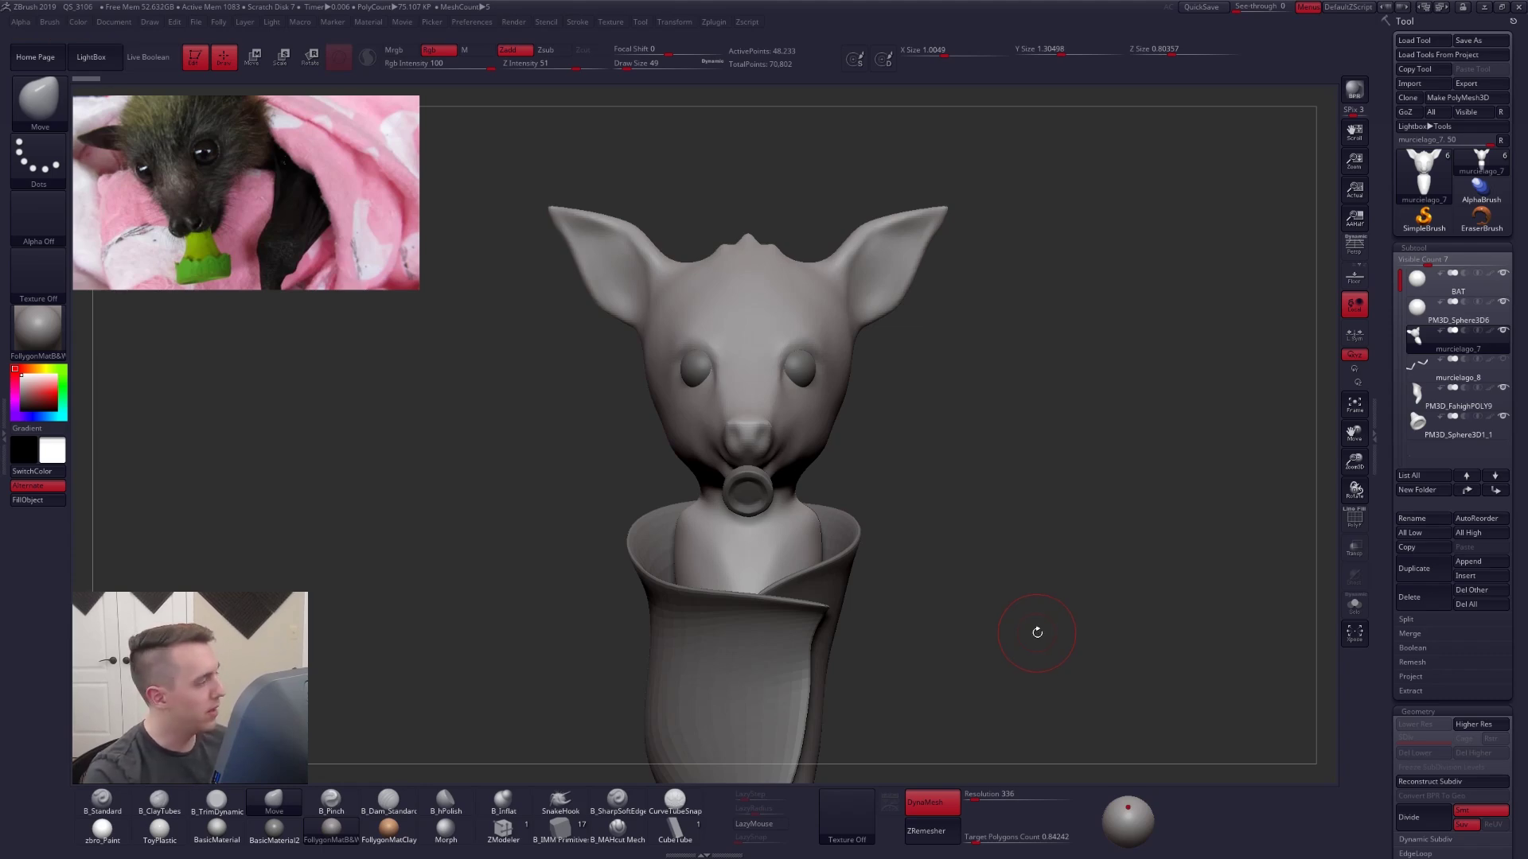
pyautogui.moveTo(1037, 632)
pyautogui.mouseDown(button='right')
pyautogui.moveTo(1091, 624)
pyautogui.moveTo(1017, 614)
pyautogui.mouseUp(button='right')
pyautogui.press('shift')
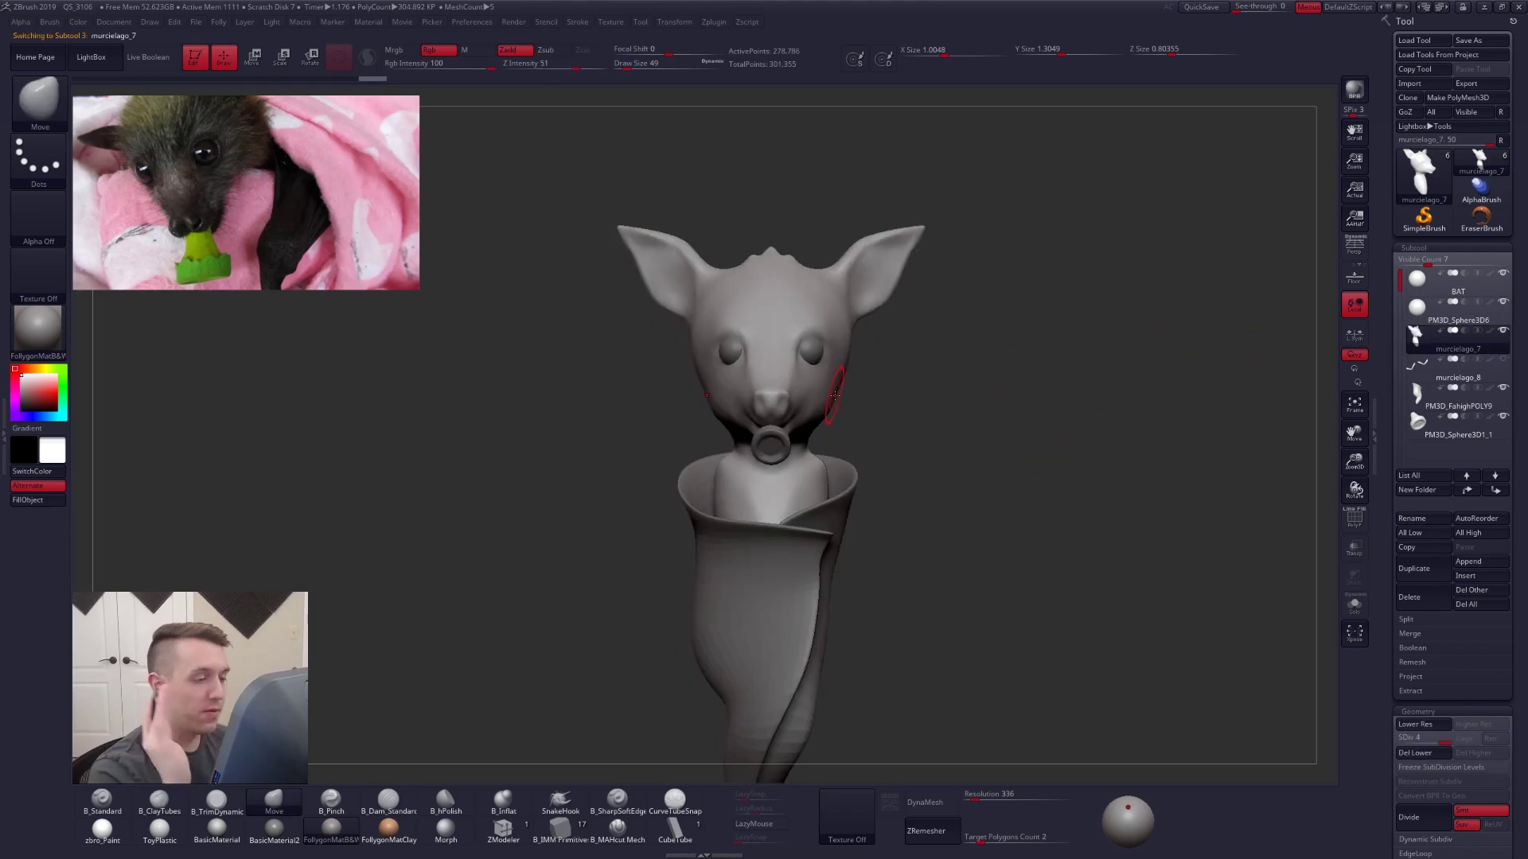
# - Isolate the bat body with its polyframe shown and step down to subdivision level 1 to examine the topology
pyautogui.hotkey('alt', 's')
pyautogui.keyDown('ctrl'); pyautogui.moveTo(838, 393); pyautogui.dragTo(899, 490, button='right'); pyautogui.keyUp('ctrl')
pyautogui.hotkey('shift', 'f')
pyautogui.hotkey('shift', 'd')
pyautogui.hotkey('shift', 'd')
pyautogui.hotkey('shift', 'd')
pyautogui.press('b')
pyautogui.press('m')
pyautogui.press('v')
pyautogui.moveTo(918, 555); pyautogui.dragTo(925, 591)
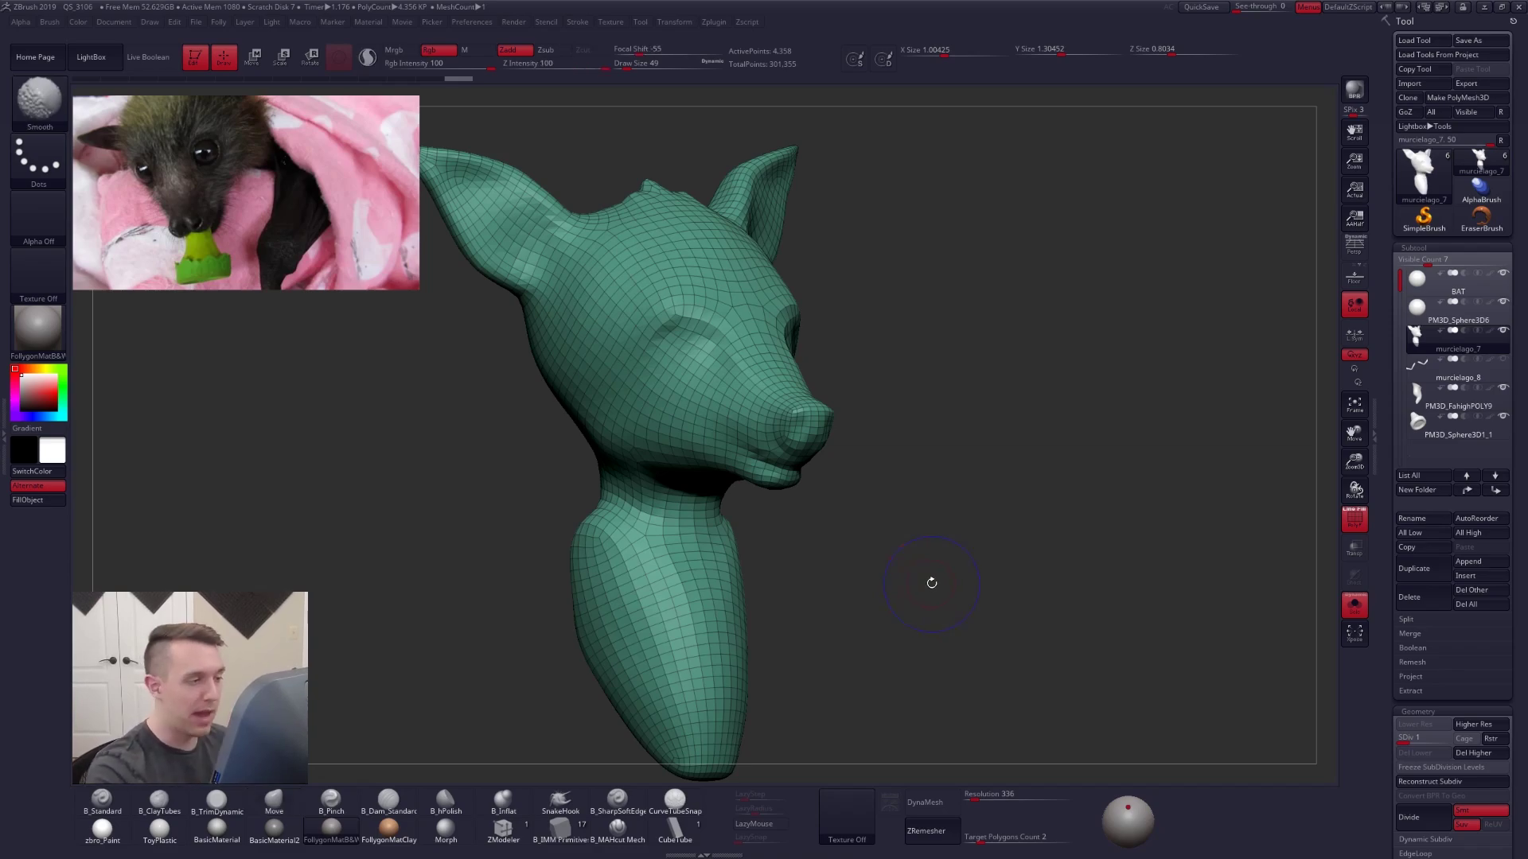
# - Hide the polyframe and bring the bat body back up to subdivision level 4
pyautogui.hotkey('shift', 'f')
pyautogui.press('d')
pyautogui.press('d')
pyautogui.press('d')
pyautogui.moveTo(857, 495); pyautogui.dragTo(919, 573)
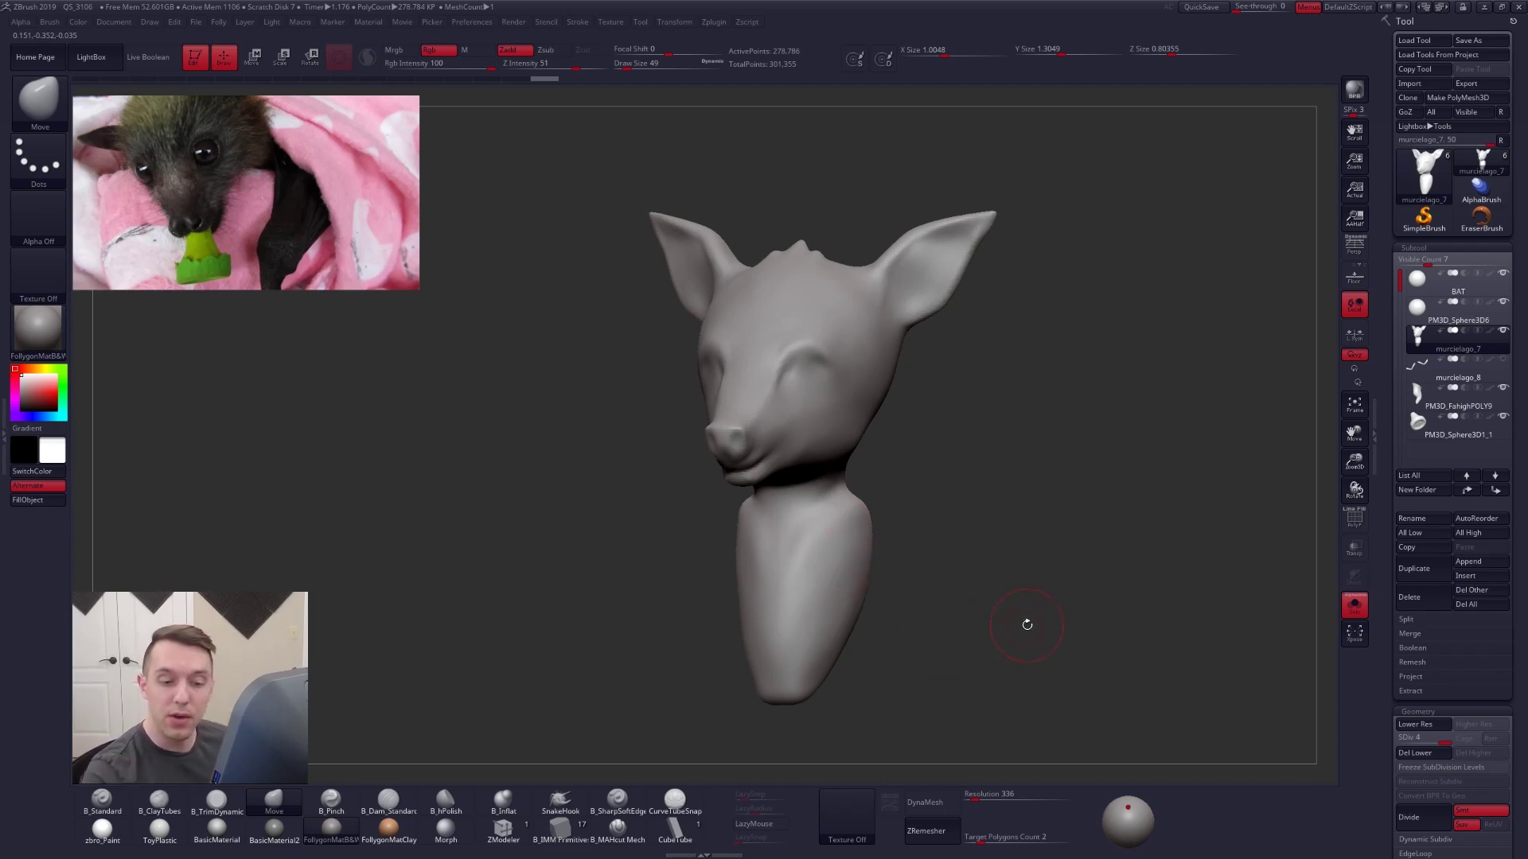
# - Duplicate the bat body subtool murcielago_7
pyautogui.click(1414, 568)
pyautogui.moveTo(1430, 345)
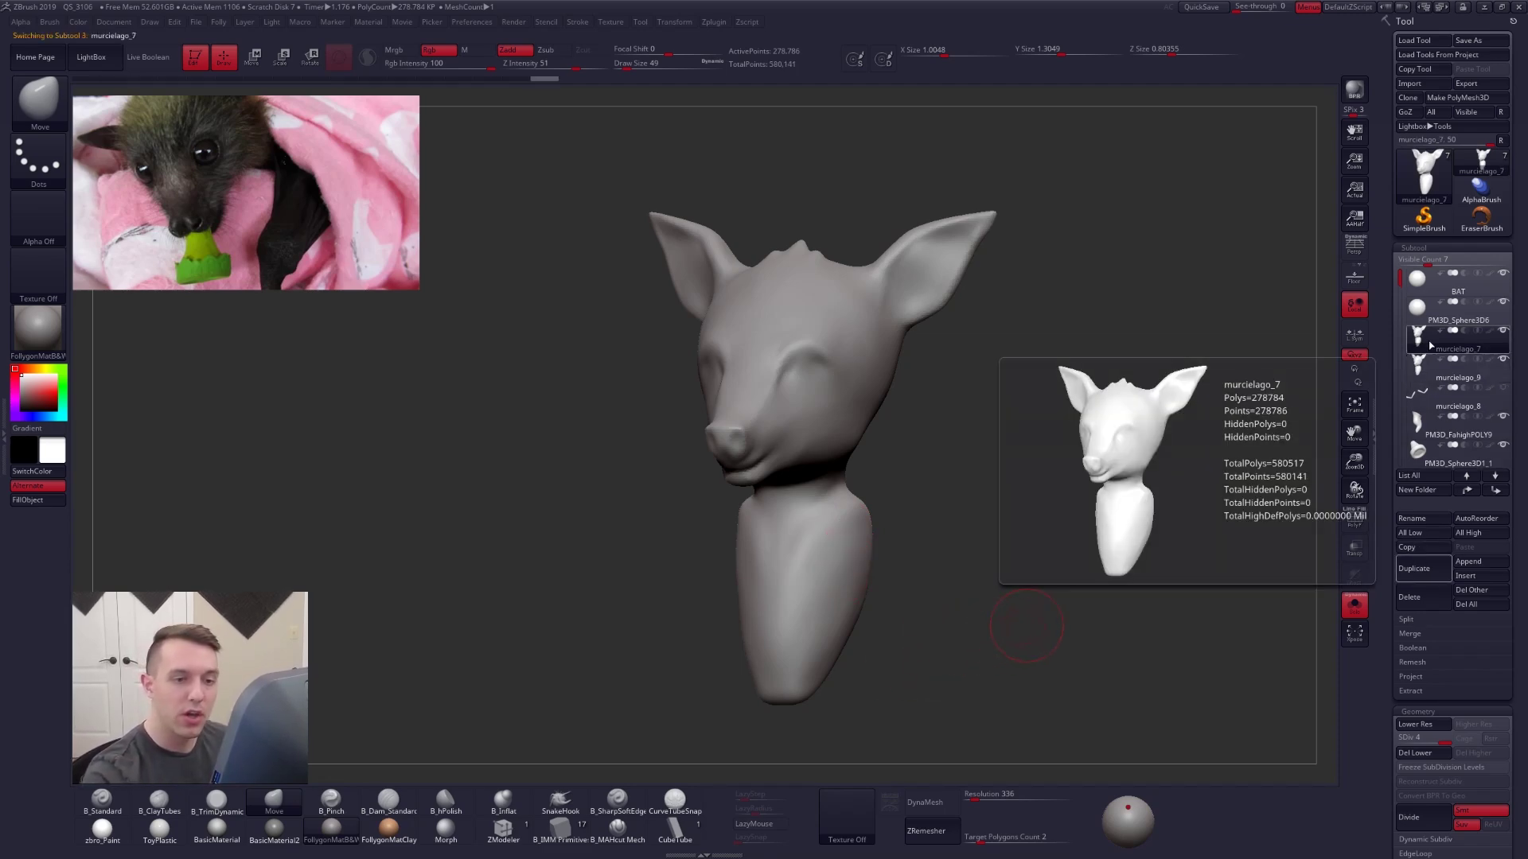
pyautogui.scroll(-3, 1391, 475)
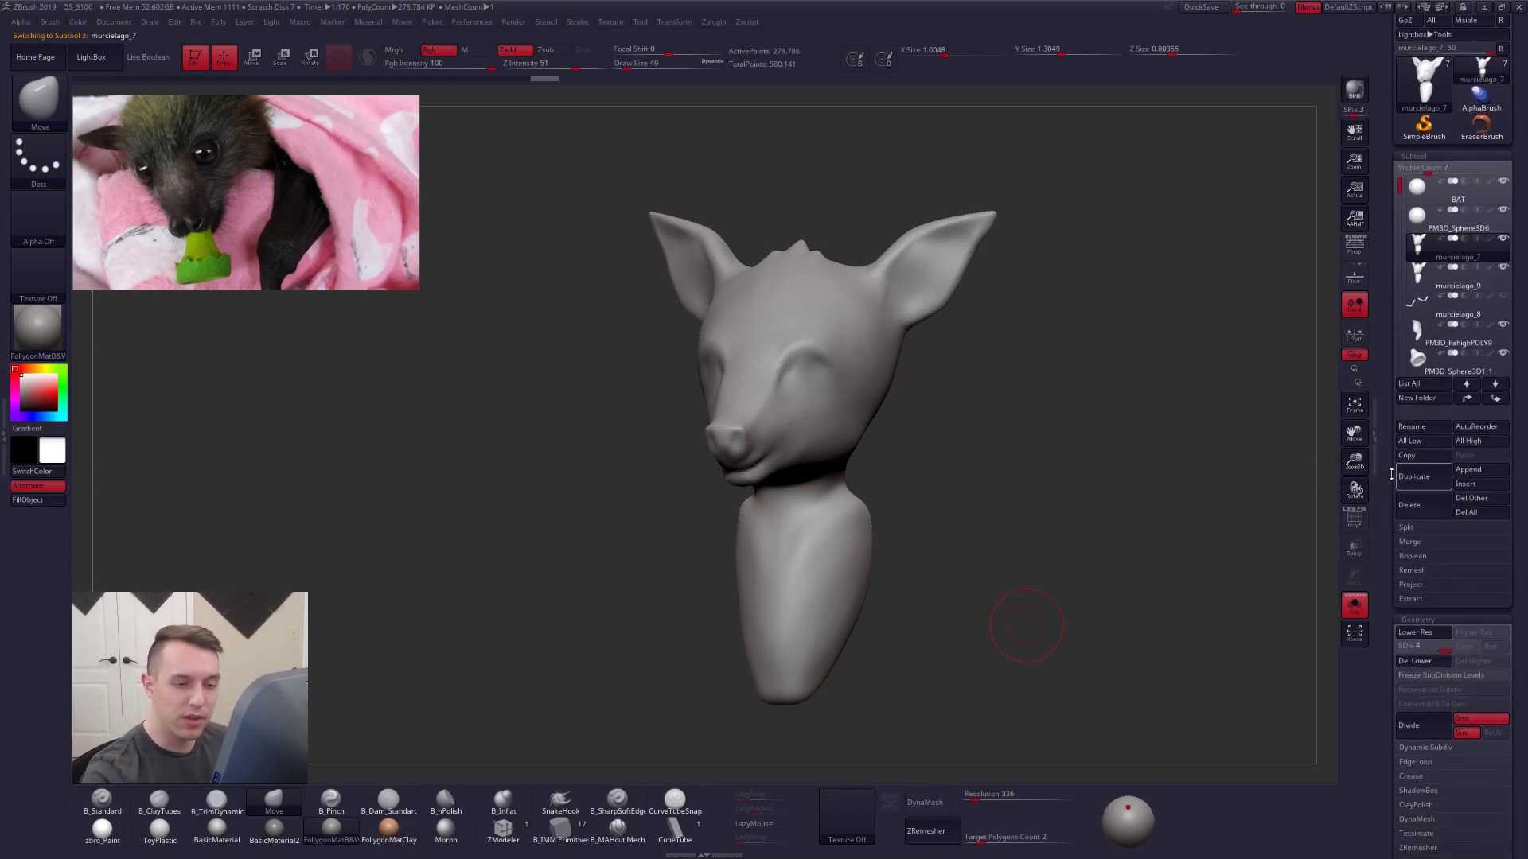
pyautogui.scroll(-7, 1391, 475)
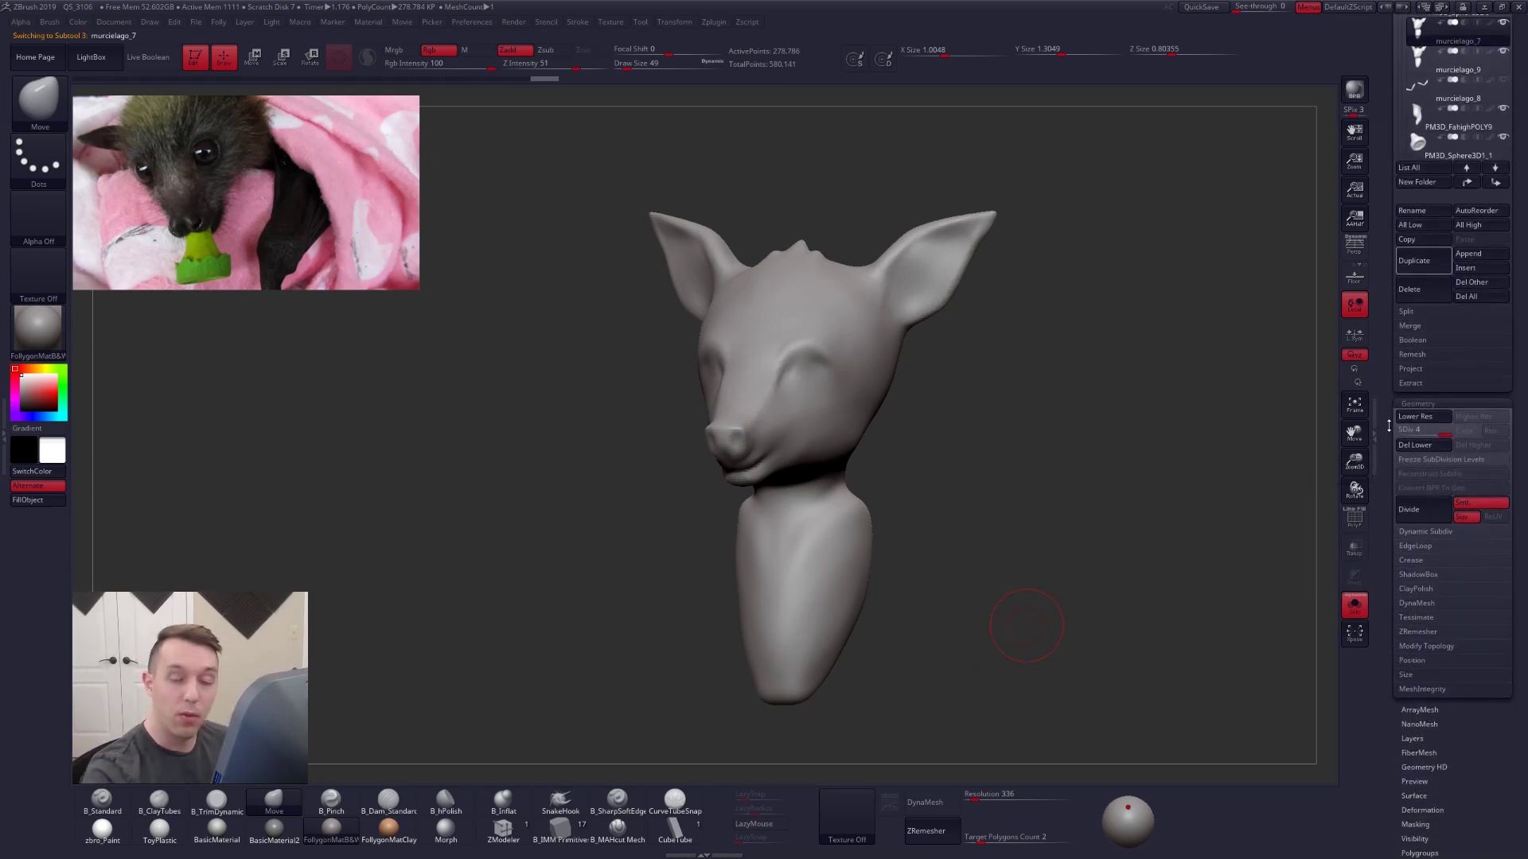
pyautogui.moveTo(1389, 425); pyautogui.dragTo(1389, 734)
# - Step back and forth through the bat body's undo history to revisit its earlier subdivision states
pyautogui.click(481, 80)
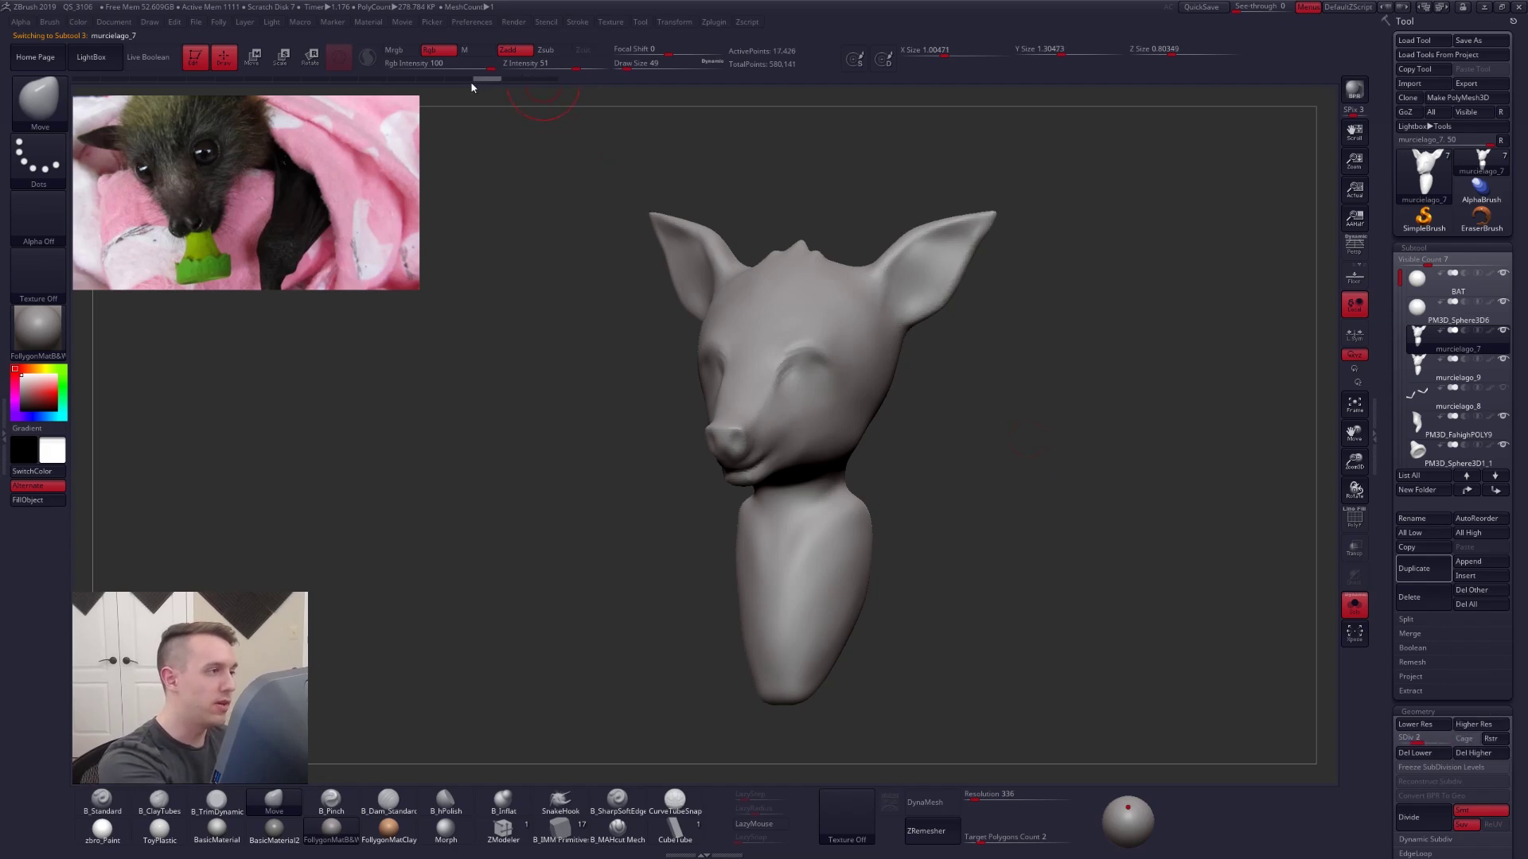
pyautogui.moveTo(471, 88)
pyautogui.mouseDown()
pyautogui.moveTo(447, 103)
pyautogui.moveTo(615, 105)
pyautogui.mouseUp()
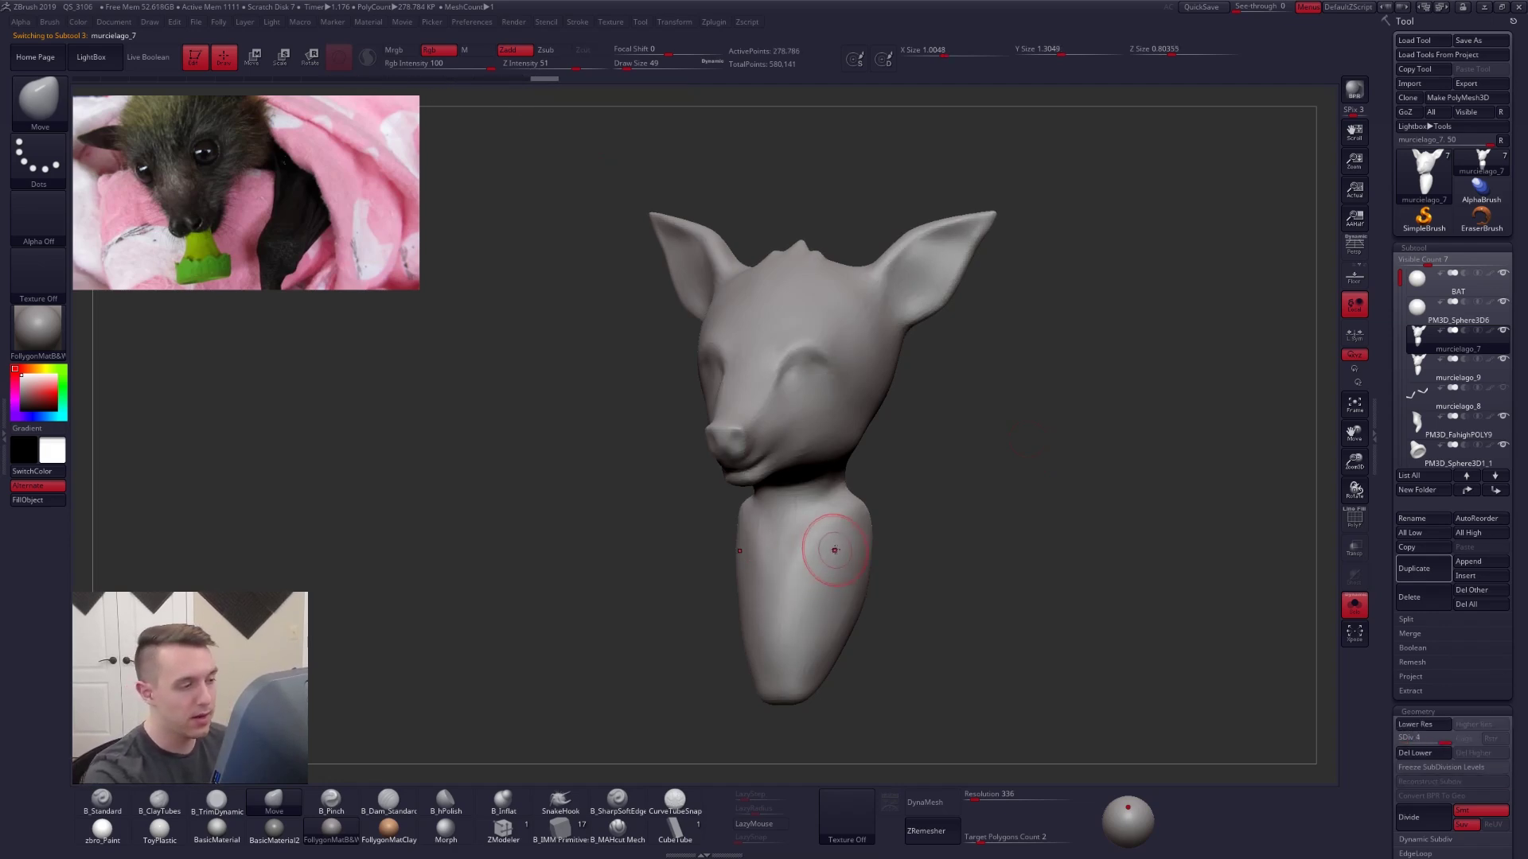
pyautogui.hotkey('ctrl', 'z')
pyautogui.hotkey('ctrl', 'z')
pyautogui.hotkey('ctrl', 'z')
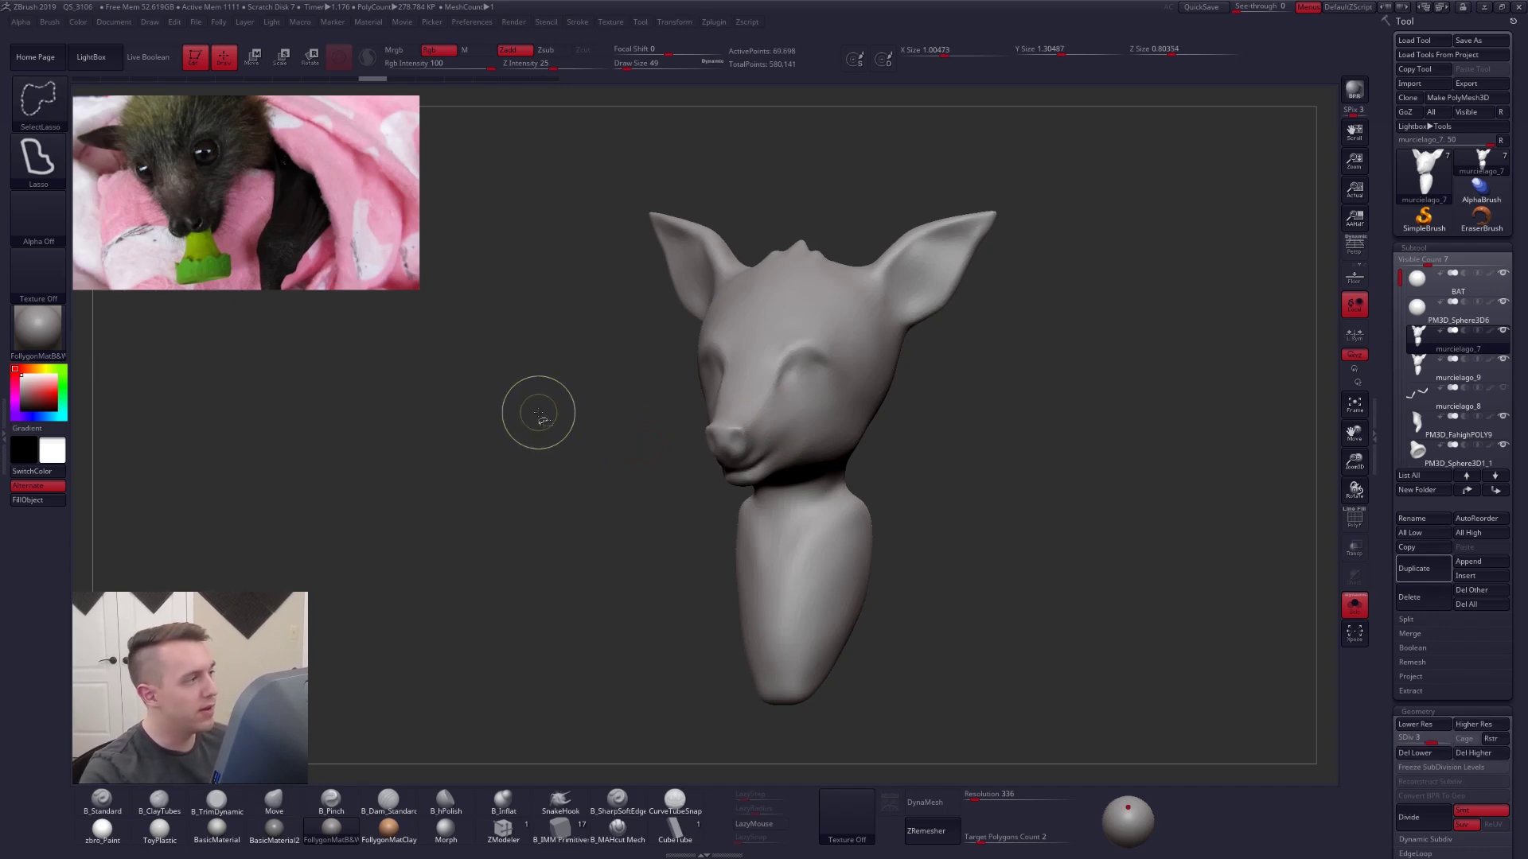
pyautogui.hotkey('ctrl', 'shift', 'z')
pyautogui.hotkey('ctrl', 'shift', 'z')
pyautogui.hotkey('shift', 's')
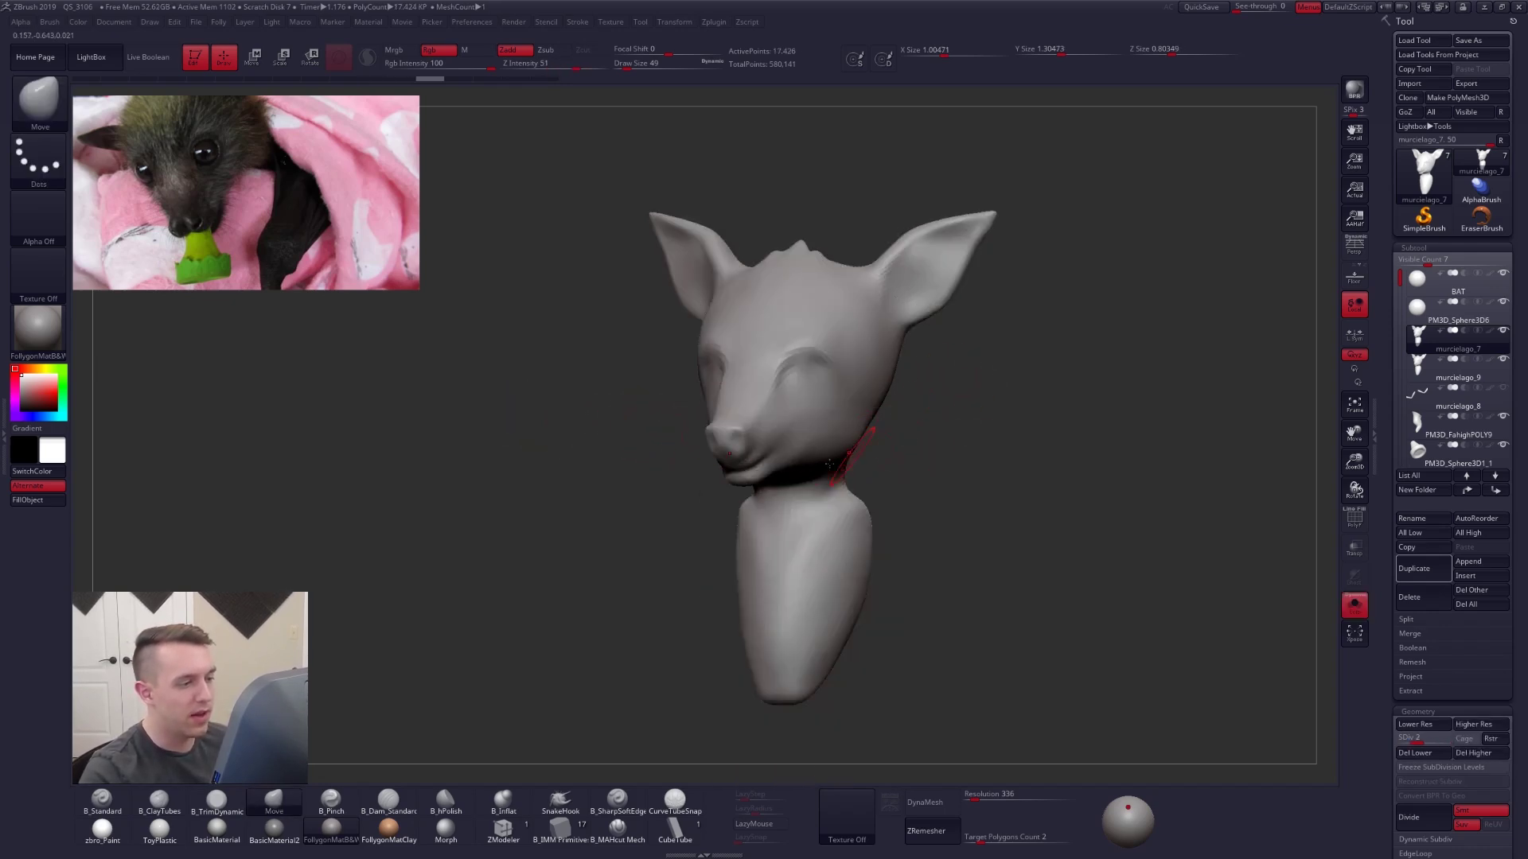
pyautogui.keyDown('alt'); pyautogui.moveTo(835, 460); pyautogui.dragTo(819, 424, button='right'); pyautogui.keyUp('alt')
pyautogui.hotkey('shift', 'f')
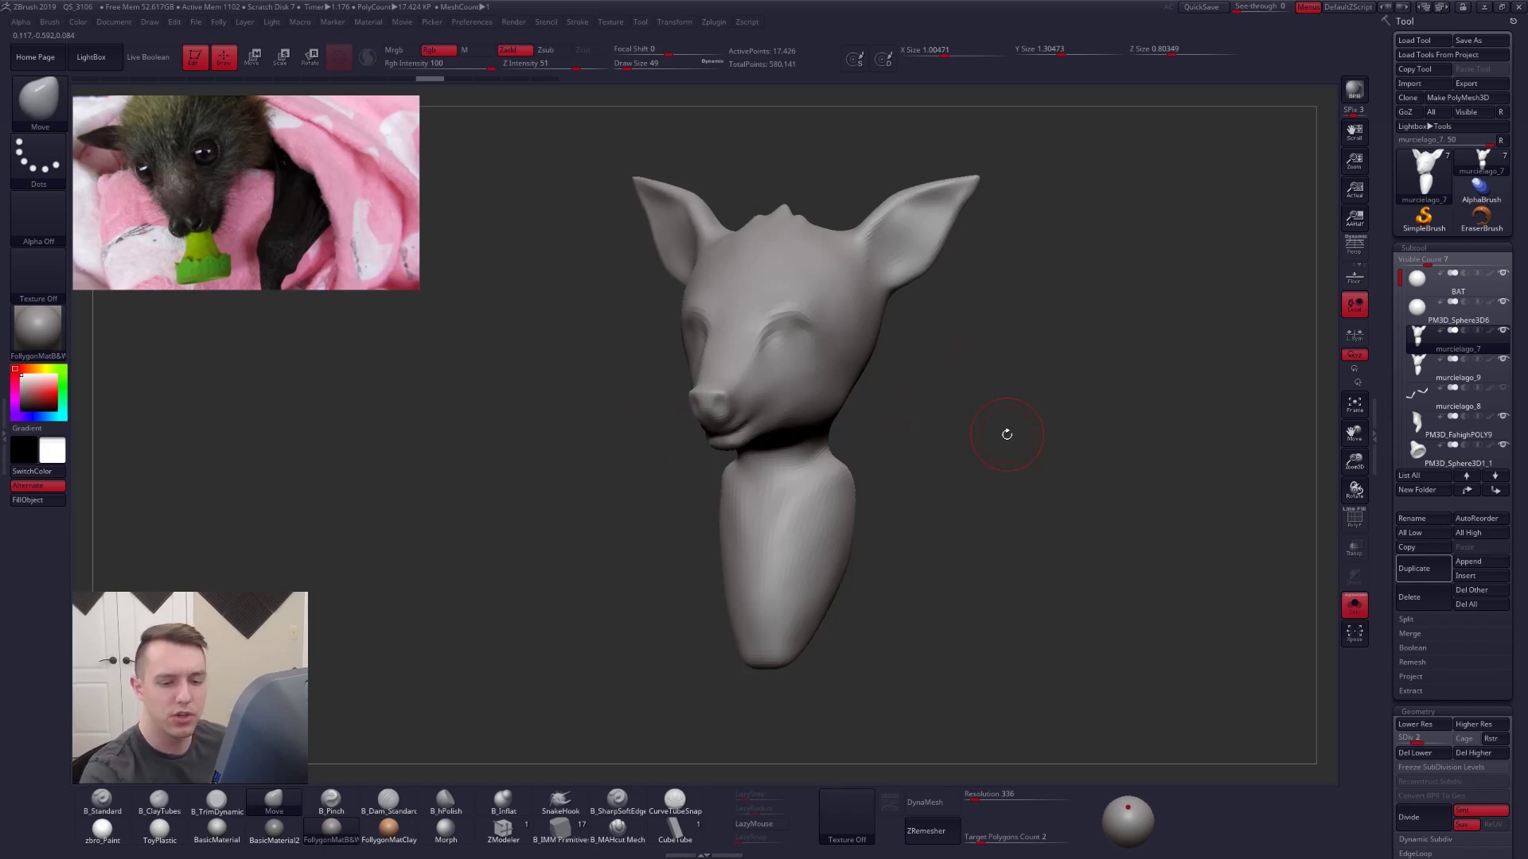
# - Look at the projection settings, return the bat body to subdivision level 4, and delete the duplicate murcielago_9 subtool
pyautogui.click(1425, 675)
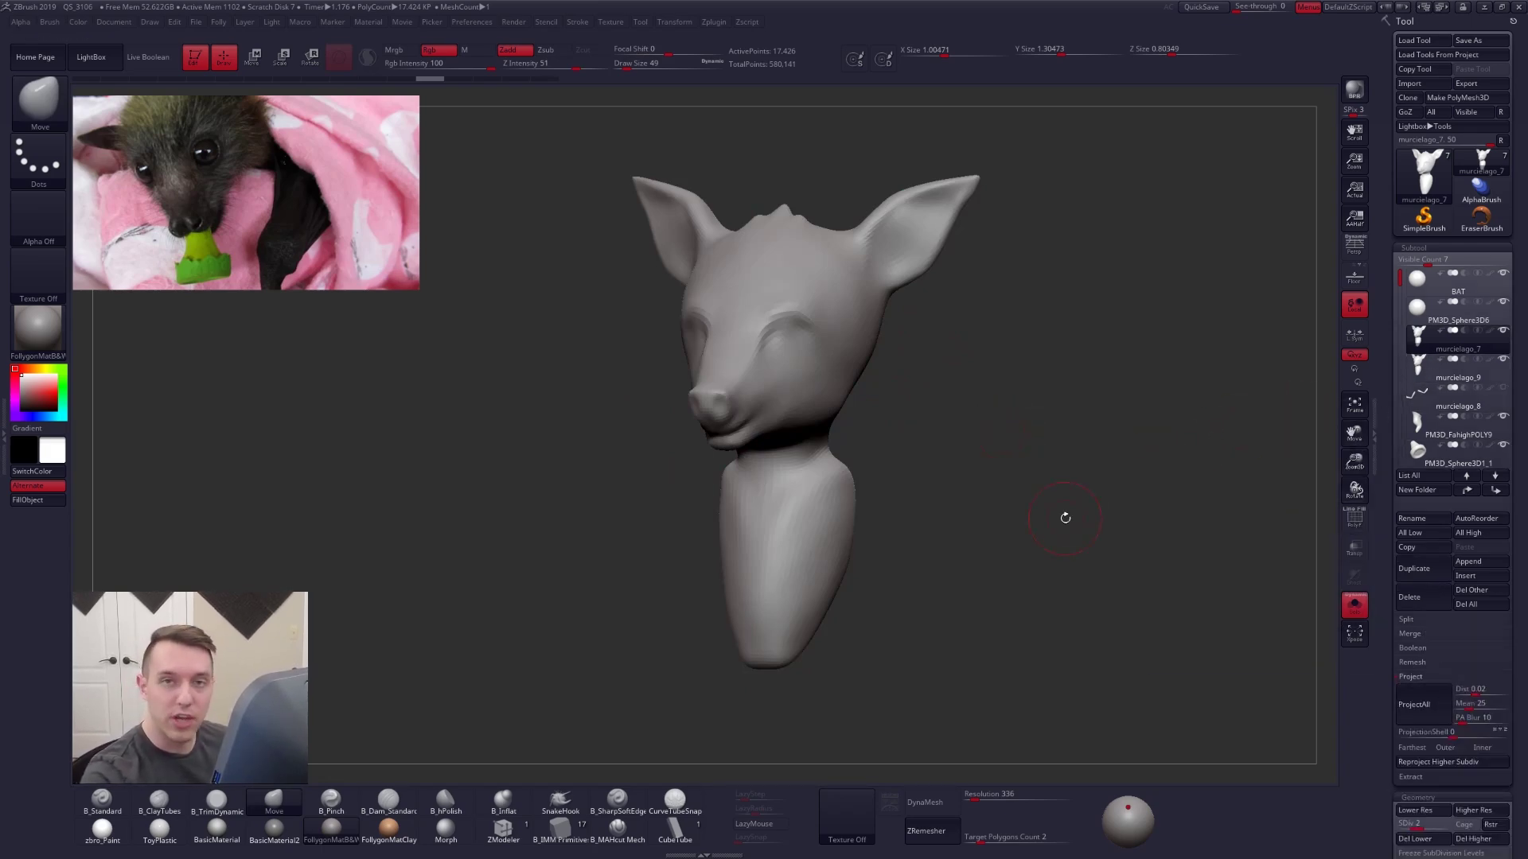
pyautogui.press('d')
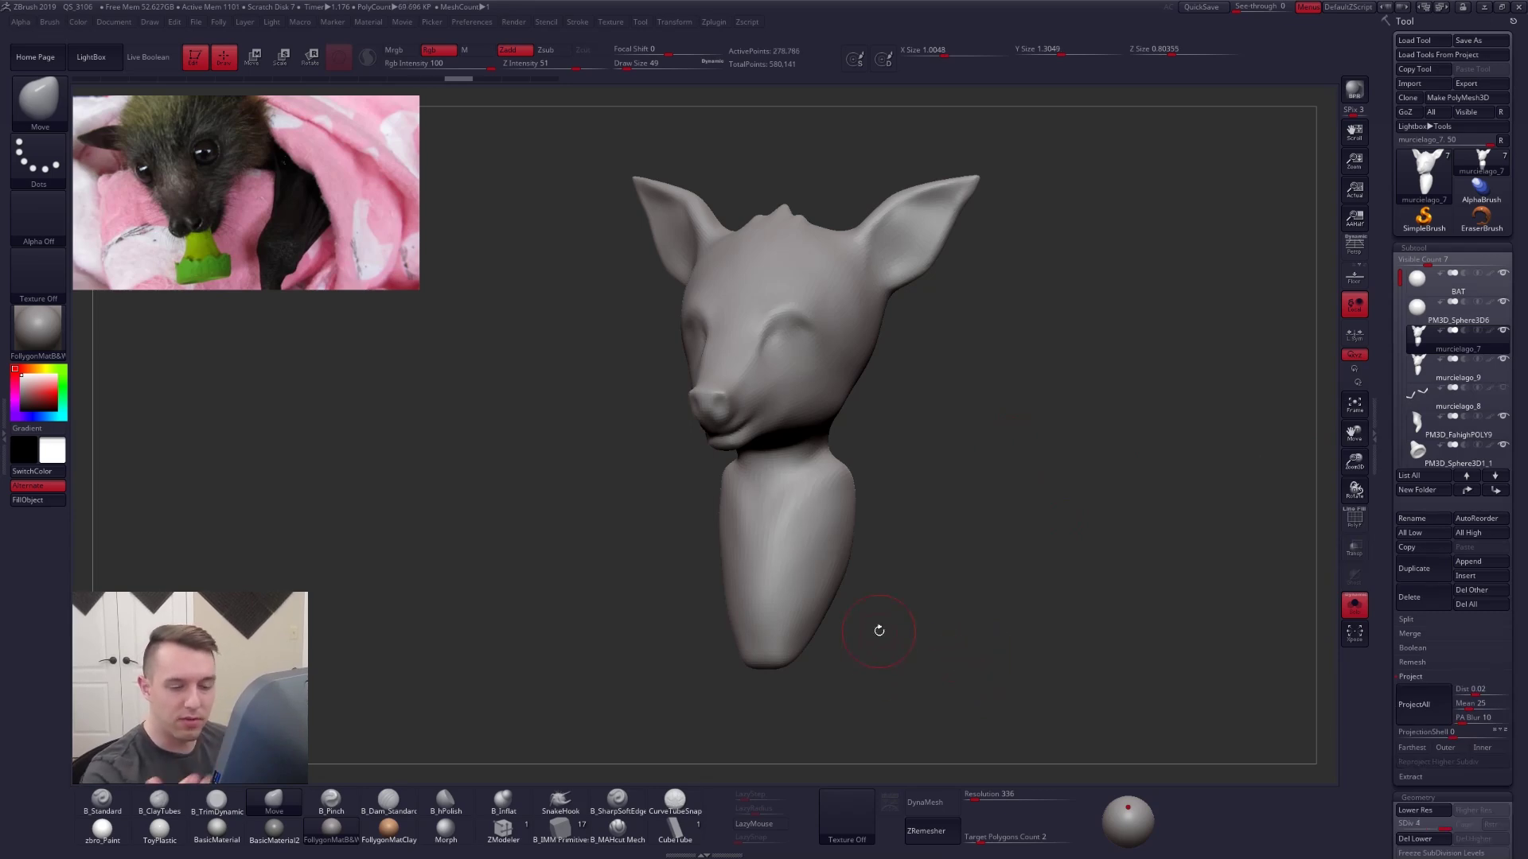
pyautogui.click(1422, 677)
pyautogui.click(1456, 370)
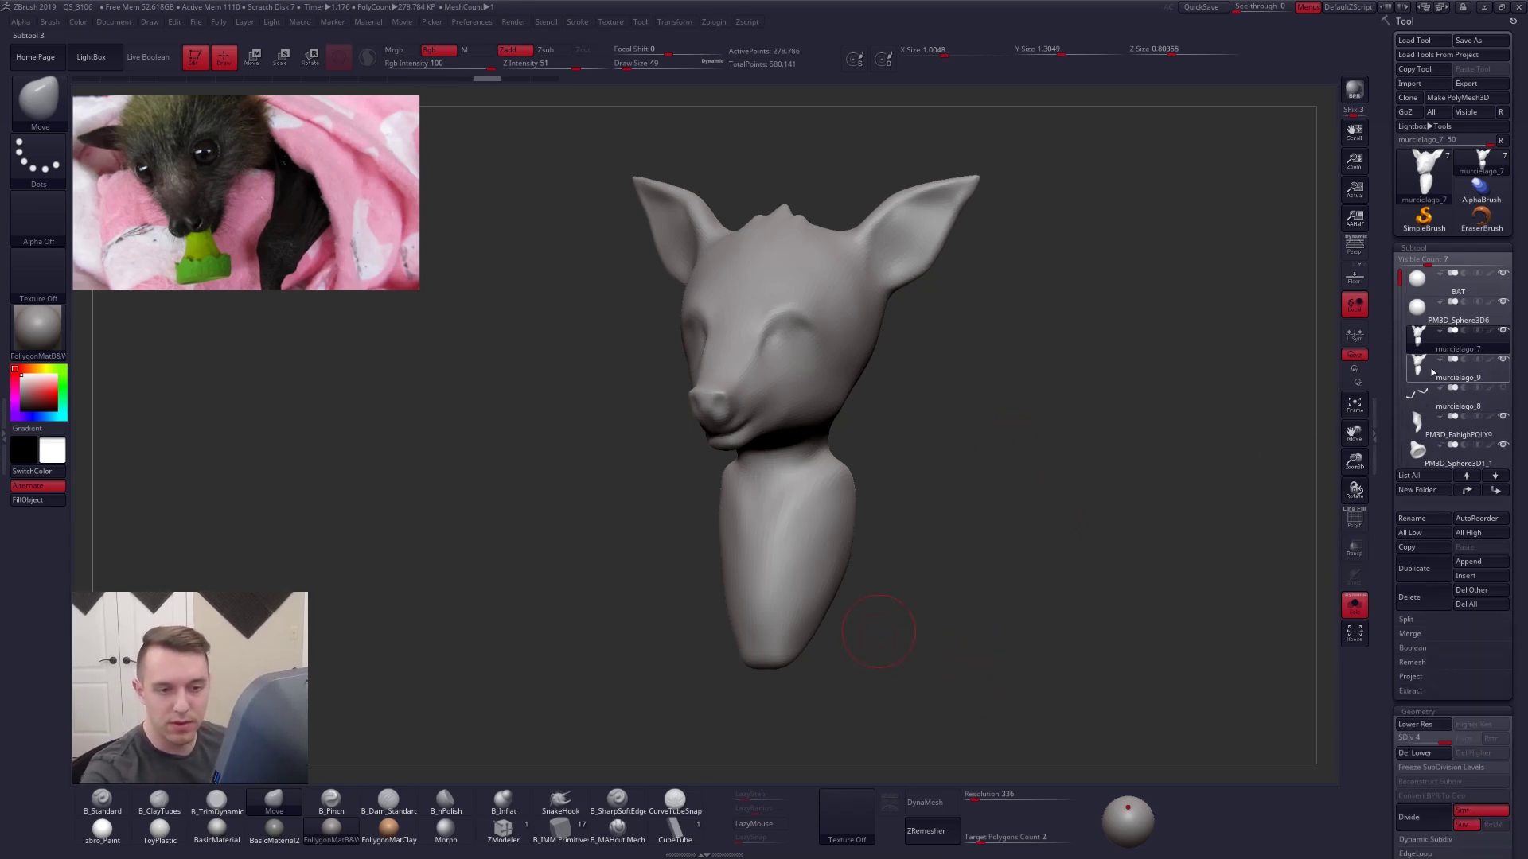
pyautogui.click(1418, 598)
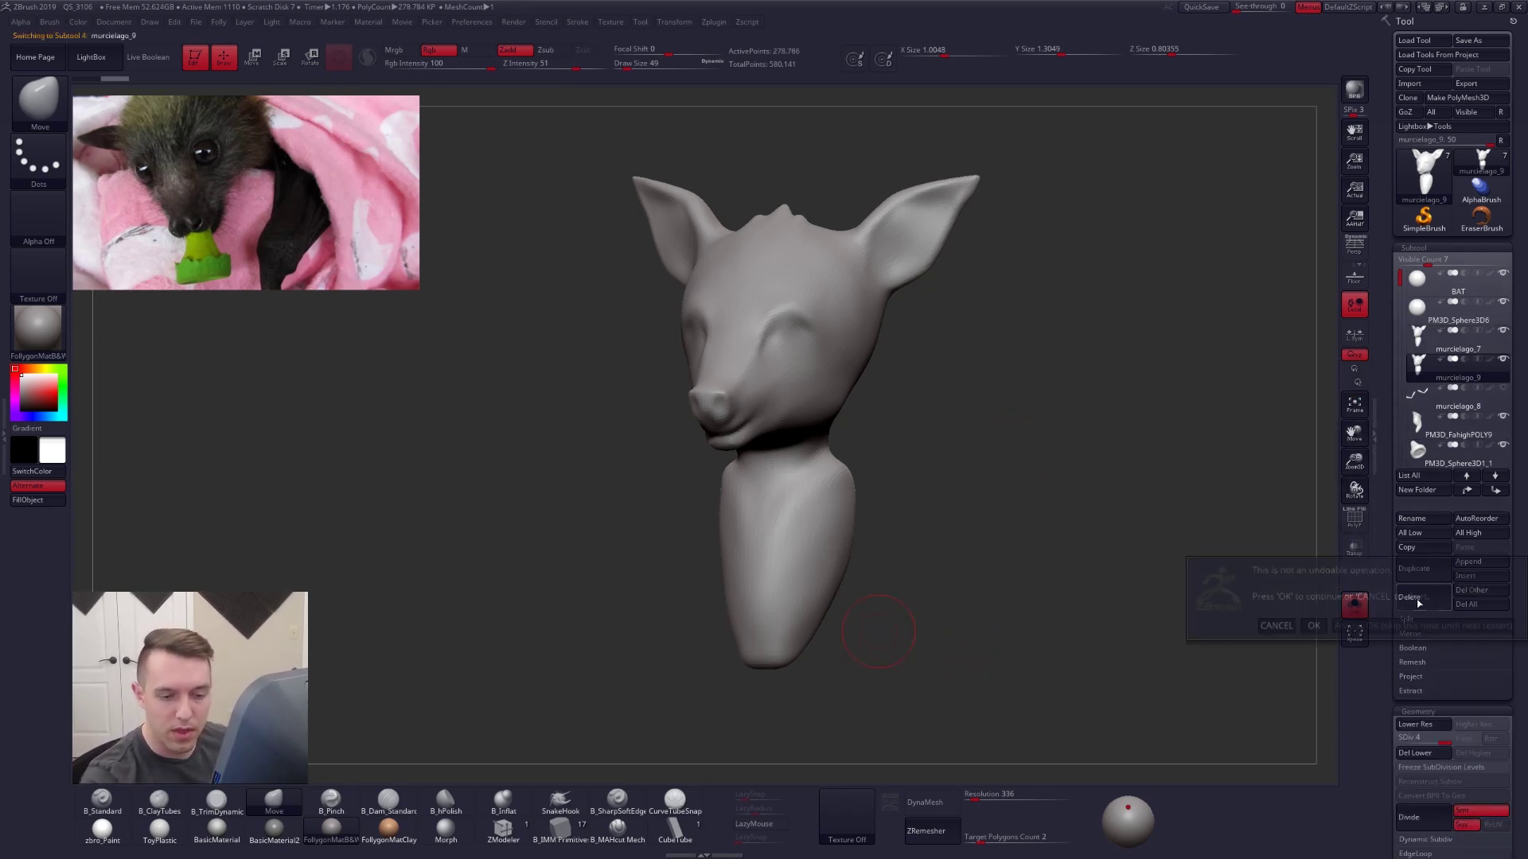
pyautogui.click(1314, 626)
# - Isolate the bat body in side view, set the draw size to 38, and lasso-mask the lower jaw along the mouth line
pyautogui.moveTo(846, 398); pyautogui.dragTo(854, 456, button='right')
pyautogui.moveTo(872, 529); pyautogui.dragTo(831, 558, button='right')
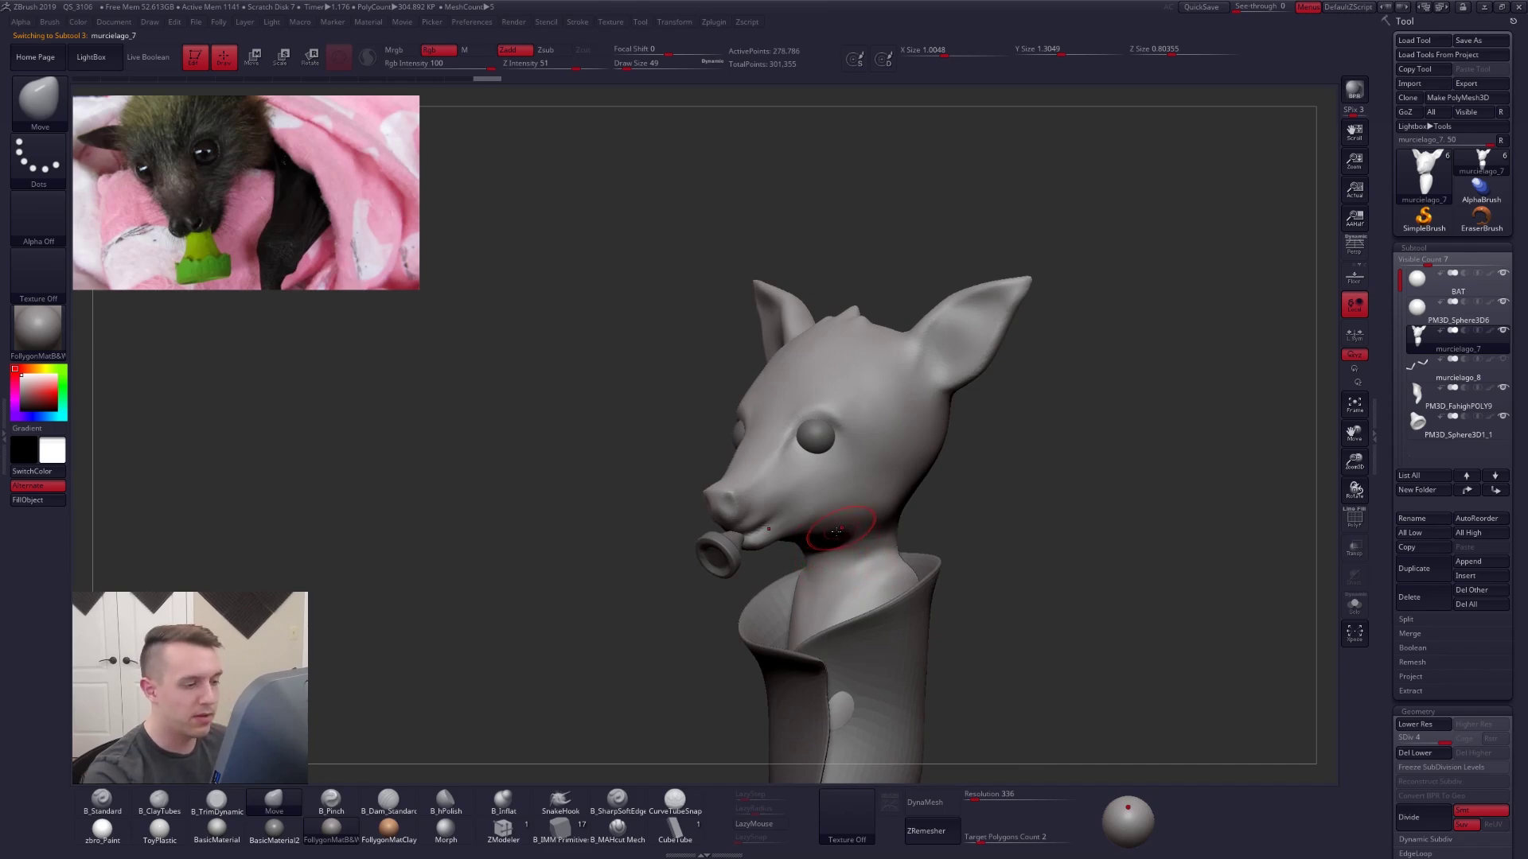
pyautogui.moveTo(878, 500); pyautogui.dragTo(852, 543, button='right')
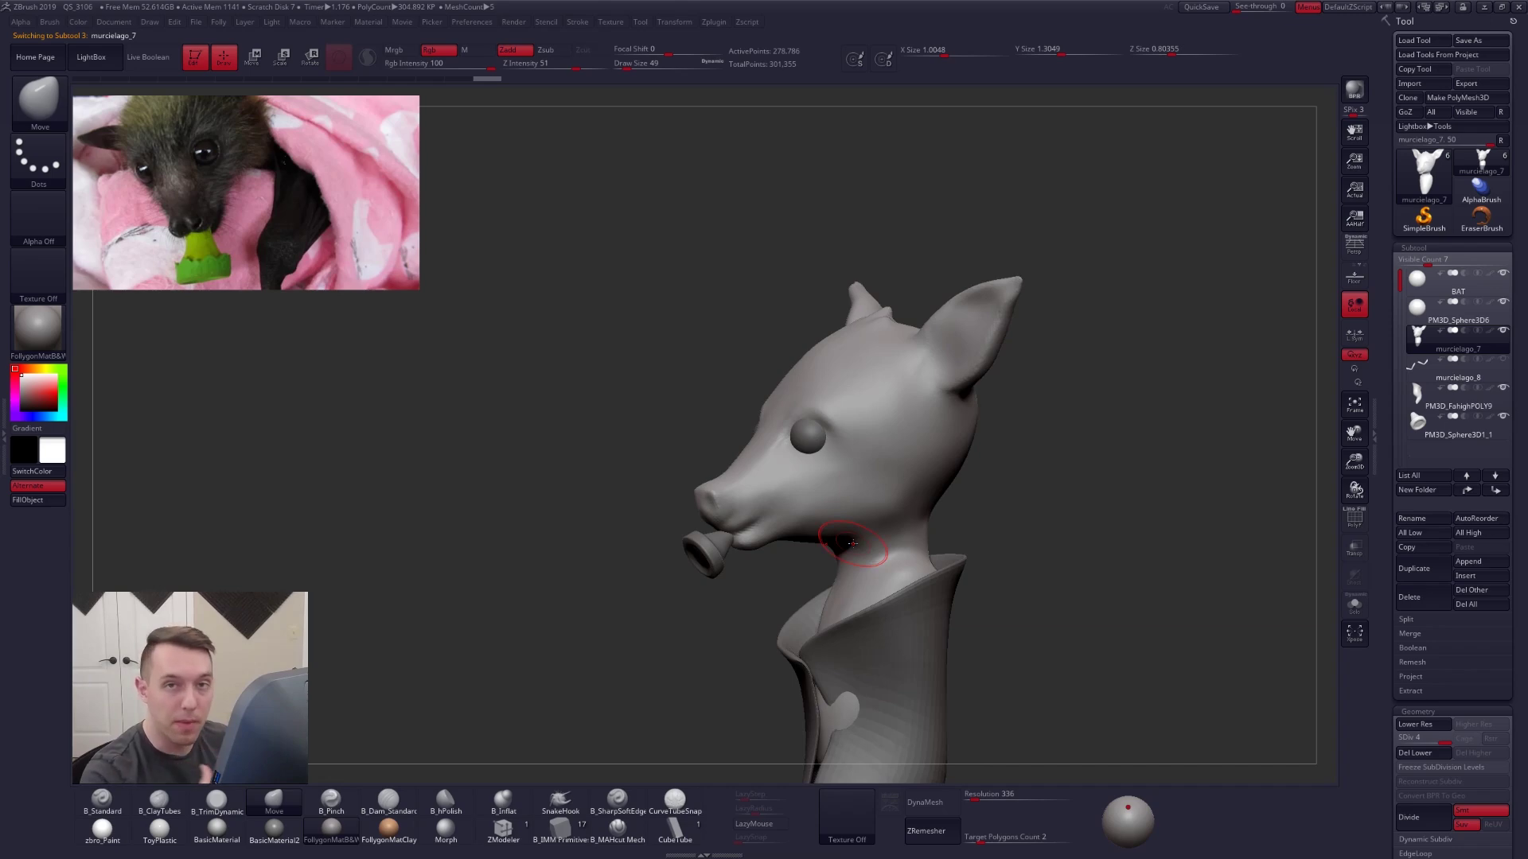
pyautogui.moveTo(852, 543); pyautogui.dragTo(843, 481, button='right')
pyautogui.moveTo(787, 552)
pyautogui.mouseDown(button='right')
pyautogui.moveTo(792, 567)
pyautogui.moveTo(800, 539)
pyautogui.moveTo(837, 523)
pyautogui.moveTo(804, 501)
pyautogui.moveTo(777, 527)
pyautogui.mouseUp(button='right')
pyautogui.hotkey('alt', 's')
pyautogui.press('s')
pyautogui.moveTo(778, 526); pyautogui.dragTo(774, 529)
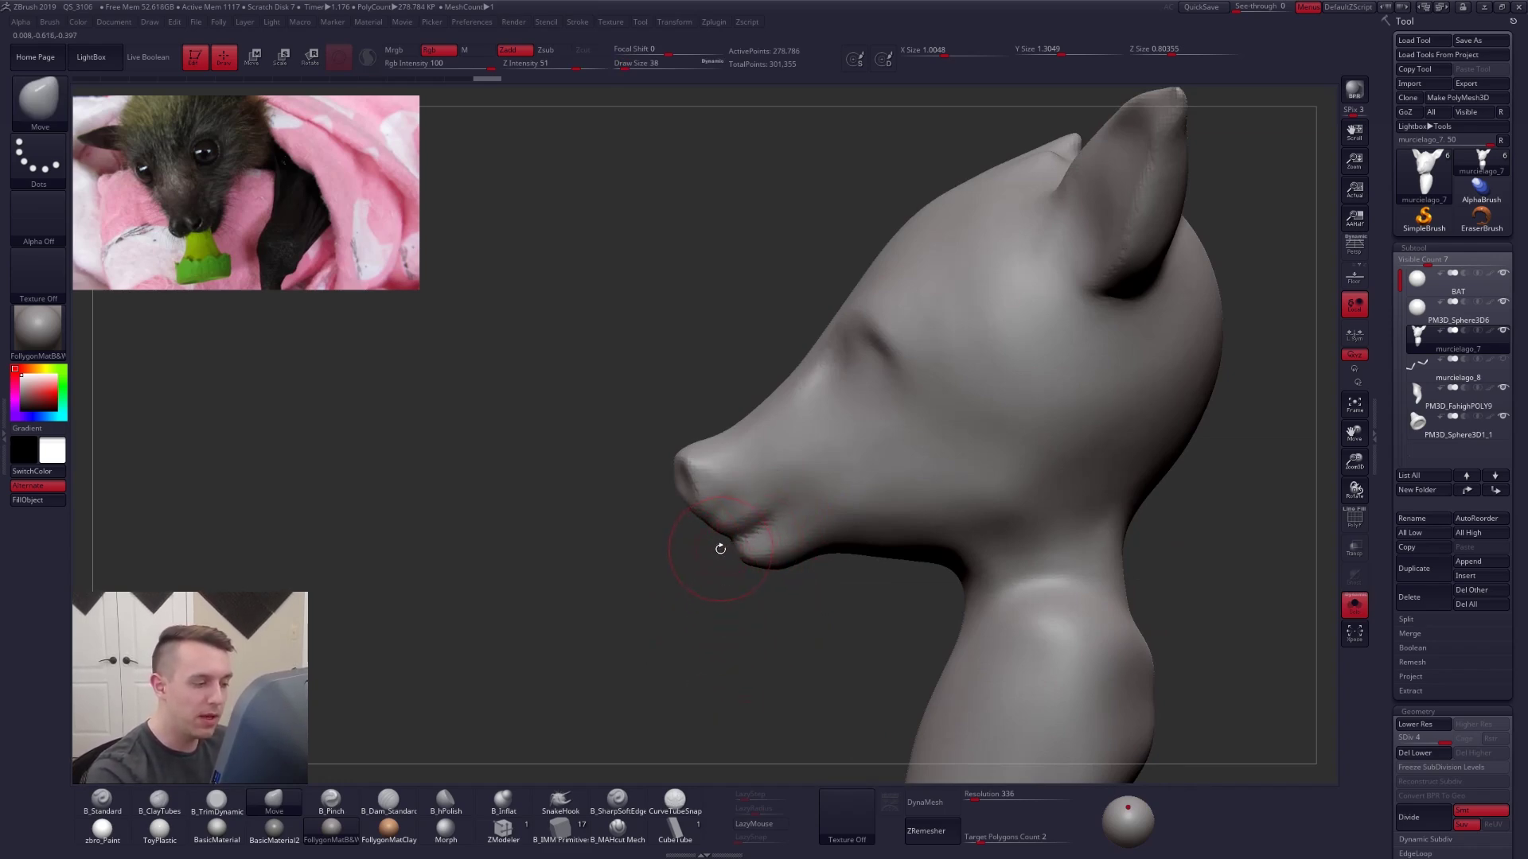
pyautogui.press('ctrl')
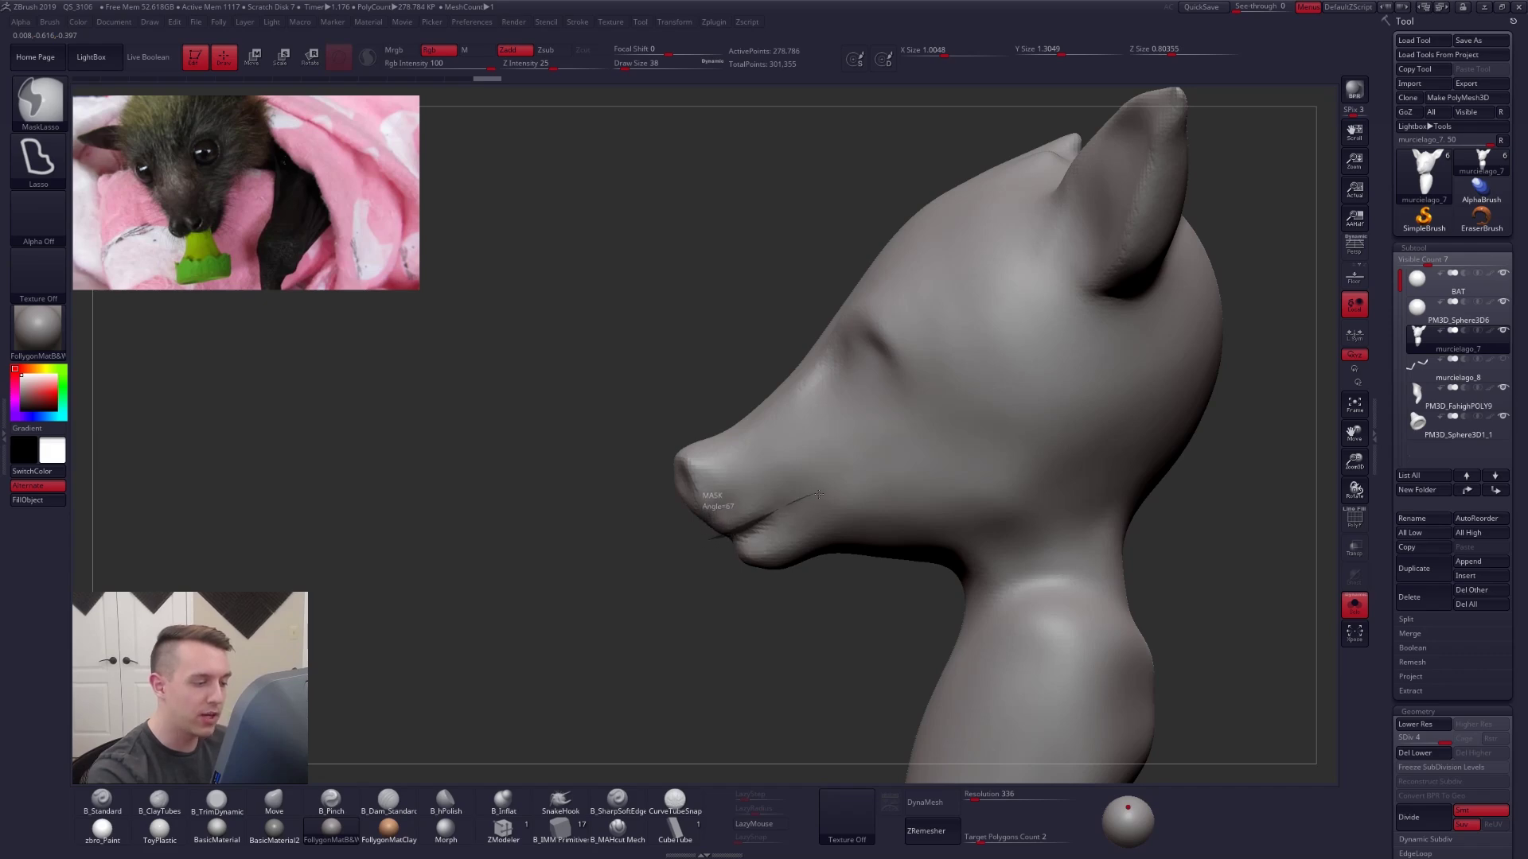
pyautogui.moveTo(764, 529)
pyautogui.keyDown('ctrl'); pyautogui.mouseDown()
pyautogui.moveTo(702, 563)
pyautogui.moveTo(696, 552)
pyautogui.mouseUp(); pyautogui.keyUp('ctrl')
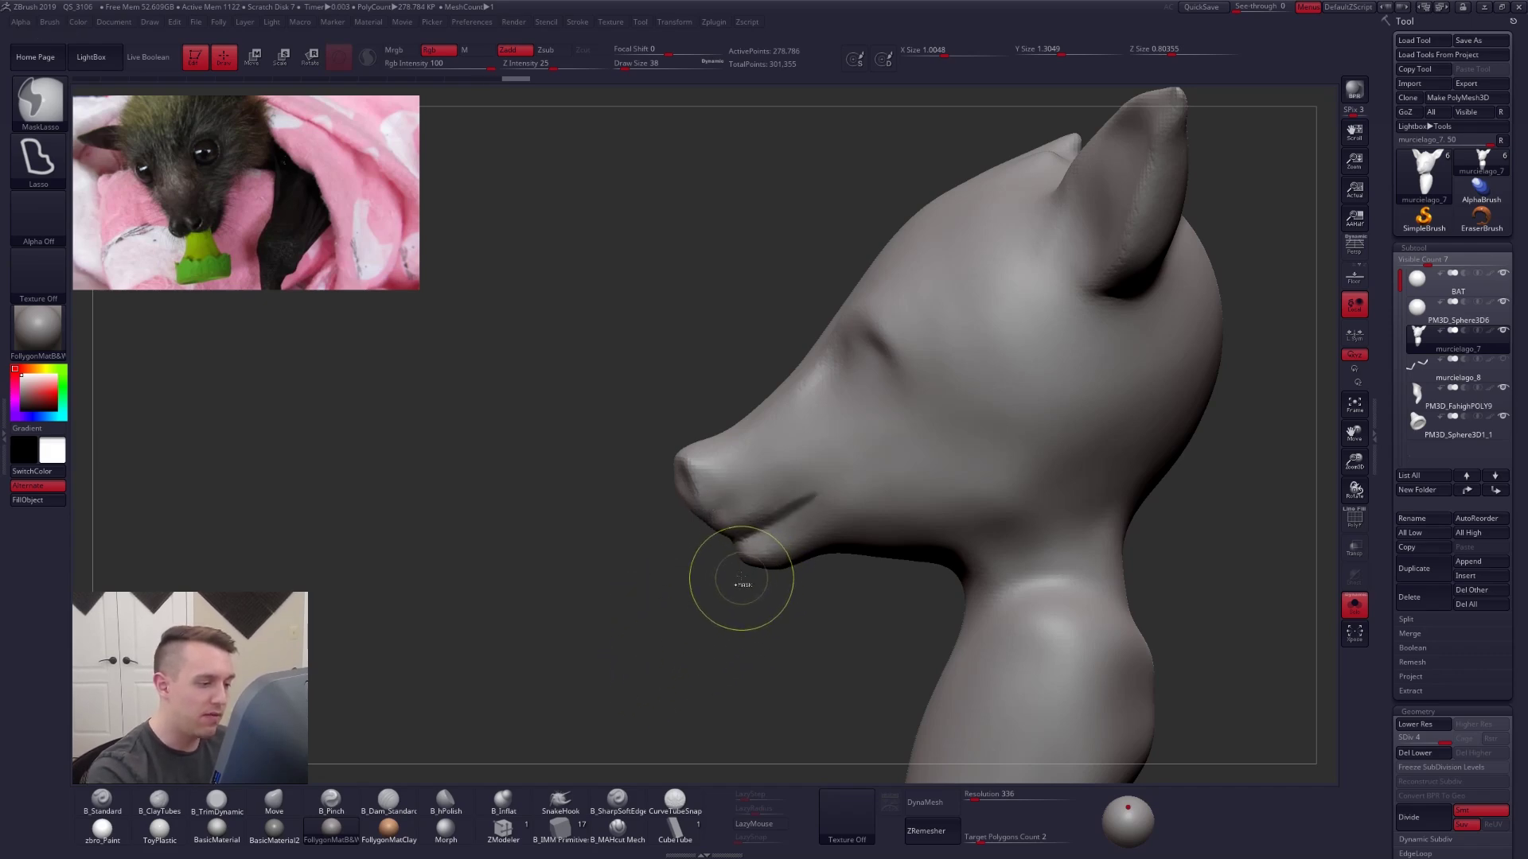
# - Invert the mask and swing the lower jaw open with a Transpose line running from the mouth corner past the chin
pyautogui.hotkey('ctrl', 'i')
pyautogui.press('w')
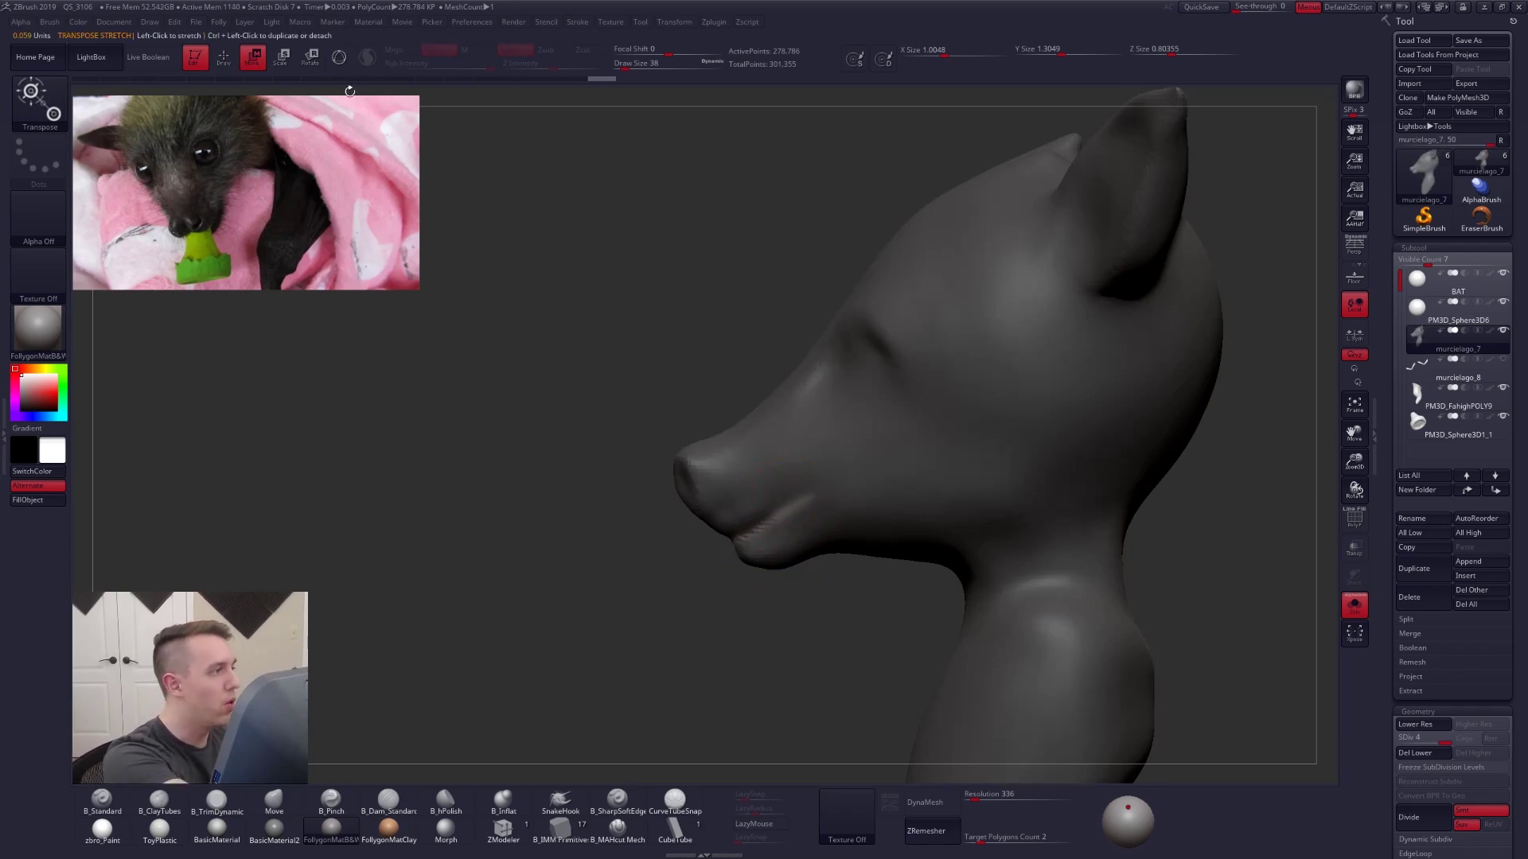
pyautogui.moveTo(812, 492); pyautogui.dragTo(693, 571)
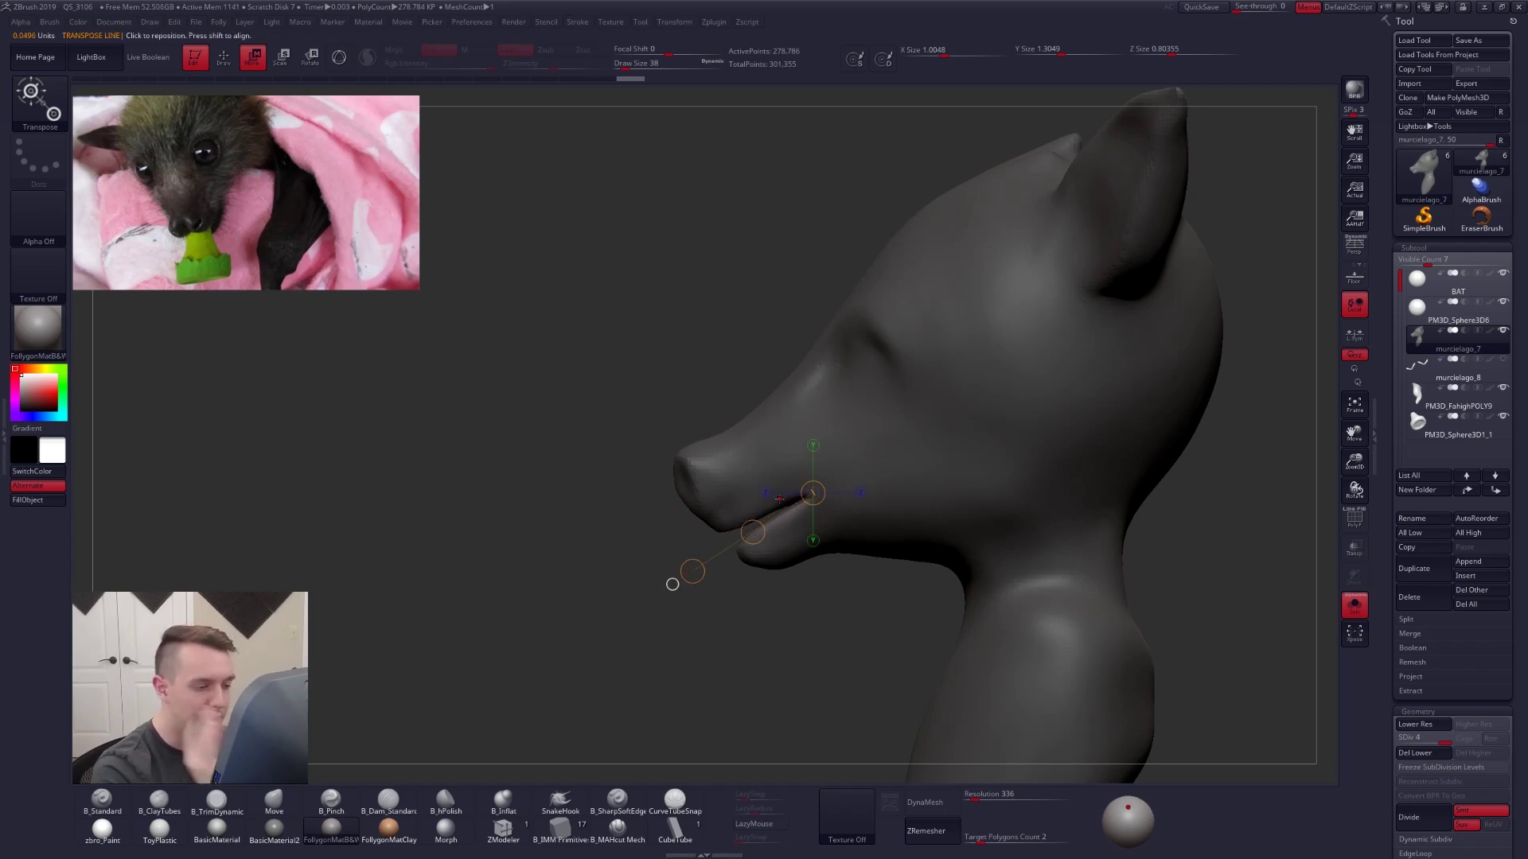
pyautogui.press('q')
pyautogui.moveTo(673, 584)
pyautogui.mouseDown()
pyautogui.moveTo(822, 493)
pyautogui.moveTo(853, 510)
pyautogui.moveTo(738, 585)
pyautogui.mouseUp()
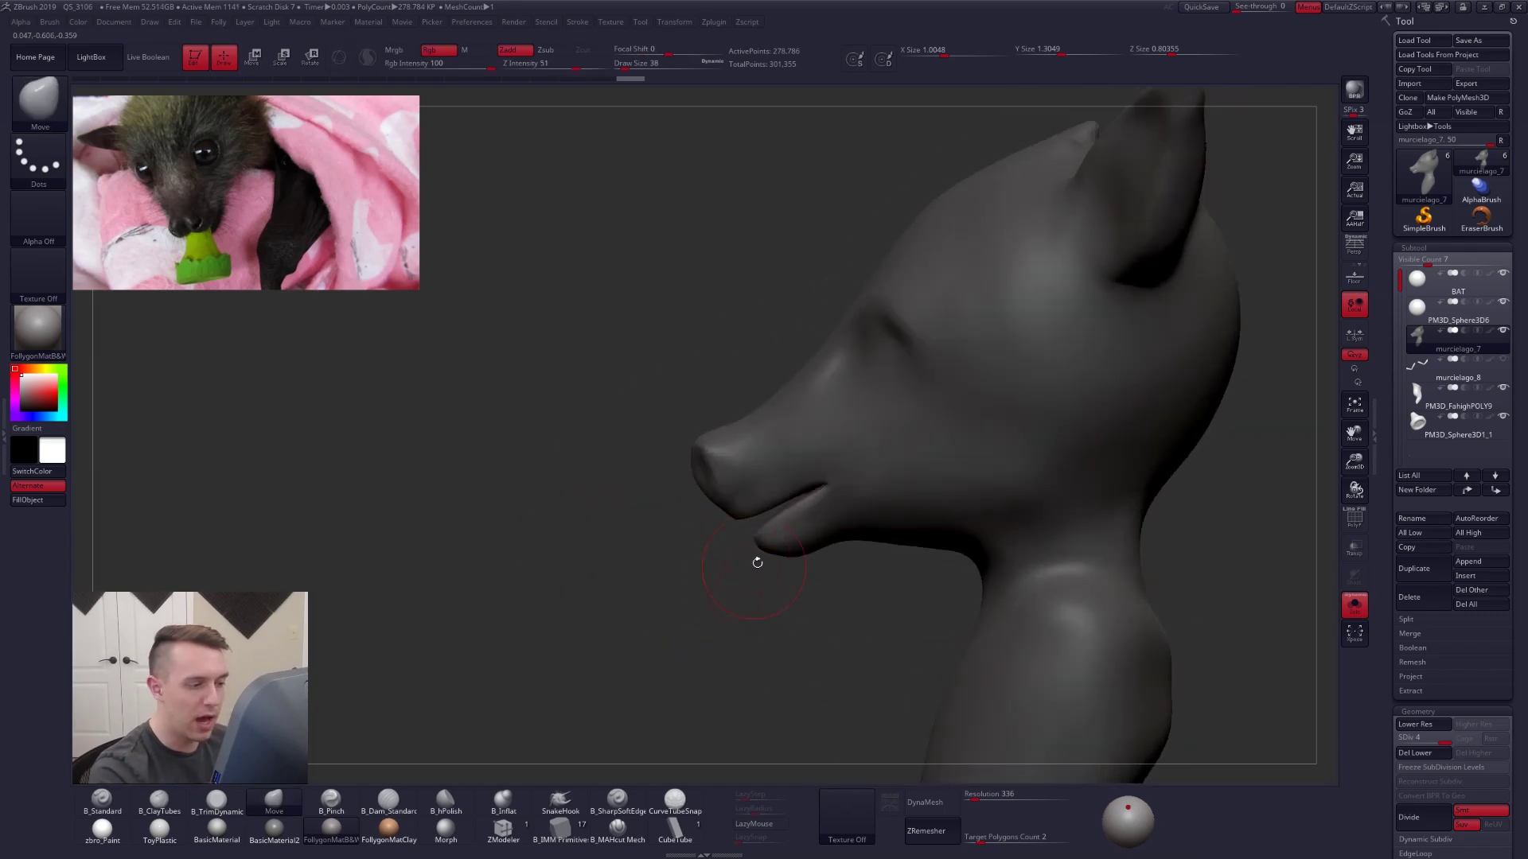
# - Clear the mask and shrink the brush to draw size 21 for detailing the open mouth
pyautogui.hotkey('ctrl', 'f')
pyautogui.press('space')
pyautogui.moveTo(784, 531); pyautogui.dragTo(778, 531)
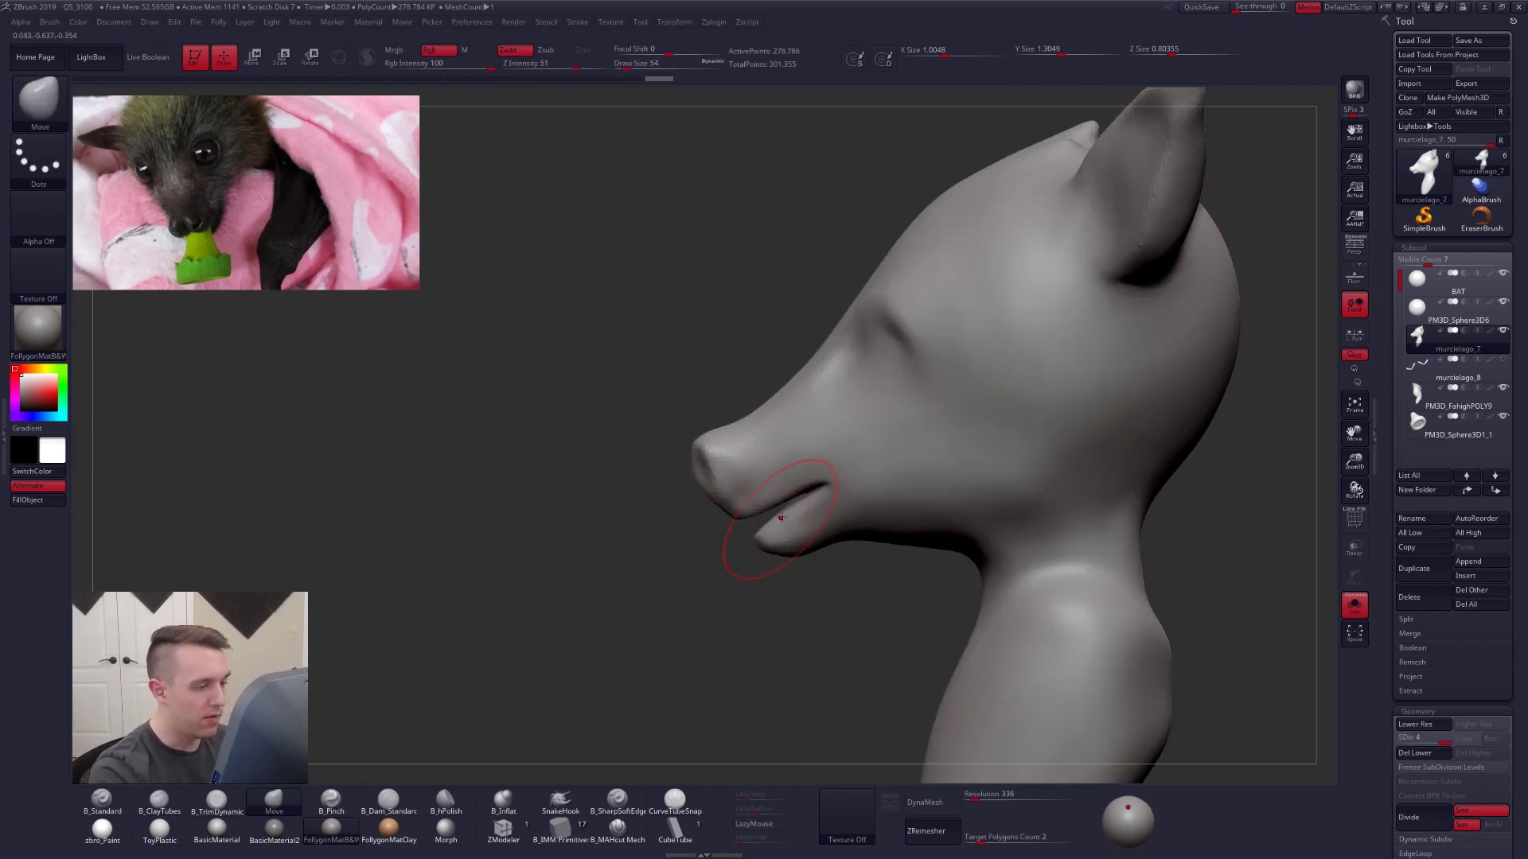
pyautogui.press('space')
pyautogui.moveTo(790, 499)
pyautogui.mouseDown(button='right')
pyautogui.moveTo(819, 501)
pyautogui.moveTo(795, 552)
pyautogui.mouseUp(button='right')
pyautogui.press('space')
pyautogui.moveTo(796, 553); pyautogui.dragTo(786, 553)
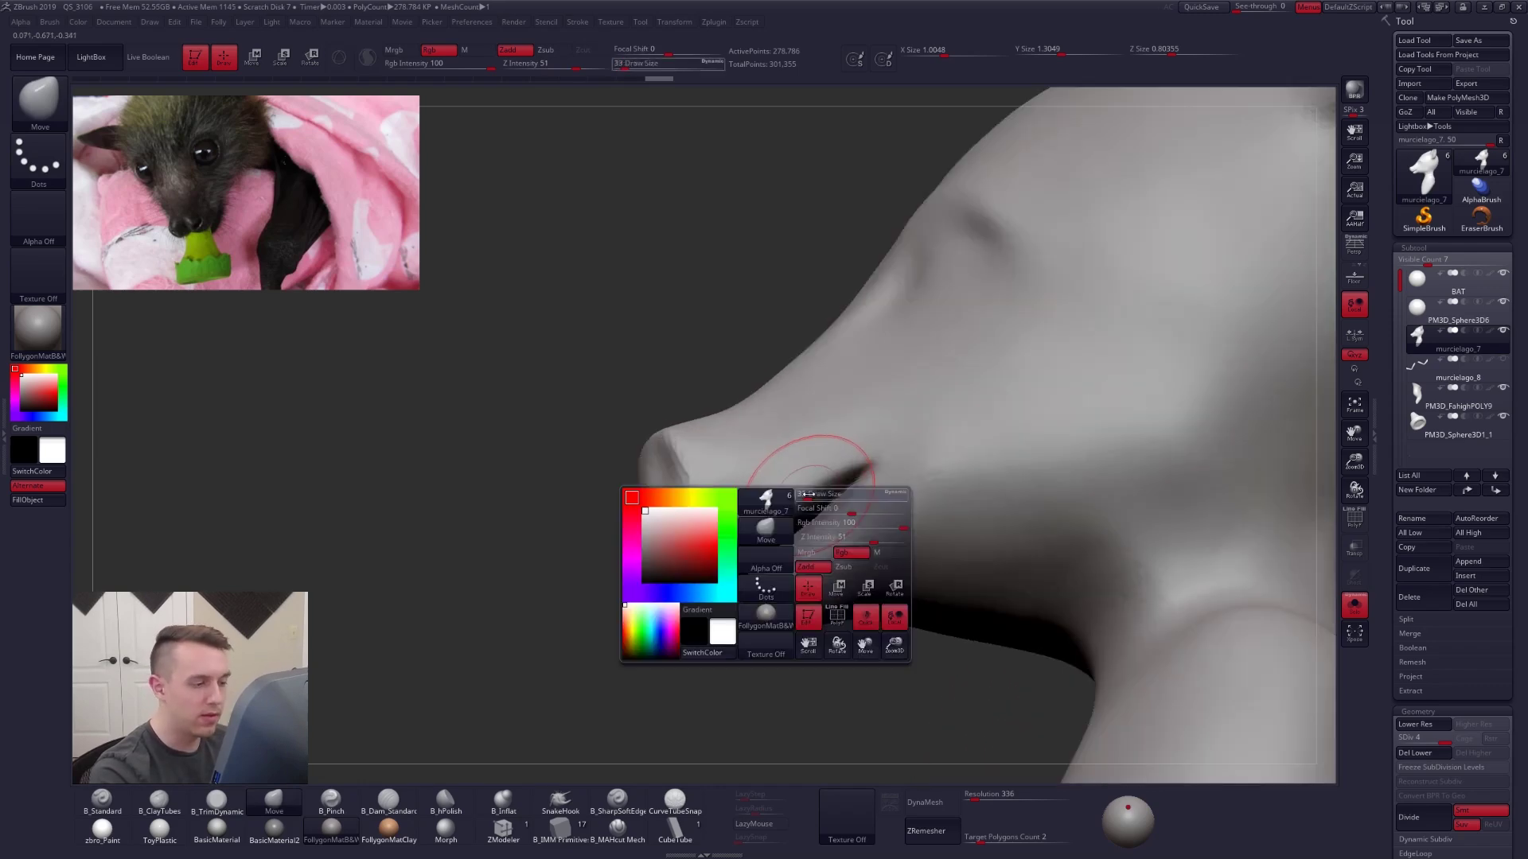
# - Try building up the edge of the mouth with ClayTubes and smoothing the stroke
pyautogui.press('2')
pyautogui.moveTo(860, 468)
pyautogui.mouseDown()
pyautogui.moveTo(740, 545)
pyautogui.moveTo(768, 511)
pyautogui.moveTo(744, 529)
pyautogui.mouseUp()
pyautogui.keyDown('shift'); pyautogui.moveTo(840, 480); pyautogui.dragTo(783, 500); pyautogui.keyUp('shift')
pyautogui.moveTo(734, 615)
pyautogui.mouseDown(button='right')
pyautogui.moveTo(760, 537)
pyautogui.moveTo(701, 636)
pyautogui.moveTo(694, 624)
pyautogui.mouseUp(button='right')
pyautogui.hotkey('ctrl', 'z')
pyautogui.hotkey('ctrl', 'z')
# - Hide the lower jaw geometry with a lasso selection to expose the inside of the upper mouth from below
pyautogui.keyDown('alt'); pyautogui.moveTo(772, 587); pyautogui.dragTo(756, 541, button='right'); pyautogui.keyUp('alt')
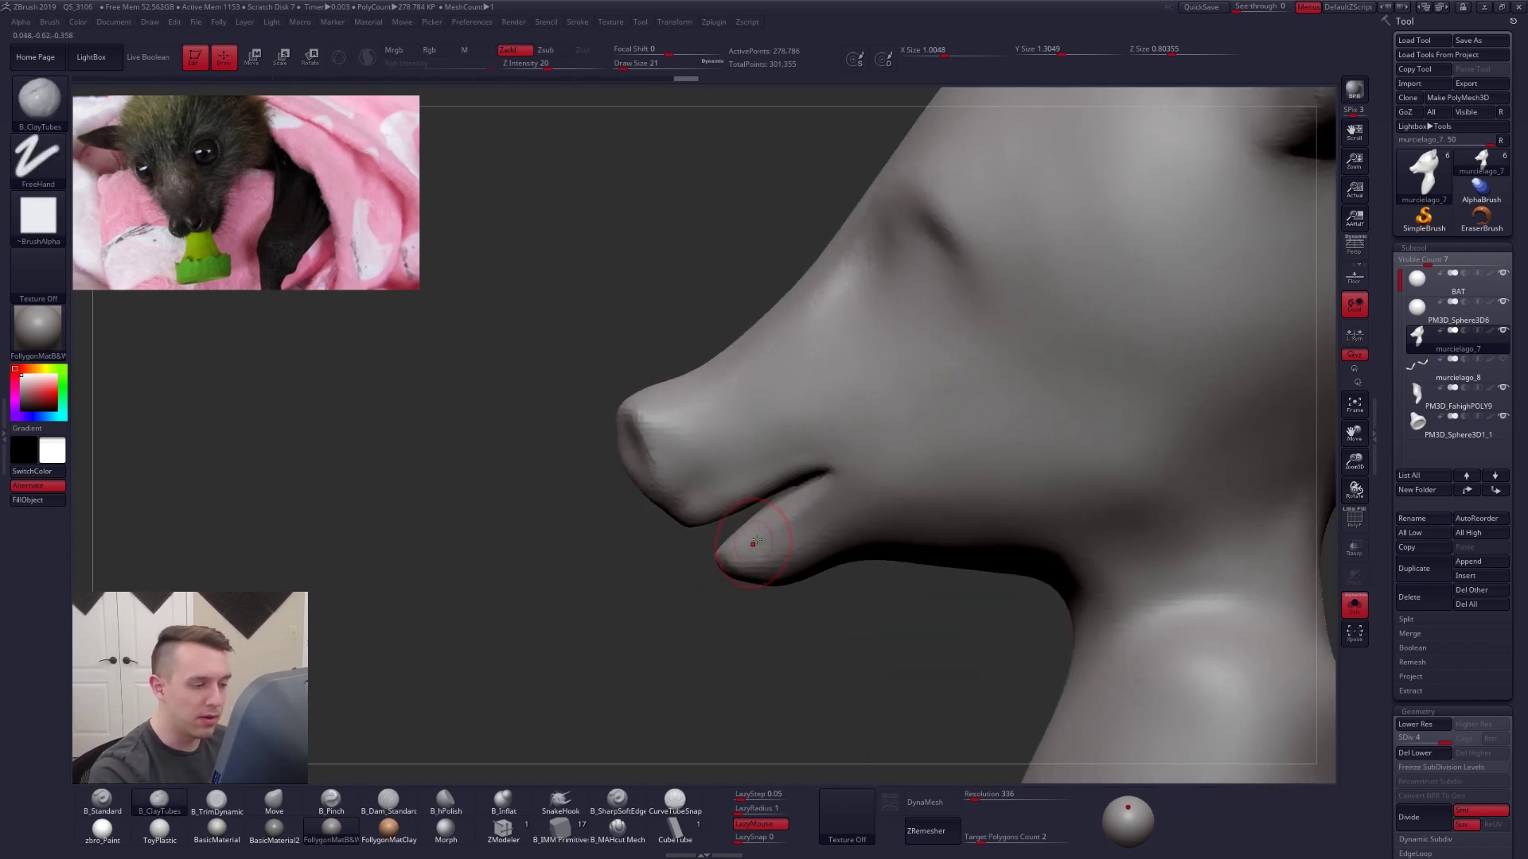
pyautogui.hotkey('ctrl', 'shift')
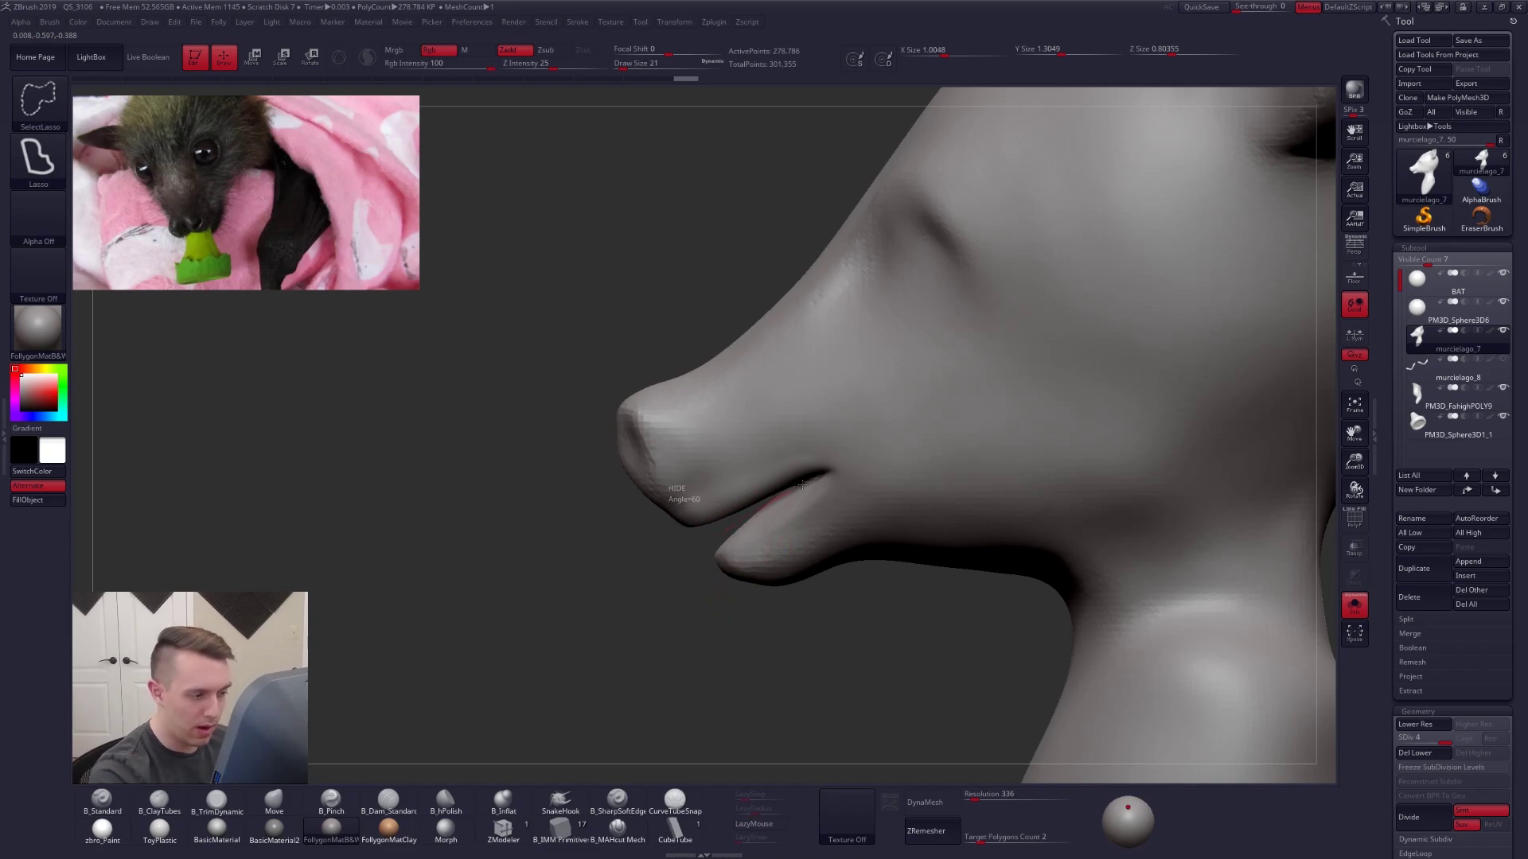
pyautogui.moveTo(802, 484)
pyautogui.keyDown('ctrl'); pyautogui.keyDown('alt'); pyautogui.keyDown('shift'); pyautogui.mouseDown()
pyautogui.moveTo(913, 549)
pyautogui.moveTo(656, 606)
pyautogui.mouseUp(); pyautogui.keyUp('shift'); pyautogui.keyUp('alt'); pyautogui.keyUp('ctrl')
pyautogui.moveTo(716, 592); pyautogui.dragTo(794, 369, button='right')
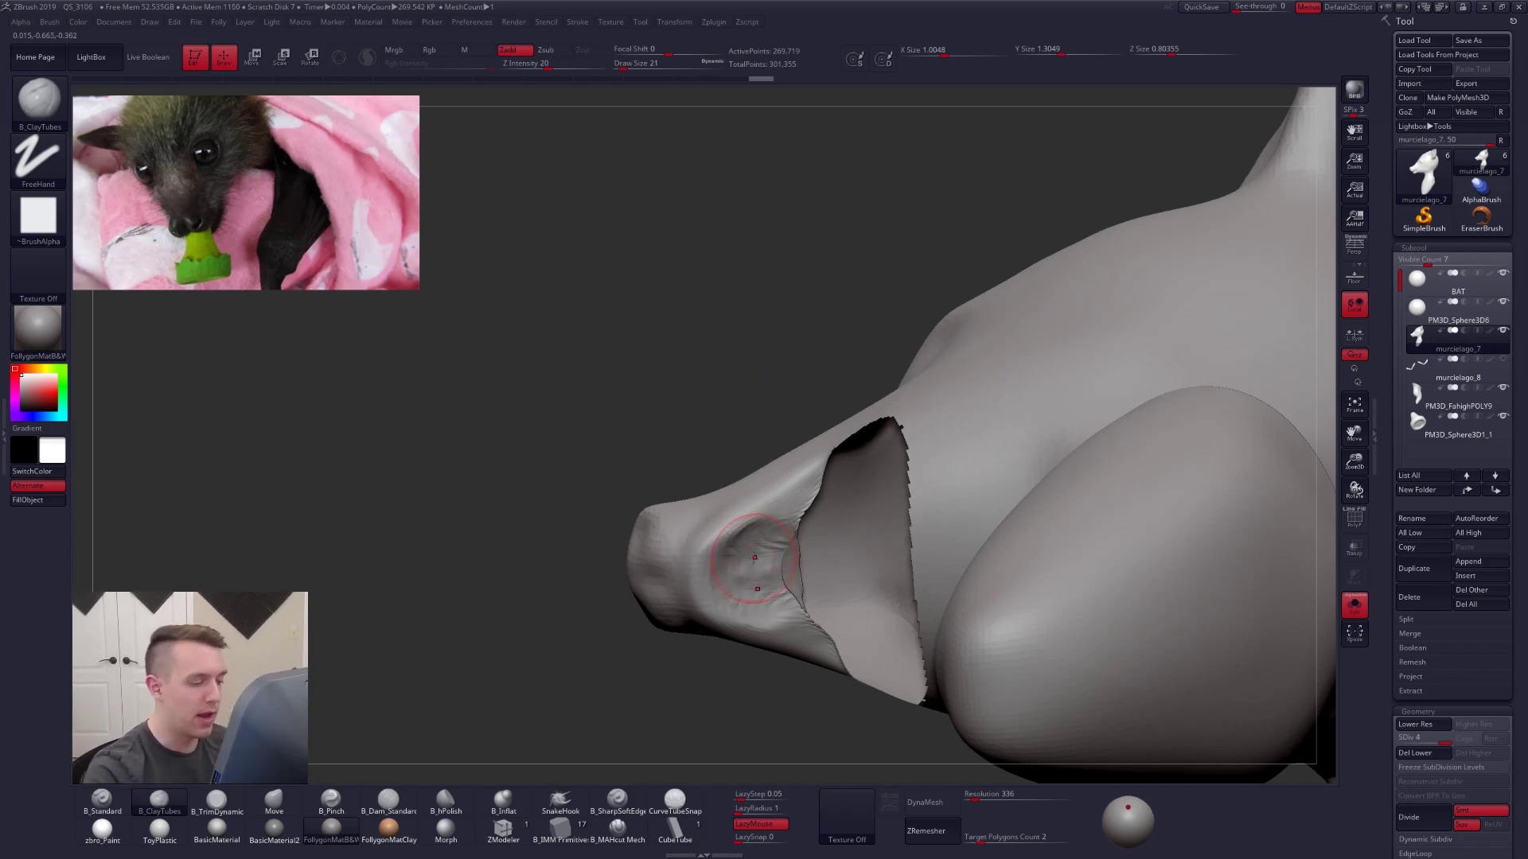
# - Unhide the lower jaw geometry and bring all the subtools back around the head
pyautogui.moveTo(757, 557)
pyautogui.mouseDown(button='right')
pyautogui.moveTo(780, 631)
pyautogui.moveTo(761, 639)
pyautogui.moveTo(796, 567)
pyautogui.mouseUp(button='right')
pyautogui.keyDown('ctrl'); pyautogui.keyDown('shift'); pyautogui.click(778, 642); pyautogui.keyUp('shift'); pyautogui.keyUp('ctrl')
pyautogui.moveTo(909, 407)
pyautogui.keyDown('alt'); pyautogui.mouseDown(button='right')
pyautogui.moveTo(815, 486)
pyautogui.moveTo(875, 481)
pyautogui.mouseUp(button='right'); pyautogui.keyUp('alt')
pyautogui.hotkey('alt', 's')
pyautogui.keyDown('alt'); pyautogui.moveTo(779, 432); pyautogui.dragTo(786, 490, button='right'); pyautogui.keyUp('alt')
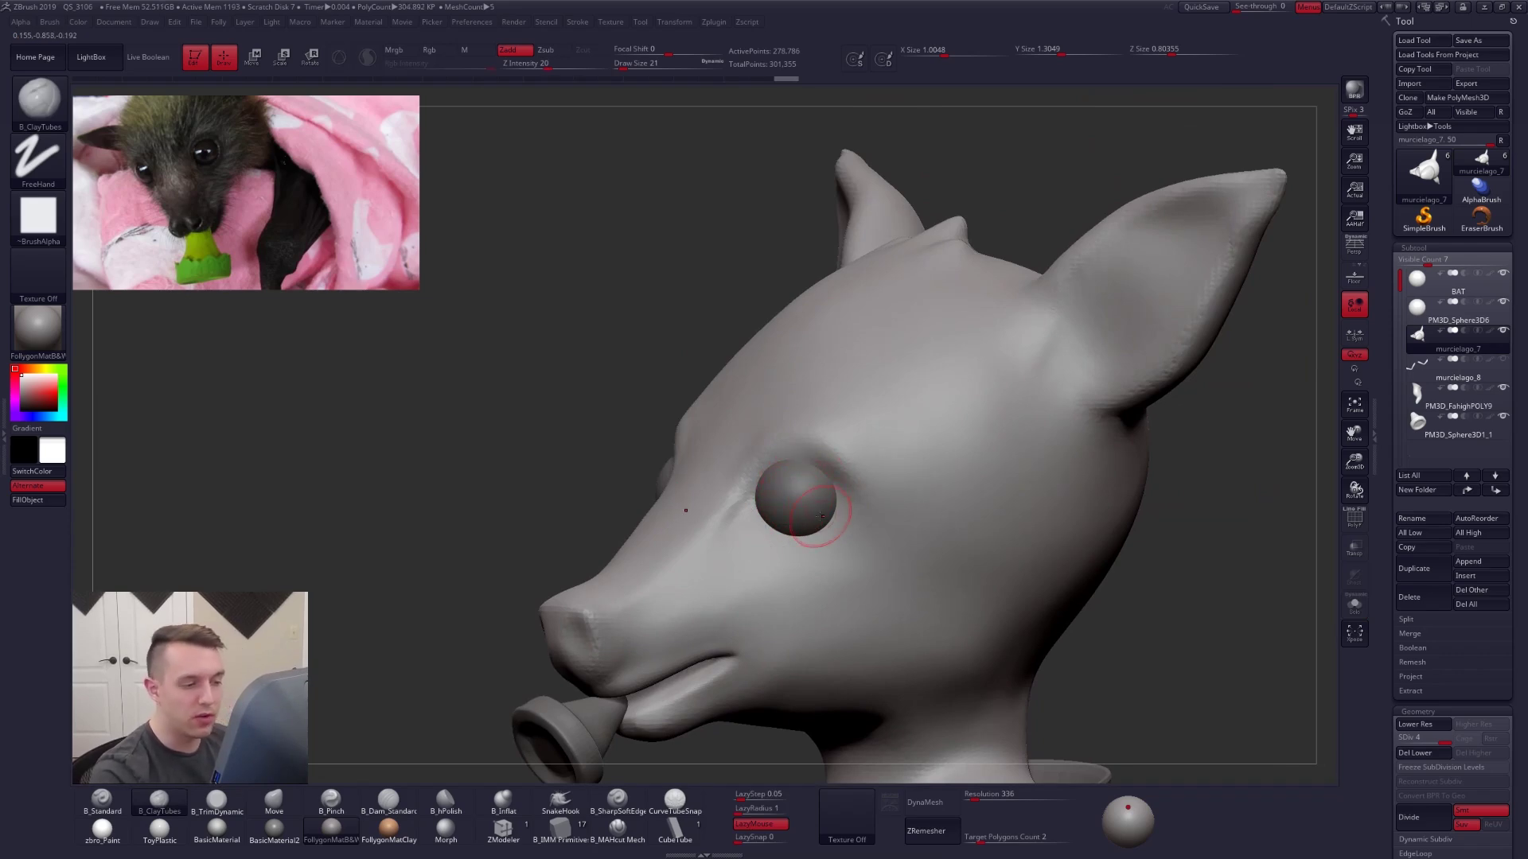
# - Try denting the eye socket of the isolated head with the Standard brush at draw size 33
pyautogui.moveTo(820, 518)
pyautogui.mouseDown(button='right')
pyautogui.moveTo(867, 517)
pyautogui.moveTo(819, 535)
pyautogui.moveTo(819, 503)
pyautogui.mouseUp(button='right')
pyautogui.hotkey('alt', 's')
pyautogui.press('1')
pyautogui.press('space')
pyautogui.moveTo(819, 501); pyautogui.dragTo(824, 484)
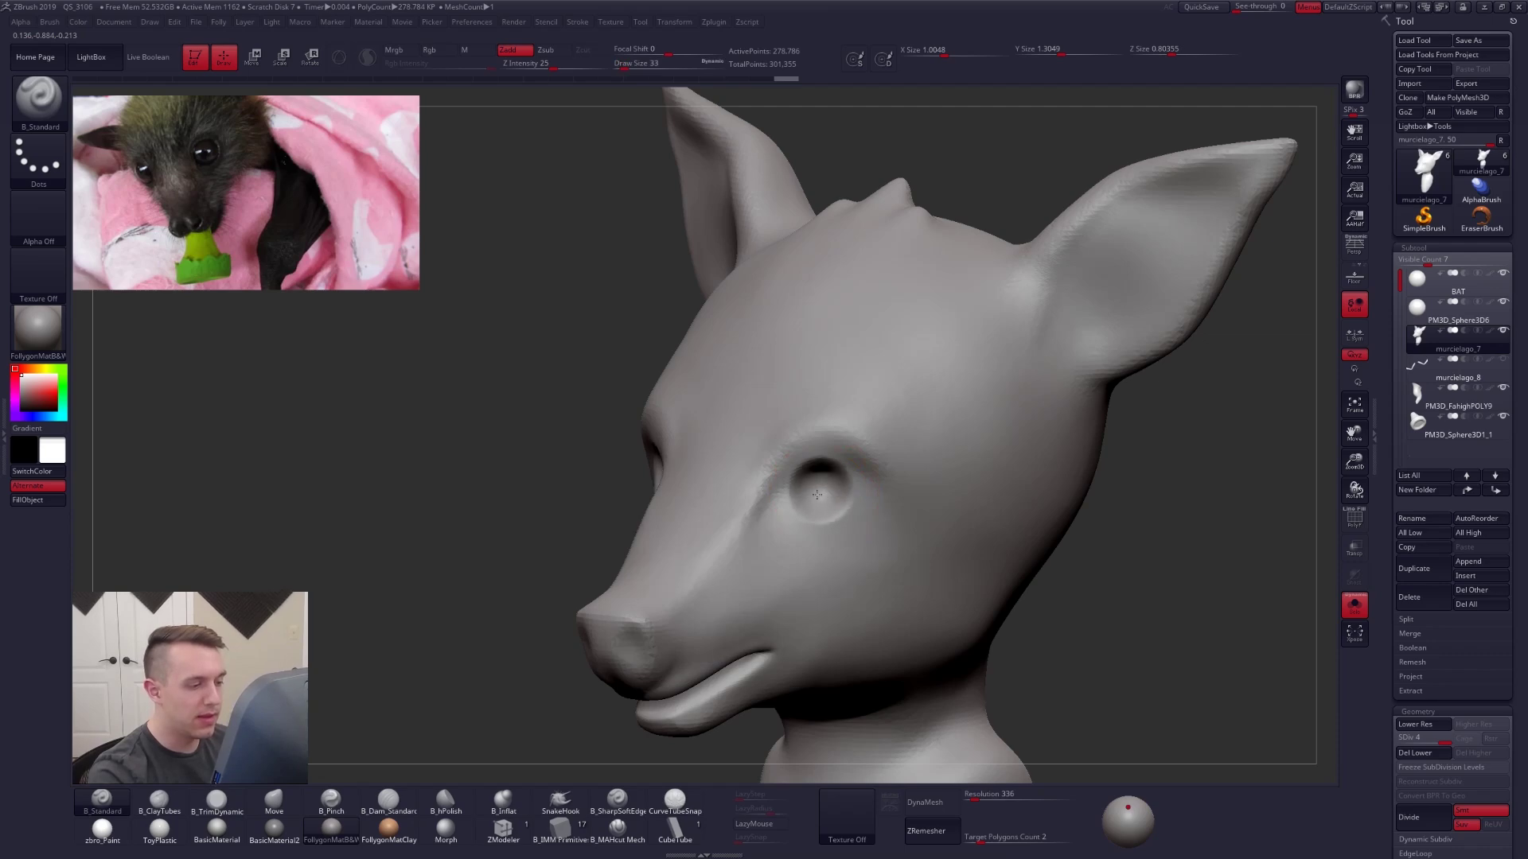
pyautogui.hotkey('alt', 's')
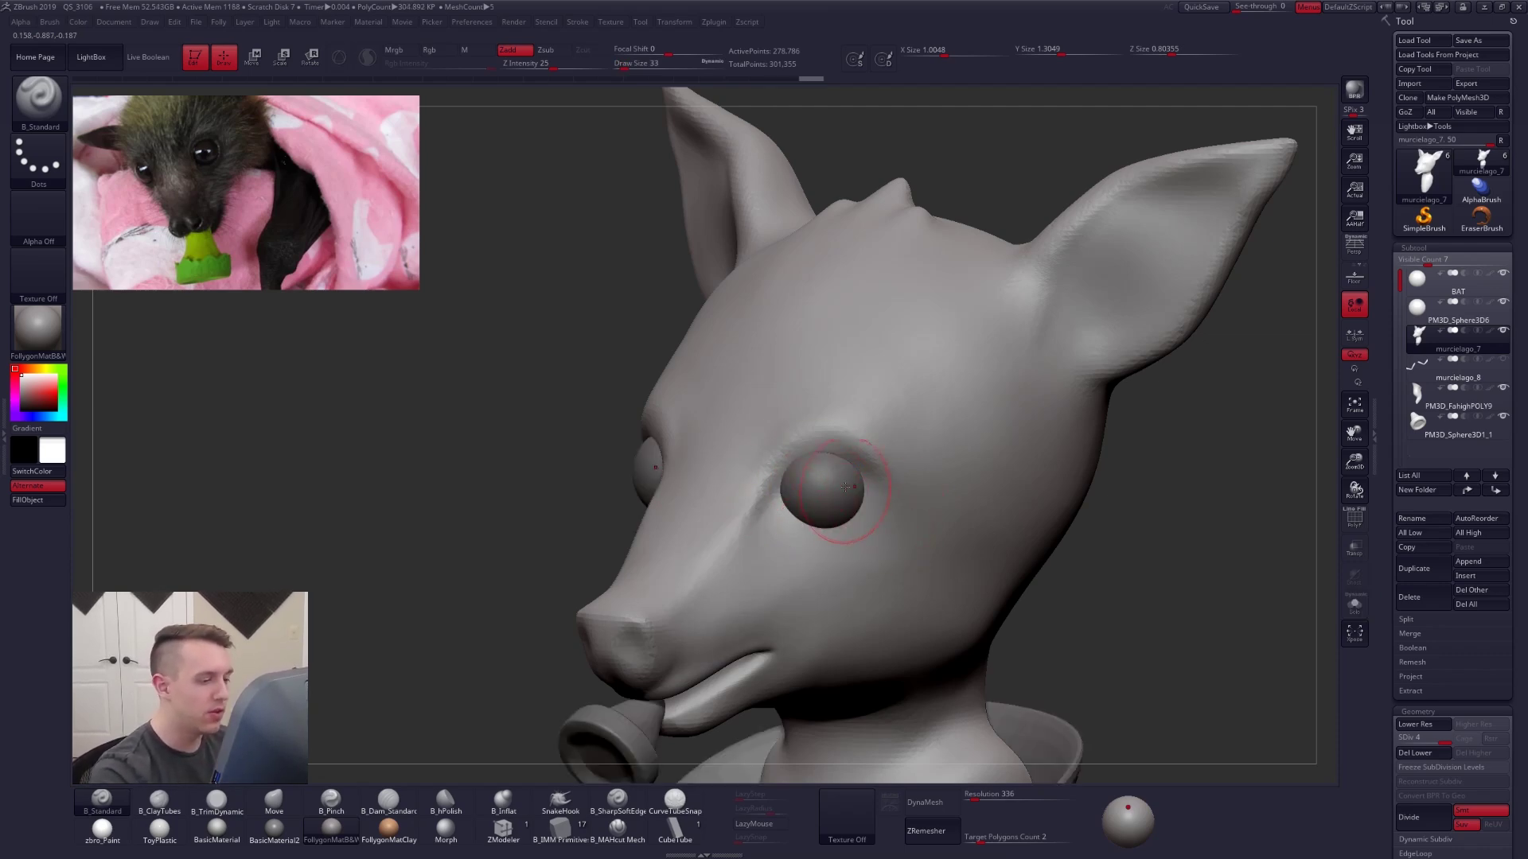
pyautogui.hotkey('alt', 's')
pyautogui.hotkey('ctrl', 'z')
# - Paint a mask over the eye socket areas with MaskPen at draw size 33 and invert it
pyautogui.press('space')
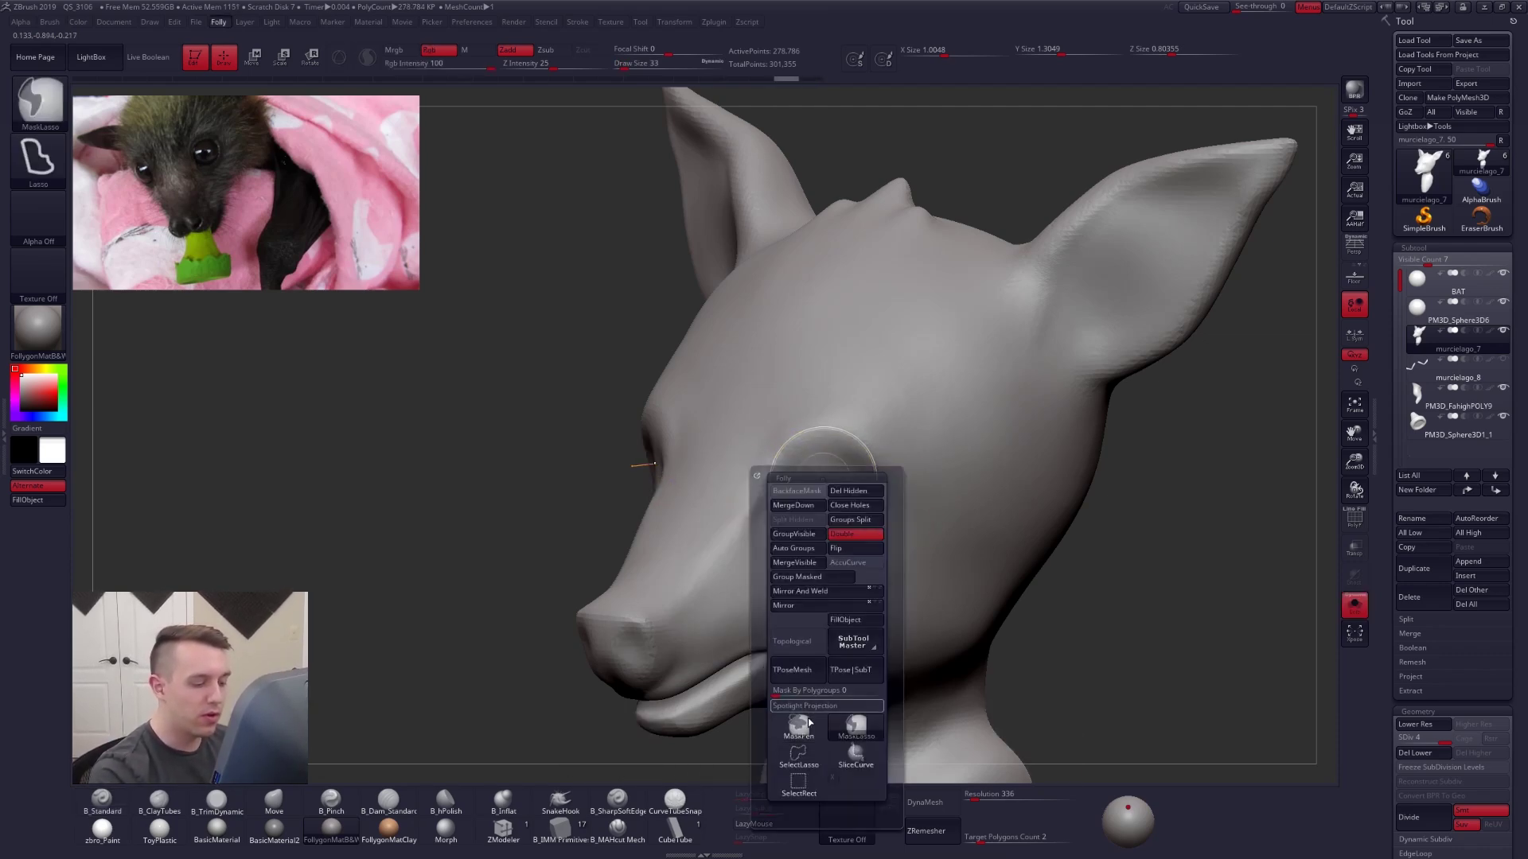
pyautogui.hotkey('alt', 's')
pyautogui.press('space')
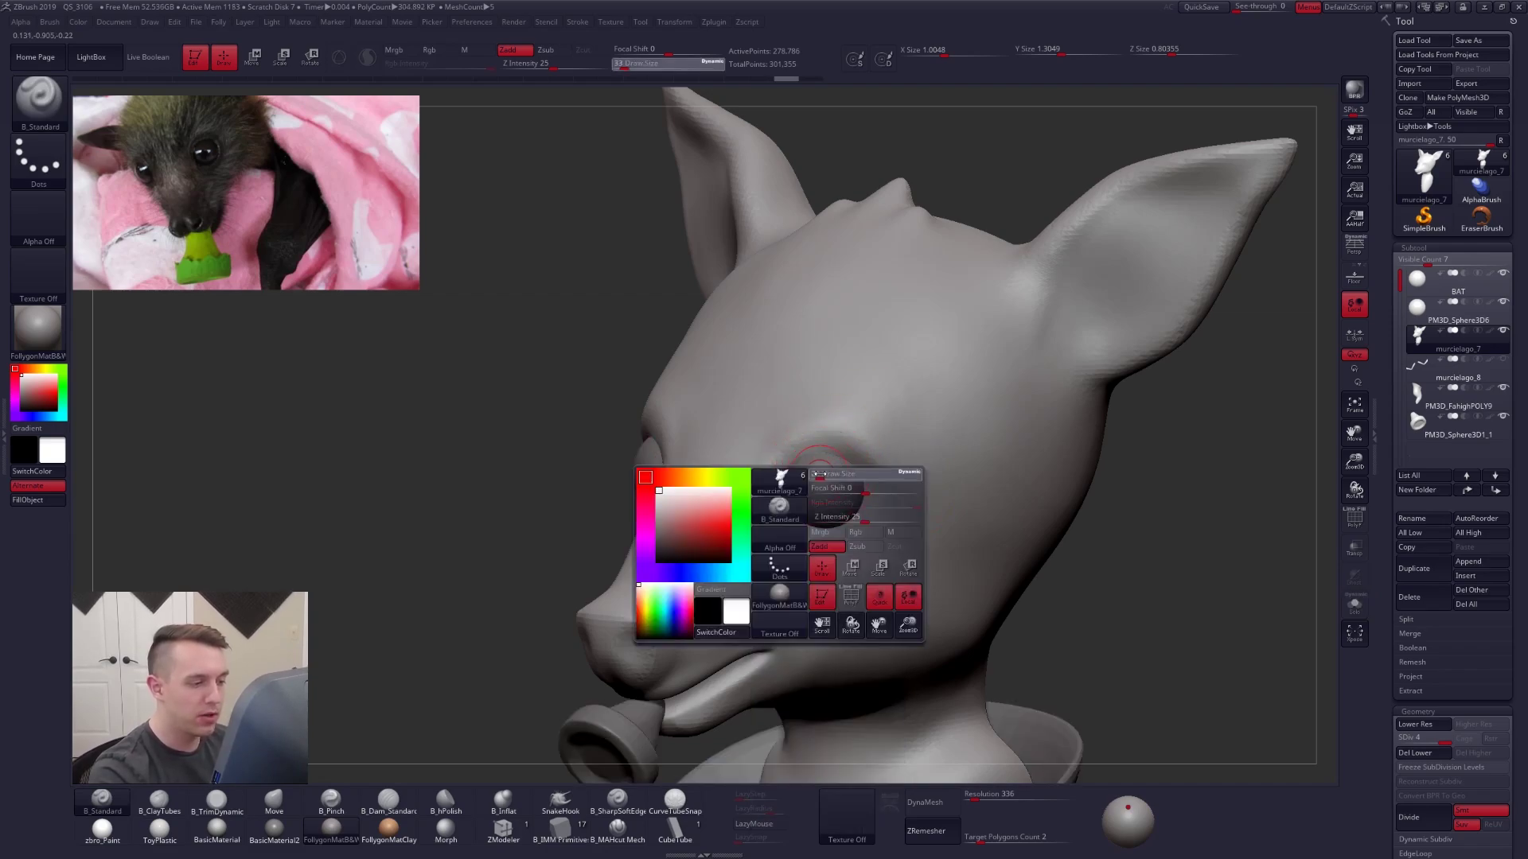
pyautogui.hotkey('alt', 's')
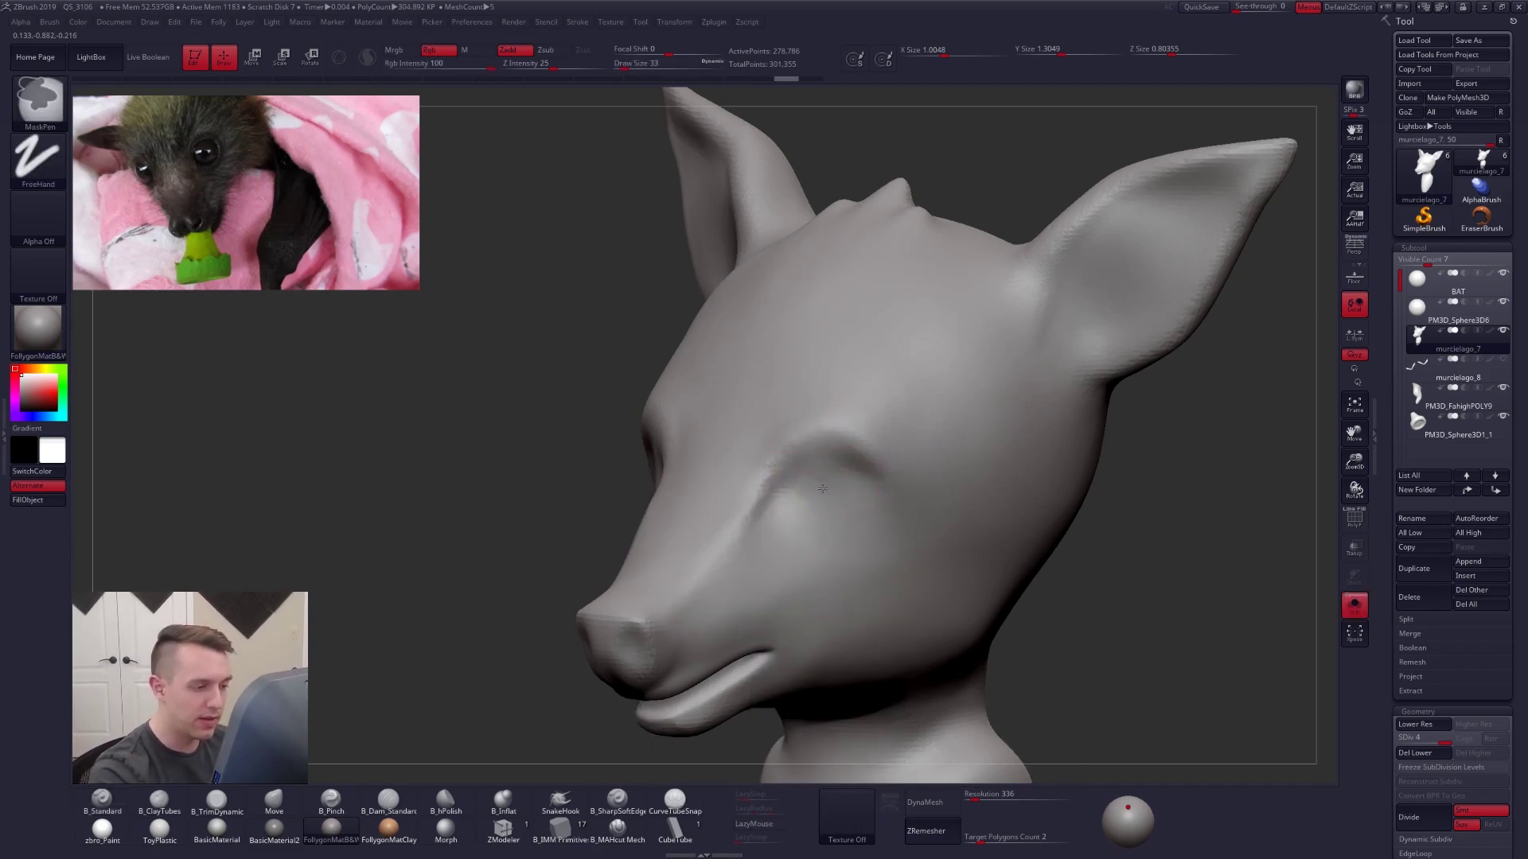
pyautogui.hotkey('alt', 's')
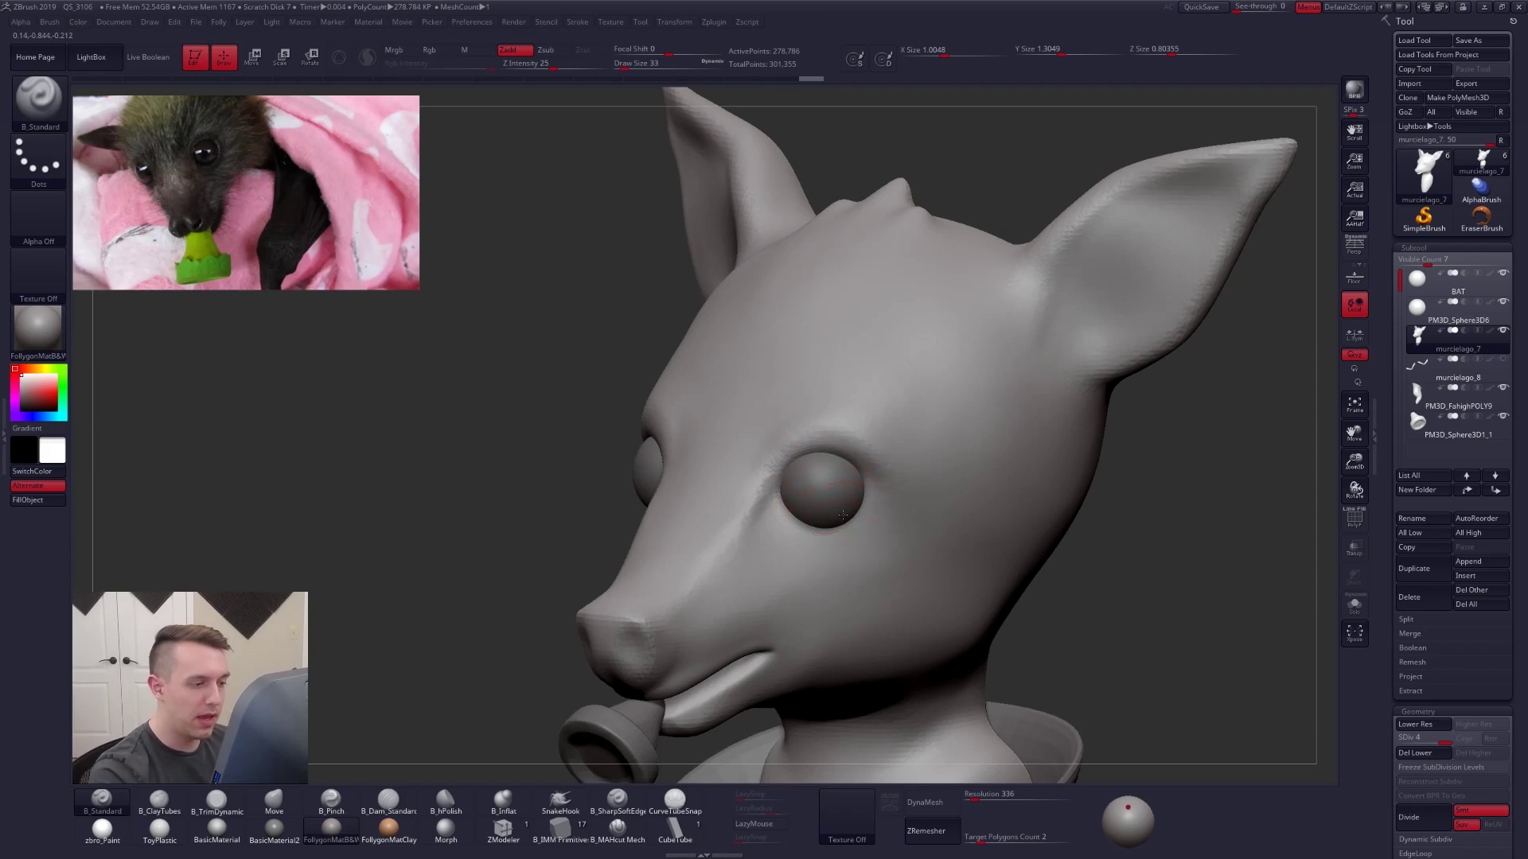
pyautogui.moveTo(828, 506); pyautogui.dragTo(914, 499, button='right')
pyautogui.keyDown('ctrl'); pyautogui.click(1020, 525); pyautogui.keyUp('ctrl')
# - Push the unmasked eye sockets inward on the isolated head with a Transpose move line, and show the eyeballs again
pyautogui.press('w')
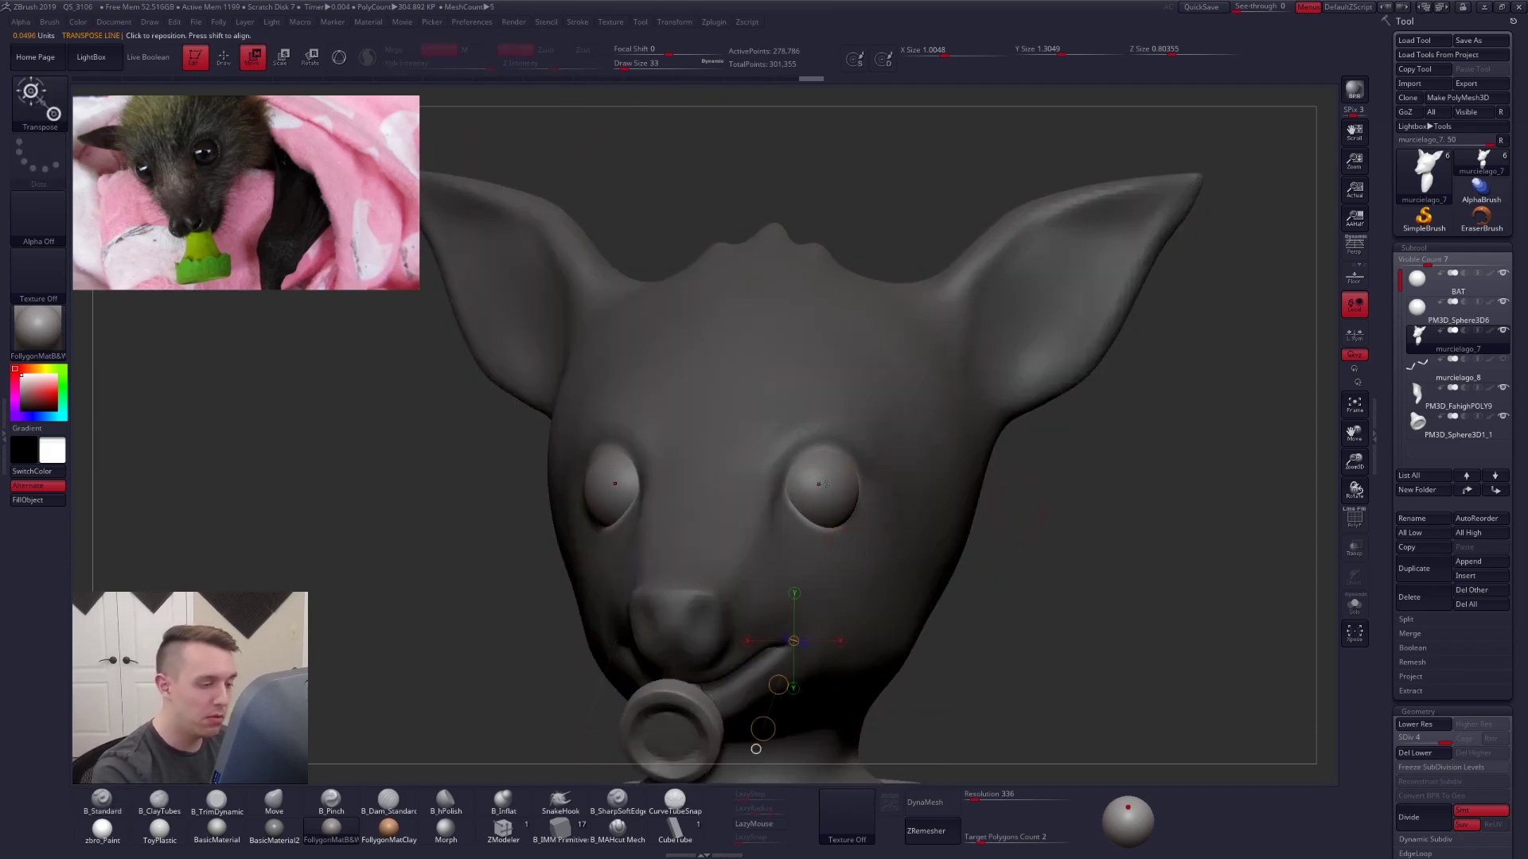
pyautogui.hotkey('alt', 's')
pyautogui.click(823, 493)
pyautogui.moveTo(841, 521); pyautogui.dragTo(911, 515, button='right')
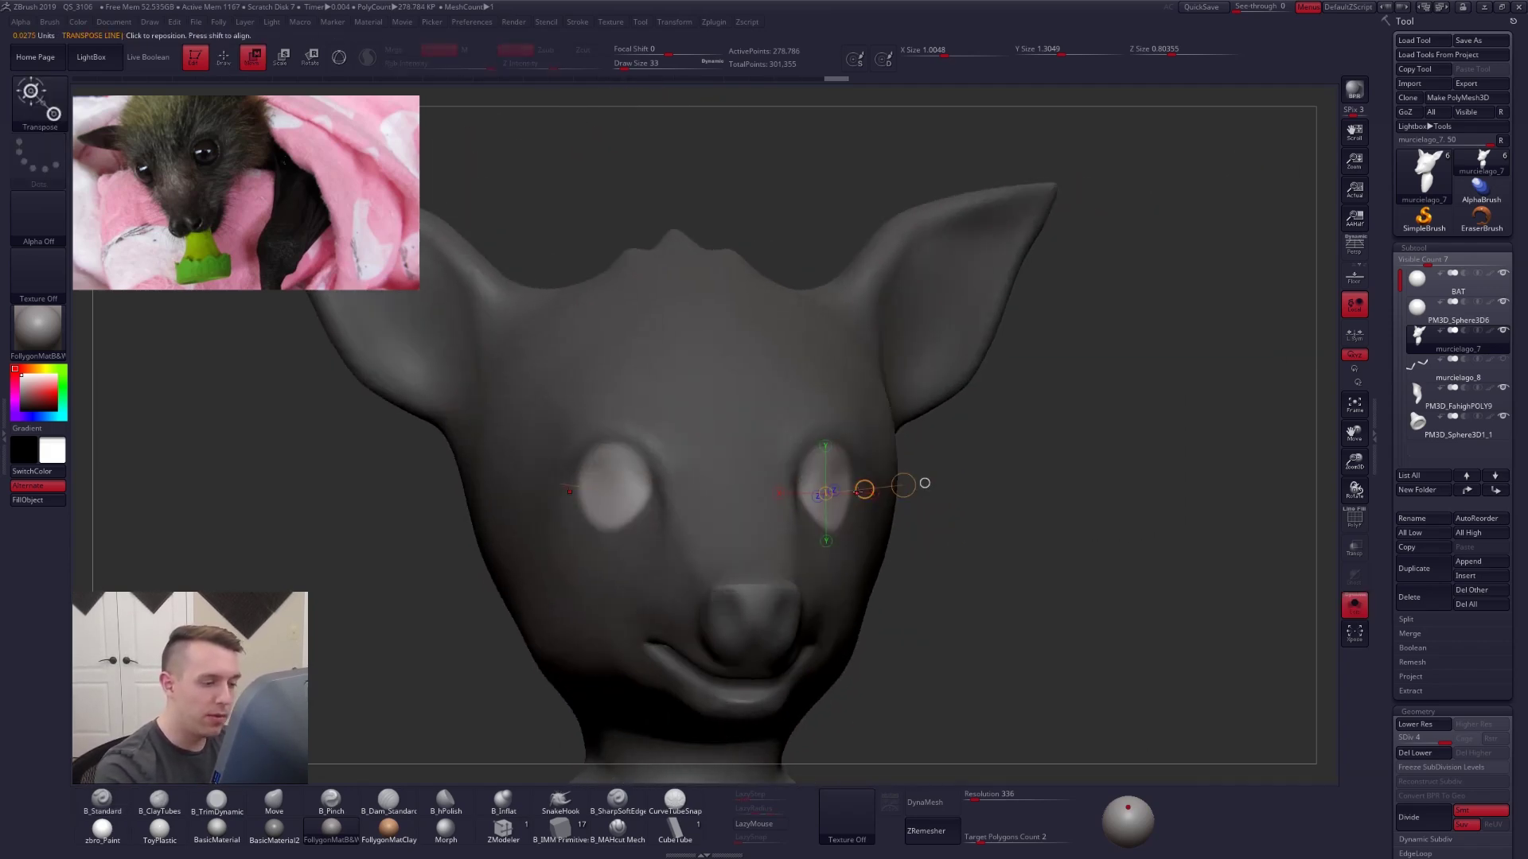
pyautogui.moveTo(864, 489); pyautogui.dragTo(834, 491)
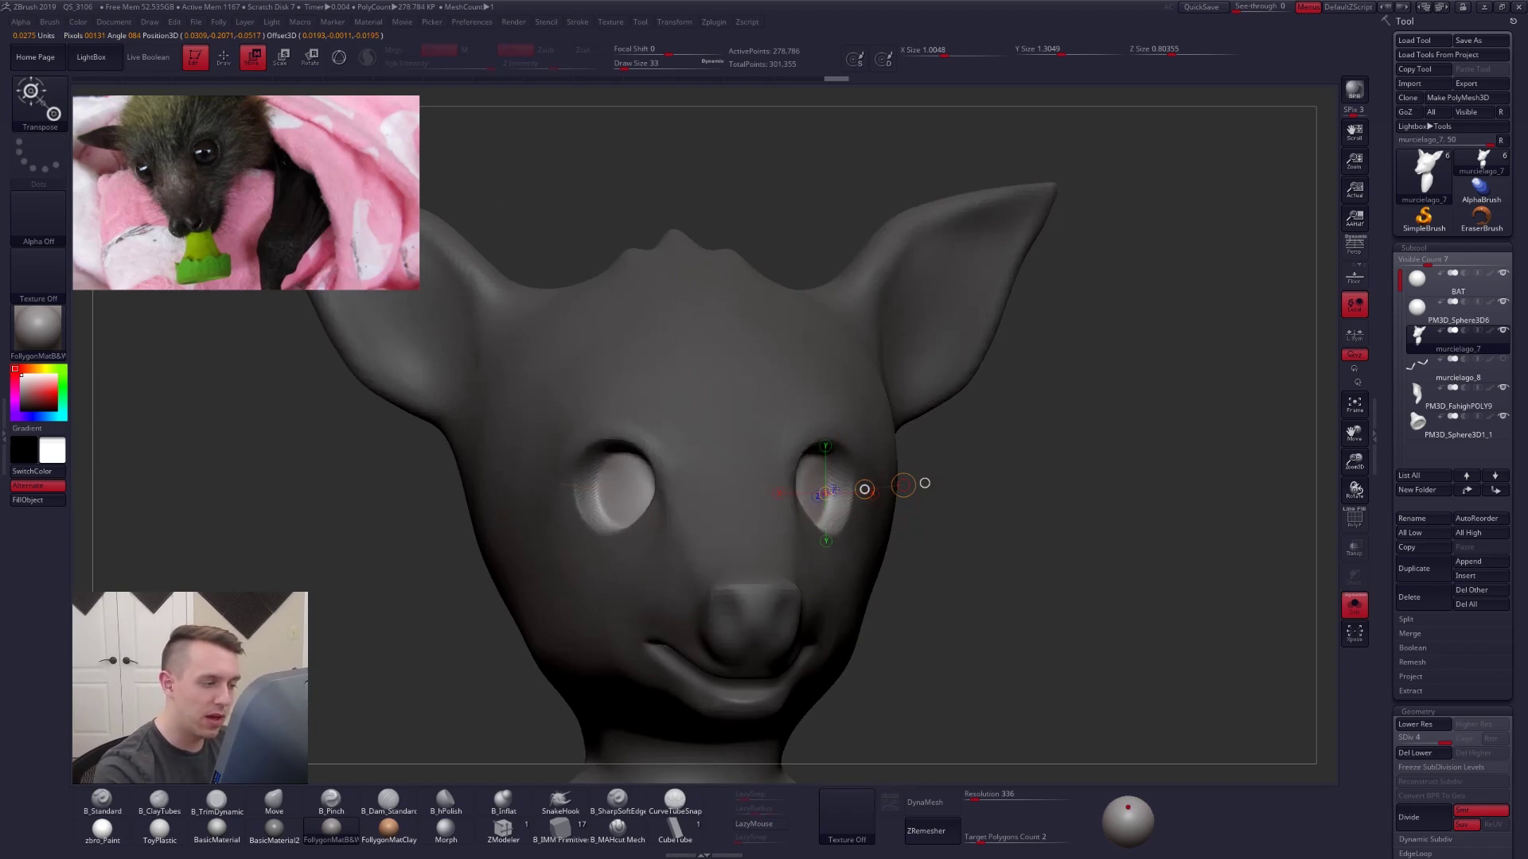
pyautogui.hotkey('alt', 's')
pyautogui.press('q')
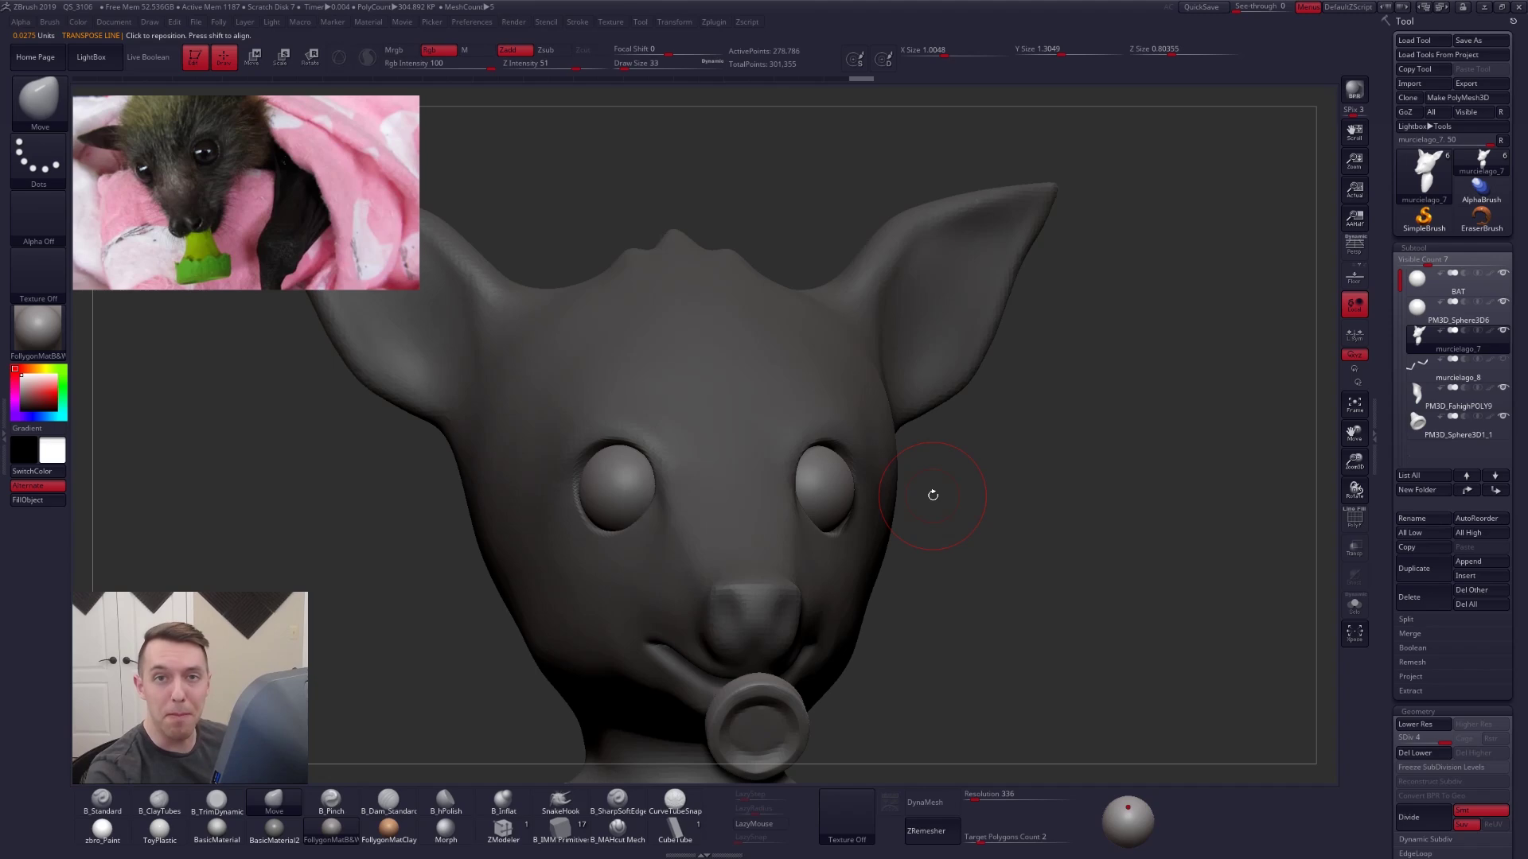
# - Clear the mask from the bat's head
pyautogui.press('space')
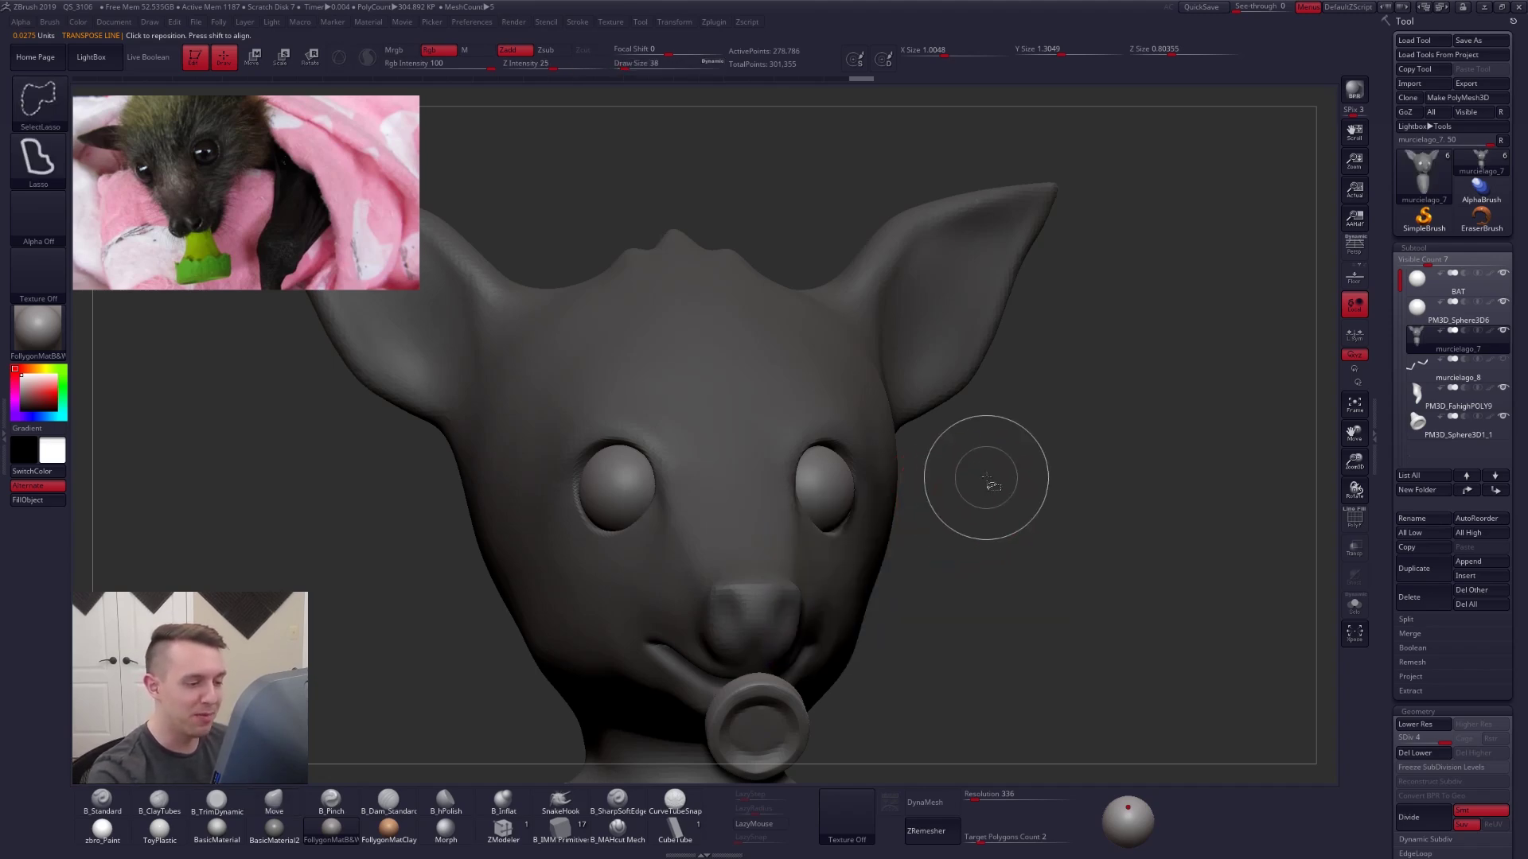
pyautogui.hotkey('ctrl', 'shift', 'f')
pyautogui.moveTo(879, 582); pyautogui.dragTo(693, 577)
pyautogui.keyDown('ctrl'); pyautogui.moveTo(1085, 571); pyautogui.dragTo(1118, 597); pyautogui.keyUp('ctrl')
# - Fit the socket rim around the eyeball with the Move brush, using draw sizes between 25 and 43
pyautogui.press('space')
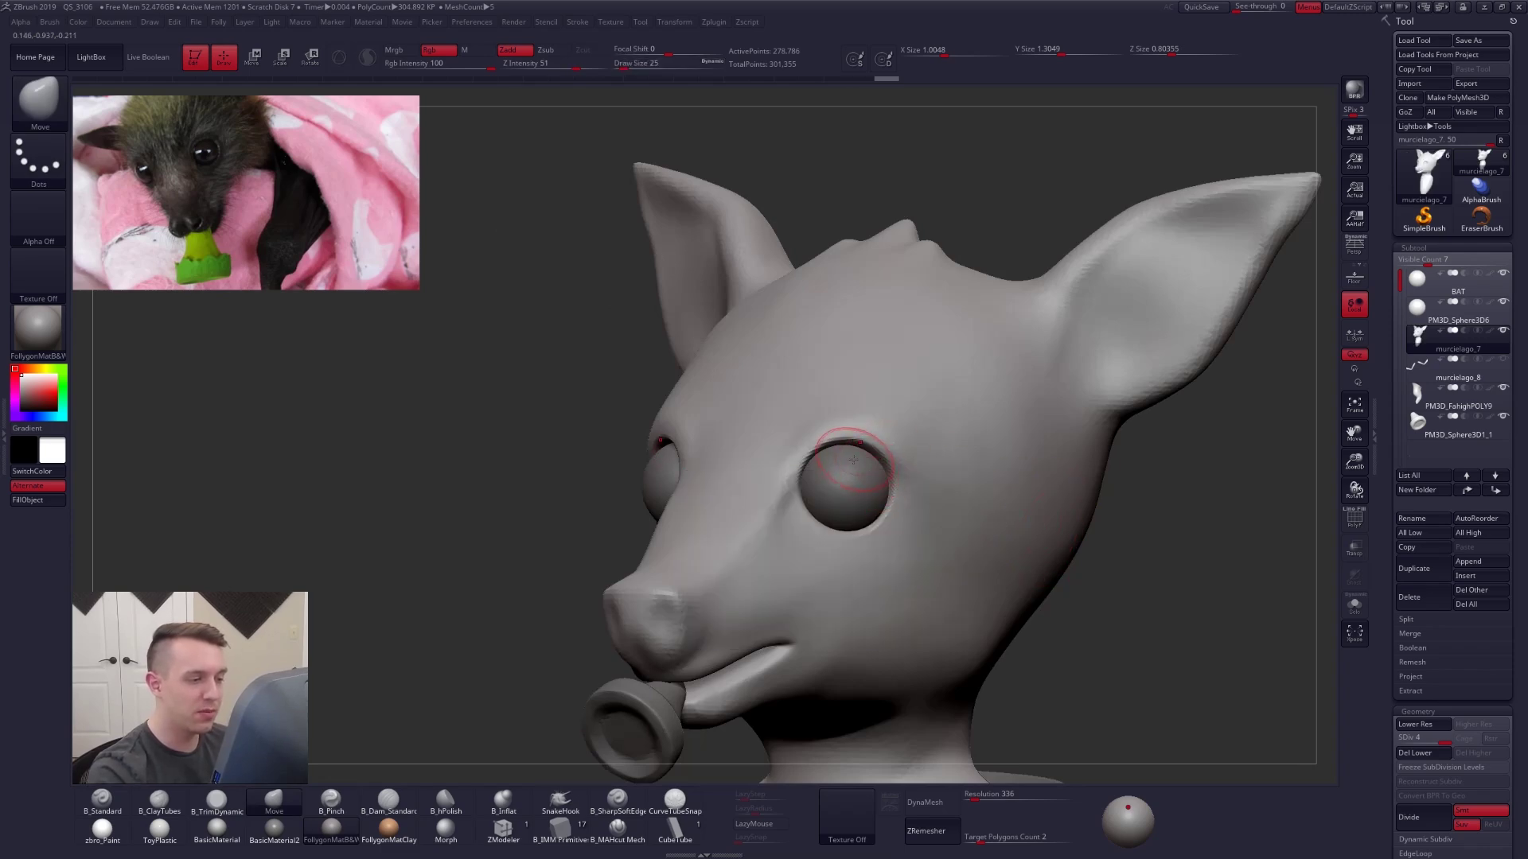
pyautogui.press('space')
pyautogui.moveTo(844, 463); pyautogui.dragTo(818, 516)
pyautogui.press('space')
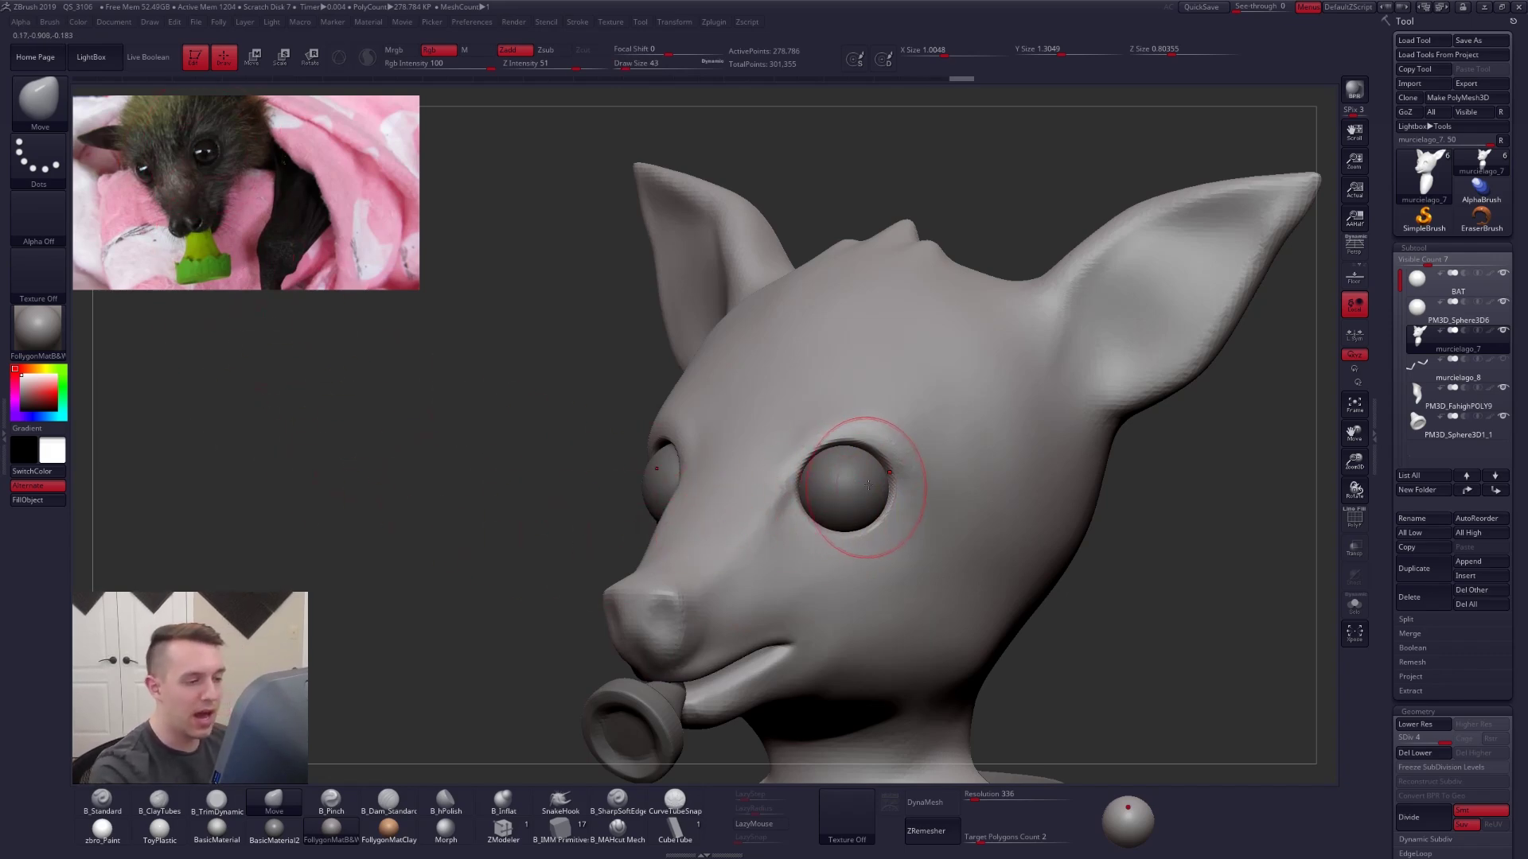
pyautogui.press('space')
pyautogui.moveTo(863, 485); pyautogui.dragTo(855, 483)
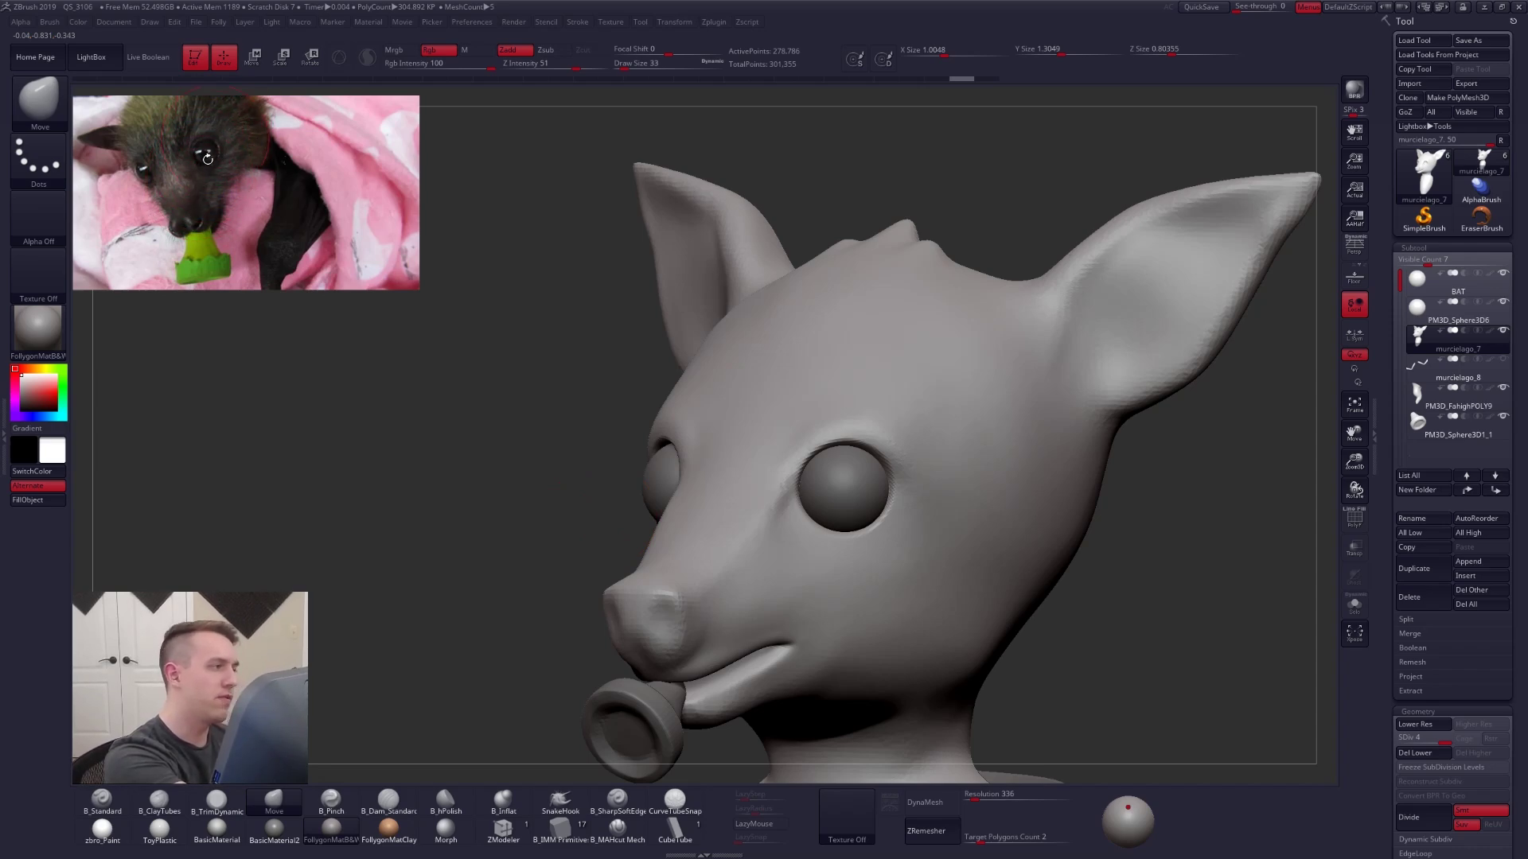
# - Sharpen the inner and outer corners of the eye opening using the Move brush with Accurate Curve mode
pyautogui.press('space')
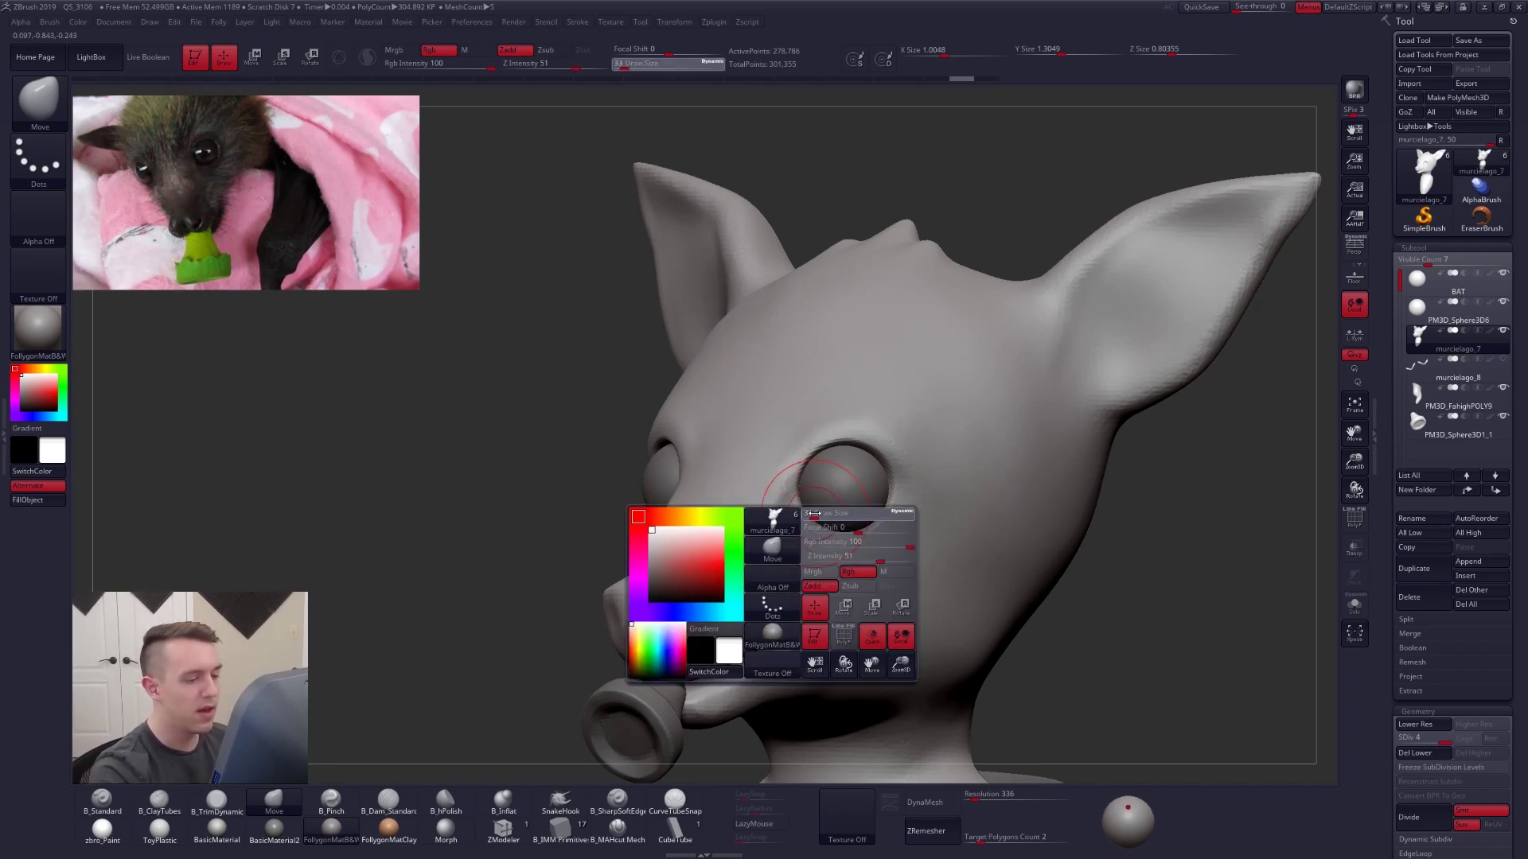
pyautogui.moveTo(809, 522); pyautogui.dragTo(815, 521)
pyautogui.press('space')
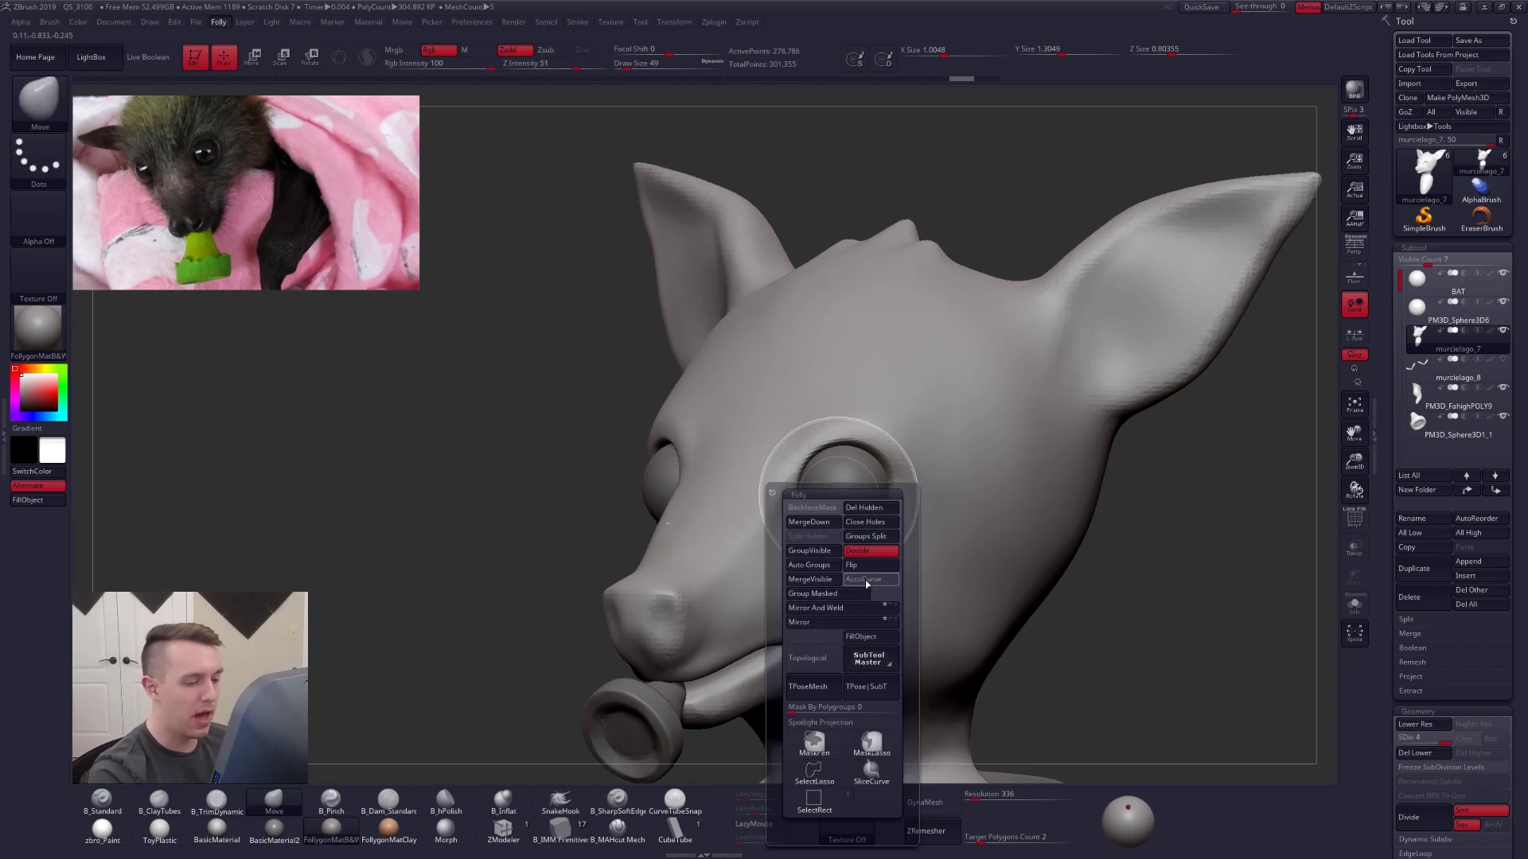
pyautogui.moveTo(810, 517); pyautogui.dragTo(795, 532)
pyautogui.moveTo(874, 453); pyautogui.dragTo(883, 444)
pyautogui.moveTo(795, 531); pyautogui.dragTo(800, 527)
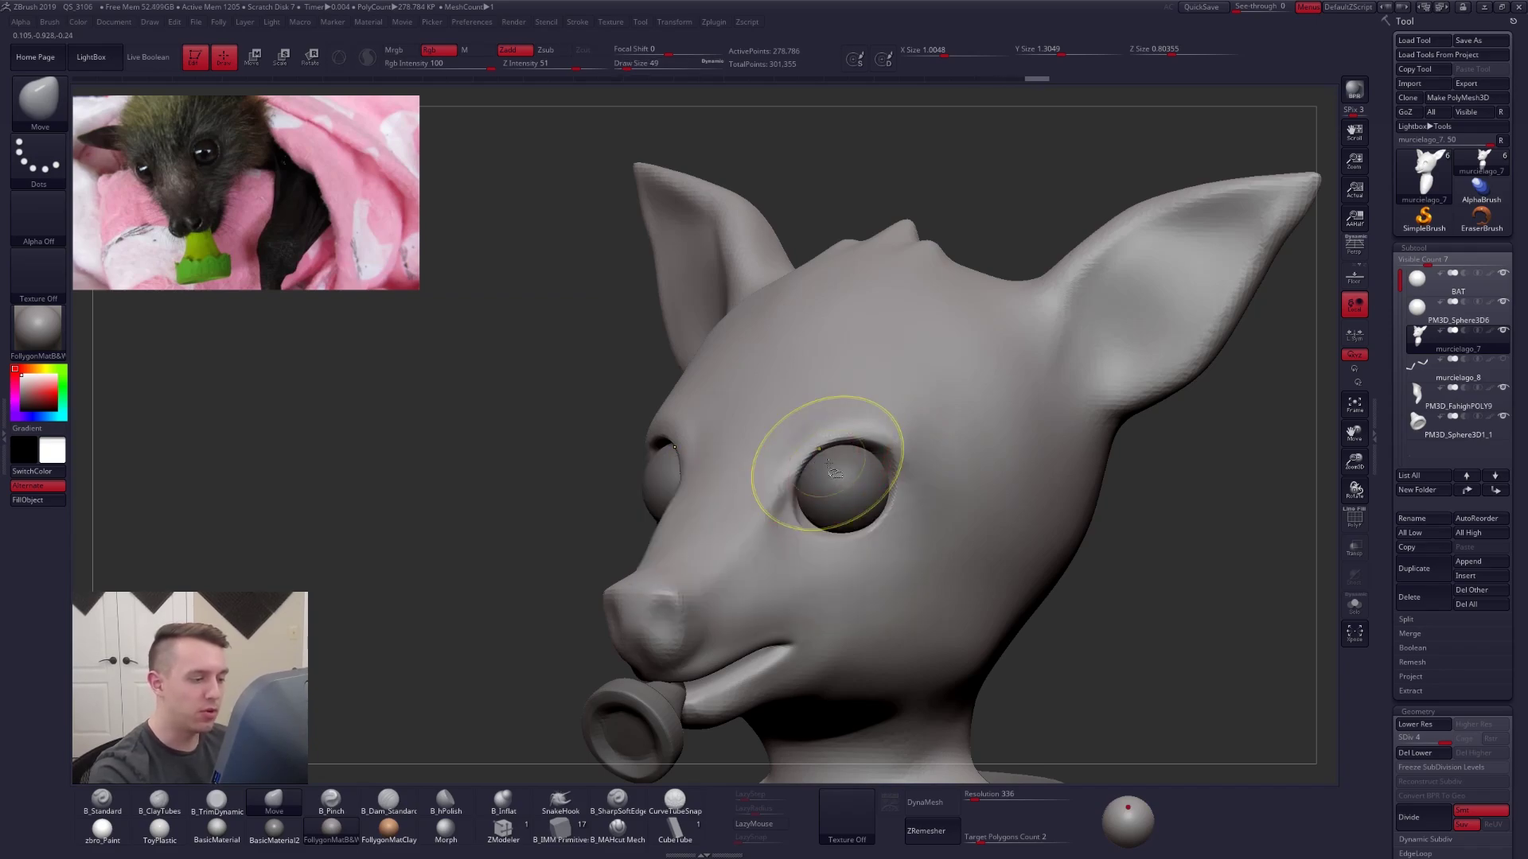
# - Examine the Move brush's curve settings to locate the Accurate Curve mode option
pyautogui.hotkey('ctrl', 'f')
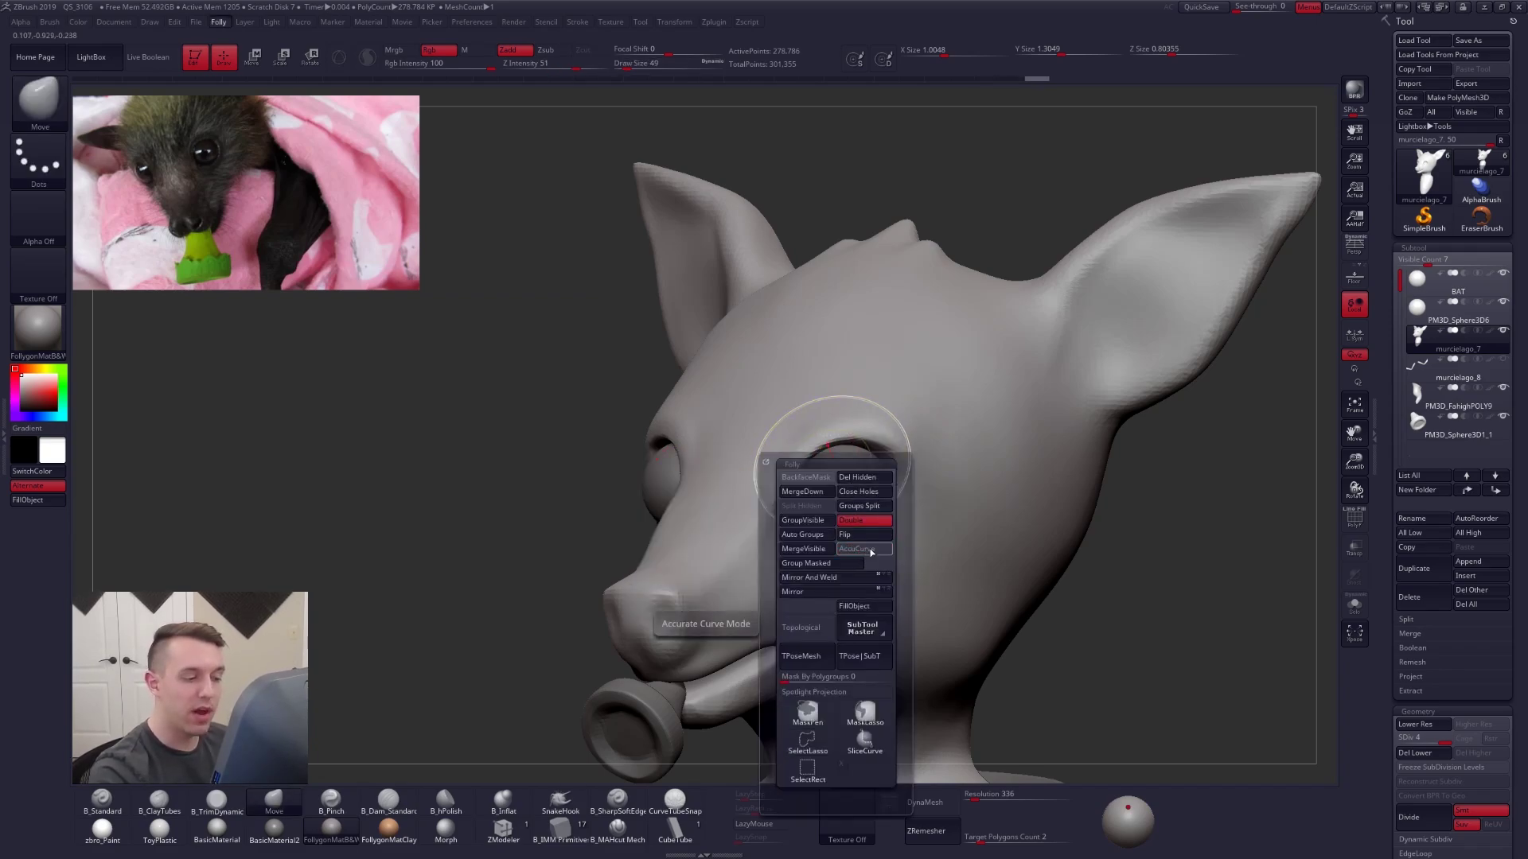
pyautogui.press('Tab')
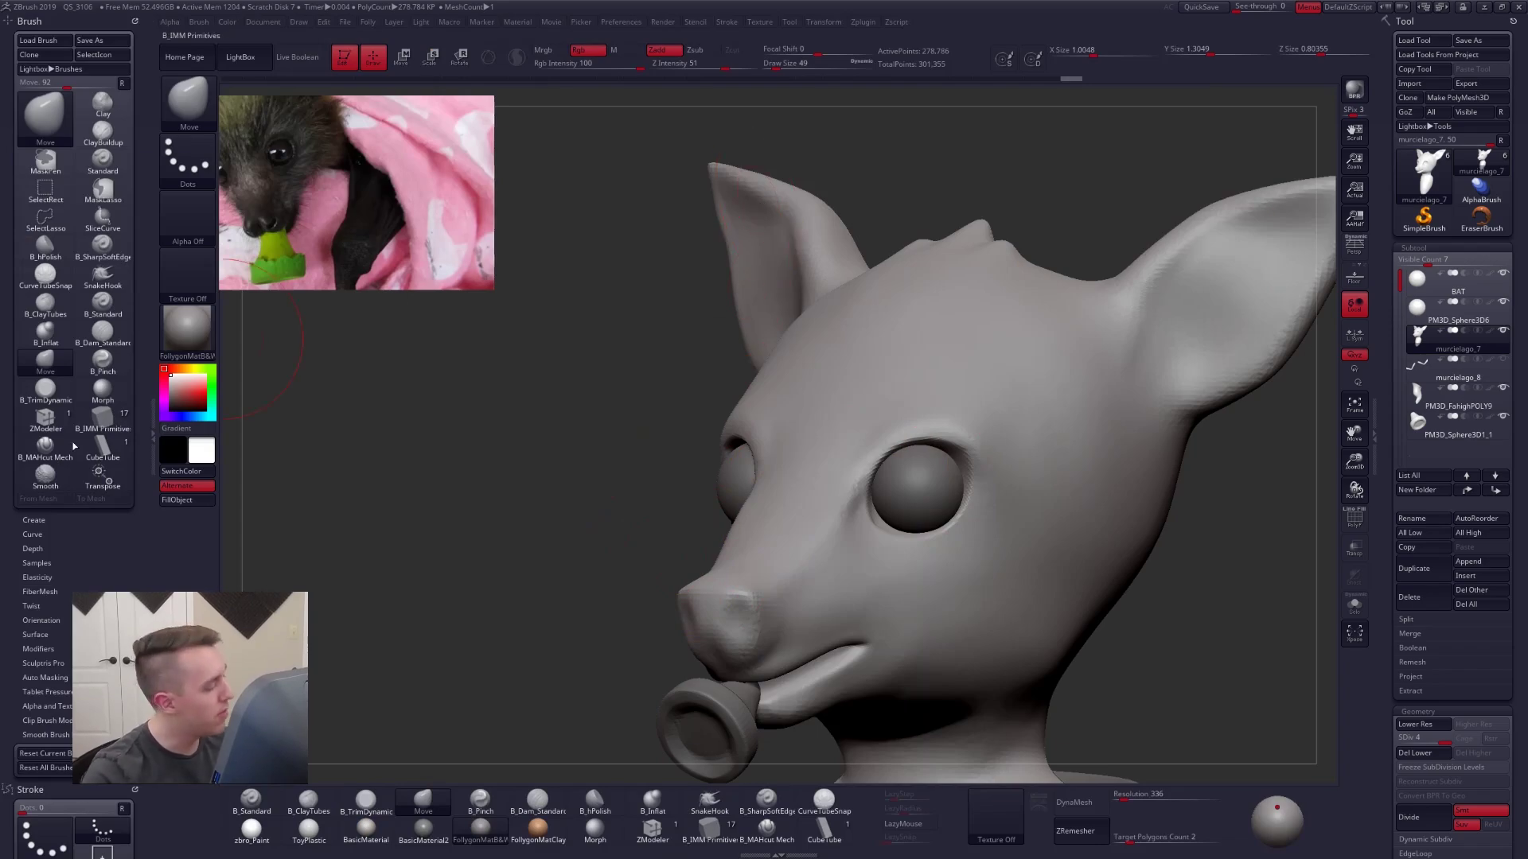
pyautogui.click(53, 539)
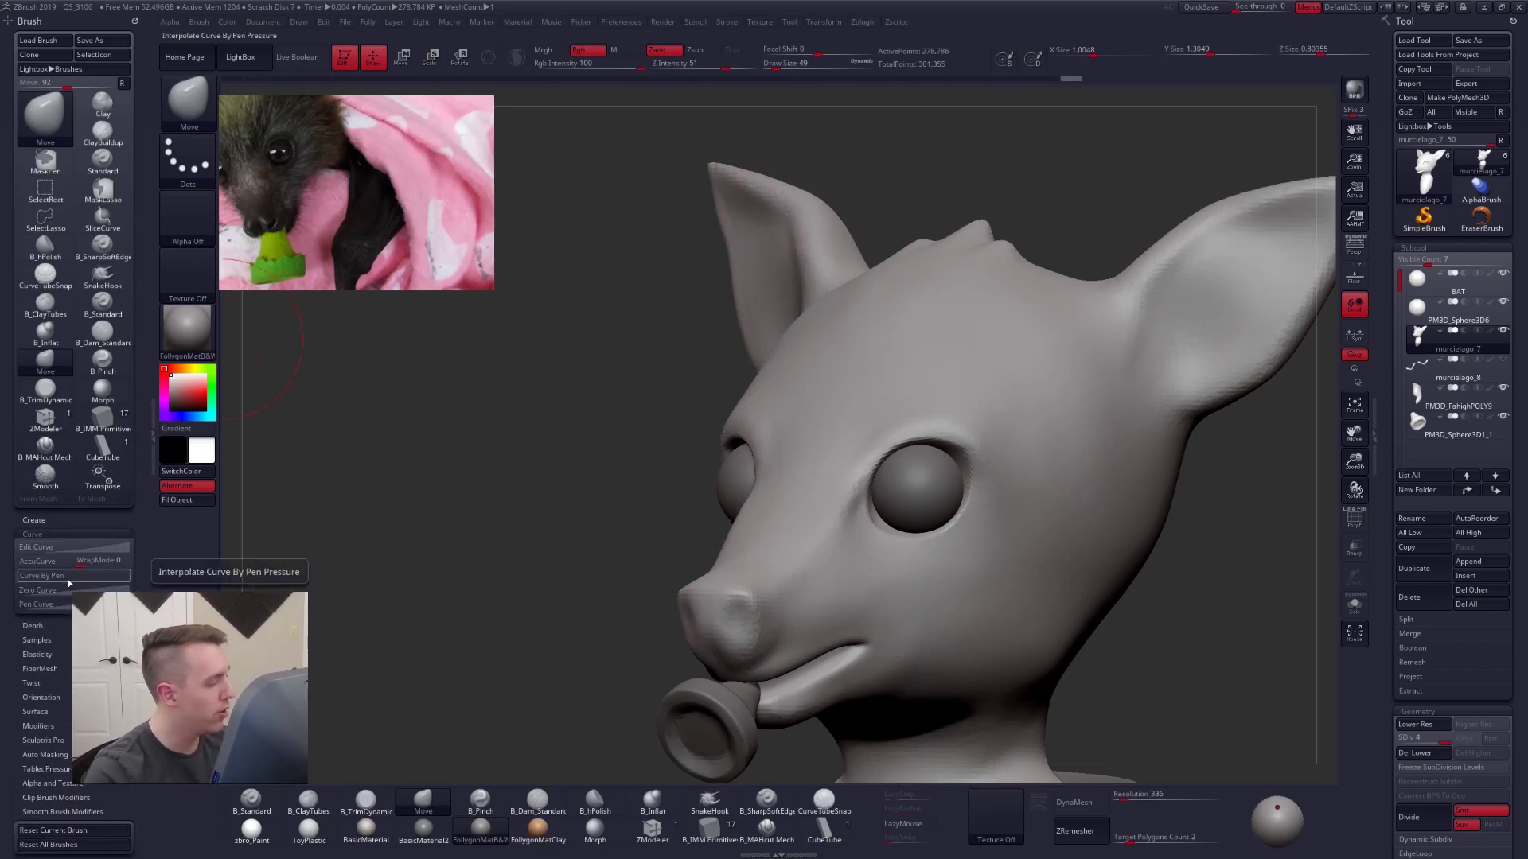
pyautogui.click(56, 562)
pyautogui.click(32, 534)
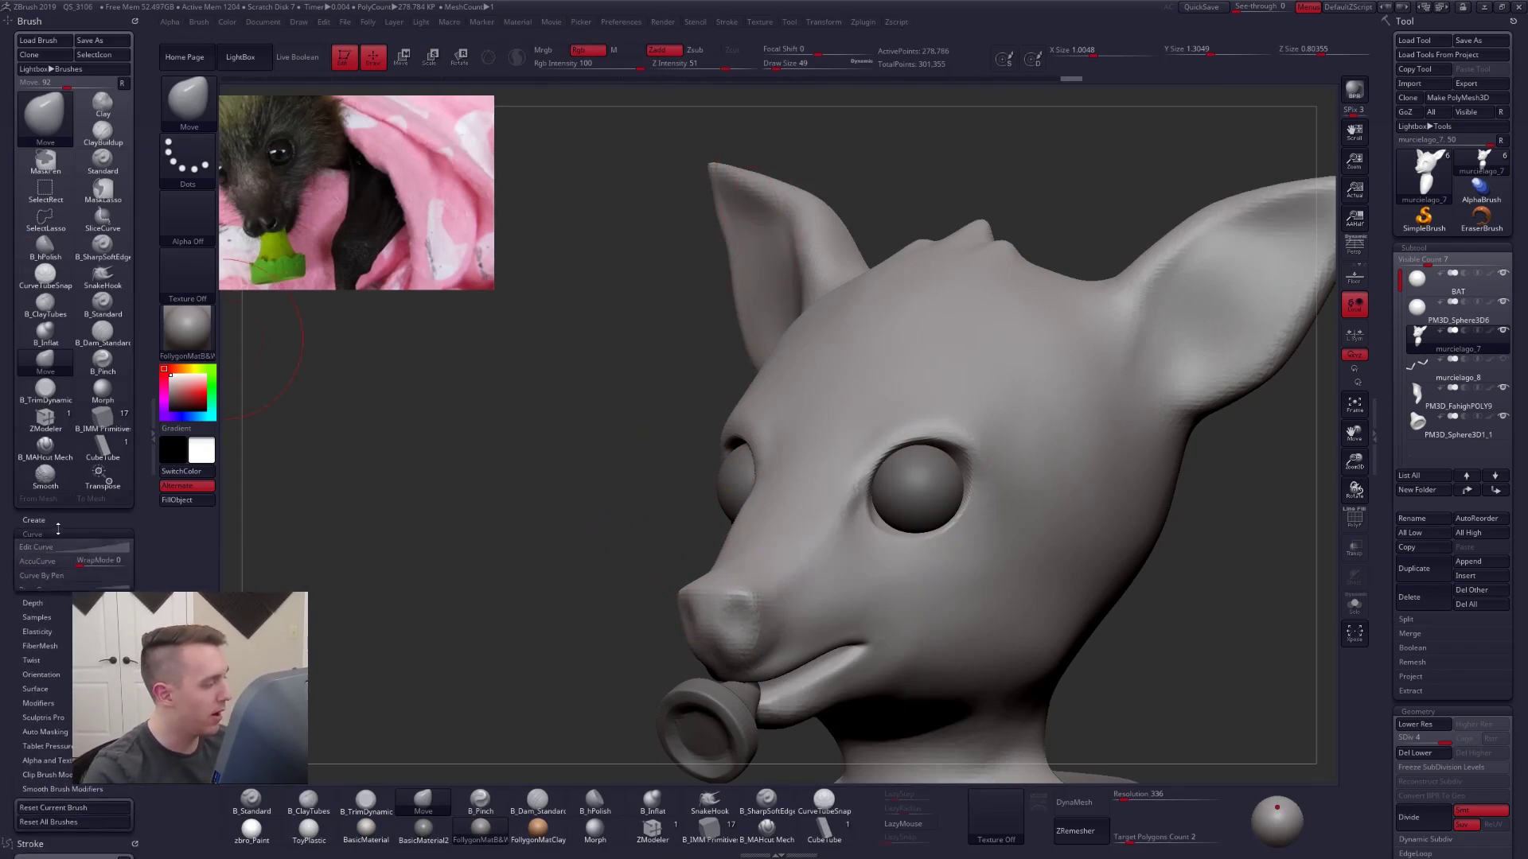
pyautogui.click(151, 430)
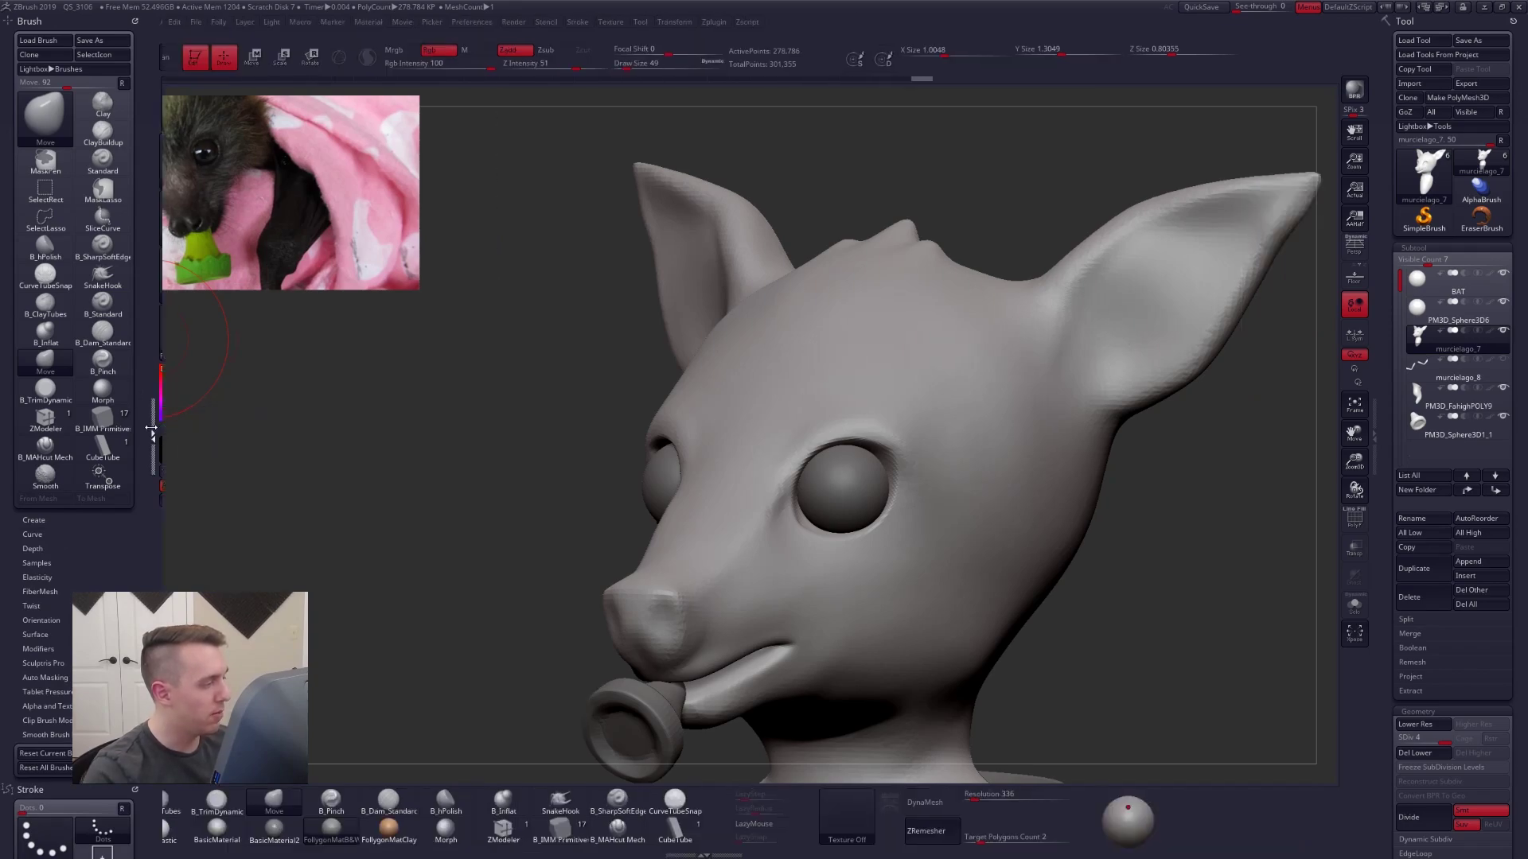
# - Try pulling pointed spikes out of the forehead and cheek to test the Move brush's Accurate Curve mode
pyautogui.hotkey('ctrl', 'shift', 'd')
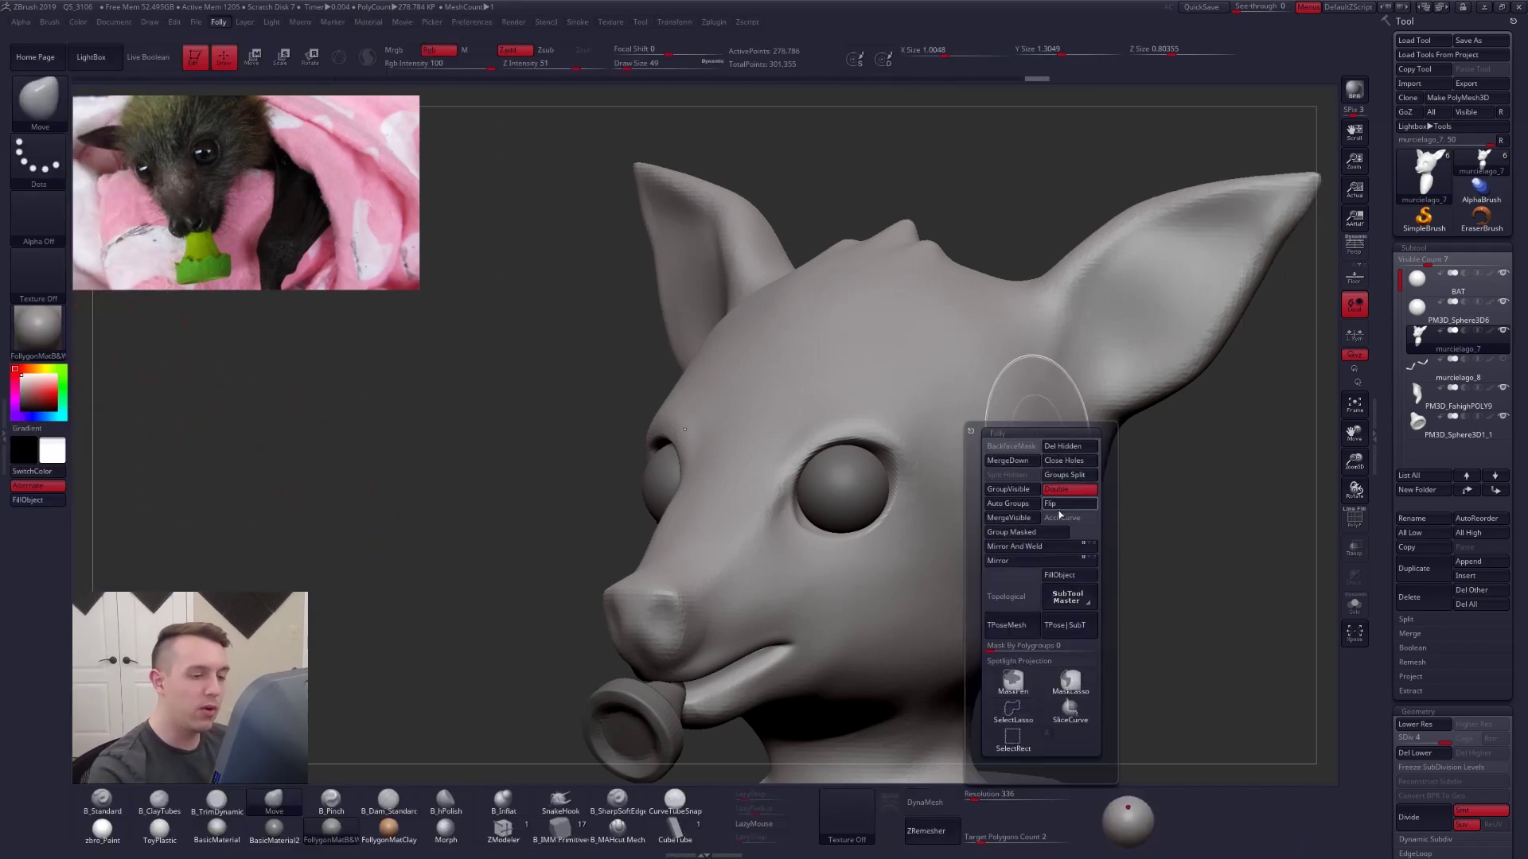
pyautogui.moveTo(936, 285); pyautogui.dragTo(1003, 185)
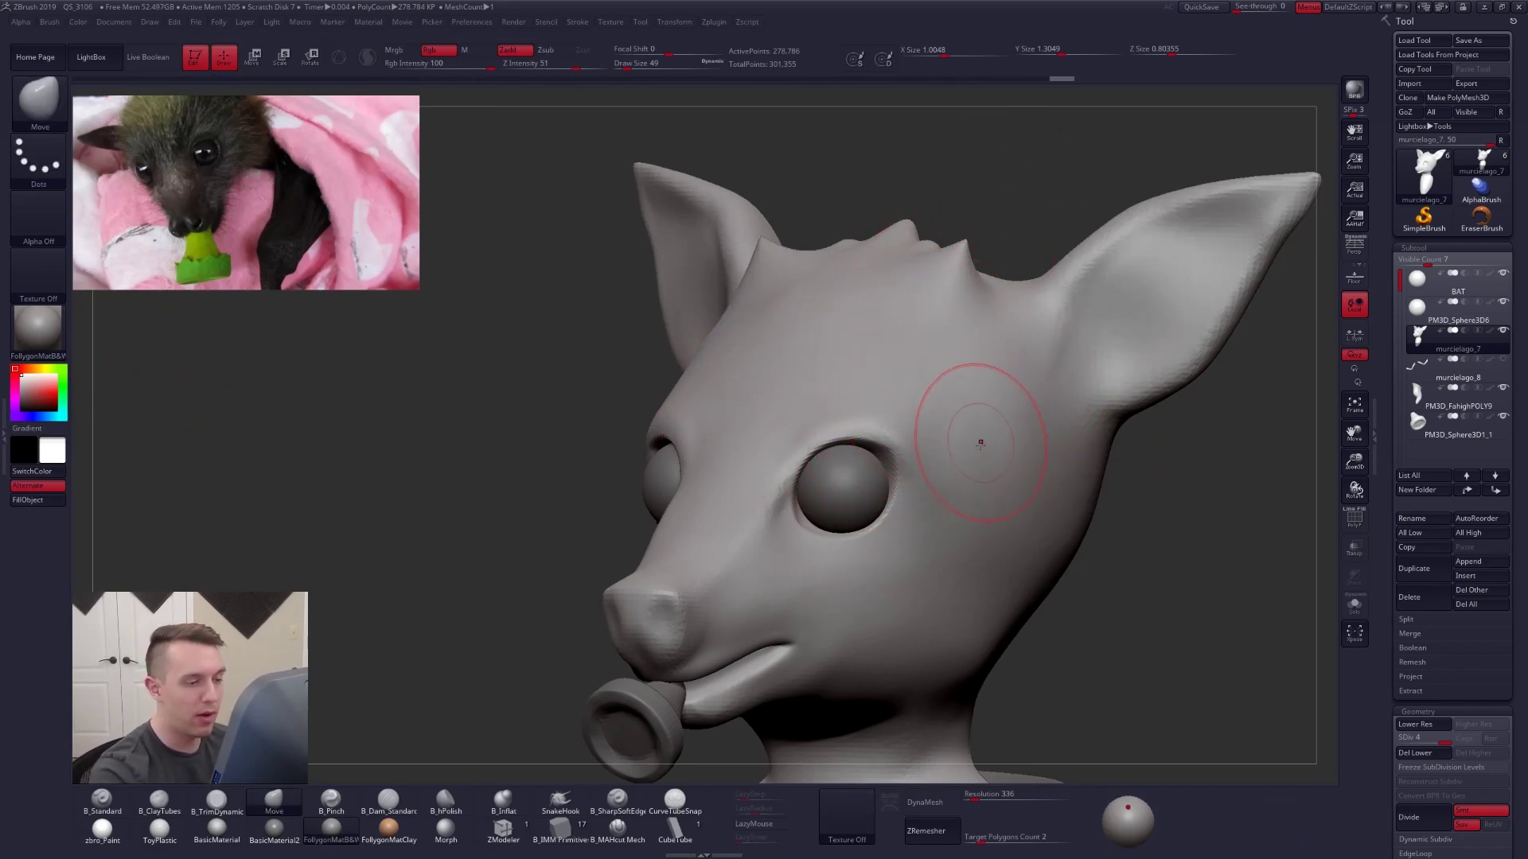
pyautogui.moveTo(982, 453); pyautogui.dragTo(1124, 499)
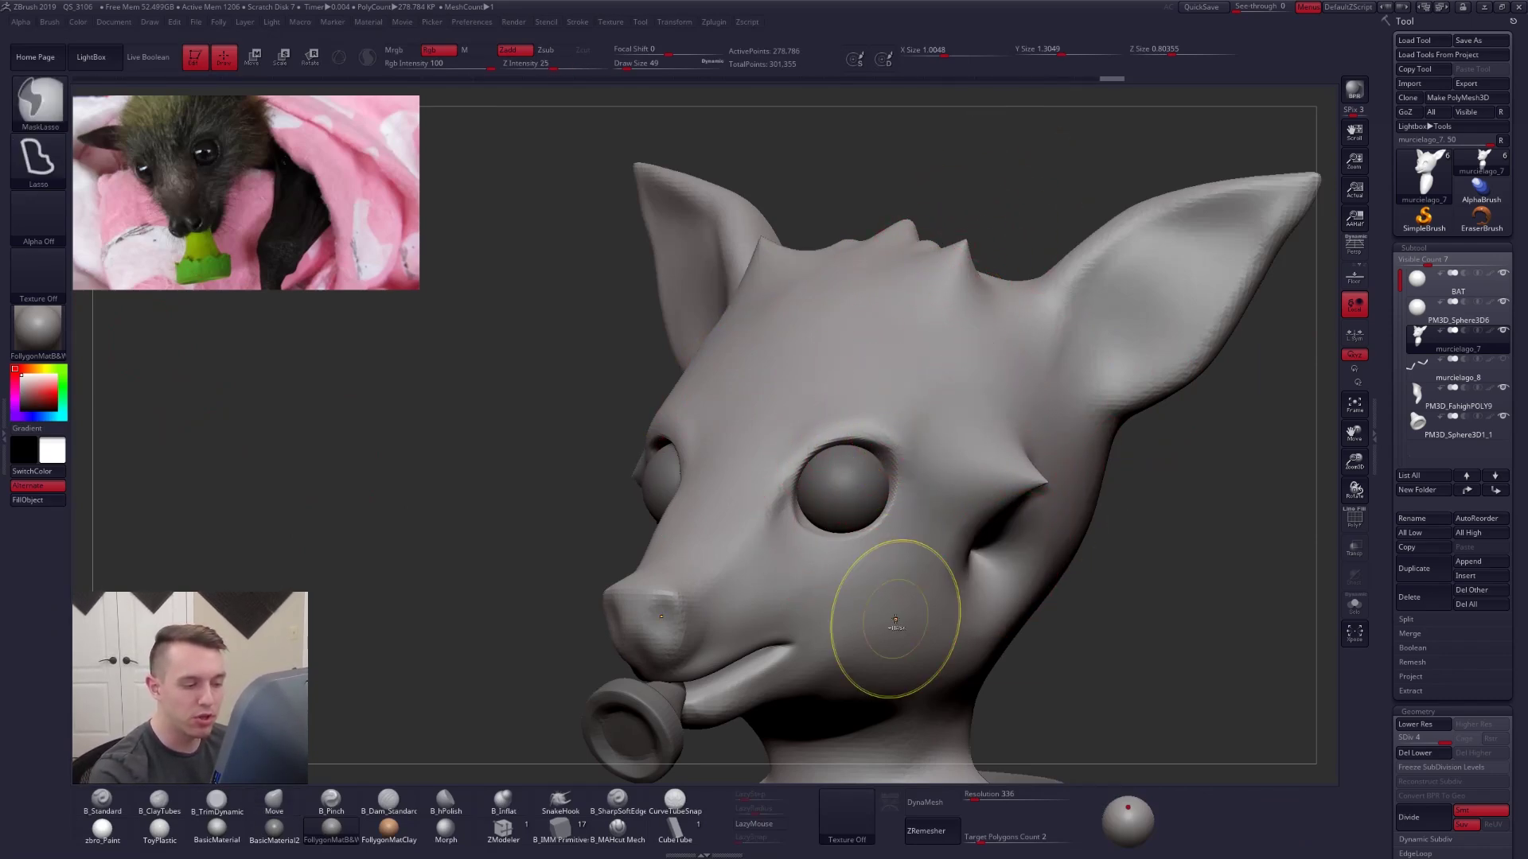
pyautogui.hotkey('ctrl', 'z')
pyautogui.hotkey('ctrl', 'z')
pyautogui.hotkey('ctrl', 'z')
# - Toggle Accurate Curve mode and reshape the upper inner rim of the eye opening with the Move brush
pyautogui.hotkey('ctrl', 'q')
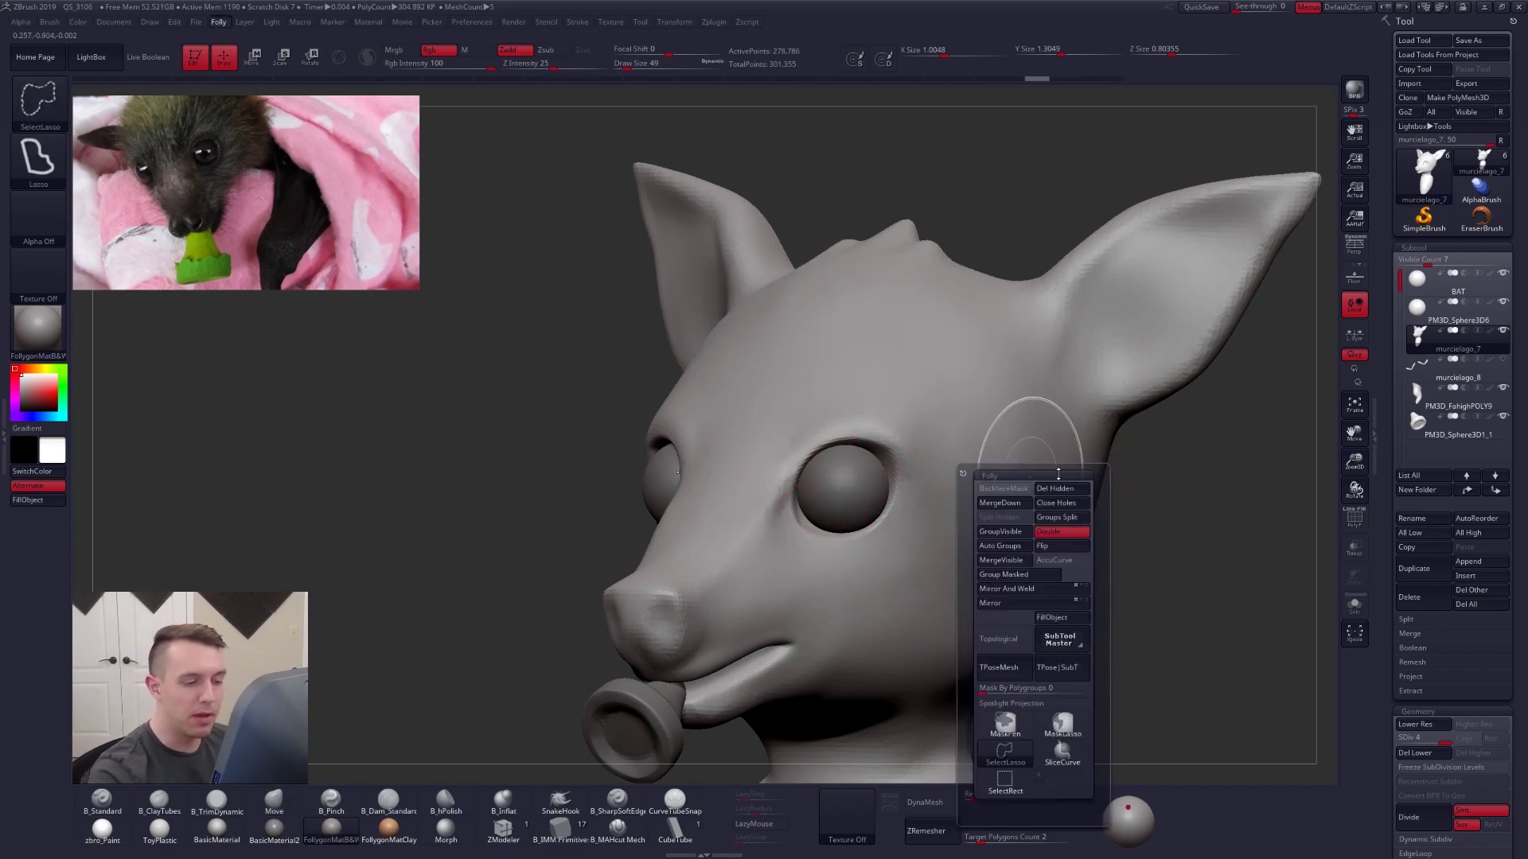
pyautogui.click(1071, 565)
pyautogui.press('space')
pyautogui.moveTo(899, 461); pyautogui.dragTo(816, 464)
pyautogui.press('space')
pyautogui.moveTo(814, 463); pyautogui.dragTo(824, 460, button='right')
pyautogui.press('space')
pyautogui.moveTo(827, 460); pyautogui.dragTo(820, 460)
# - Adjust the upper and lower eye rims from several angles with the Move brush, and reduce its draw size to 21
pyautogui.moveTo(823, 460); pyautogui.dragTo(875, 483, button='right')
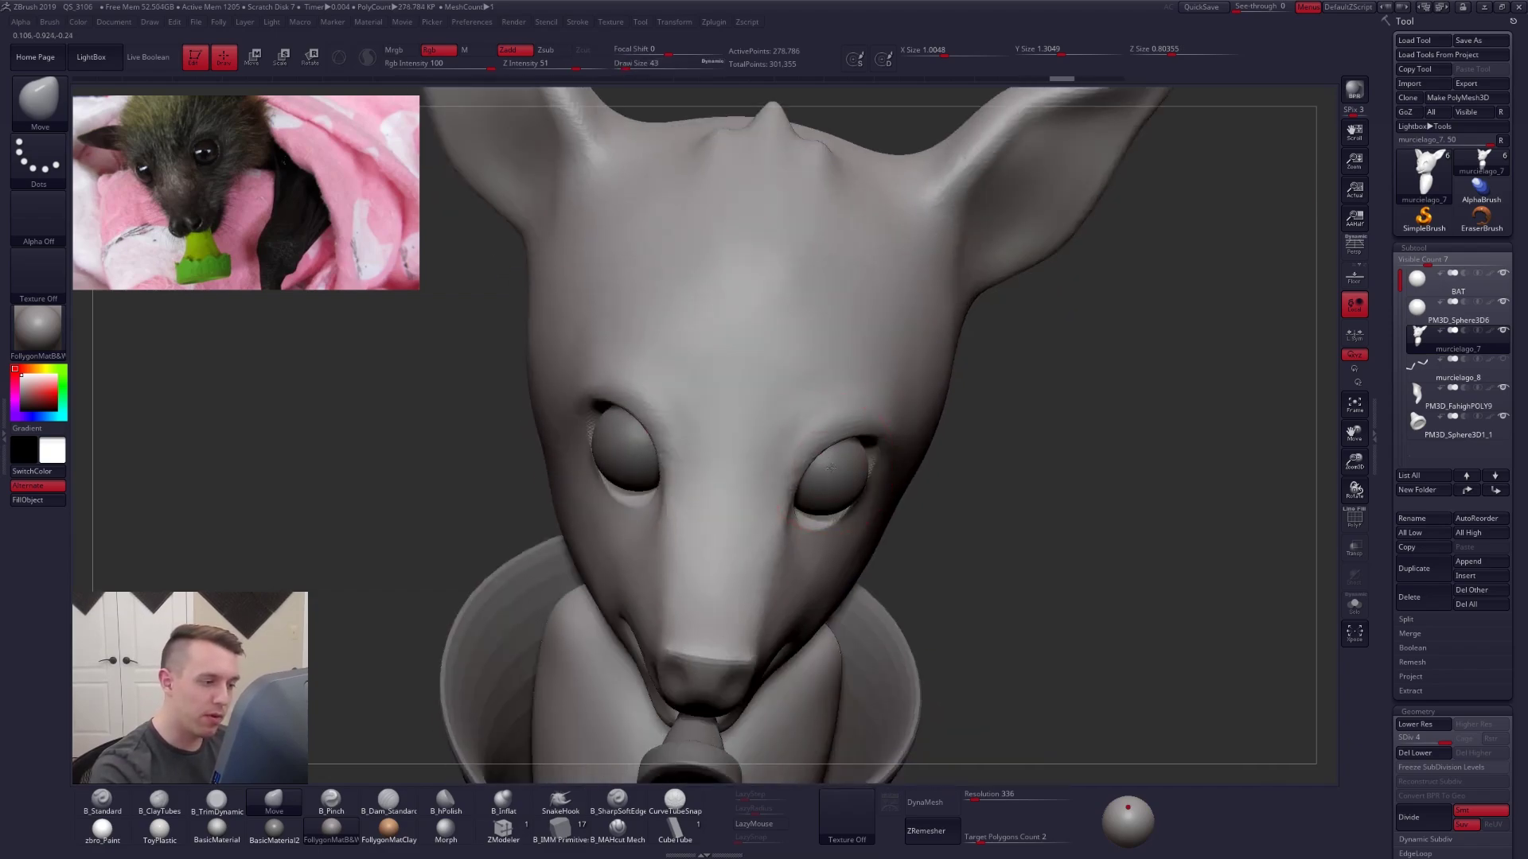
pyautogui.moveTo(823, 454); pyautogui.dragTo(830, 460)
pyautogui.moveTo(827, 460); pyautogui.dragTo(875, 527, button='right')
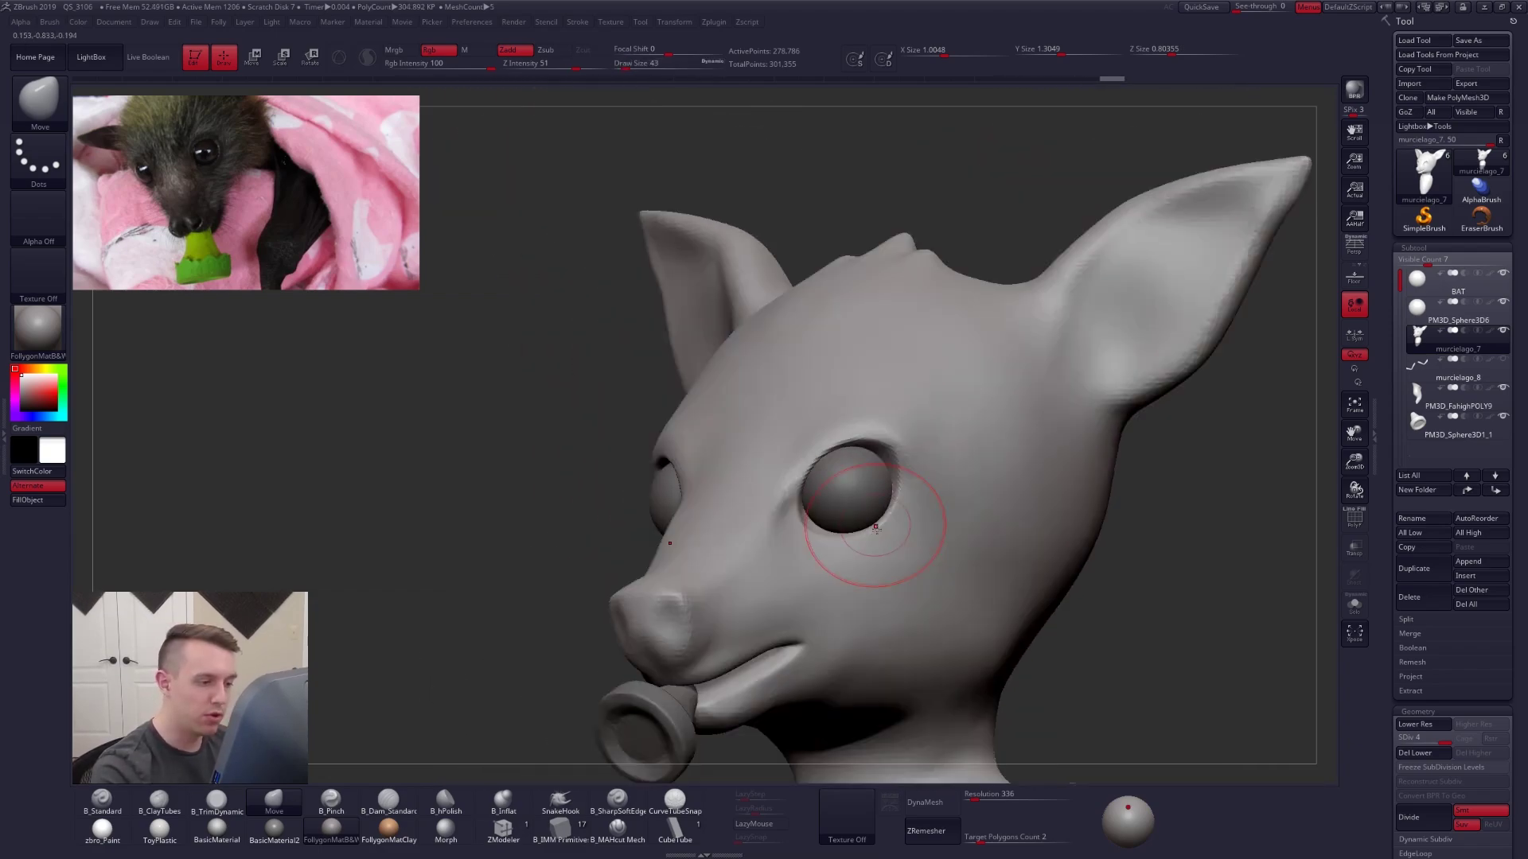
pyautogui.moveTo(873, 536); pyautogui.dragTo(869, 529)
pyautogui.moveTo(875, 436); pyautogui.dragTo(833, 474)
pyautogui.press('s')
pyautogui.click(764, 521)
pyautogui.keyDown('alt'); pyautogui.moveTo(855, 498); pyautogui.dragTo(822, 476, button='right'); pyautogui.keyUp('alt')
# - Delete the BAT eyeball subtool so that only the PM3D_Sphere3D6 eyeball is left
pyautogui.click(1418, 312)
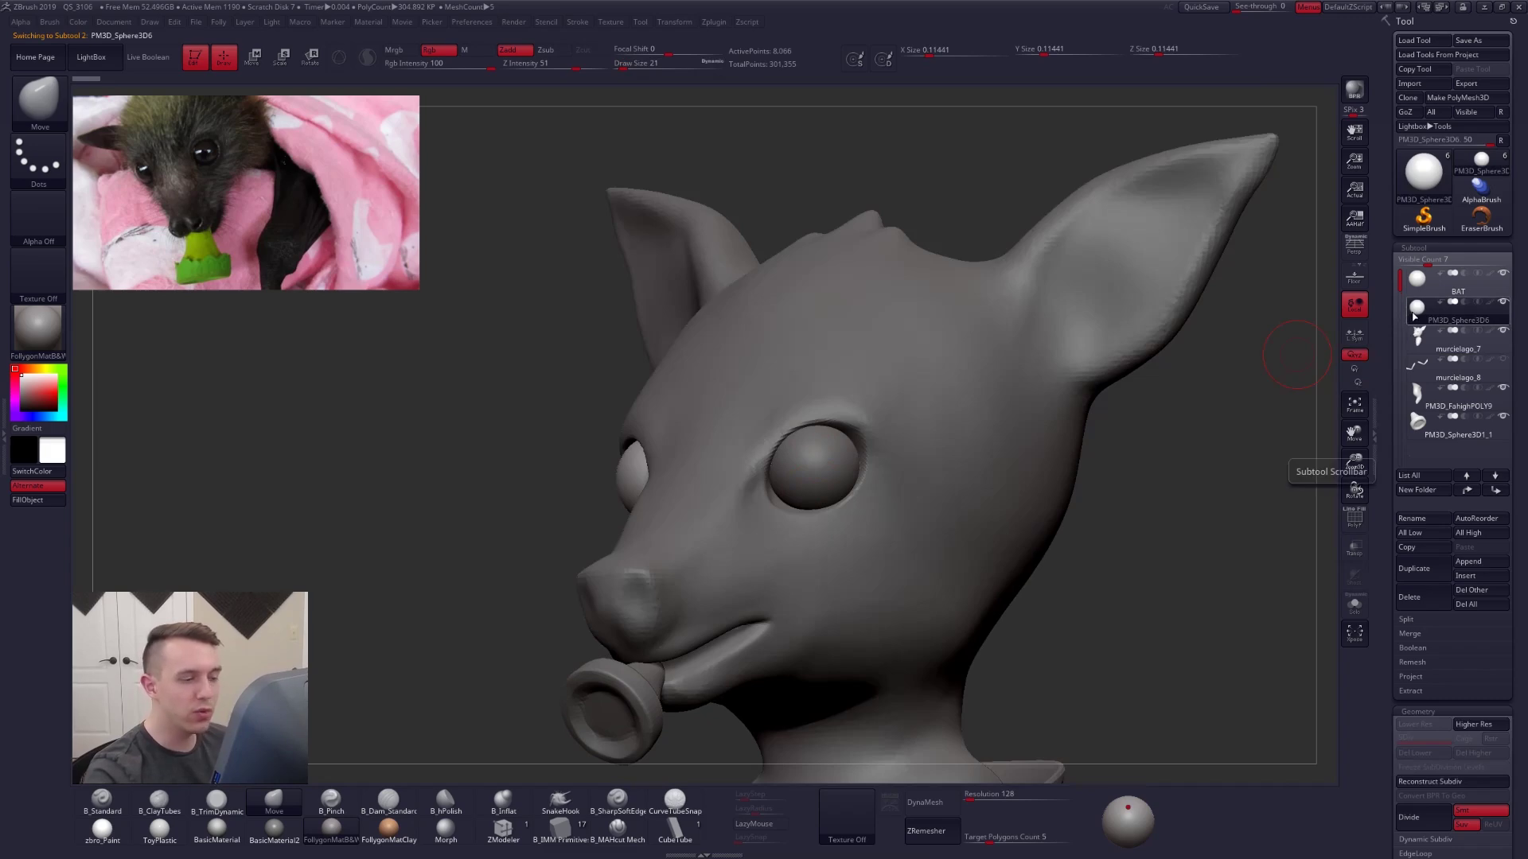
pyautogui.moveTo(1418, 318)
pyautogui.click(1417, 278)
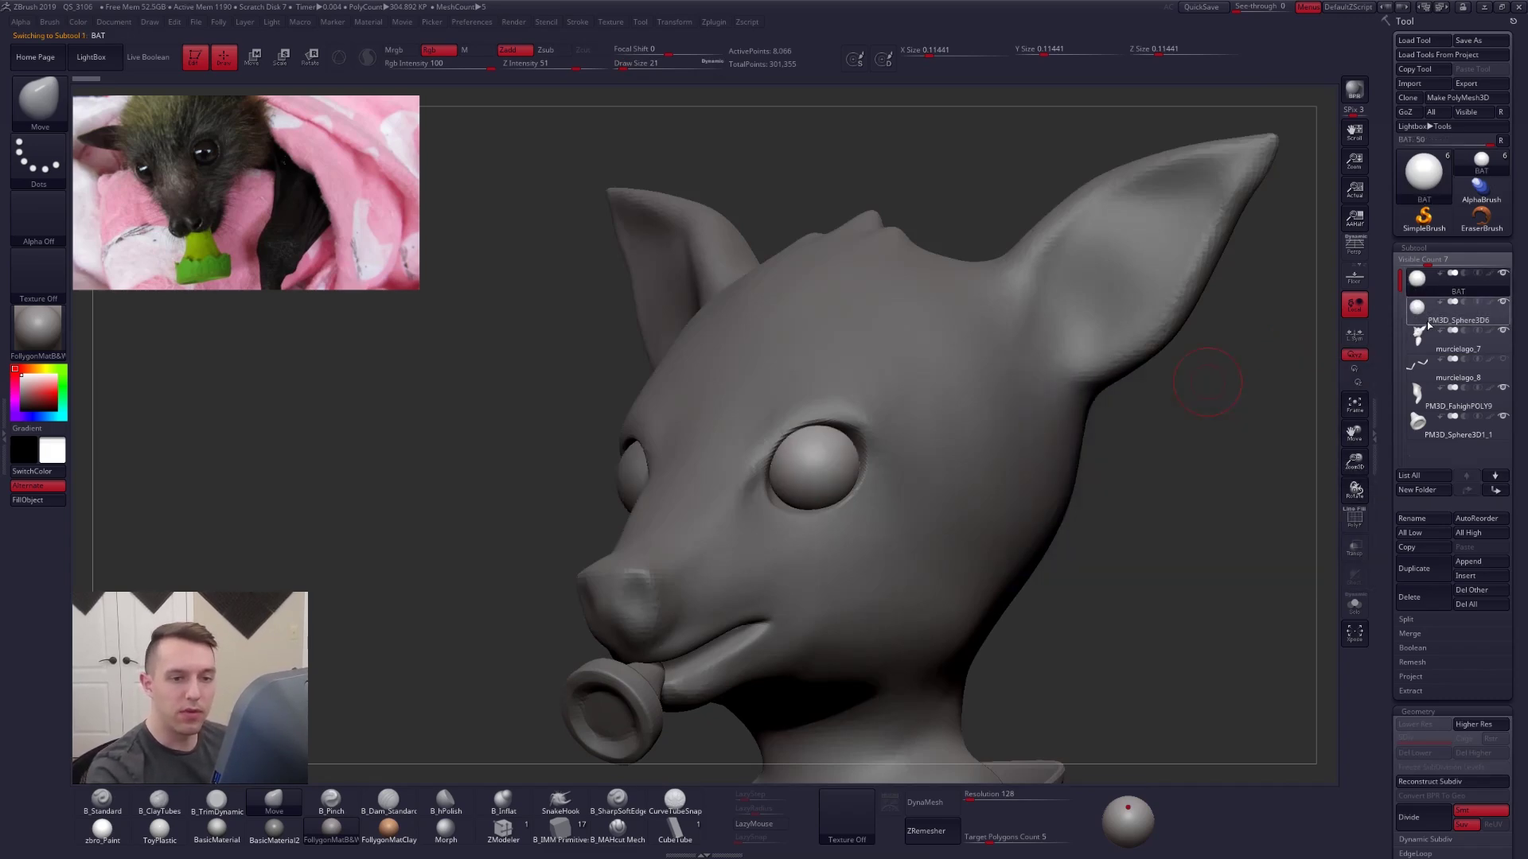
pyautogui.click(1426, 603)
pyautogui.click(1315, 623)
pyautogui.moveTo(1289, 573); pyautogui.dragTo(937, 545)
pyautogui.hotkey('shift', 'f')
pyautogui.hotkey('shift', 'f')
pyautogui.keyDown('alt'); pyautogui.moveTo(686, 568); pyautogui.dragTo(788, 573, button='right'); pyautogui.keyUp('alt')
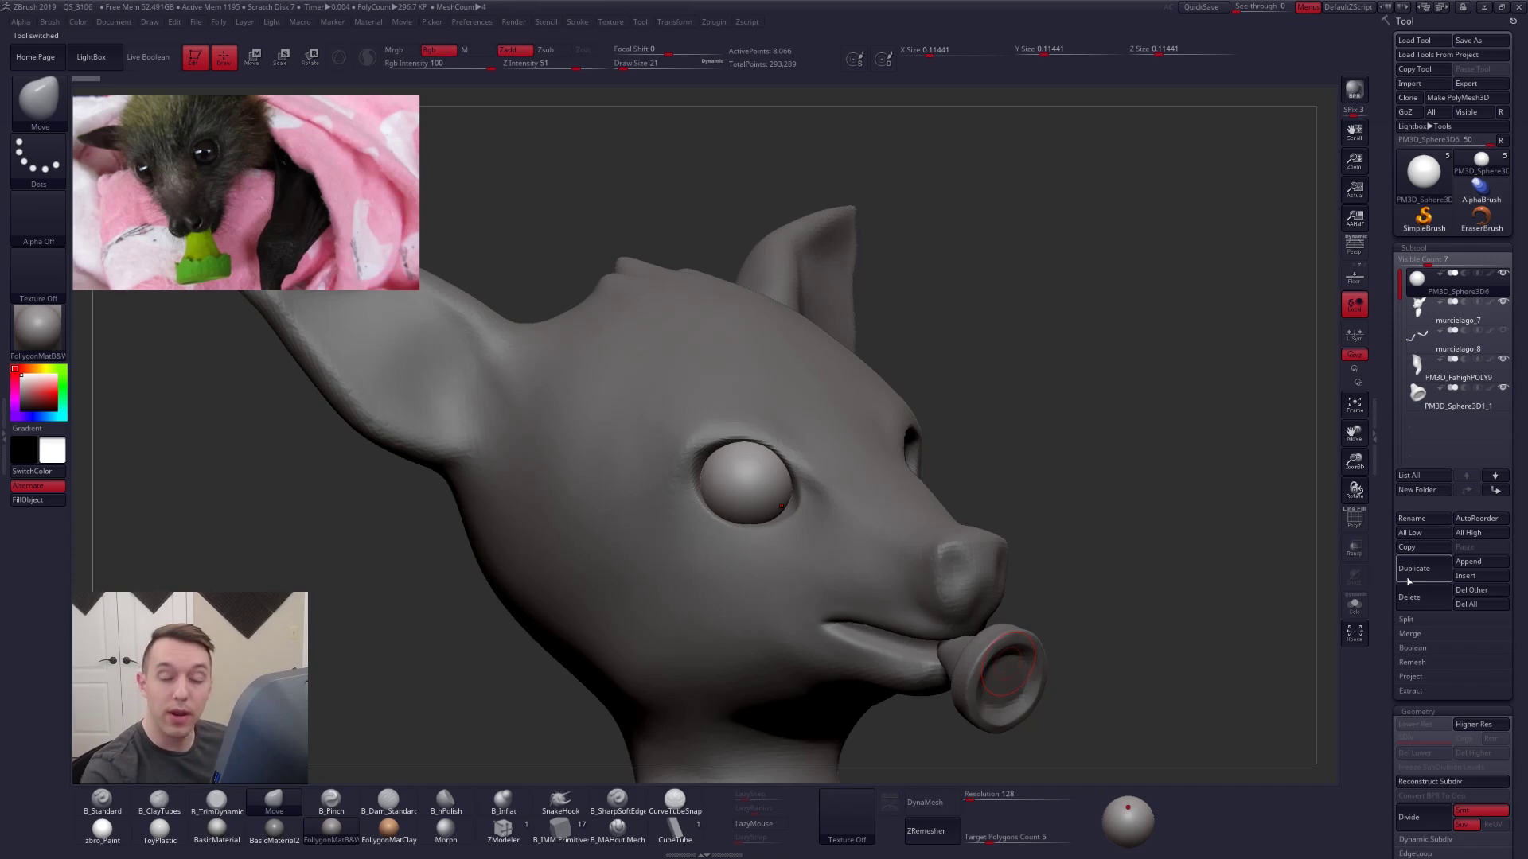
# - Duplicate the eyeball sphere and slice the copy diagonally across the eye into two polygroups with SliceCurve
pyautogui.click(1430, 570)
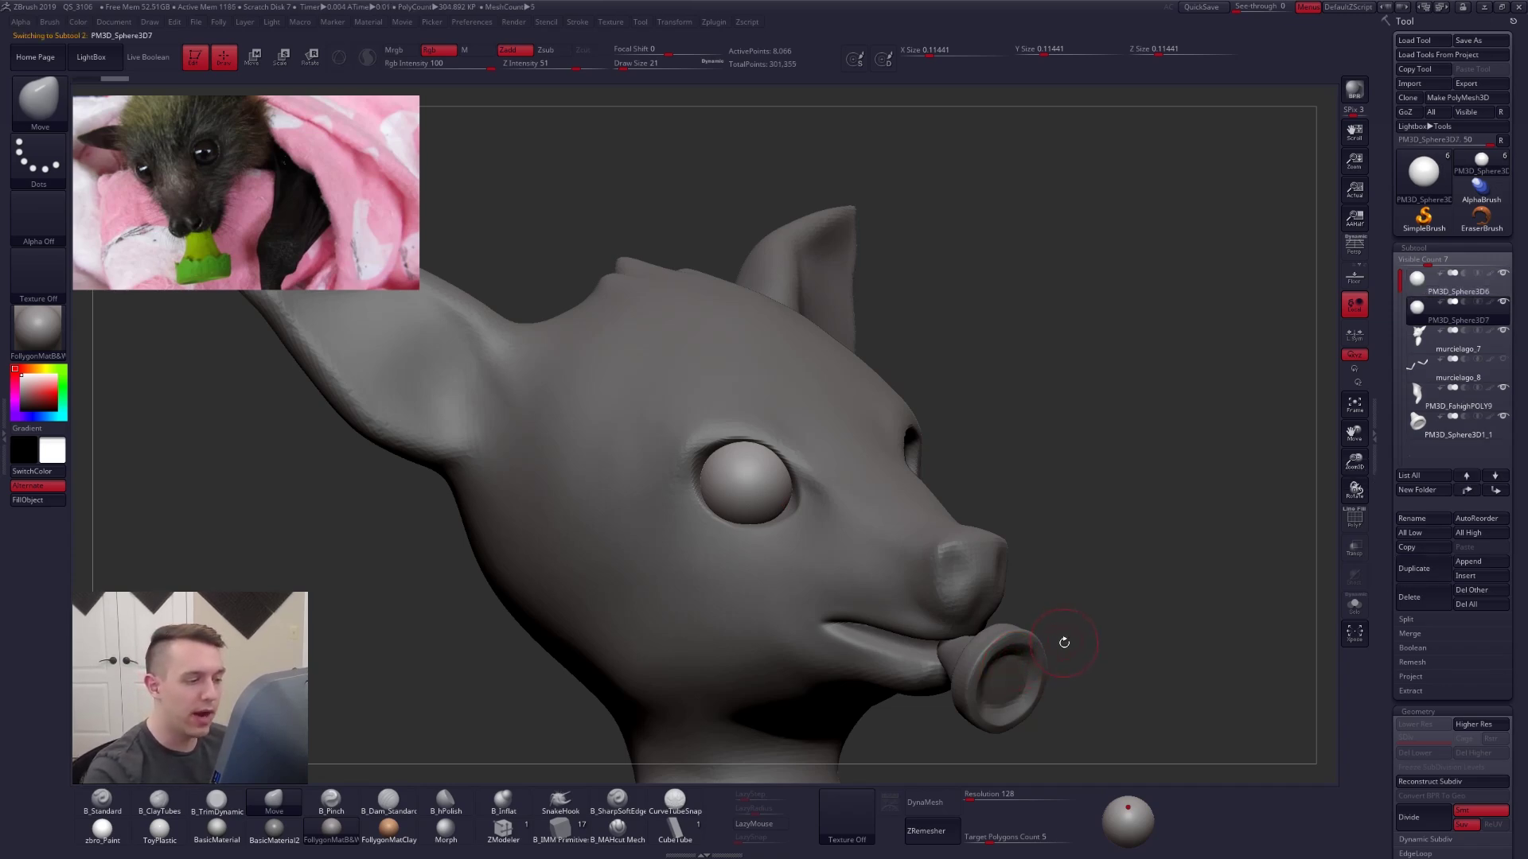
pyautogui.hotkey('ctrl', 'shift', 'space')
pyautogui.keyDown('ctrl'); pyautogui.keyDown('shift'); pyautogui.click(1186, 625); pyautogui.keyUp('shift'); pyautogui.keyUp('ctrl')
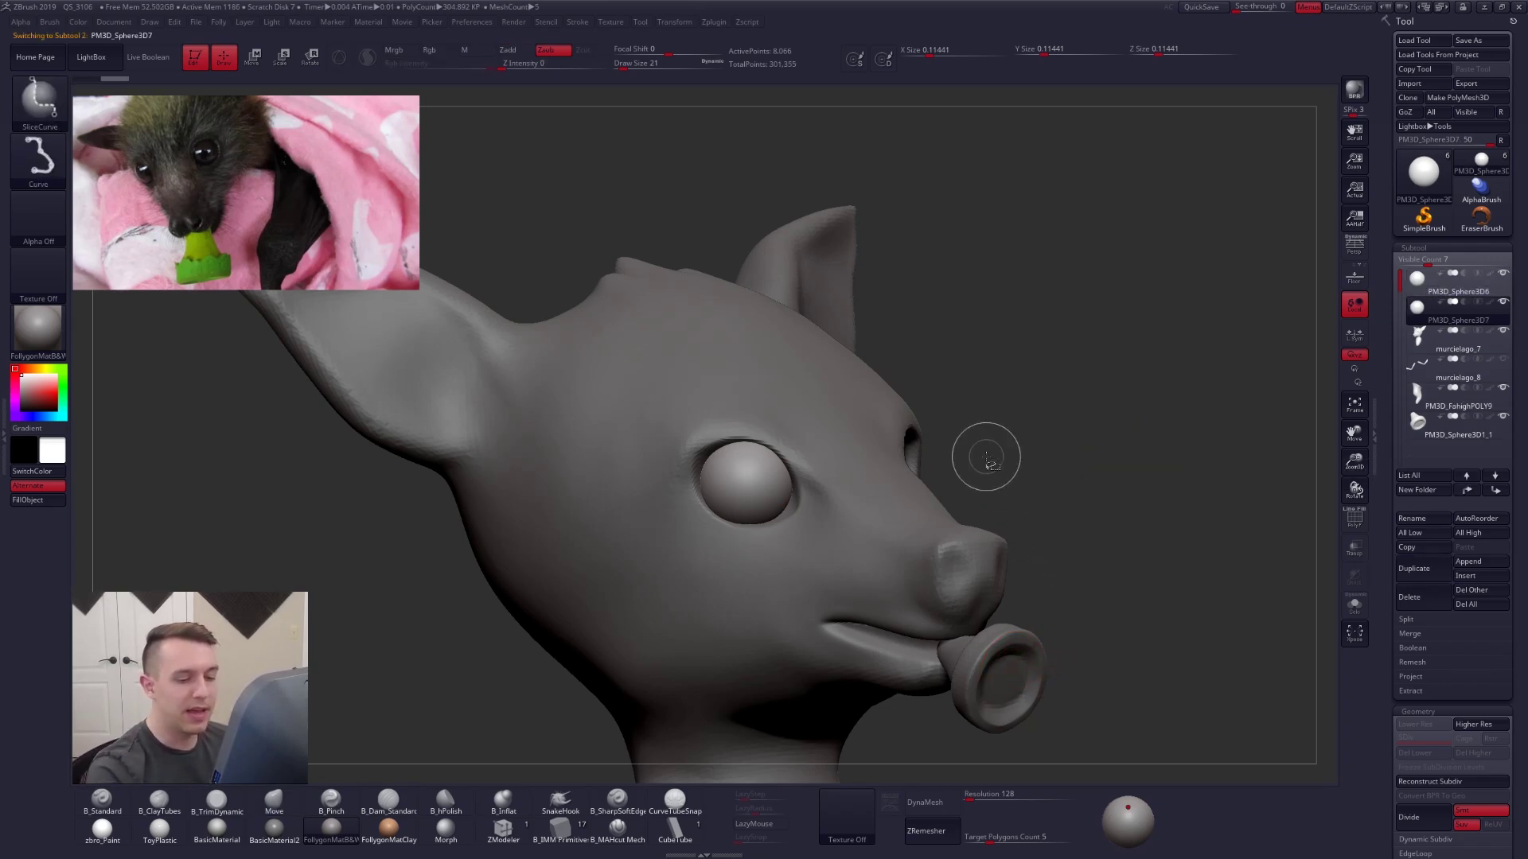
pyautogui.hotkey('ctrl', 'shift')
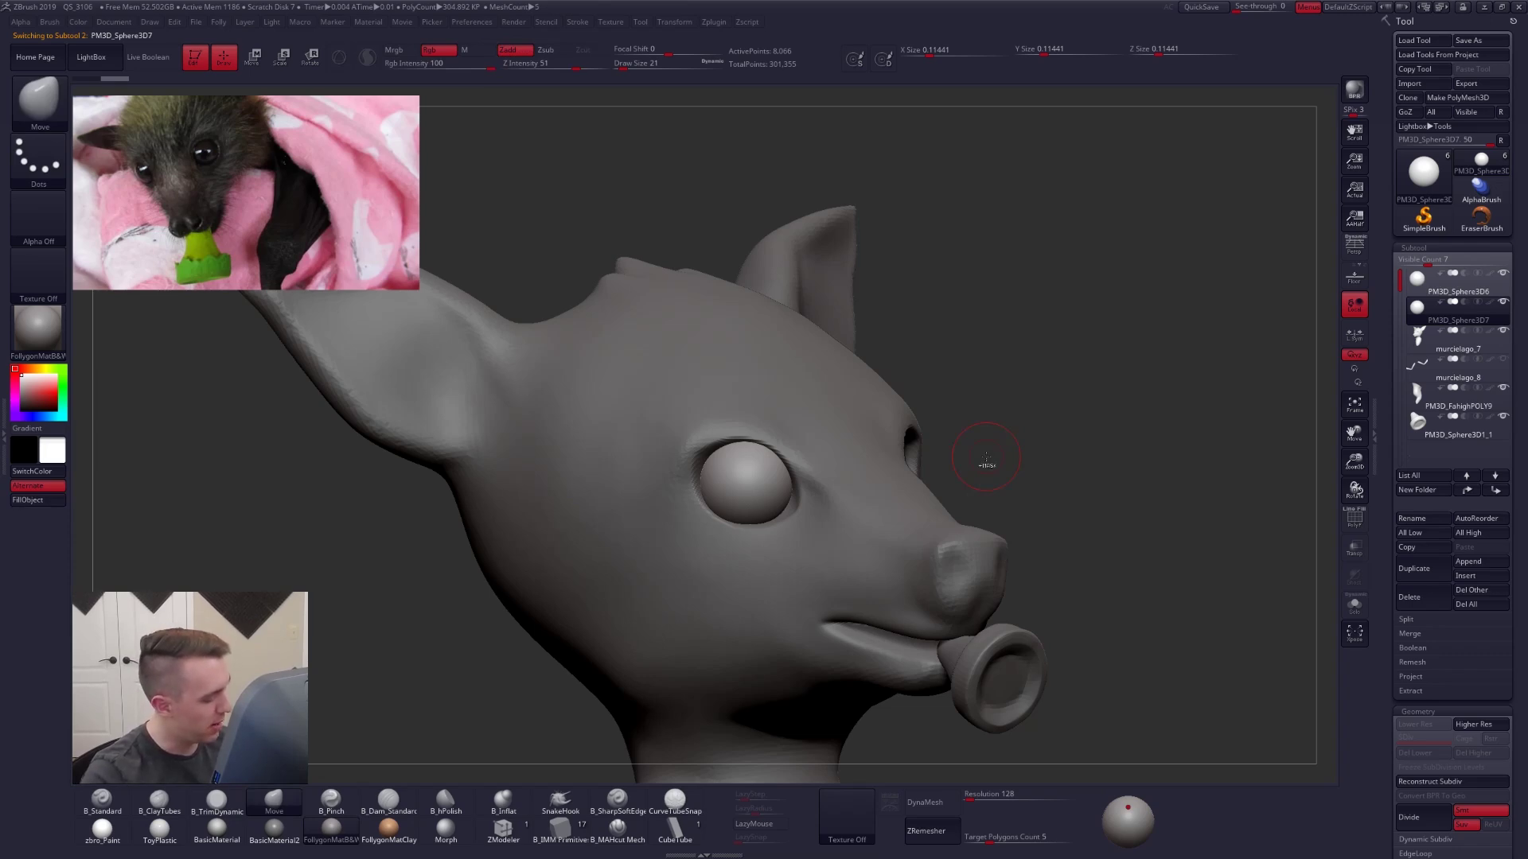
pyautogui.hotkey('ctrl', 'shift')
pyautogui.keyDown('ctrl'); pyautogui.keyDown('shift'); pyautogui.click(40, 102); pyautogui.keyUp('shift'); pyautogui.keyUp('ctrl')
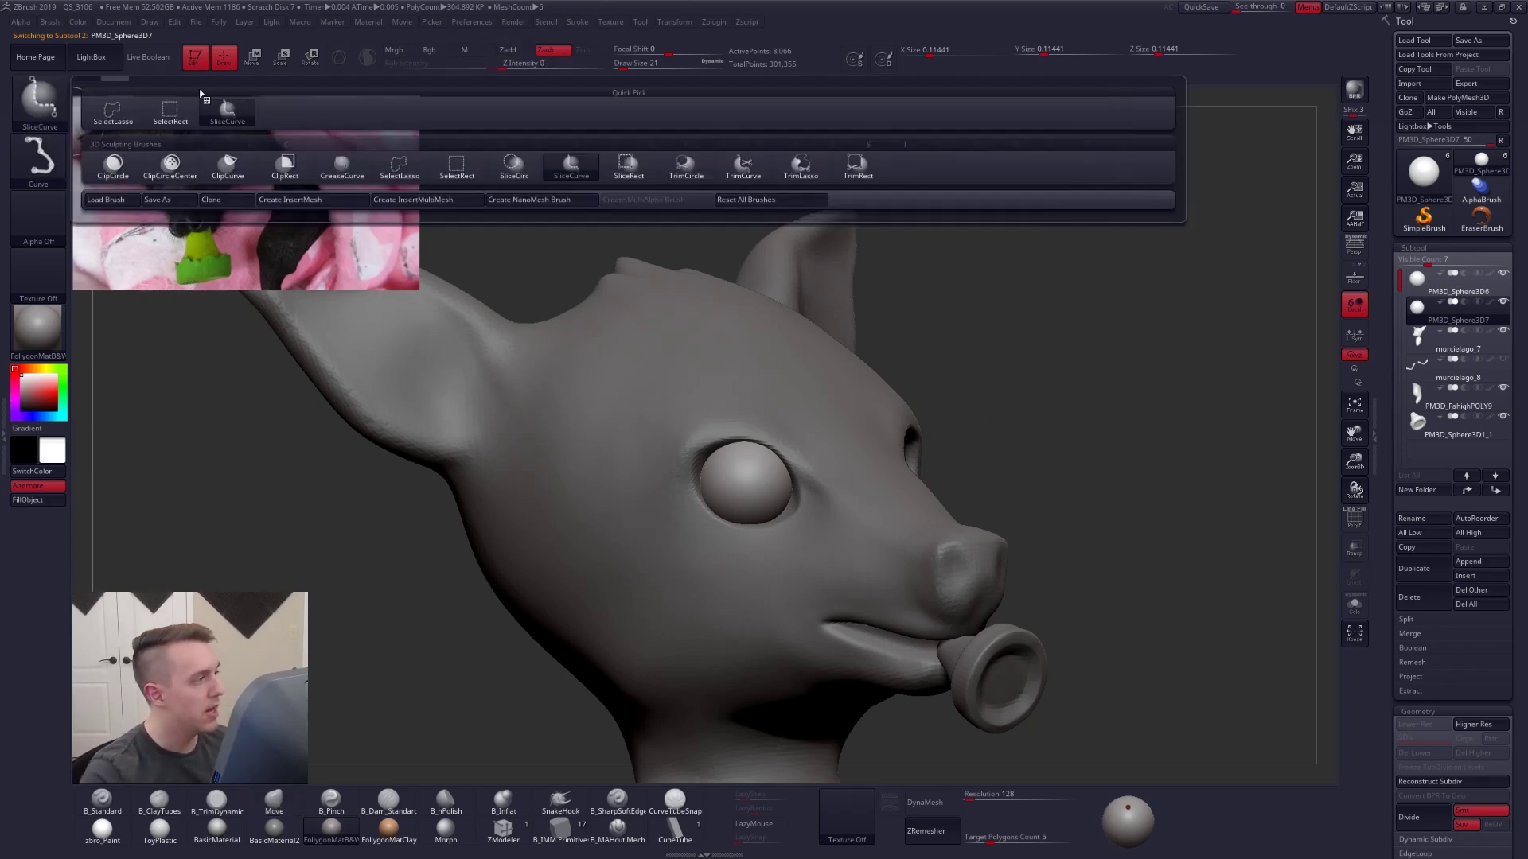
pyautogui.hotkey('ctrl', 'shift')
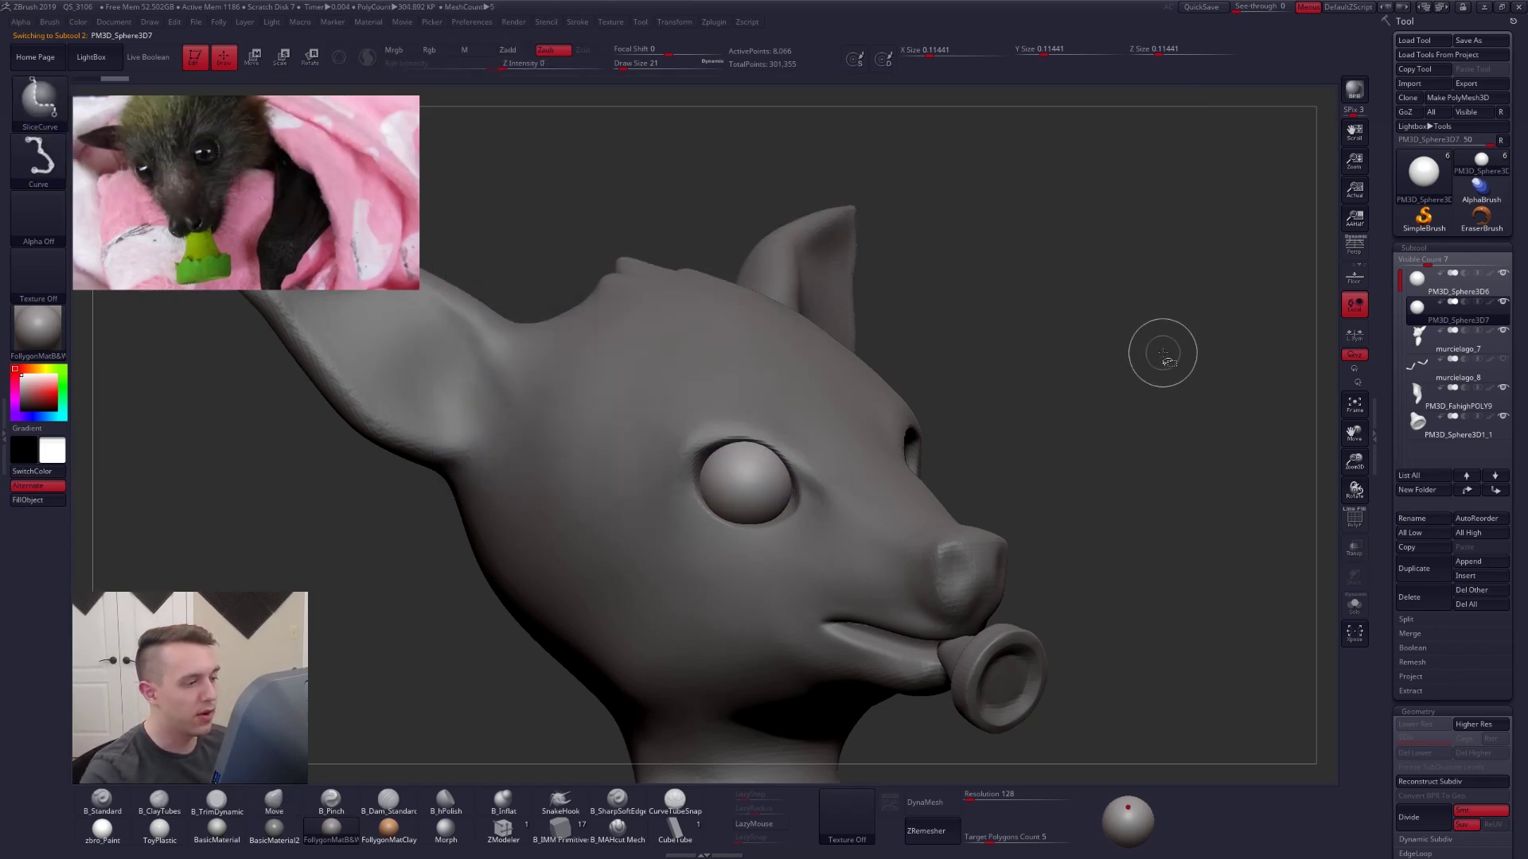
pyautogui.keyDown('ctrl'); pyautogui.keyDown('shift'); pyautogui.moveTo(654, 437); pyautogui.dragTo(967, 595); pyautogui.keyUp('shift'); pyautogui.keyUp('ctrl')
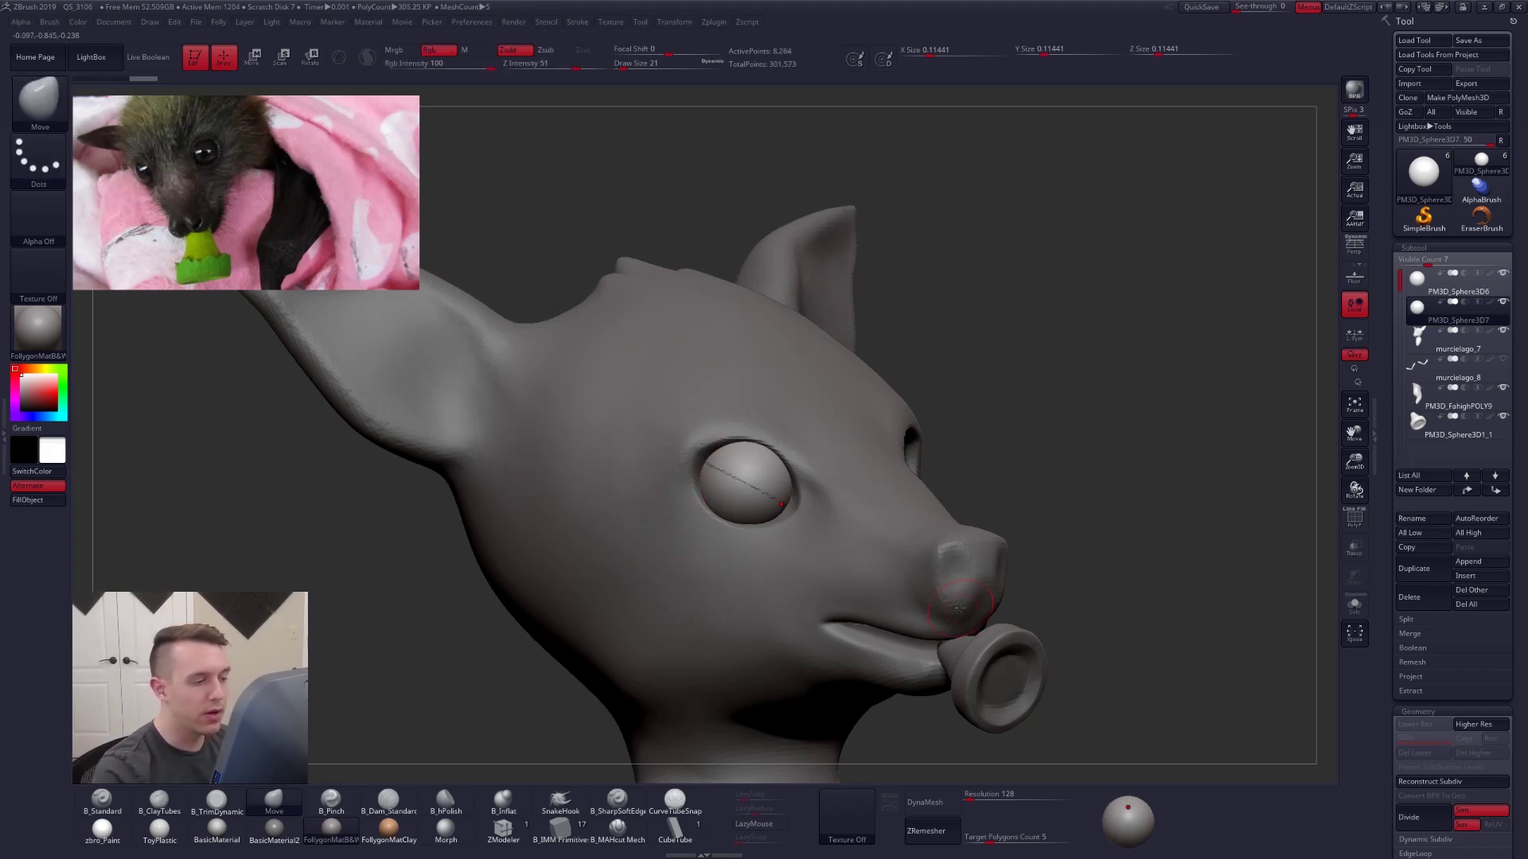
# - Isolate the sliced sphere, inspect its polygroups up close, and switch the selection brush to SelectLasso
pyautogui.hotkey('shift', 'f')
pyautogui.hotkey('alt', 's')
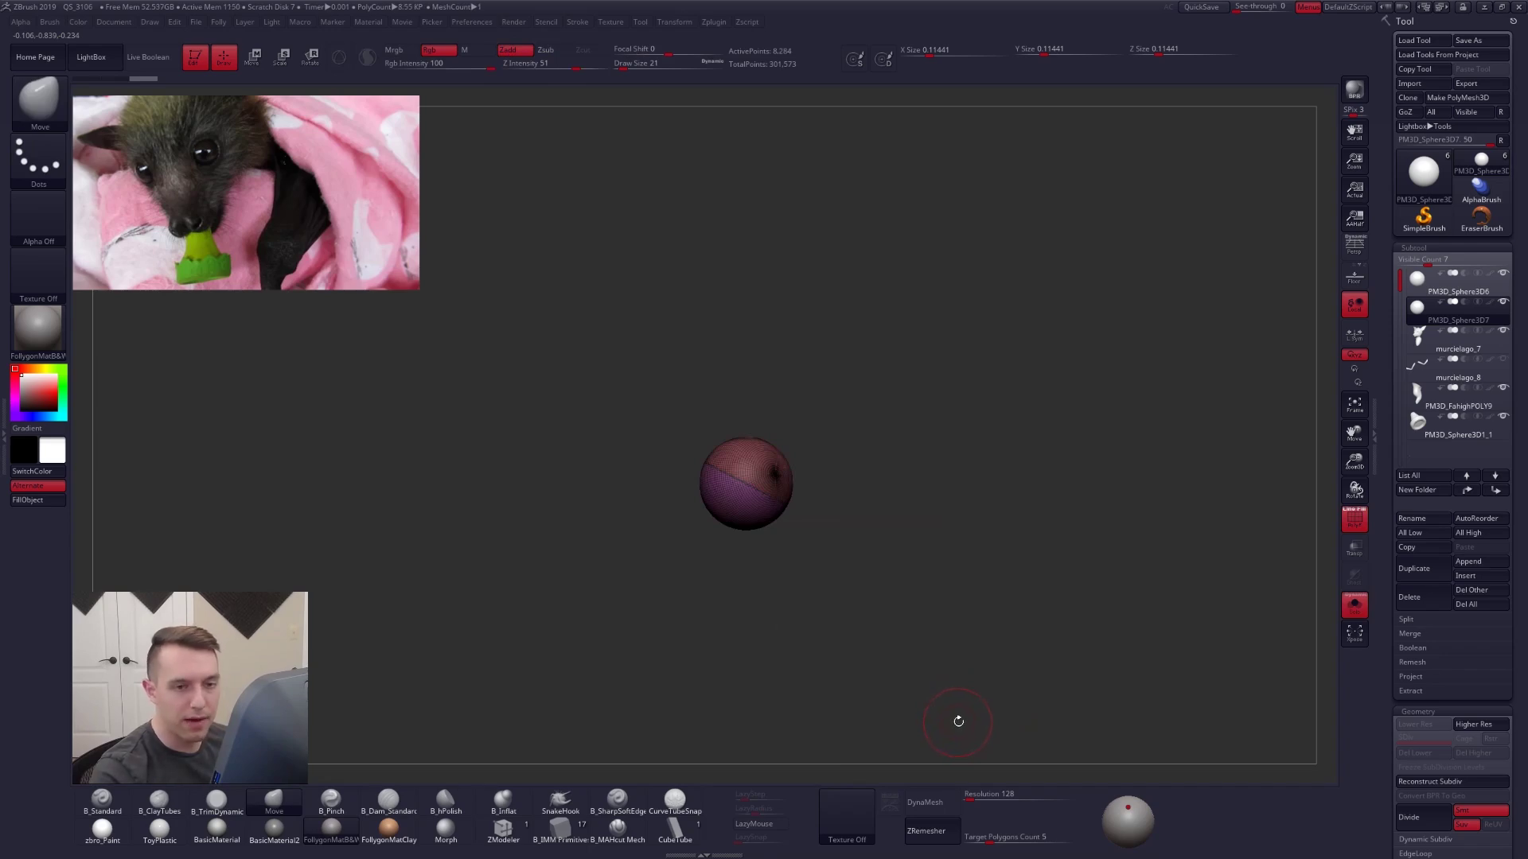
pyautogui.hotkey('ctrl', 'shift', 'a')
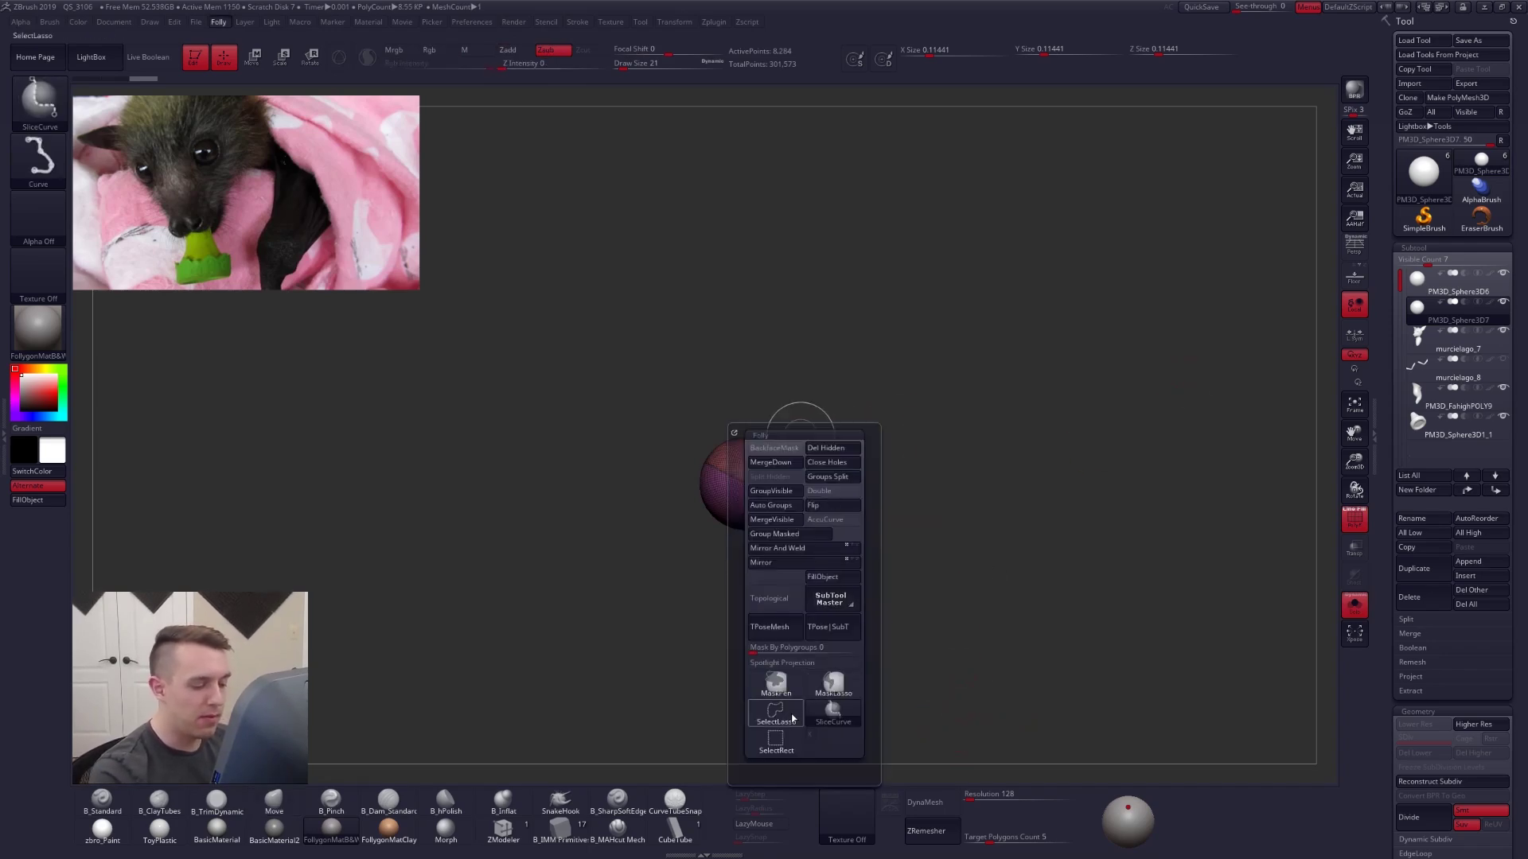
pyautogui.click(791, 714)
pyautogui.moveTo(883, 525)
pyautogui.keyDown('alt'); pyautogui.mouseDown()
pyautogui.moveTo(824, 567)
pyautogui.moveTo(810, 537)
pyautogui.mouseUp(); pyautogui.keyUp('alt')
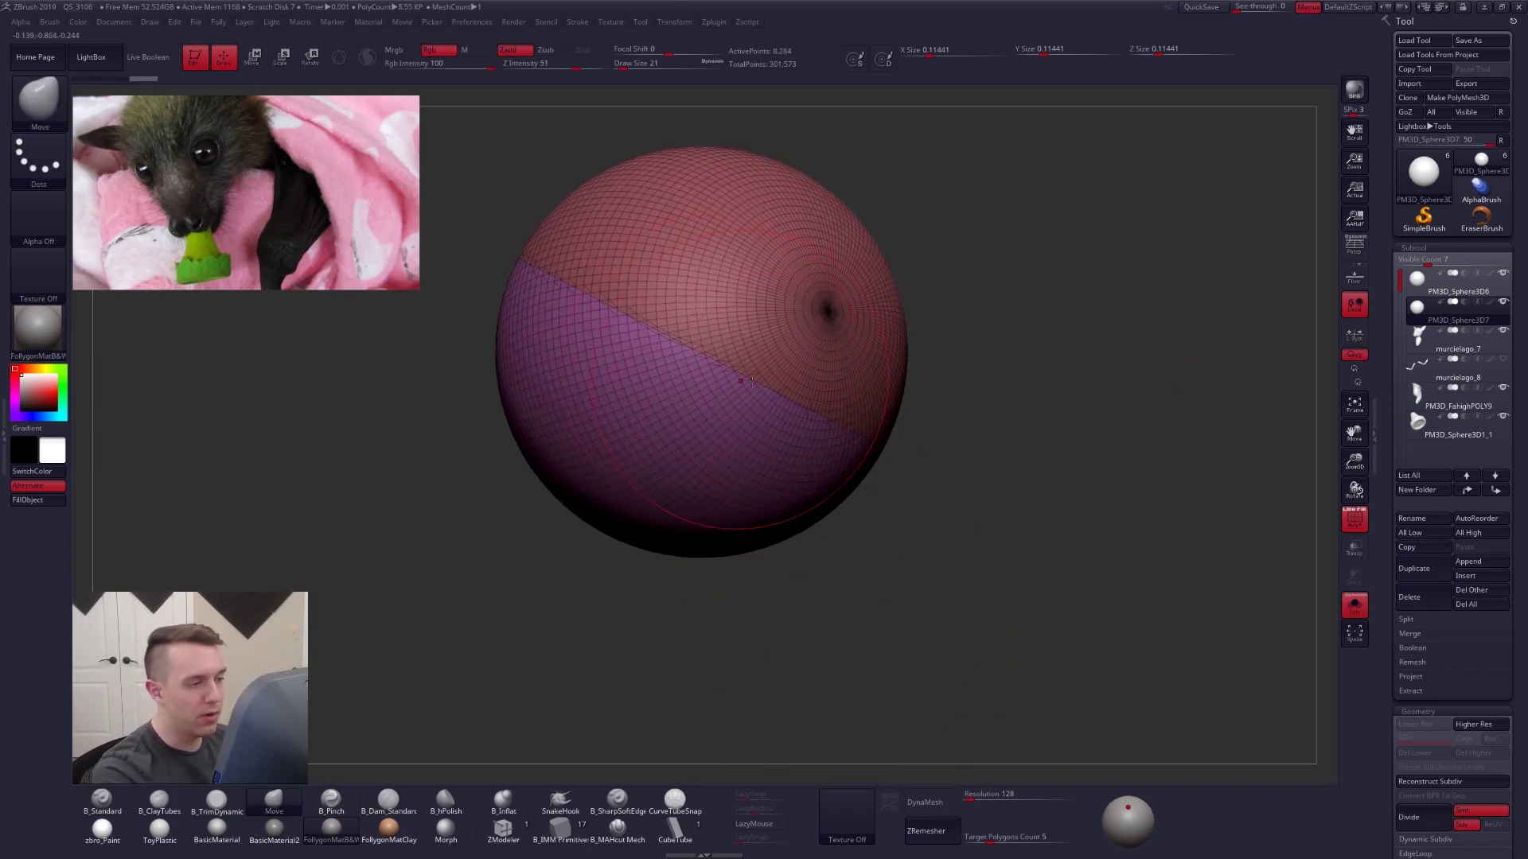
pyautogui.keyDown('ctrl'); pyautogui.moveTo(758, 375); pyautogui.dragTo(712, 339, button='right'); pyautogui.keyUp('ctrl')
pyautogui.hotkey('shift', 'f')
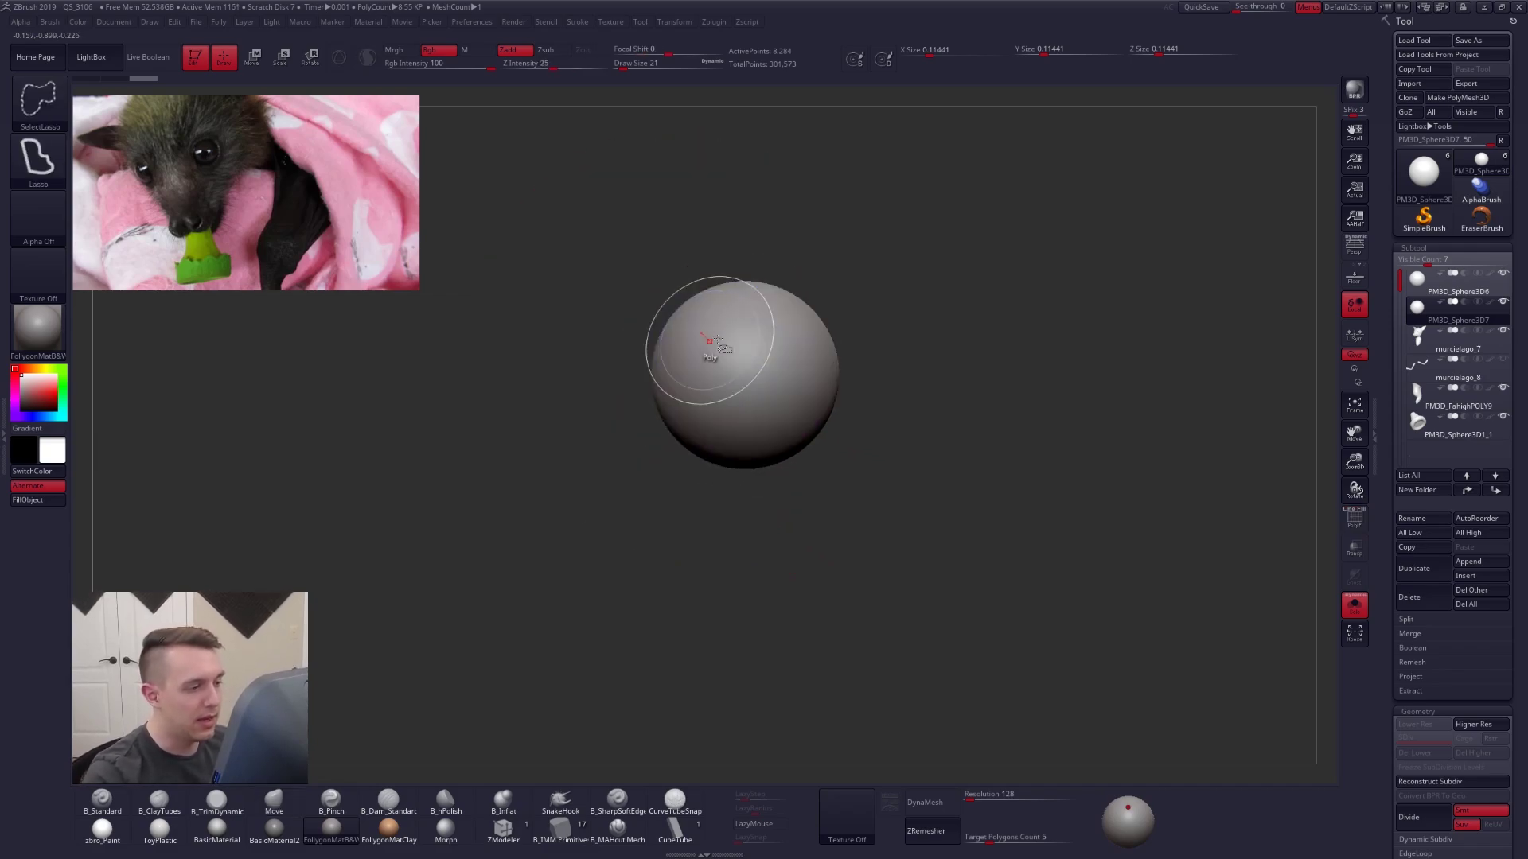
pyautogui.keyDown('ctrl'); pyautogui.keyDown('shift'); pyautogui.click(770, 340); pyautogui.keyUp('shift'); pyautogui.keyUp('ctrl')
pyautogui.hotkey('ctrl', 'z')
pyautogui.keyDown('ctrl'); pyautogui.keyDown('shift'); pyautogui.click(798, 313); pyautogui.keyUp('shift'); pyautogui.keyUp('ctrl')
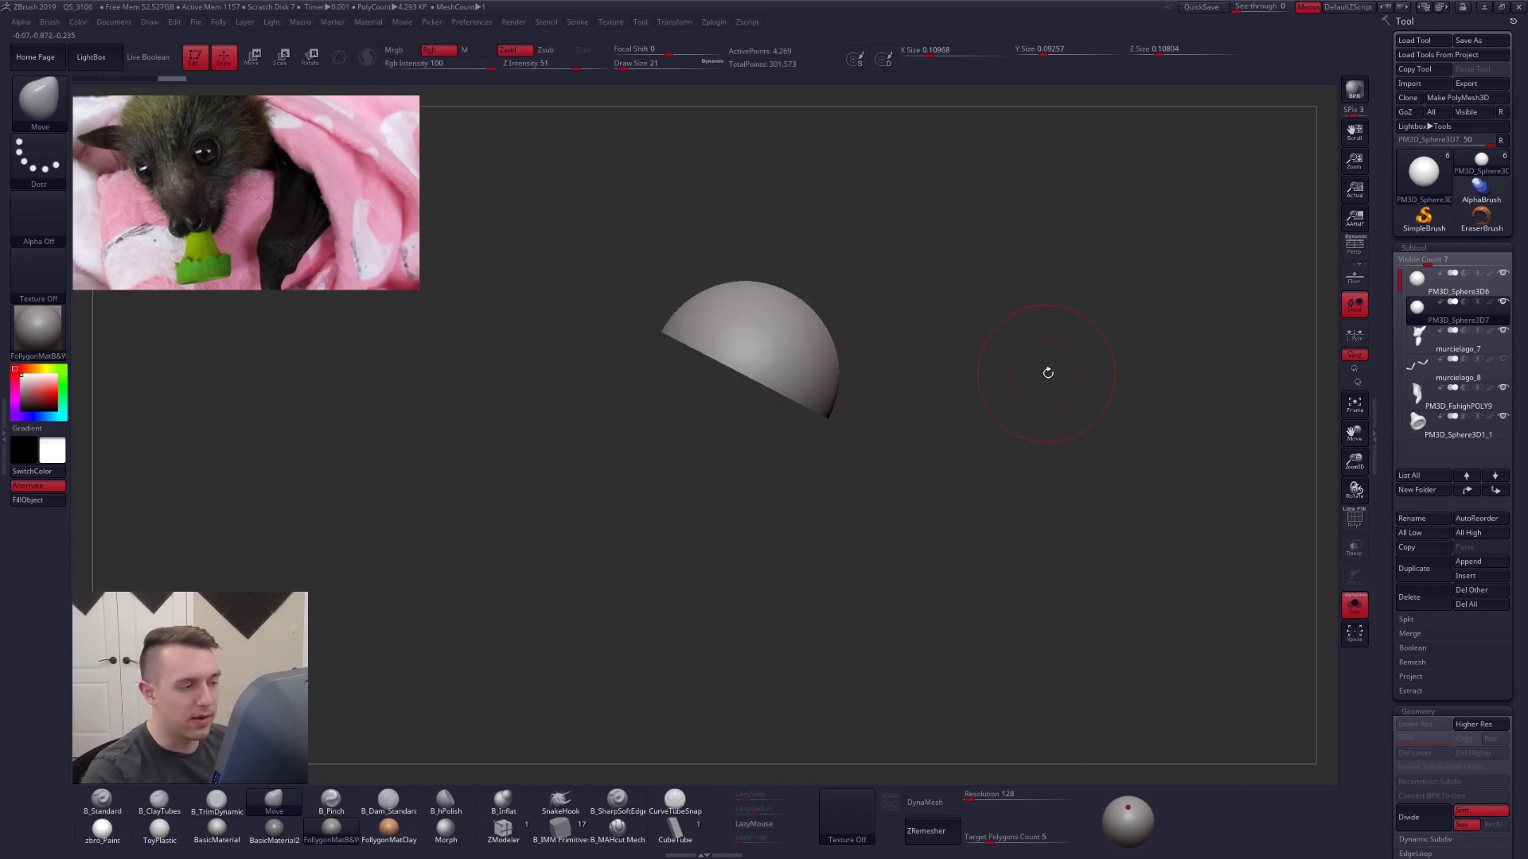
pyautogui.keyDown('ctrl'); pyautogui.keyDown('shift'); pyautogui.click(1080, 351); pyautogui.keyUp('shift'); pyautogui.keyUp('ctrl')
# - Scale the sliced sphere up uniformly to a size of about 0.131 with Transpose and bring the other subtools back into view
pyautogui.press('e')
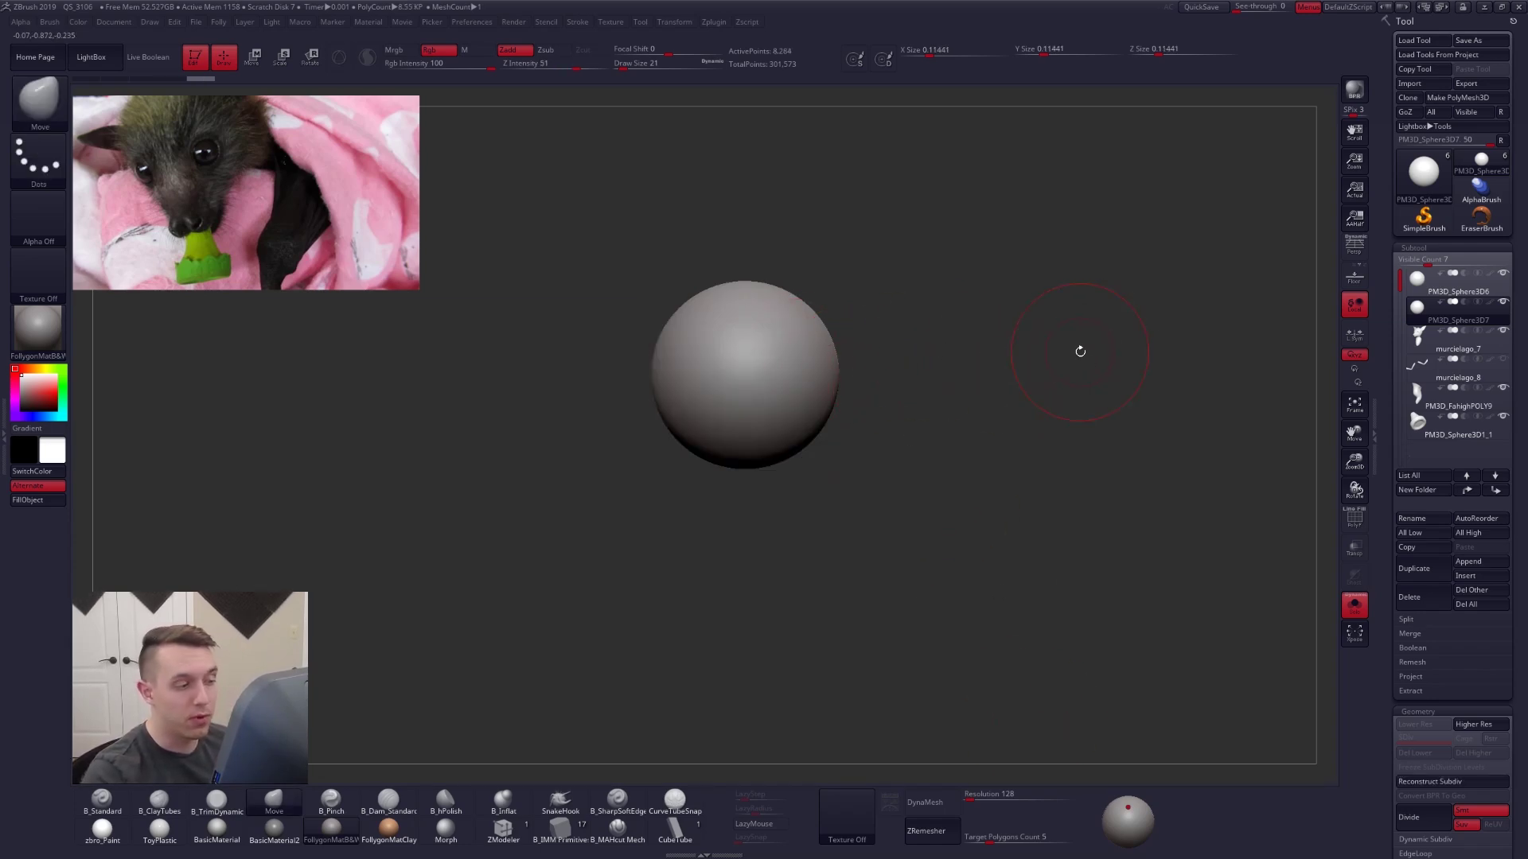
pyautogui.moveTo(801, 404); pyautogui.dragTo(903, 444)
pyautogui.click(926, 456)
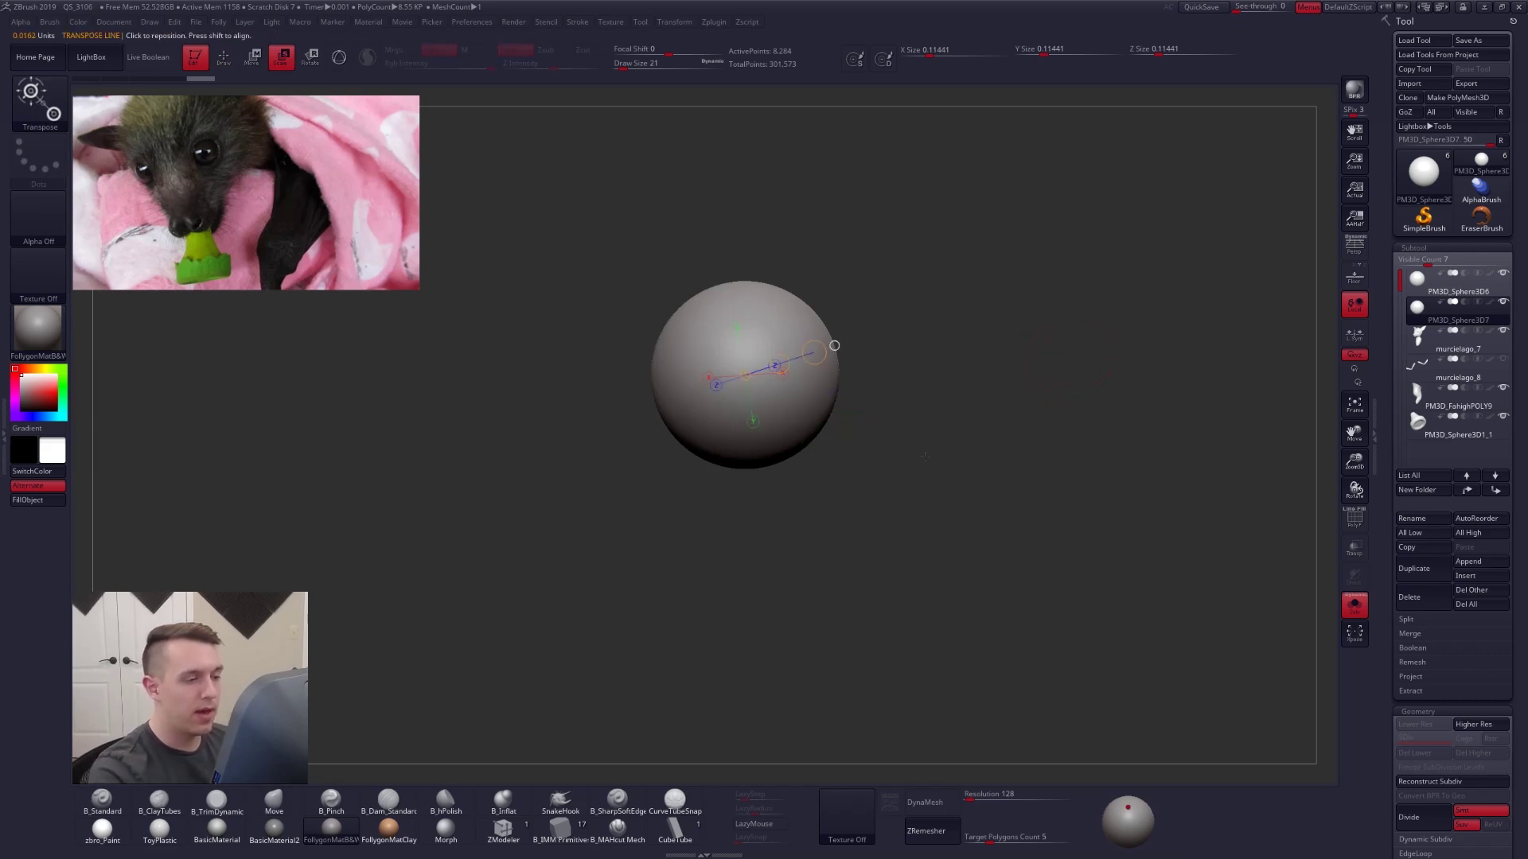
pyautogui.hotkey('alt', 's')
pyautogui.moveTo(822, 344); pyautogui.dragTo(816, 351)
pyautogui.press('q')
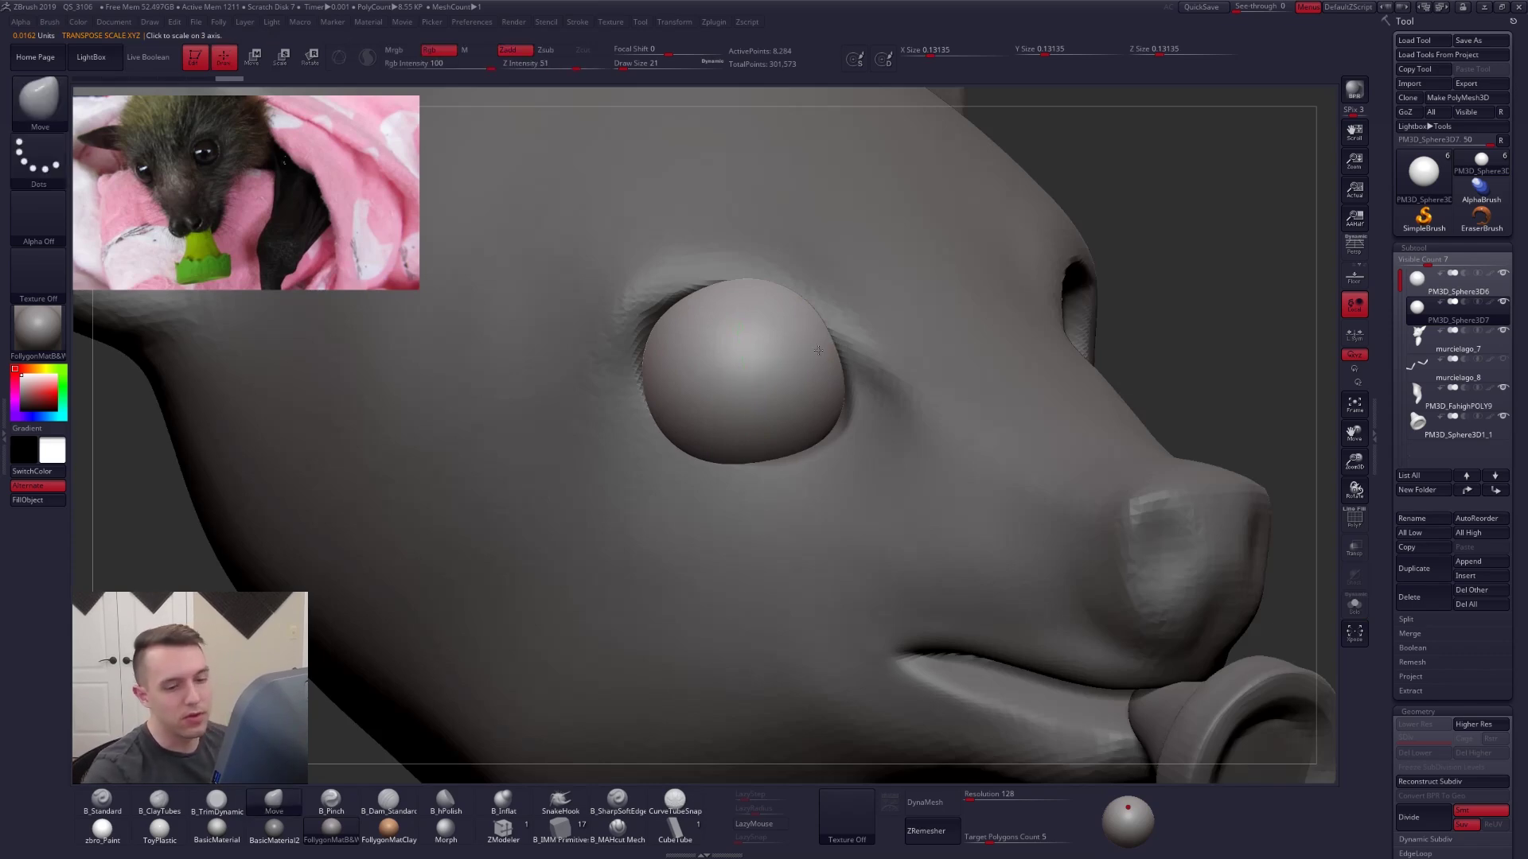
# - Show only the upper polygroup of the sliced sphere and split the hidden lower half into its own subtool
pyautogui.hotkey('shift', 'f')
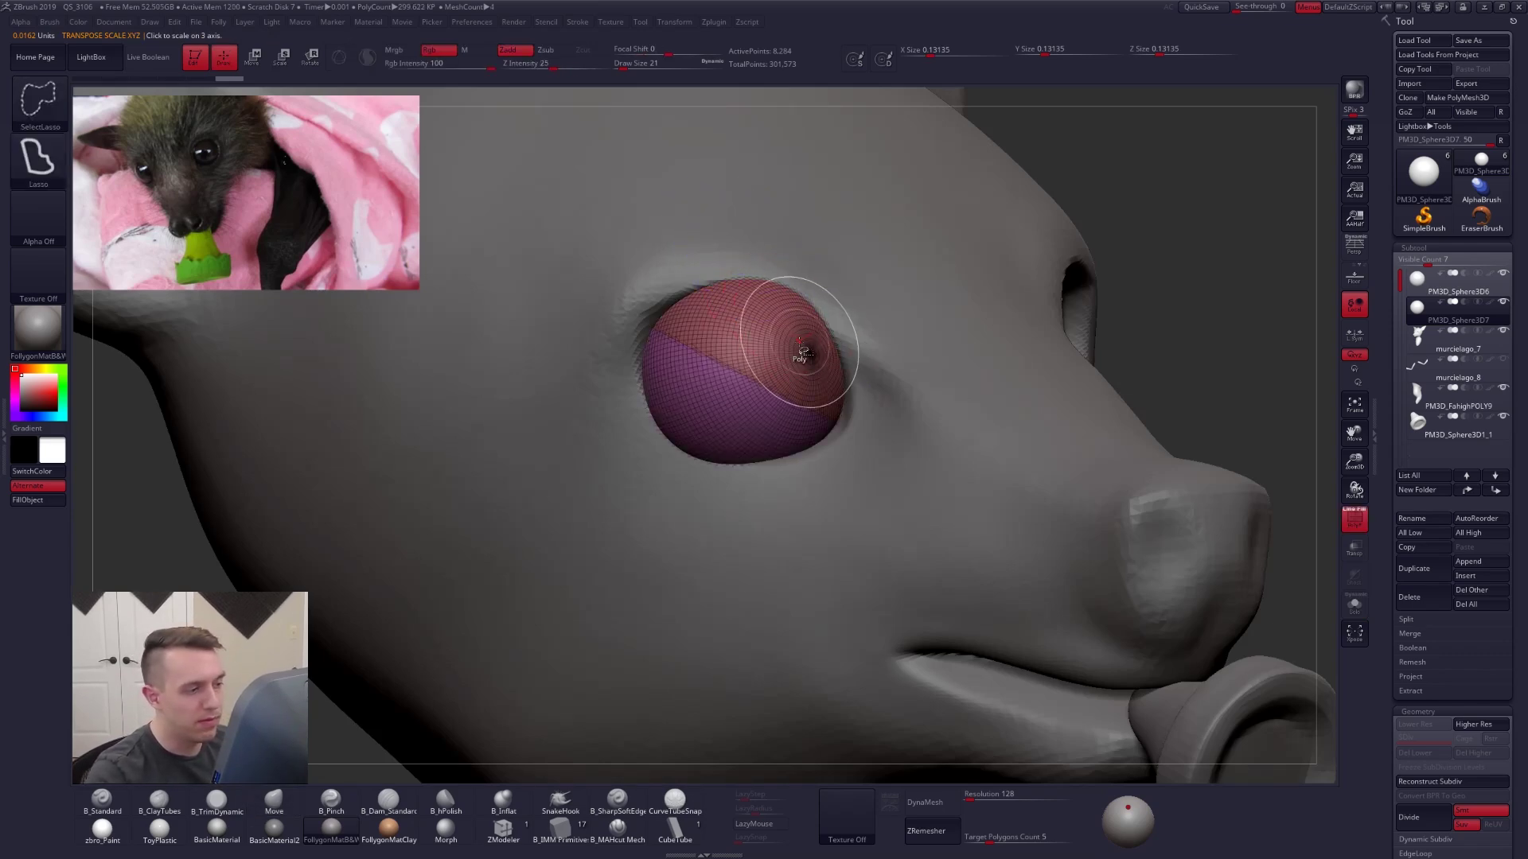
pyautogui.keyDown('ctrl'); pyautogui.keyDown('shift'); pyautogui.click(800, 344); pyautogui.keyUp('shift'); pyautogui.keyUp('ctrl')
pyautogui.press('f')
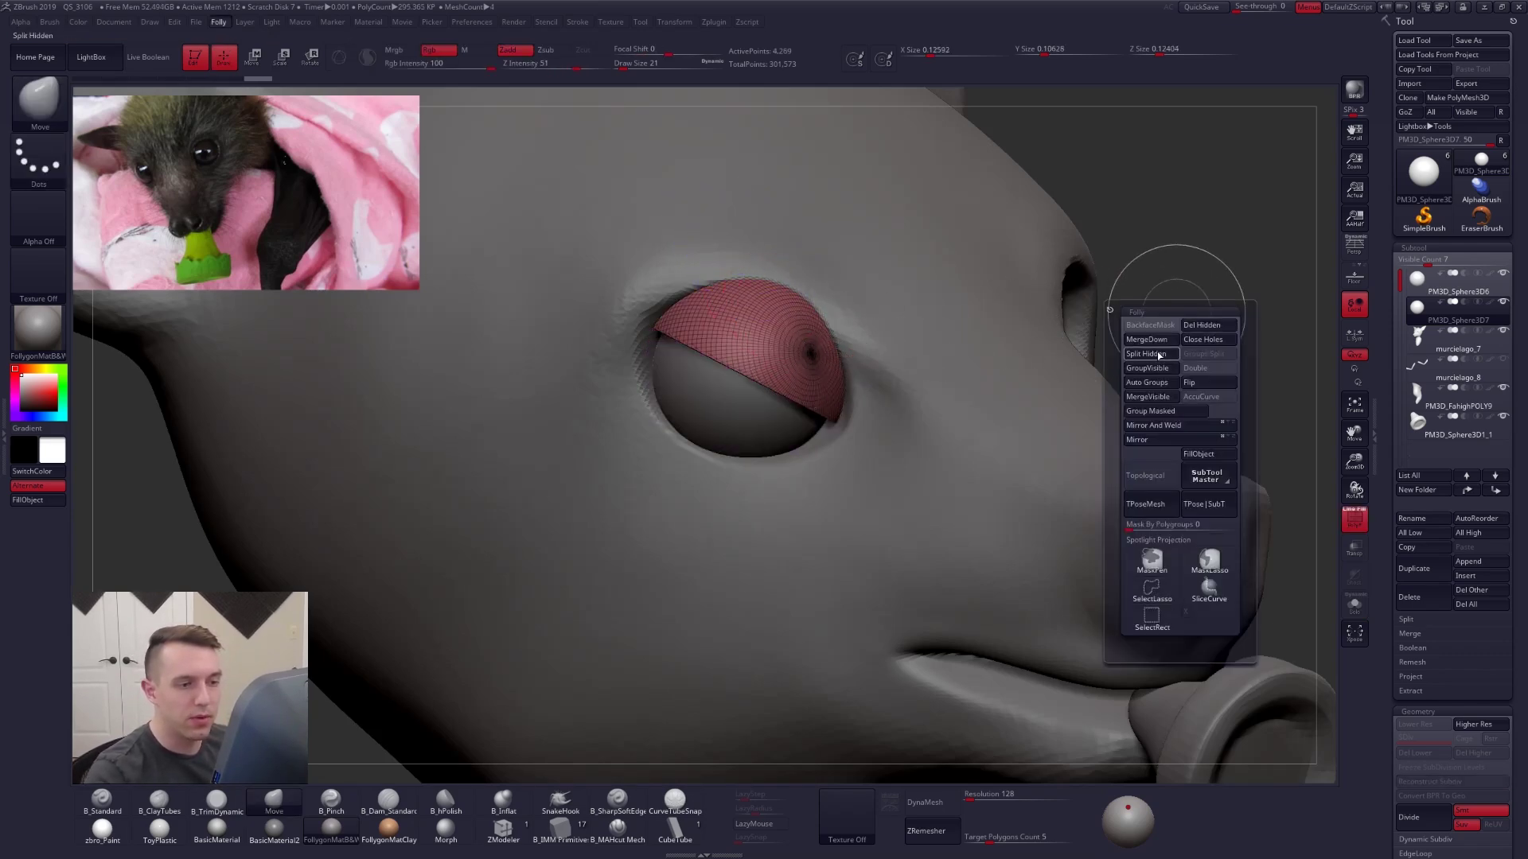
pyautogui.click(1158, 355)
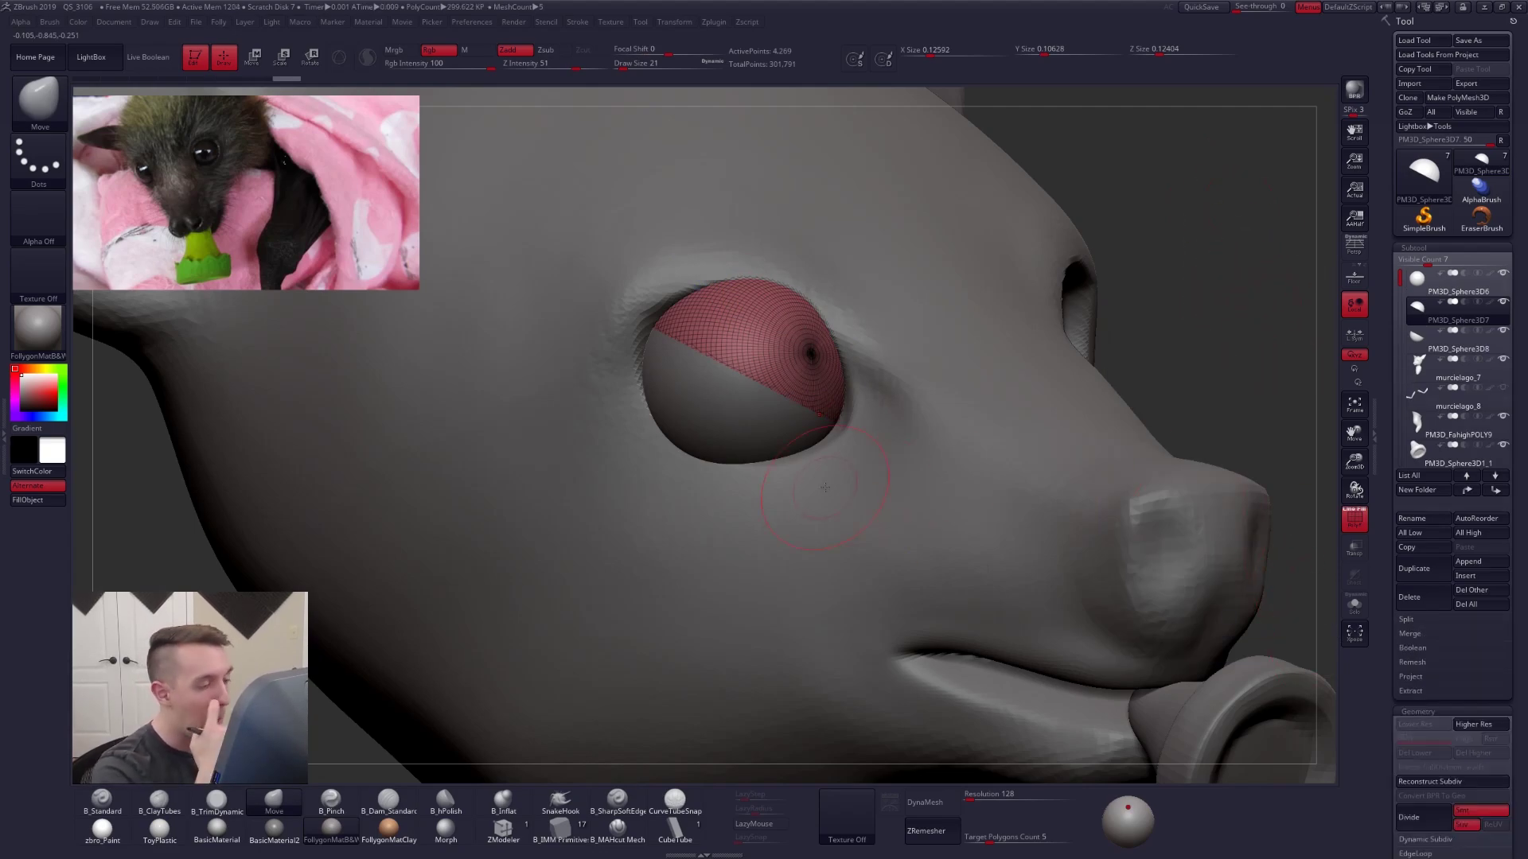
# - Close the open holes on both the upper and lower eyelid halves in Solo mode
pyautogui.moveTo(825, 487); pyautogui.dragTo(1152, 339, button='right')
pyautogui.moveTo(1425, 291)
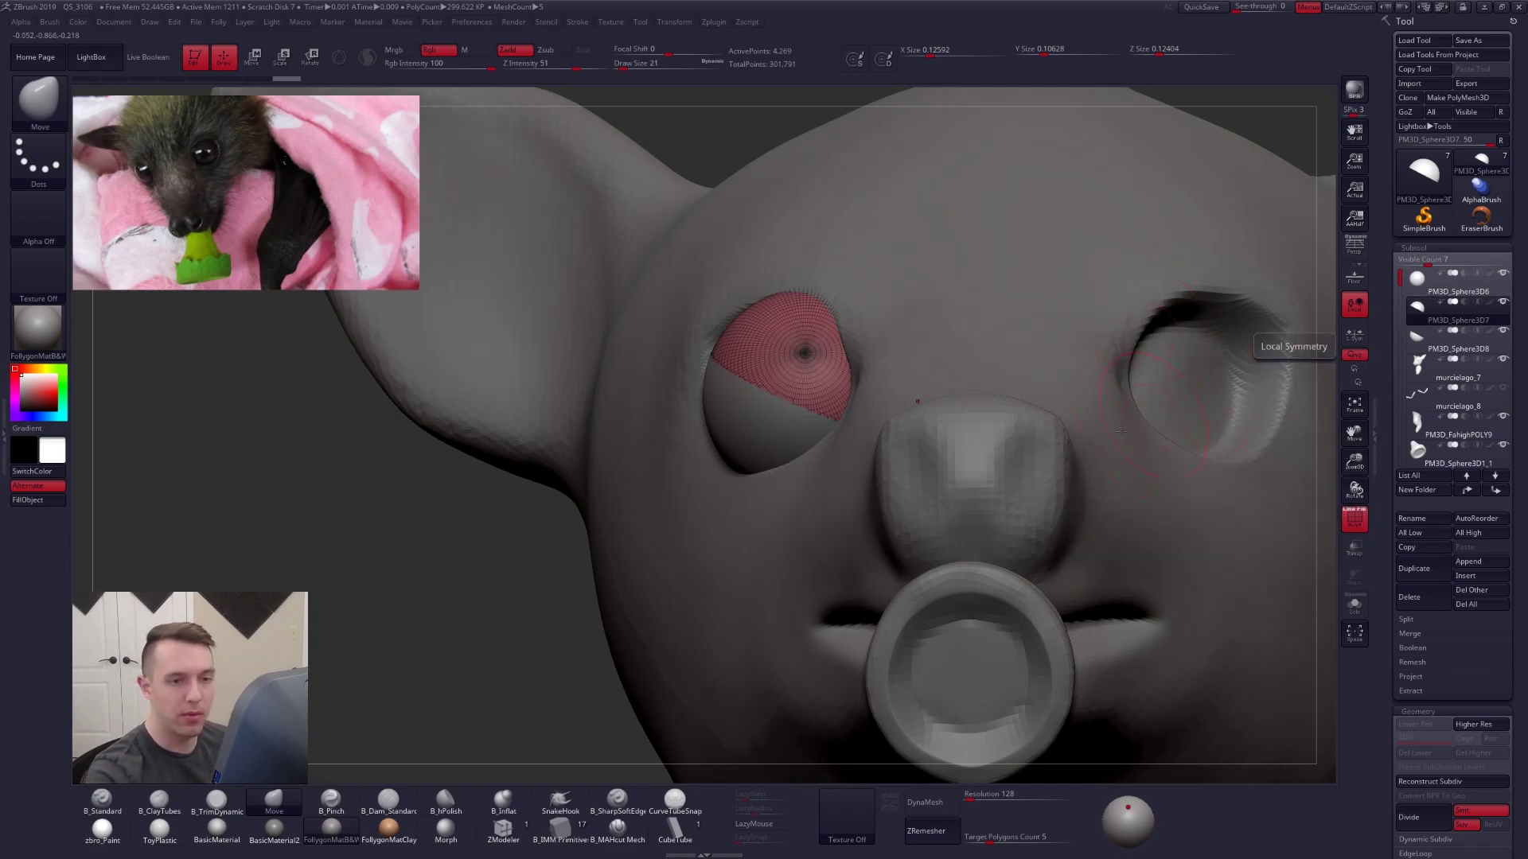
pyautogui.hotkey('alt', 's')
pyautogui.moveTo(1033, 403); pyautogui.dragTo(1070, 361, button='right')
pyautogui.hotkey('ctrl', 'shift', 'f')
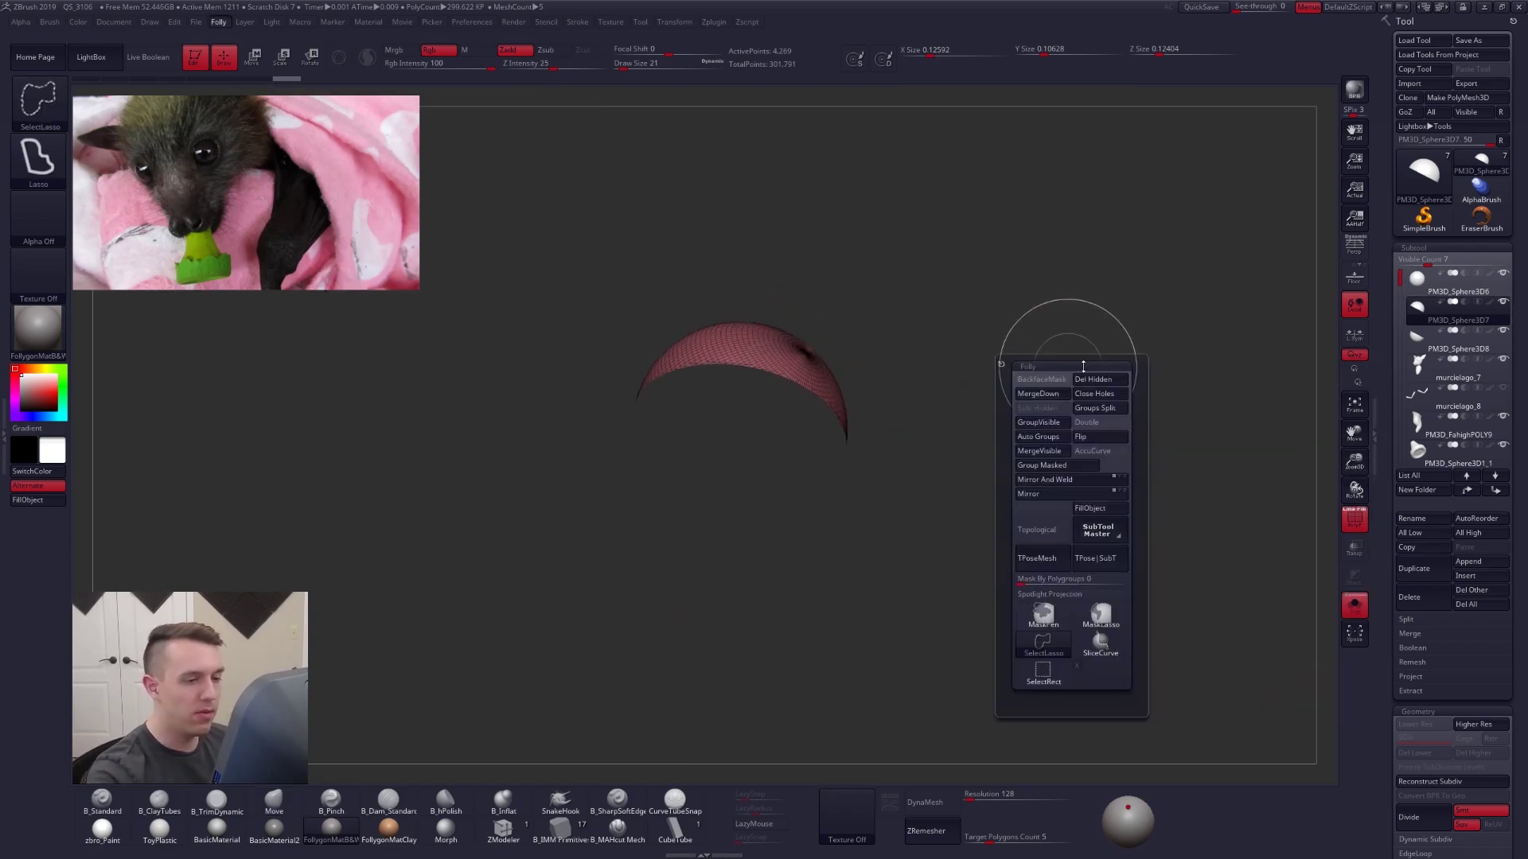
pyautogui.click(1094, 396)
pyautogui.press('Down')
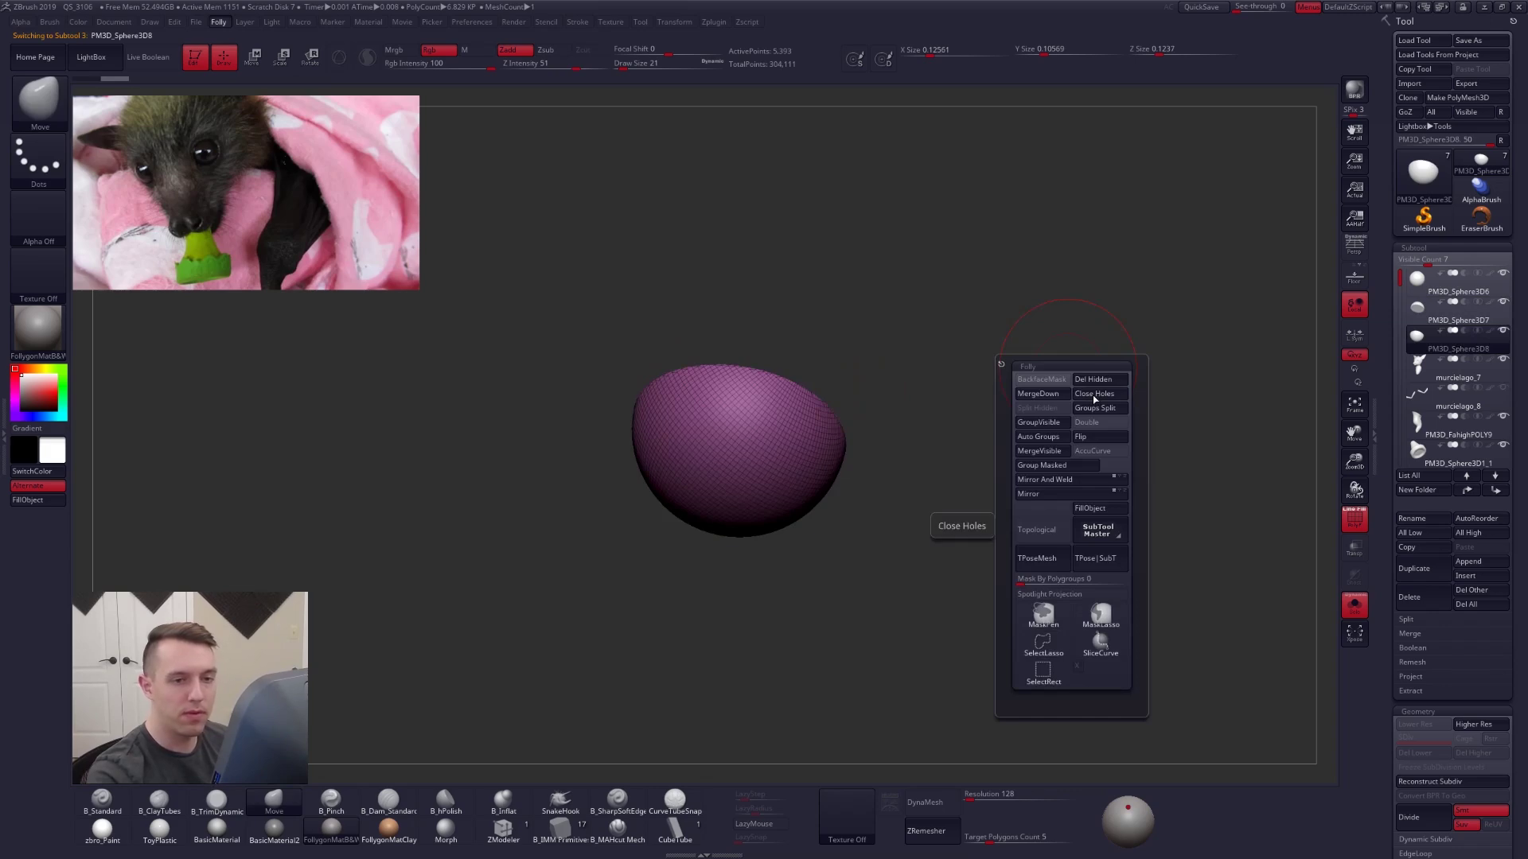
pyautogui.press('Up')
pyautogui.moveTo(930, 411)
pyautogui.mouseDown()
pyautogui.moveTo(912, 442)
pyautogui.moveTo(926, 434)
pyautogui.mouseUp()
pyautogui.hotkey('alt', 's')
# - Select the eyeball PM3D_Sphere3D6, replace the Transpose line with the Gizmo, and rotate the eyeball about 20 degrees
pyautogui.moveTo(920, 436); pyautogui.dragTo(731, 413, button='right')
pyautogui.click(1429, 292)
pyautogui.hotkey('alt', 's')
pyautogui.press('r')
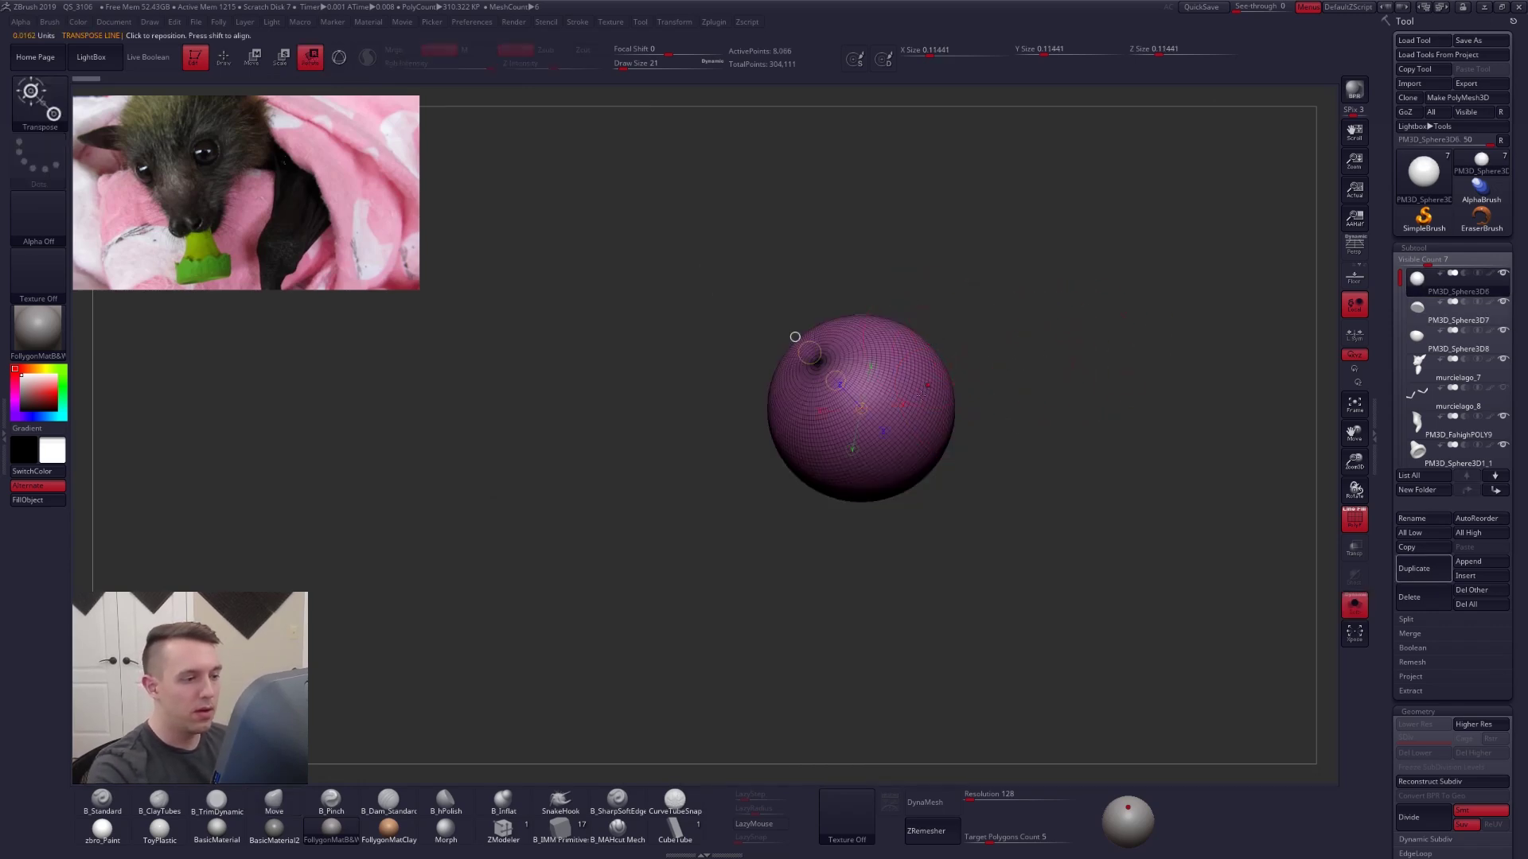
pyautogui.moveTo(864, 303); pyautogui.dragTo(869, 197)
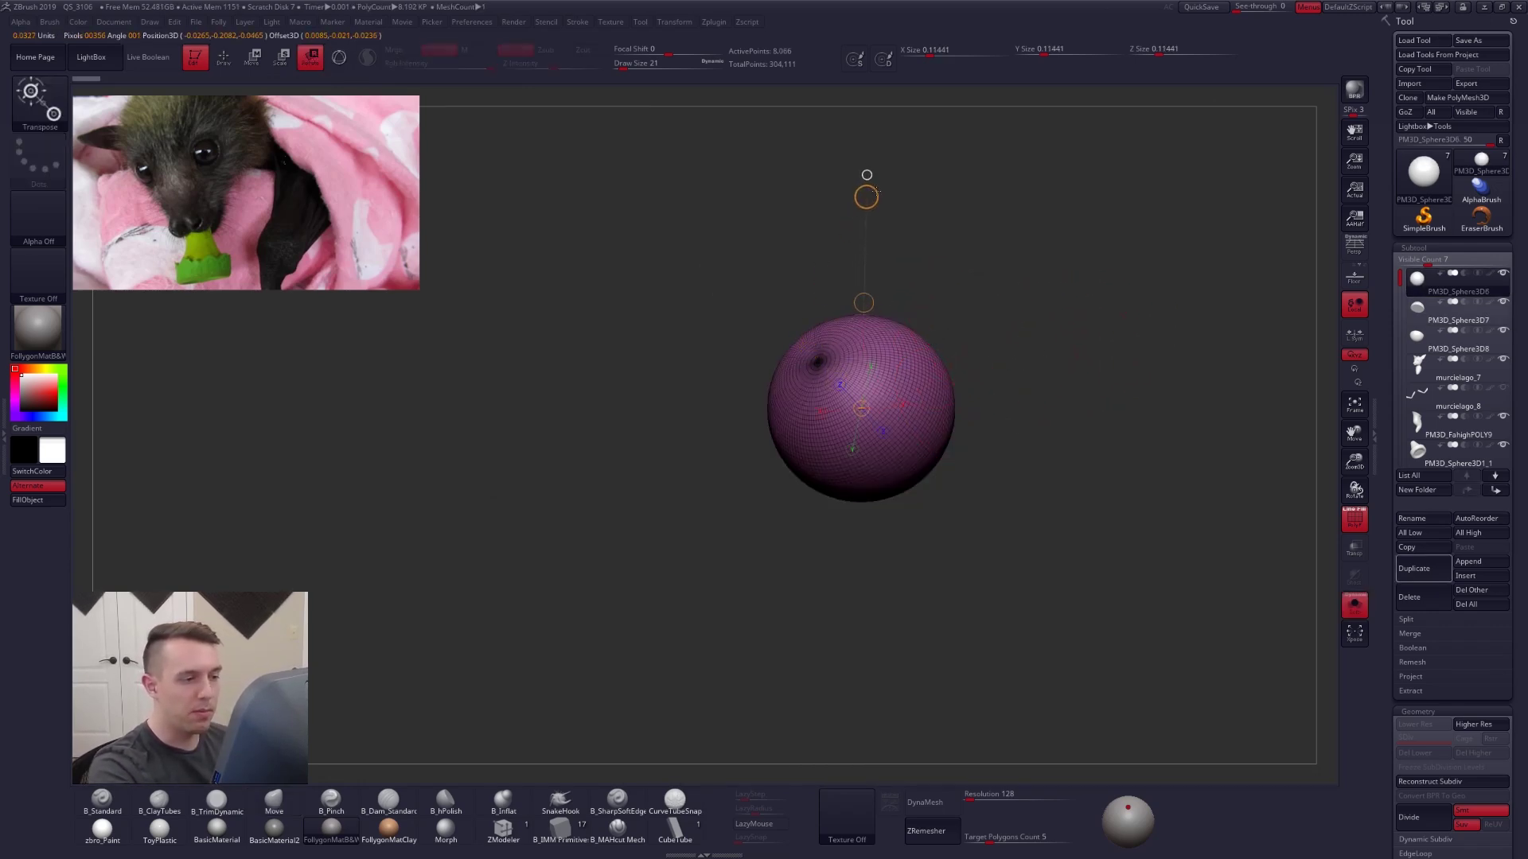
pyautogui.keyDown('alt'); pyautogui.moveTo(987, 526); pyautogui.dragTo(929, 558, button='right'); pyautogui.keyUp('alt')
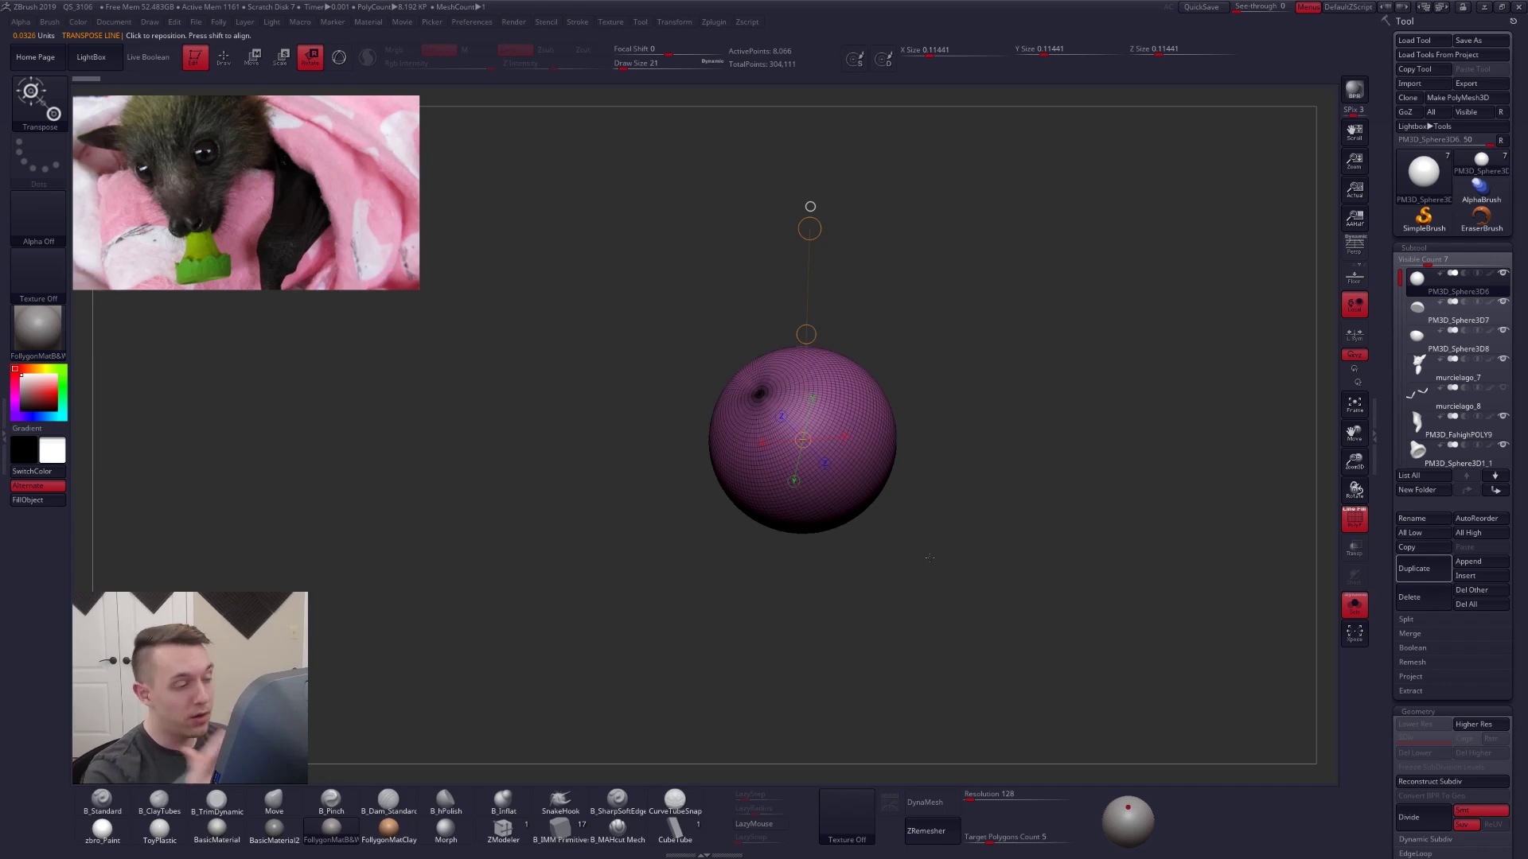
pyautogui.moveTo(750, 385); pyautogui.dragTo(684, 312)
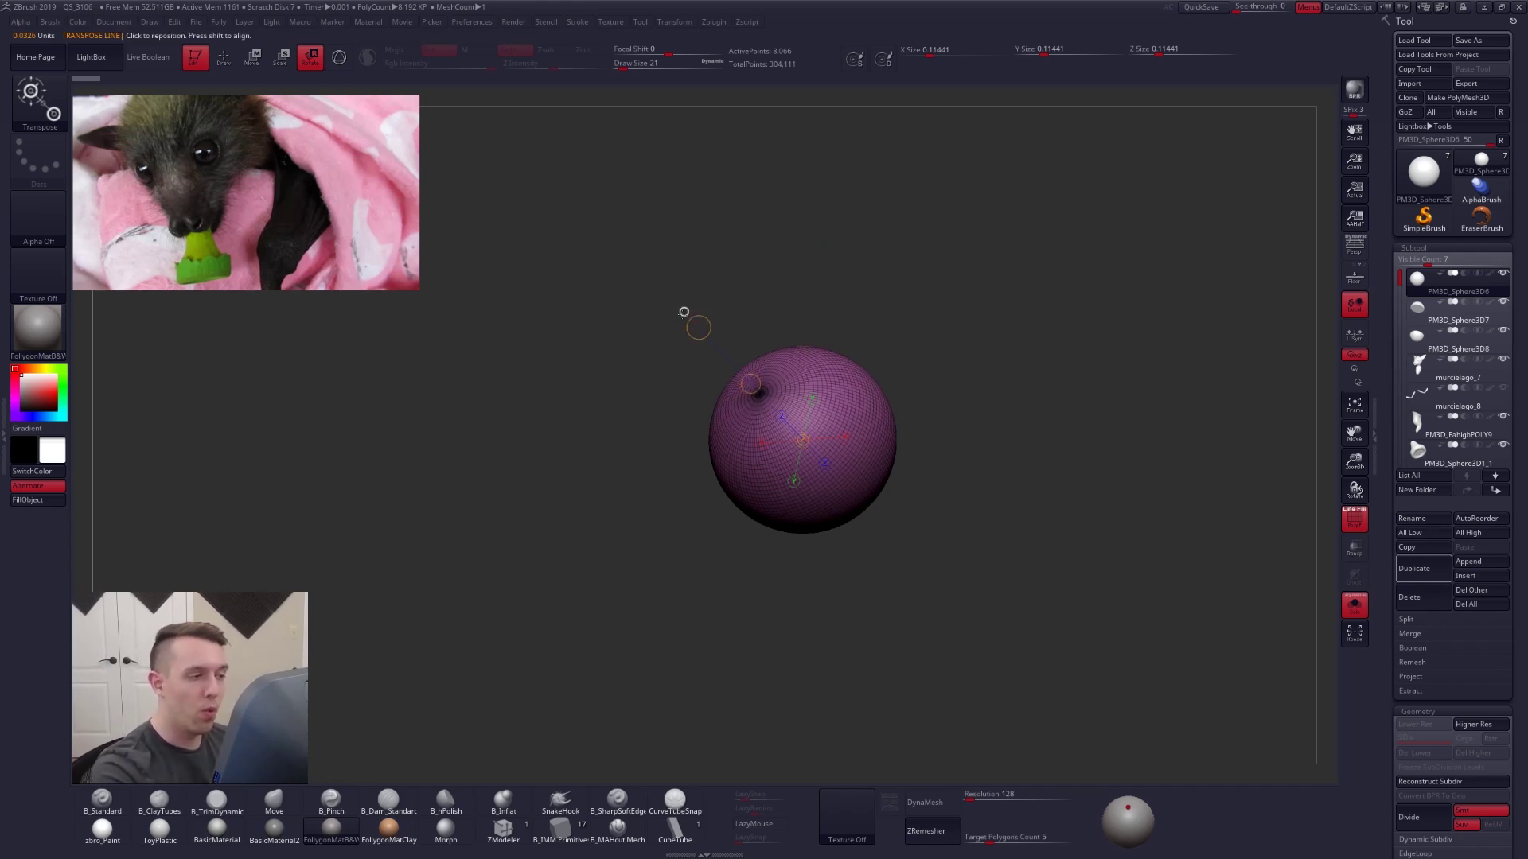
pyautogui.click(338, 57)
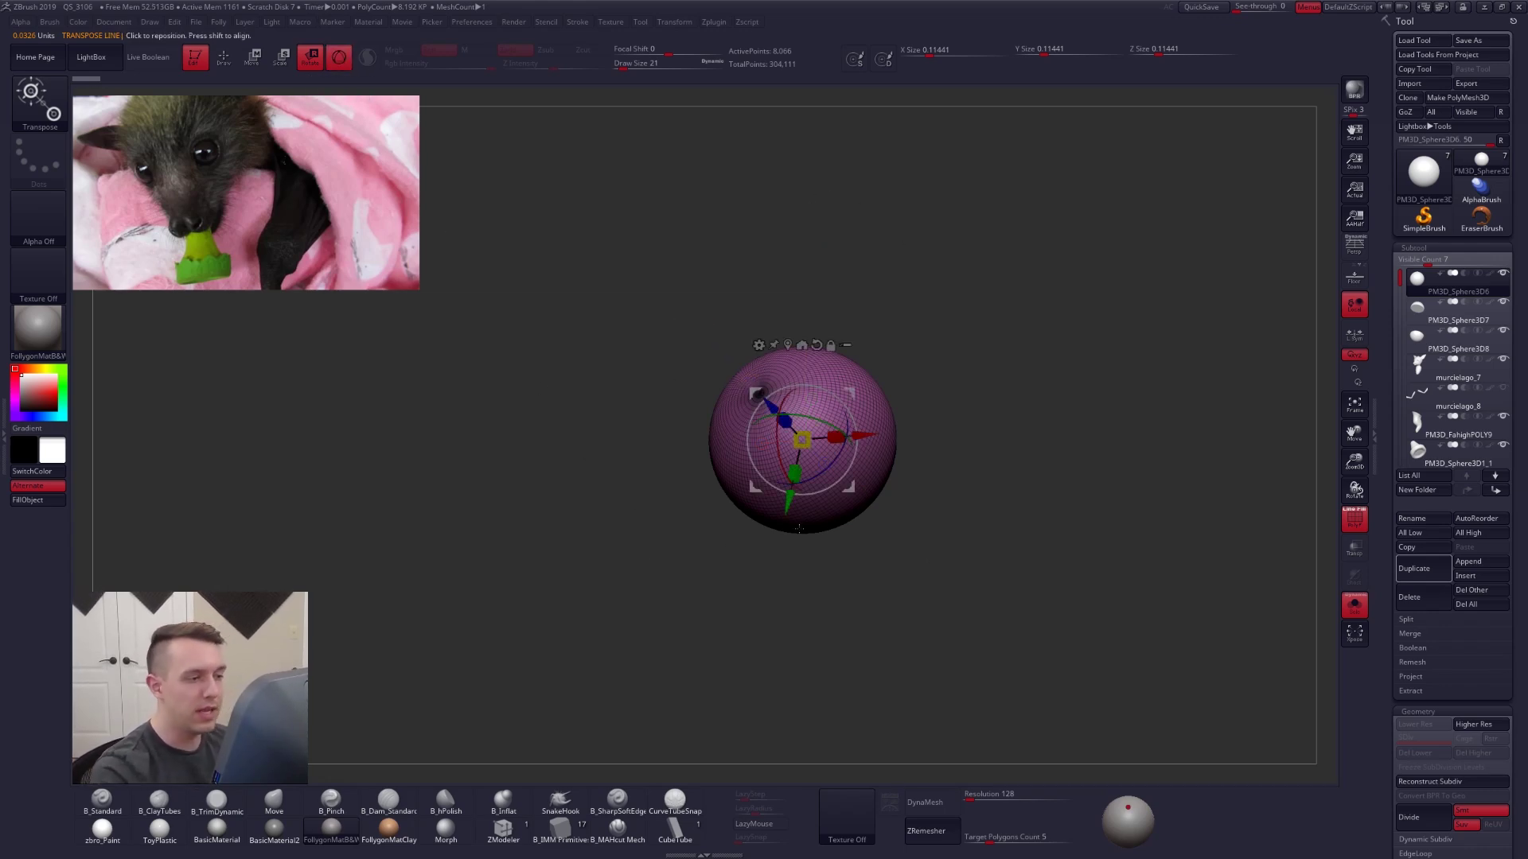
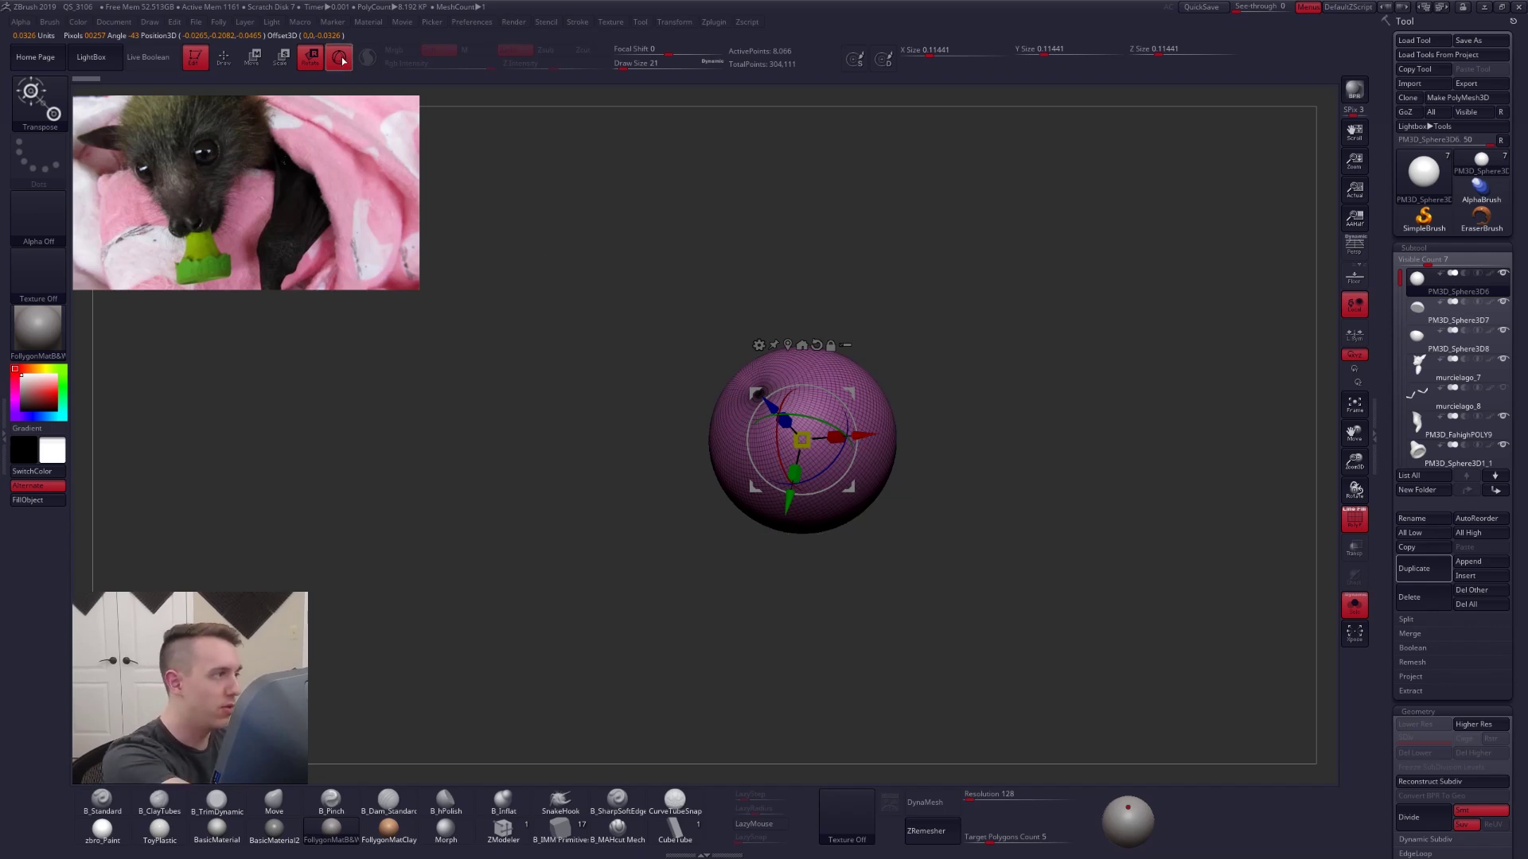
pyautogui.hotkey('alt', 's')
pyautogui.moveTo(872, 334); pyautogui.dragTo(843, 398, button='right')
pyautogui.moveTo(834, 381); pyautogui.dragTo(845, 384)
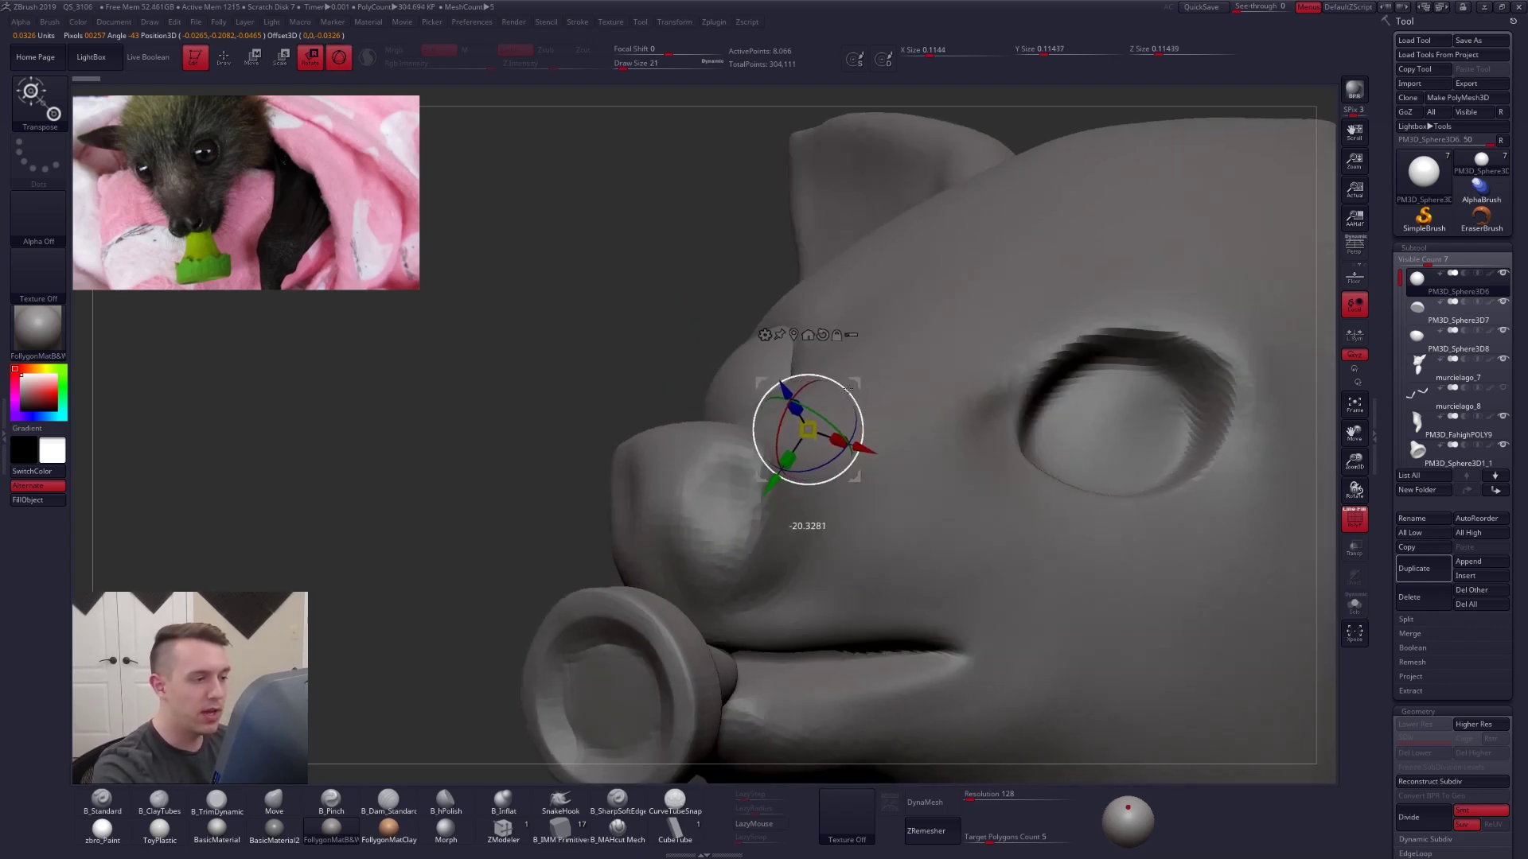
# - Rotate the upper and lower eyelid halves apart with the Gizmo to open the lids over the eyeball
pyautogui.keyDown('alt'); pyautogui.click(1040, 403); pyautogui.keyUp('alt')
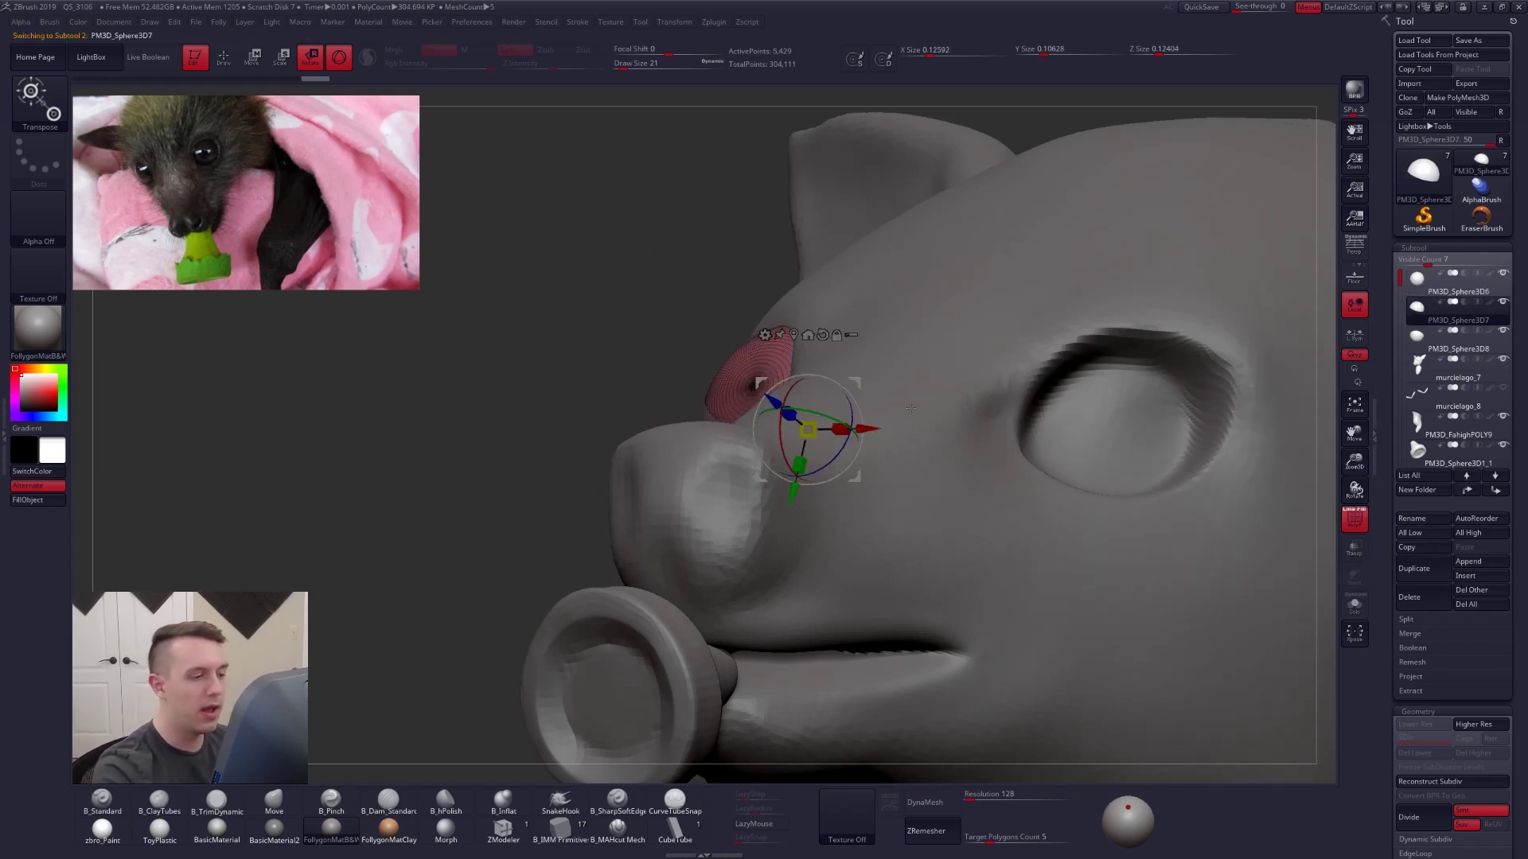
pyautogui.moveTo(850, 393); pyautogui.dragTo(840, 386)
pyautogui.click(1402, 338)
pyautogui.moveTo(772, 519); pyautogui.dragTo(1050, 454, button='right')
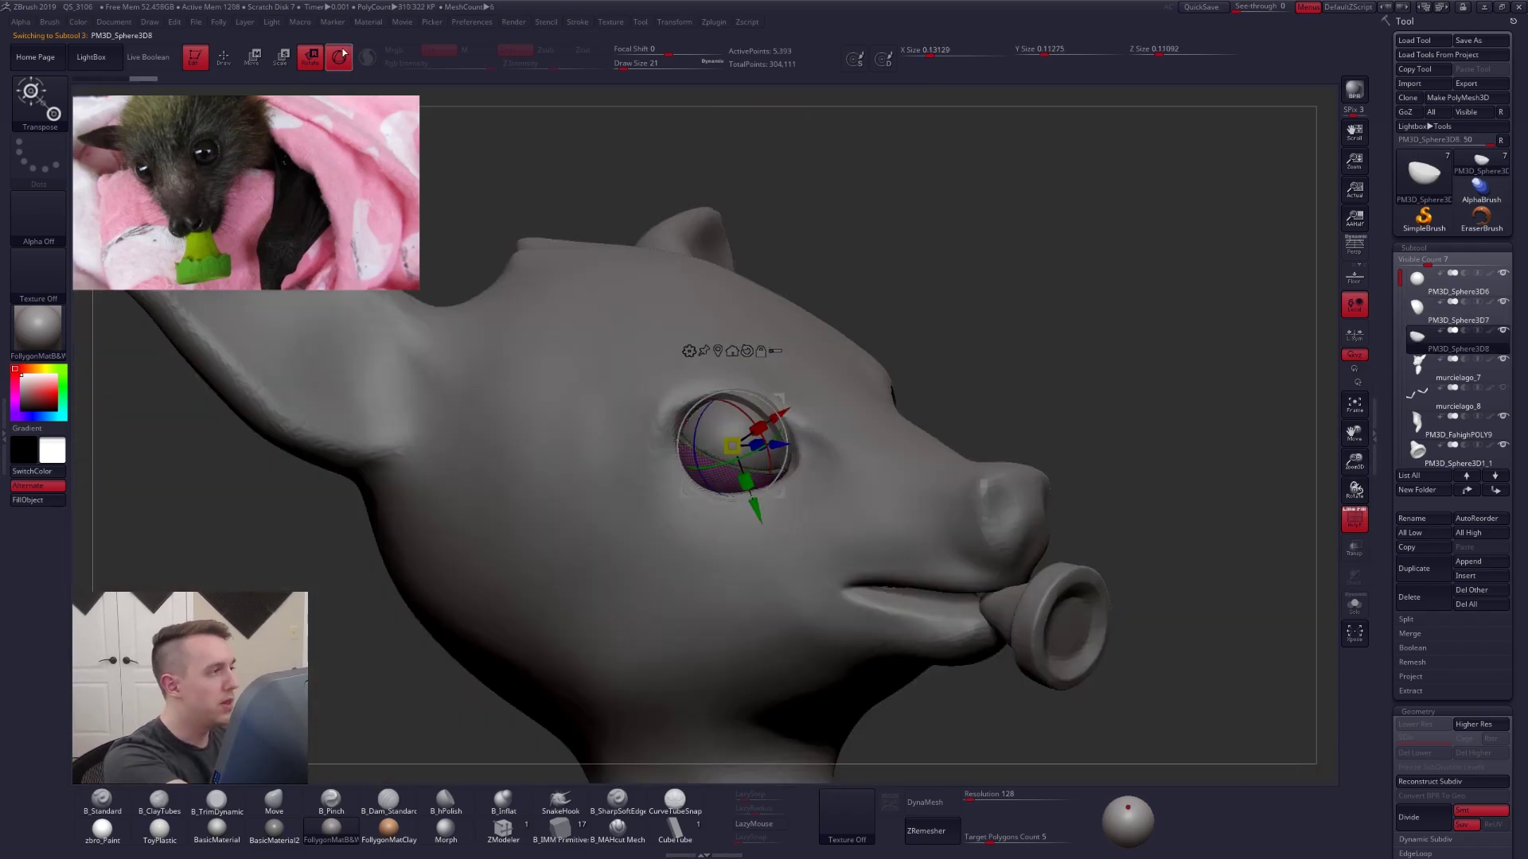
# - Fit the lower eyelid around the eyeball with the Move brush, adjusting the draw size between strokes
pyautogui.press('q')
pyautogui.press('b')
pyautogui.press('m')
pyautogui.press('v')
pyautogui.press('space')
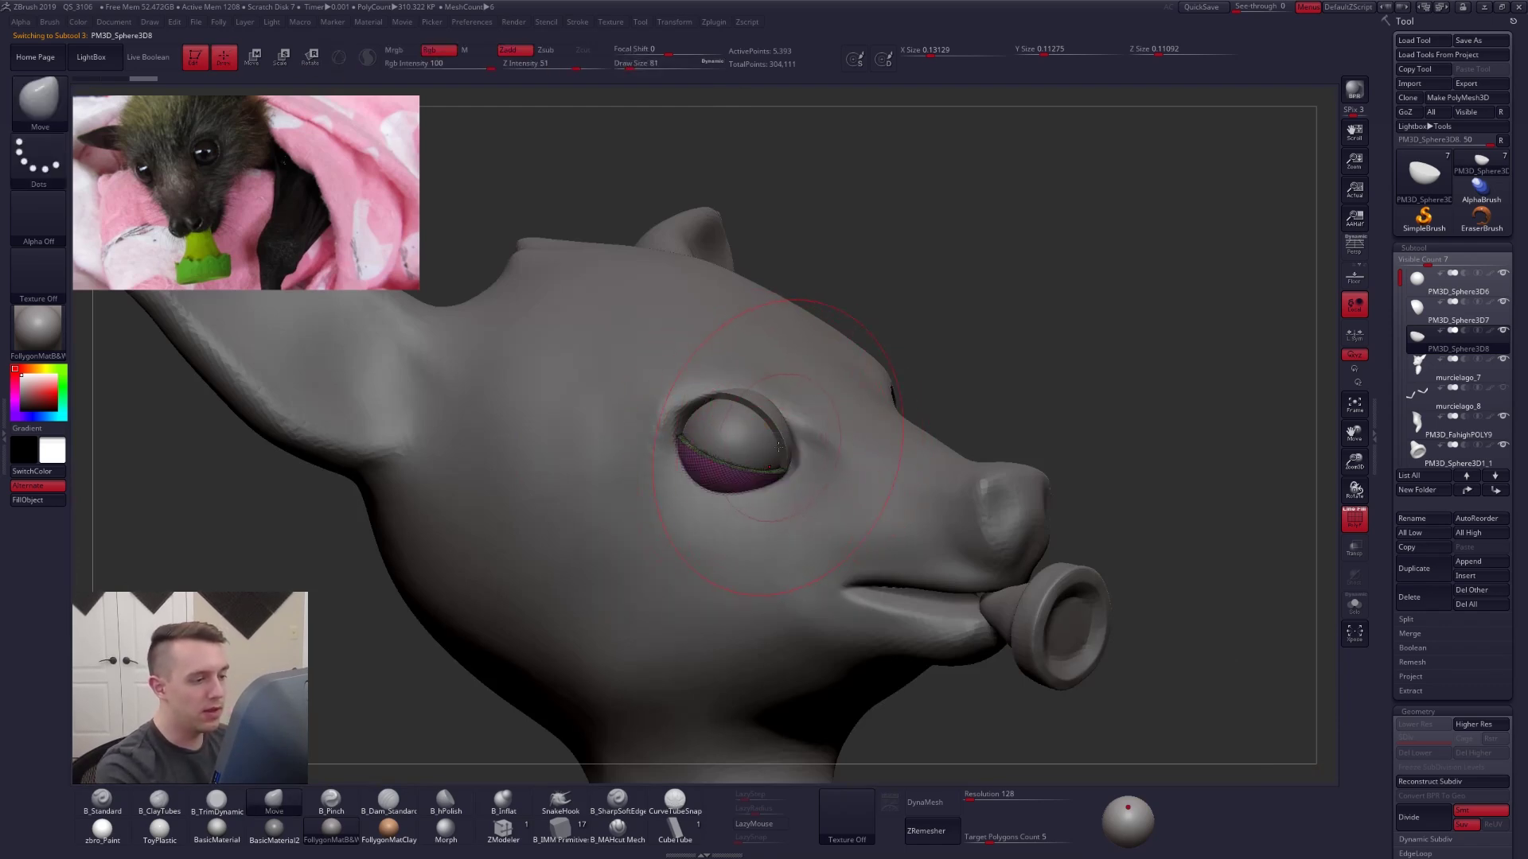
pyautogui.moveTo(695, 490); pyautogui.dragTo(752, 471, button='right')
pyautogui.moveTo(723, 469); pyautogui.dragTo(716, 484)
pyautogui.press('space')
pyautogui.moveTo(717, 484)
pyautogui.mouseDown(button='right')
pyautogui.moveTo(782, 492)
pyautogui.moveTo(720, 475)
pyautogui.mouseUp(button='right')
pyautogui.moveTo(716, 473); pyautogui.dragTo(697, 462)
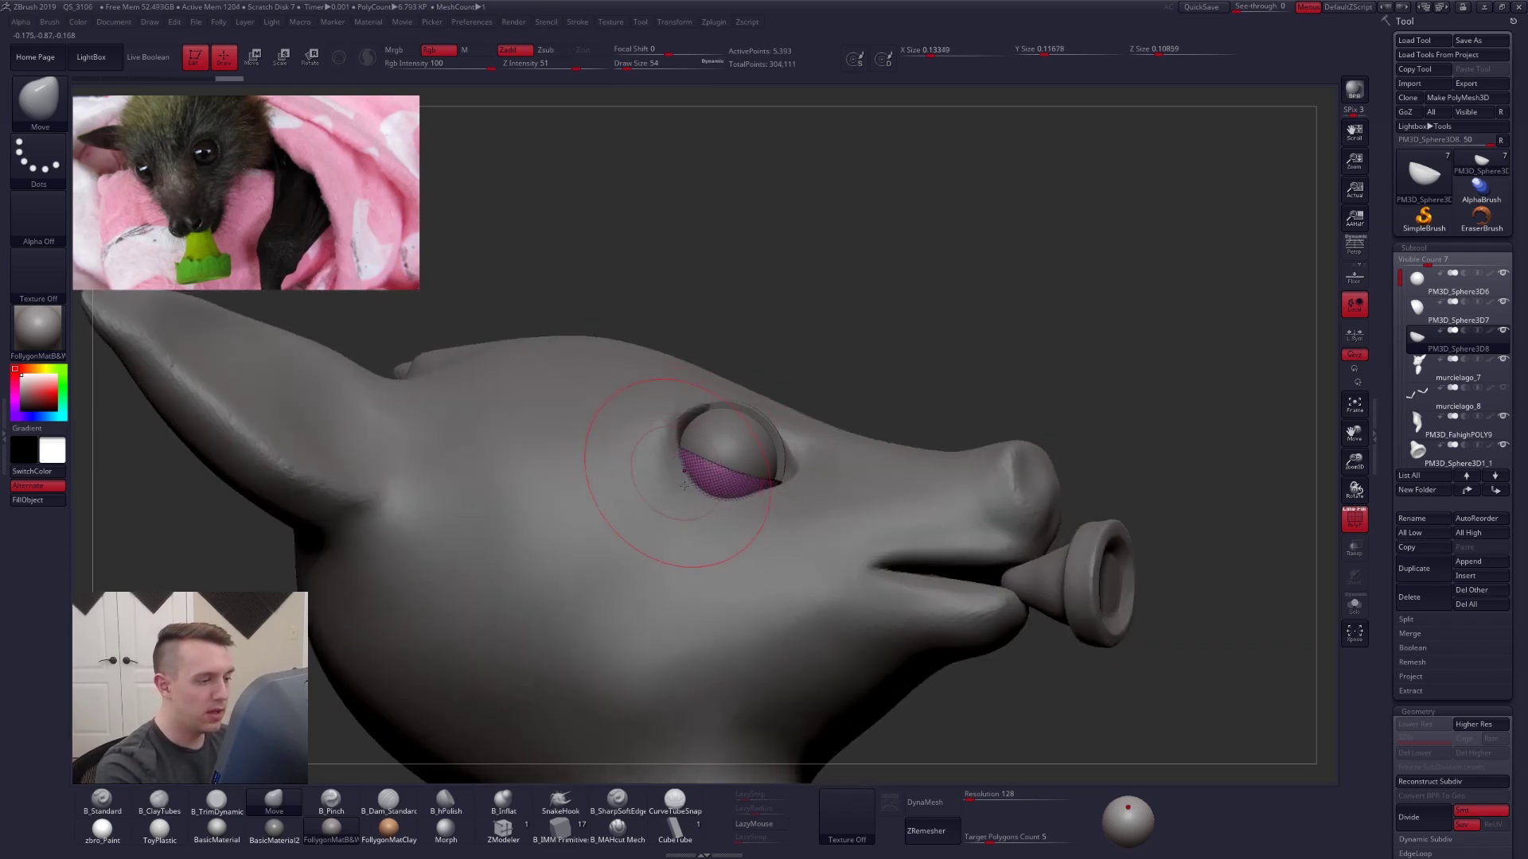
# - Refine the lower eyelid near the outer eye corner with the Move brush and readjust the draw size
pyautogui.moveTo(704, 463); pyautogui.dragTo(658, 457, button='right')
pyautogui.moveTo(675, 466); pyautogui.dragTo(753, 470)
pyautogui.moveTo(676, 549); pyautogui.dragTo(716, 541, button='right')
pyautogui.press('space')
pyautogui.moveTo(774, 526); pyautogui.dragTo(768, 527)
pyautogui.moveTo(728, 468)
pyautogui.mouseDown(button='right')
pyautogui.moveTo(749, 463)
pyautogui.moveTo(704, 468)
pyautogui.moveTo(832, 481)
pyautogui.moveTo(709, 469)
pyautogui.mouseUp(button='right')
# - Select the upper eyelid and shape its edge over the eyeball with the Move brush, using a draw size of 43
pyautogui.keyDown('alt'); pyautogui.click(777, 438); pyautogui.keyUp('alt')
pyautogui.press('space')
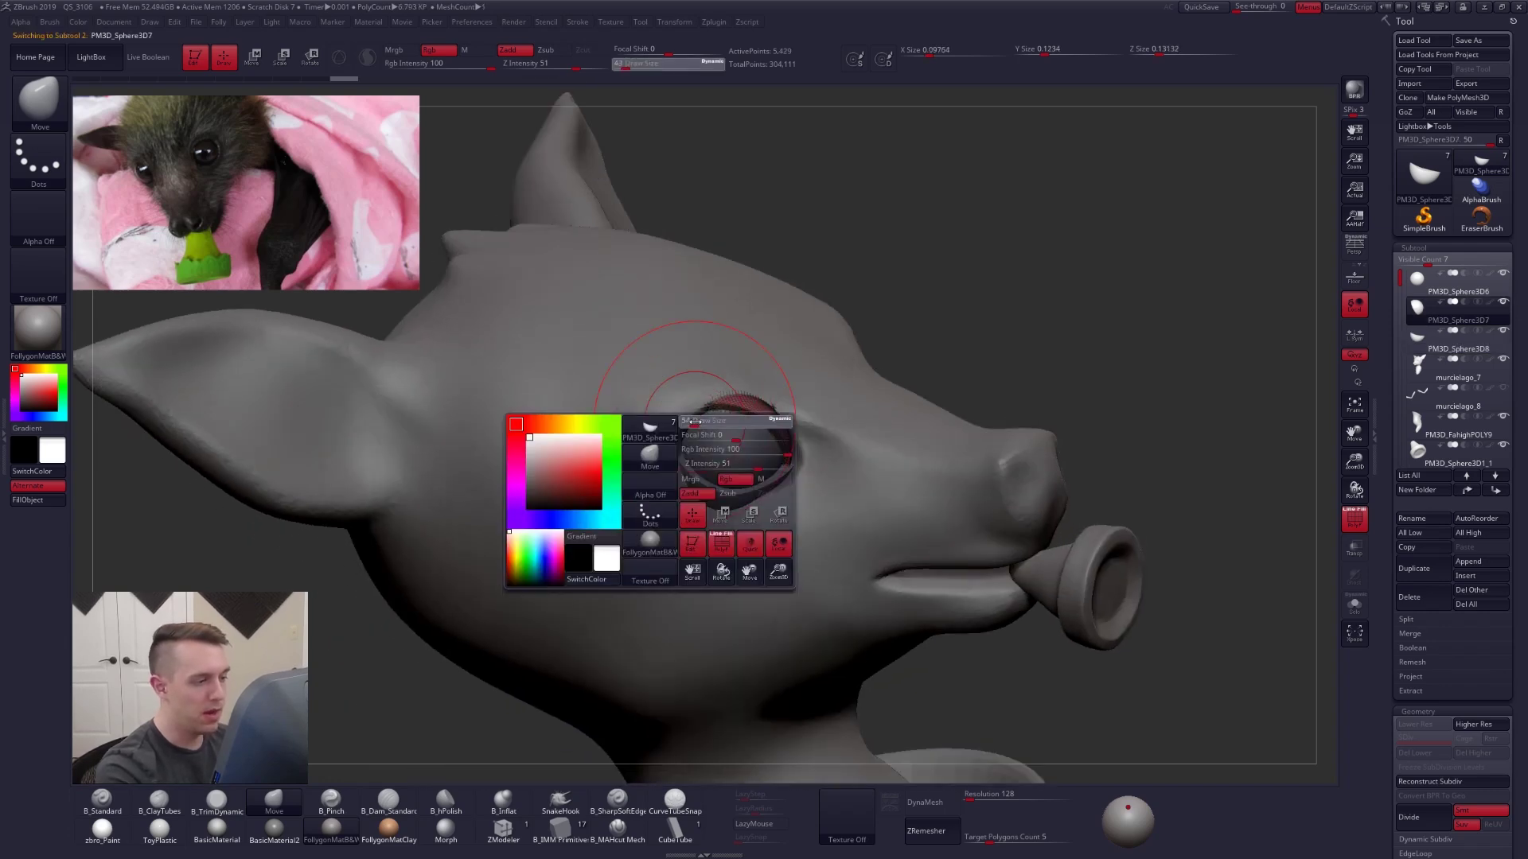
pyautogui.moveTo(712, 437); pyautogui.dragTo(720, 437)
pyautogui.moveTo(752, 410)
pyautogui.mouseDown()
pyautogui.moveTo(686, 430)
pyautogui.moveTo(747, 406)
pyautogui.mouseUp()
pyautogui.press('space')
pyautogui.press('space')
pyautogui.moveTo(744, 405); pyautogui.dragTo(746, 407)
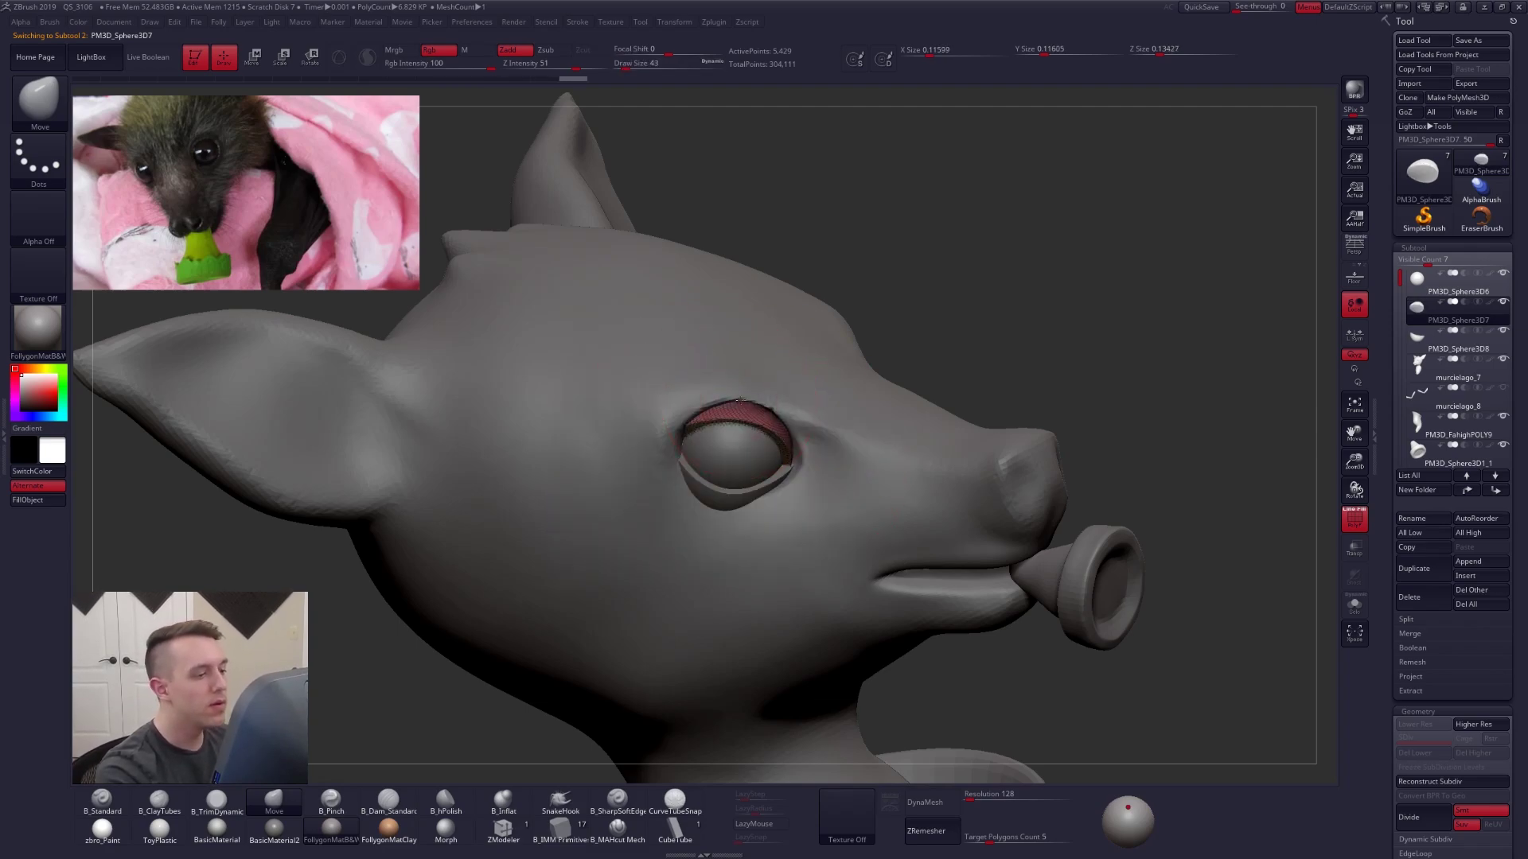
pyautogui.moveTo(727, 445); pyautogui.dragTo(723, 414, button='right')
# - Select the lower eyelid and reshape its outer and inner corners against the eyeball with the Move brush, adjusting the draw size between strokes
pyautogui.keyDown('alt'); pyautogui.click(689, 479); pyautogui.keyUp('alt')
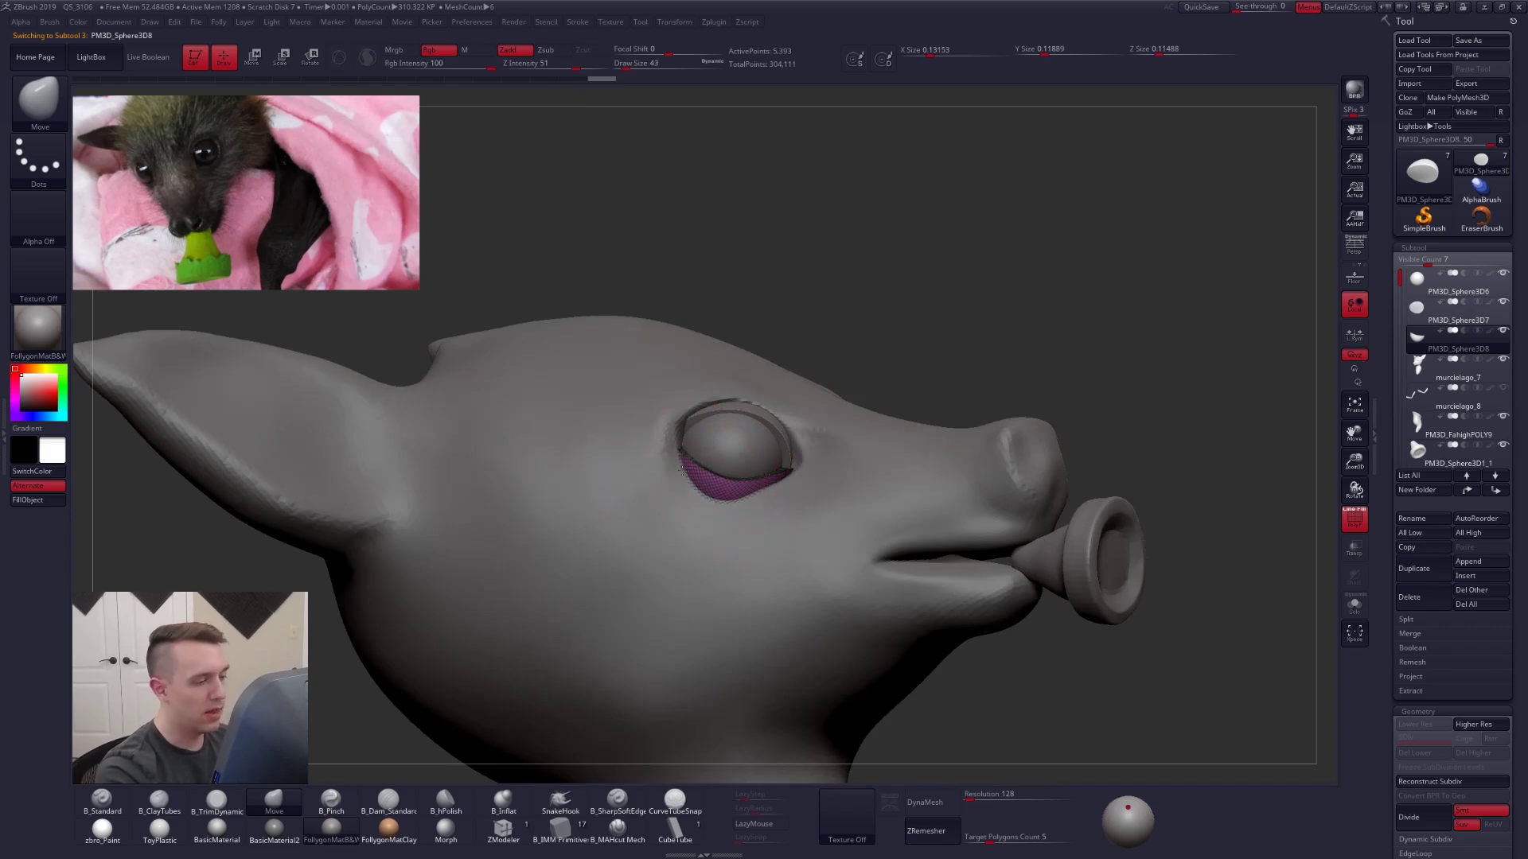
pyautogui.moveTo(682, 471); pyautogui.dragTo(698, 491)
pyautogui.press('space')
pyautogui.moveTo(771, 559); pyautogui.dragTo(776, 560)
pyautogui.moveTo(777, 488); pyautogui.dragTo(795, 482, button='right')
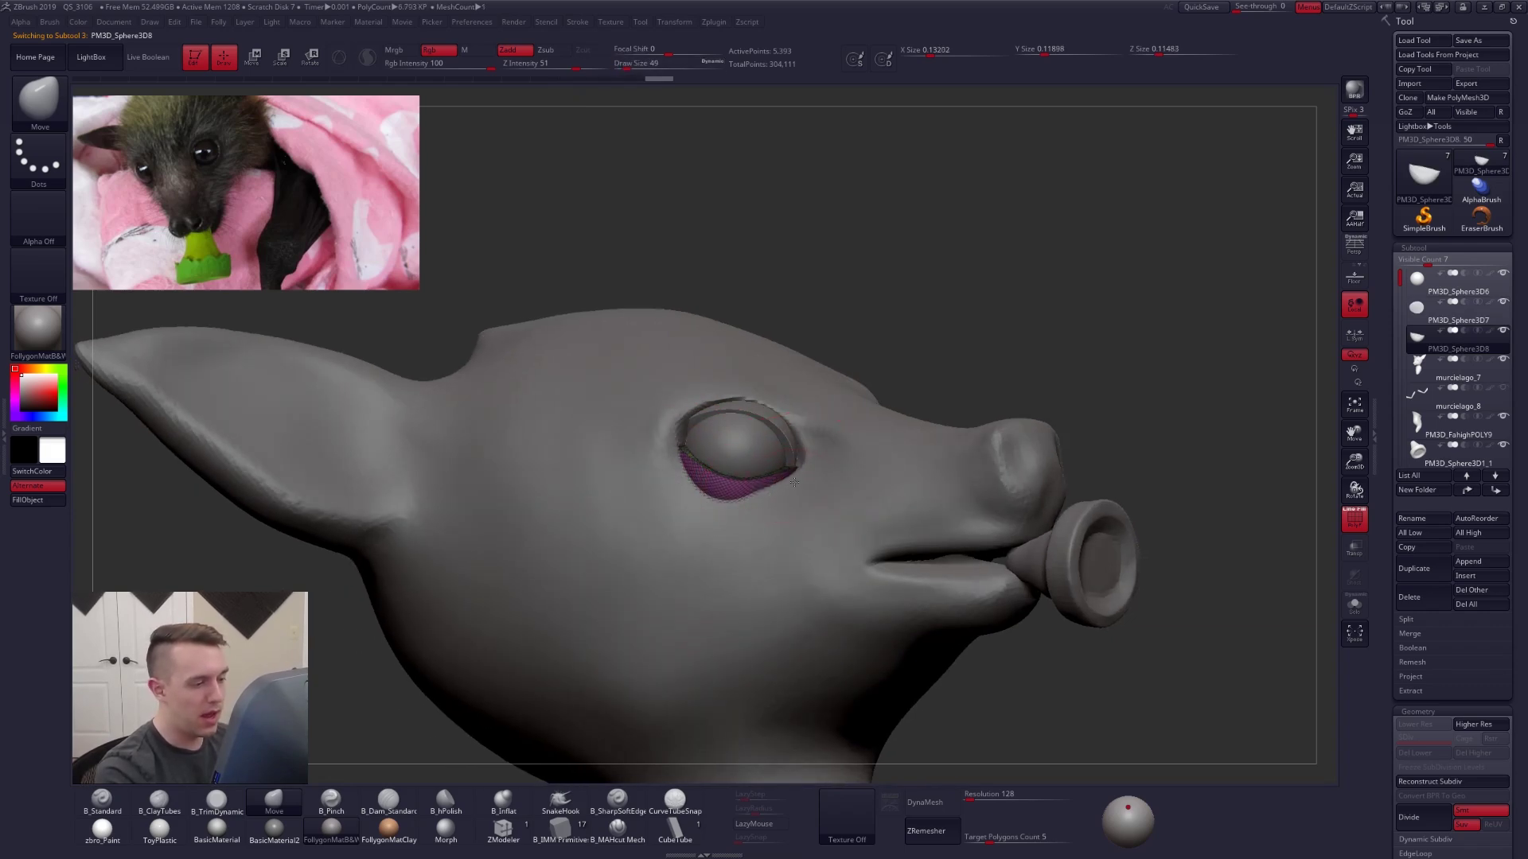
pyautogui.press('space')
pyautogui.moveTo(794, 482); pyautogui.dragTo(722, 494)
pyautogui.moveTo(798, 503)
pyautogui.mouseDown(button='right')
pyautogui.moveTo(723, 521)
pyautogui.moveTo(846, 460)
pyautogui.mouseUp(button='right')
pyautogui.keyDown('alt'); pyautogui.moveTo(1138, 456); pyautogui.dragTo(1060, 434, button='right'); pyautogui.keyUp('alt')
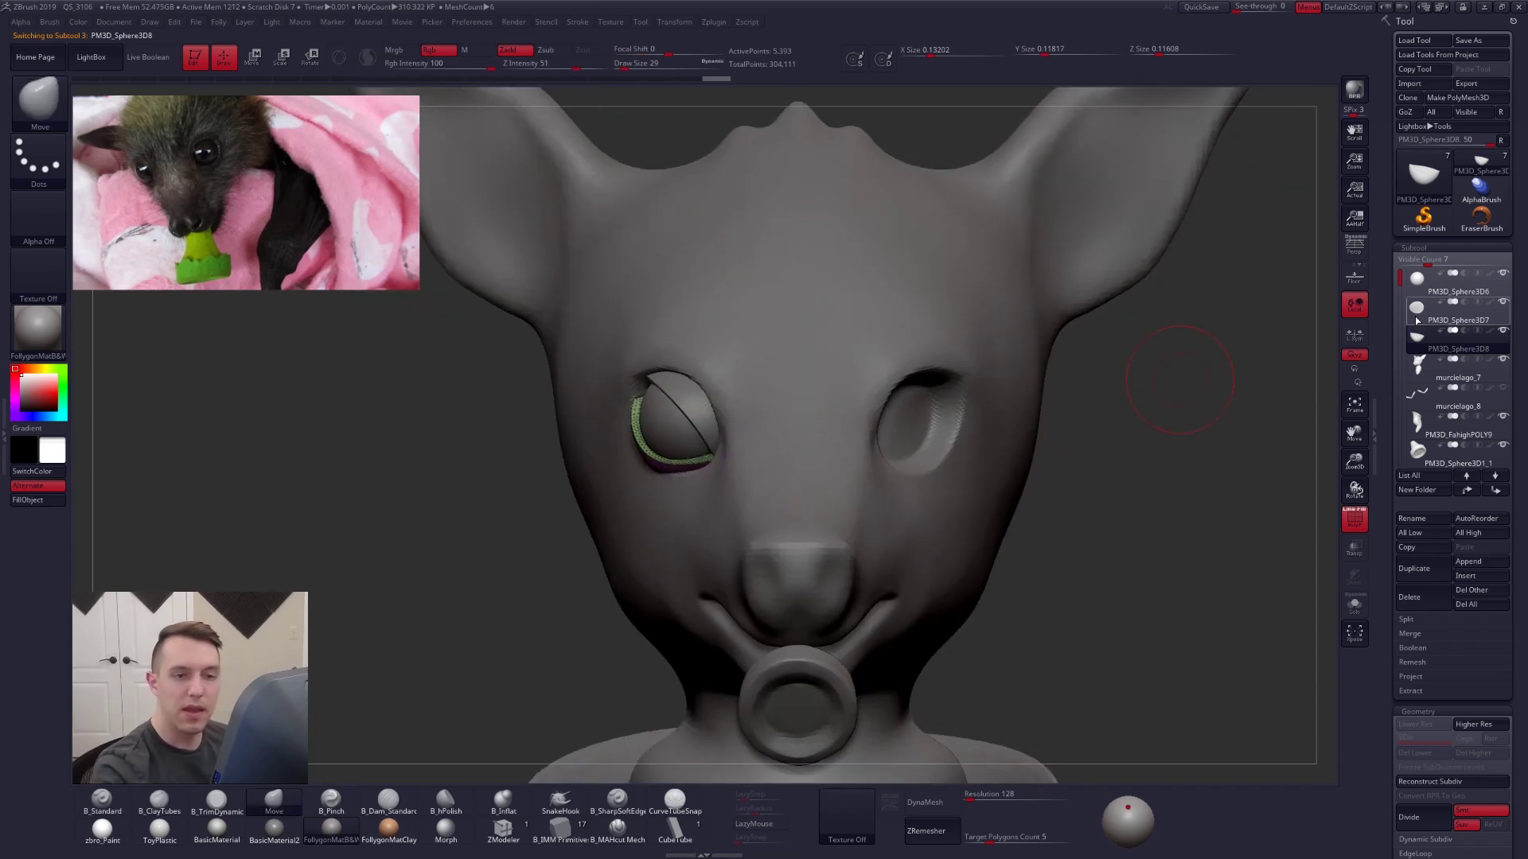
# - Merge the upper and lower eyelids into one subtool and copy them to the other eye with Mirror And Weld
pyautogui.click(1416, 320)
pyautogui.hotkey('ctrl', 'shift', 'f')
pyautogui.click(1191, 431)
pyautogui.click(1147, 456)
pyautogui.hotkey('ctrl', 'shift', 'f')
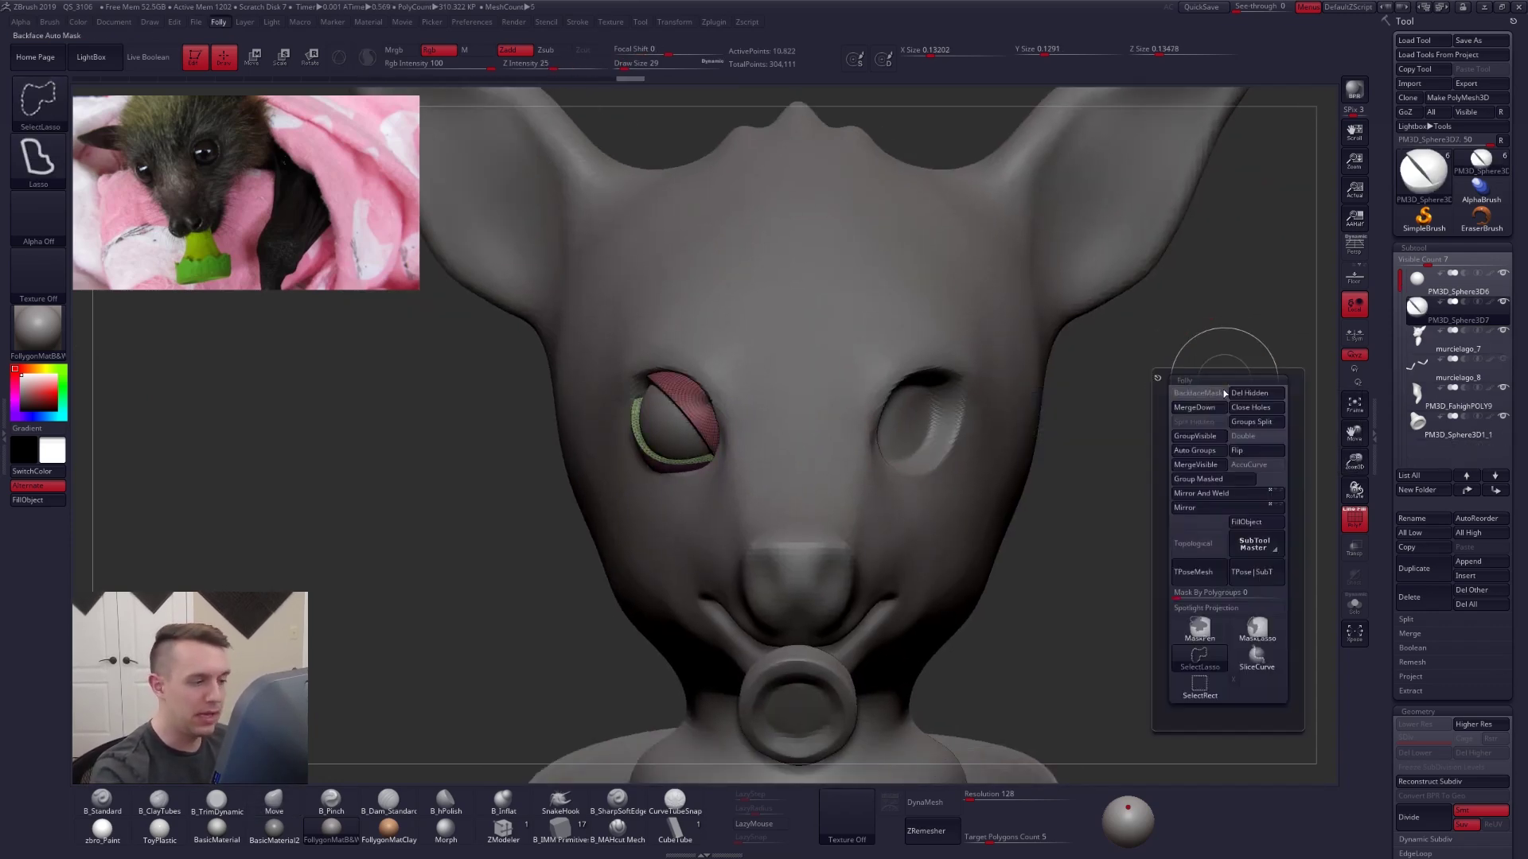
pyautogui.click(1202, 494)
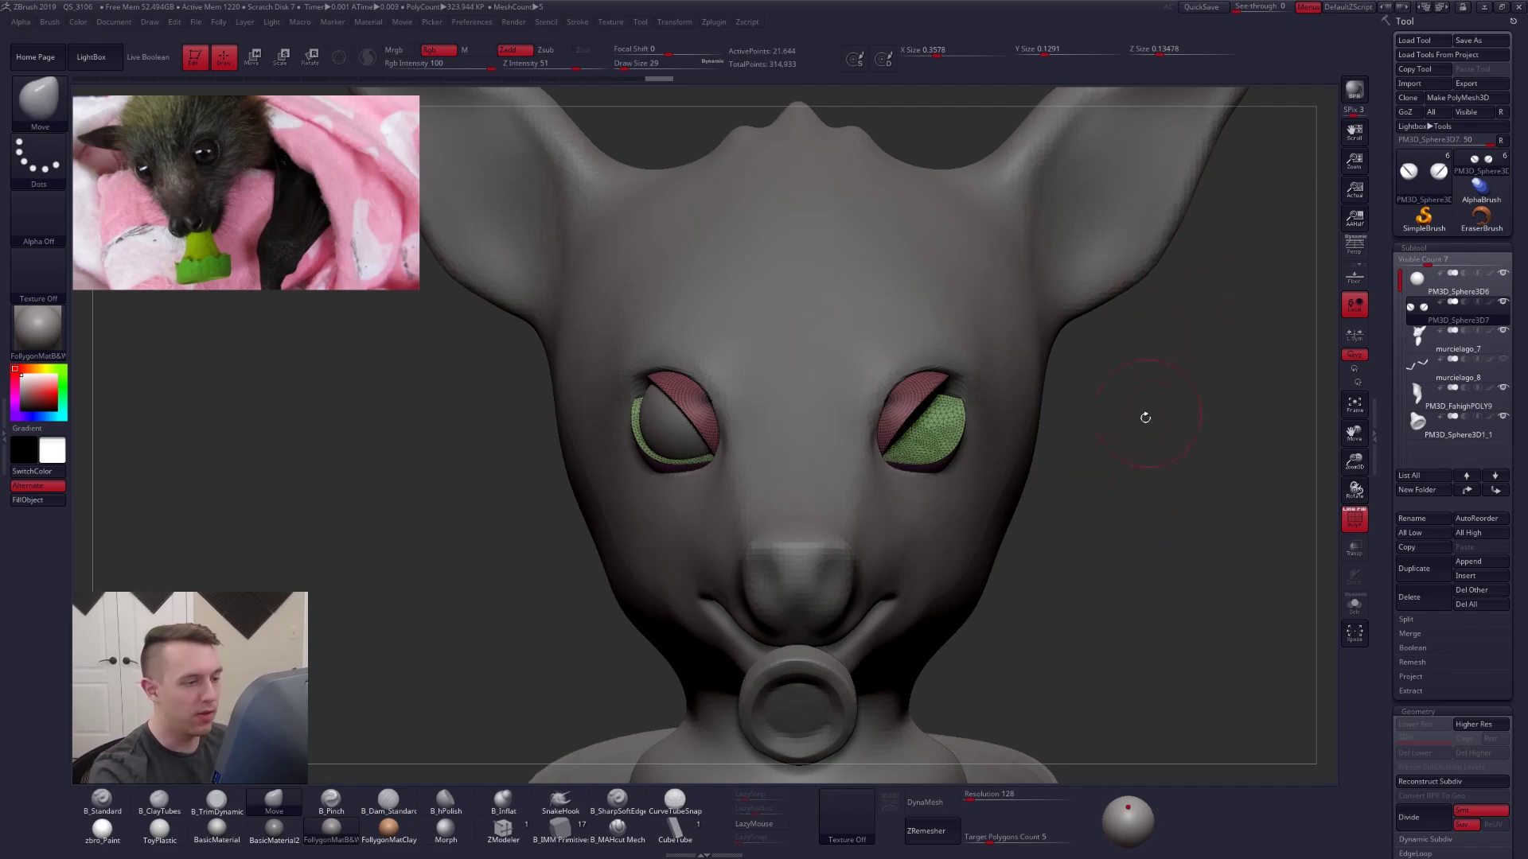
# - Select the eyeball subtool and copy it into the opposite eye socket with Mirror And Weld
pyautogui.press('Up')
pyautogui.press('f')
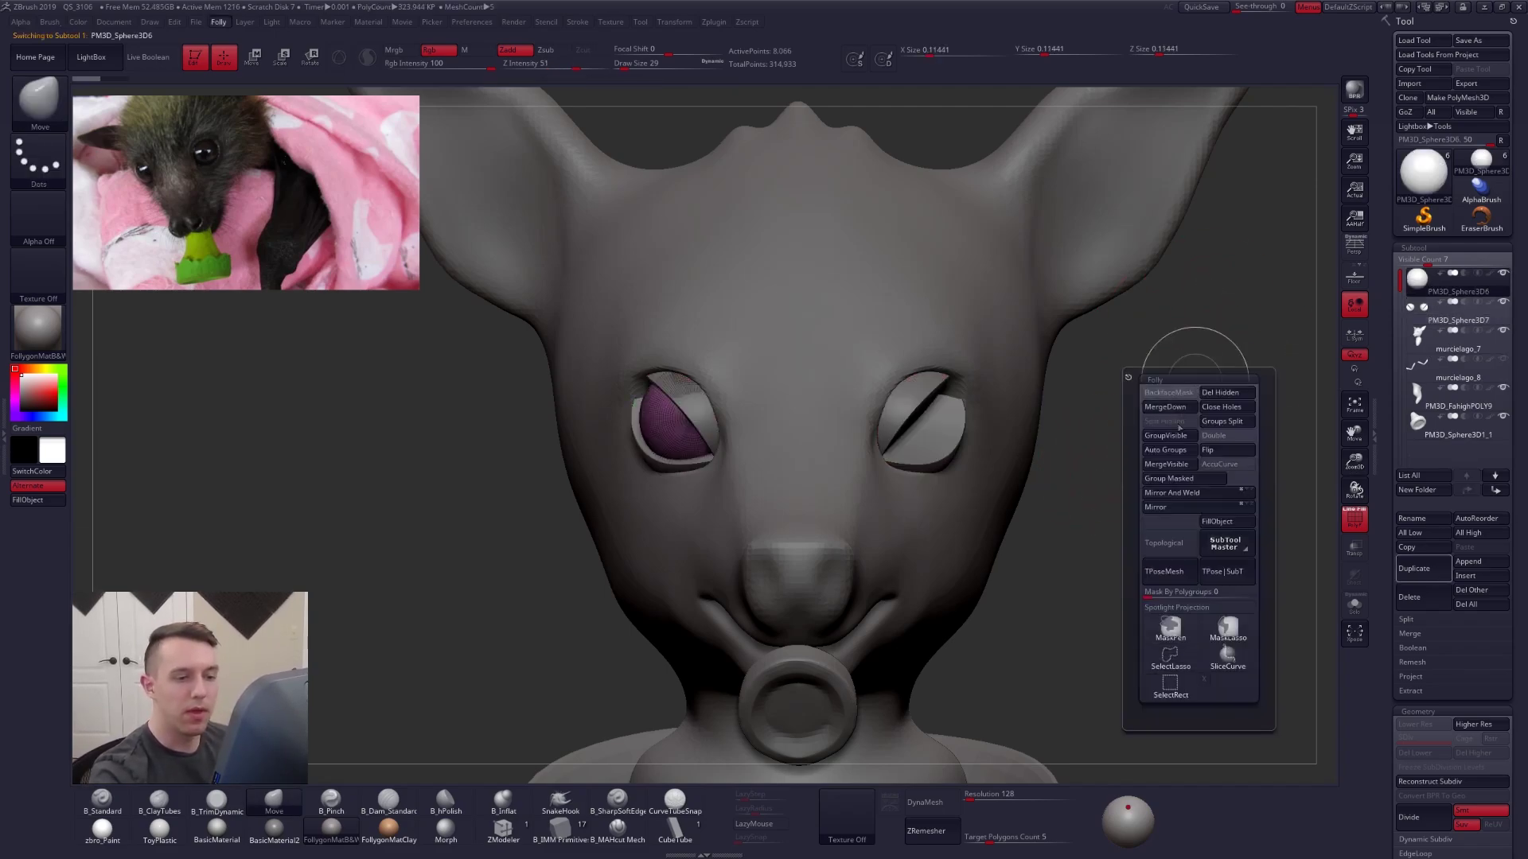
pyautogui.click(1173, 494)
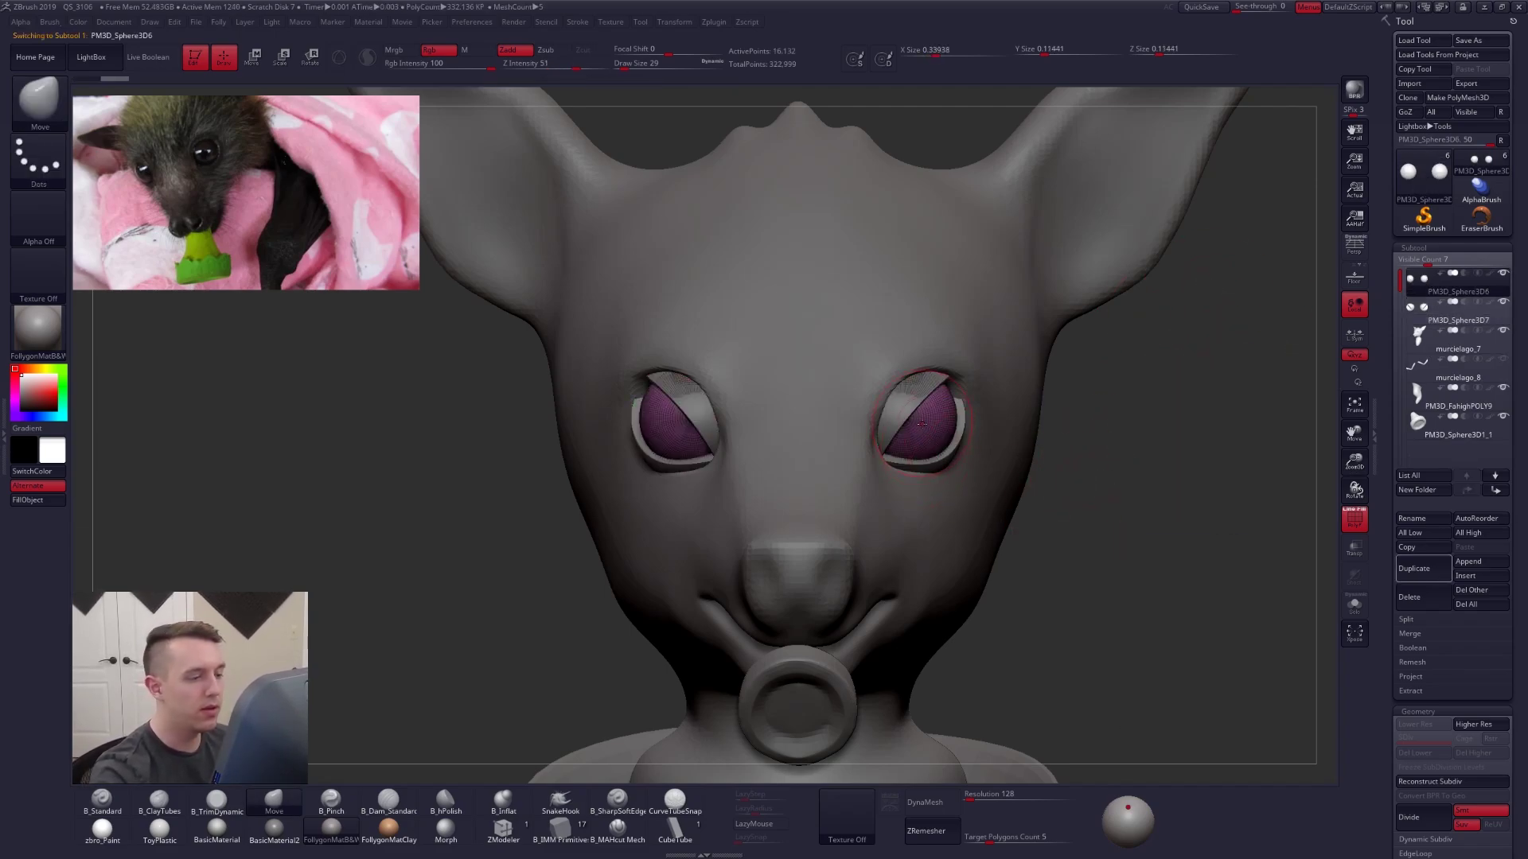
# - Set the active color back to white, select the eyelids and turn off the polyframe display
pyautogui.press('c')
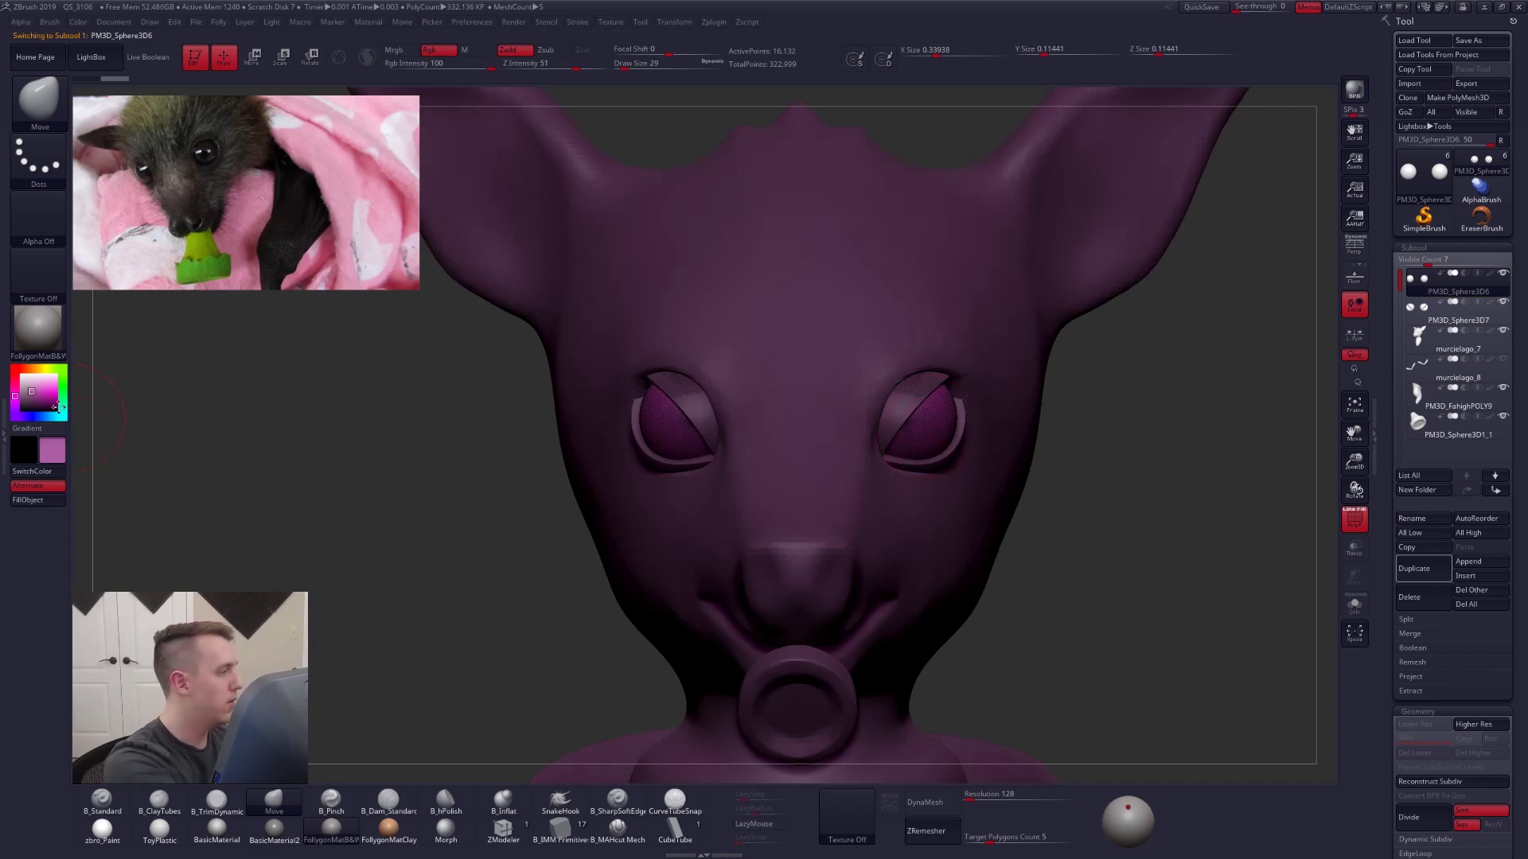
pyautogui.moveTo(56, 408); pyautogui.dragTo(60, 370)
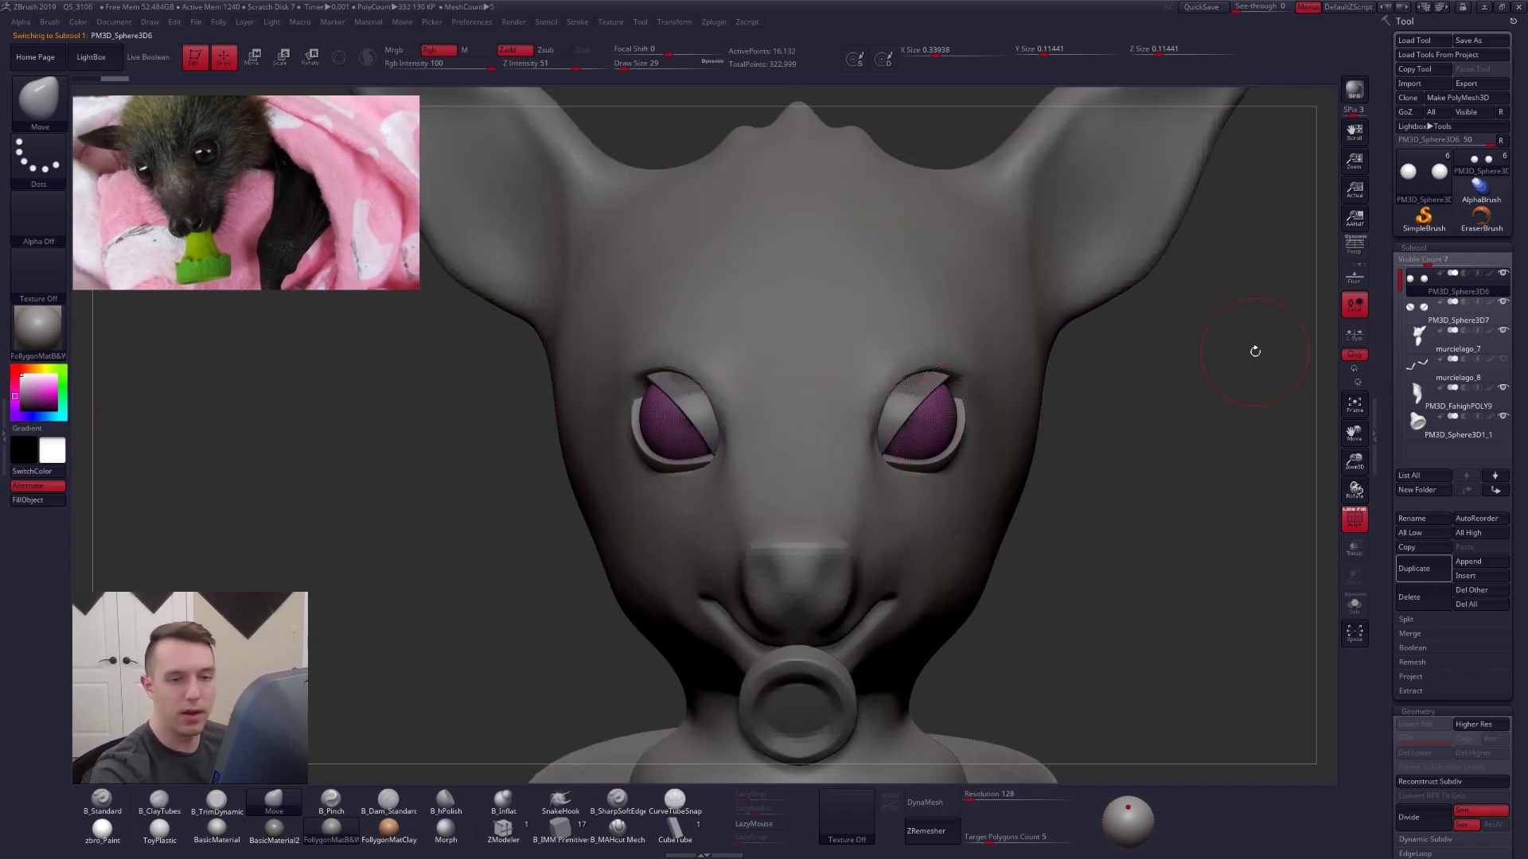
pyautogui.keyDown('alt'); pyautogui.click(914, 385); pyautogui.keyUp('alt')
pyautogui.hotkey('shift', 'f')
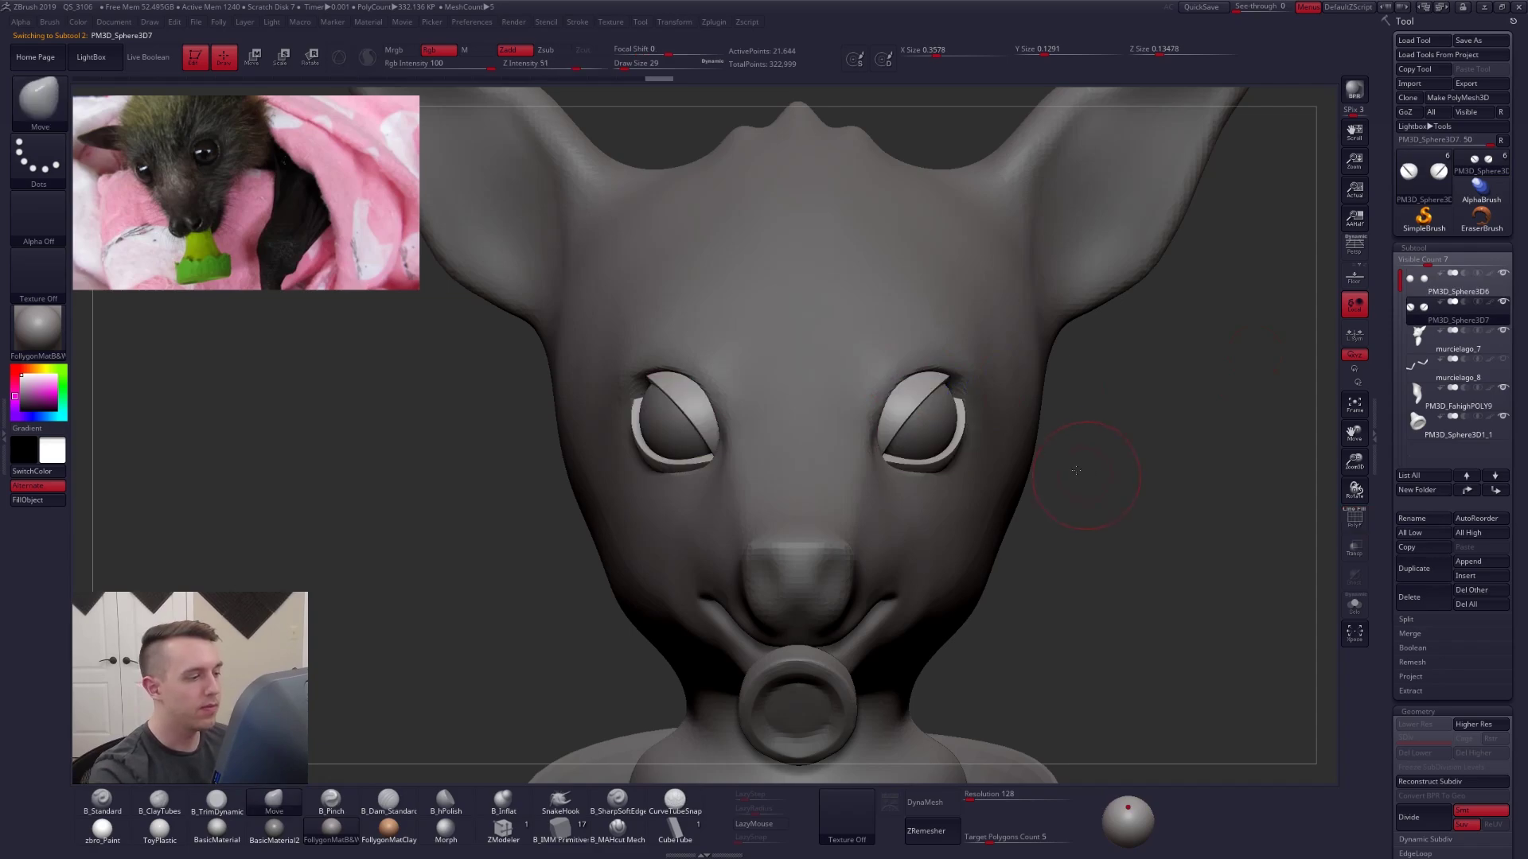
pyautogui.keyDown('alt'); pyautogui.moveTo(1087, 470); pyautogui.dragTo(856, 527); pyautogui.keyUp('alt')
pyautogui.press('r')
pyautogui.moveTo(750, 472); pyautogui.dragTo(1073, 421)
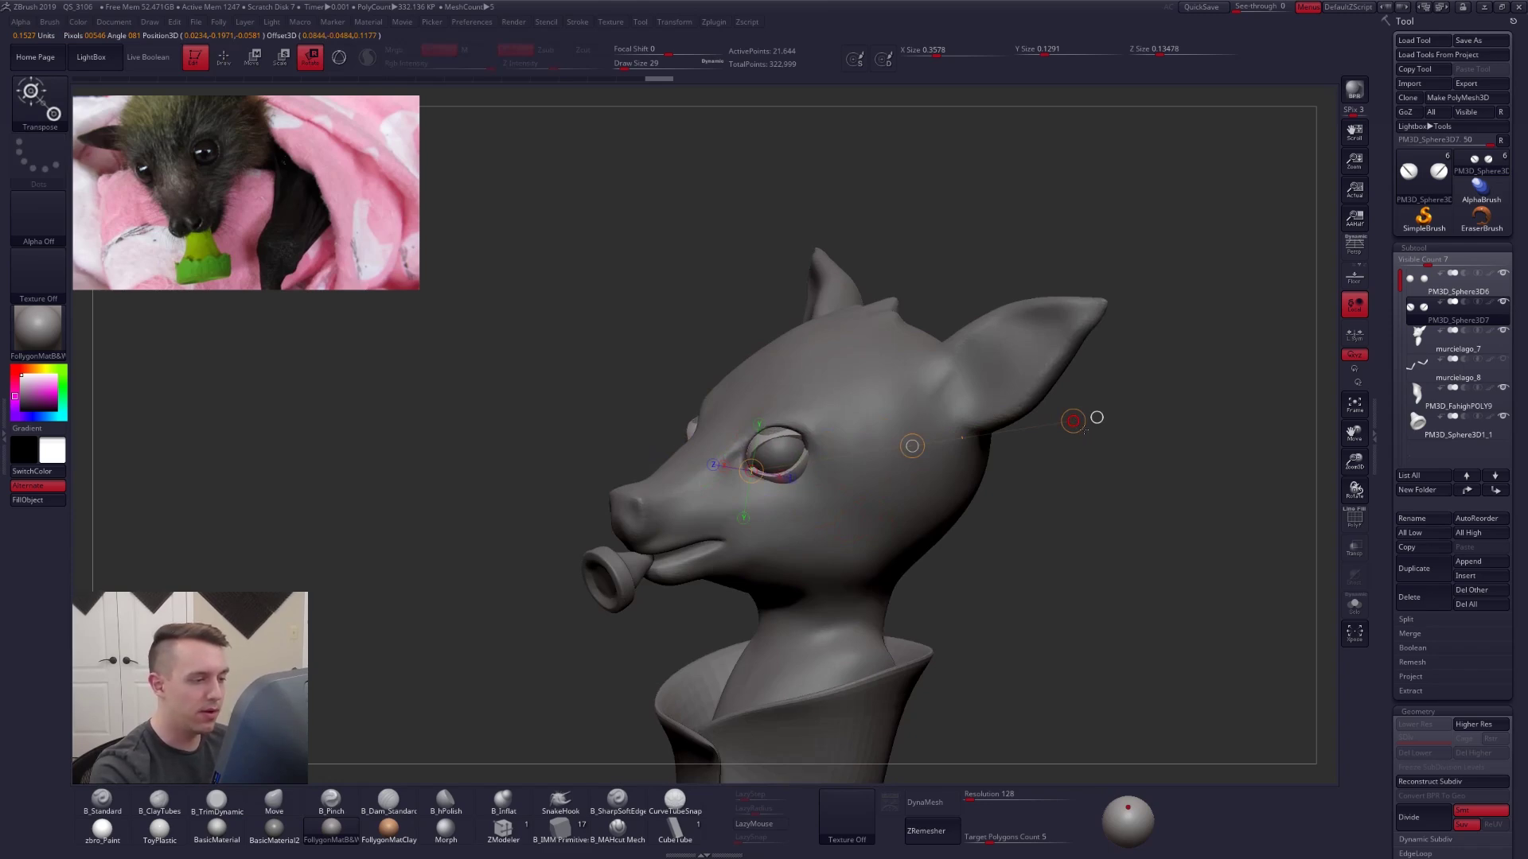
# - Adjust the upper edge of the eyelids with the Move brush at a draw size of 74
pyautogui.press('q')
pyautogui.press('b')
pyautogui.press('m')
pyautogui.press('v')
pyautogui.press('s')
pyautogui.moveTo(768, 426); pyautogui.dragTo(776, 430)
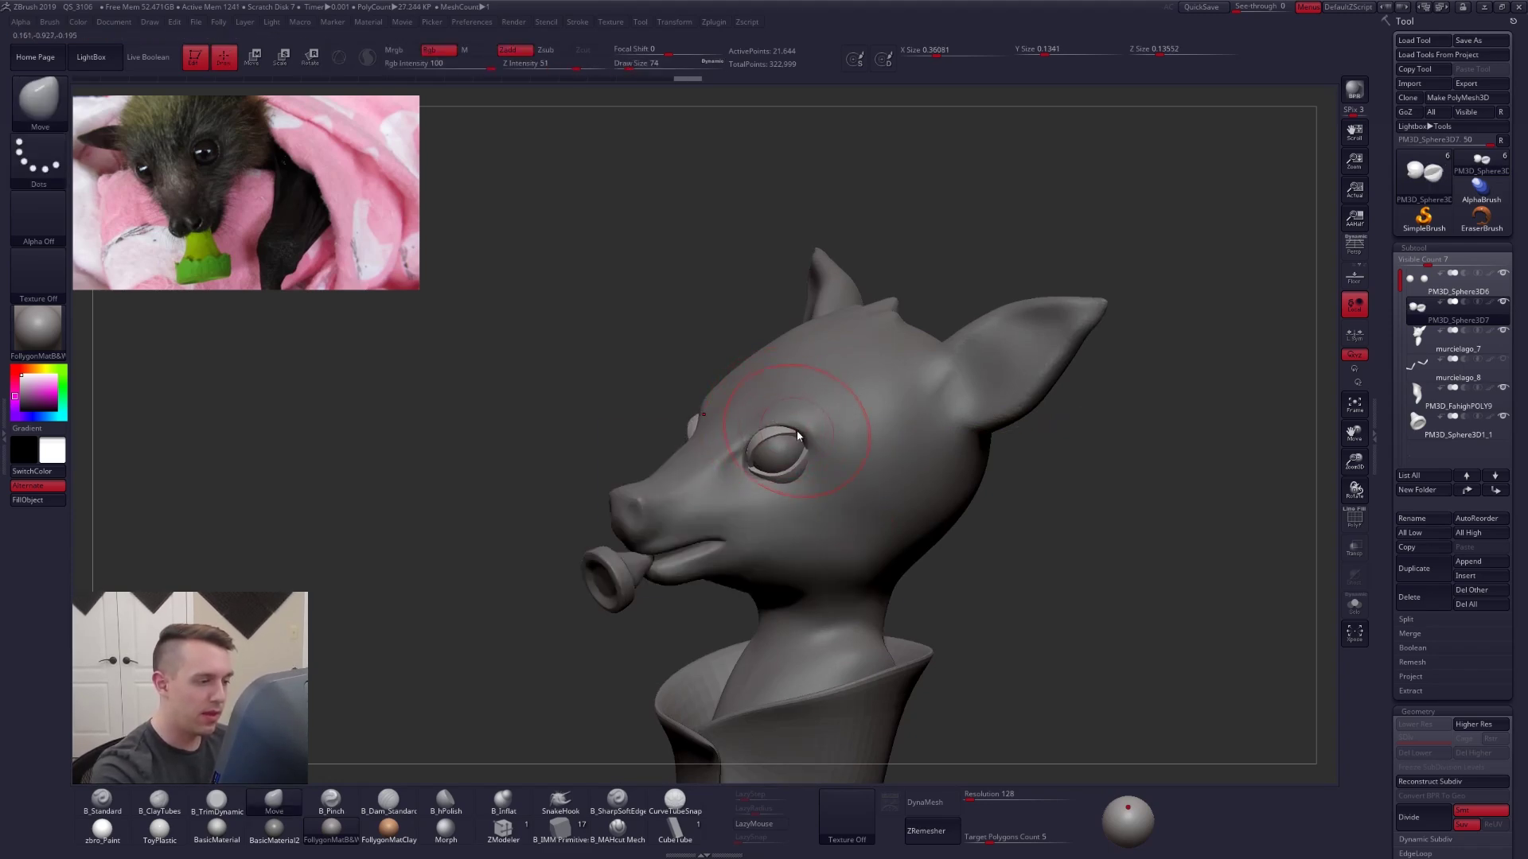
# - Isolate the eyelids, mask the lower lids with a topological transpose mask and show the whole model again
pyautogui.moveTo(802, 469)
pyautogui.mouseDown(button='right')
pyautogui.moveTo(844, 432)
pyautogui.moveTo(850, 470)
pyautogui.mouseUp(button='right')
pyautogui.hotkey('alt', 's')
pyautogui.press('w')
pyautogui.keyDown('ctrl'); pyautogui.moveTo(799, 430); pyautogui.dragTo(828, 486); pyautogui.keyUp('ctrl')
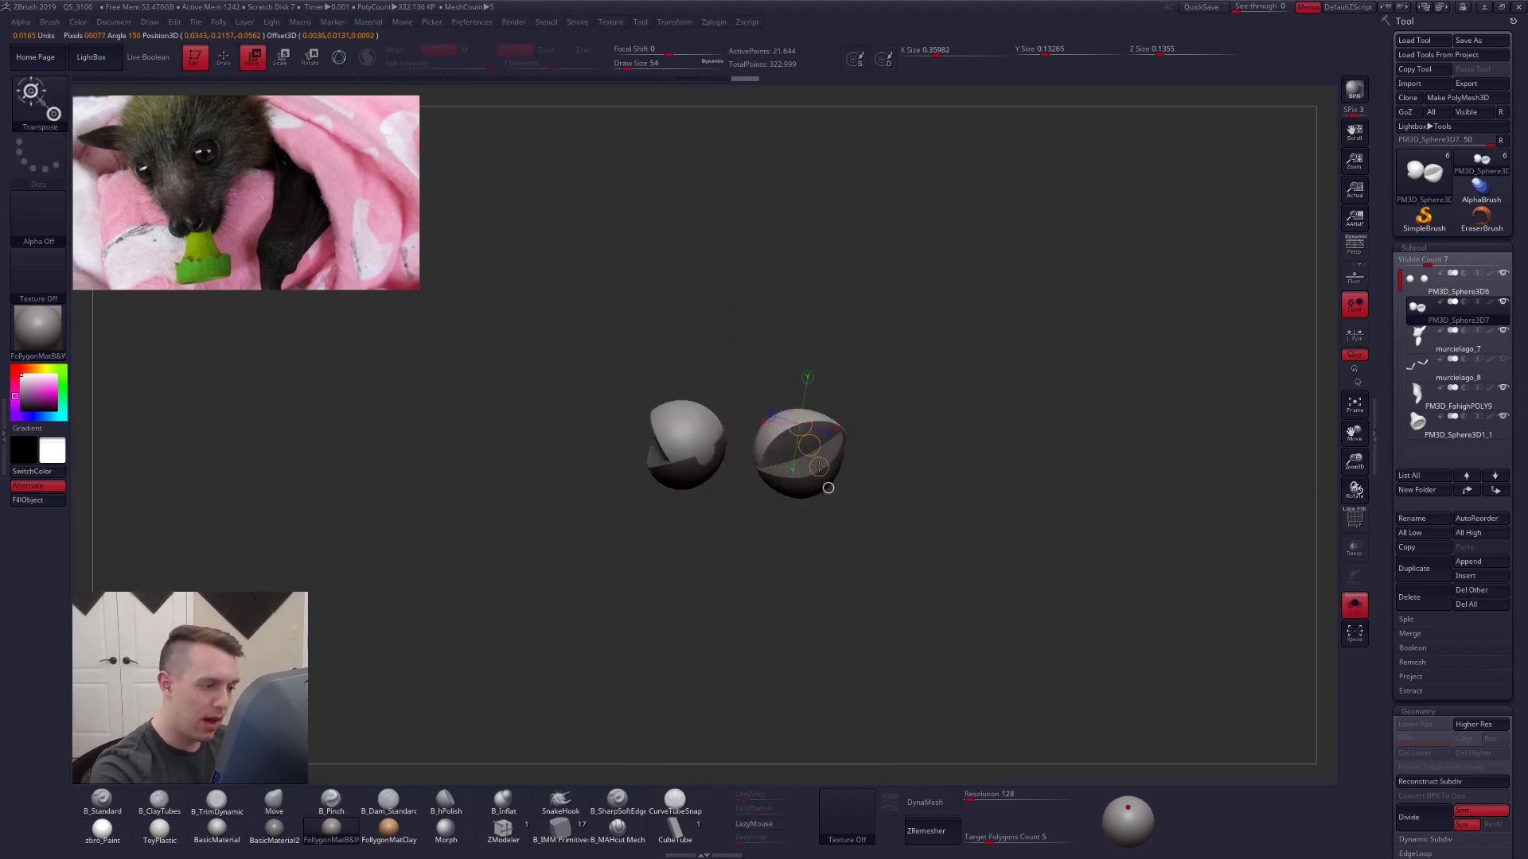
pyautogui.press('q')
pyautogui.hotkey('alt', 's')
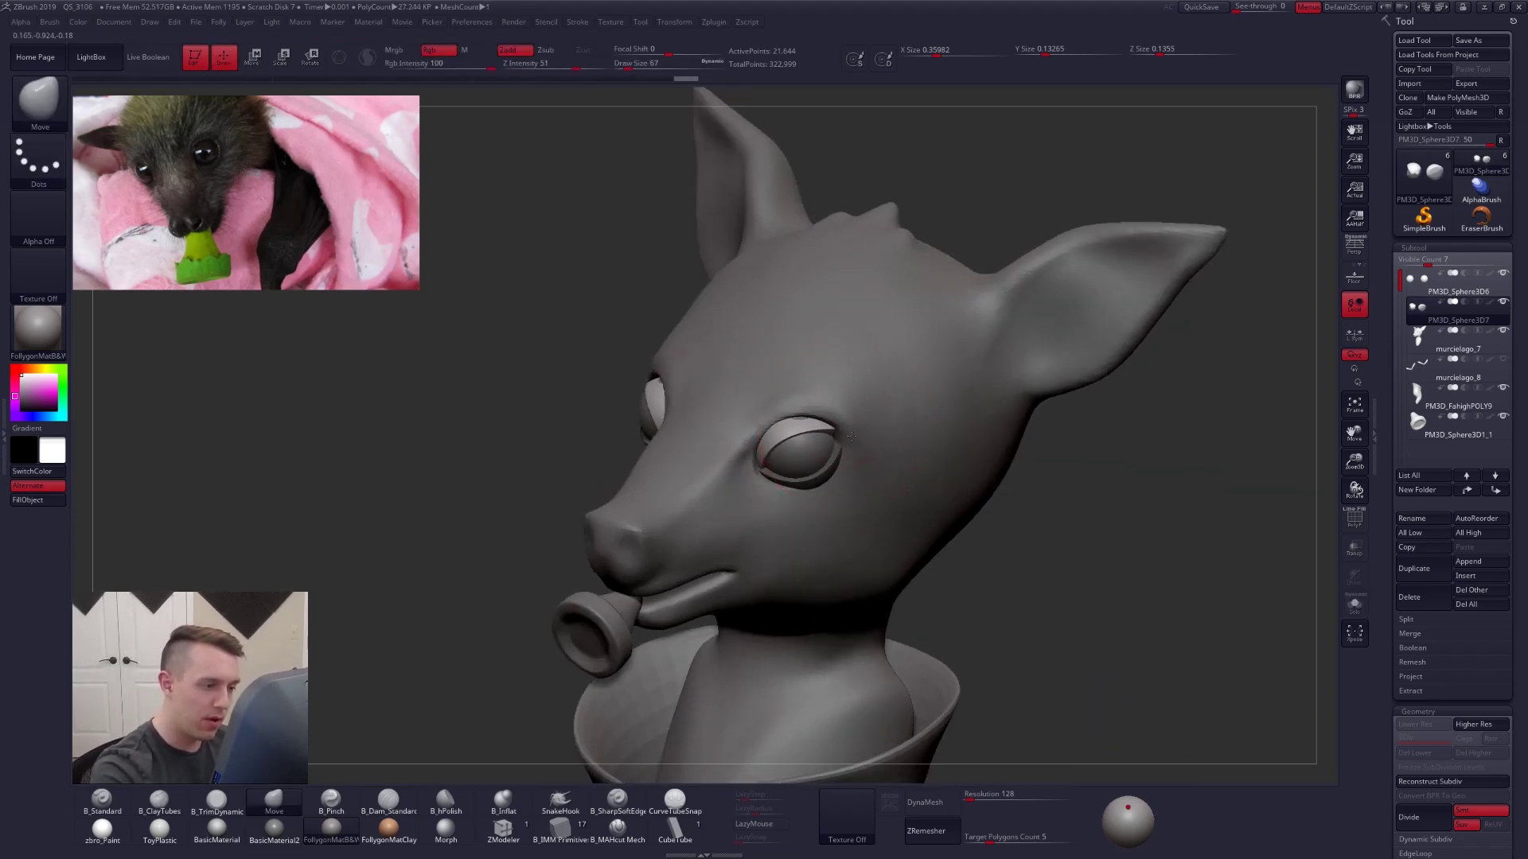
# - Raise the upper eyelid's edge above the eyeball with the Move brush, reducing the draw size to 38
pyautogui.moveTo(829, 411); pyautogui.dragTo(821, 403)
pyautogui.press('space')
pyautogui.moveTo(859, 404); pyautogui.dragTo(852, 403)
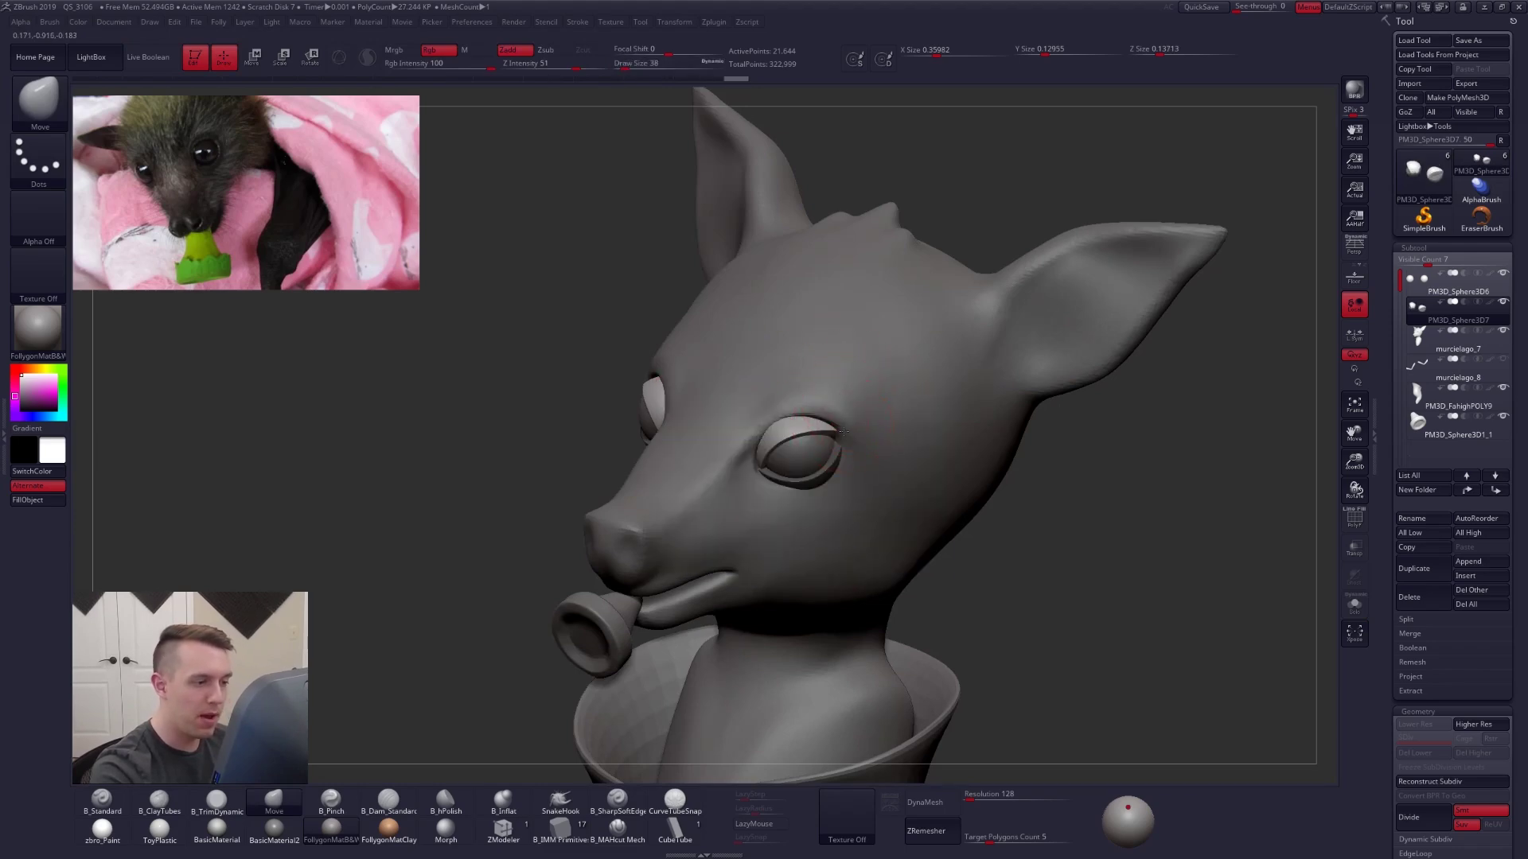
# - Select the head and switch to the B_Standard brush with a draw size of 12 at the snout
pyautogui.keyDown('alt'); pyautogui.click(707, 547); pyautogui.keyUp('alt')
pyautogui.keyDown('alt'); pyautogui.moveTo(737, 541); pyautogui.dragTo(890, 519, button='right'); pyautogui.keyUp('alt')
pyautogui.moveTo(691, 505)
pyautogui.keyDown('shift'); pyautogui.mouseDown(button='right')
pyautogui.moveTo(784, 494)
pyautogui.moveTo(802, 535)
pyautogui.mouseUp(button='right'); pyautogui.keyUp('shift')
pyautogui.press('space')
pyautogui.moveTo(802, 535); pyautogui.dragTo(791, 550)
pyautogui.press('1')
# - Try to carve and smooth the nostrils on the tip of the snout, and undo the strokes
pyautogui.moveTo(784, 543); pyautogui.dragTo(683, 546, button='right')
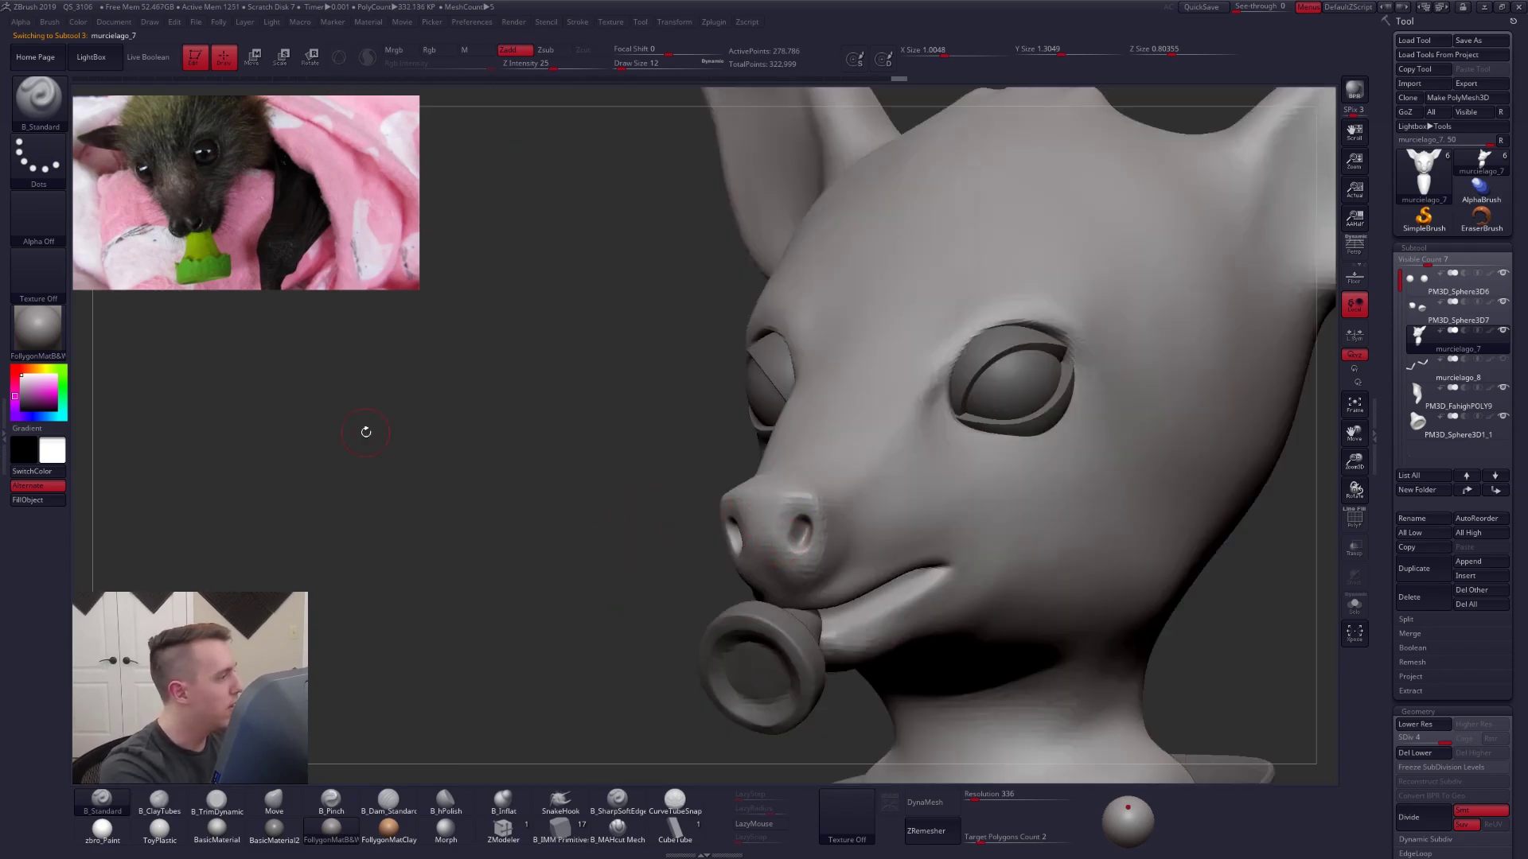
pyautogui.keyDown('shift'); pyautogui.moveTo(798, 524); pyautogui.dragTo(794, 534); pyautogui.keyUp('shift')
pyautogui.hotkey('ctrl', 'z')
pyautogui.hotkey('ctrl', 'z')
pyautogui.hotkey('ctrl', 'z')
# - Carve slanted nostrils into both sides of the nose tip with the B_Standard brush
pyautogui.moveTo(752, 539); pyautogui.dragTo(797, 542, button='right')
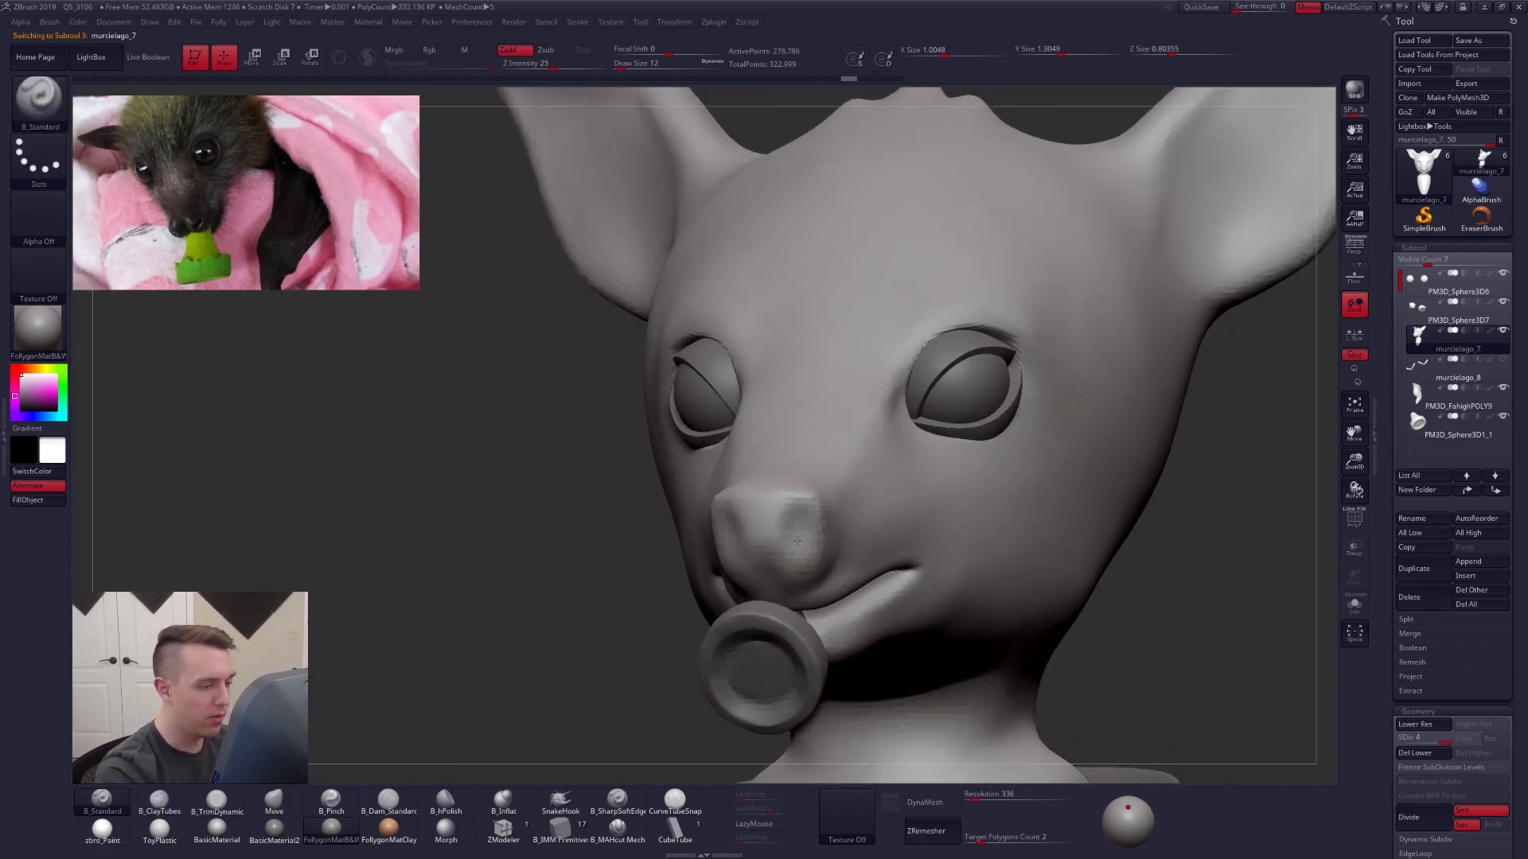
pyautogui.keyDown('alt'); pyautogui.moveTo(793, 544); pyautogui.dragTo(821, 519); pyautogui.keyUp('alt')
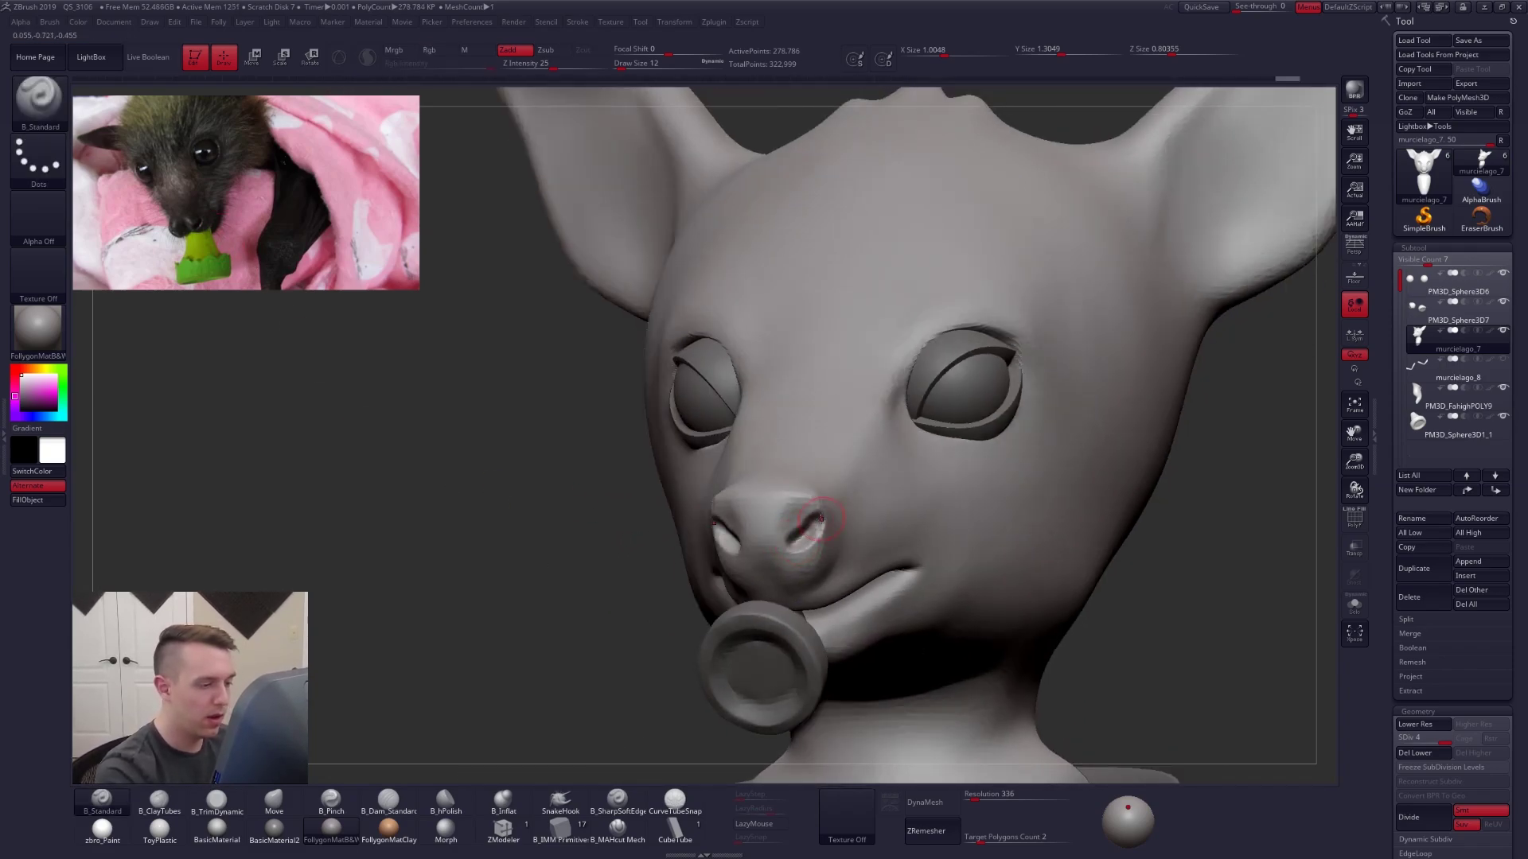
pyautogui.moveTo(821, 519)
pyautogui.mouseDown(button='right')
pyautogui.moveTo(795, 557)
pyautogui.moveTo(786, 548)
pyautogui.mouseUp(button='right')
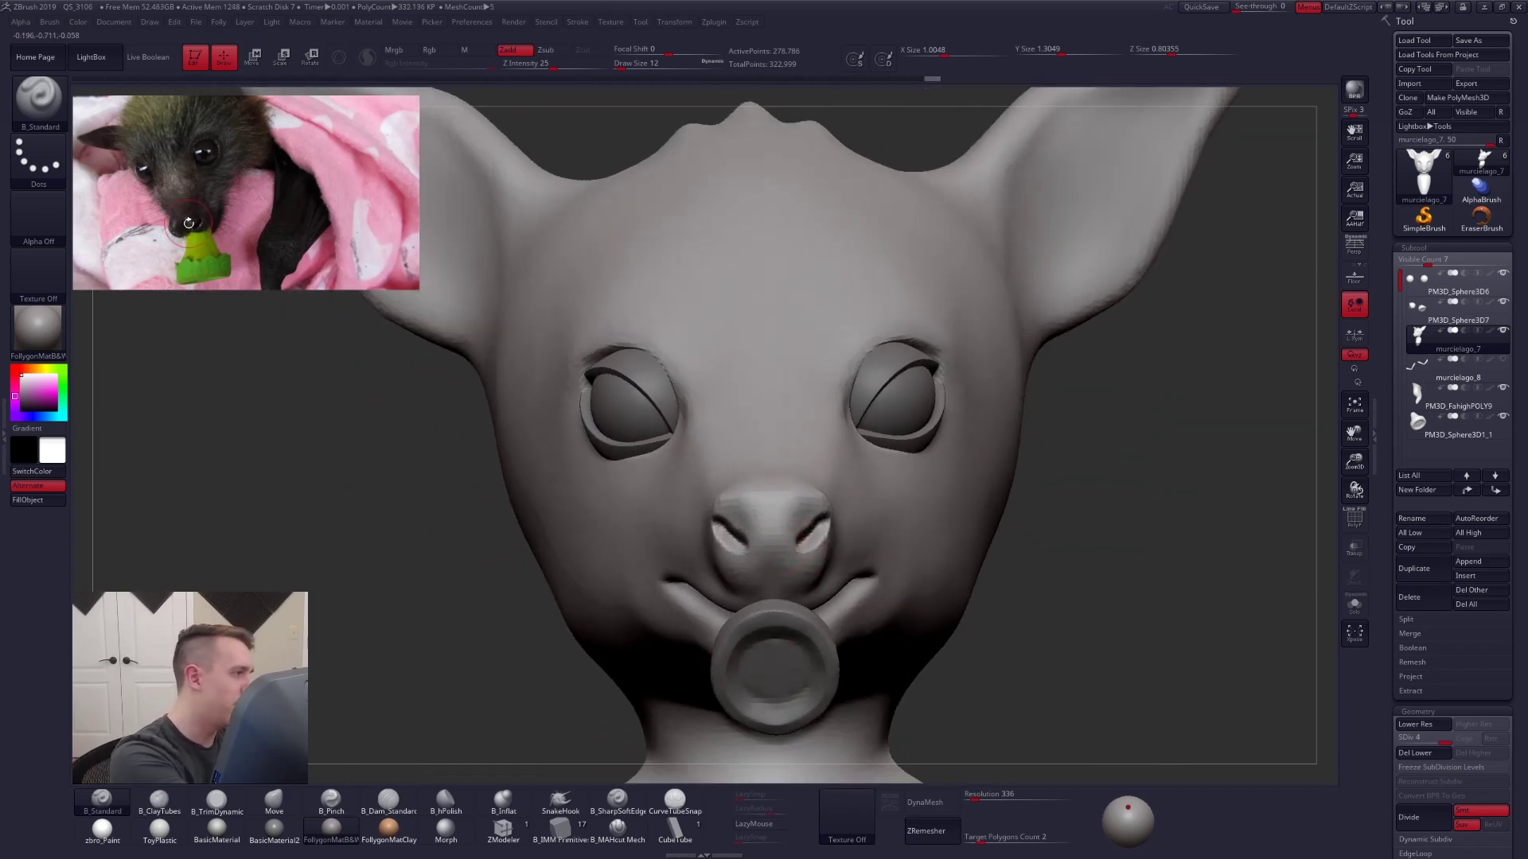
# - Isolate the head and draw a vertical line down the middle of the nose with B_Standard at a draw size of 9
pyautogui.hotkey('alt', 's')
pyautogui.moveTo(764, 526); pyautogui.dragTo(770, 557, button='right')
pyautogui.press('space')
pyautogui.moveTo(772, 558); pyautogui.dragTo(768, 557)
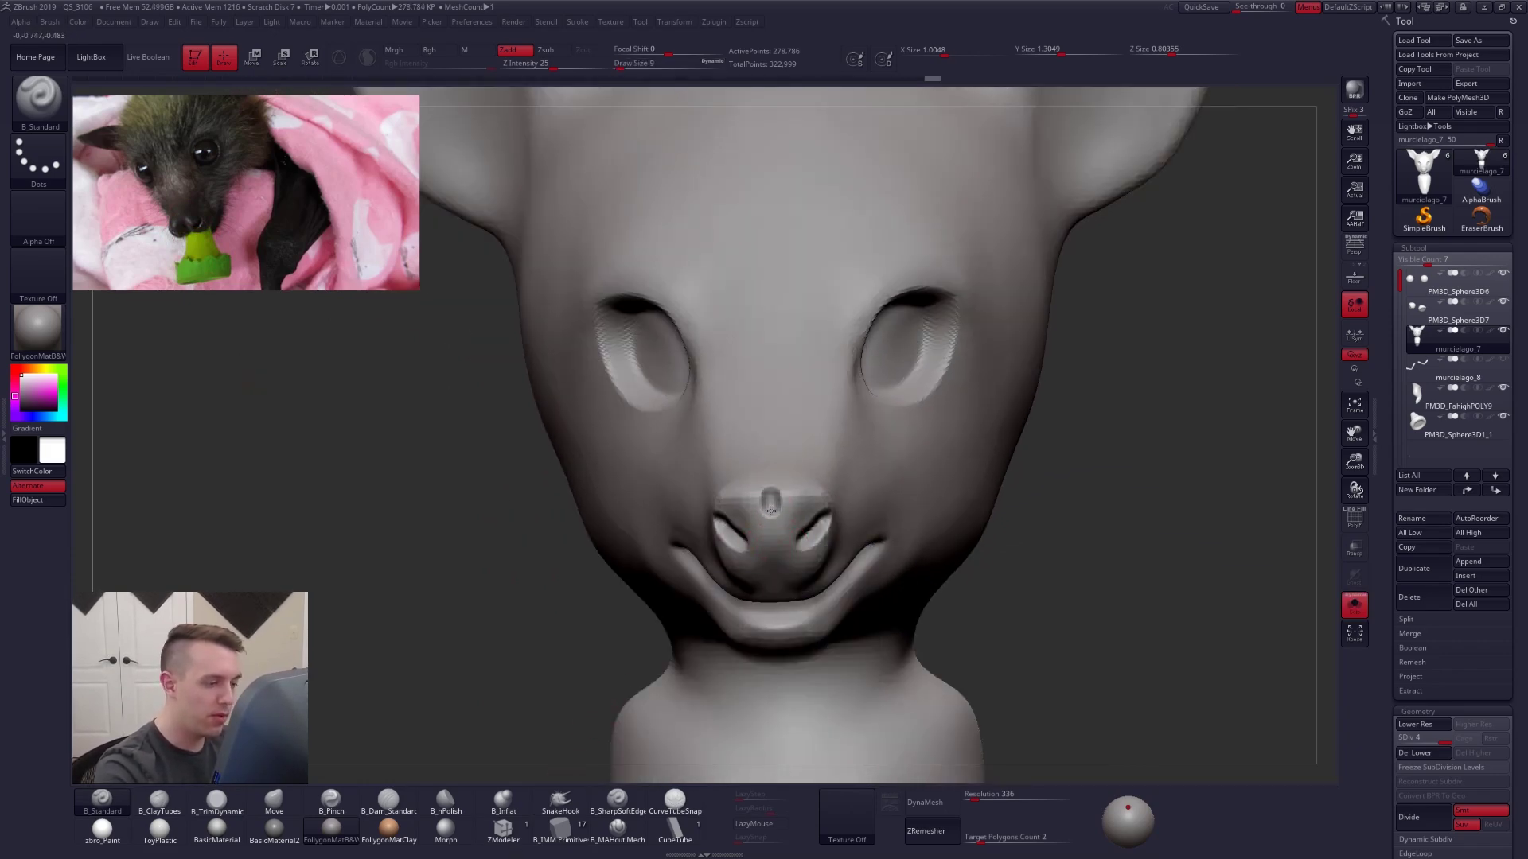
pyautogui.moveTo(771, 508); pyautogui.dragTo(773, 563)
# - Try to tighten the line down the middle of the nose with the B_Pinch brush at draw size 18, and undo it
pyautogui.press('space')
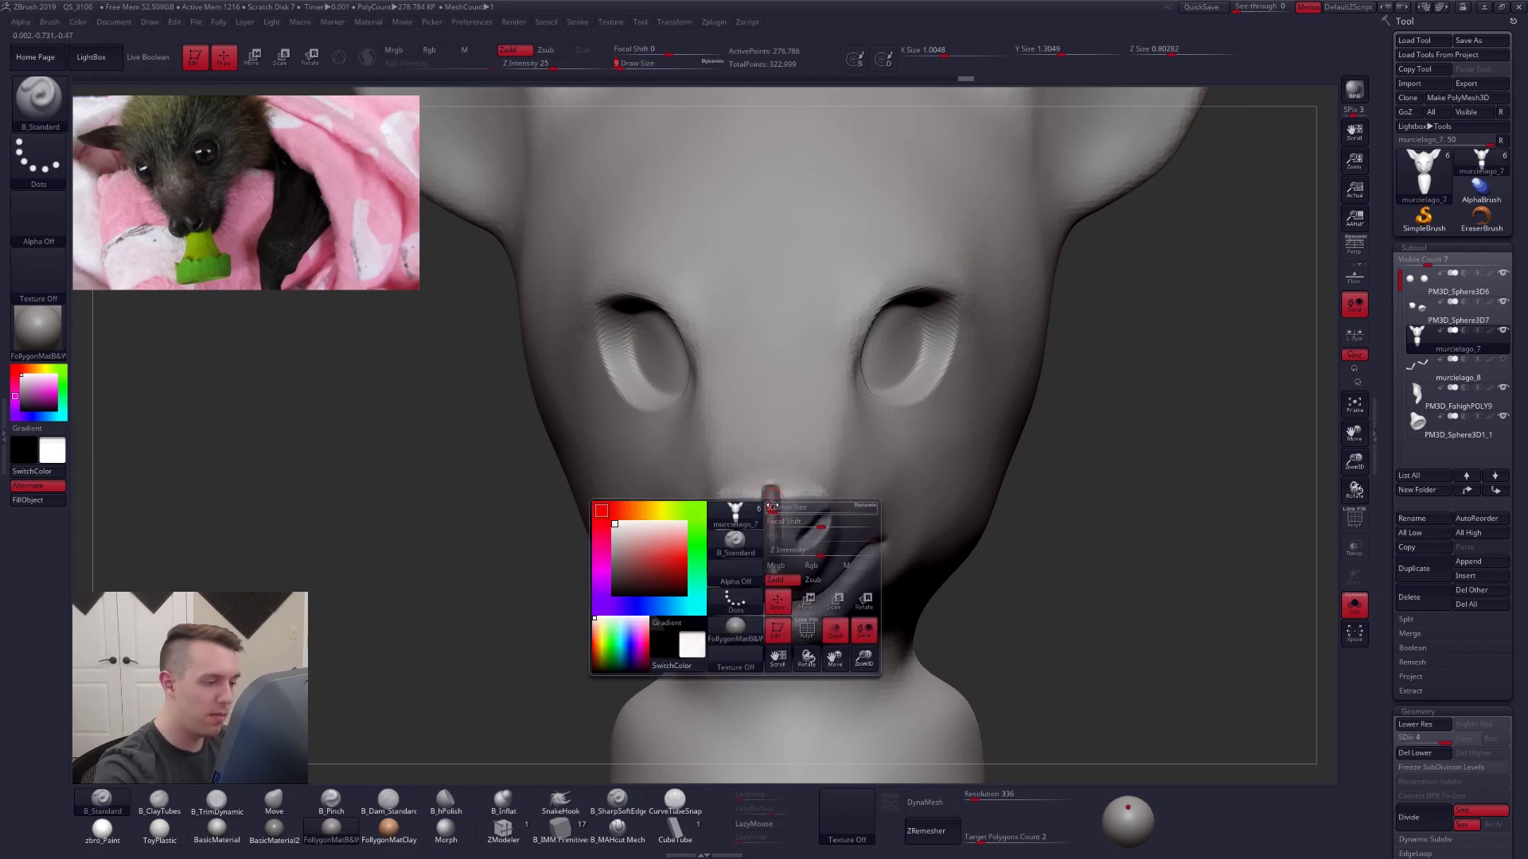
pyautogui.press('5')
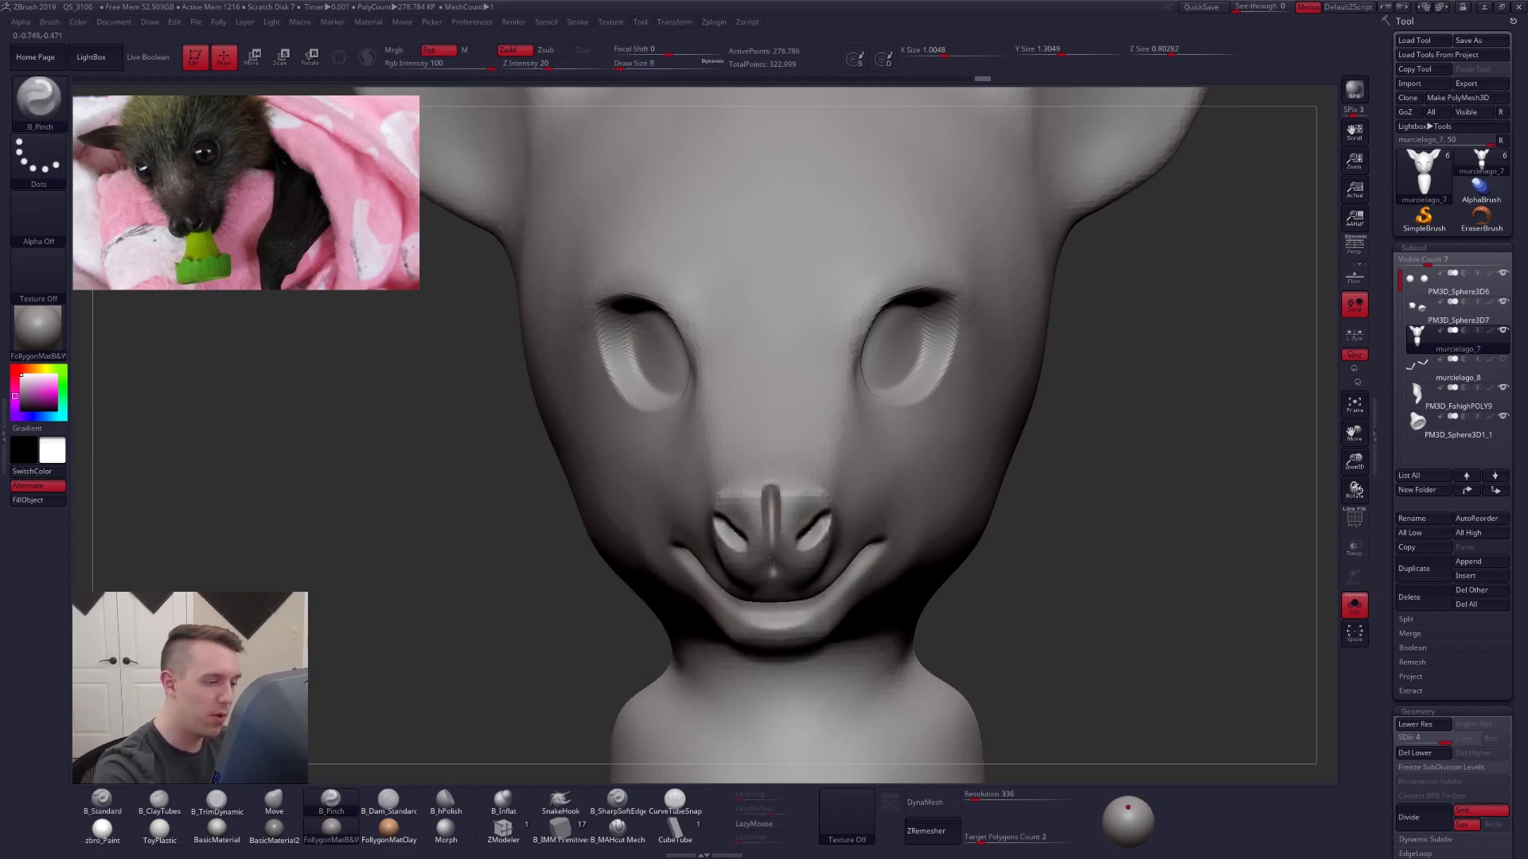
pyautogui.press('f')
pyautogui.press('space')
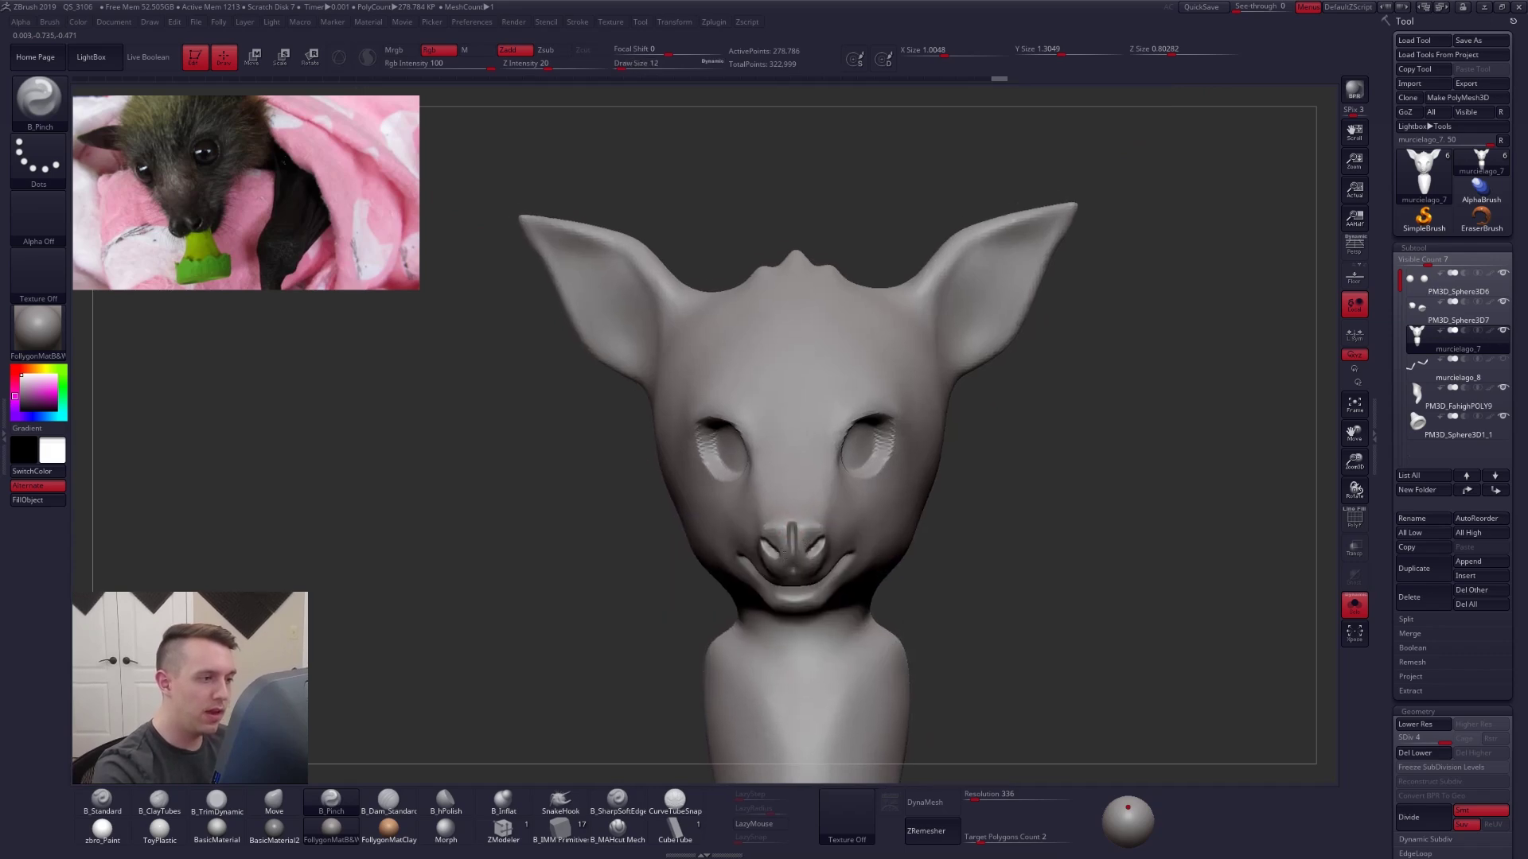
pyautogui.keyDown('alt'); pyautogui.moveTo(782, 552); pyautogui.dragTo(776, 577, button='right'); pyautogui.keyUp('alt')
pyautogui.press('space')
pyautogui.moveTo(780, 544); pyautogui.dragTo(780, 533)
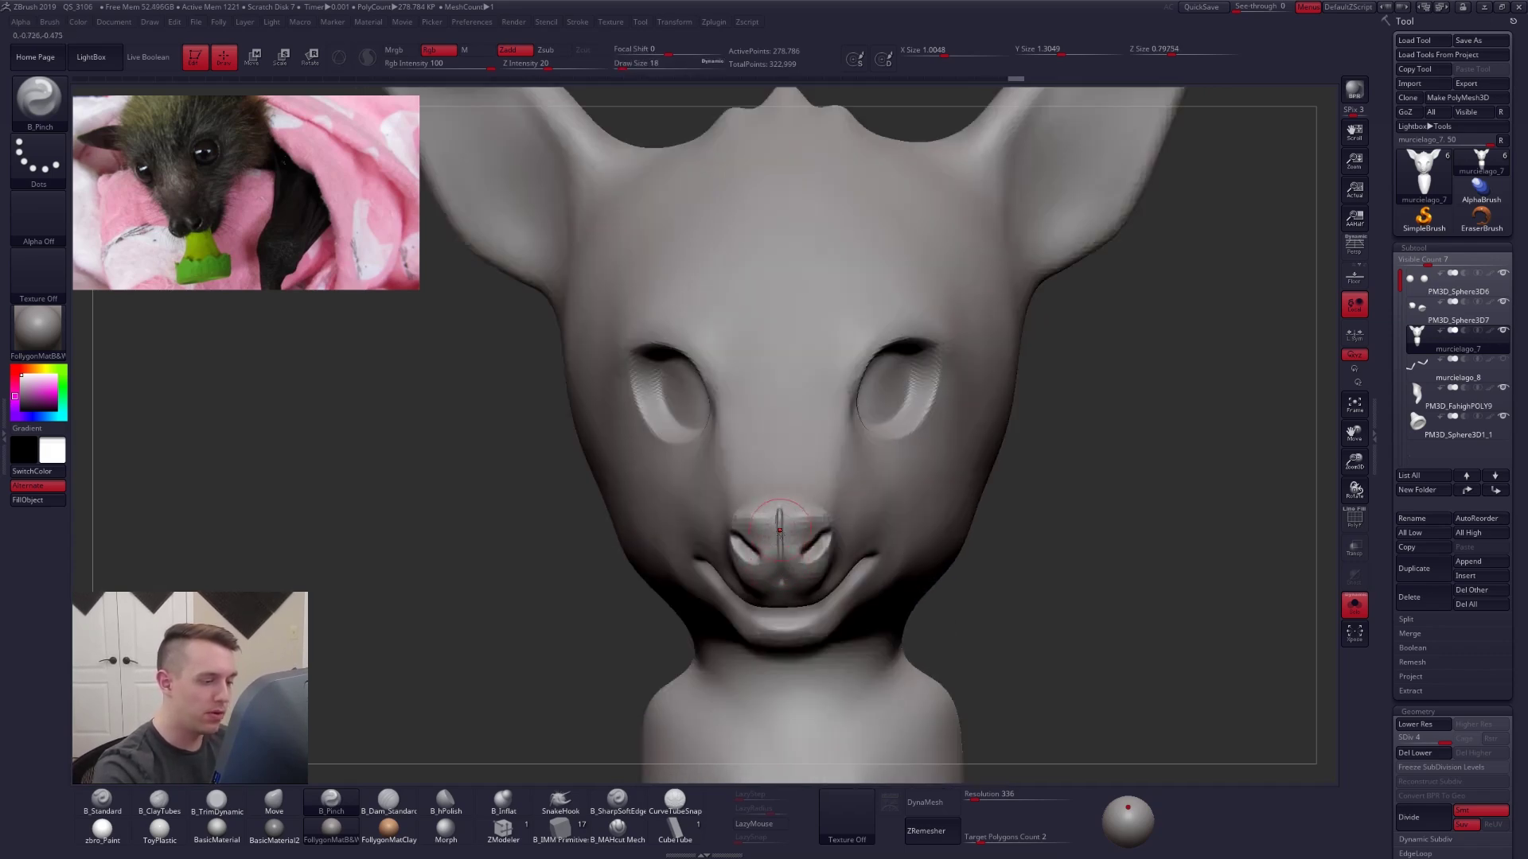
pyautogui.moveTo(780, 532)
pyautogui.mouseDown(button='right')
pyautogui.moveTo(810, 516)
pyautogui.moveTo(828, 549)
pyautogui.moveTo(760, 538)
pyautogui.mouseUp(button='right')
pyautogui.hotkey('ctrl', 'z')
pyautogui.hotkey('ctrl', 'z')
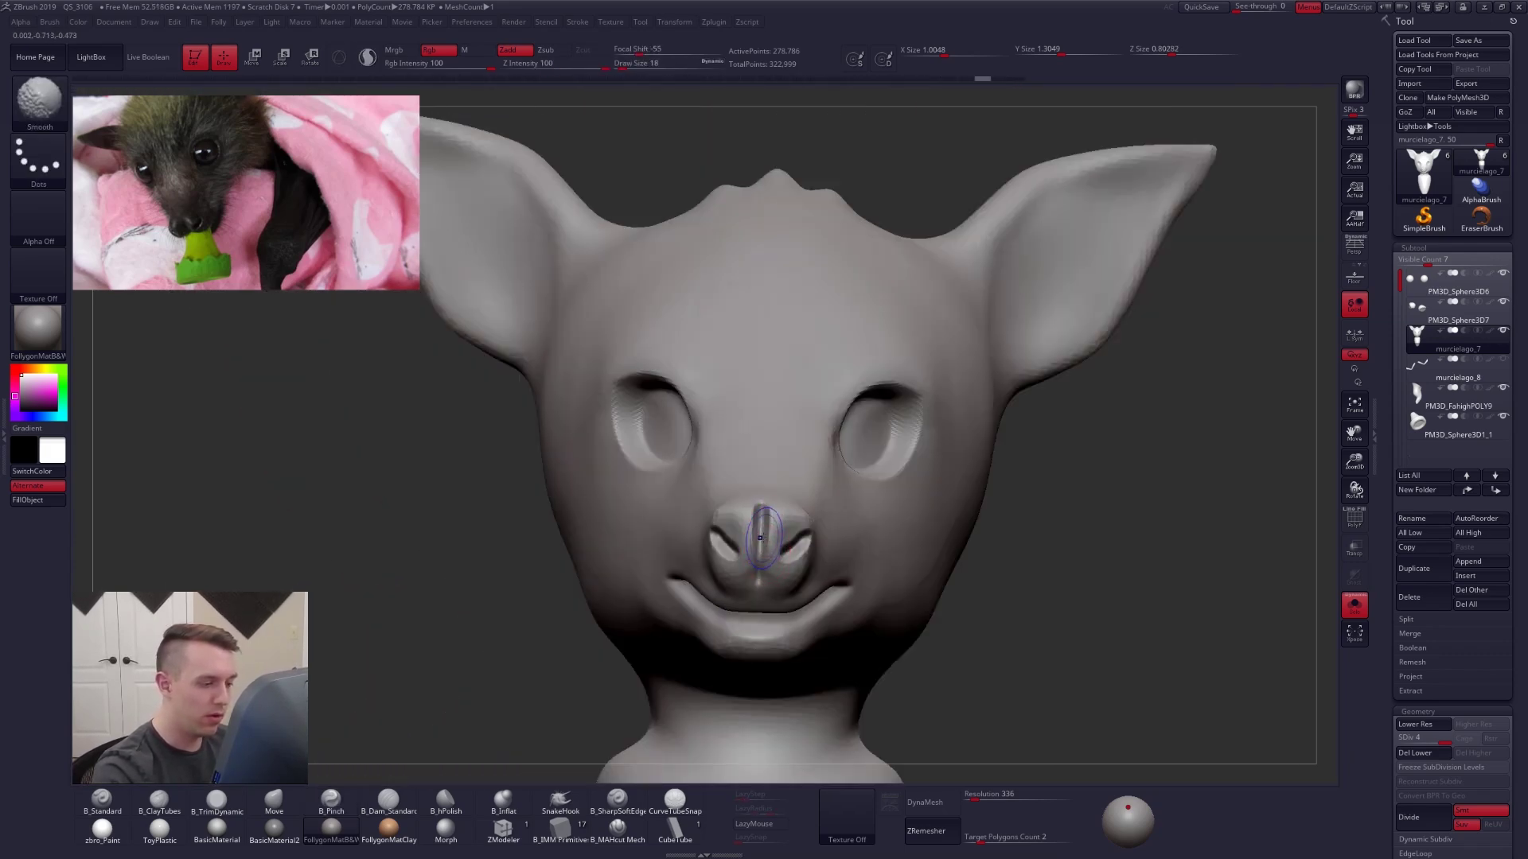
# - Smooth the line down the middle of the nose and bring the other subtools back into view
pyautogui.keyDown('shift'); pyautogui.moveTo(760, 538); pyautogui.dragTo(761, 514); pyautogui.keyUp('shift')
pyautogui.moveTo(768, 549); pyautogui.dragTo(784, 529, button='right')
pyautogui.keyDown('ctrl'); pyautogui.moveTo(1002, 740); pyautogui.dragTo(1013, 649, button='right'); pyautogui.keyUp('ctrl')
pyautogui.keyDown('alt'); pyautogui.moveTo(1014, 708); pyautogui.dragTo(1012, 629, button='right'); pyautogui.keyUp('alt')
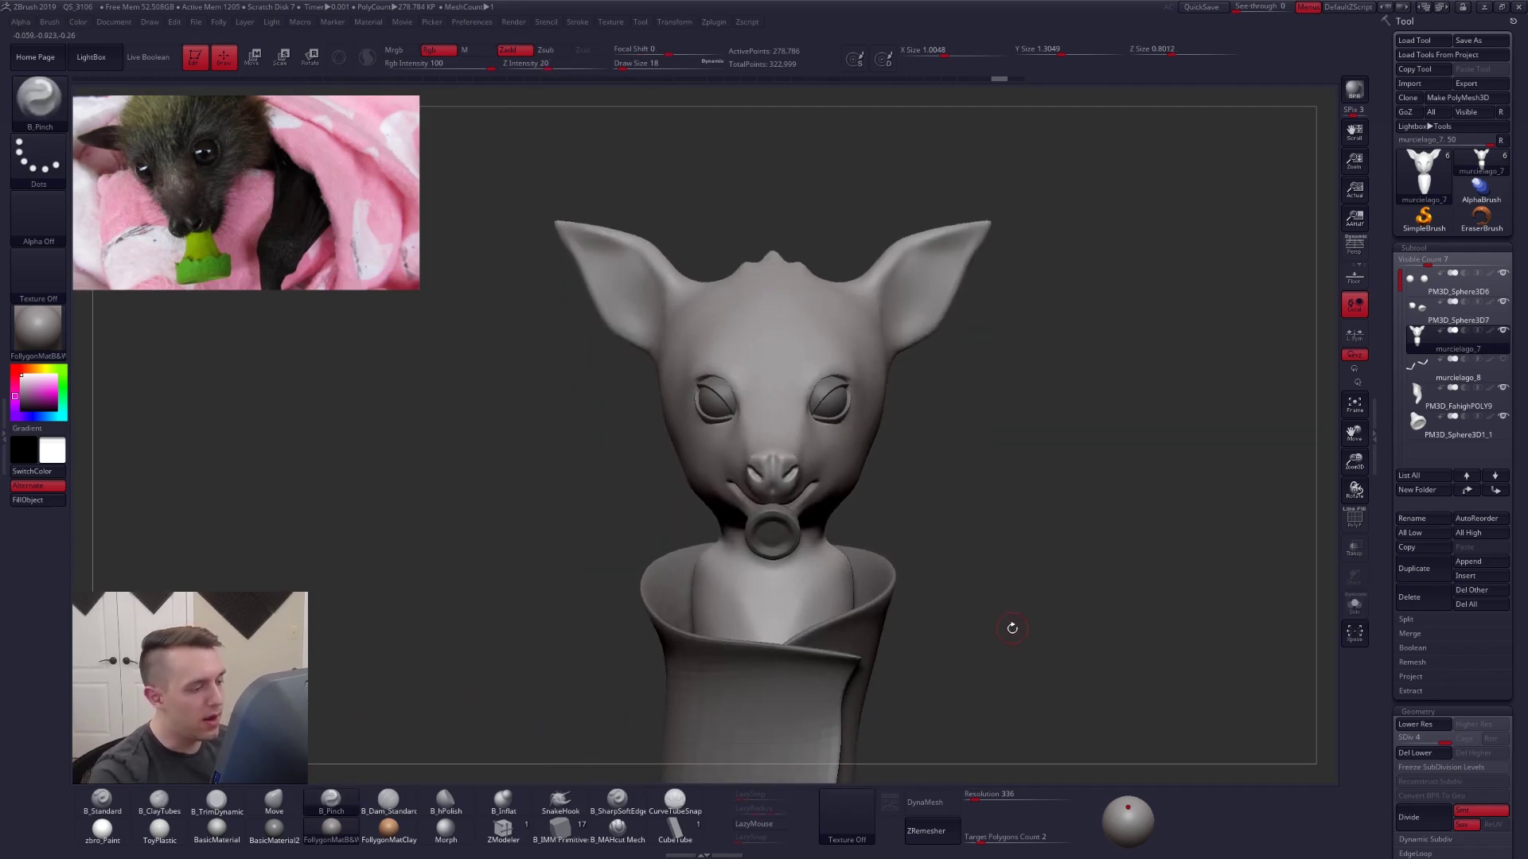
# - Switch to the Move brush, turn on the perspective view and set the draw size to 74
pyautogui.press('b')
pyautogui.press('m')
pyautogui.press('v')
pyautogui.press('space')
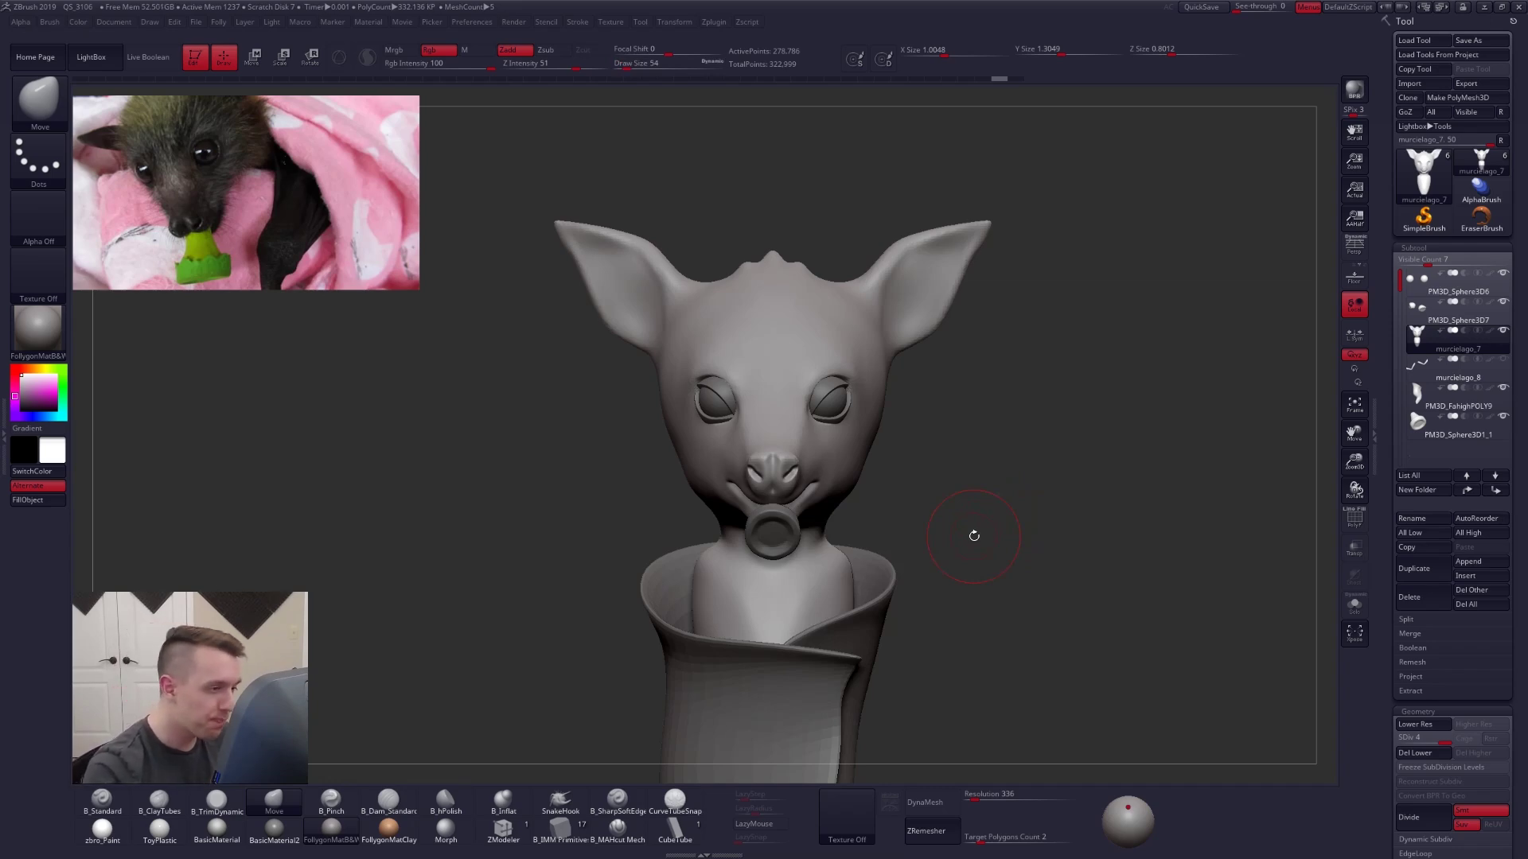
pyautogui.press('p')
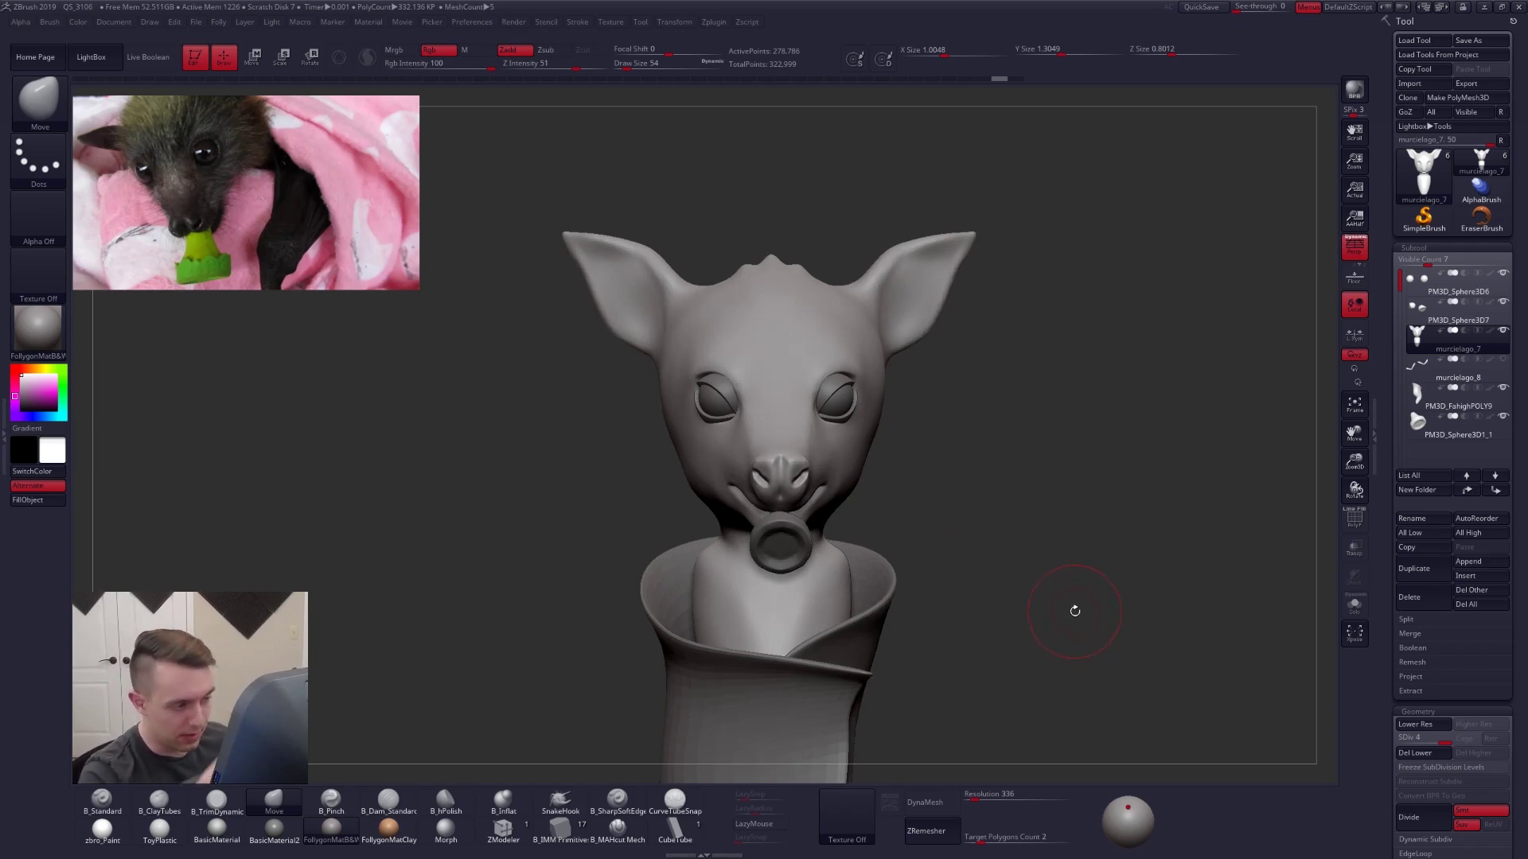
pyautogui.moveTo(901, 442)
pyautogui.mouseDown()
pyautogui.moveTo(889, 484)
pyautogui.moveTo(917, 480)
pyautogui.moveTo(890, 485)
pyautogui.moveTo(923, 475)
pyautogui.mouseUp()
pyautogui.press(']')
pyautogui.press(']')
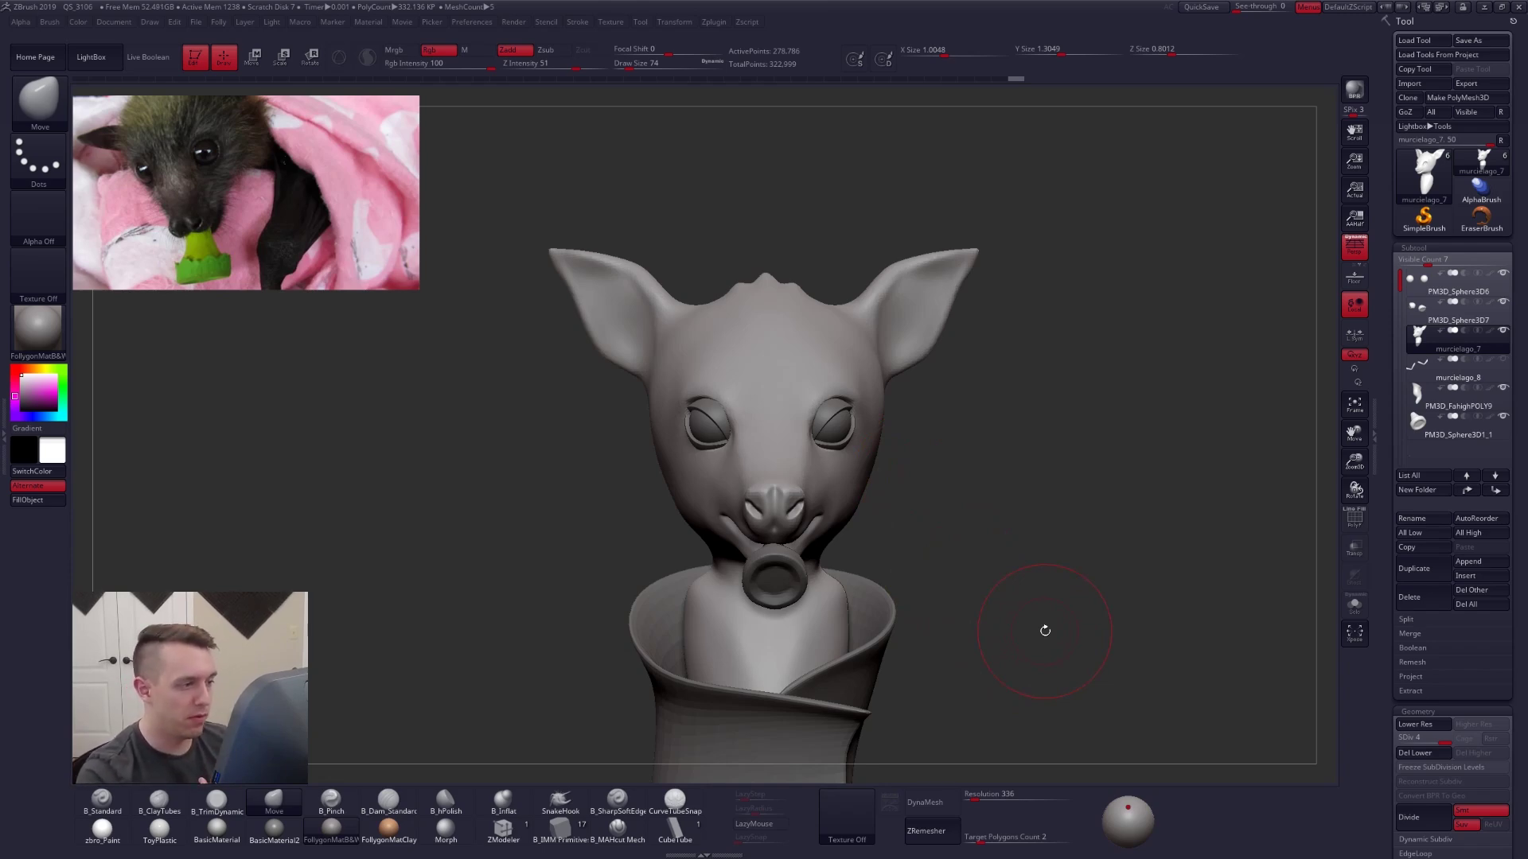
# - Mask the inner surface of the ear with a smaller draw size, and undo the masking
pyautogui.moveTo(1044, 630); pyautogui.dragTo(908, 392)
pyautogui.keyDown('ctrl'); pyautogui.moveTo(908, 393); pyautogui.dragTo(883, 465, button='right'); pyautogui.keyUp('ctrl')
pyautogui.press('space')
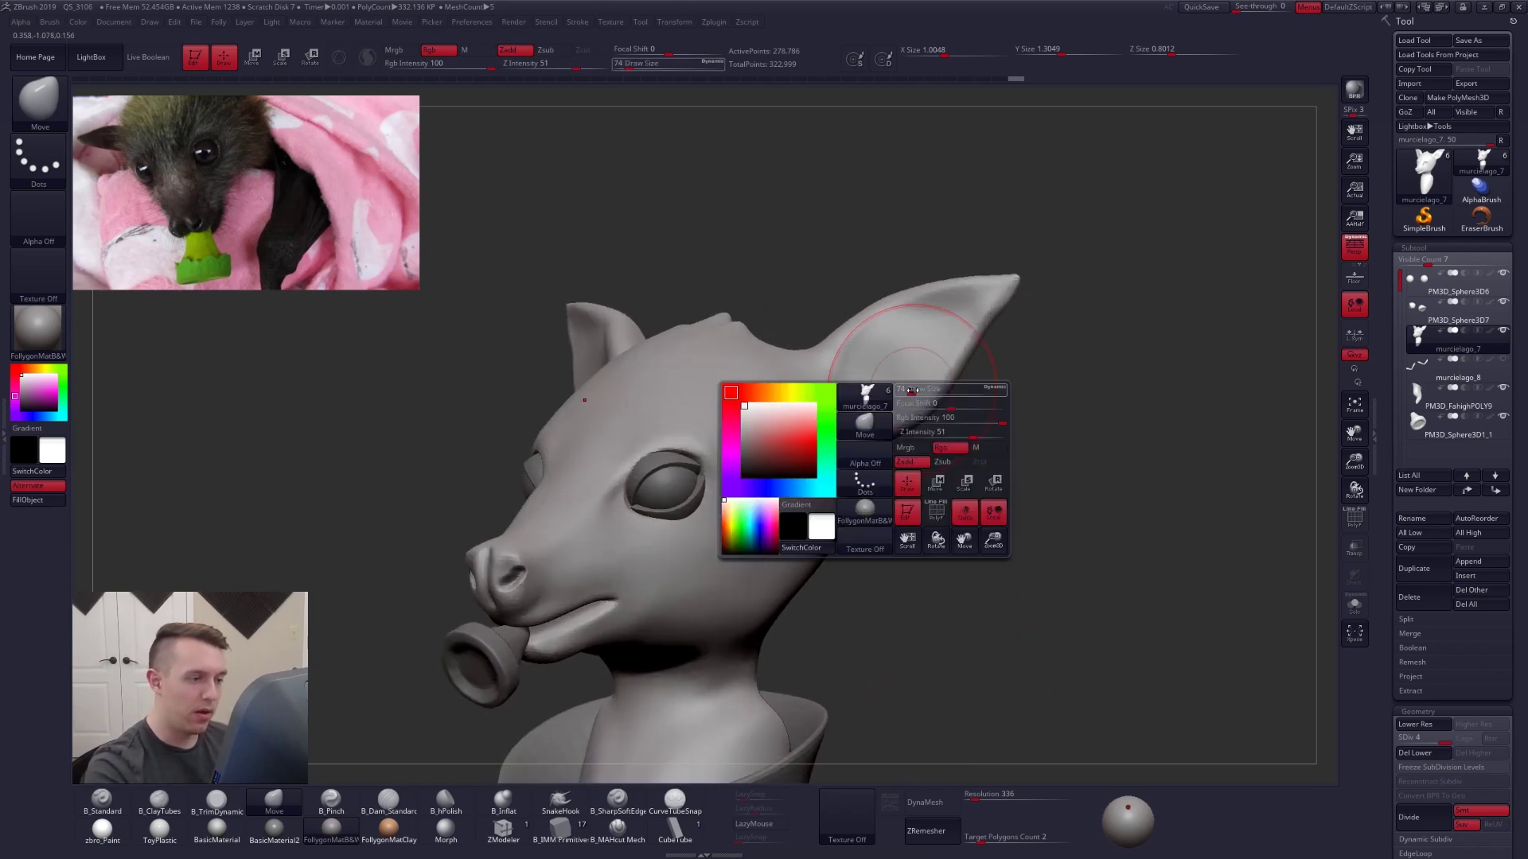
pyautogui.moveTo(921, 415); pyautogui.dragTo(912, 414)
pyautogui.keyDown('alt'); pyautogui.moveTo(844, 362); pyautogui.dragTo(838, 393, button='right'); pyautogui.keyUp('alt')
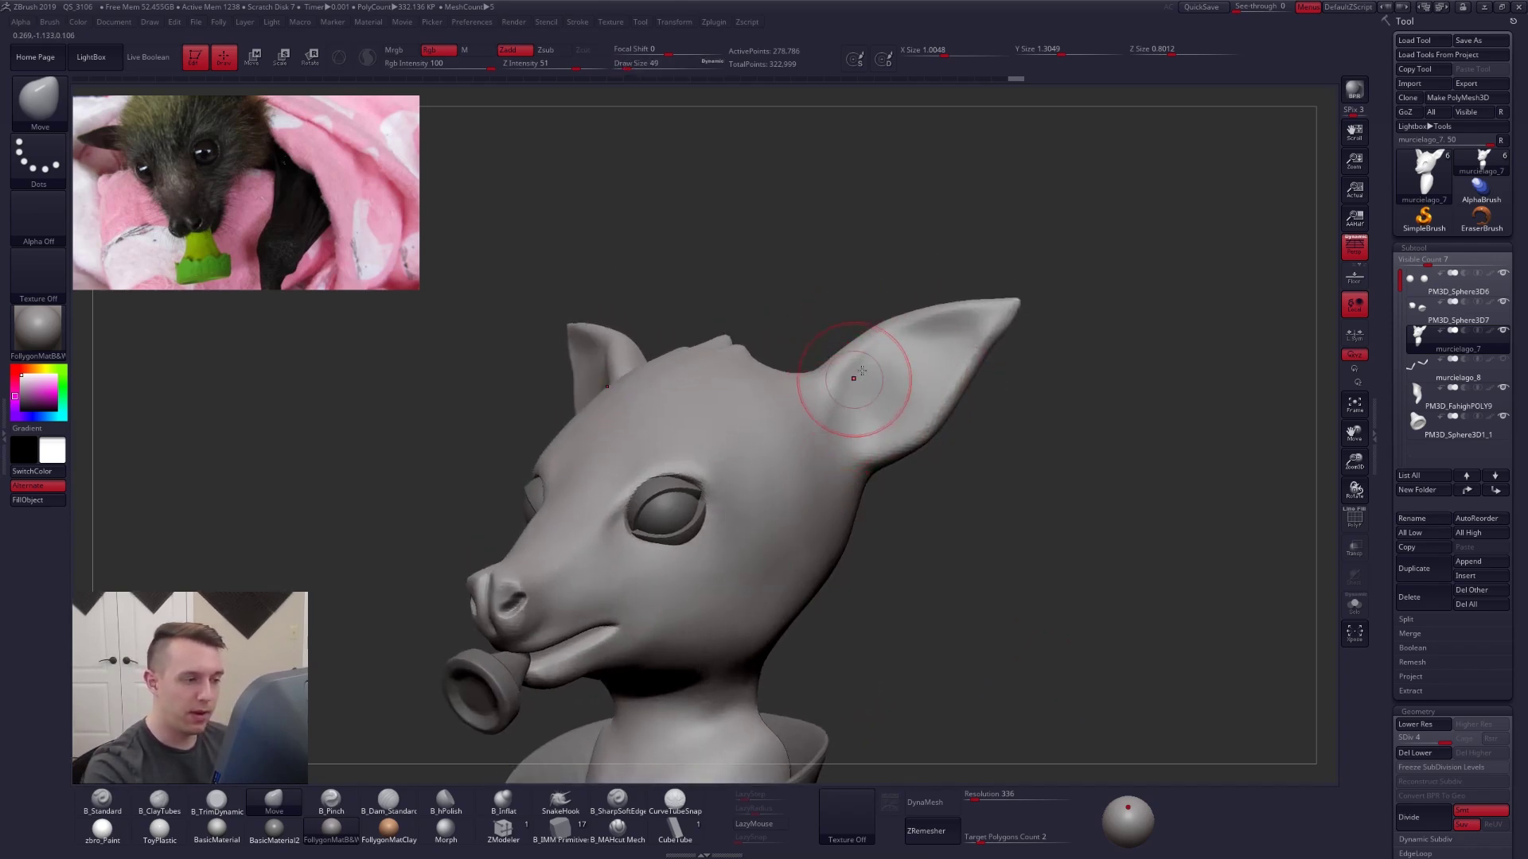
pyautogui.moveTo(804, 376)
pyautogui.keyDown('ctrl'); pyautogui.mouseDown()
pyautogui.moveTo(891, 312)
pyautogui.moveTo(1020, 303)
pyautogui.mouseUp(); pyautogui.keyUp('ctrl')
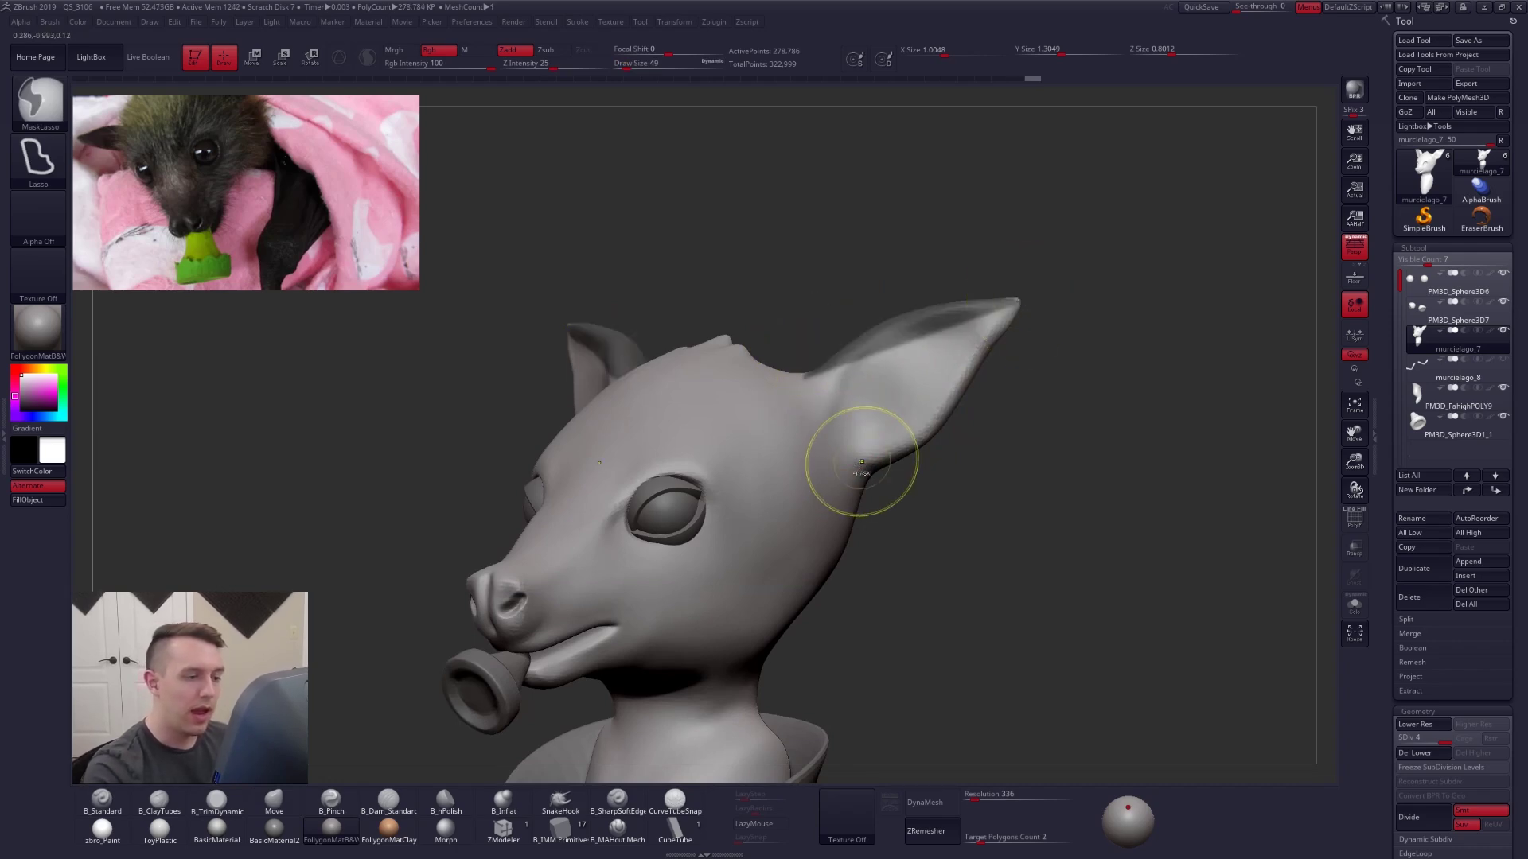
pyautogui.moveTo(869, 460)
pyautogui.keyDown('ctrl'); pyautogui.mouseDown()
pyautogui.moveTo(947, 406)
pyautogui.moveTo(986, 344)
pyautogui.moveTo(996, 280)
pyautogui.moveTo(827, 254)
pyautogui.moveTo(786, 316)
pyautogui.mouseUp(); pyautogui.keyUp('ctrl')
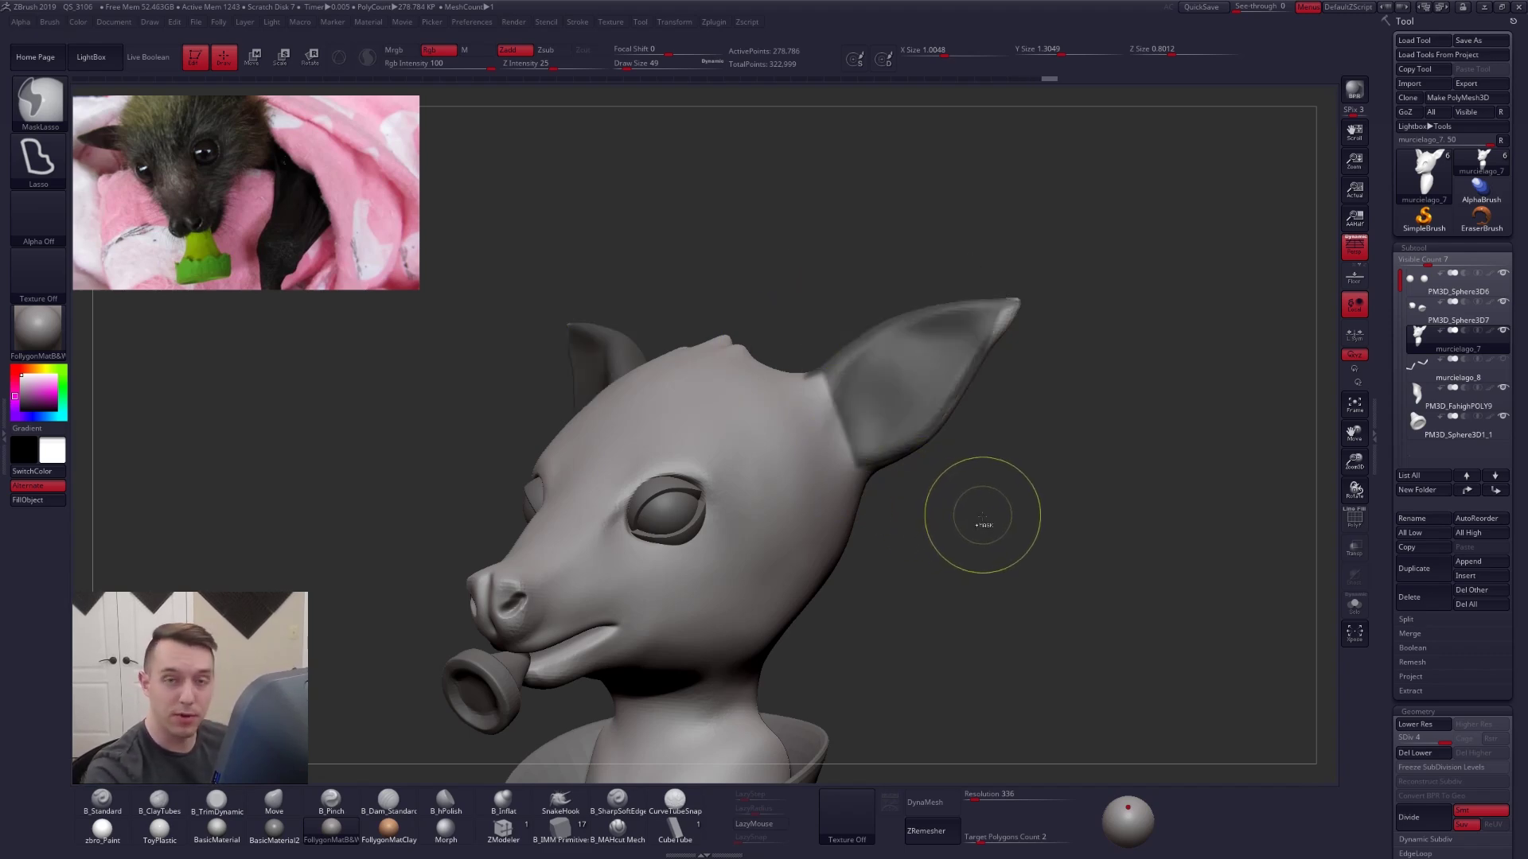
pyautogui.hotkey('ctrl', 'z')
pyautogui.hotkey('ctrl', 'z')
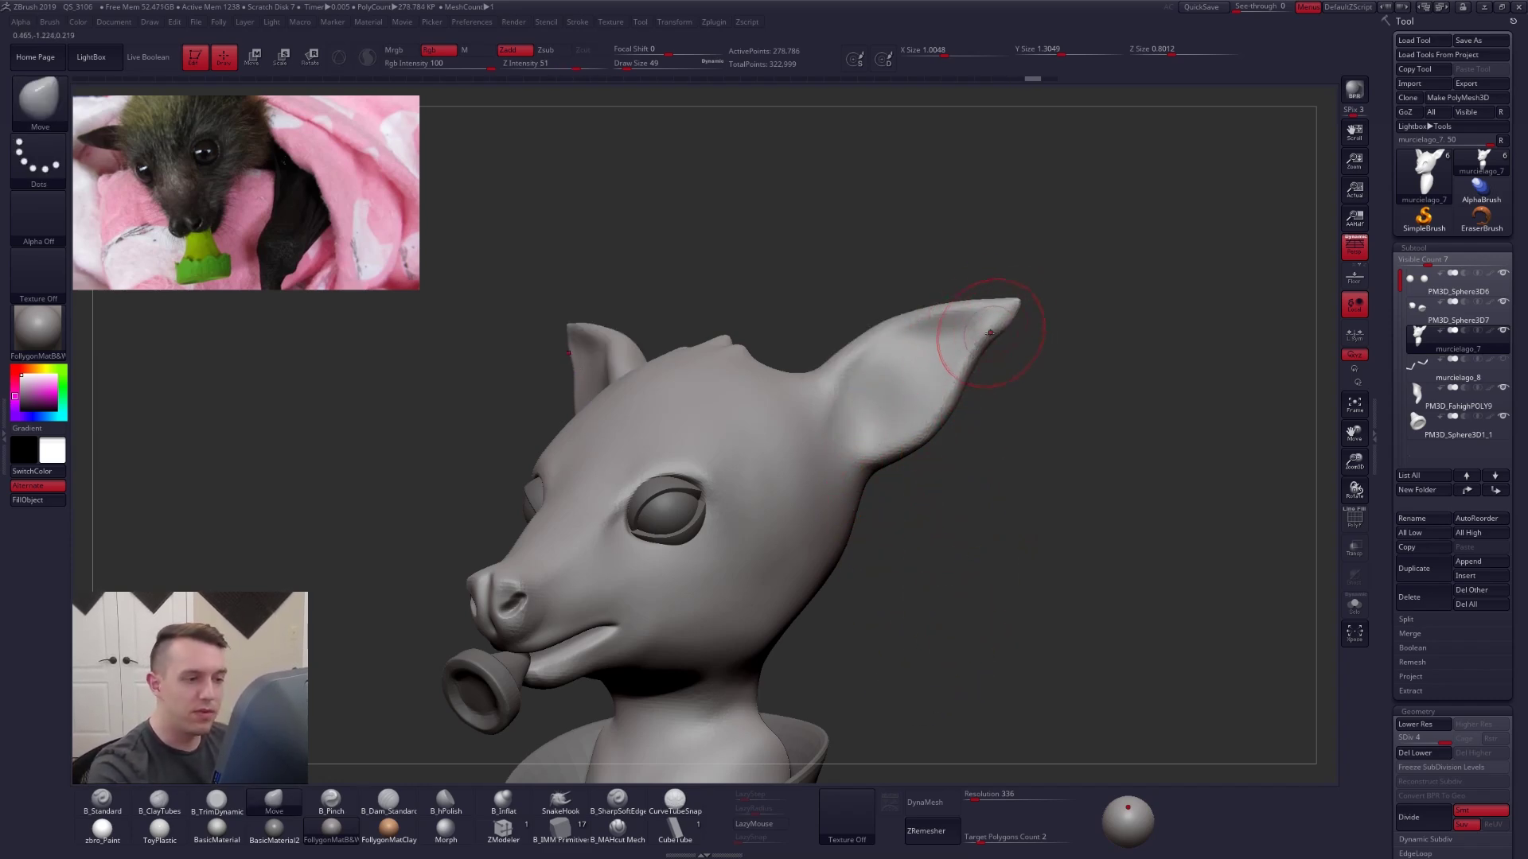
# - Reshape the edges of the ear with the Move brush at draw sizes 61 and 54
pyautogui.moveTo(1026, 374)
pyautogui.mouseDown()
pyautogui.moveTo(1044, 376)
pyautogui.moveTo(990, 386)
pyautogui.mouseUp()
pyautogui.hotkey('ctrl', 'z')
pyautogui.press('space')
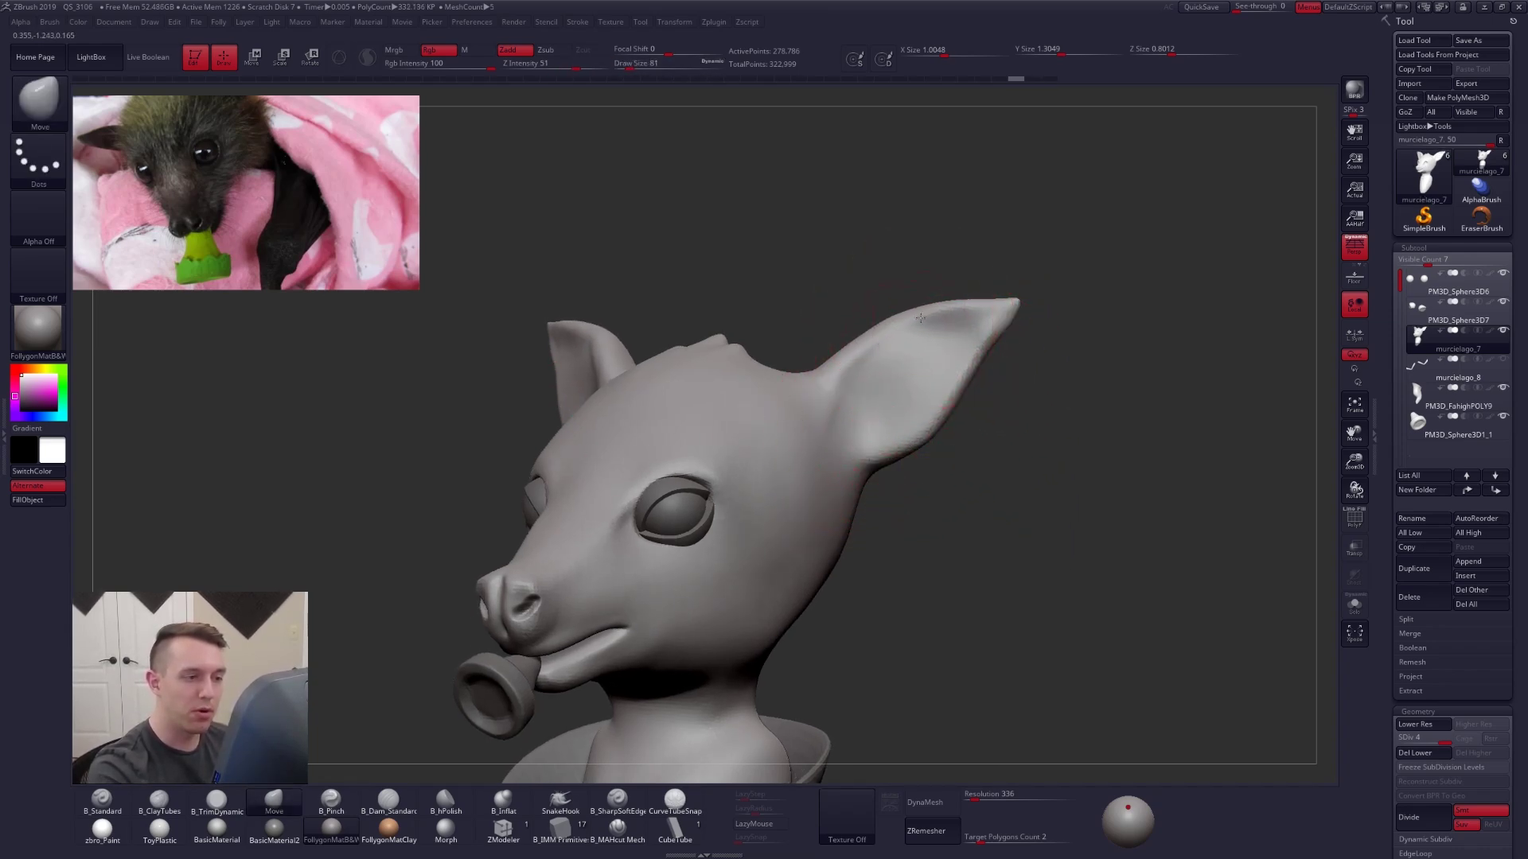
pyautogui.moveTo(920, 318); pyautogui.dragTo(907, 326)
pyautogui.press('s')
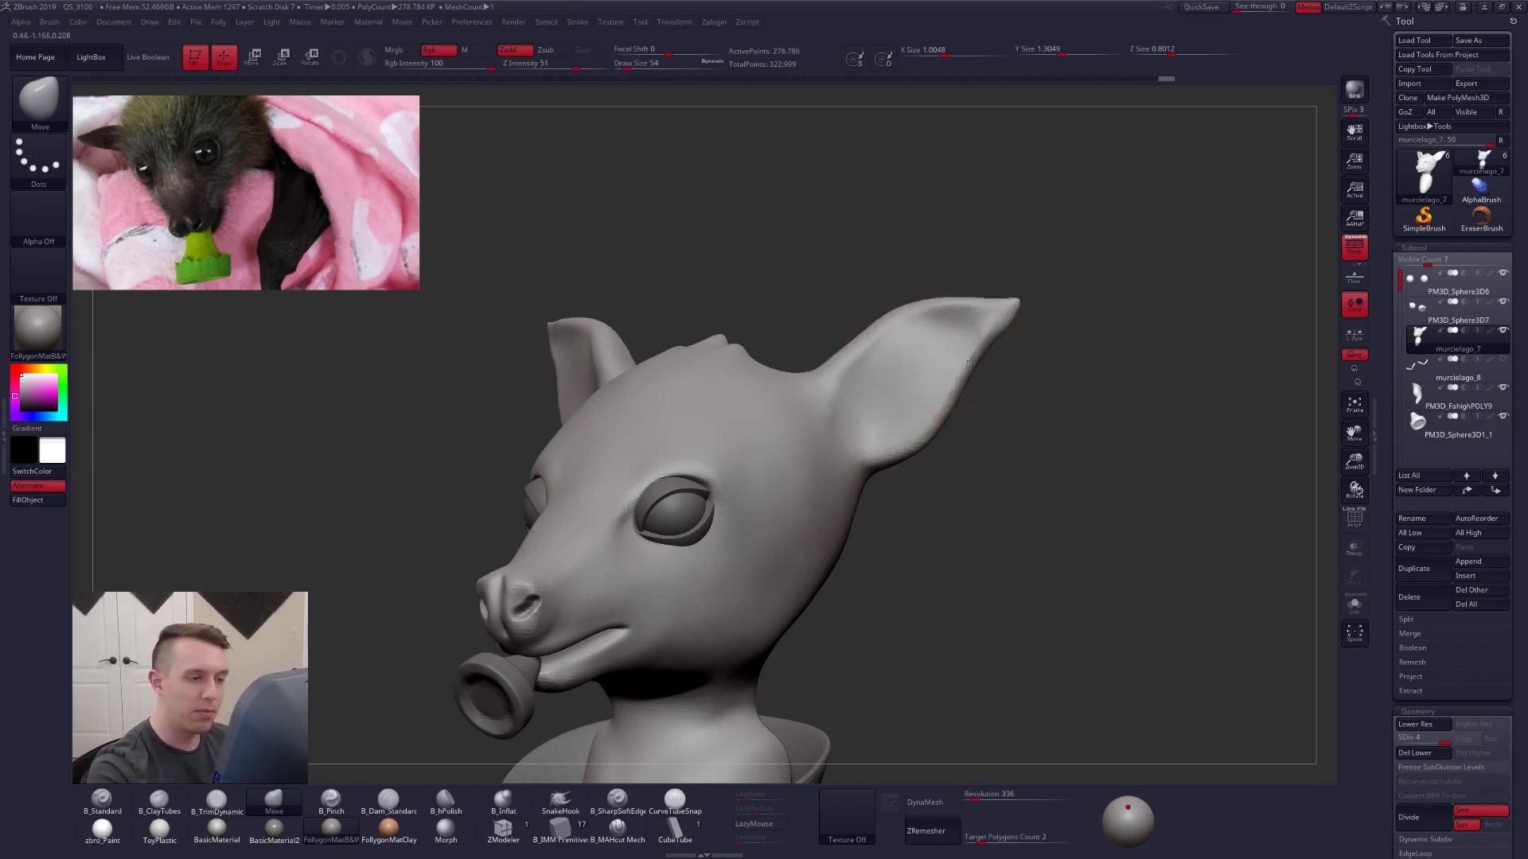
pyautogui.moveTo(963, 376); pyautogui.dragTo(958, 379)
pyautogui.moveTo(1026, 398); pyautogui.dragTo(1055, 401)
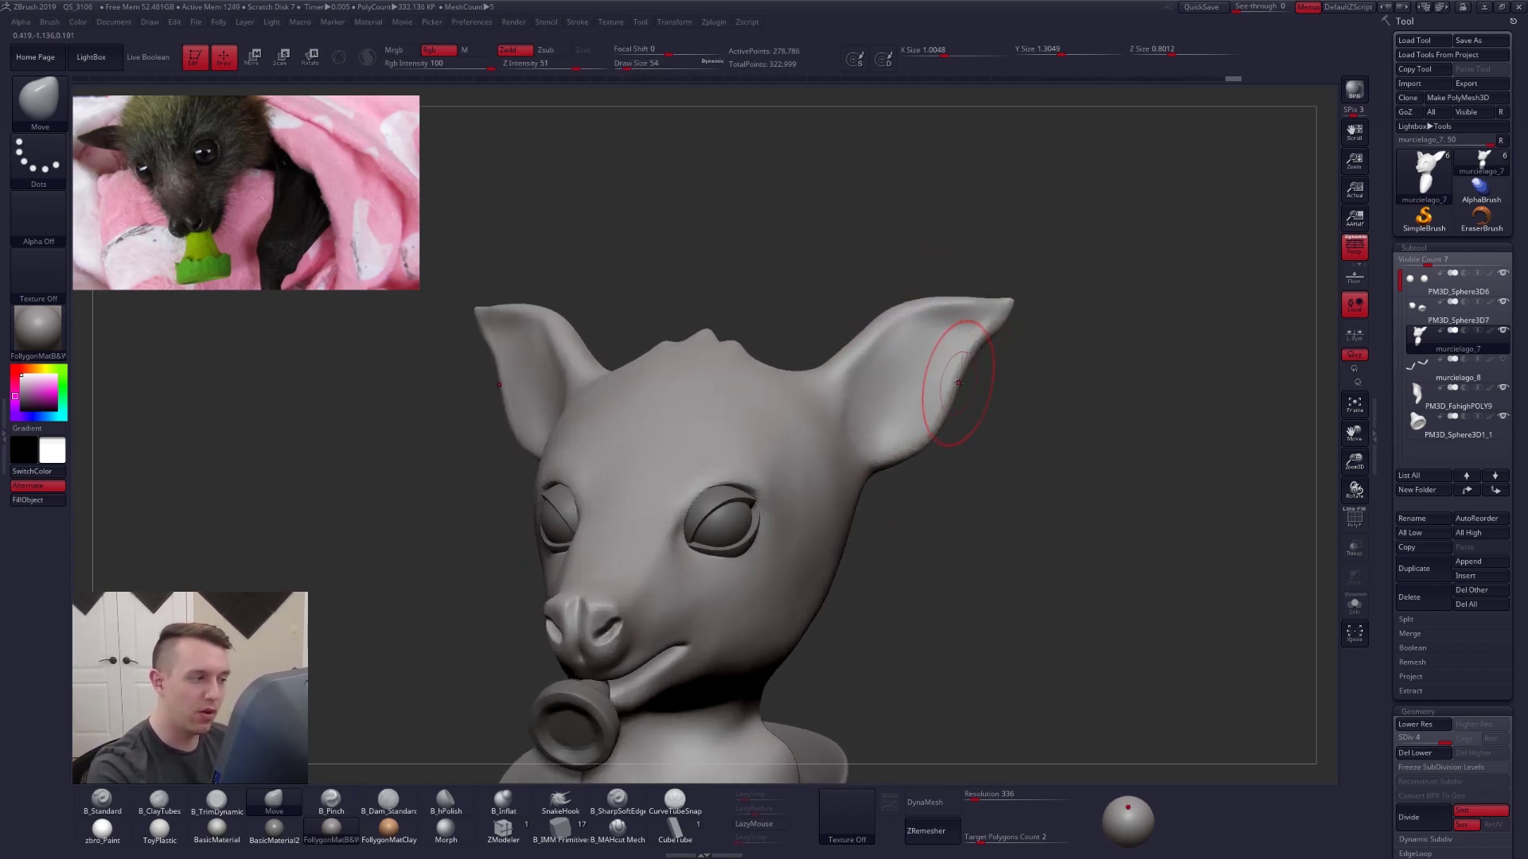
pyautogui.moveTo(959, 383); pyautogui.dragTo(918, 409, button='right')
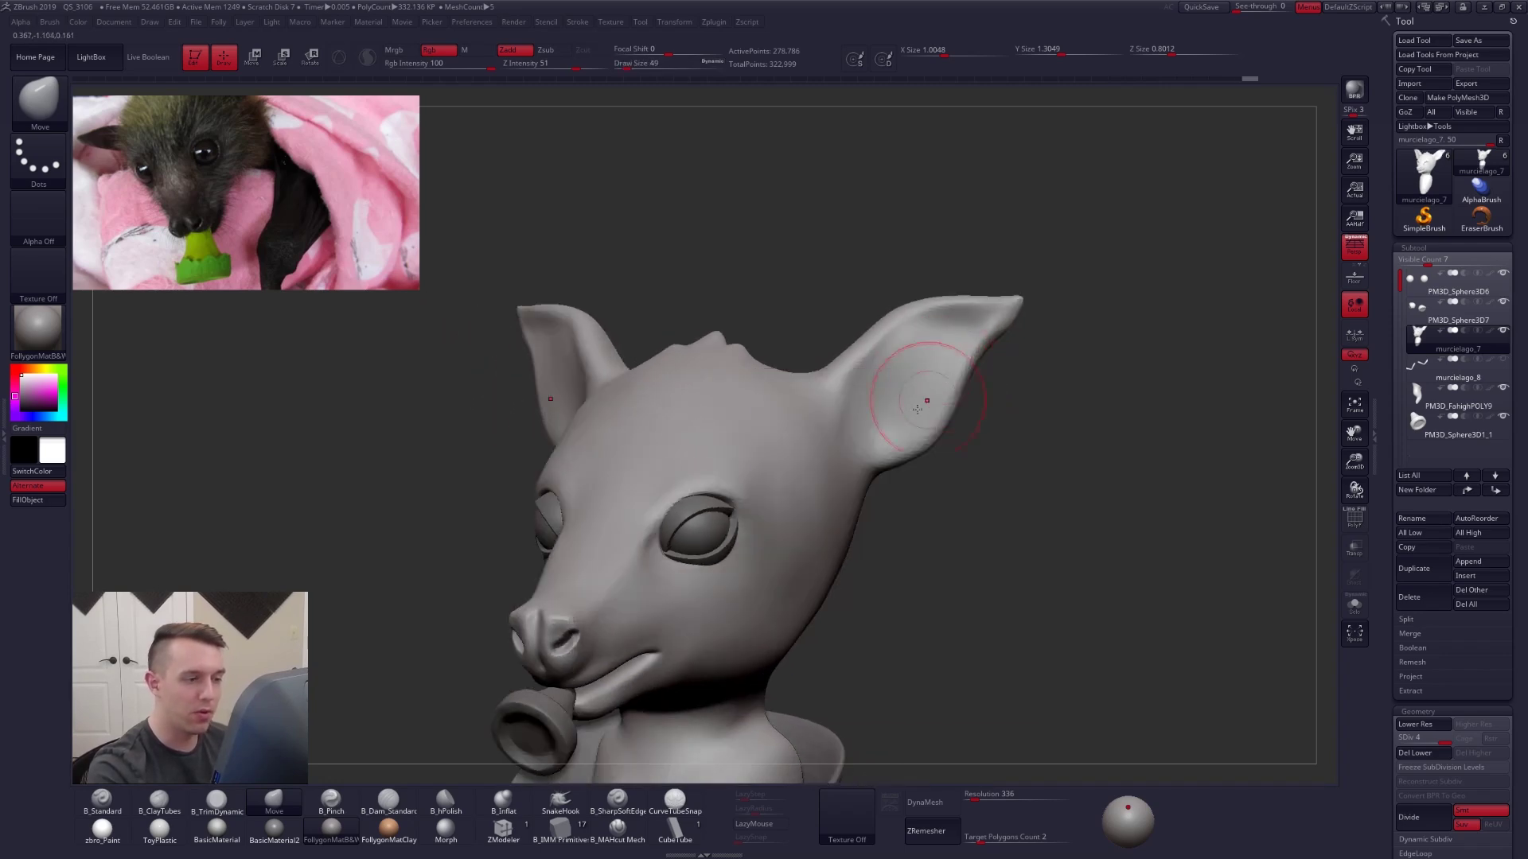
# - Sculpt the folds of the inner ear from the tip down to the base with the B_ClayTubes brush at draw size 40
pyautogui.press('2')
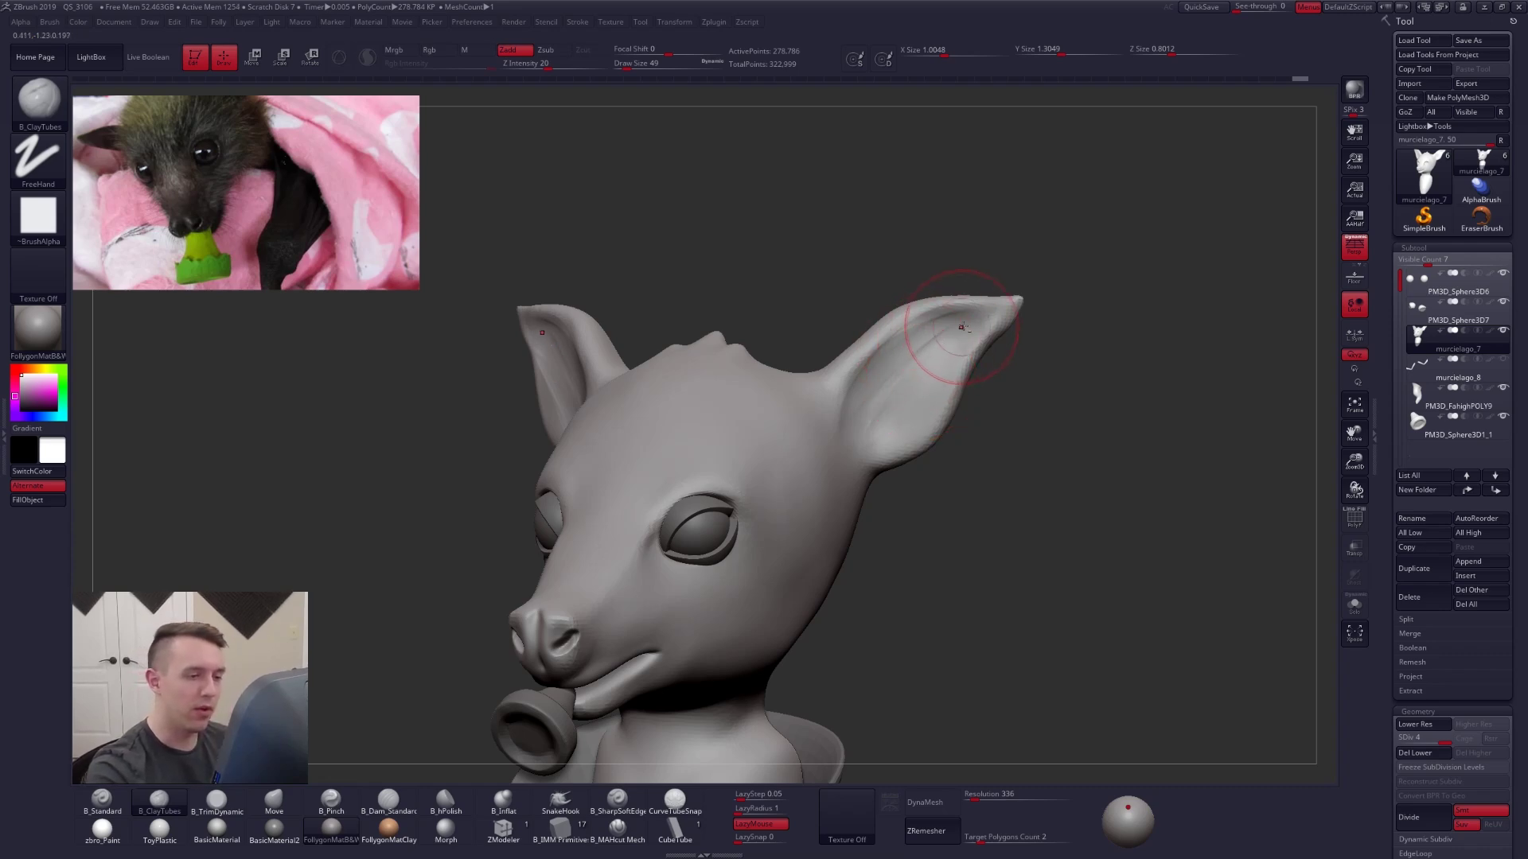
pyautogui.moveTo(969, 319)
pyautogui.mouseDown()
pyautogui.moveTo(922, 351)
pyautogui.moveTo(894, 434)
pyautogui.moveTo(998, 325)
pyautogui.moveTo(933, 398)
pyautogui.mouseUp()
pyautogui.press('space')
pyautogui.moveTo(931, 411); pyautogui.dragTo(927, 411)
pyautogui.keyDown('ctrl'); pyautogui.moveTo(927, 412); pyautogui.dragTo(900, 446, button='right'); pyautogui.keyUp('ctrl')
pyautogui.press('space')
pyautogui.moveTo(876, 450); pyautogui.dragTo(882, 449)
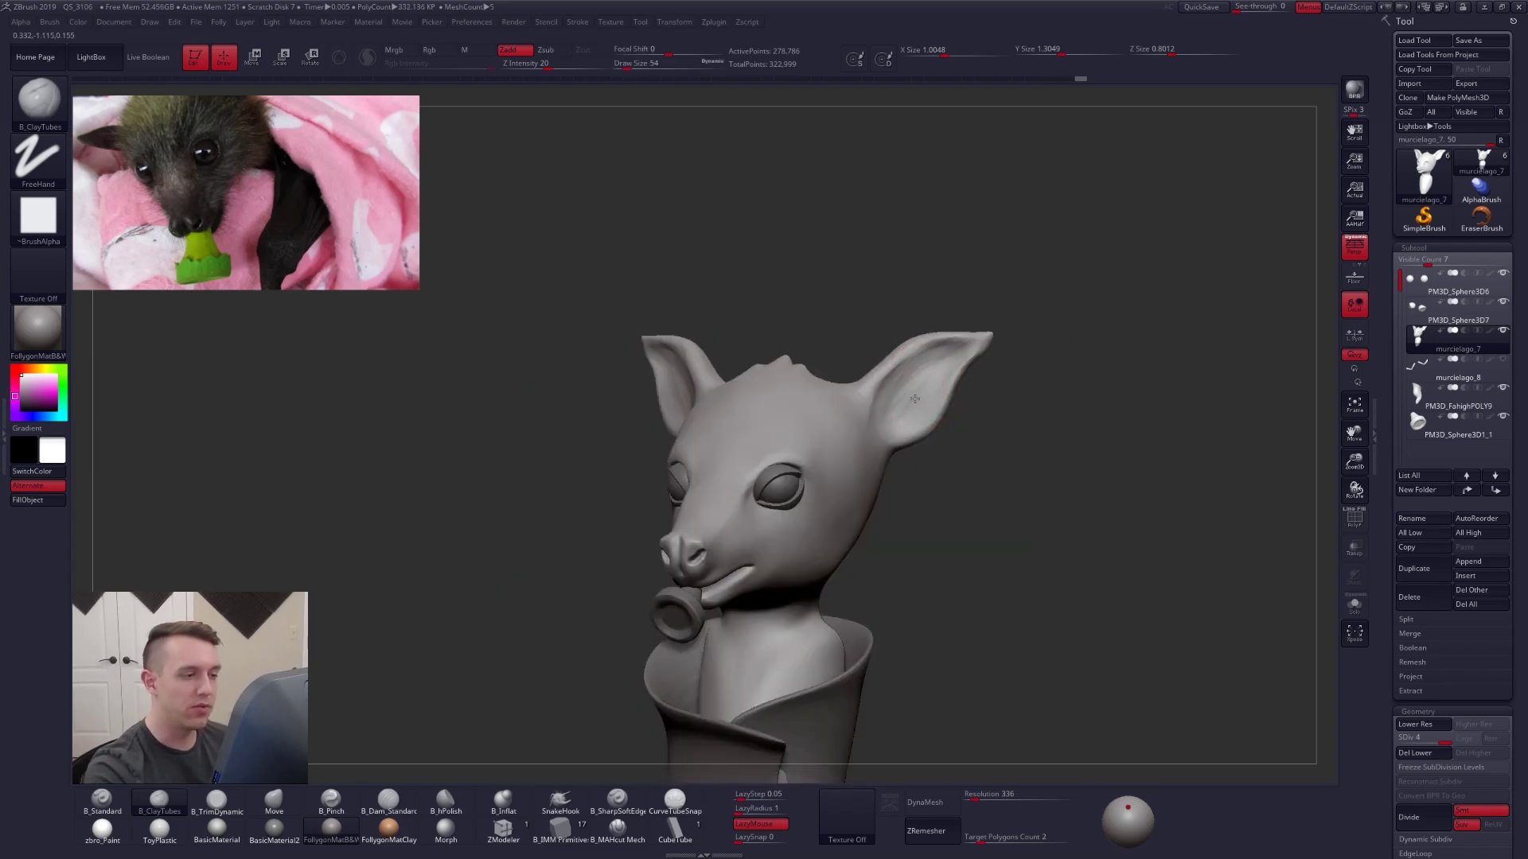
pyautogui.moveTo(844, 421)
pyautogui.mouseDown(button='right')
pyautogui.moveTo(928, 409)
pyautogui.moveTo(872, 391)
pyautogui.mouseUp(button='right')
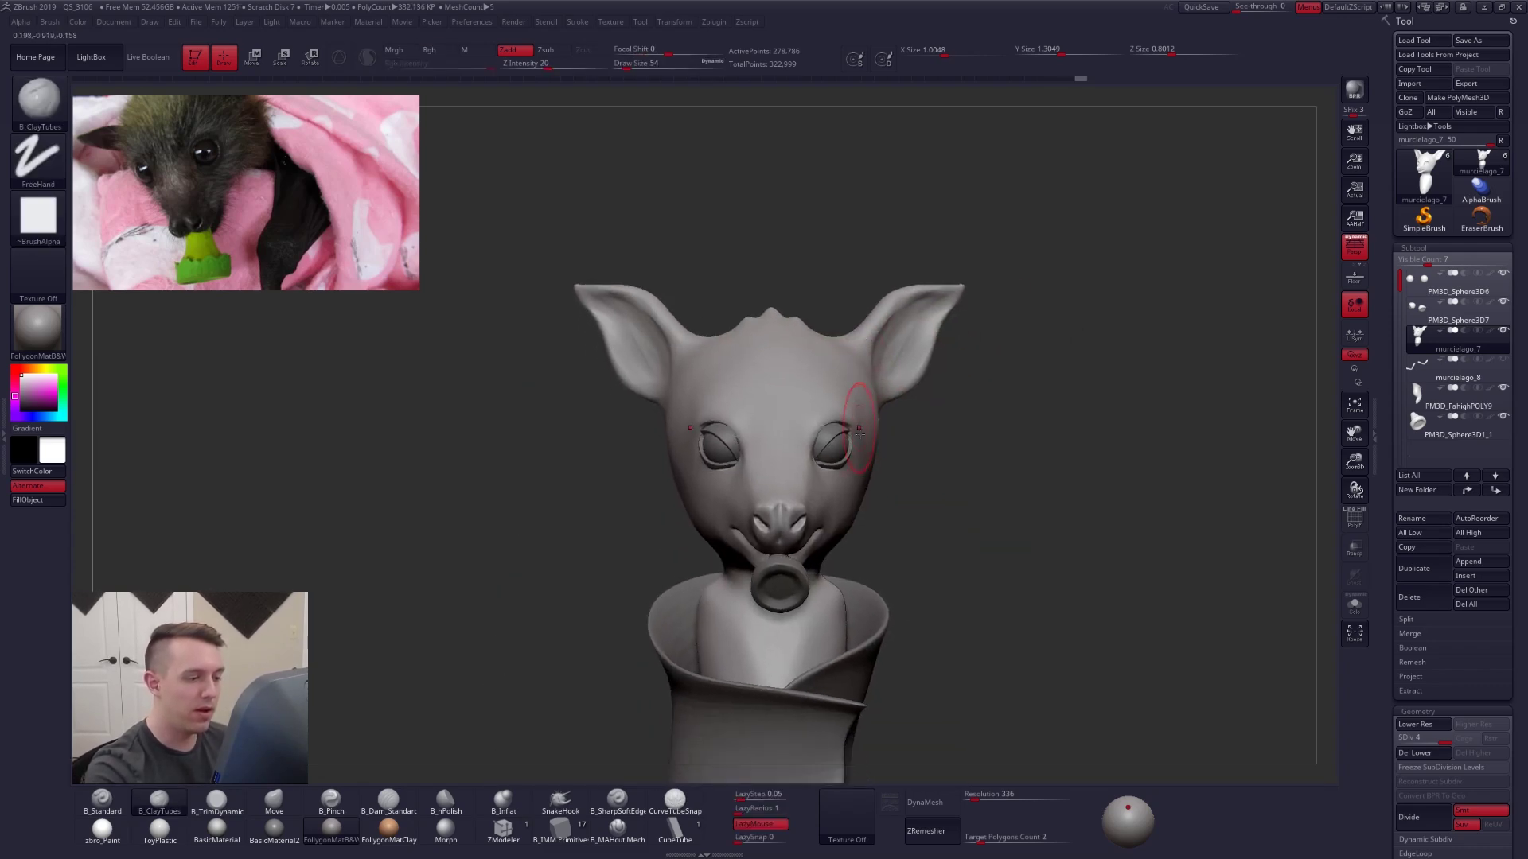
# - Switch to the Move brush and set the draw size to 61 for the side of the head
pyautogui.press(']')
pyautogui.press(']')
pyautogui.press(']')
pyautogui.press(']')
pyautogui.press(']')
pyautogui.keyDown('ctrl'); pyautogui.moveTo(866, 483); pyautogui.dragTo(874, 468, button='right'); pyautogui.keyUp('ctrl')
pyautogui.press('b')
pyautogui.press('m')
pyautogui.press('v')
pyautogui.press('space')
pyautogui.moveTo(871, 543); pyautogui.dragTo(867, 543)
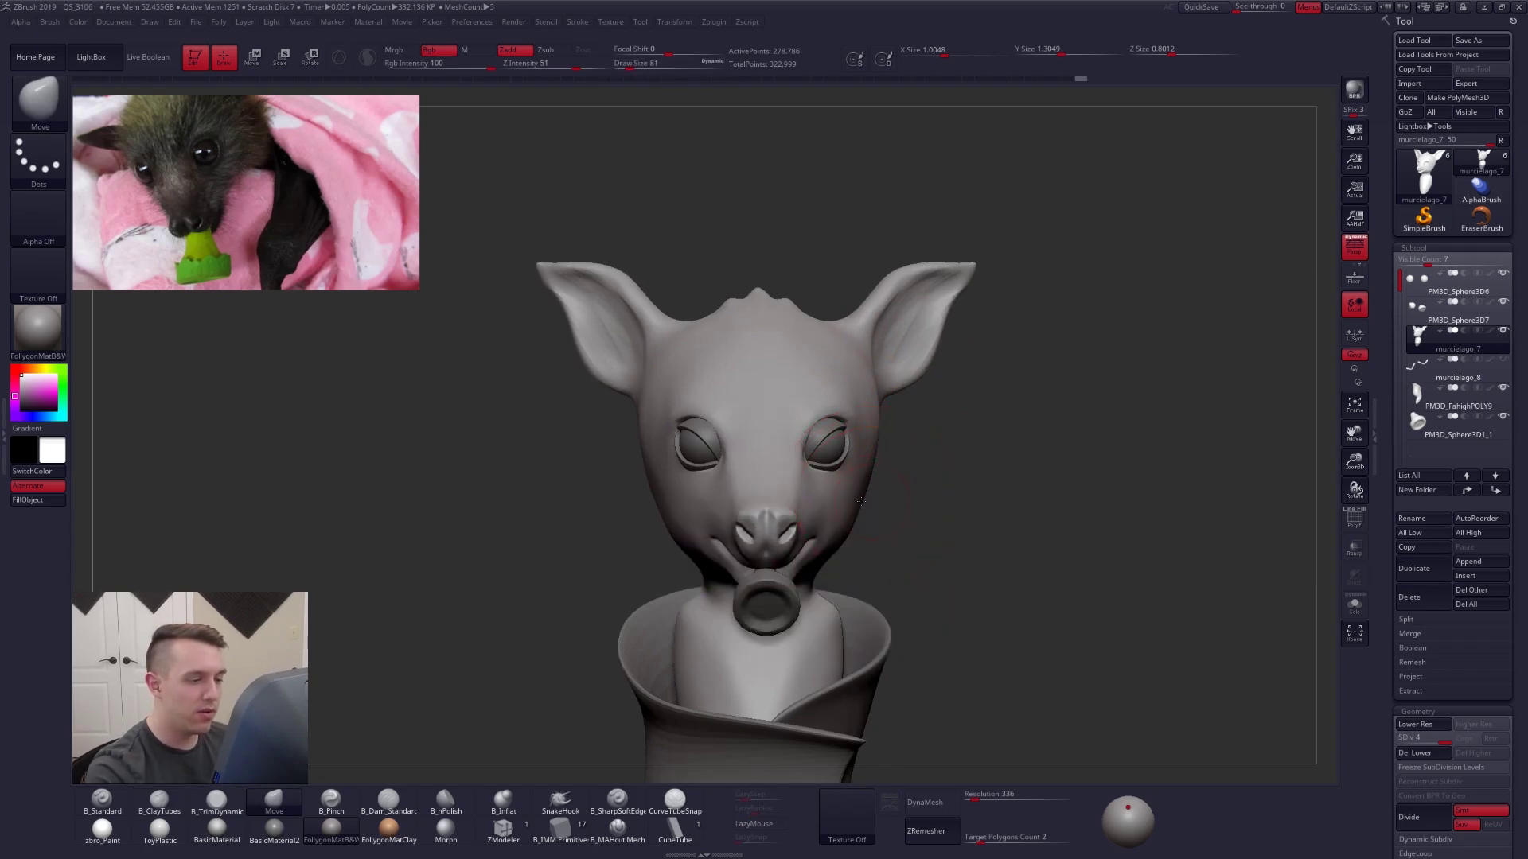
pyautogui.moveTo(885, 505)
pyautogui.mouseDown(button='right')
pyautogui.moveTo(840, 509)
pyautogui.moveTo(874, 505)
pyautogui.moveTo(875, 519)
pyautogui.mouseUp(button='right')
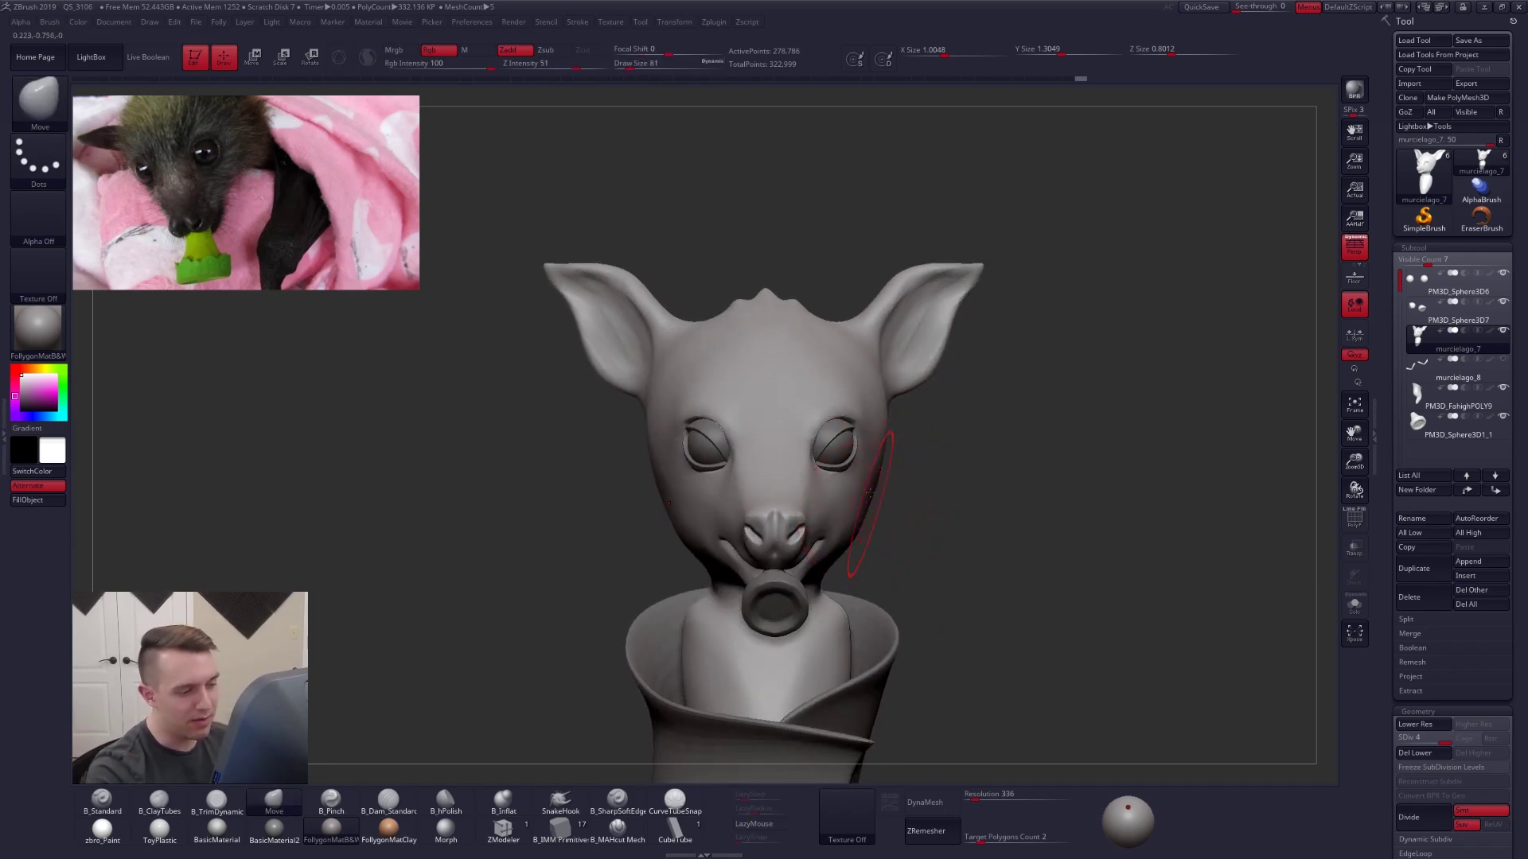
pyautogui.moveTo(694, 558); pyautogui.dragTo(764, 539, button='right')
# - Build up the cheek between the eye, the mouth corner and the jaw with B_ClayTubes strokes at draw size 61
pyautogui.press('b')
pyautogui.press('c')
pyautogui.press('t')
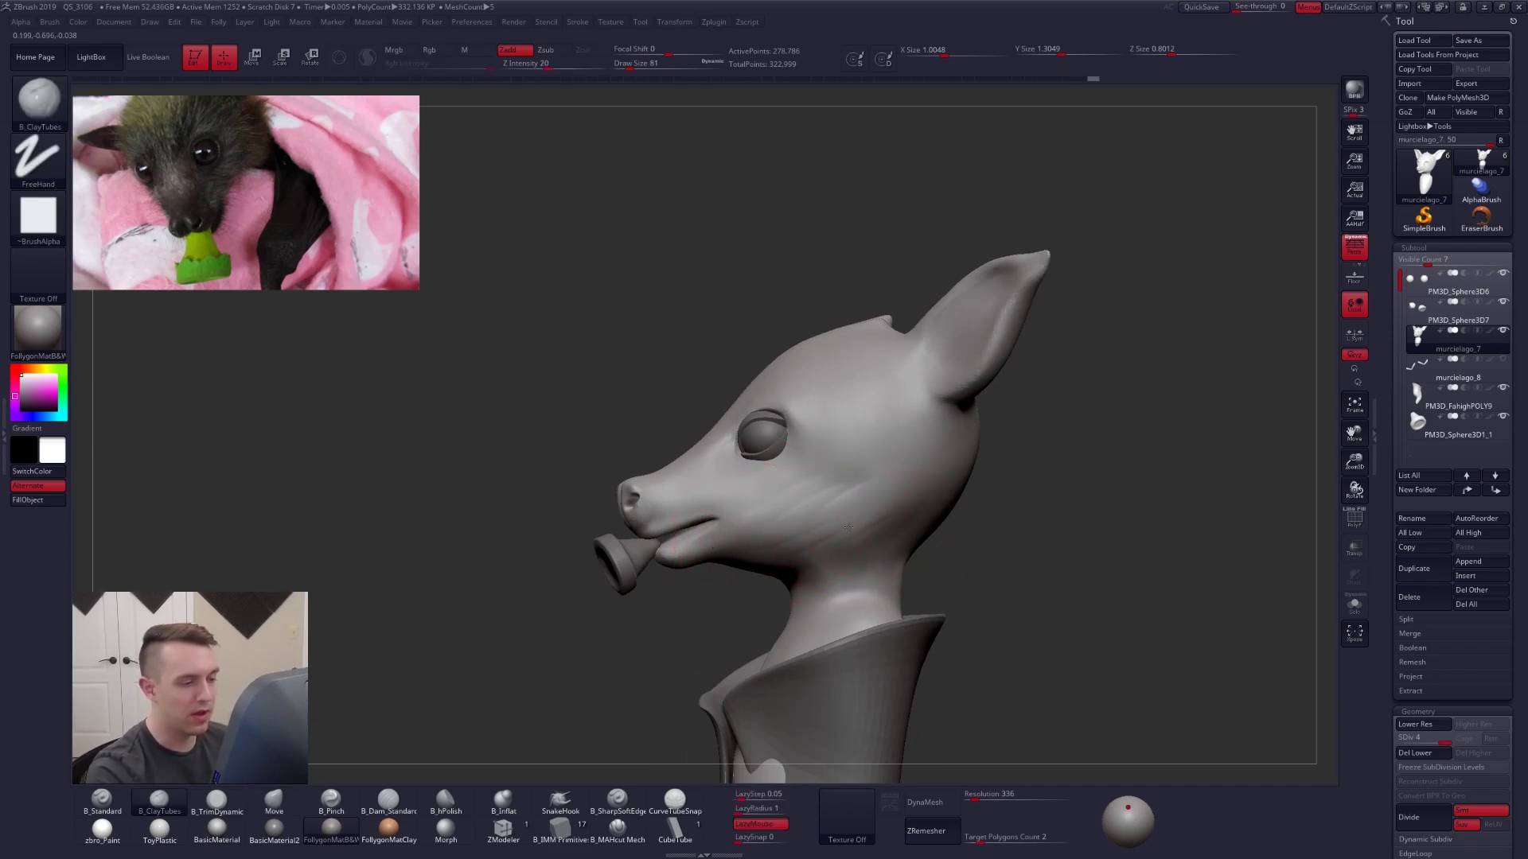
pyautogui.press('space')
pyautogui.moveTo(778, 524)
pyautogui.mouseDown()
pyautogui.moveTo(857, 475)
pyautogui.moveTo(854, 516)
pyautogui.mouseUp()
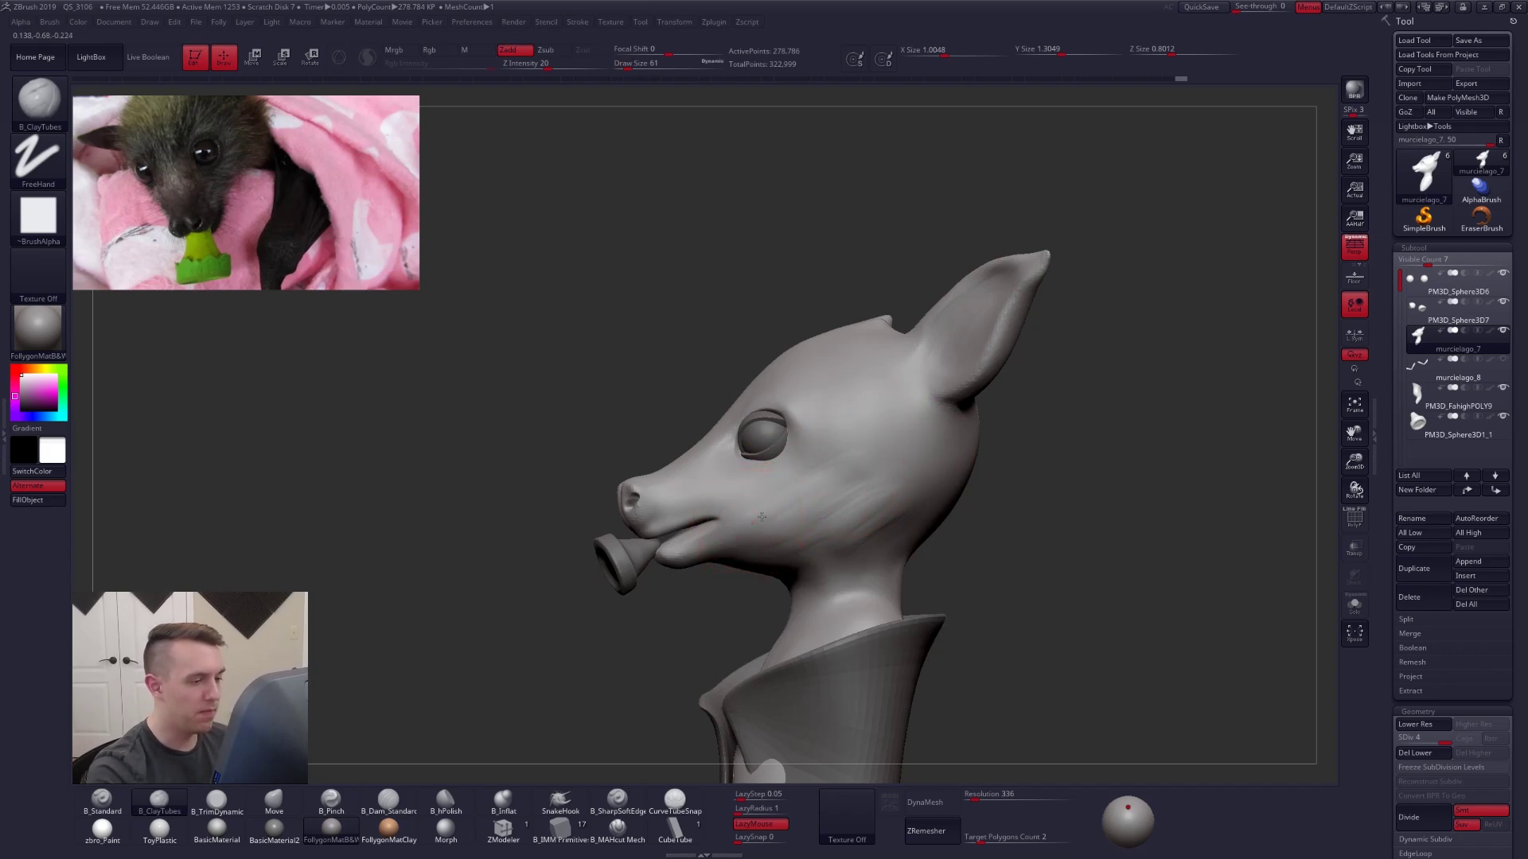
pyautogui.moveTo(756, 518); pyautogui.dragTo(832, 435)
pyautogui.moveTo(738, 526); pyautogui.dragTo(762, 499, button='right')
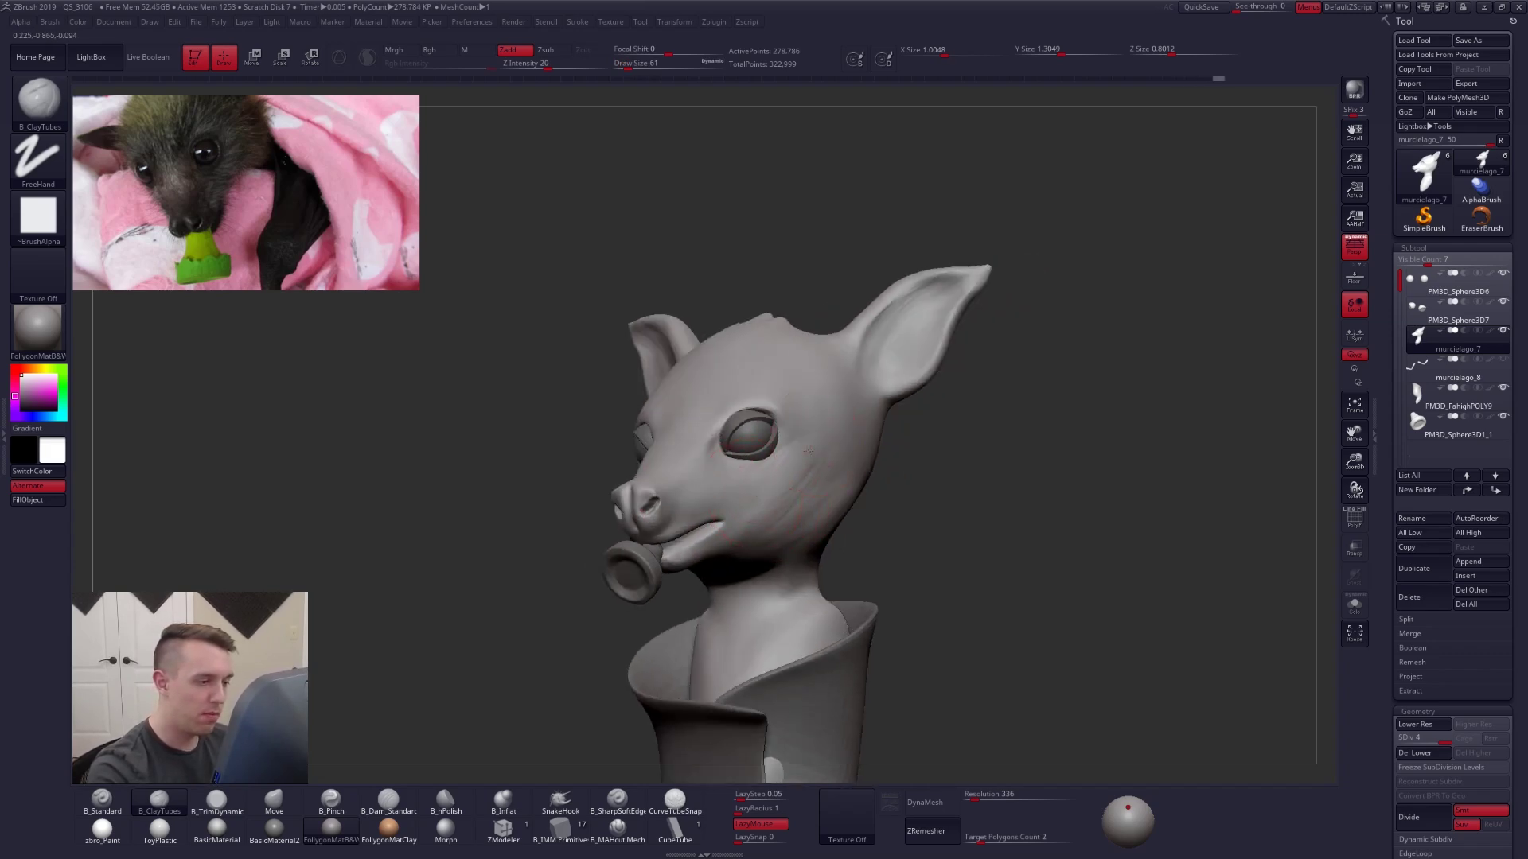
pyautogui.moveTo(808, 451); pyautogui.dragTo(780, 495)
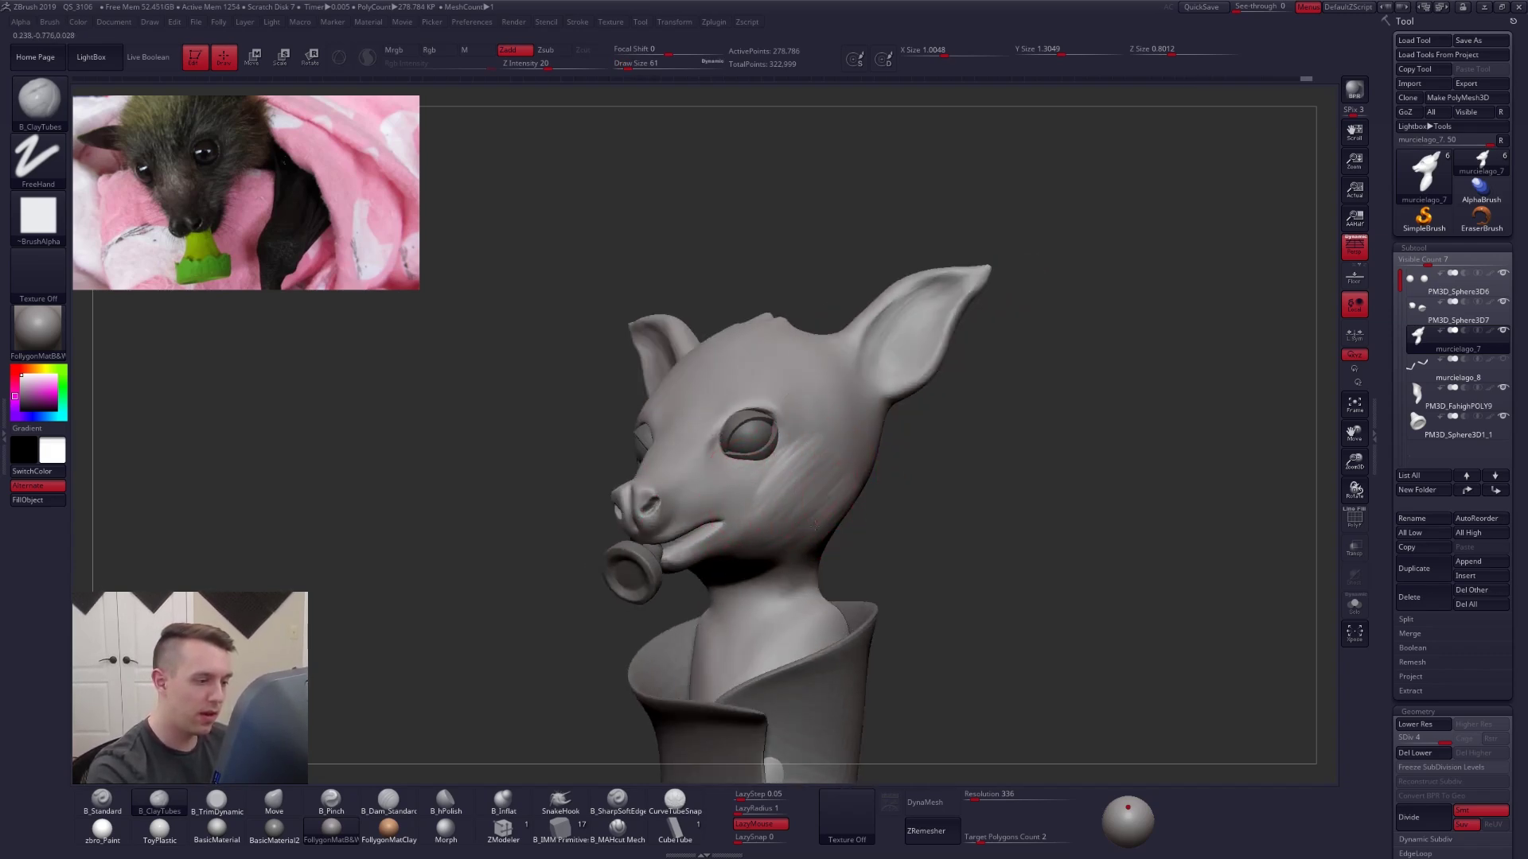
pyautogui.moveTo(815, 525); pyautogui.dragTo(825, 410, button='right')
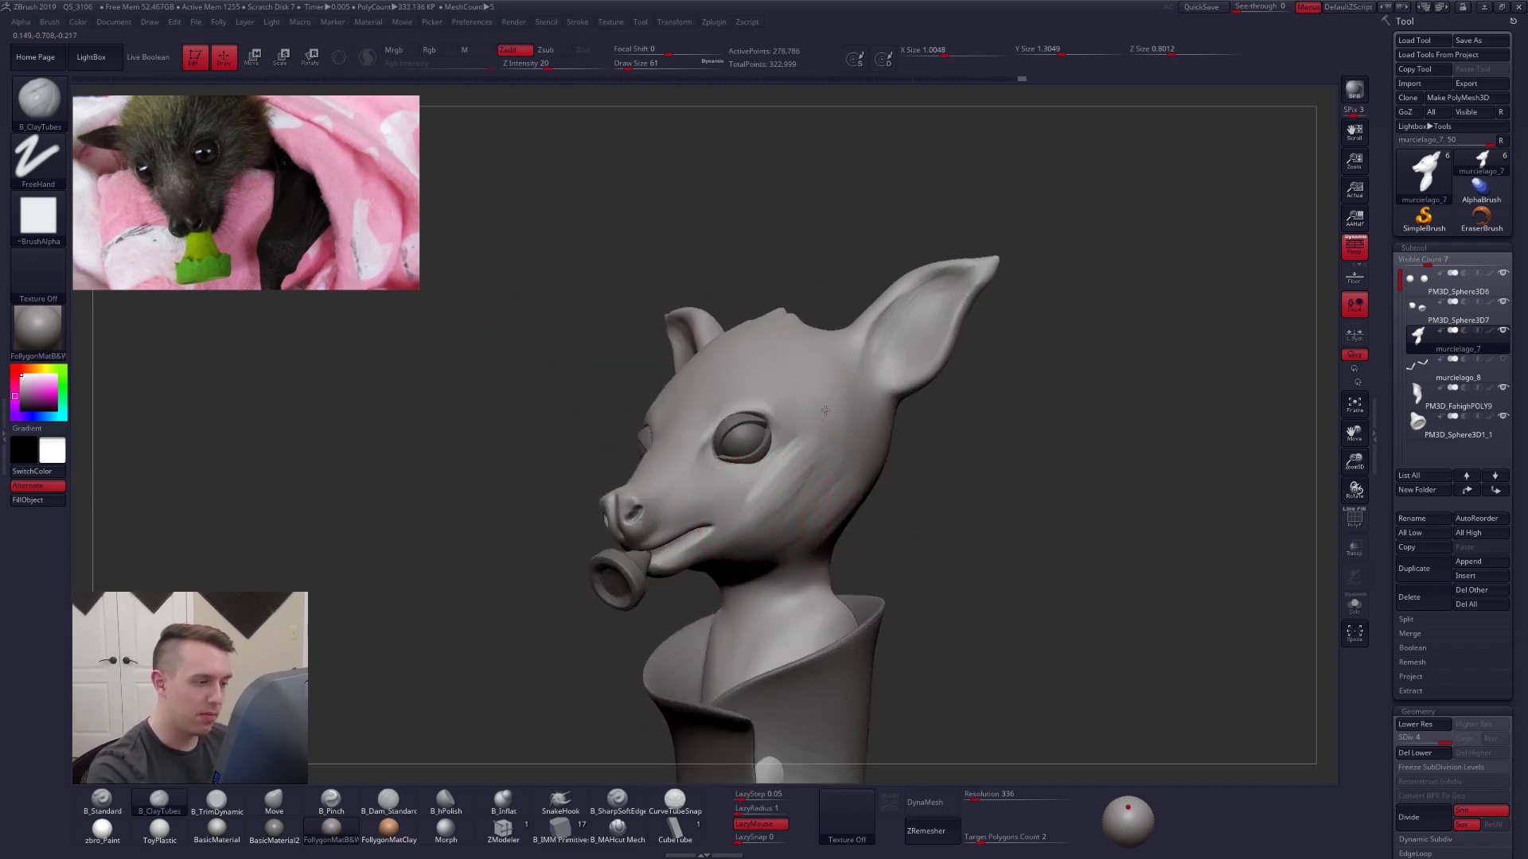
pyautogui.moveTo(831, 444); pyautogui.dragTo(799, 523)
# - Pinch the surface below and behind the eye with the B_Pinch brush at draw size 61
pyautogui.moveTo(828, 528)
pyautogui.mouseDown(button='right')
pyautogui.moveTo(876, 509)
pyautogui.moveTo(766, 500)
pyautogui.mouseUp(button='right')
pyautogui.press('5')
pyautogui.press('[')
pyautogui.press('[')
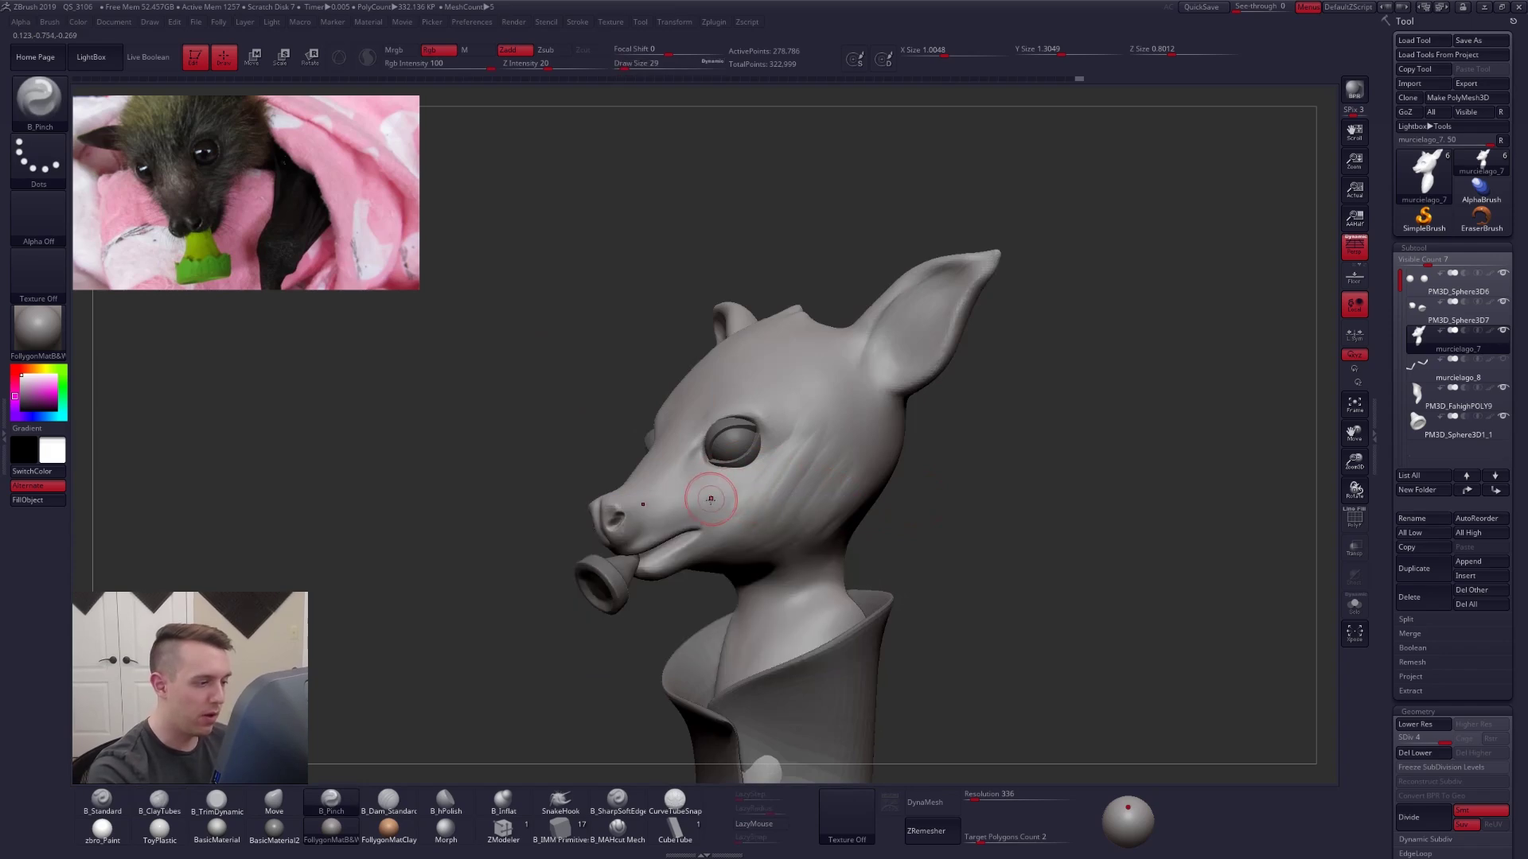
pyautogui.press('s')
pyautogui.moveTo(810, 448); pyautogui.dragTo(813, 448)
pyautogui.moveTo(726, 479); pyautogui.dragTo(768, 434)
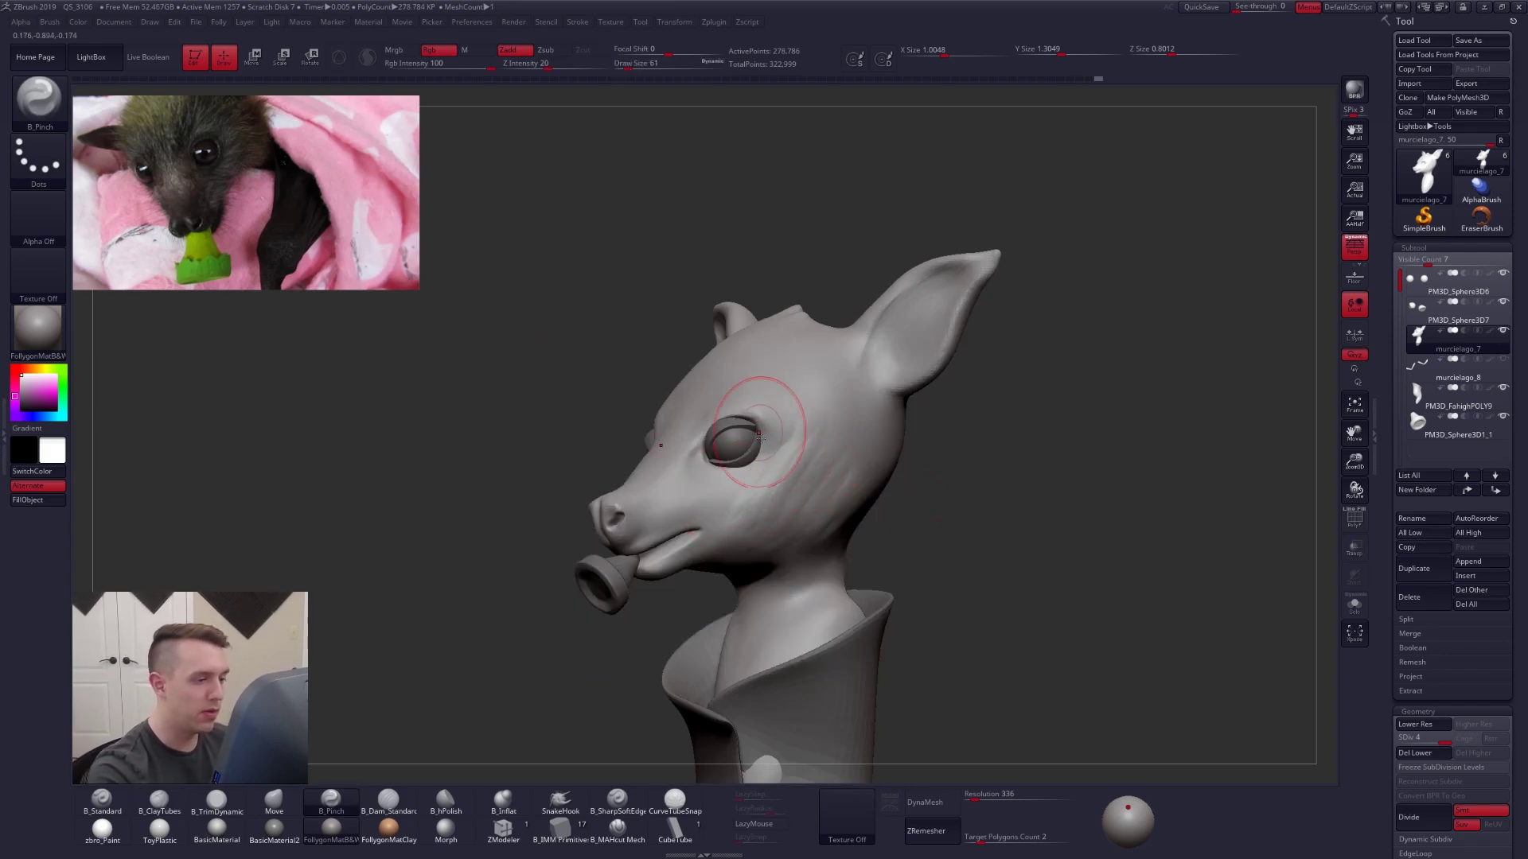
pyautogui.moveTo(775, 413); pyautogui.dragTo(807, 452, button='right')
pyautogui.press('[')
pyautogui.keyDown('alt'); pyautogui.moveTo(870, 560); pyautogui.dragTo(941, 592, button='right'); pyautogui.keyUp('alt')
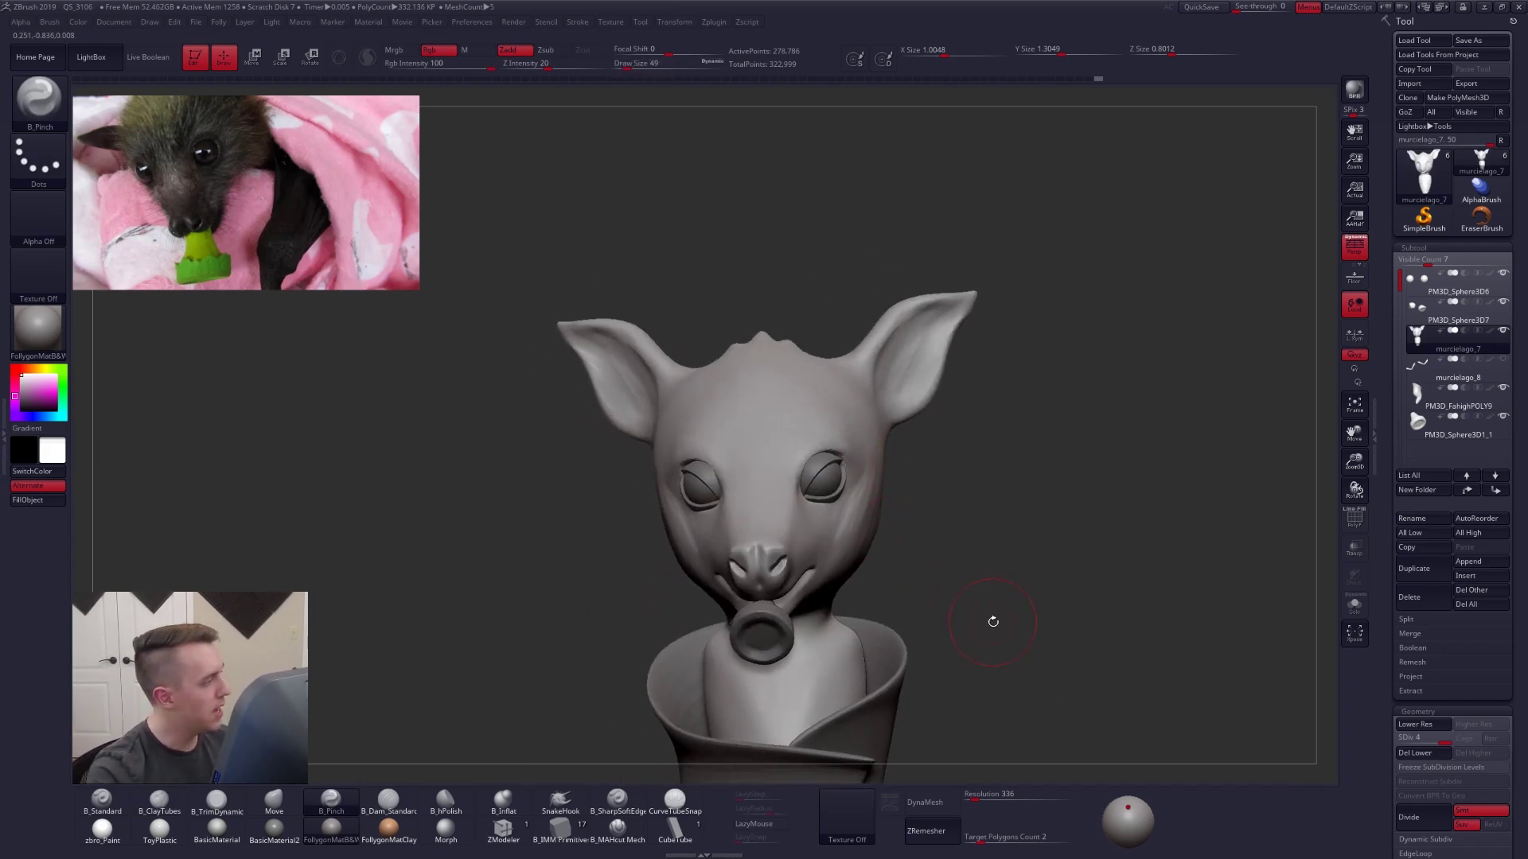
# - Flatten the strokes on the cheek with the B_TrimDynamic brush at draw sizes 33 and 43 and smooth the surface
pyautogui.moveTo(1048, 640); pyautogui.dragTo(915, 621, button='right')
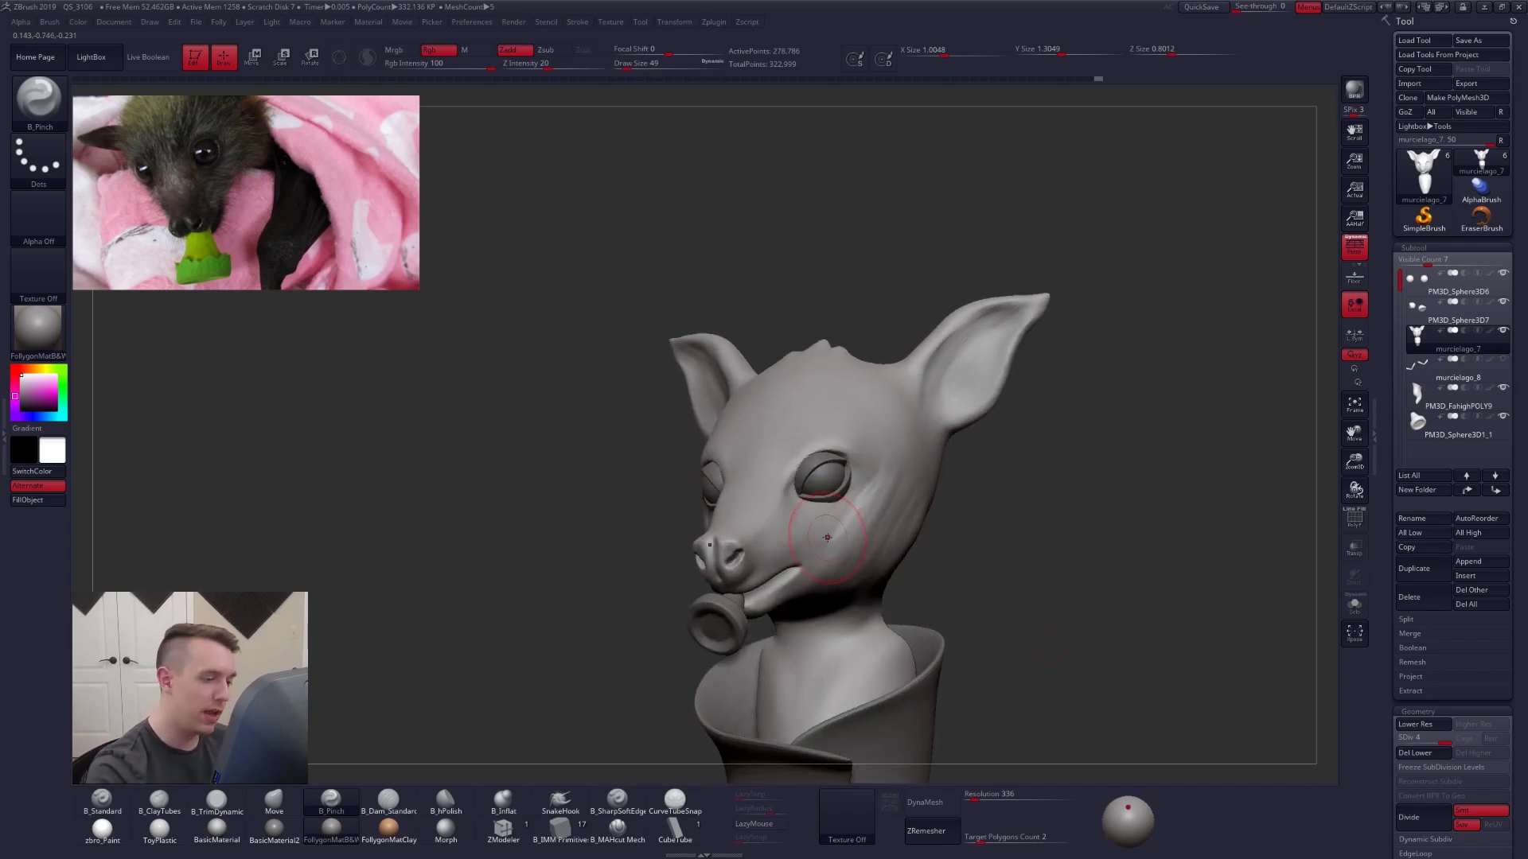
pyautogui.keyDown('ctrl'); pyautogui.moveTo(822, 525); pyautogui.dragTo(834, 577, button='right'); pyautogui.keyUp('ctrl')
pyautogui.press('3')
pyautogui.press('space')
pyautogui.moveTo(845, 535); pyautogui.dragTo(840, 535)
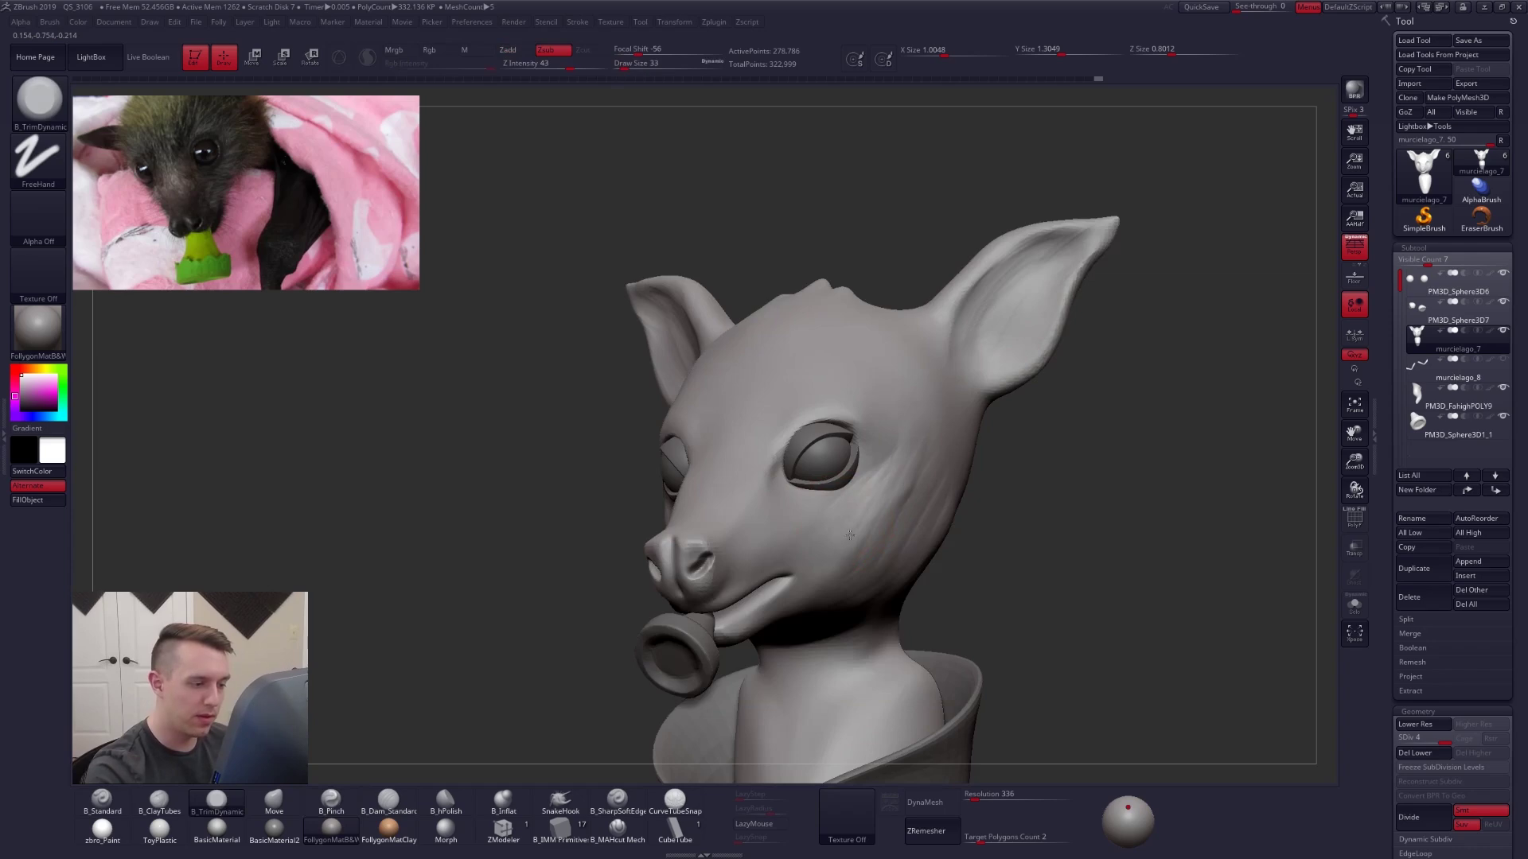
pyautogui.press('space')
pyautogui.moveTo(874, 523); pyautogui.dragTo(909, 489)
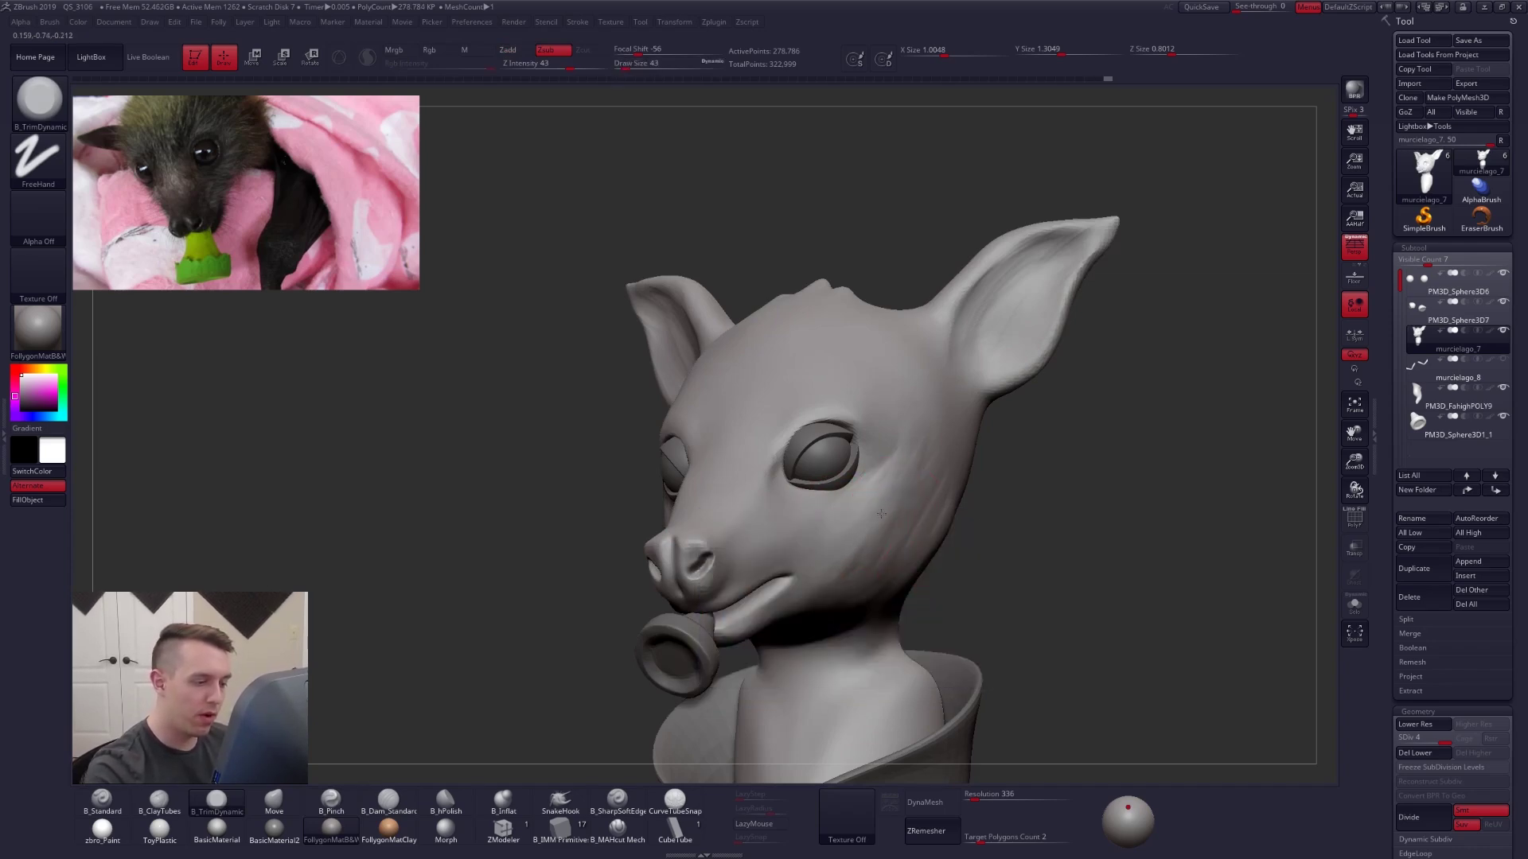
pyautogui.moveTo(878, 566); pyautogui.dragTo(913, 528, button='right')
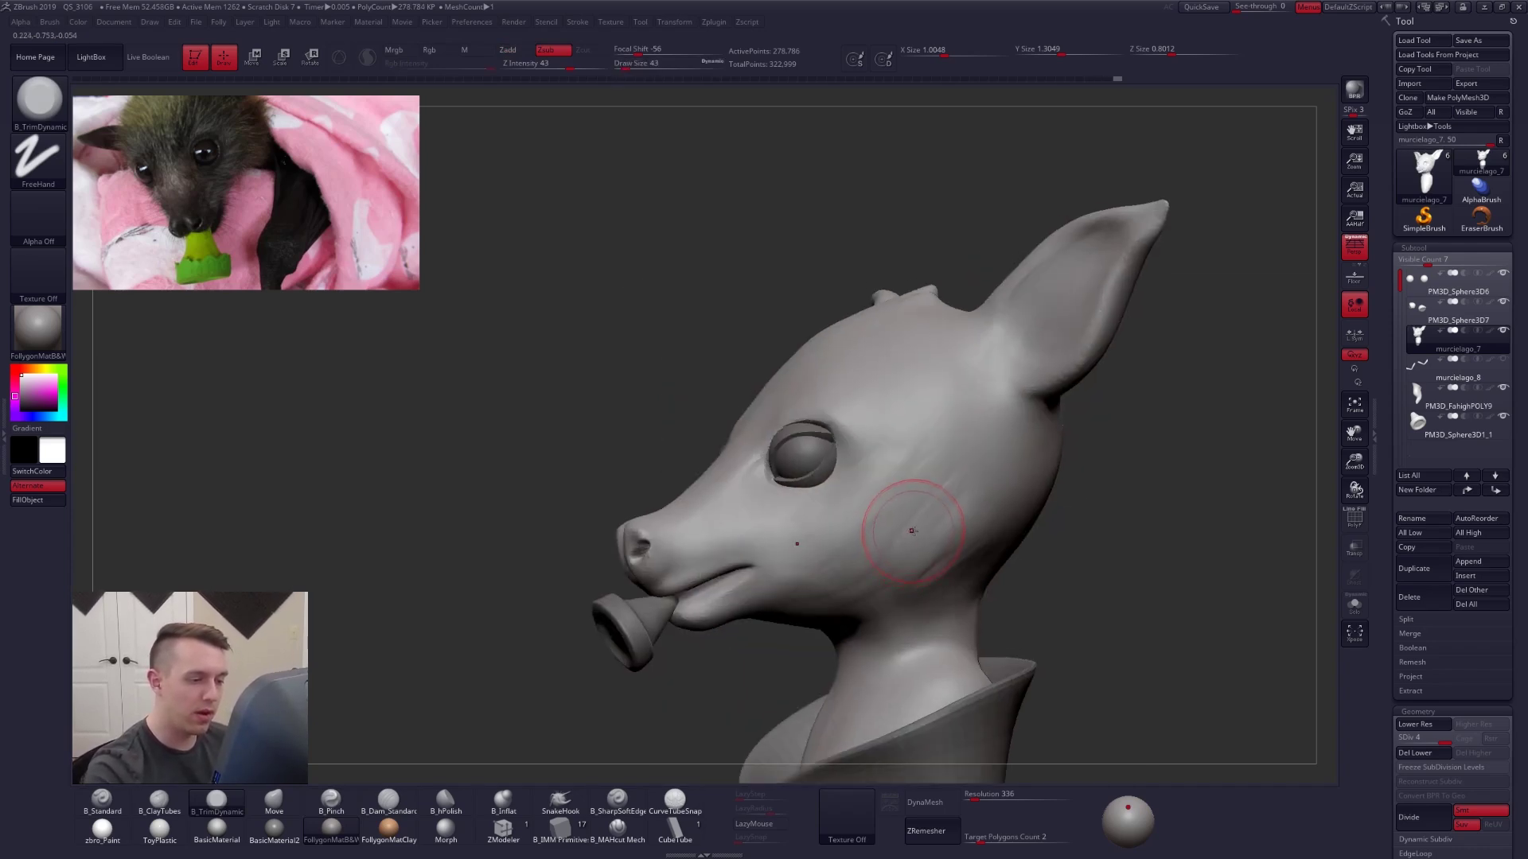
pyautogui.press('shift')
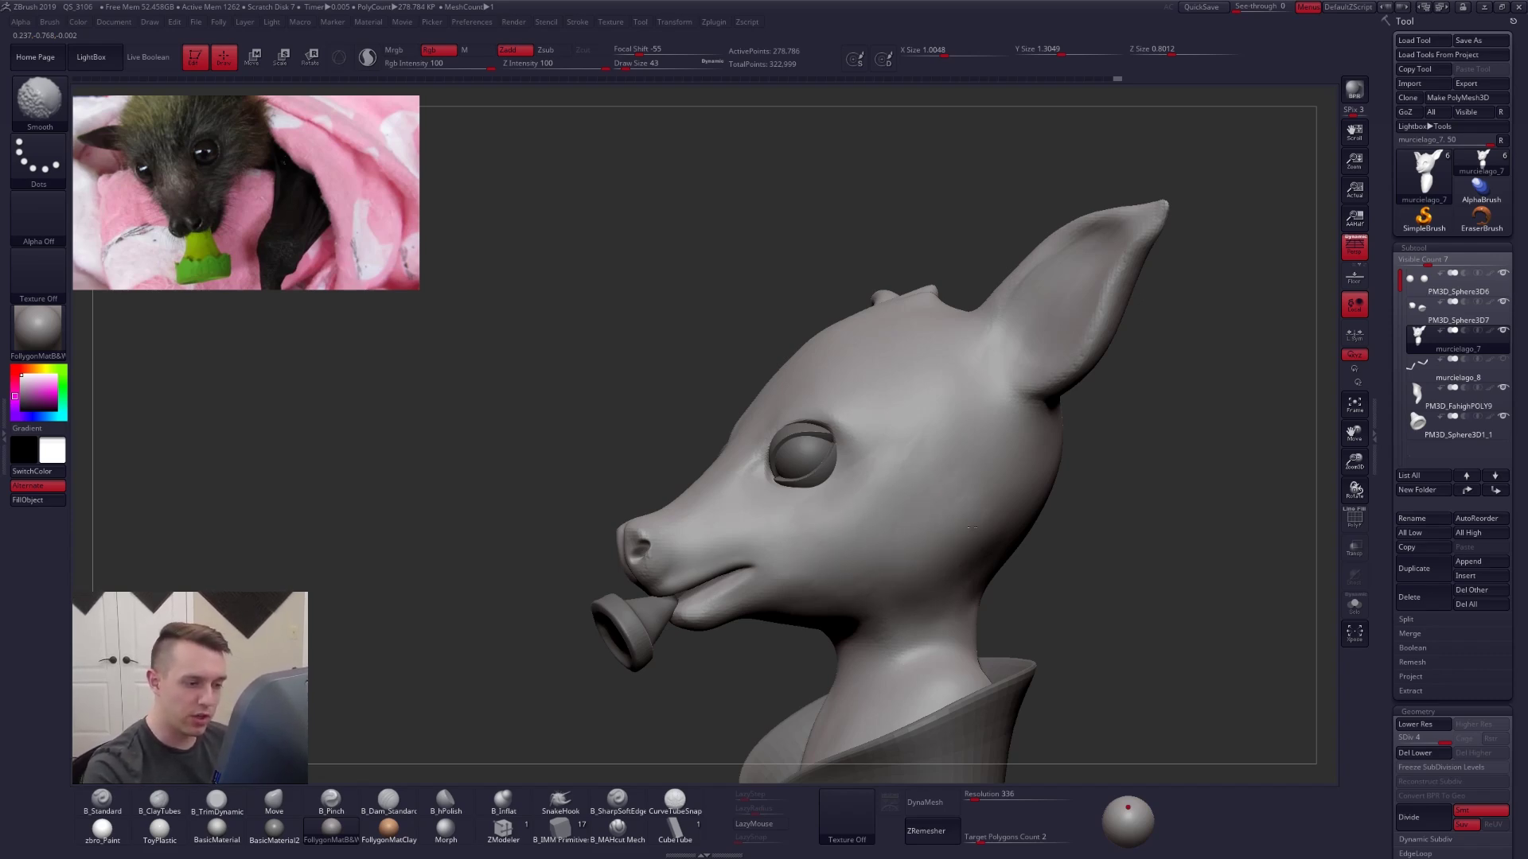
# - Adjust the area around the eye and the underside of the jaw with the Move brush at draw size 43
pyautogui.keyDown('alt'); pyautogui.moveTo(884, 532); pyautogui.dragTo(784, 460, button='right'); pyautogui.keyUp('alt')
pyautogui.press('b')
pyautogui.press('m')
pyautogui.press('v')
pyautogui.press('space')
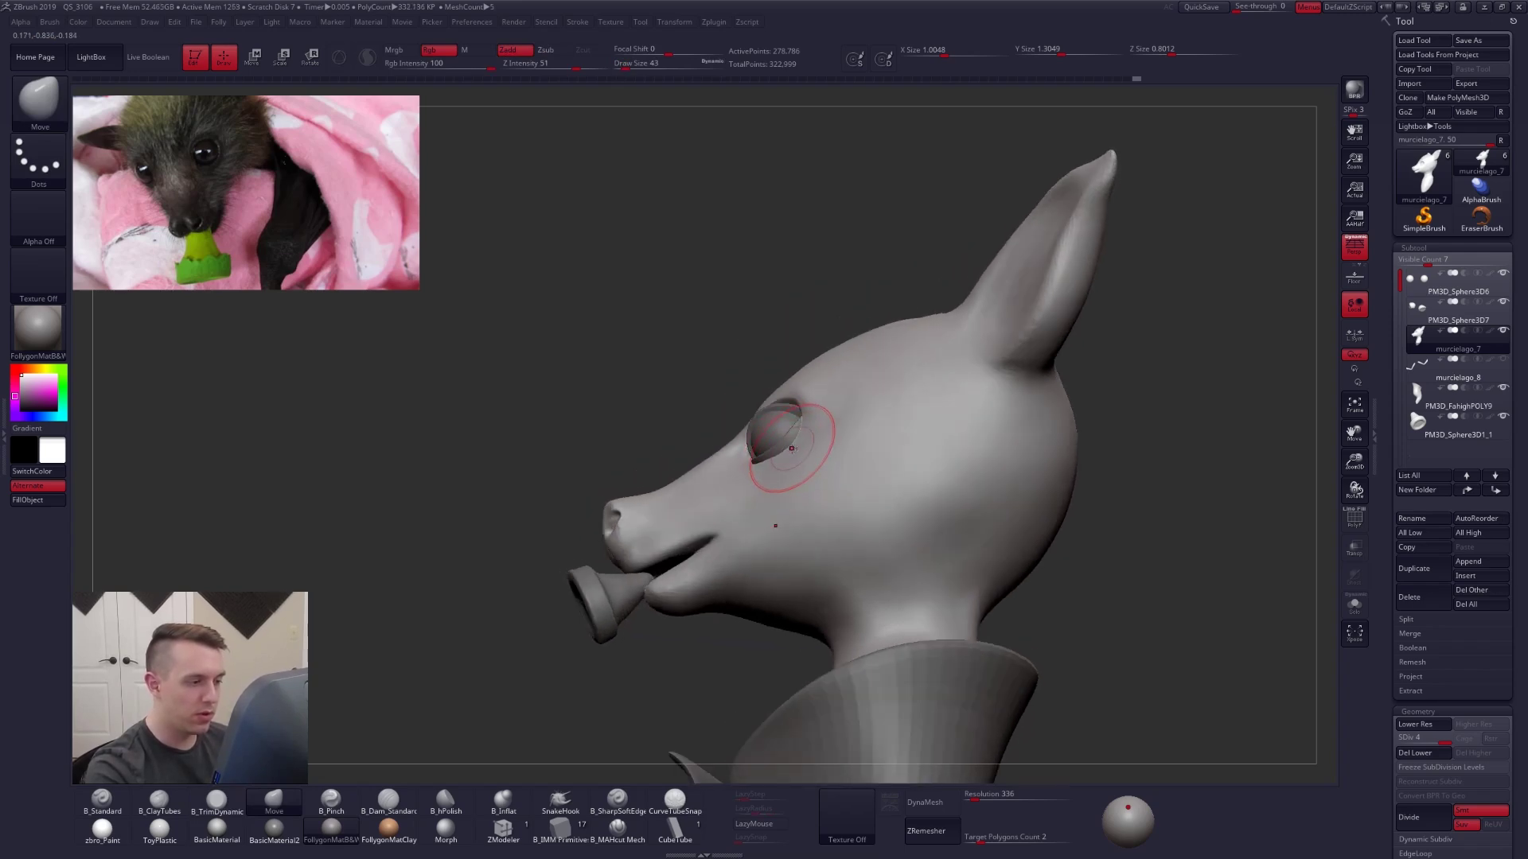
pyautogui.moveTo(761, 479); pyautogui.dragTo(761, 477)
pyautogui.moveTo(764, 484); pyautogui.dragTo(785, 546, button='right')
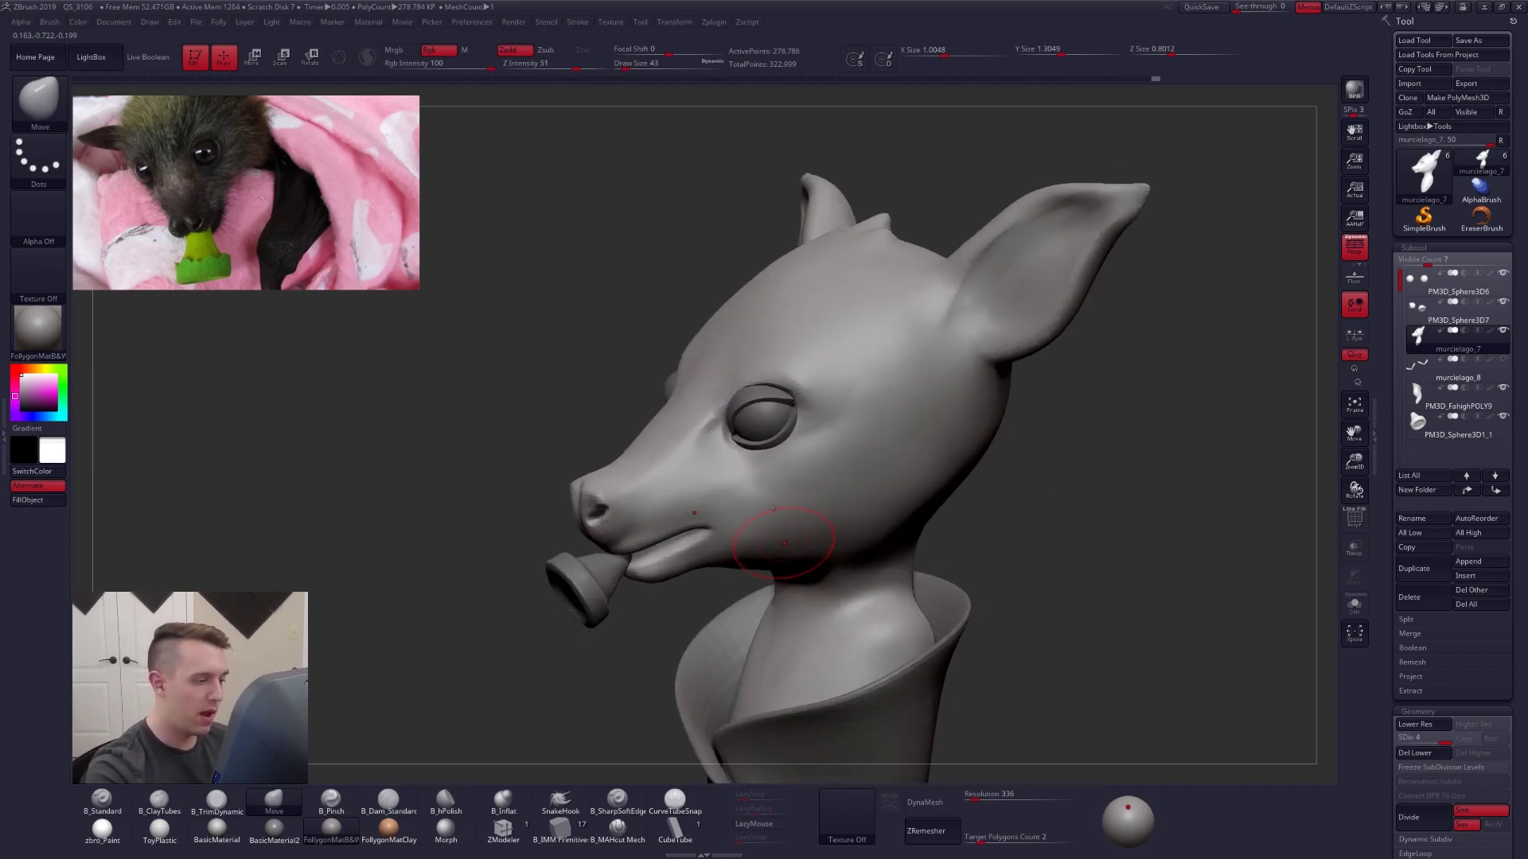
pyautogui.moveTo(784, 546); pyautogui.dragTo(796, 551)
pyautogui.moveTo(796, 550); pyautogui.dragTo(742, 521, button='right')
pyautogui.keyDown('shift'); pyautogui.moveTo(742, 520); pyautogui.dragTo(745, 529); pyautogui.keyUp('shift')
# - Reshape the overall form of the head with the Move brush at draw size 130
pyautogui.moveTo(745, 529)
pyautogui.keyDown('ctrl'); pyautogui.mouseDown(button='right')
pyautogui.moveTo(801, 563)
pyautogui.moveTo(900, 575)
pyautogui.moveTo(876, 557)
pyautogui.mouseUp(button='right'); pyautogui.keyUp('ctrl')
pyautogui.press('space')
pyautogui.moveTo(880, 464); pyautogui.dragTo(928, 468)
pyautogui.press('space')
pyautogui.moveTo(883, 519); pyautogui.dragTo(876, 519)
pyautogui.moveTo(876, 519)
pyautogui.mouseDown(button='right')
pyautogui.moveTo(940, 509)
pyautogui.moveTo(923, 497)
pyautogui.mouseUp(button='right')
pyautogui.keyDown('ctrl'); pyautogui.moveTo(923, 497); pyautogui.dragTo(842, 422, button='right'); pyautogui.keyUp('ctrl')
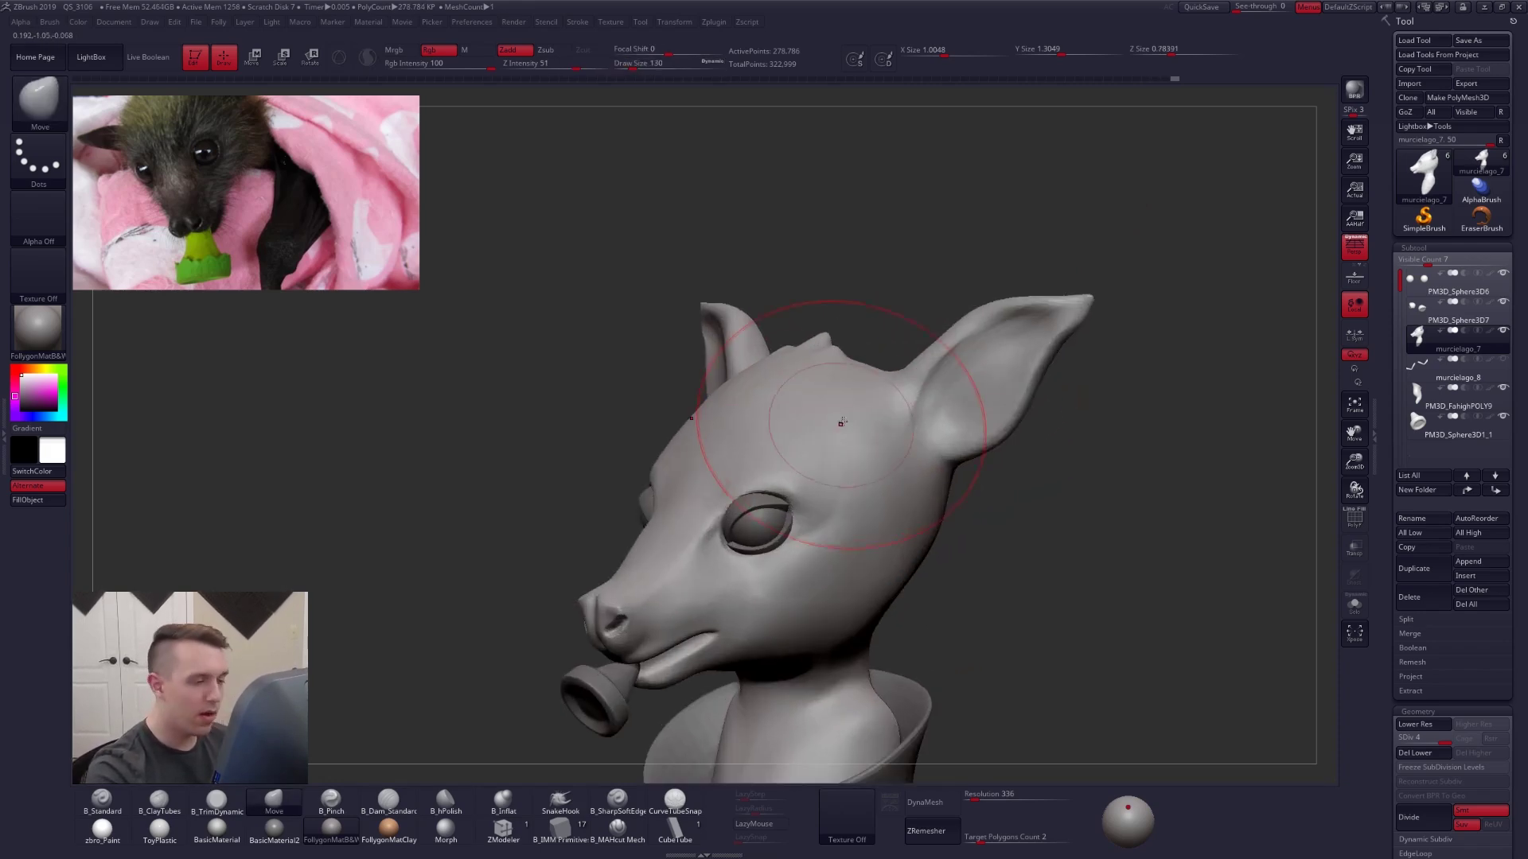
# - Refine the small hair tufts on the crown of the head with the Move brush at draw sizes 38 and 21
pyautogui.press('space')
pyautogui.moveTo(862, 405); pyautogui.dragTo(856, 405)
pyautogui.moveTo(849, 372); pyautogui.dragTo(904, 441, button='right')
pyautogui.moveTo(809, 344); pyautogui.dragTo(840, 323, button='right')
pyautogui.press('space')
pyautogui.moveTo(834, 351); pyautogui.dragTo(824, 357)
pyautogui.press('space')
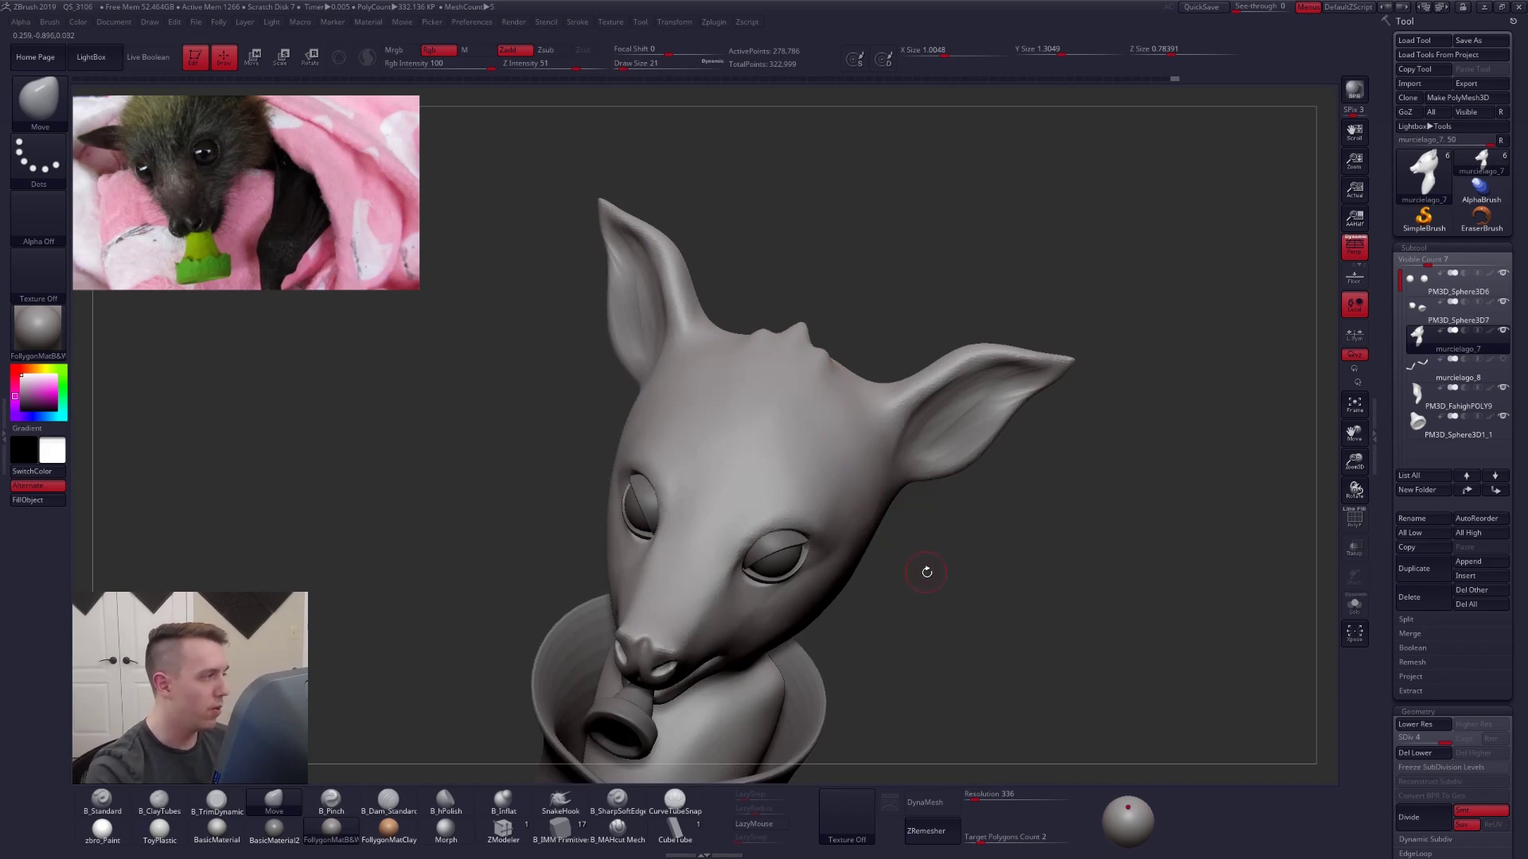
pyautogui.moveTo(927, 572); pyautogui.dragTo(929, 628)
pyautogui.press('space')
pyautogui.moveTo(837, 395); pyautogui.dragTo(839, 395)
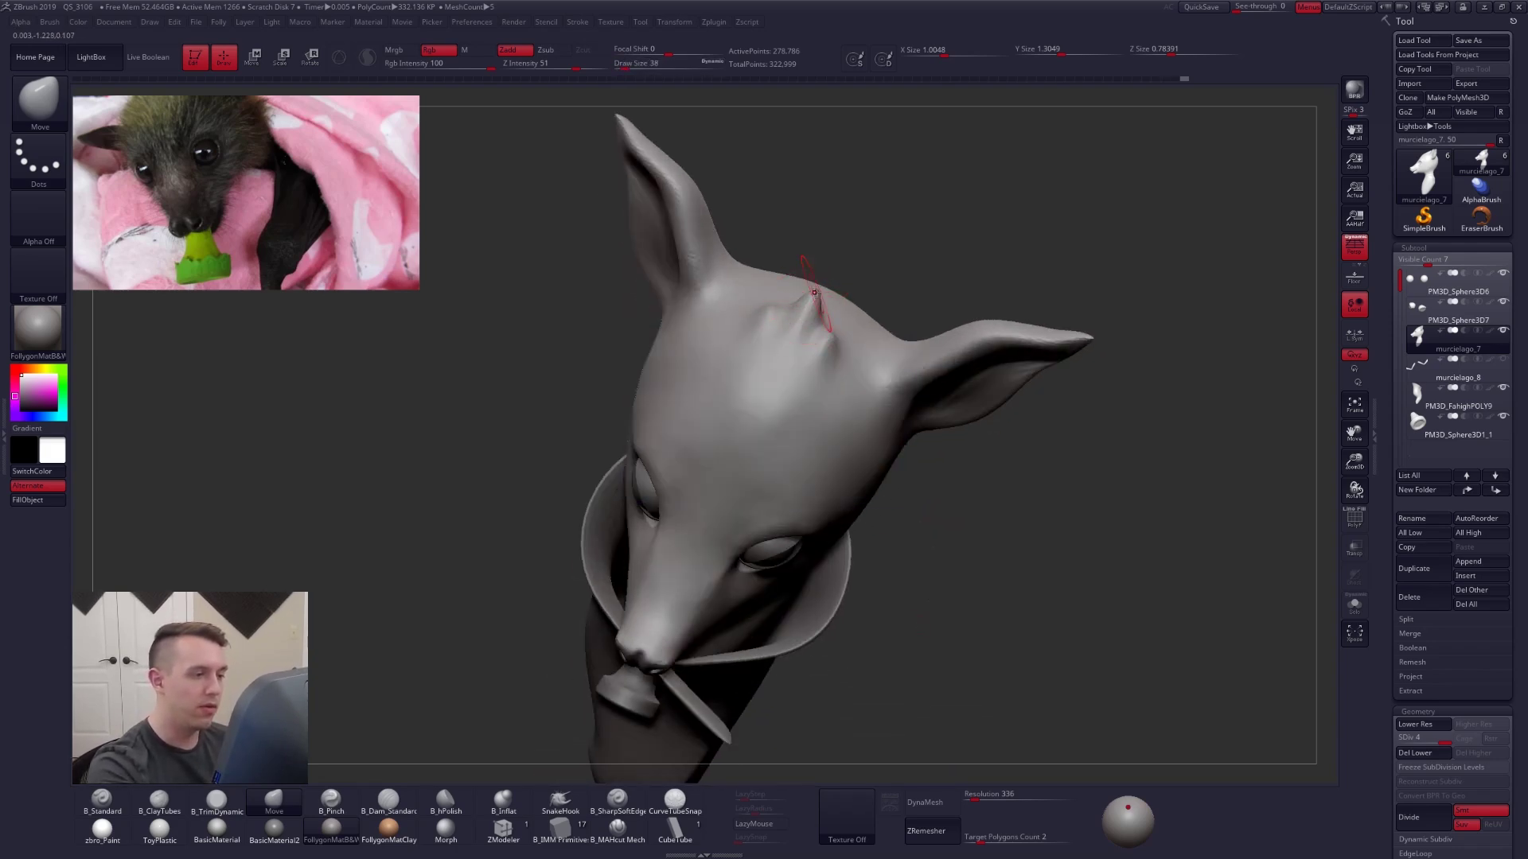
pyautogui.press('space')
pyautogui.moveTo(835, 337); pyautogui.dragTo(832, 337)
pyautogui.moveTo(915, 518); pyautogui.dragTo(852, 454)
pyautogui.moveTo(967, 506); pyautogui.dragTo(915, 533)
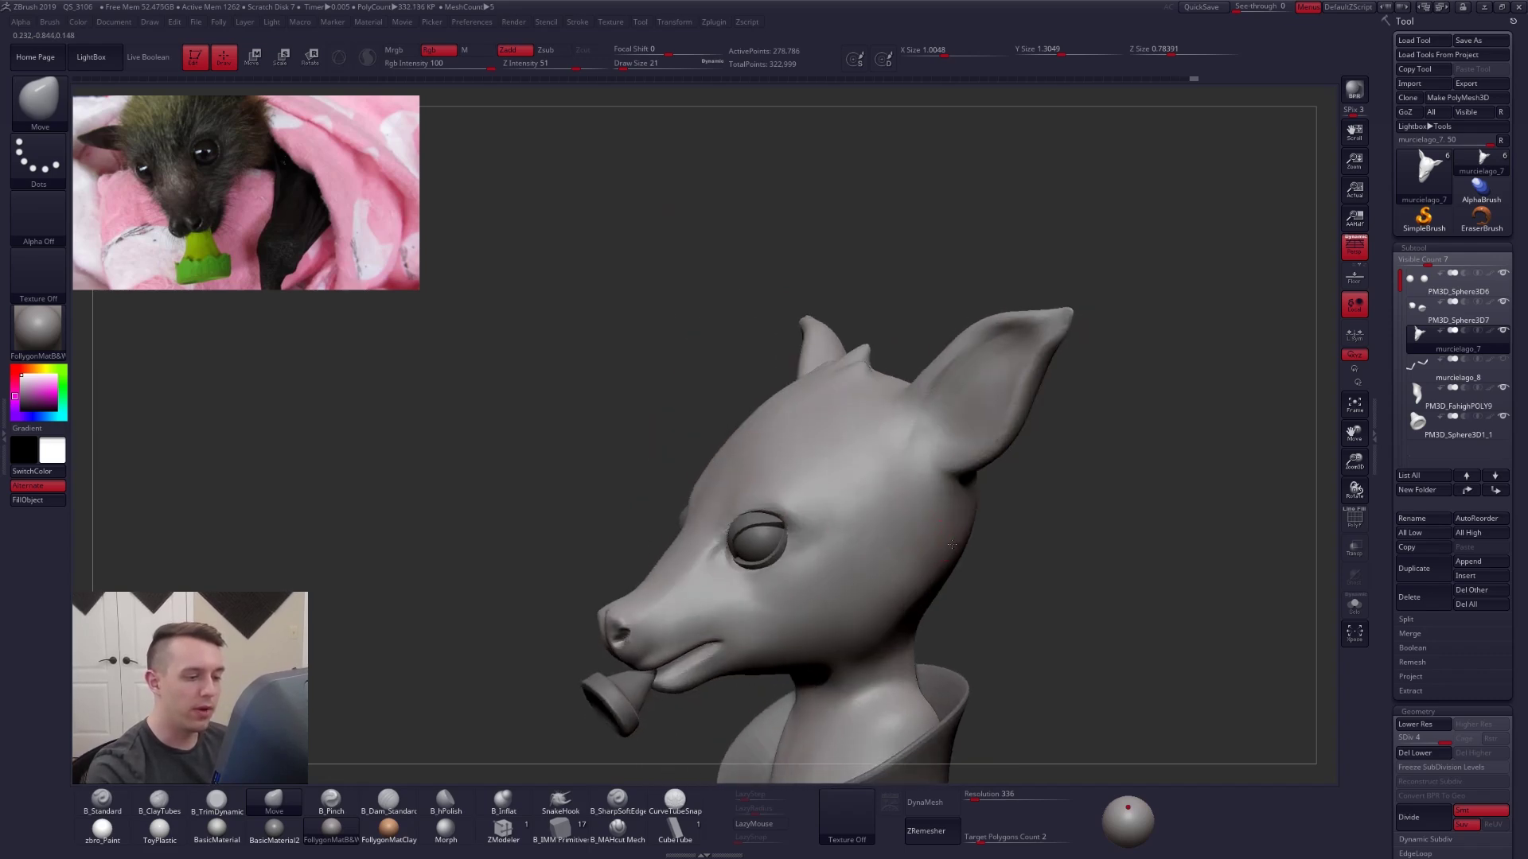
# - Try to pull a small tuft out of the side of the head below the ear, and undo it
pyautogui.moveTo(1092, 517); pyautogui.dragTo(998, 479)
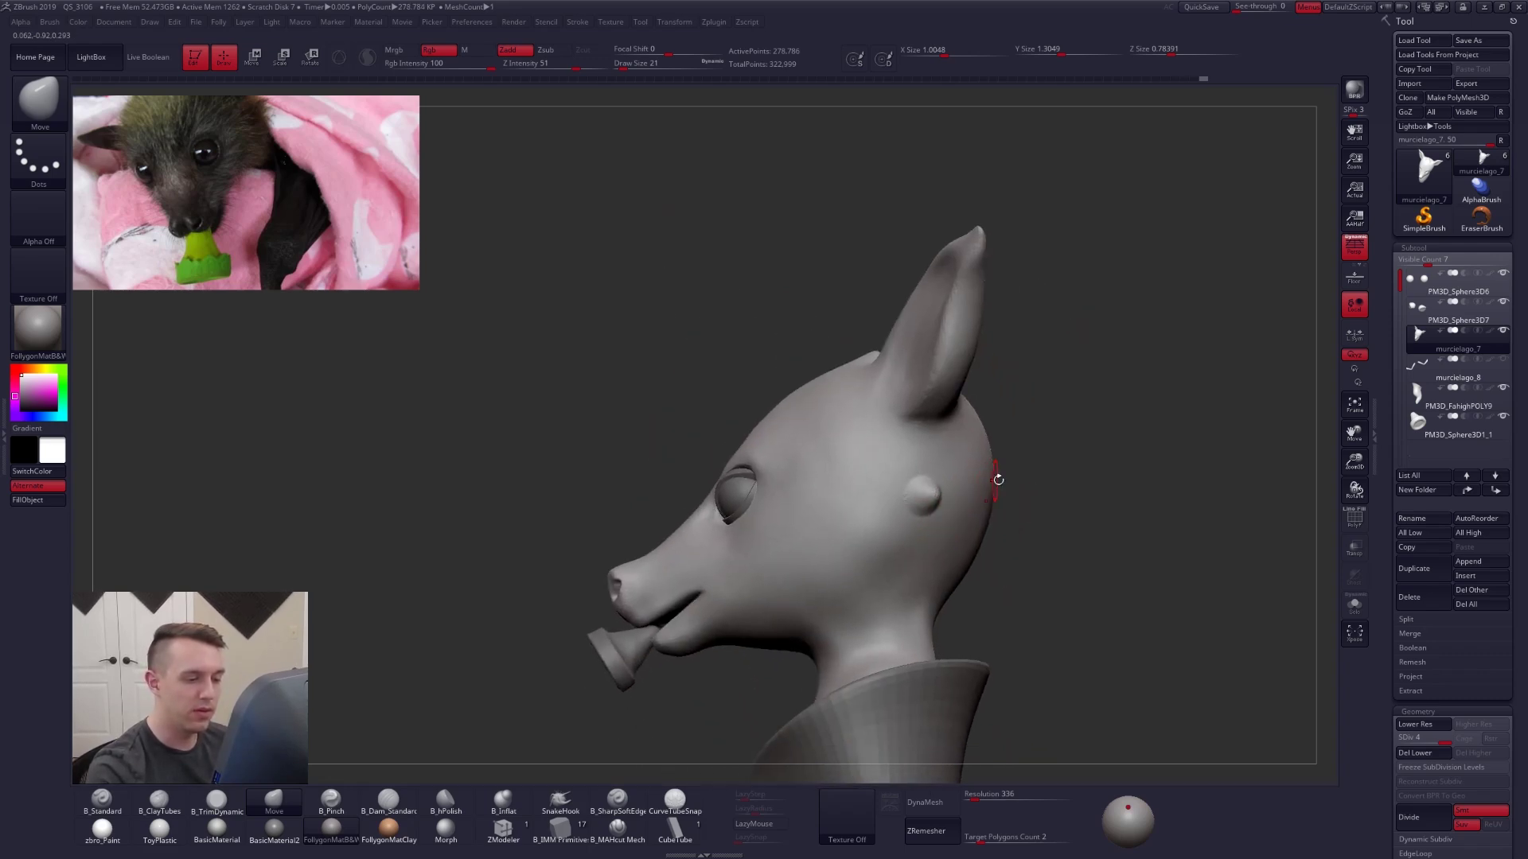
pyautogui.hotkey('ctrl', 'z')
pyautogui.hotkey('ctrl', 'space')
pyautogui.click(1111, 567)
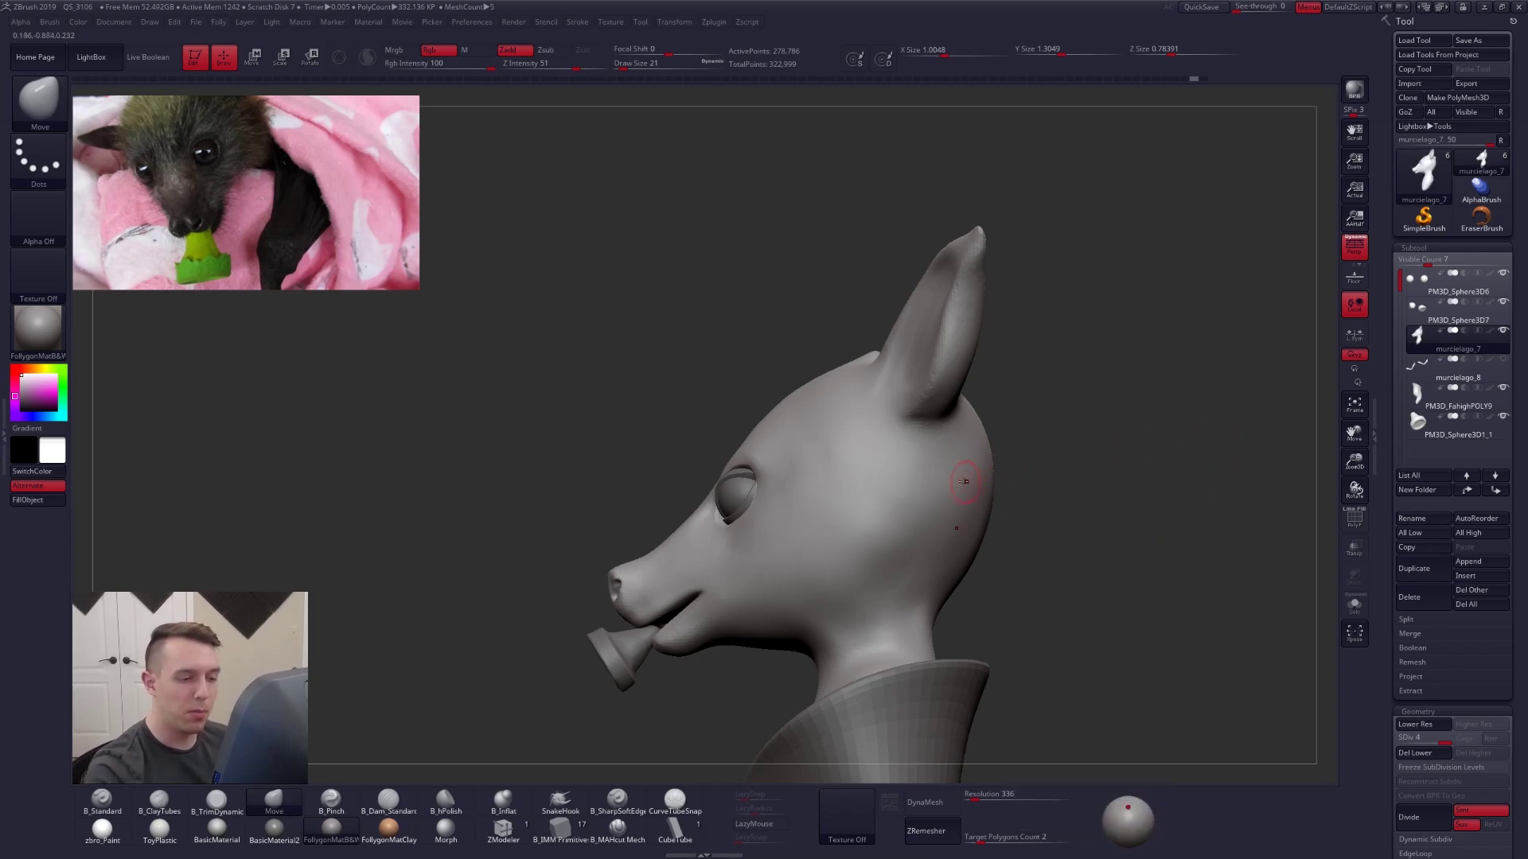
# - Try to pull fur tufts along the back edge of the cheek with the Move brush at draw sizes 33 and 21, and undo them
pyautogui.press('space')
pyautogui.click(964, 480)
pyautogui.moveTo(923, 479)
pyautogui.mouseDown(button='right')
pyautogui.moveTo(965, 480)
pyautogui.moveTo(984, 501)
pyautogui.moveTo(986, 549)
pyautogui.mouseUp(button='right')
pyautogui.press('space')
pyautogui.click(969, 482)
pyautogui.keyDown('shift'); pyautogui.moveTo(947, 481); pyautogui.dragTo(950, 474); pyautogui.keyUp('shift')
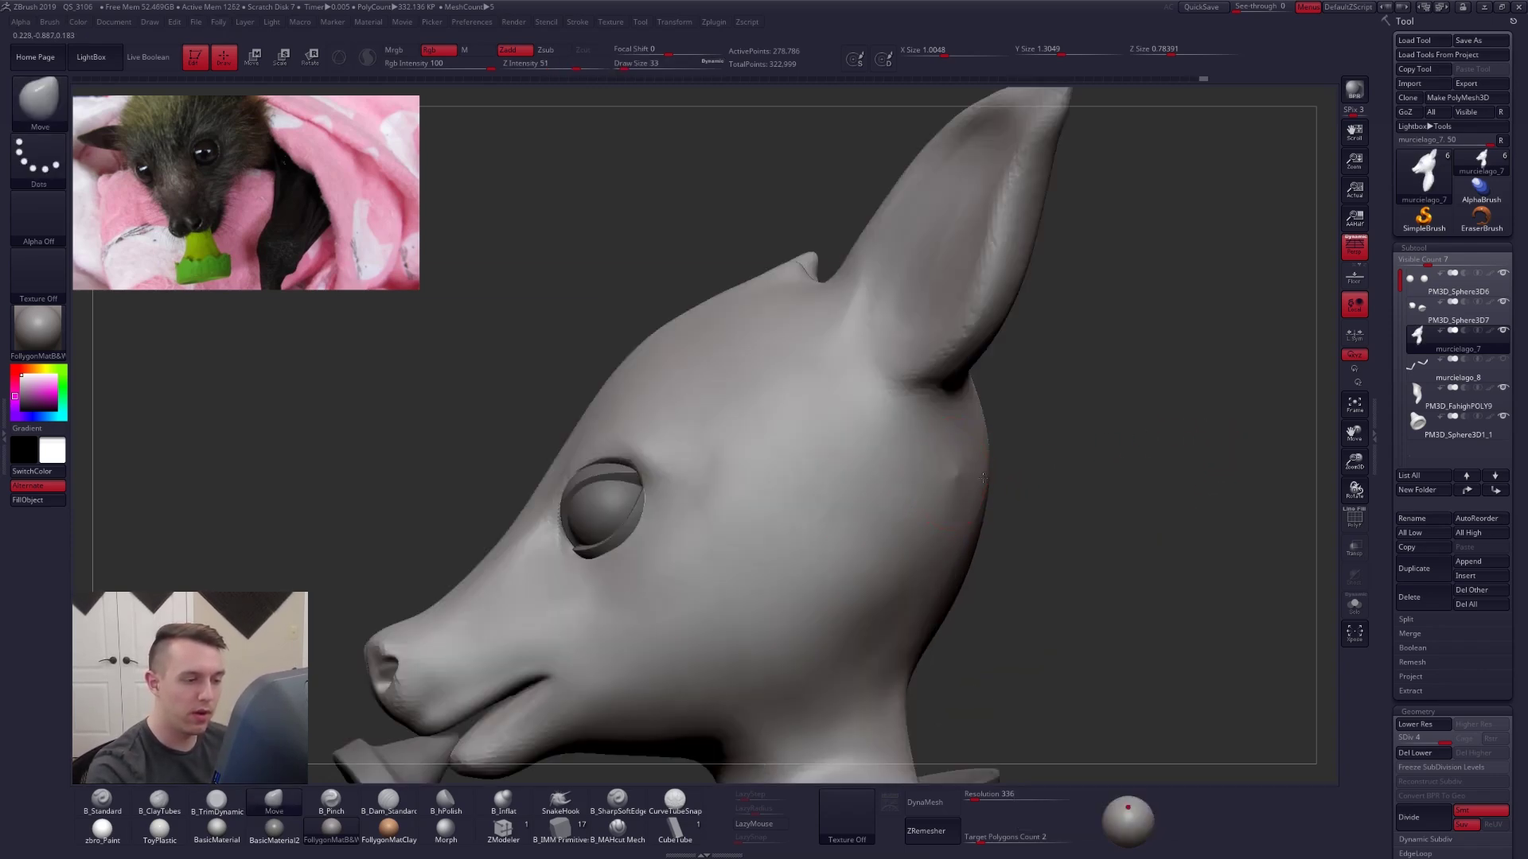
pyautogui.rightClick(954, 506)
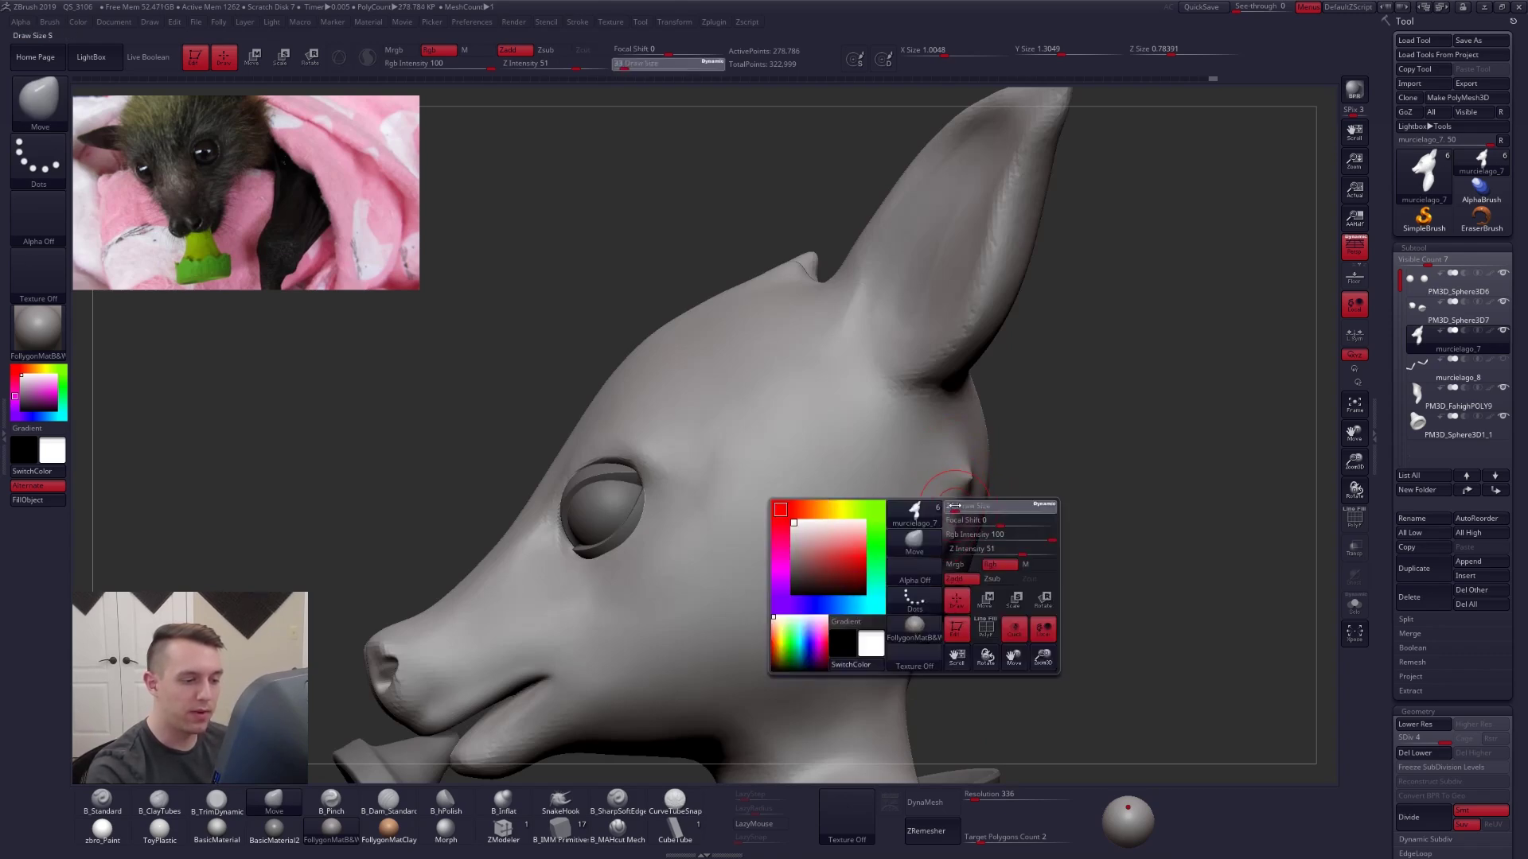
pyautogui.click(955, 506)
pyautogui.moveTo(969, 559); pyautogui.dragTo(1003, 580, button='right')
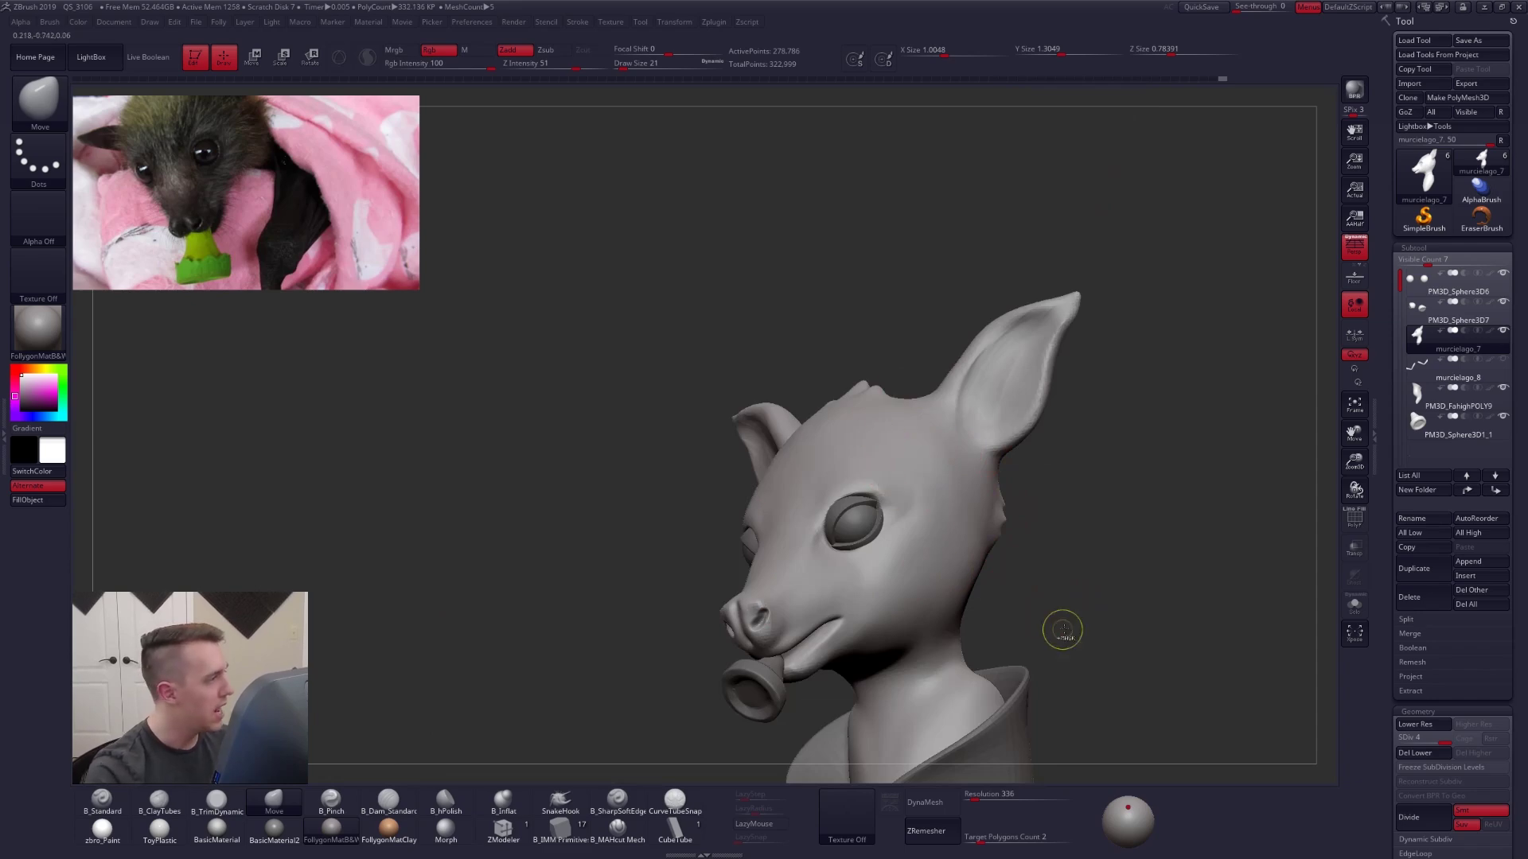
pyautogui.hotkey('ctrl', 'z')
pyautogui.hotkey('ctrl', 'z')
pyautogui.hotkey('ctrl', 'z')
pyautogui.hotkey('ctrl', 'shift', 'f')
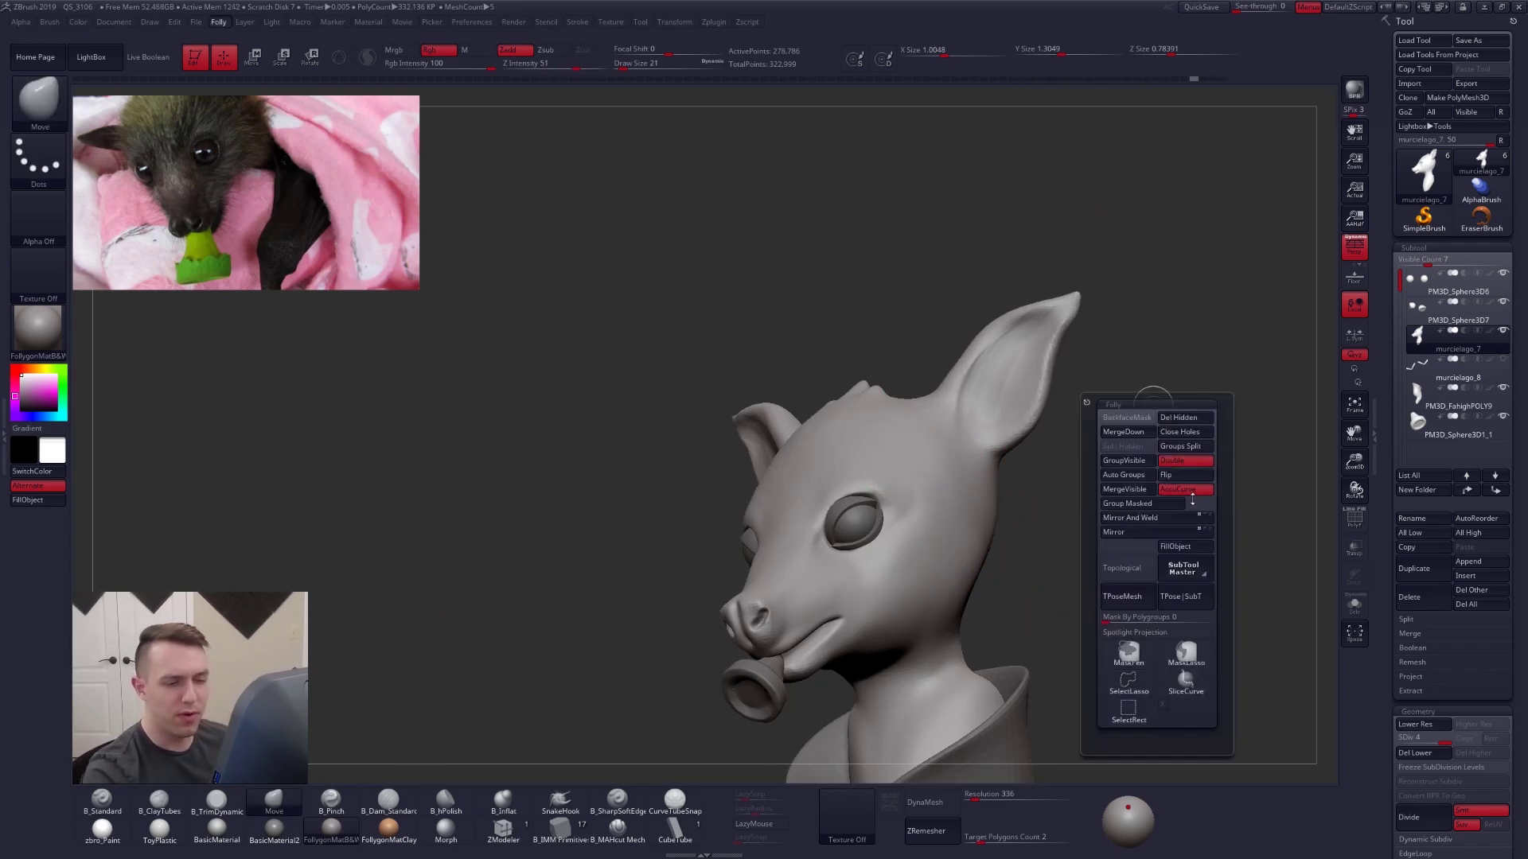
# - Set the Move brush draw size to 61 and examine the head and the whole swaddled figure from the front
pyautogui.press('space')
pyautogui.moveTo(933, 460); pyautogui.dragTo(937, 460)
pyautogui.moveTo(916, 502)
pyautogui.mouseDown(button='right')
pyautogui.moveTo(969, 505)
pyautogui.moveTo(897, 476)
pyautogui.mouseUp(button='right')
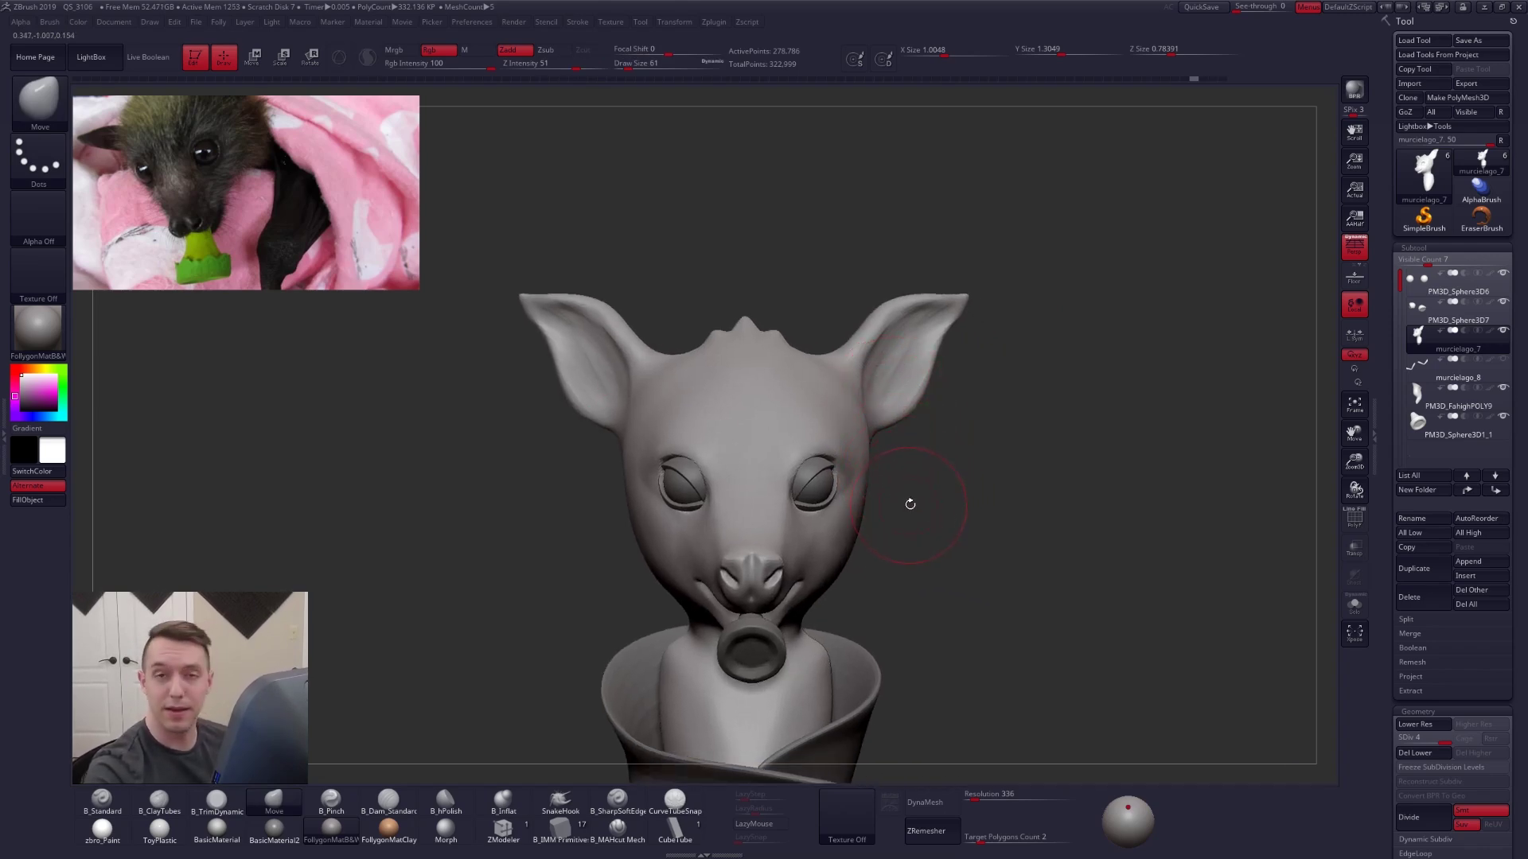
pyautogui.moveTo(904, 493)
pyautogui.mouseDown()
pyautogui.moveTo(889, 416)
pyautogui.moveTo(875, 446)
pyautogui.moveTo(886, 475)
pyautogui.mouseUp()
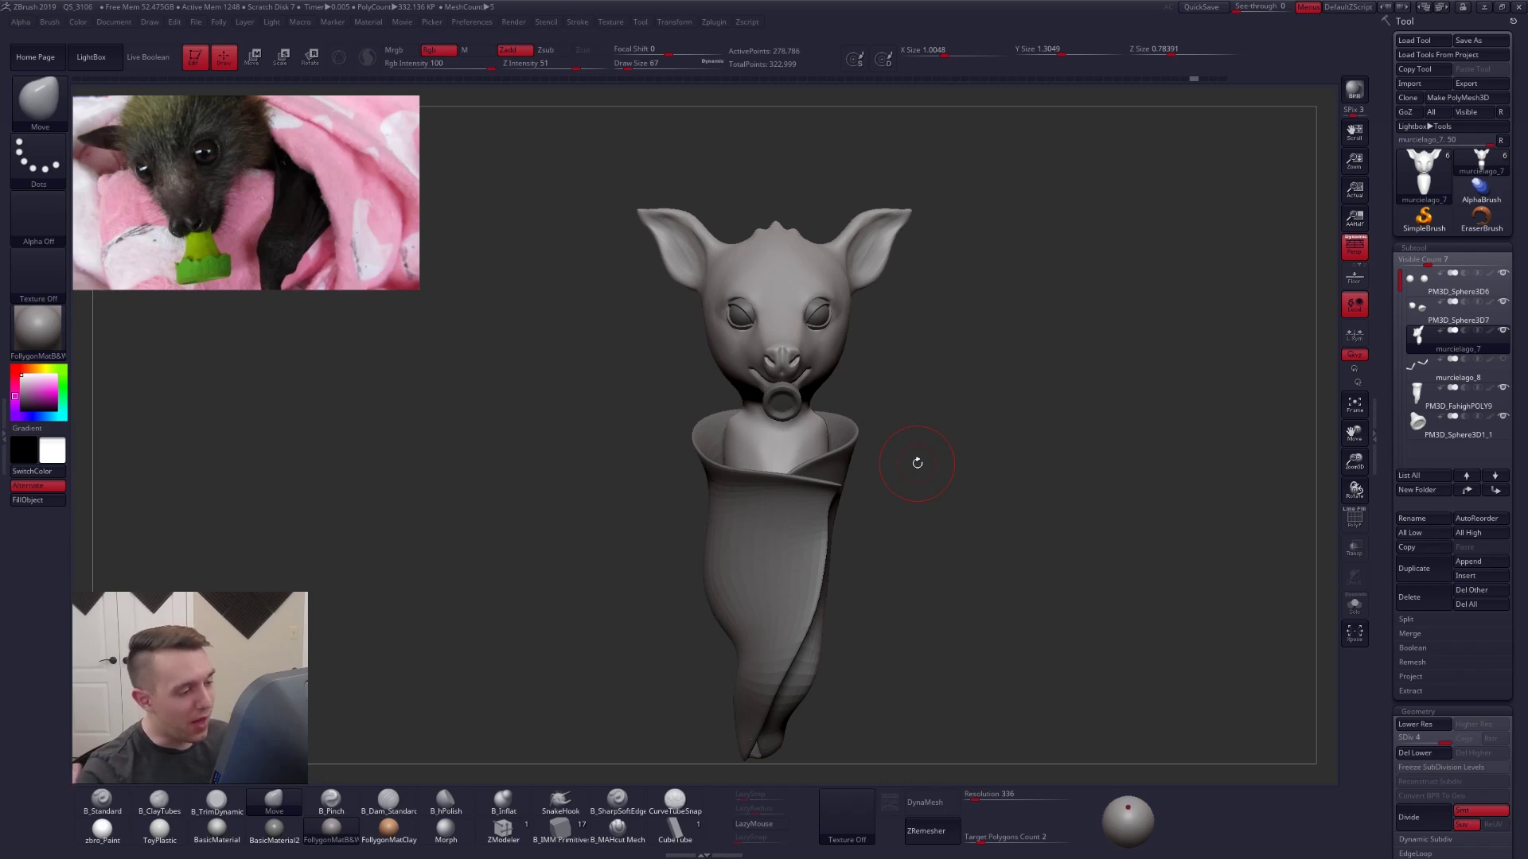